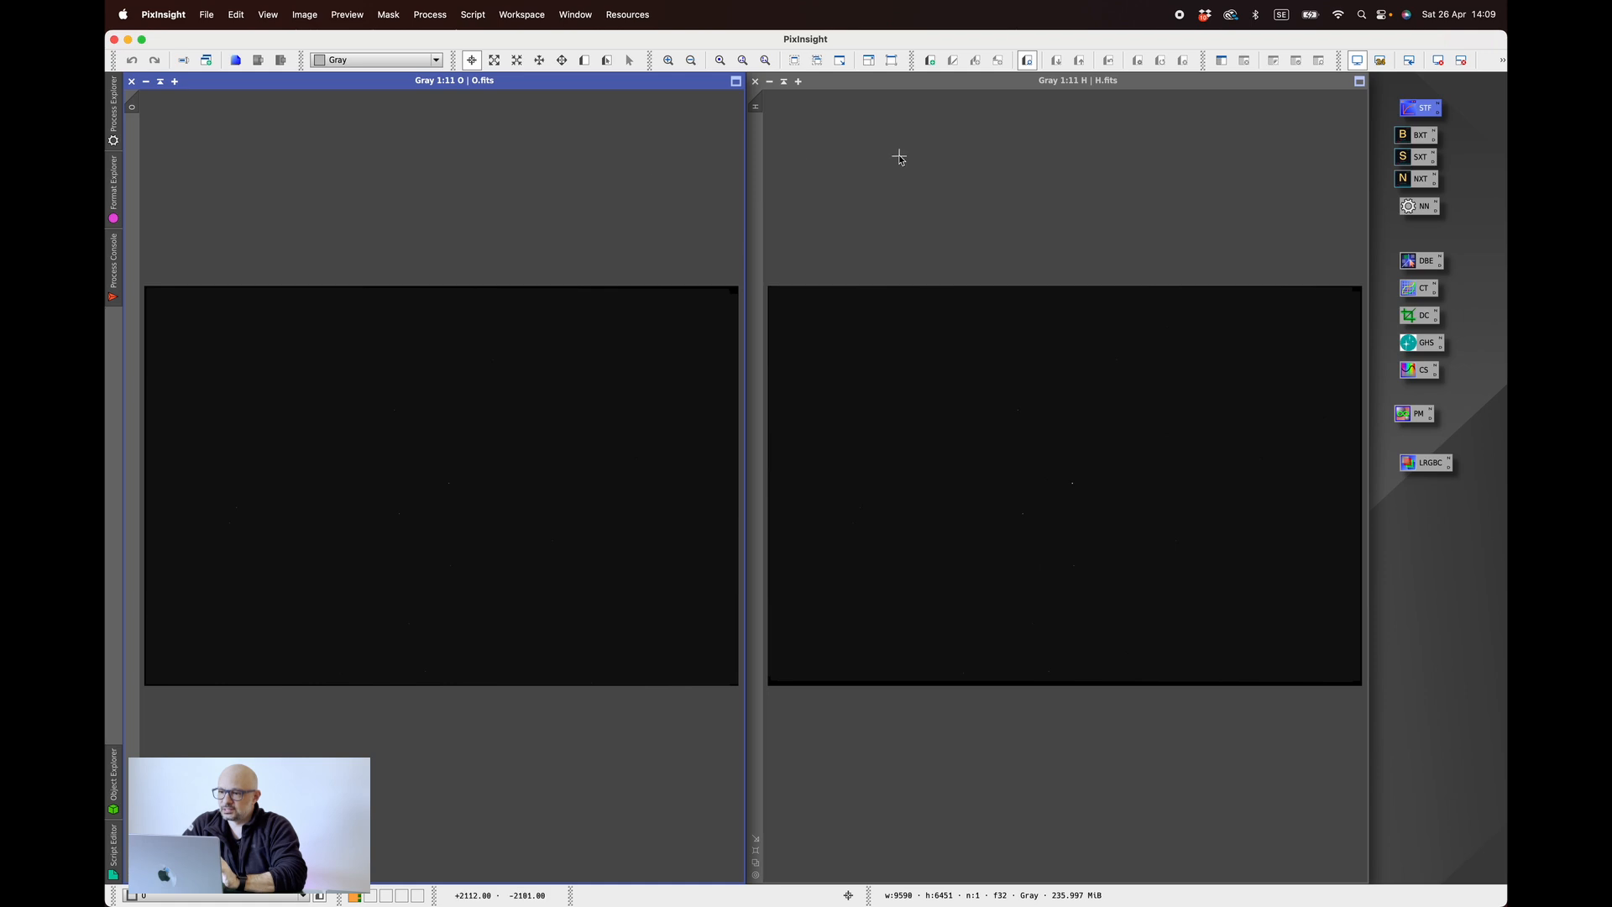
click(929, 154)
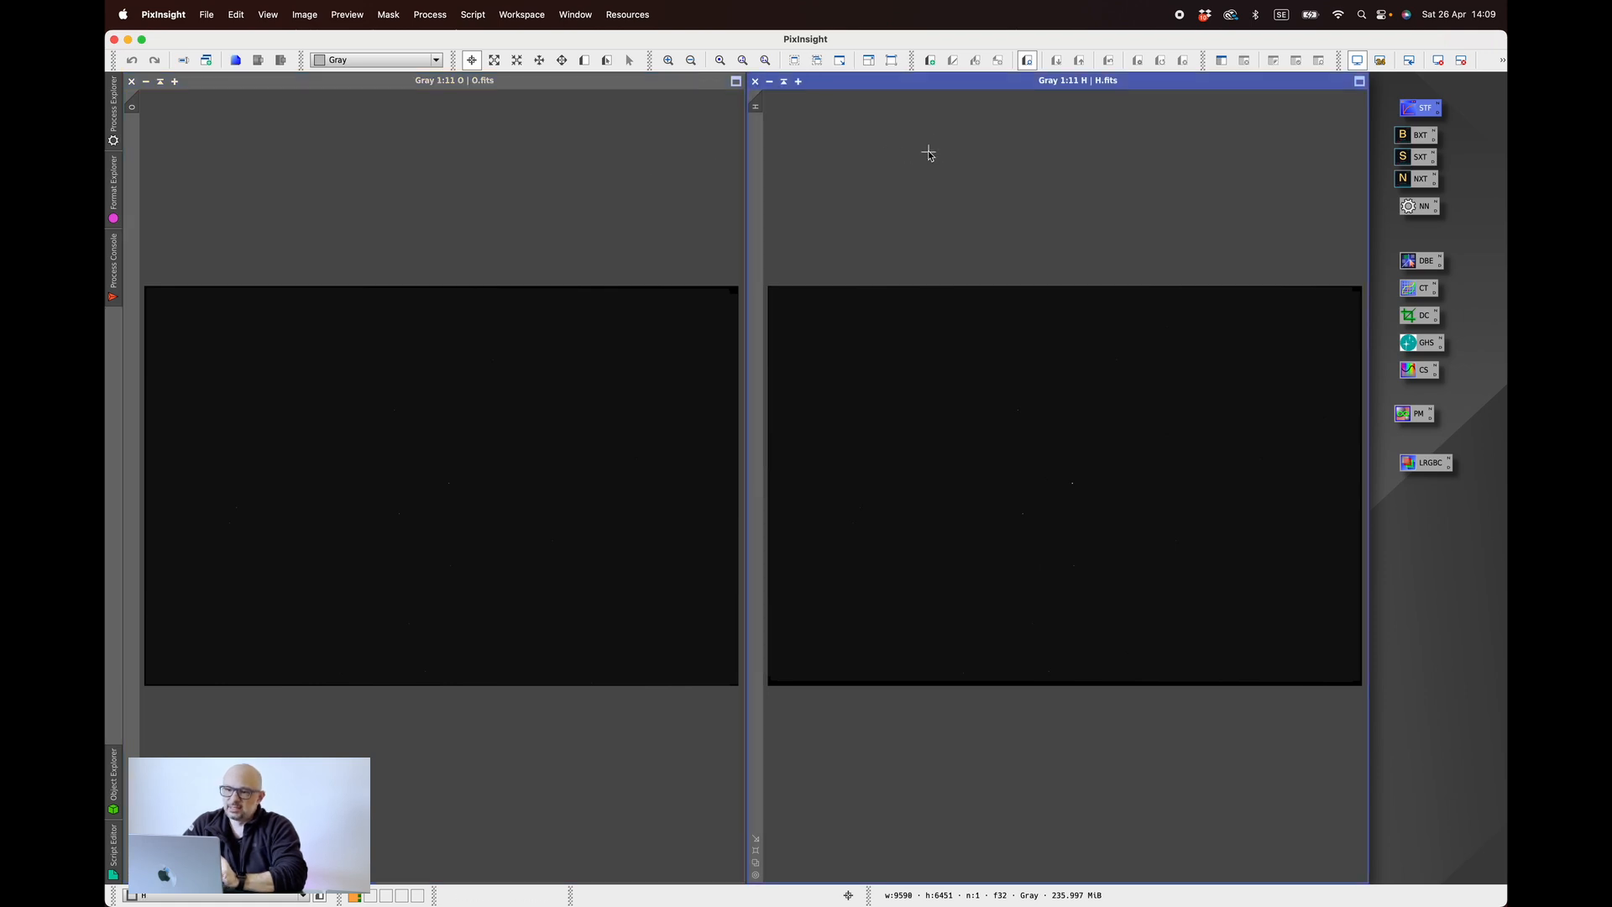
click(586, 90)
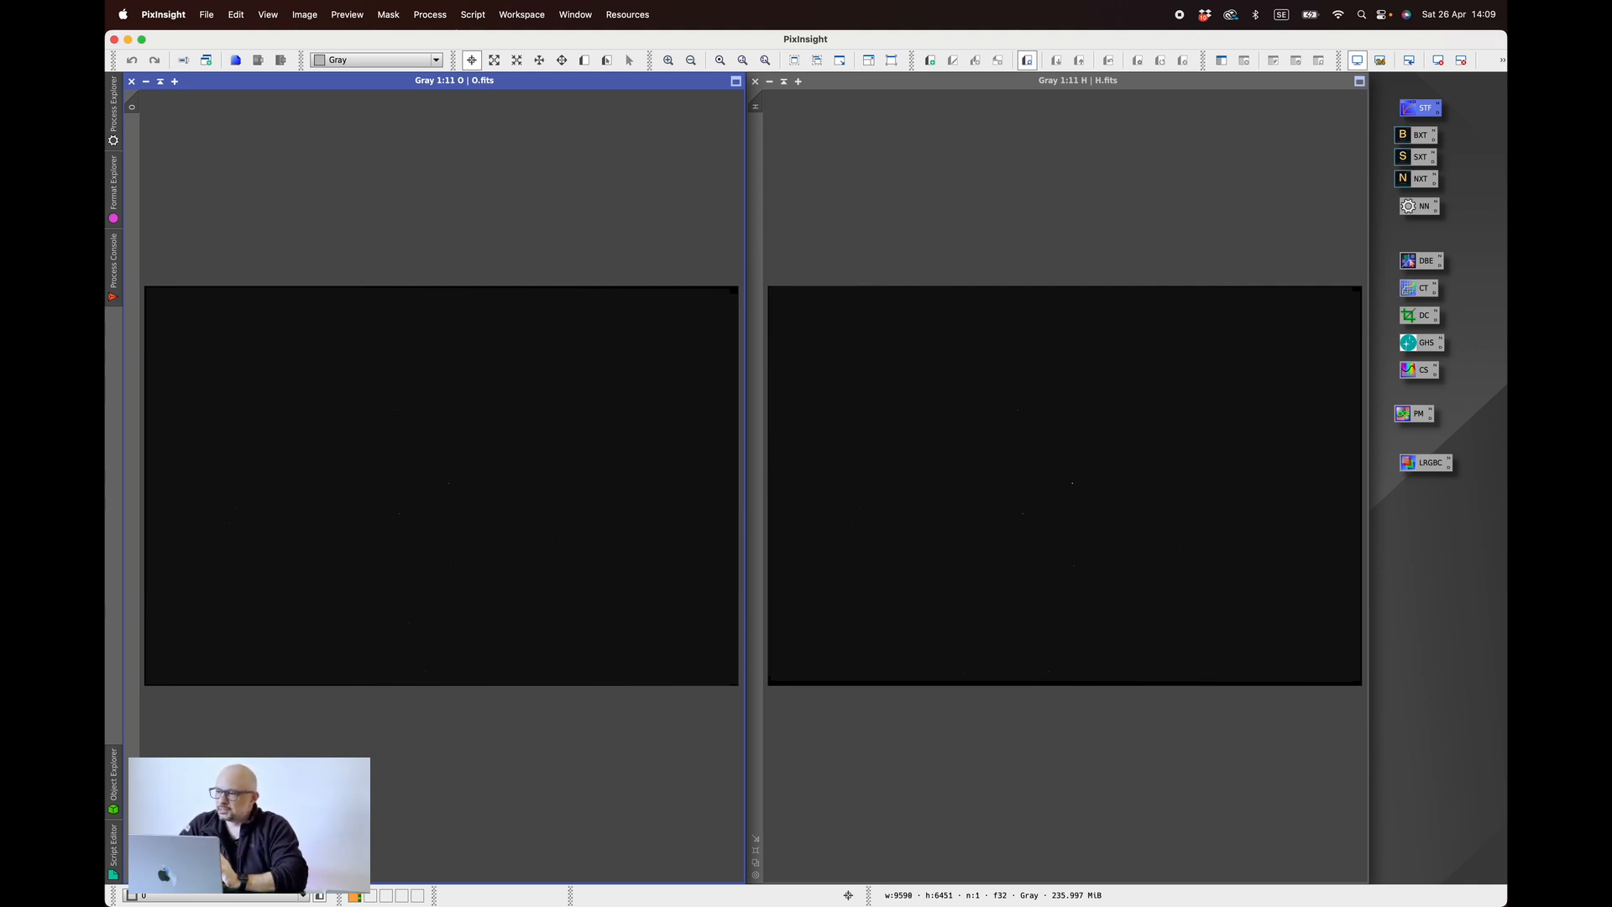
- Move the DC process icon directly beneath STF, shifting the BXT, SXT, NXT and NN icons down to make room
drag(1423, 115, 1414, 108)
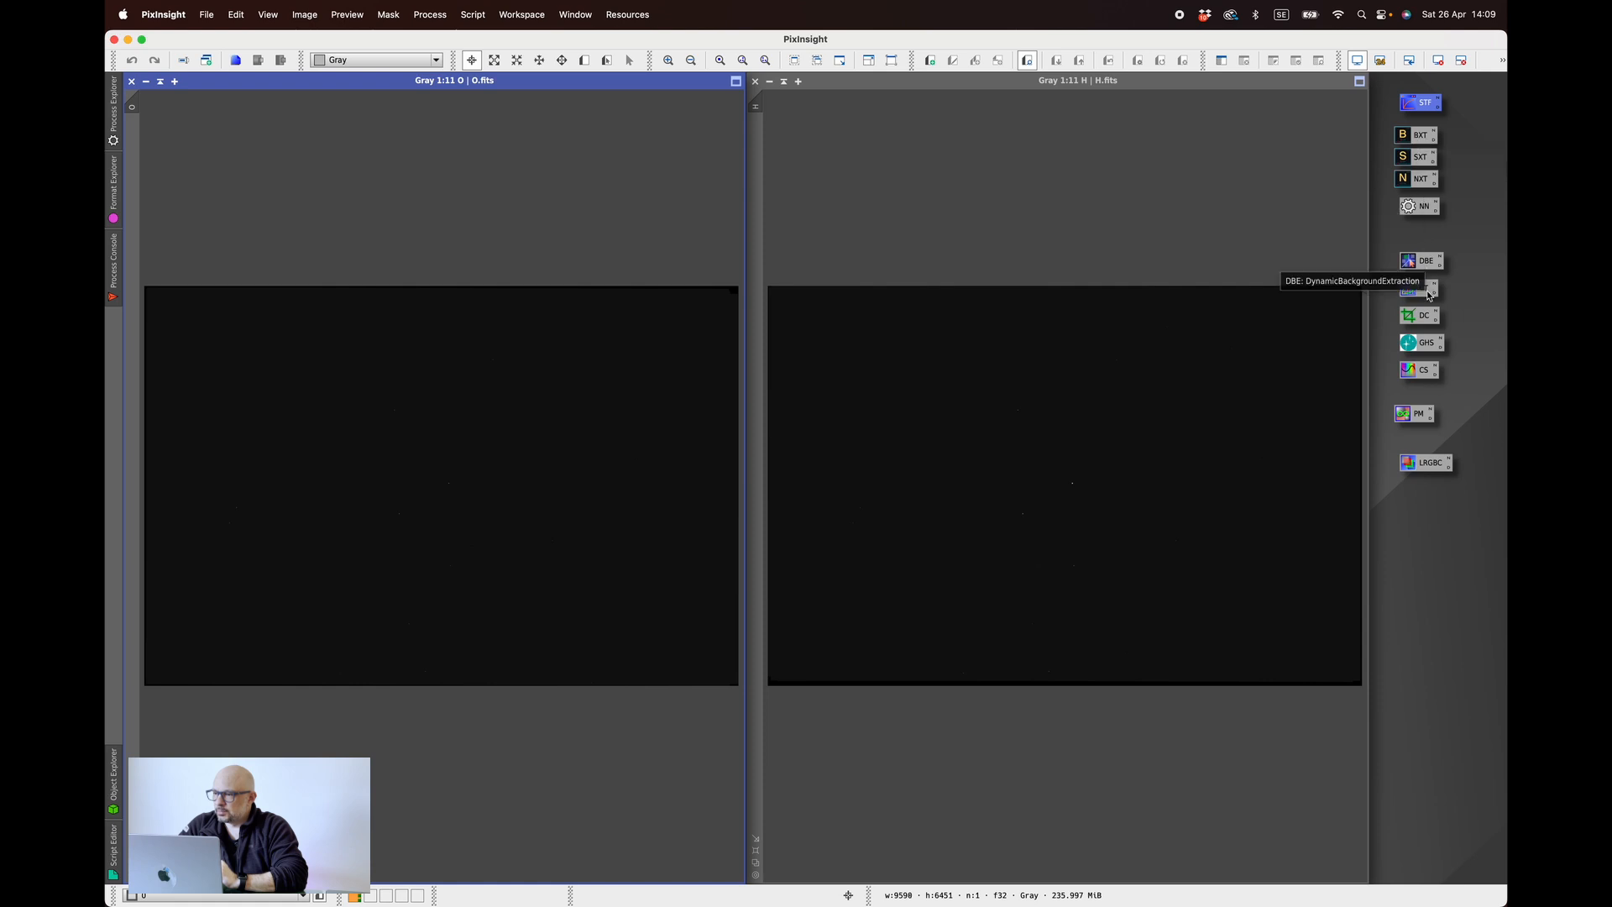
drag(1425, 317, 1469, 132)
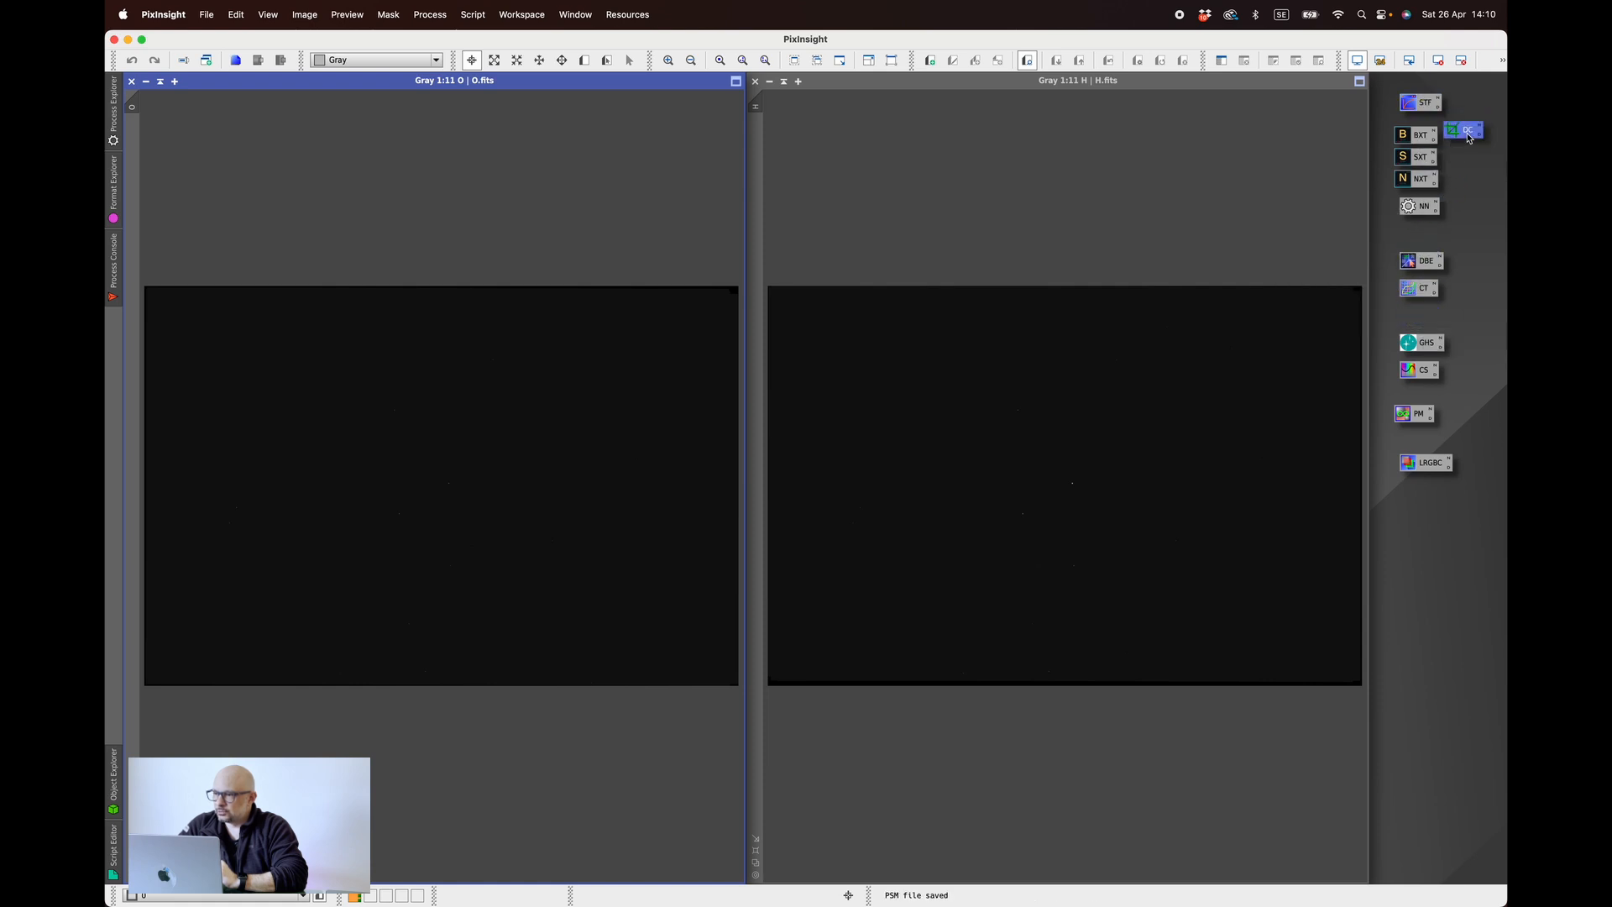
click(1355, 139)
drag(1368, 119, 1422, 248)
click(1481, 182)
drag(1469, 135, 1422, 151)
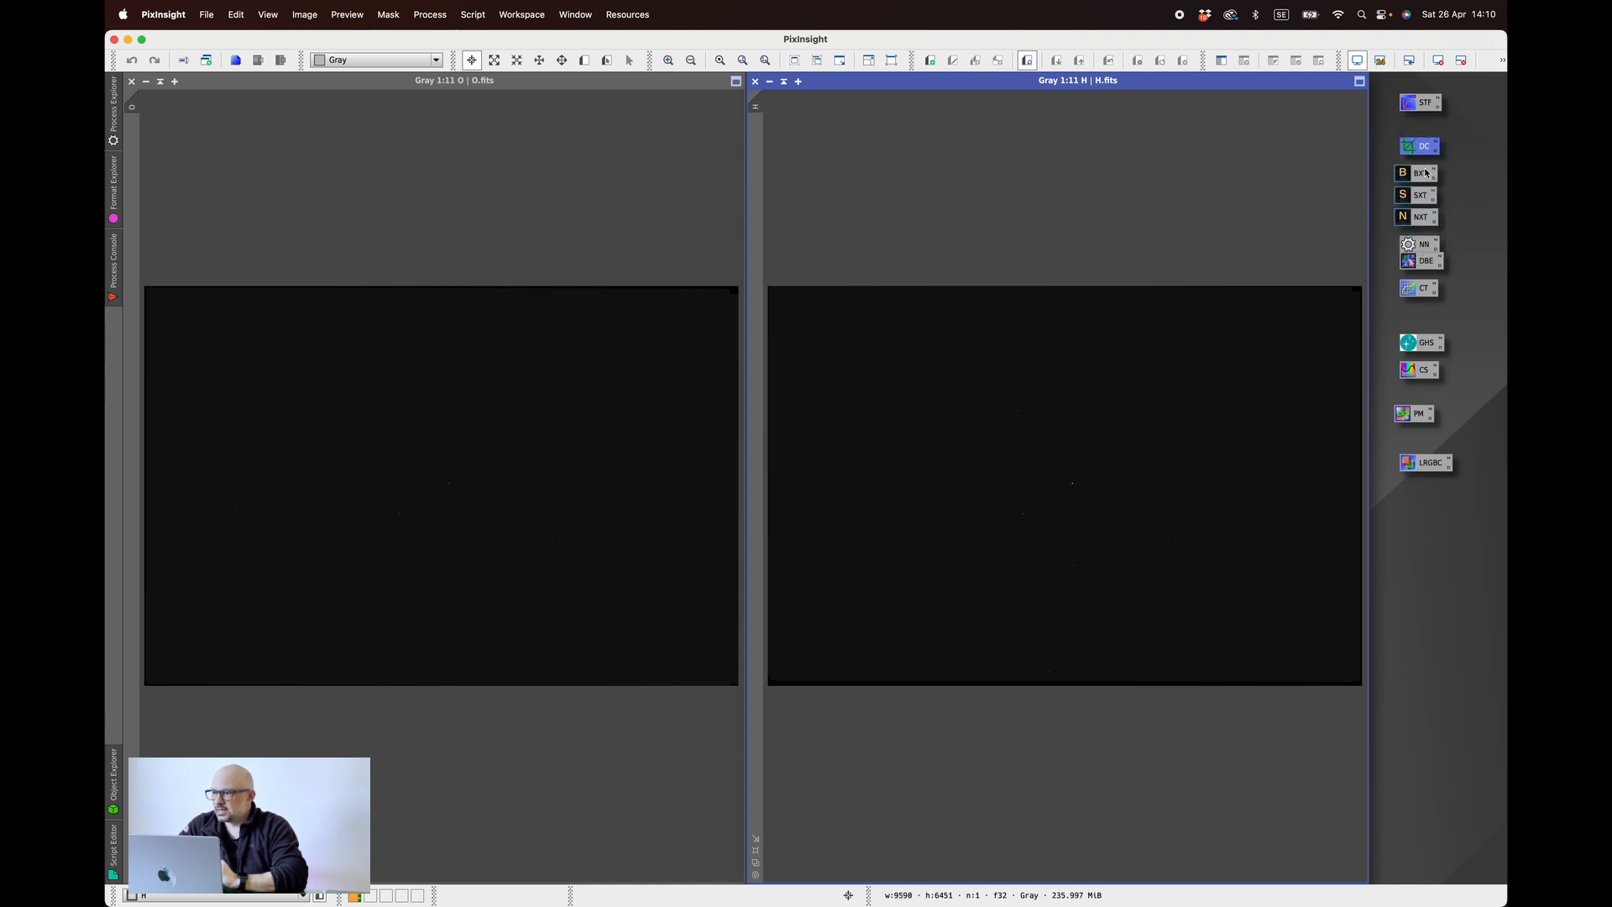
- Arrange the GHS, NN, DBE and CT process icons in one column beneath the NXT icon
click(1419, 178)
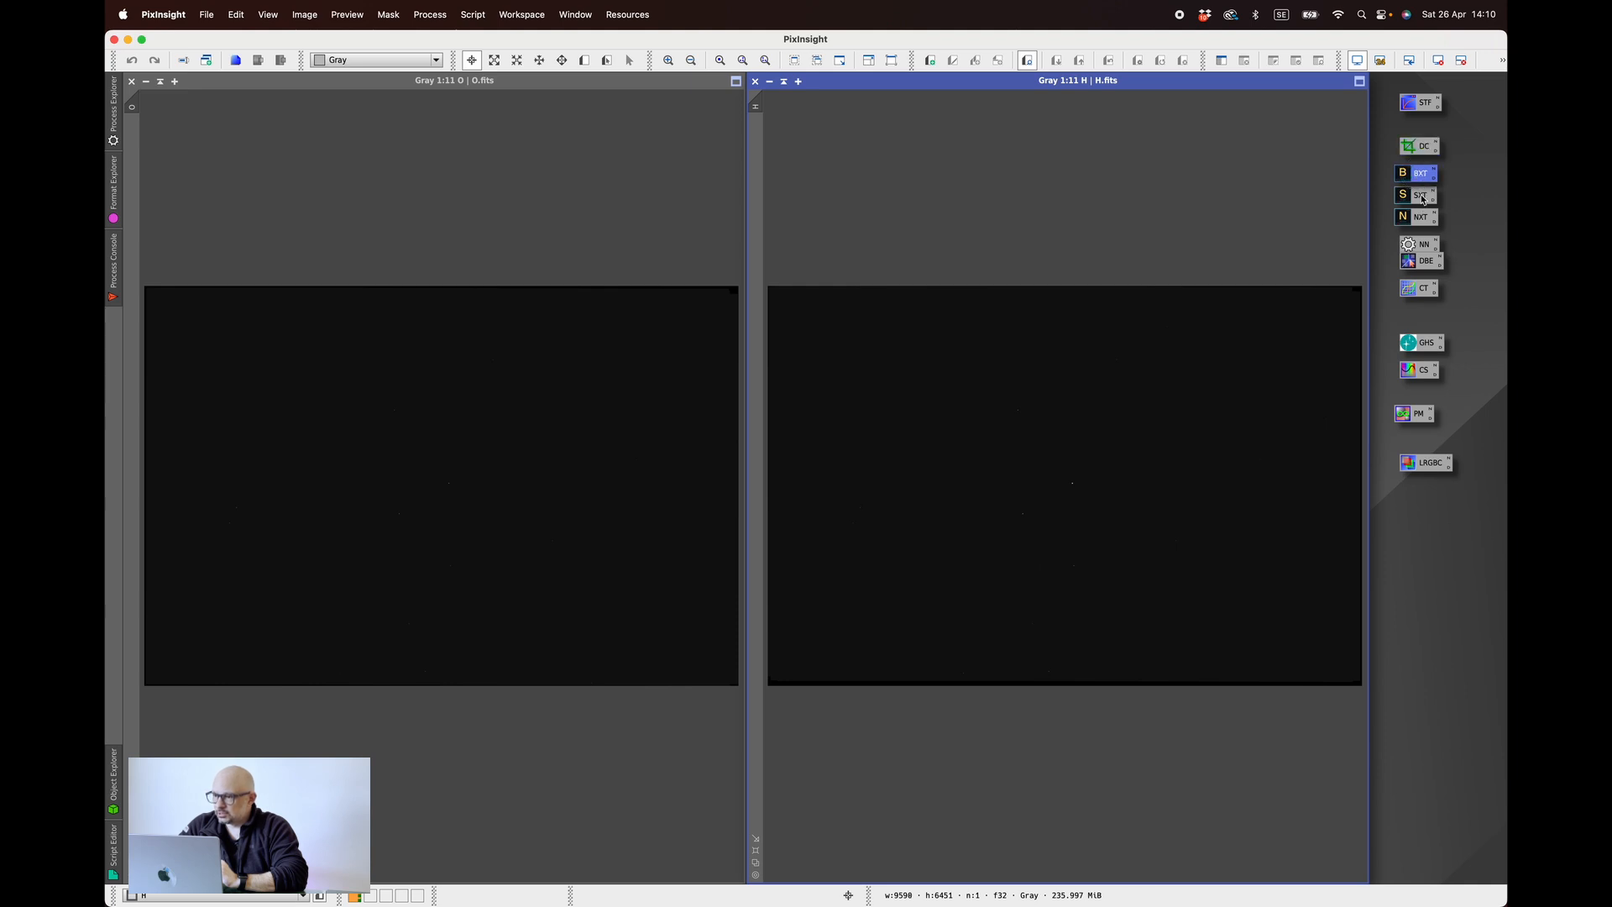
click(1423, 198)
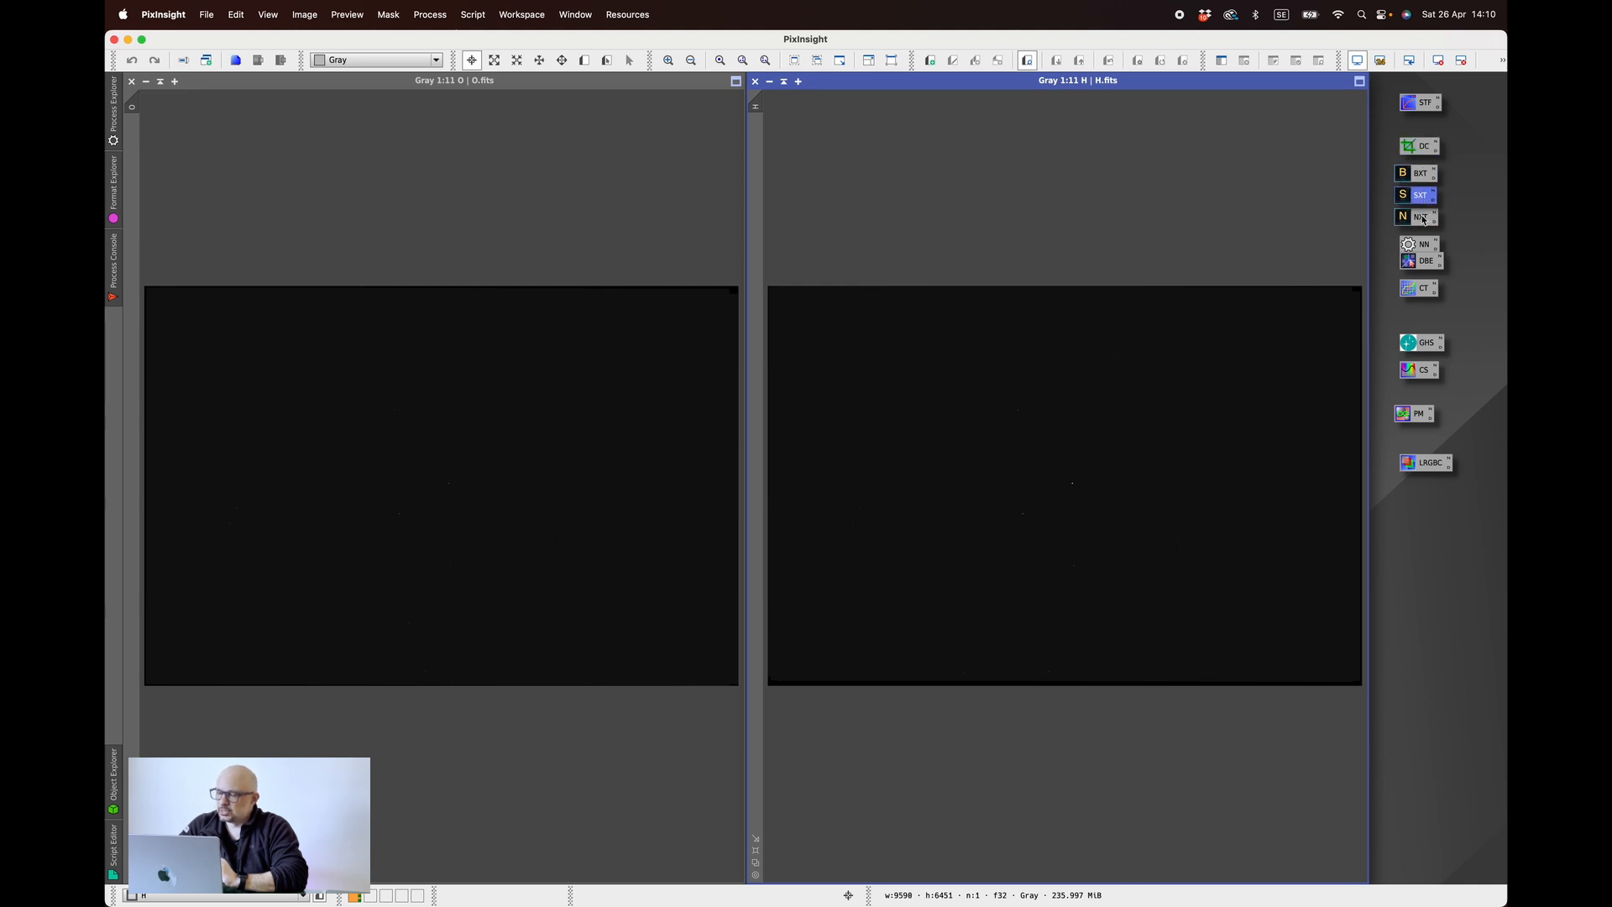
click(1422, 220)
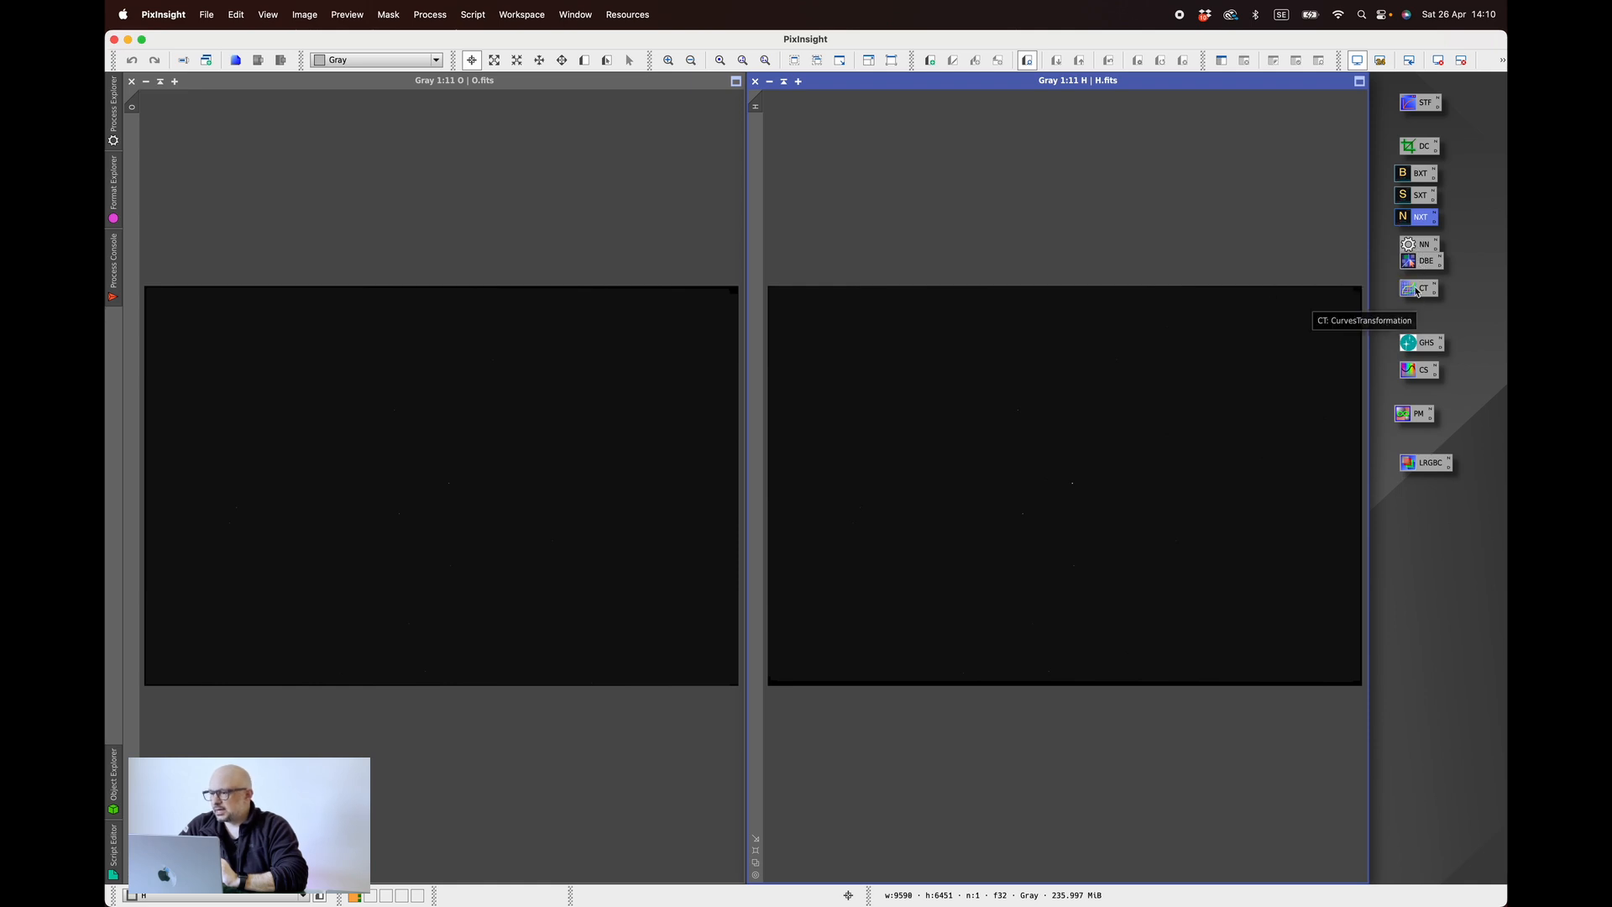
drag(1419, 292, 1414, 319)
drag(1424, 262, 1419, 371)
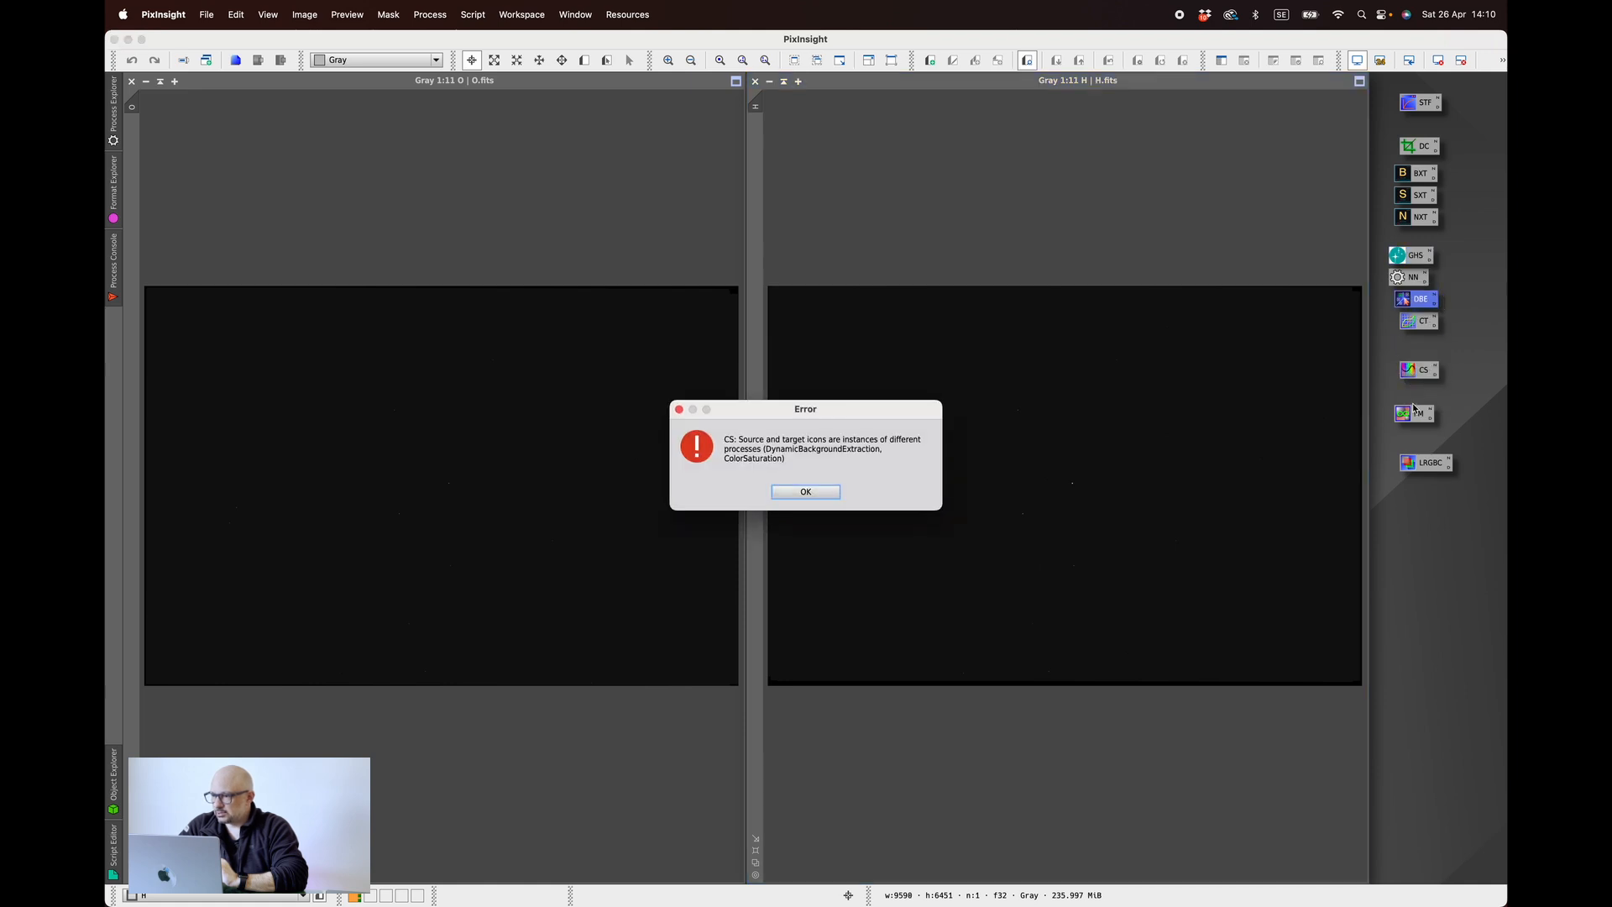
click(789, 492)
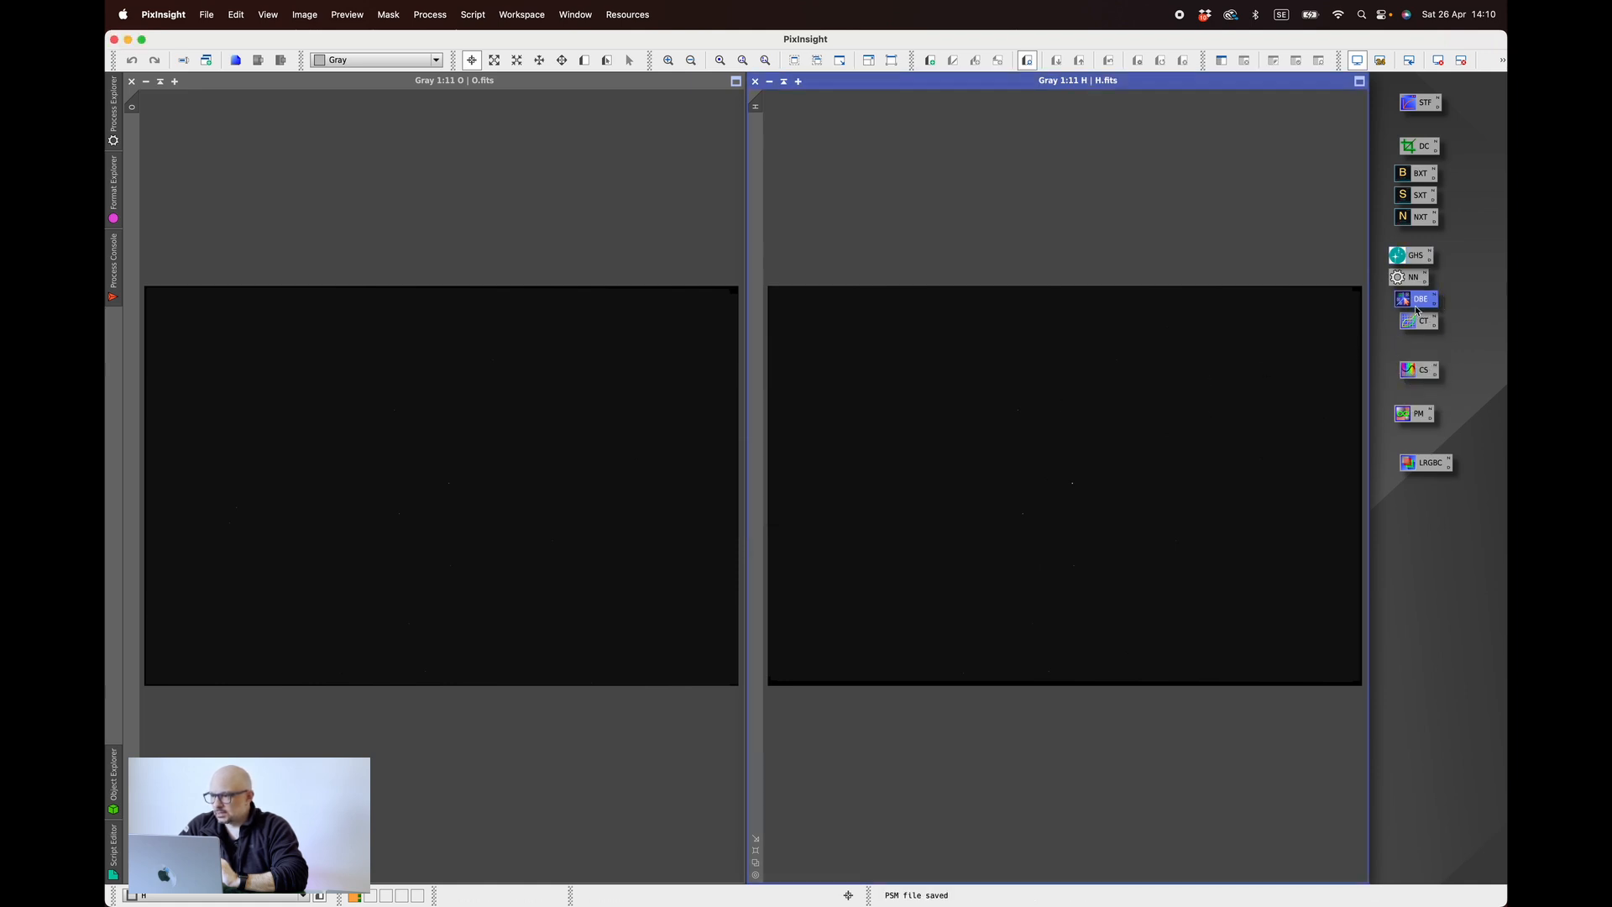
- Place the PM and NN icons beneath GHS and gather CS, LRGBC, DBE and CT in a separate group far below
mouse_move(1416, 410)
mouse_down()
mouse_move(1436, 260)
mouse_move(1454, 252)
mouse_move(1459, 291)
mouse_move(1415, 282)
mouse_move(1425, 441)
mouse_up()
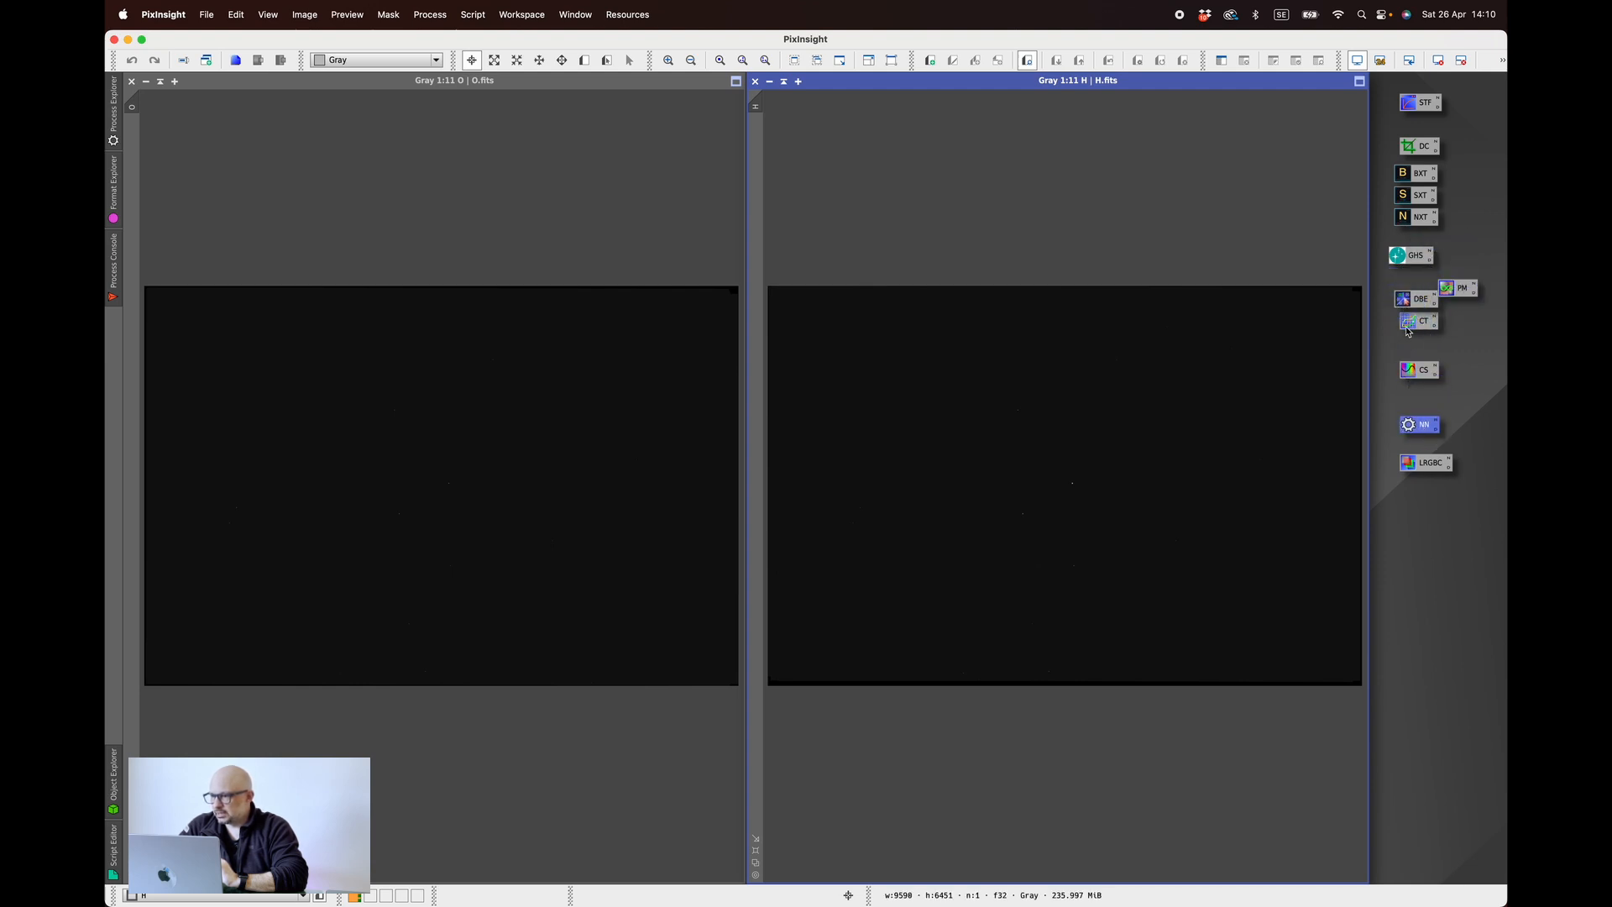
drag(1409, 331, 1425, 542)
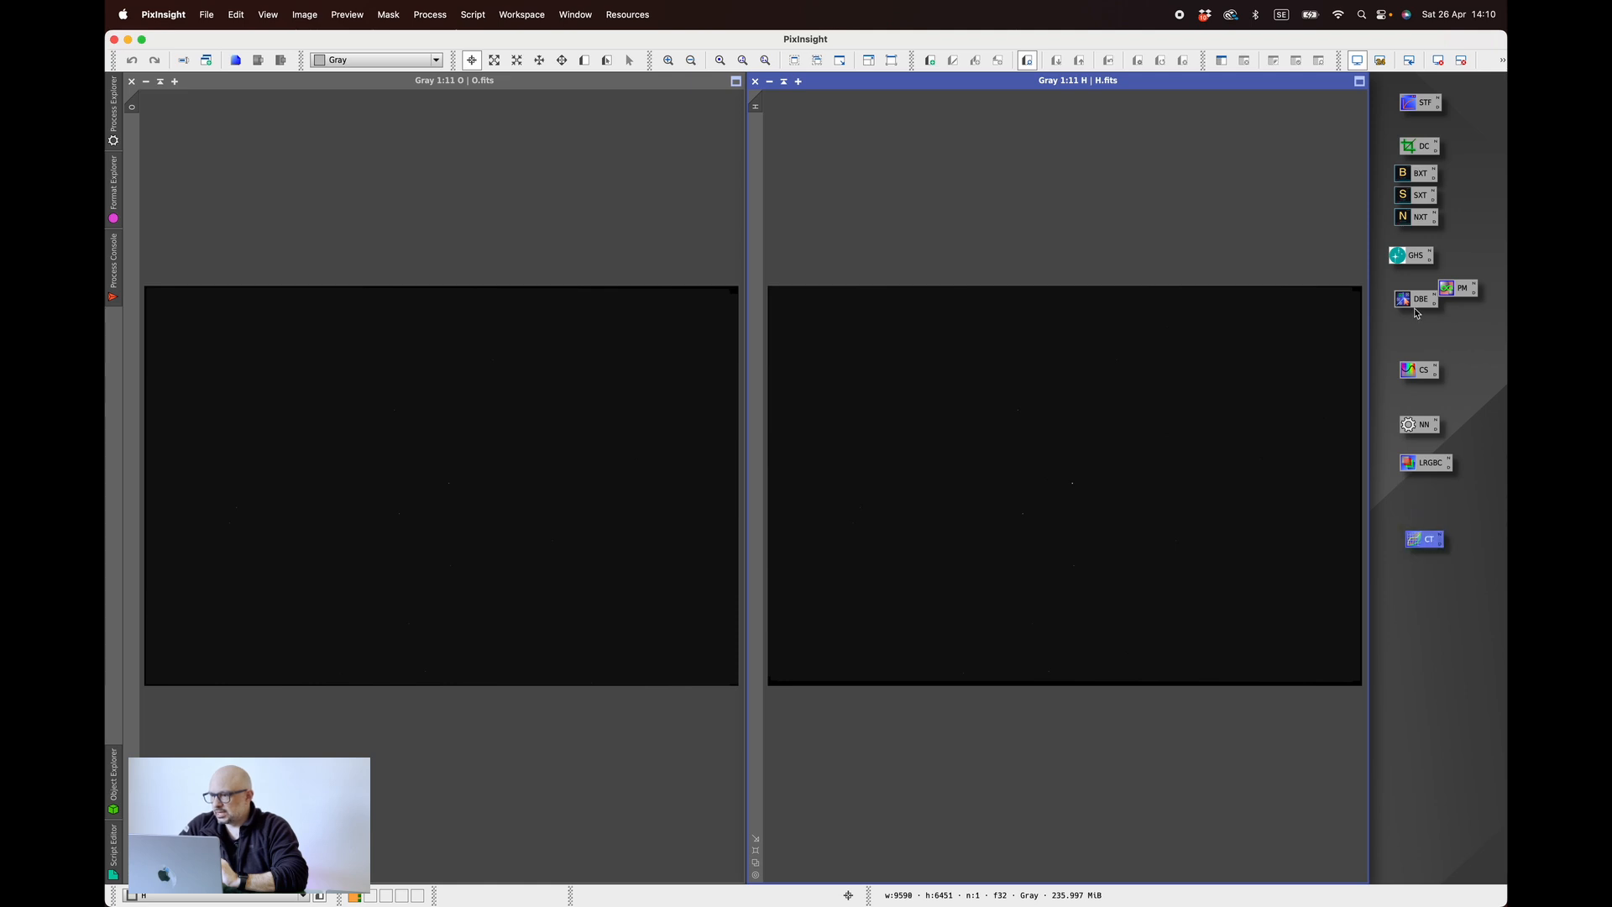
mouse_move(1418, 312)
mouse_down()
mouse_move(1423, 522)
mouse_move(1448, 298)
mouse_move(1414, 313)
mouse_up()
drag(1415, 421, 1437, 480)
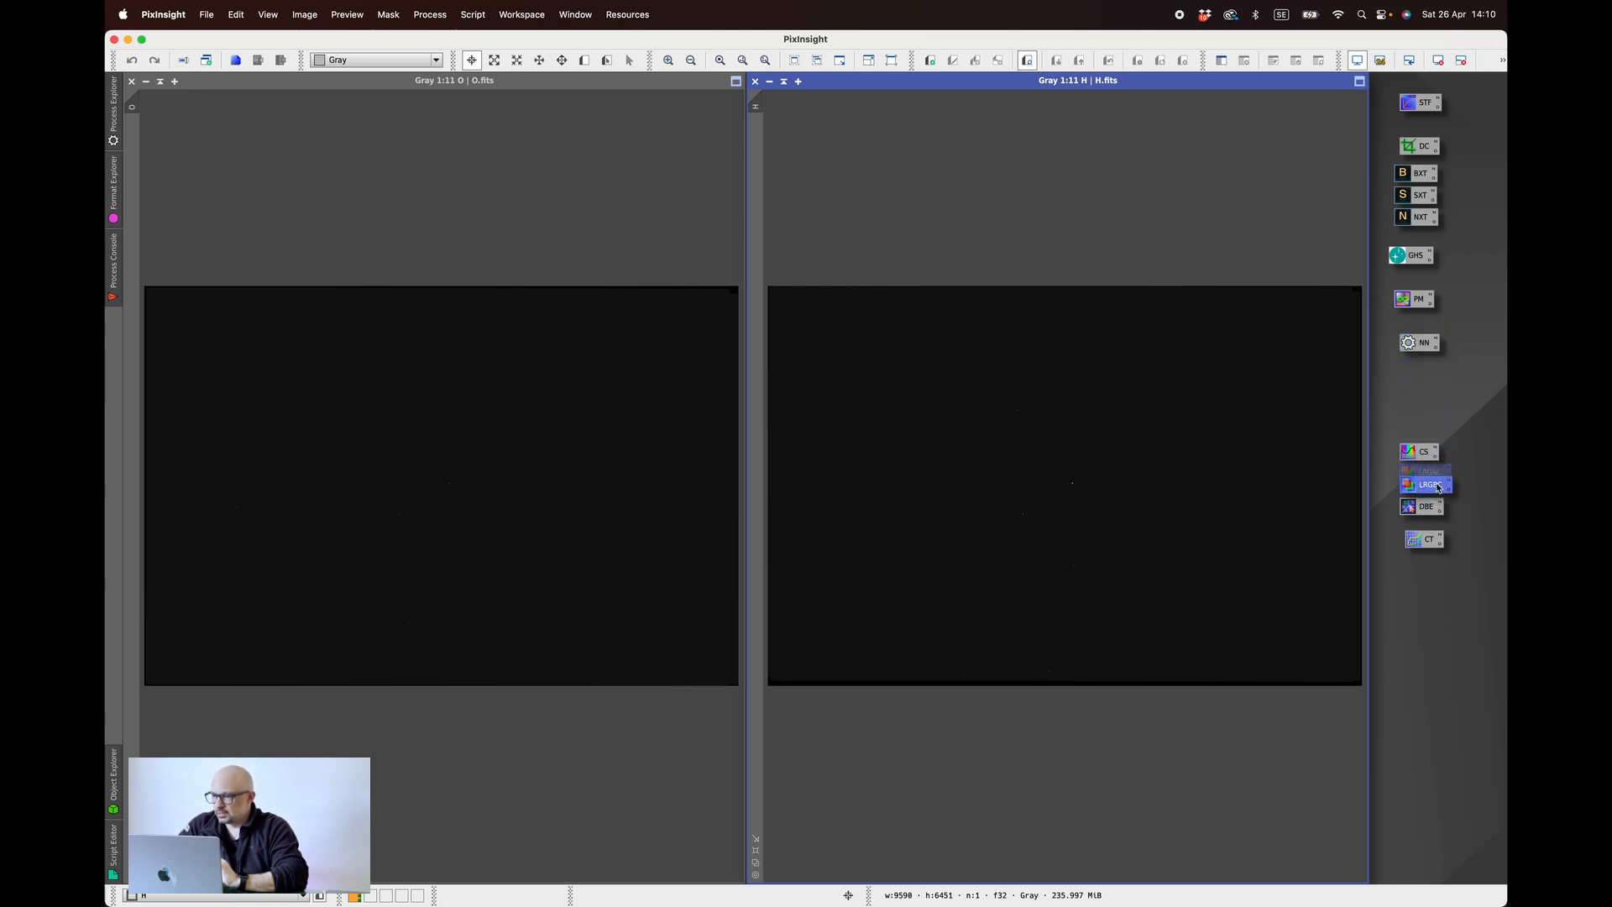
drag(1399, 385, 1461, 595)
drag(1423, 452, 1427, 686)
- Align the GHS, PM and NN icons under the NXT icon with even gaps between them
drag(1401, 260, 1430, 332)
click(1418, 109)
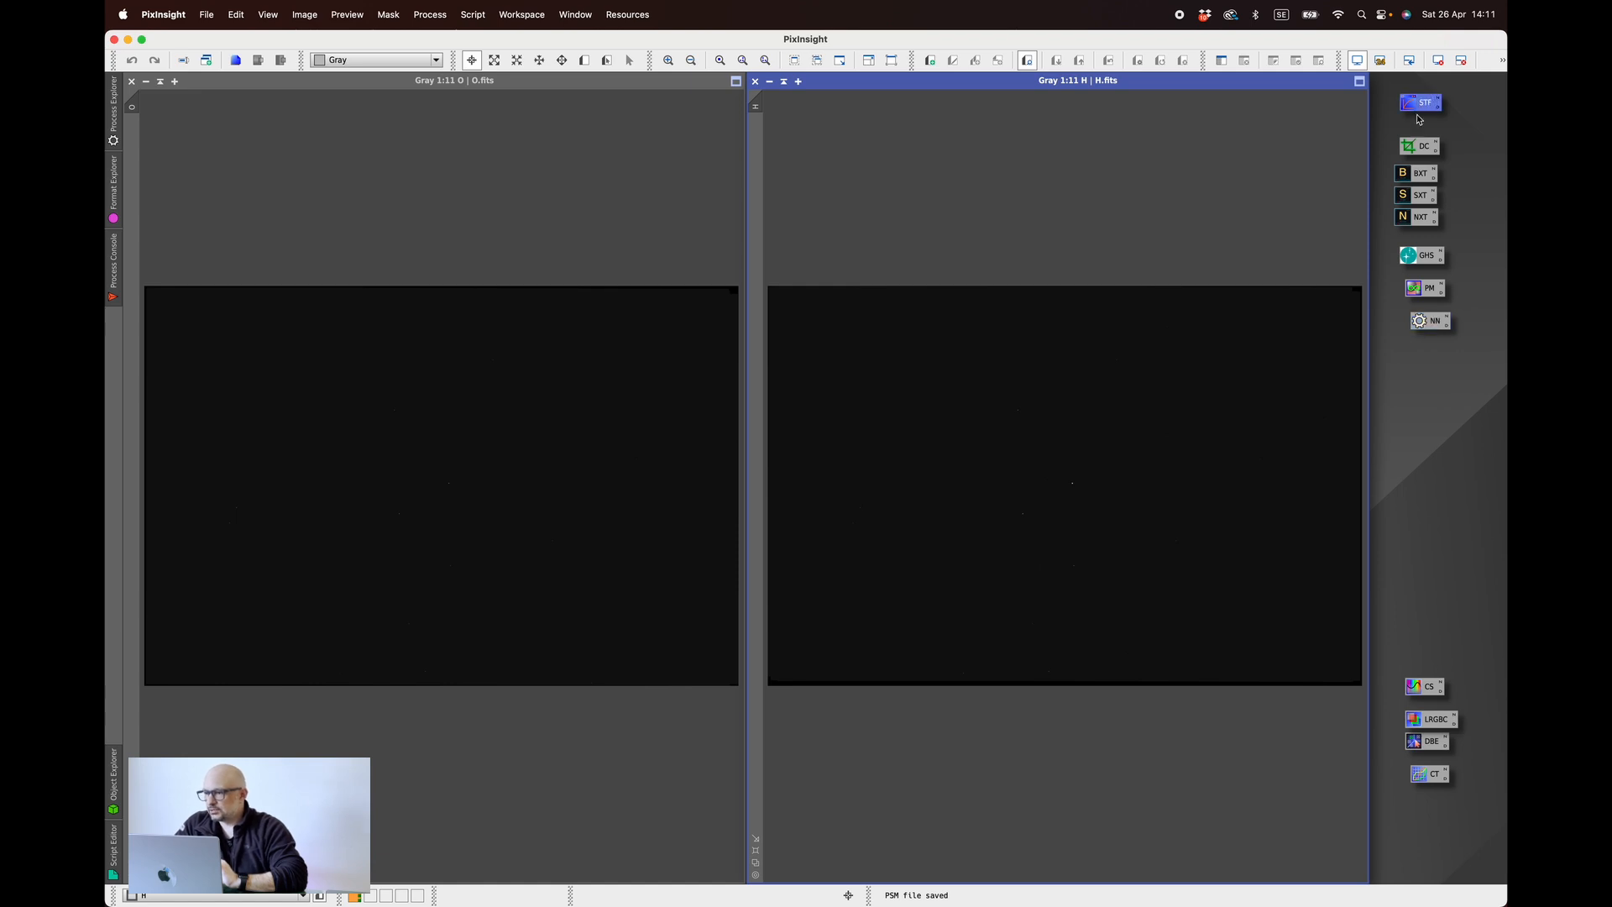
click(1417, 152)
click(1417, 181)
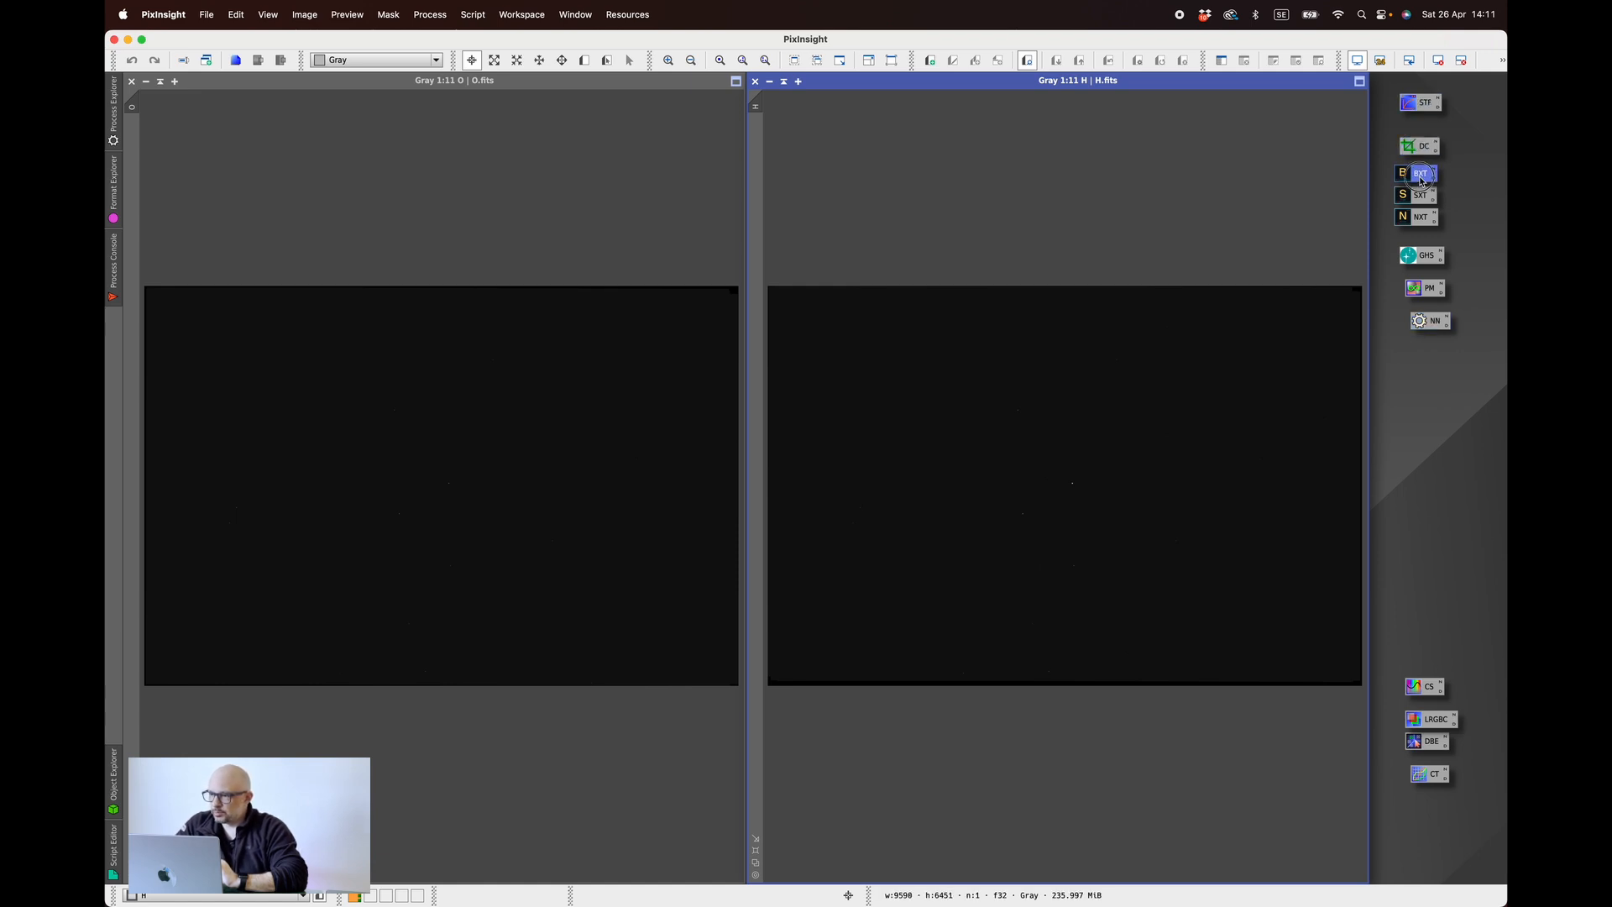
click(1423, 221)
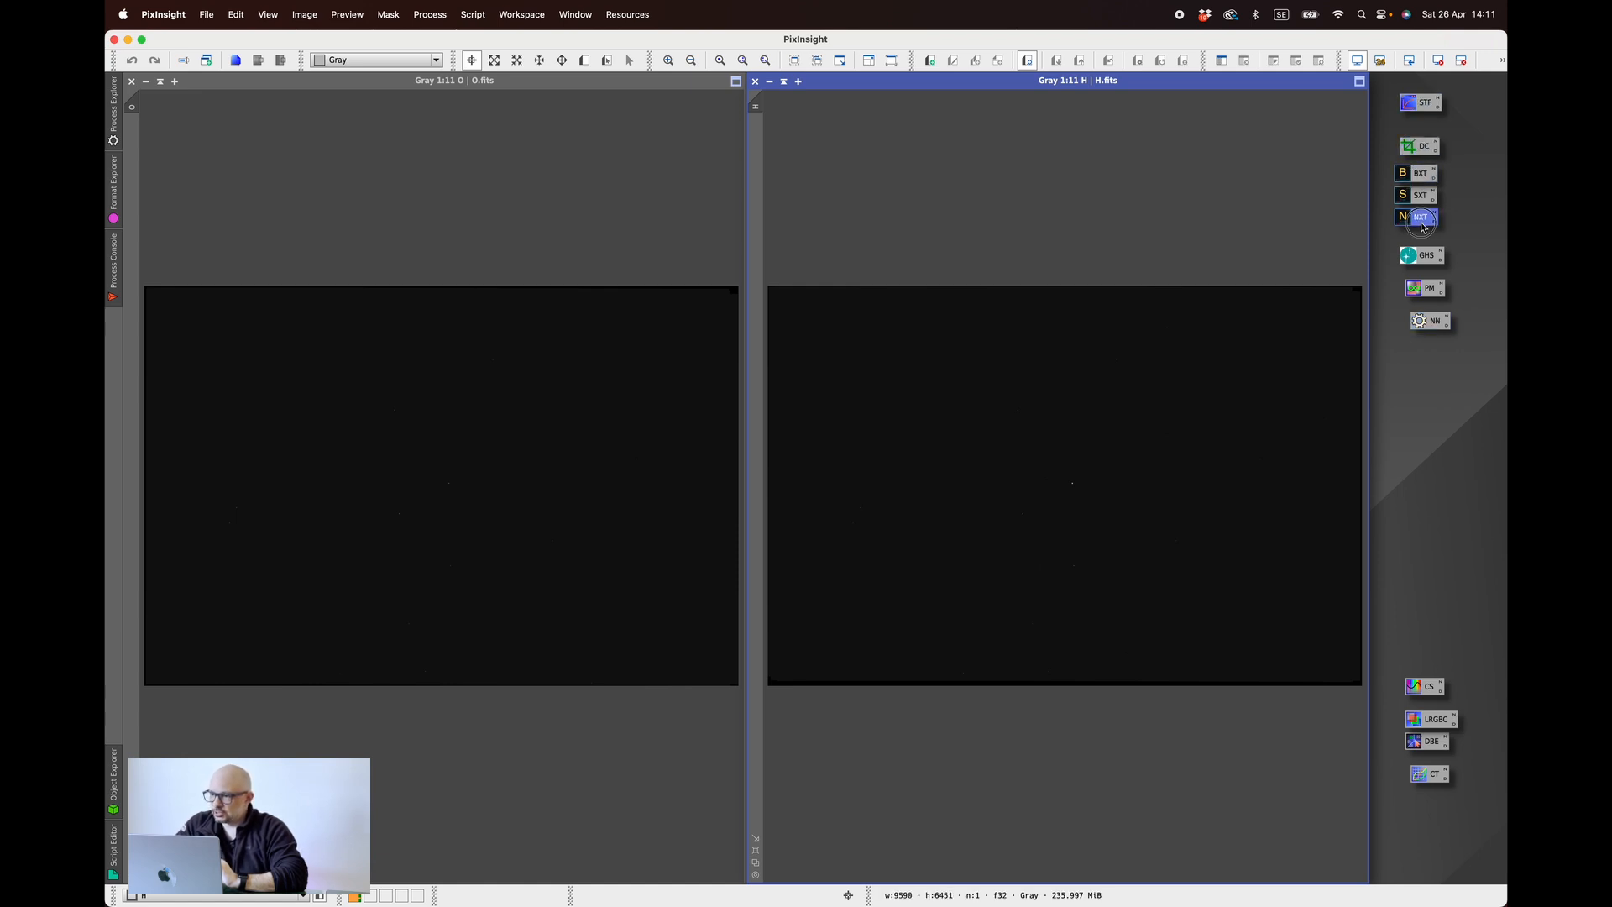
drag(1429, 294, 1423, 343)
click(1414, 267)
click(1429, 384)
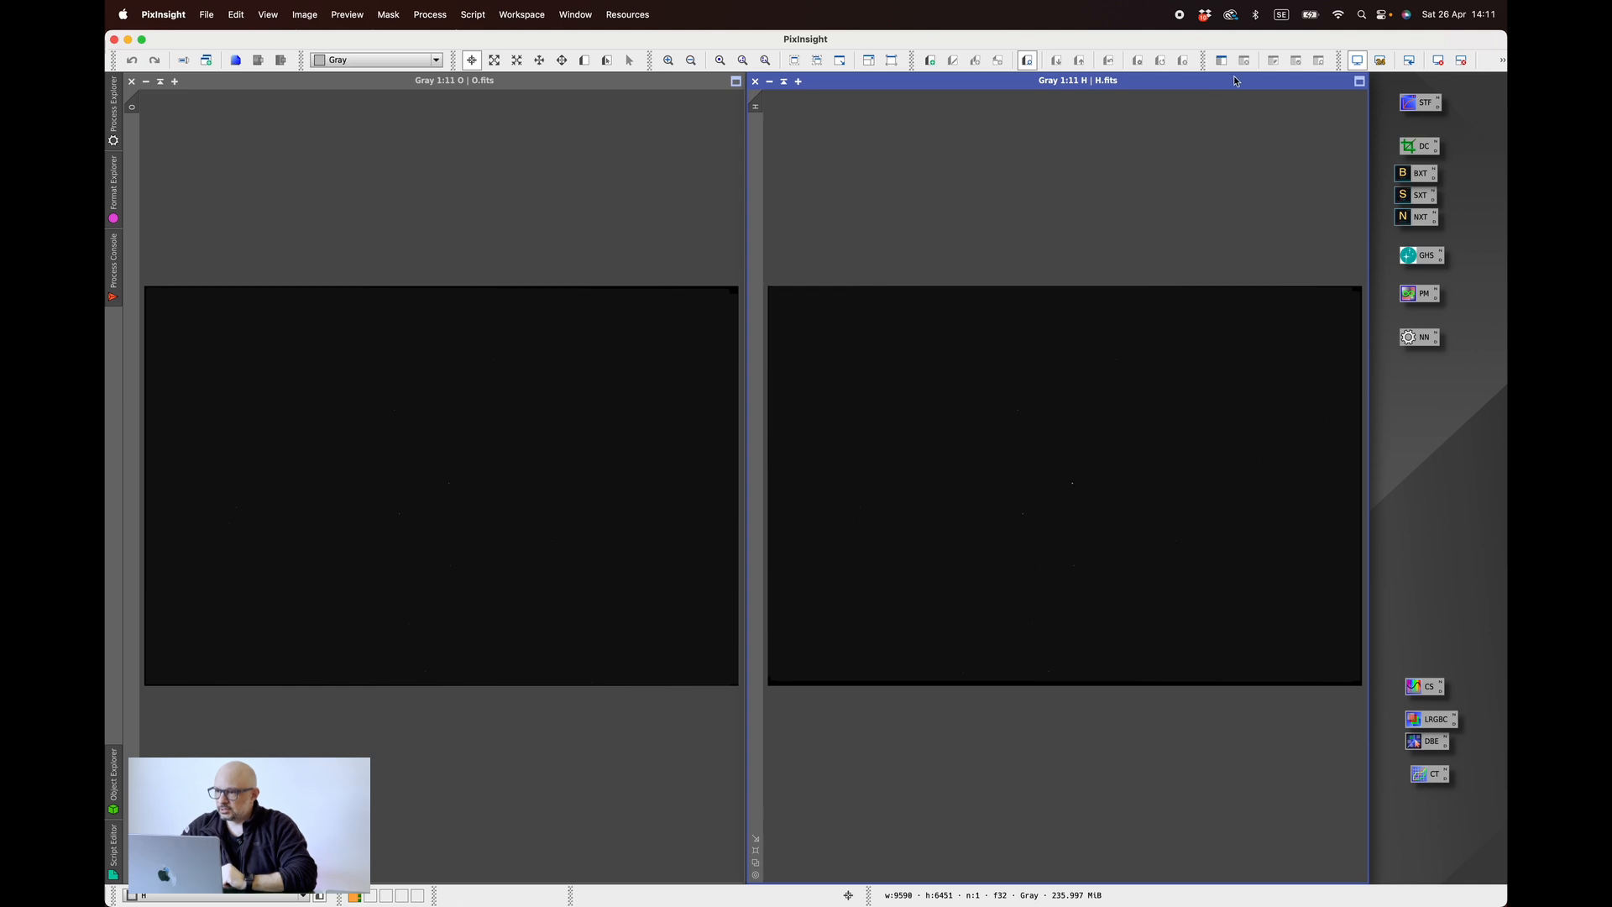
- Apply a ScreenTransferFunction auto stretch to the H image and to the O image
double_click(1421, 103)
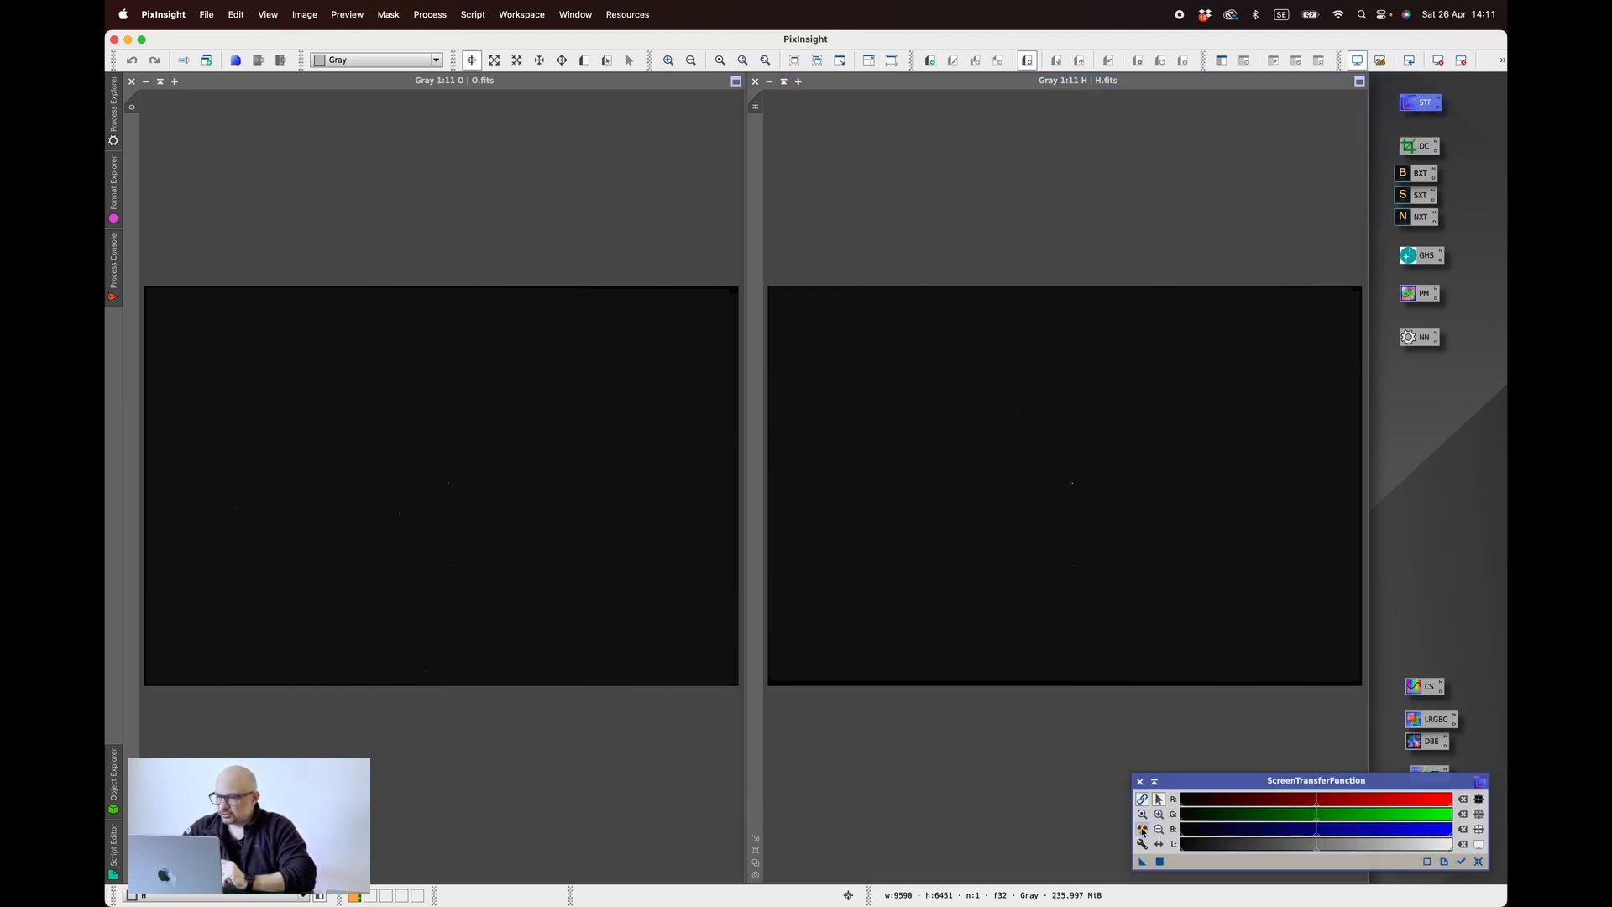
click(1141, 829)
click(619, 154)
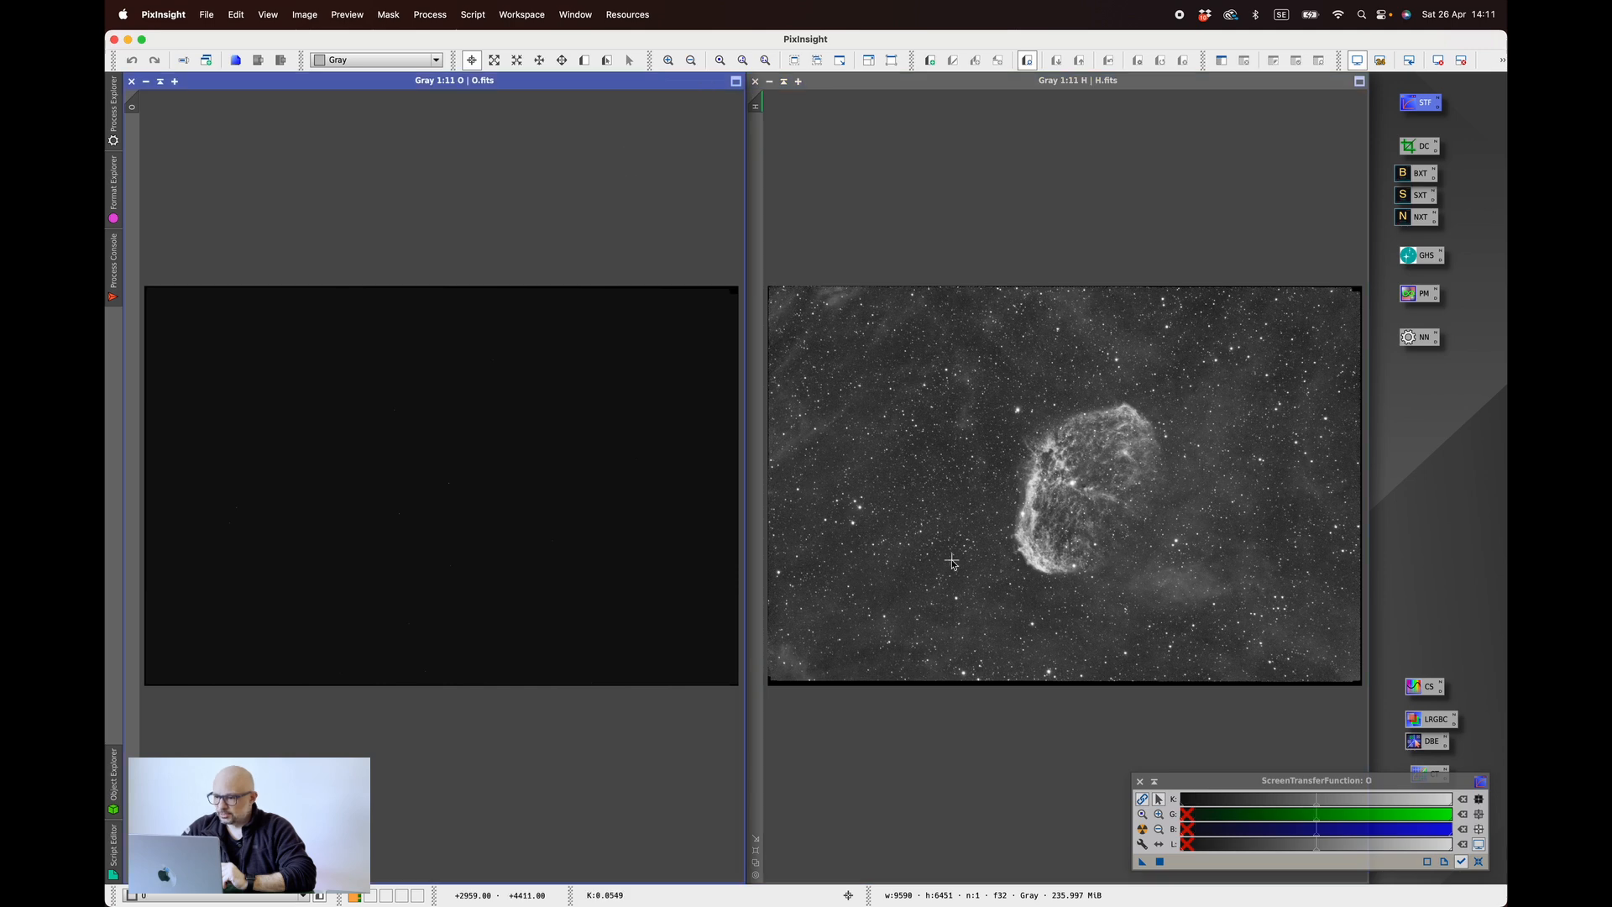
click(1142, 830)
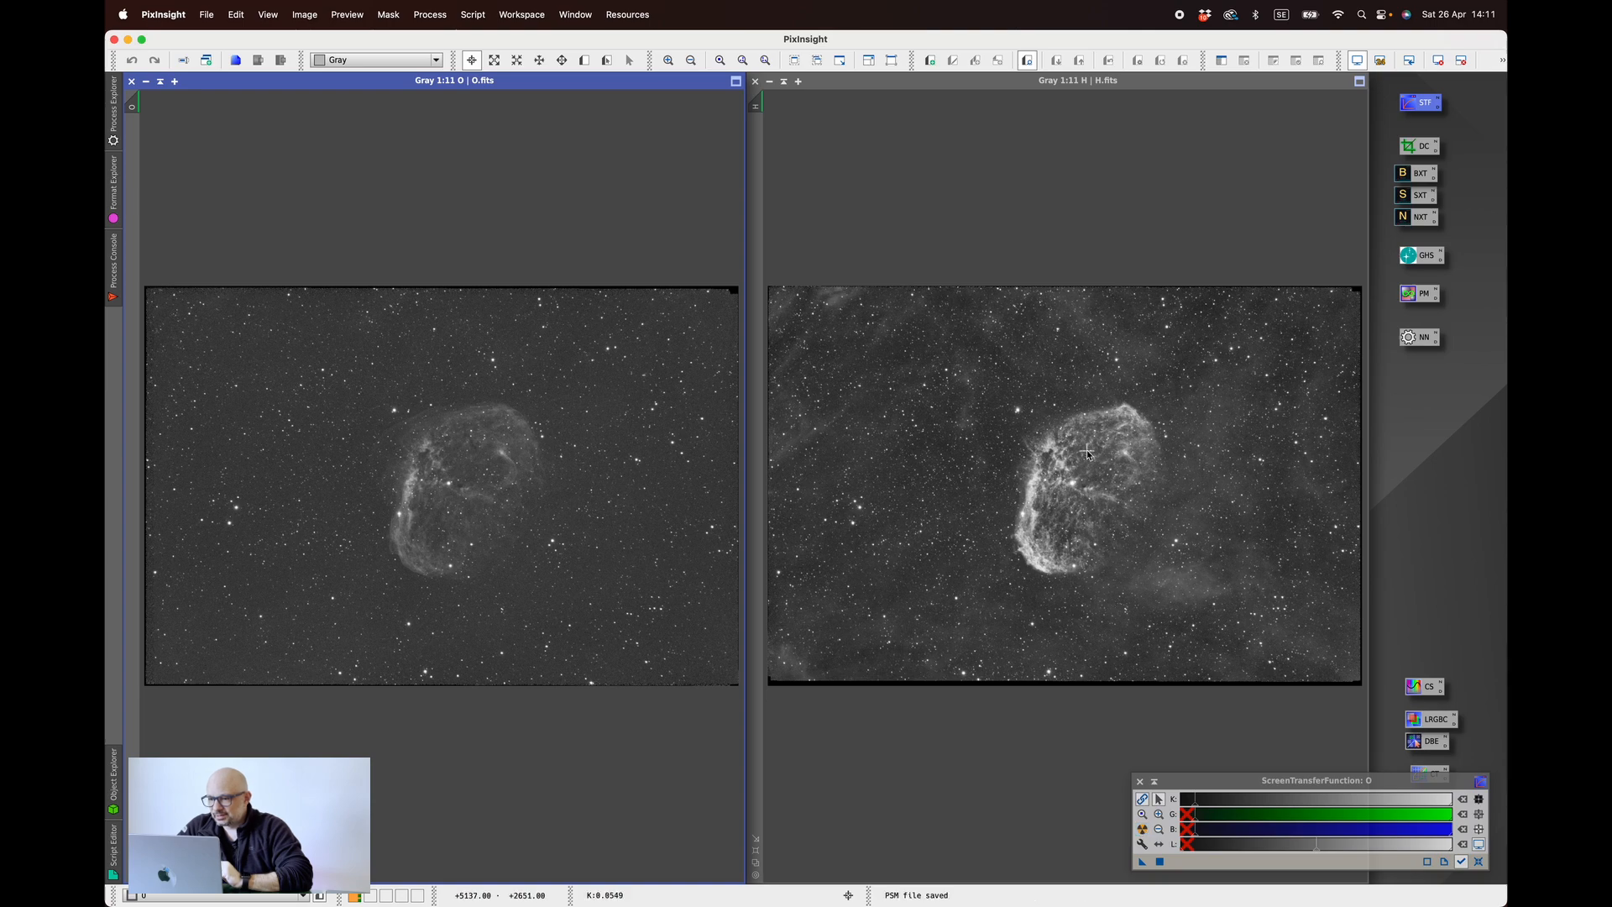
- Examine the nebula's filaments, stars and noise in the stretched H image at close range
click(1072, 471)
scroll(1072, 471, up, 6)
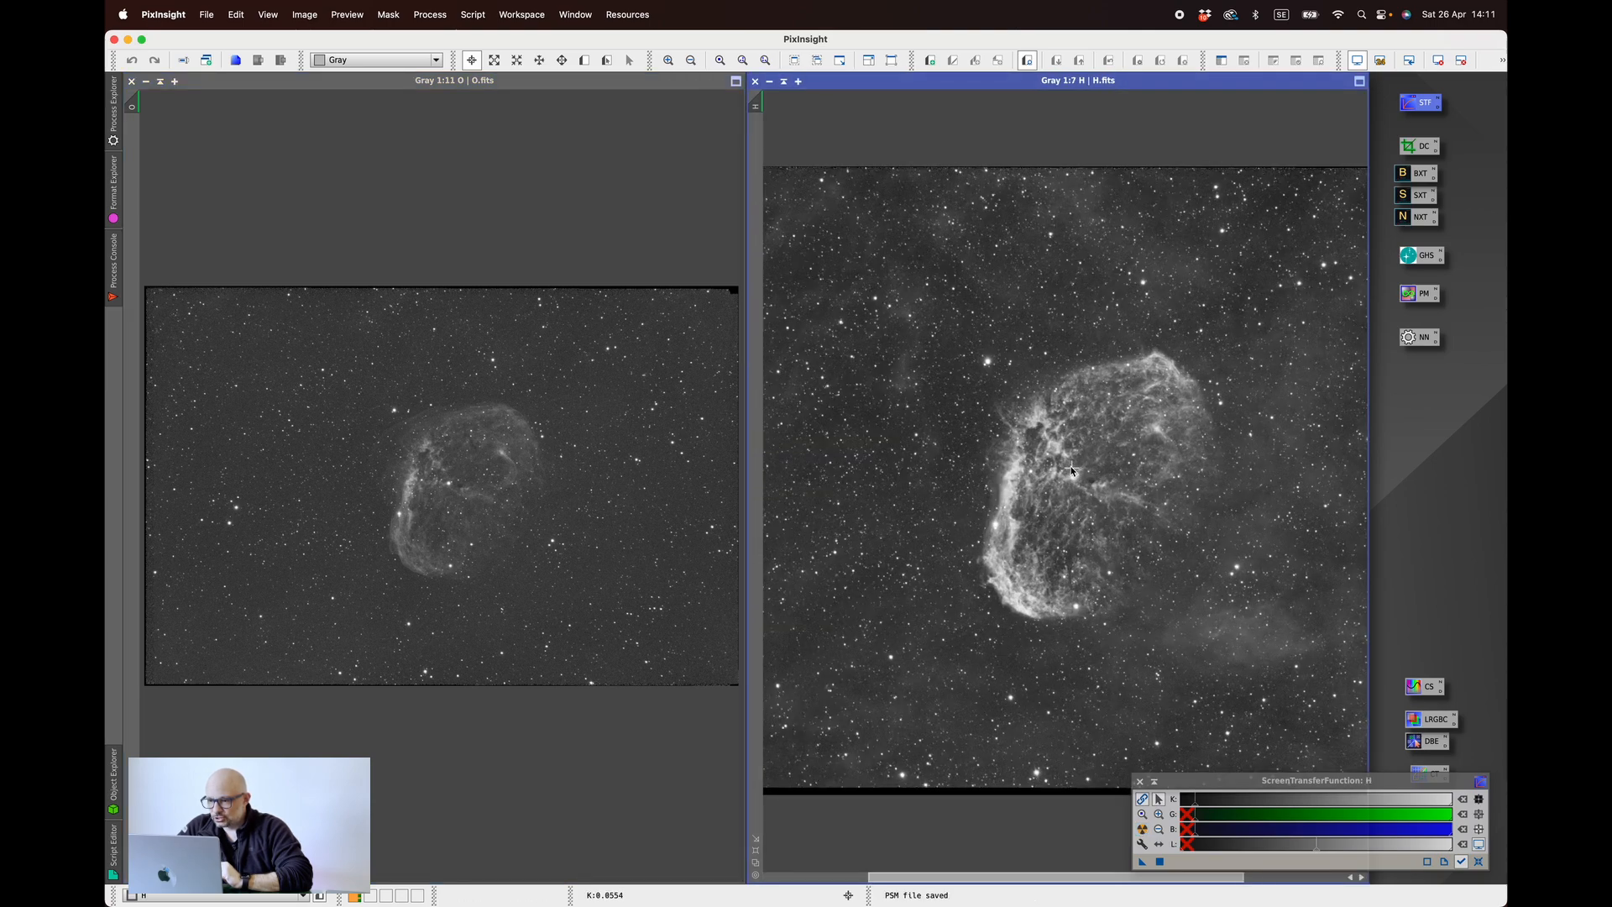
scroll(1070, 470, up, 2)
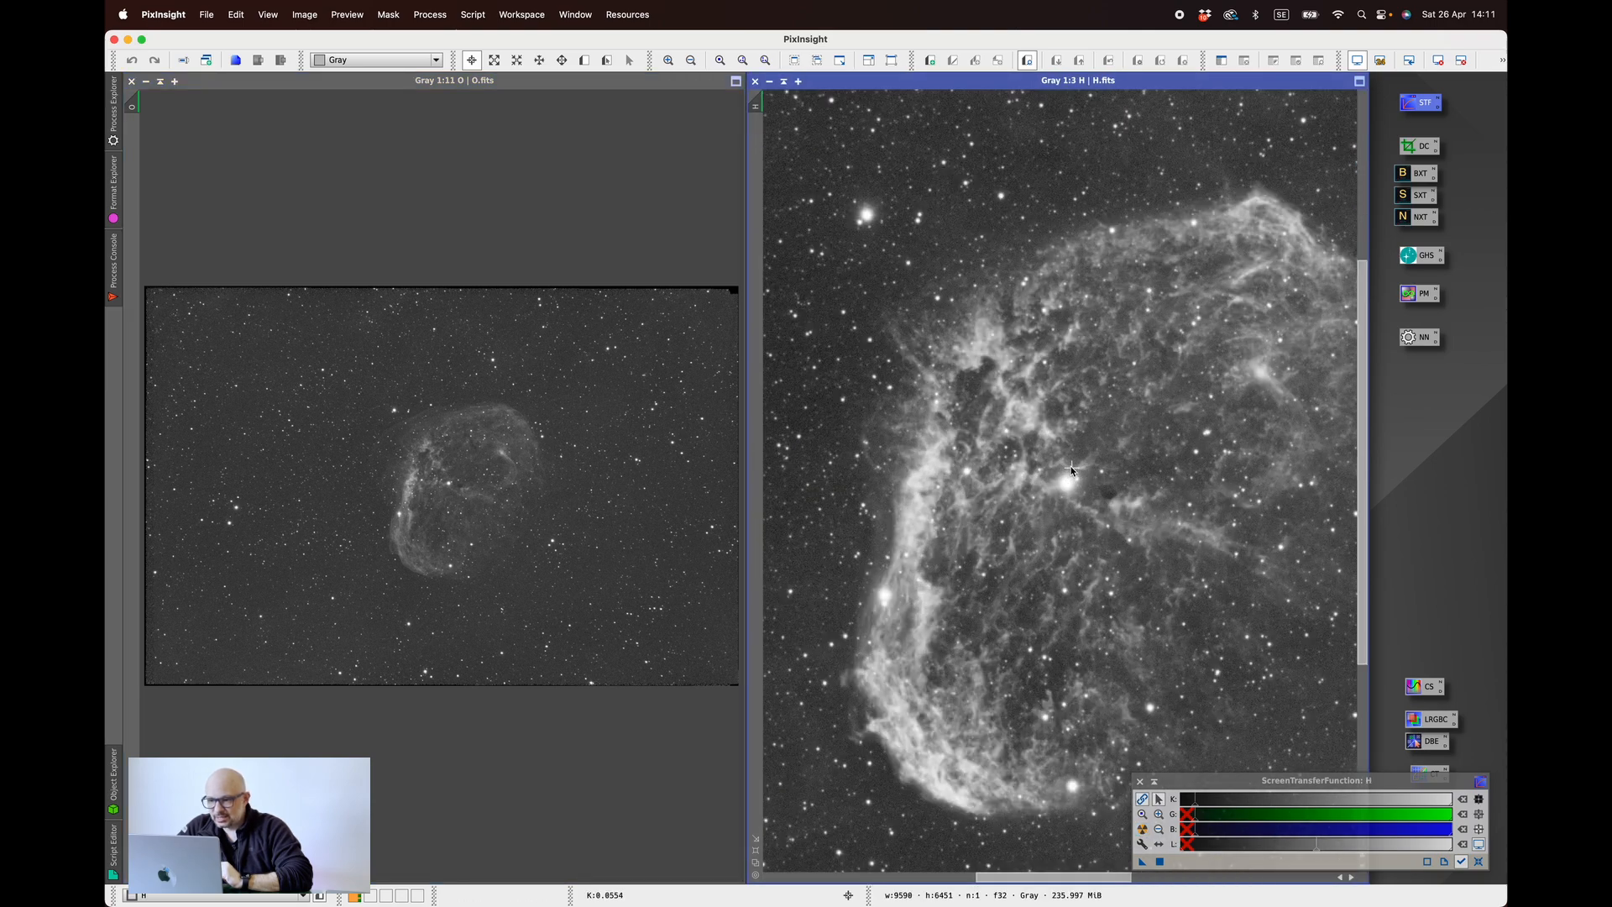
scroll(1071, 469, up, 1)
scroll(1070, 466, up, 1)
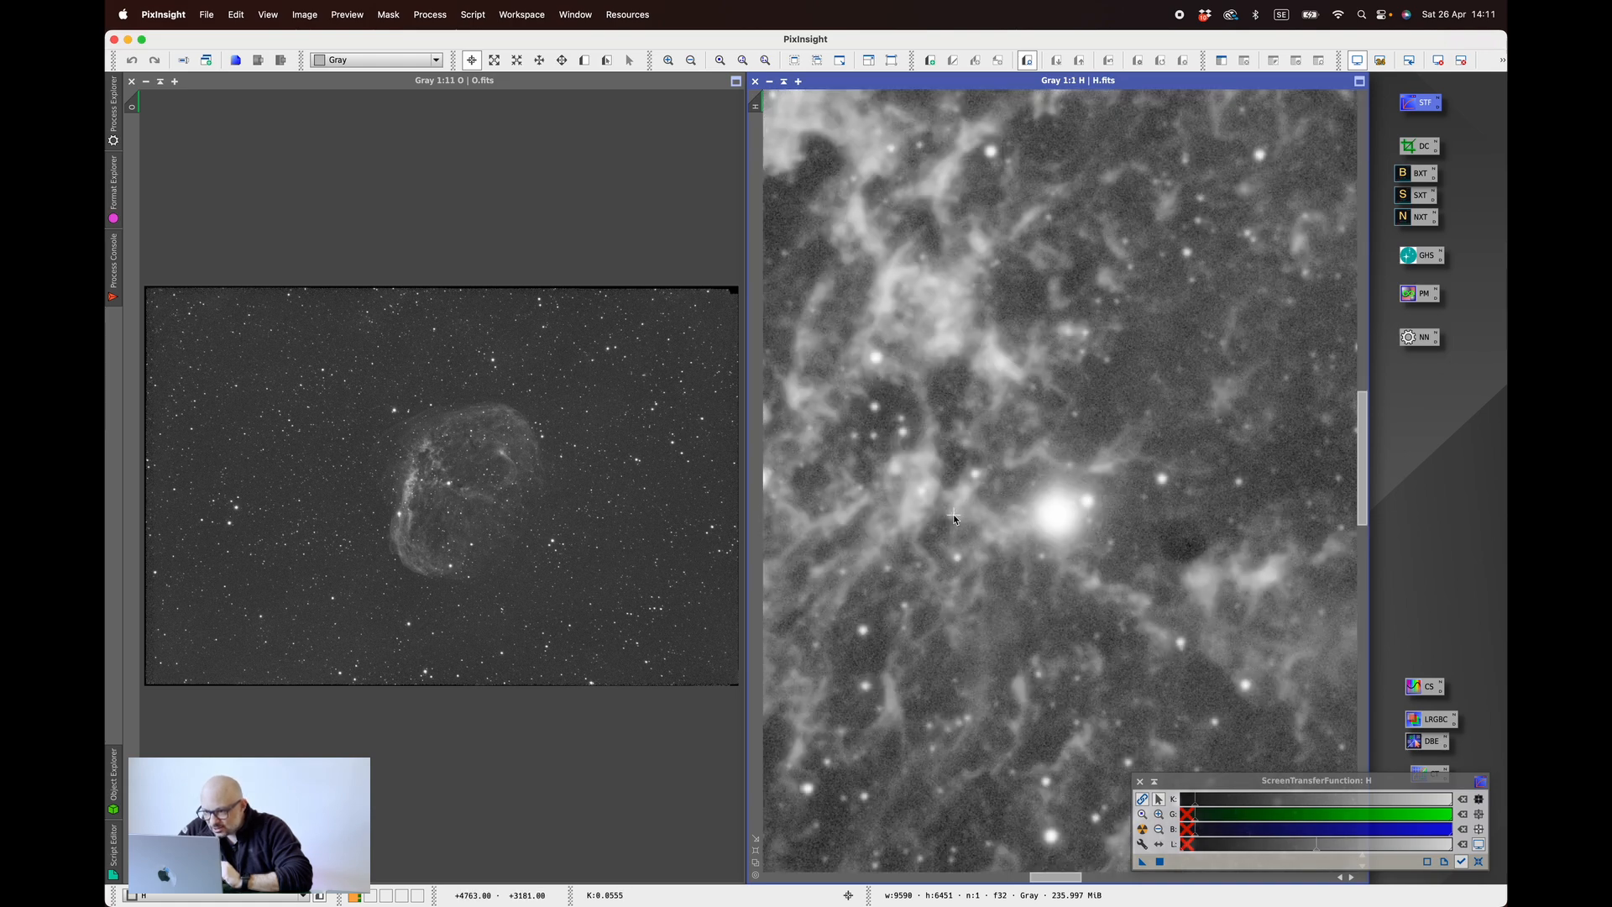
scroll(954, 515, up, 1)
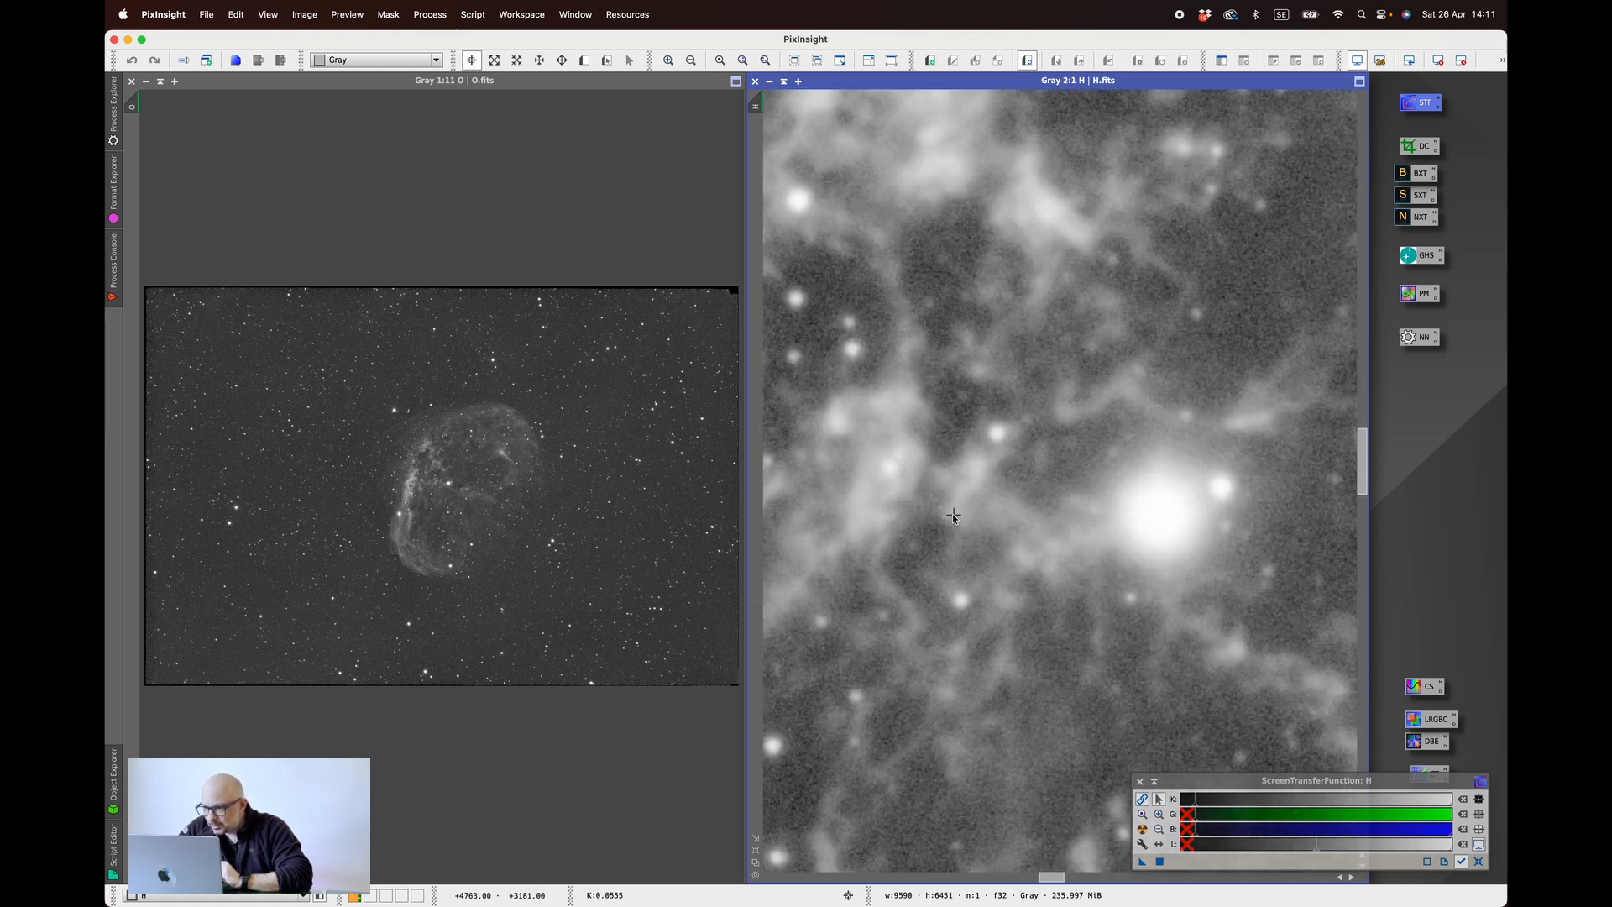
scroll(953, 516, down, 1)
scroll(952, 514, down, 2)
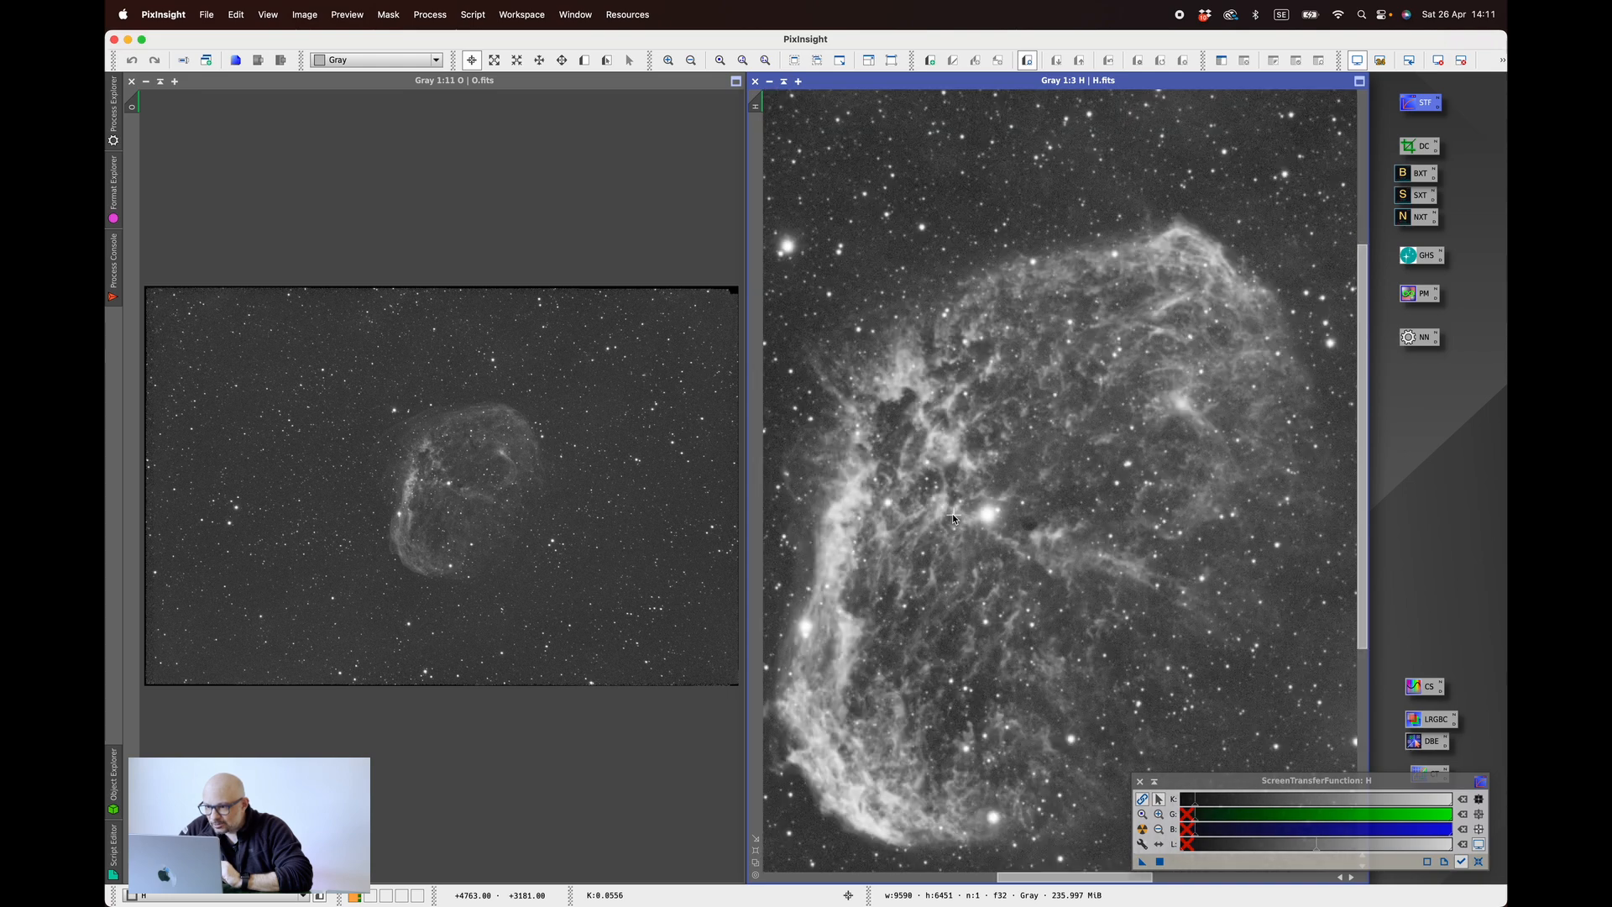
scroll(854, 409, up, 2)
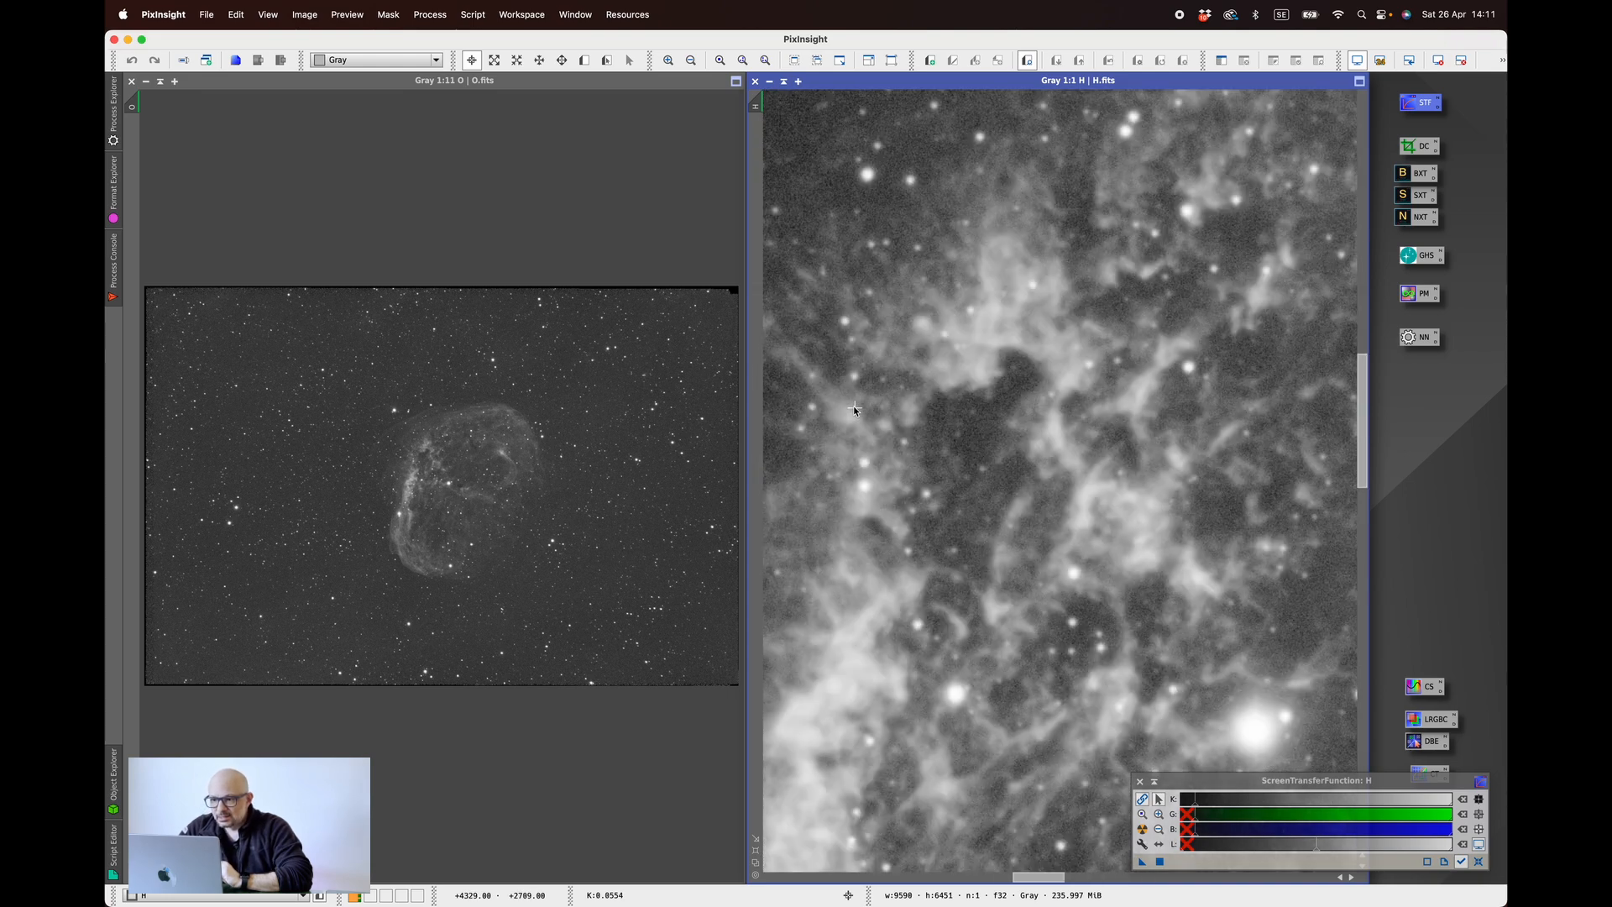
scroll(854, 409, down, 1)
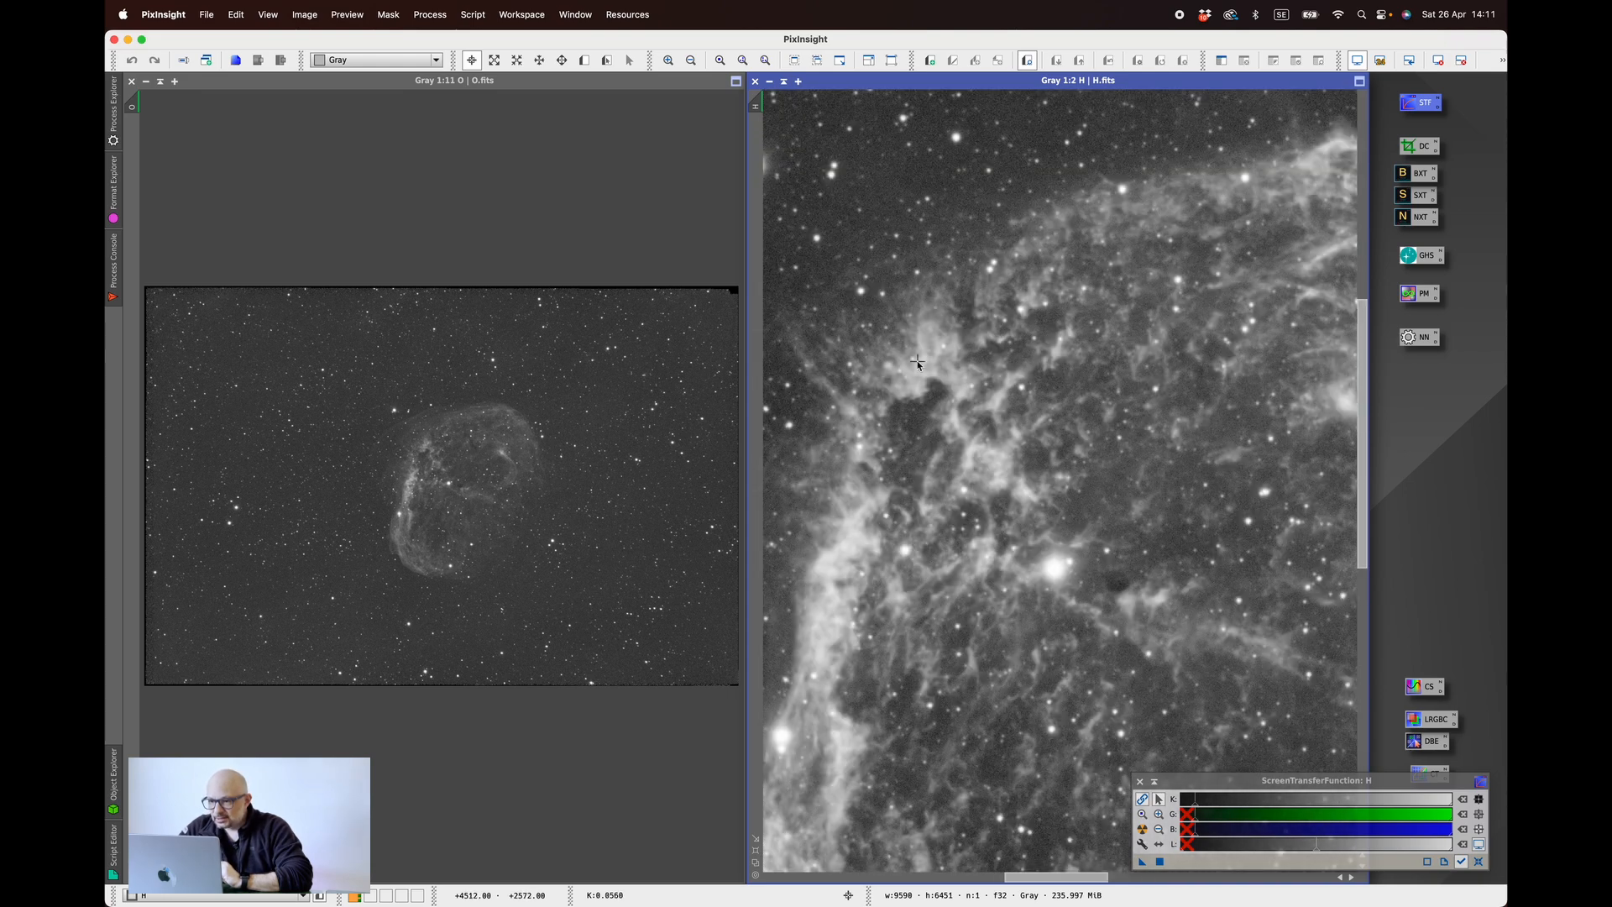
scroll(916, 360, down, 7)
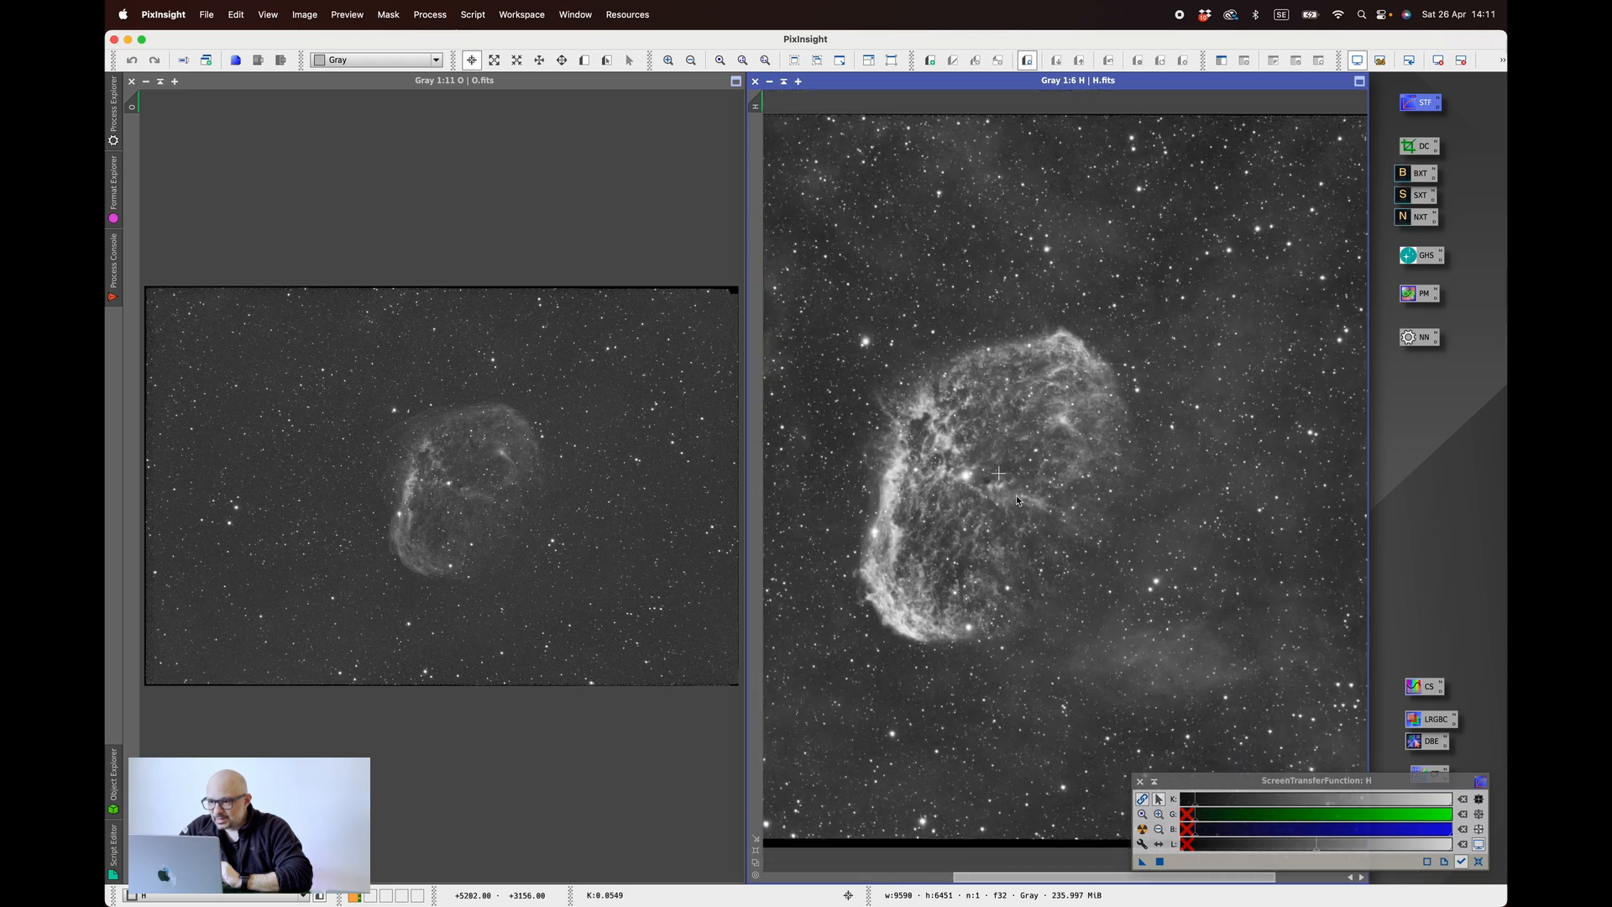
scroll(1020, 501, down, 2)
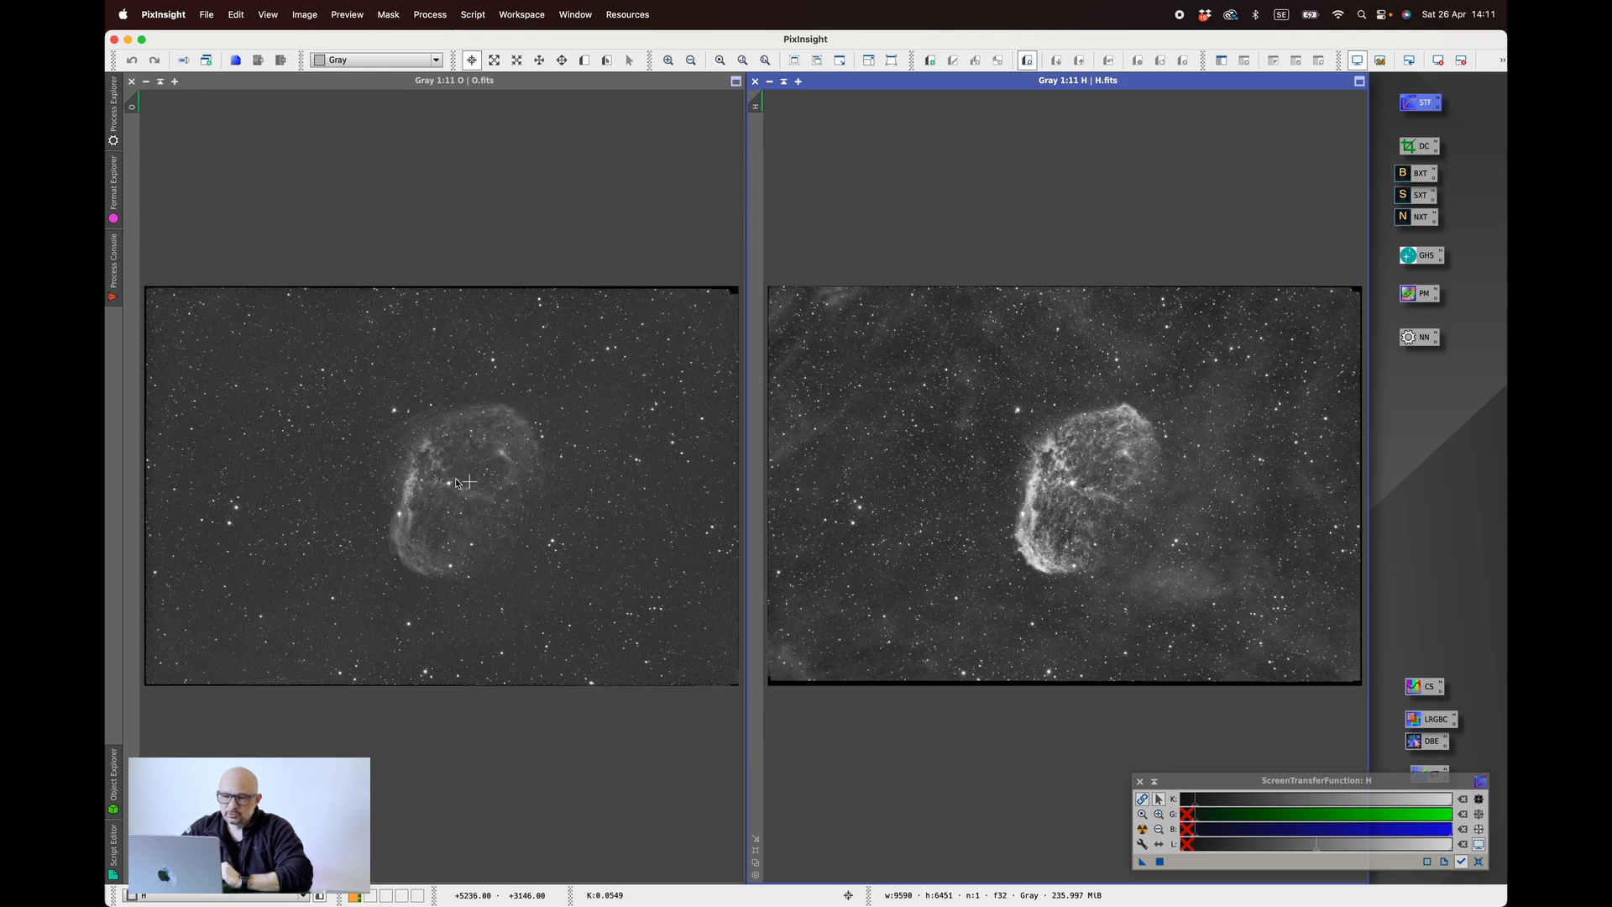
- Examine the nebula's structure and noise in the stretched O image at close range
scroll(447, 490, up, 7)
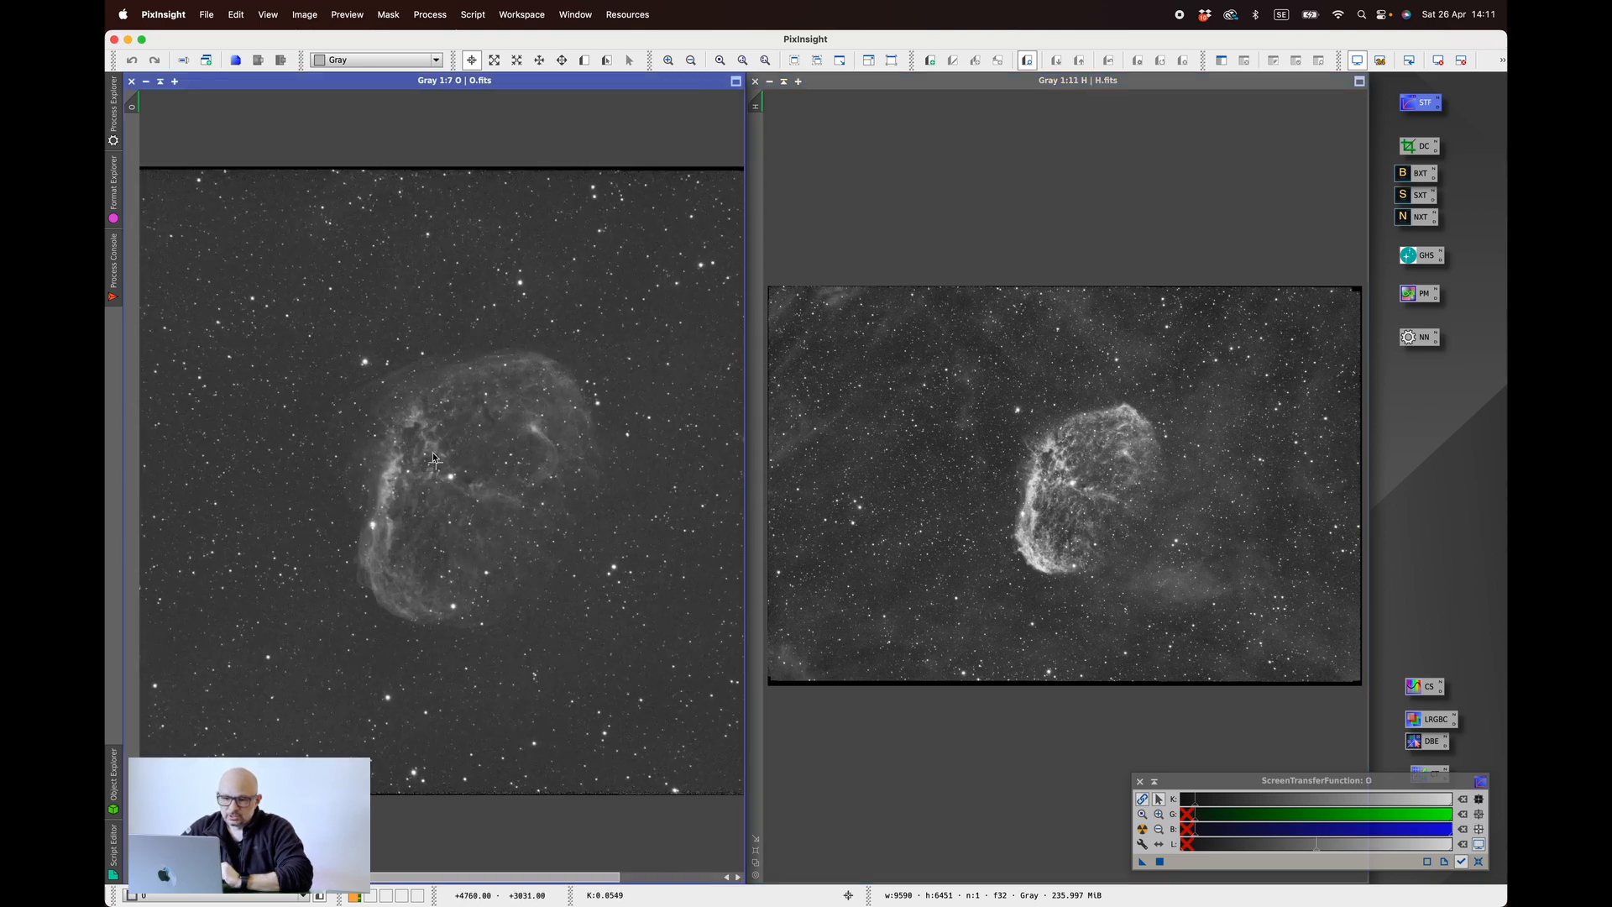
scroll(432, 454, up, 2)
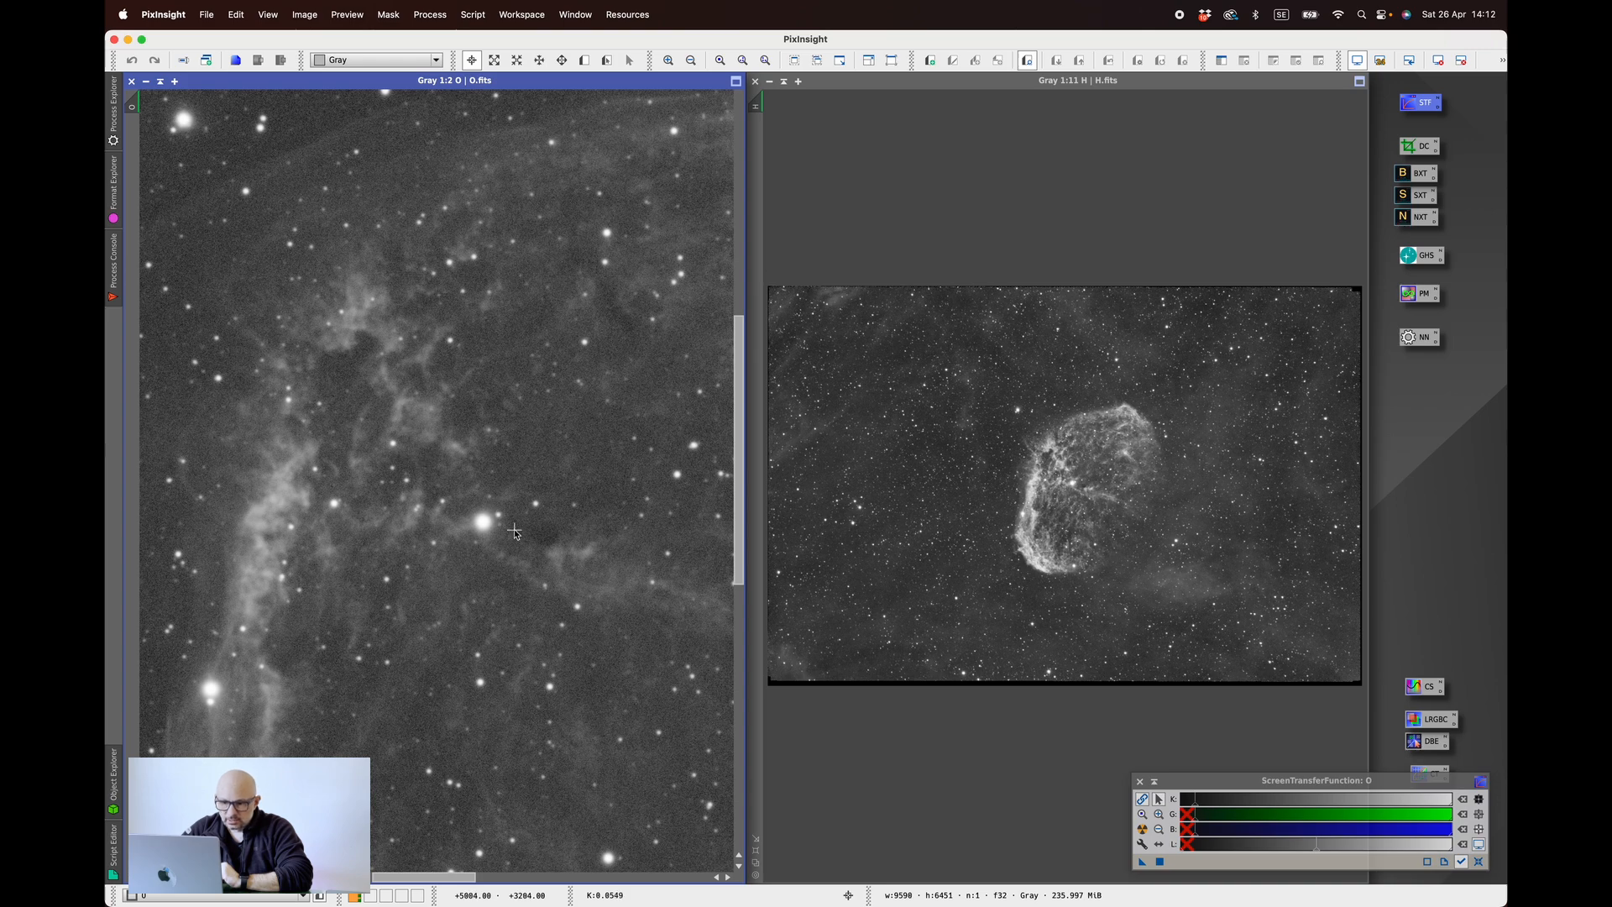
scroll(515, 532, up, 1)
scroll(514, 532, down, 3)
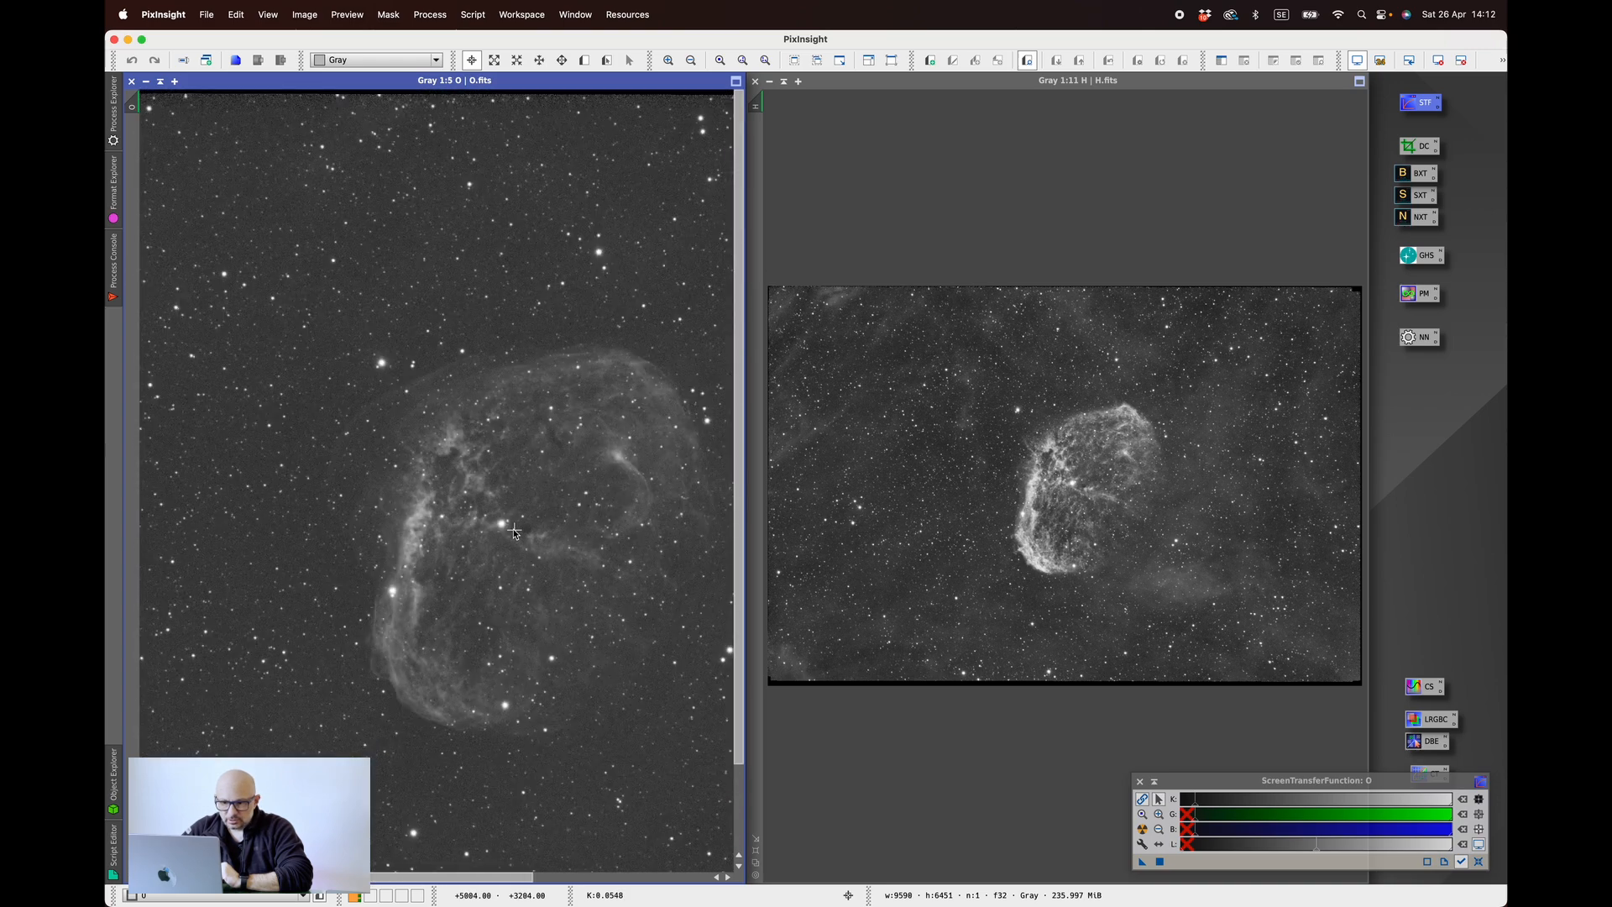
scroll(515, 531, down, 3)
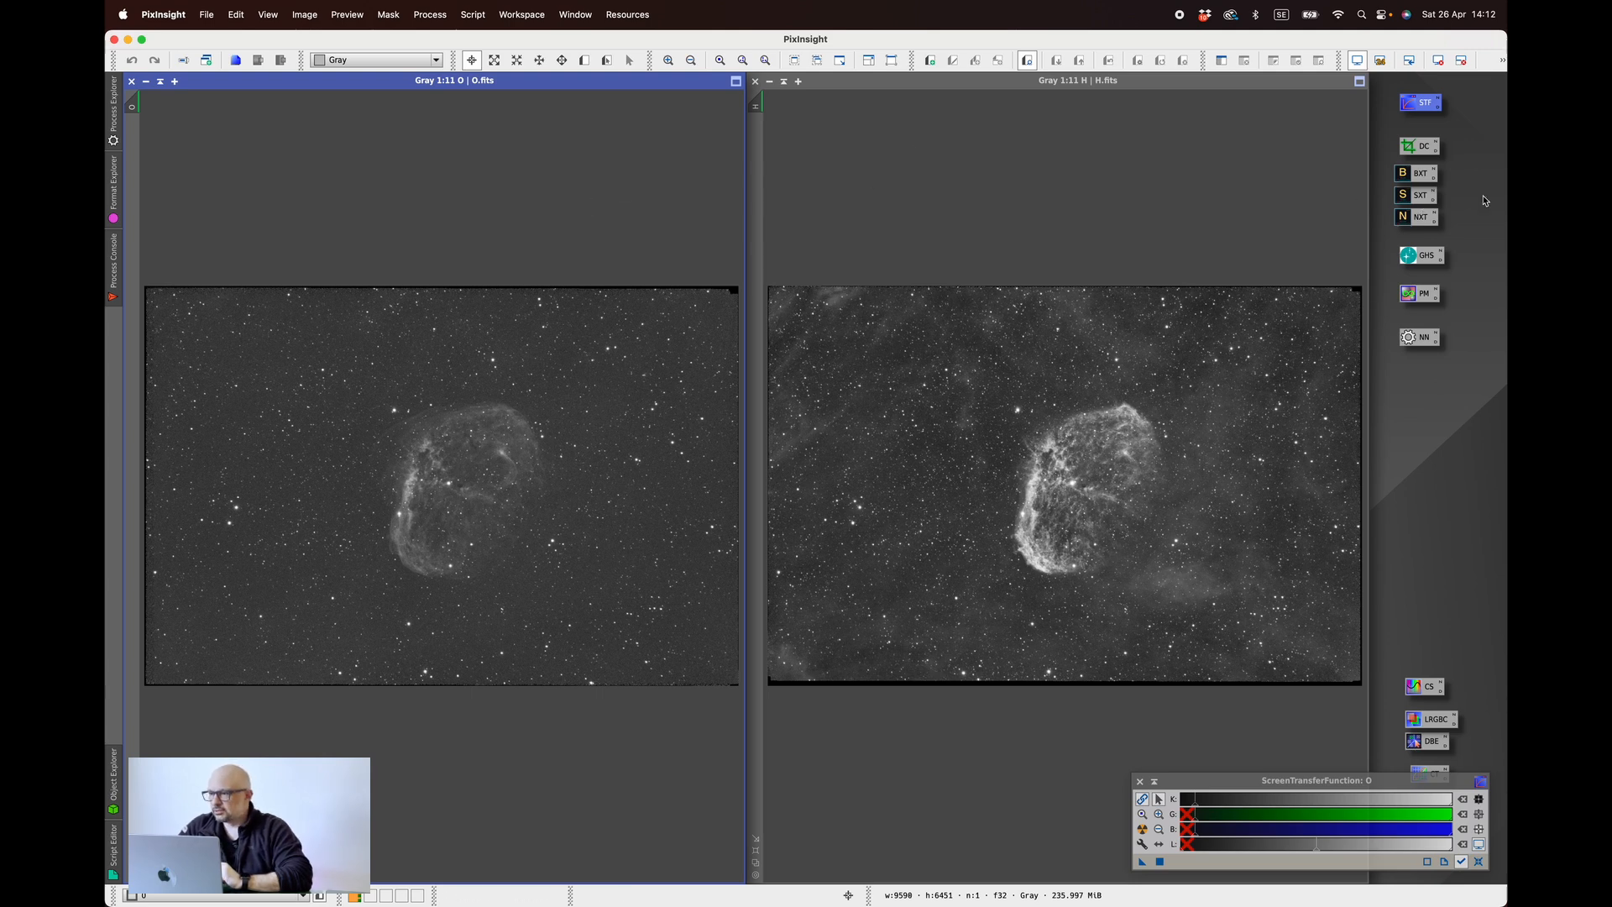
- Define a 9117 × 6011 pixel DynamicCrop frame on the O image, positioned inside the dark edges
double_click(1419, 149)
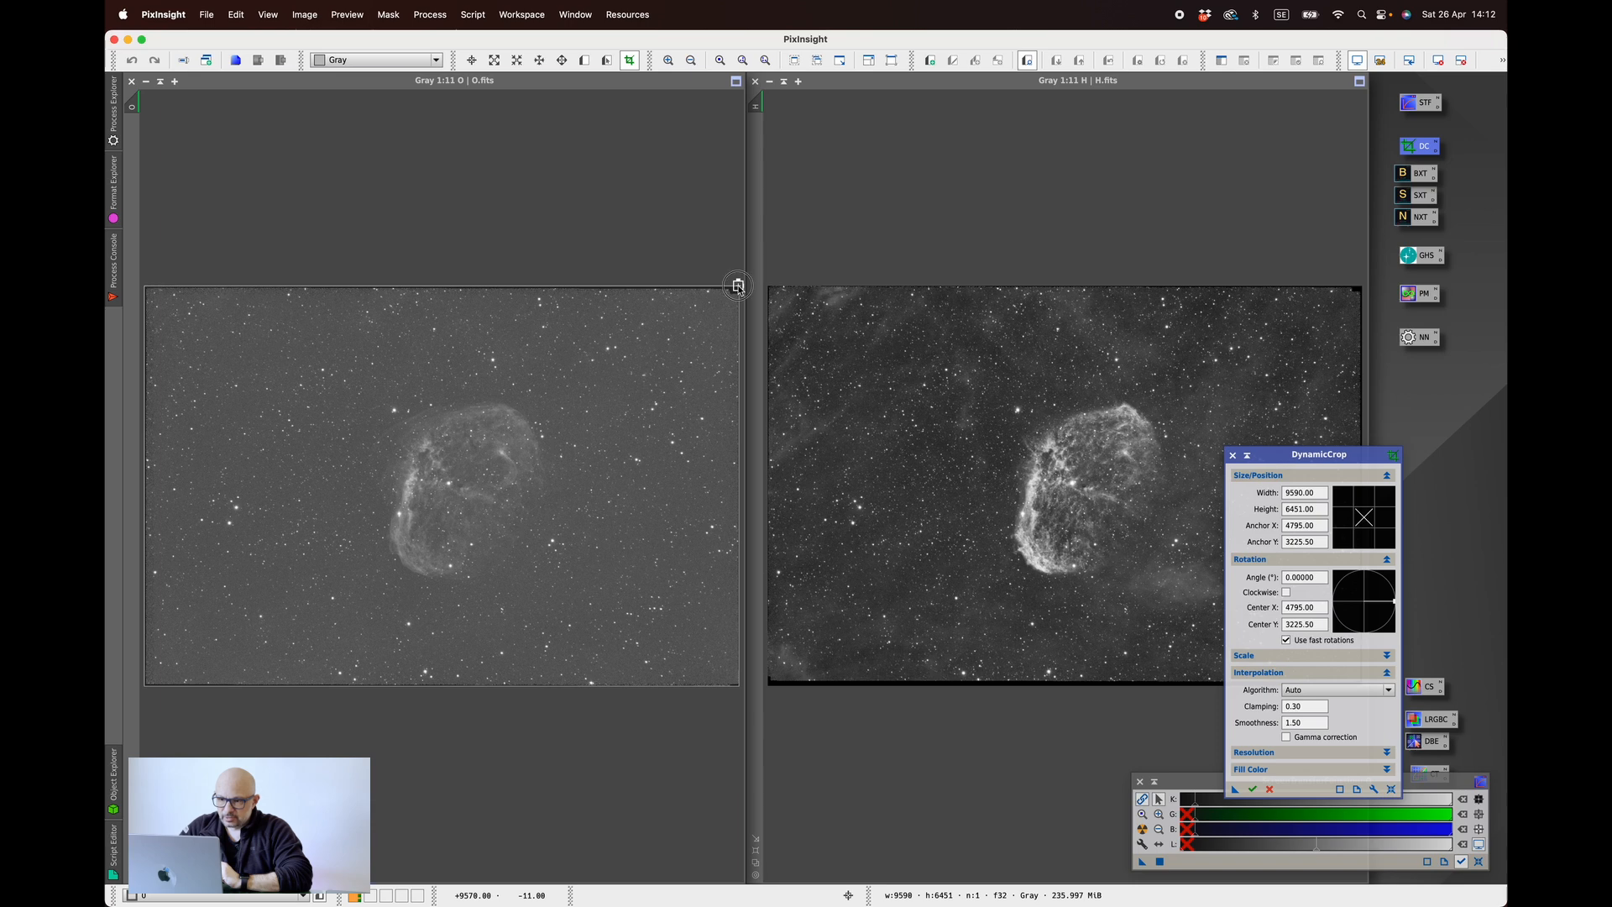
mouse_move(738, 287)
mouse_down()
mouse_move(705, 310)
mouse_move(720, 311)
mouse_up()
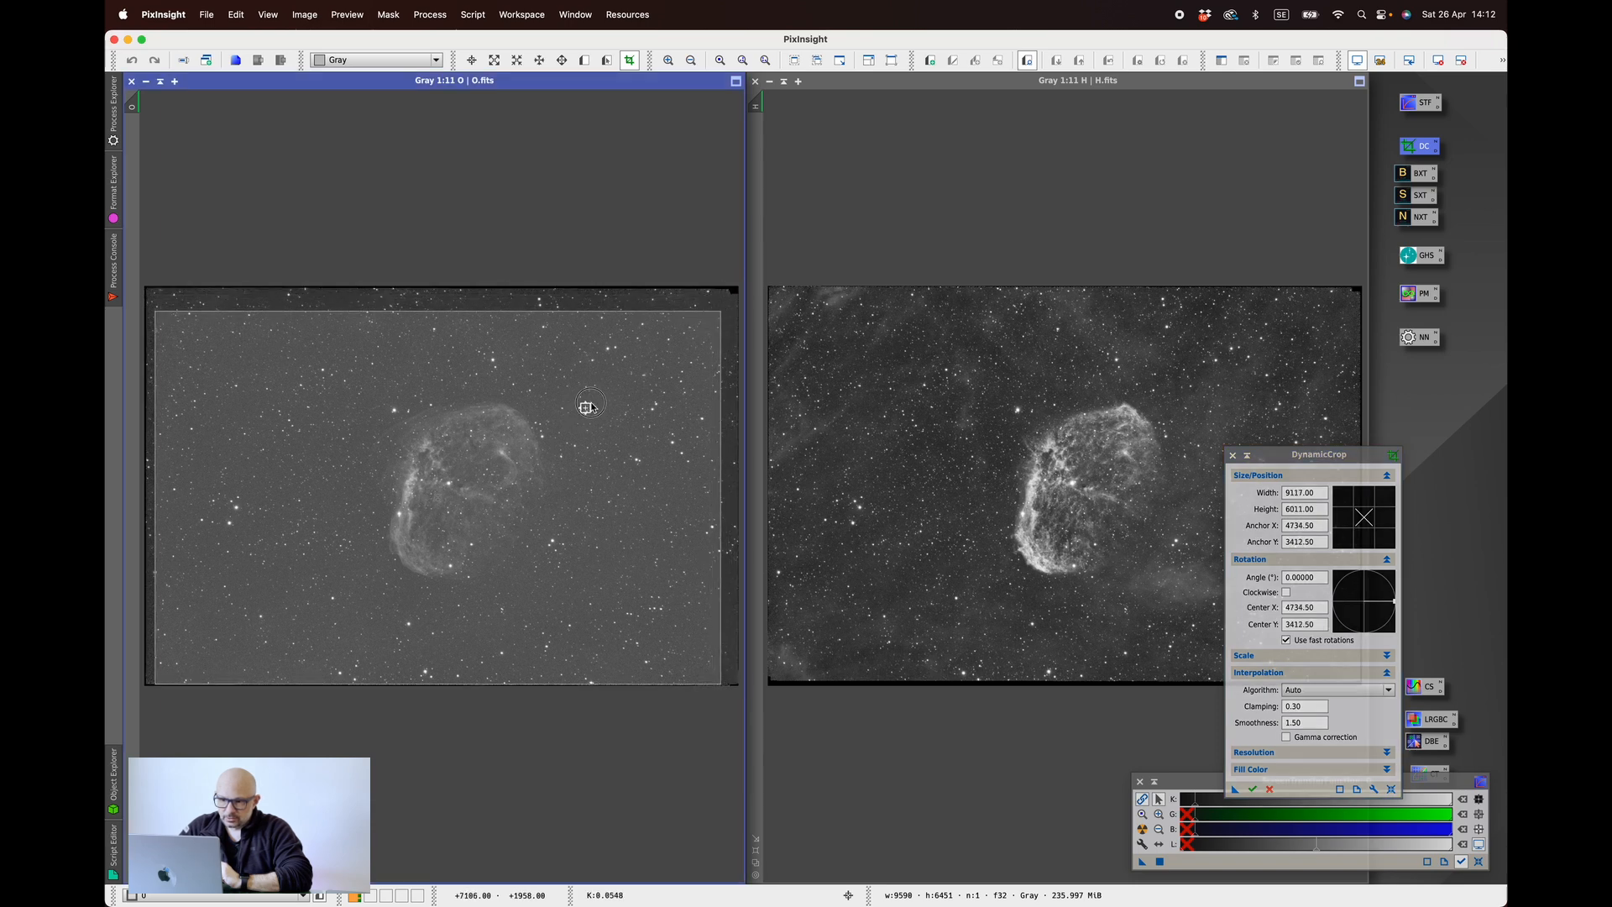
drag(591, 407, 592, 400)
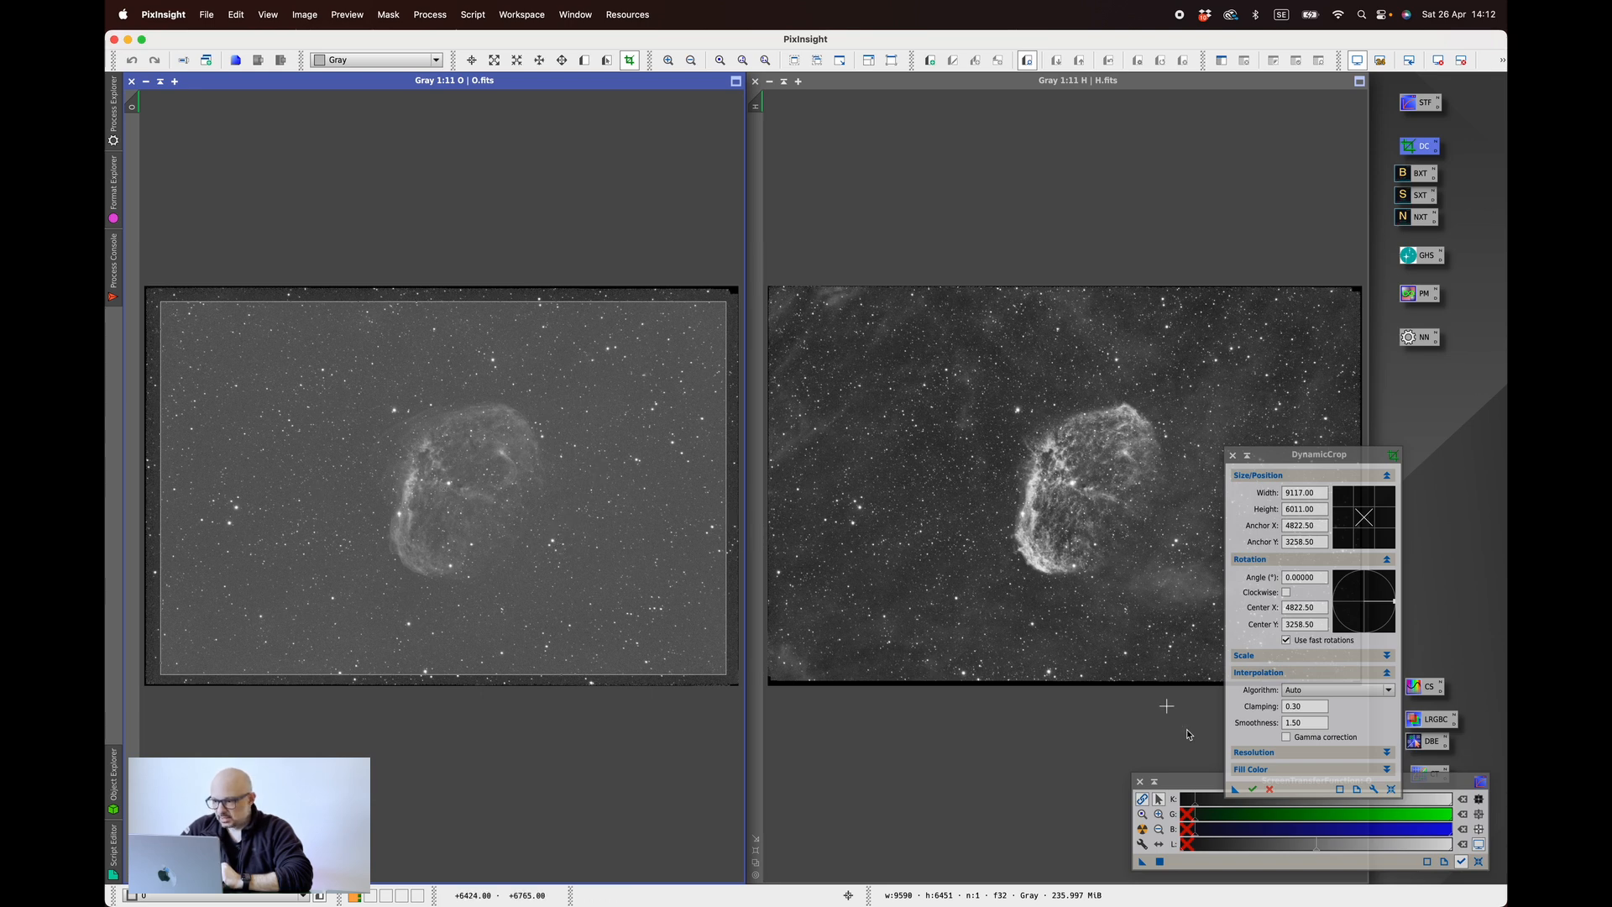
- Apply the same DynamicCrop to the H image, execute it on the O image and close the crop tool
drag(1235, 789, 1030, 417)
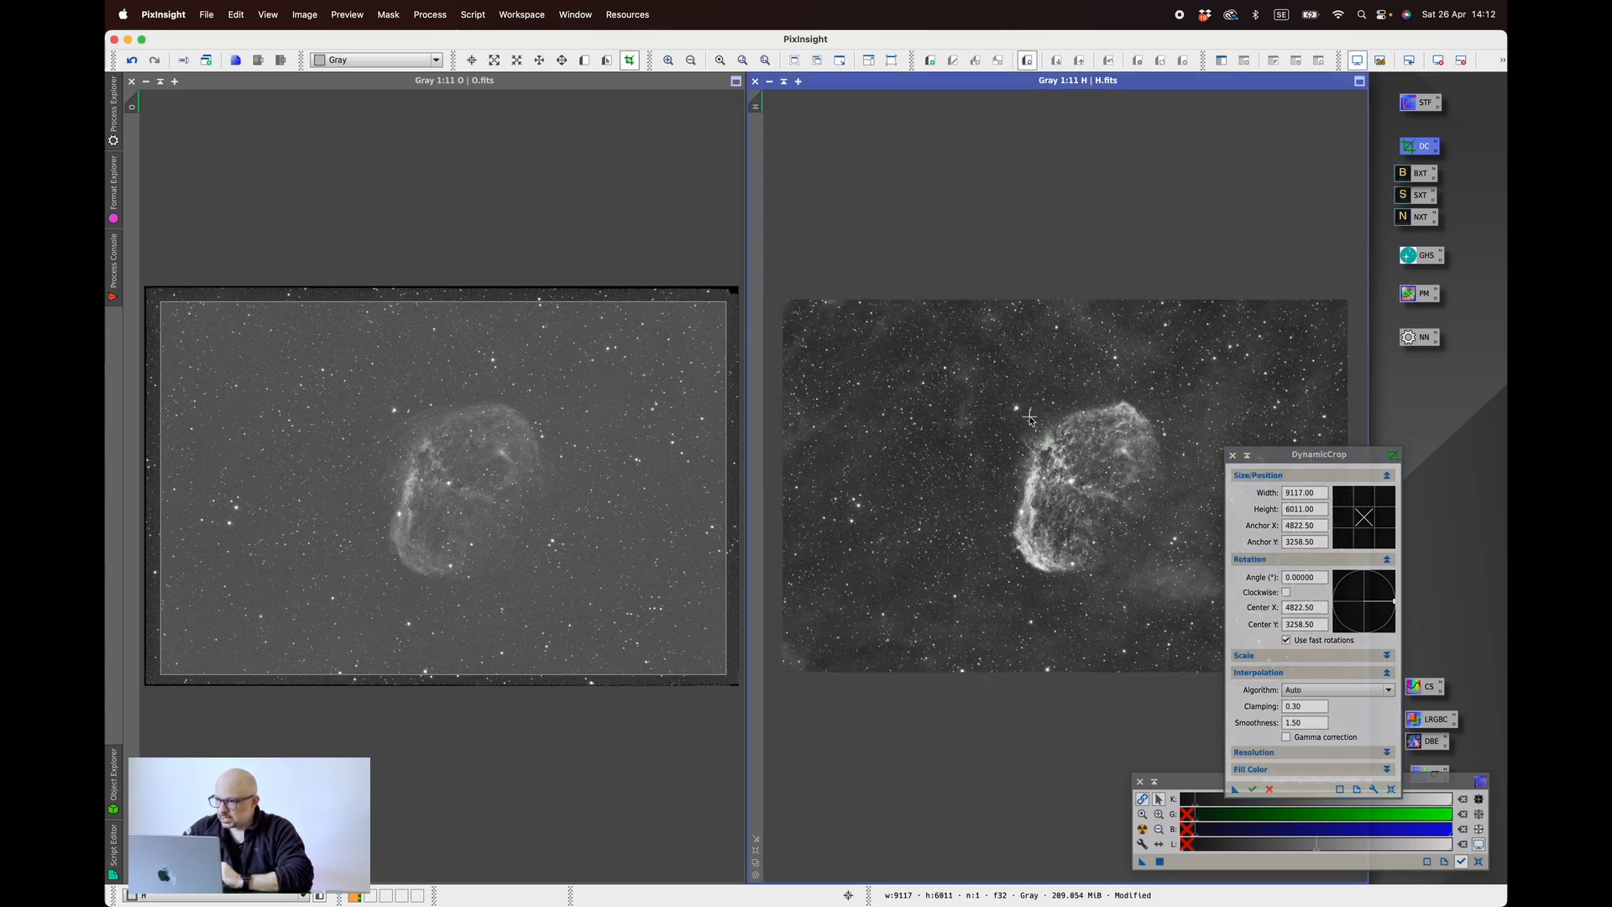
click(598, 160)
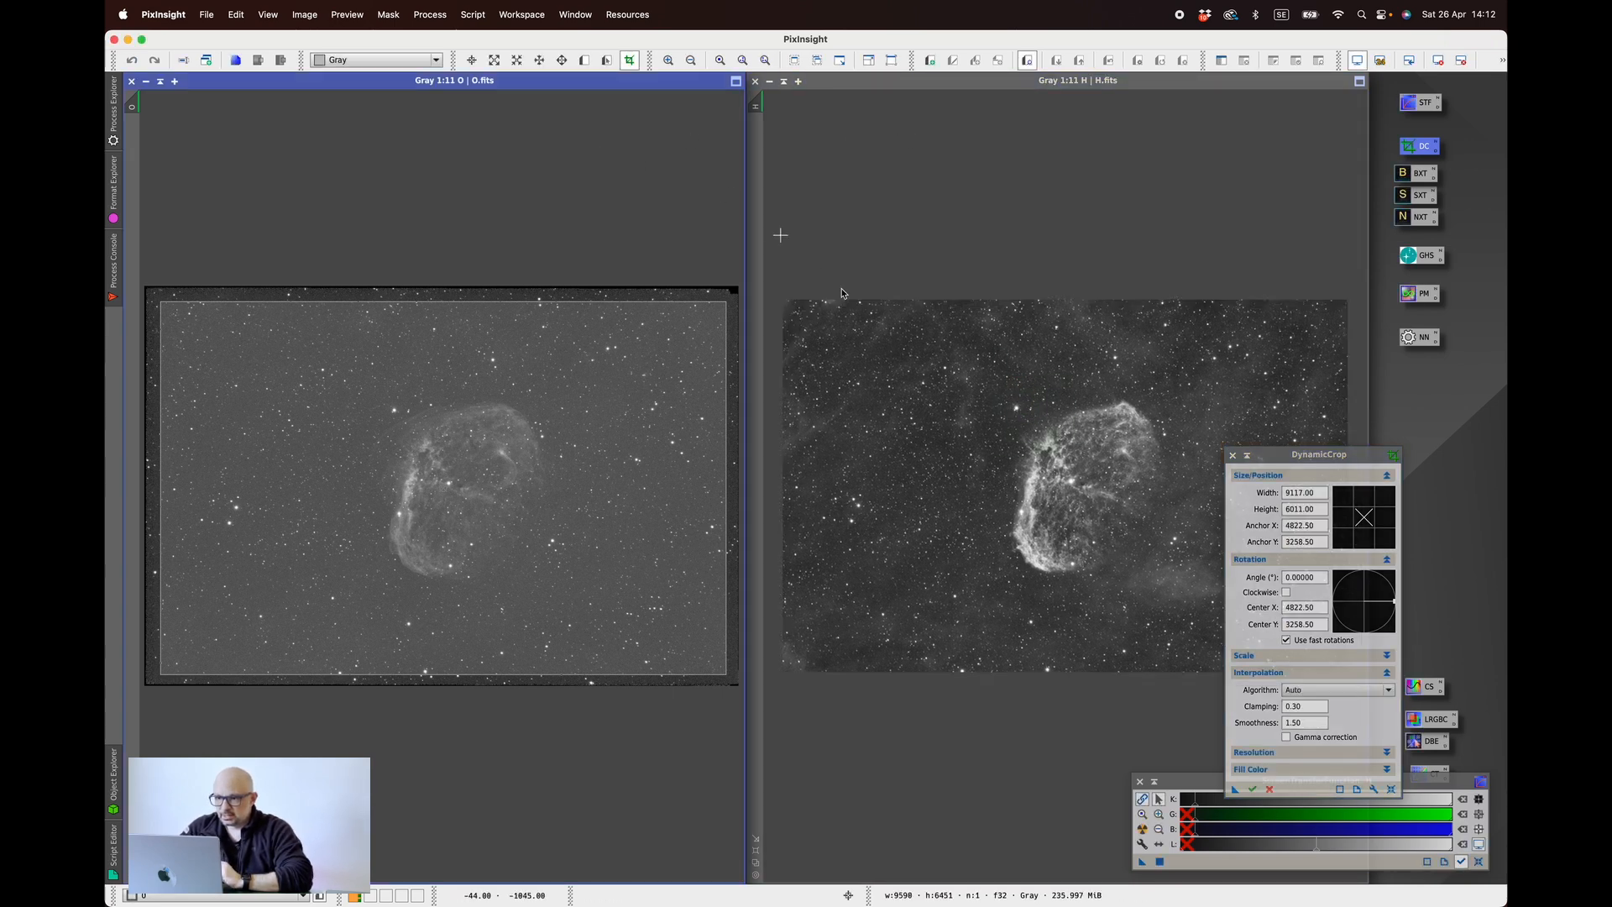
click(1252, 789)
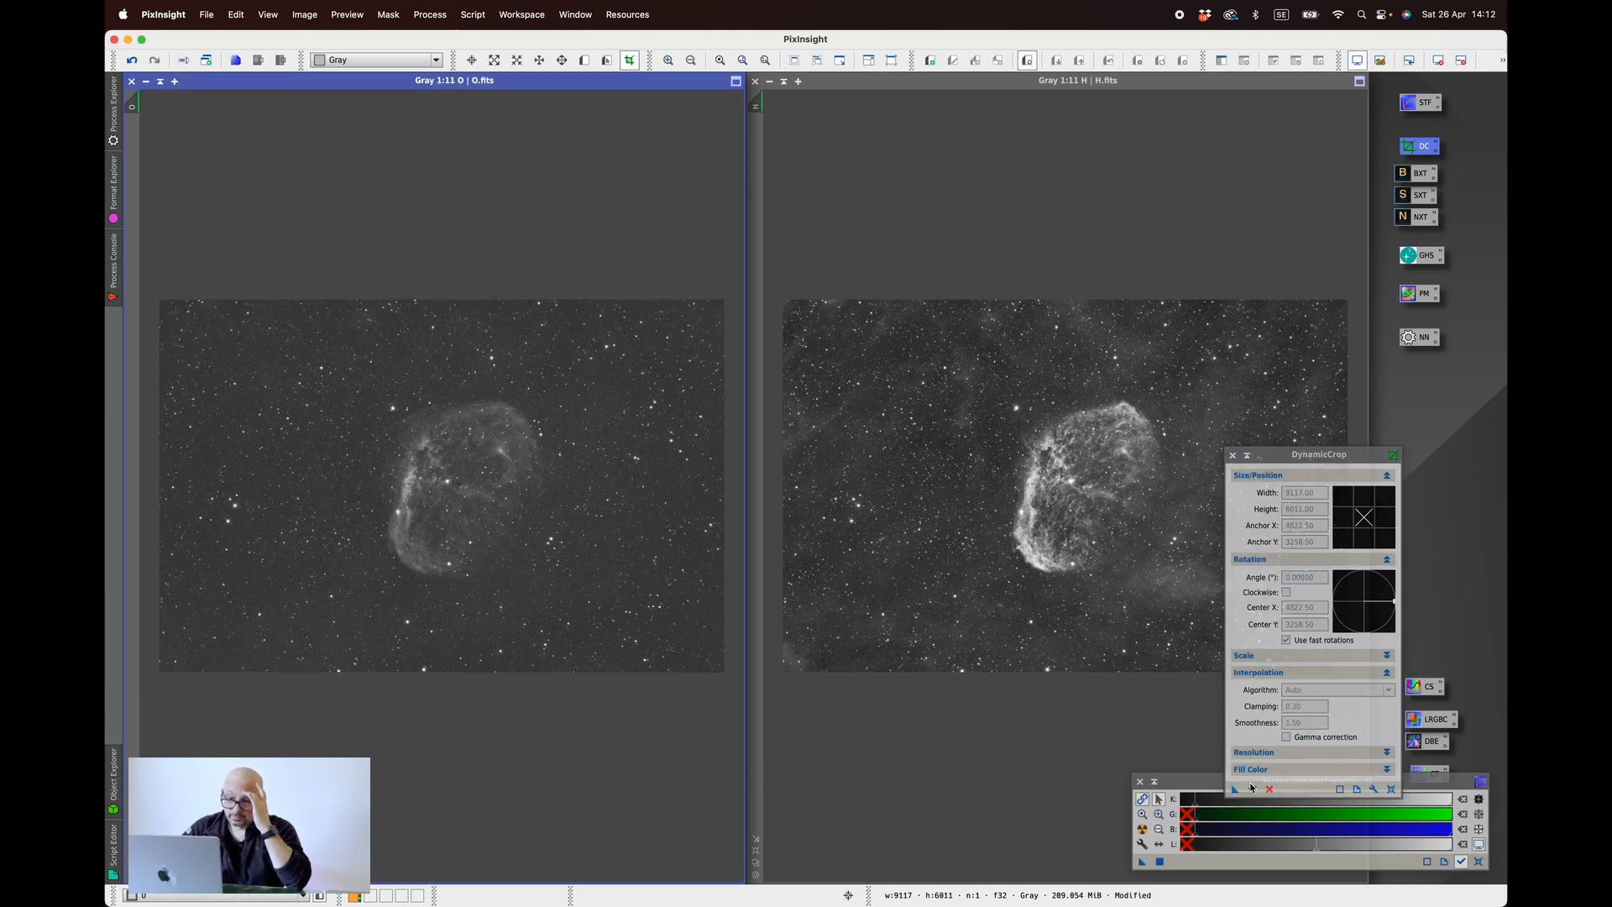
click(1233, 454)
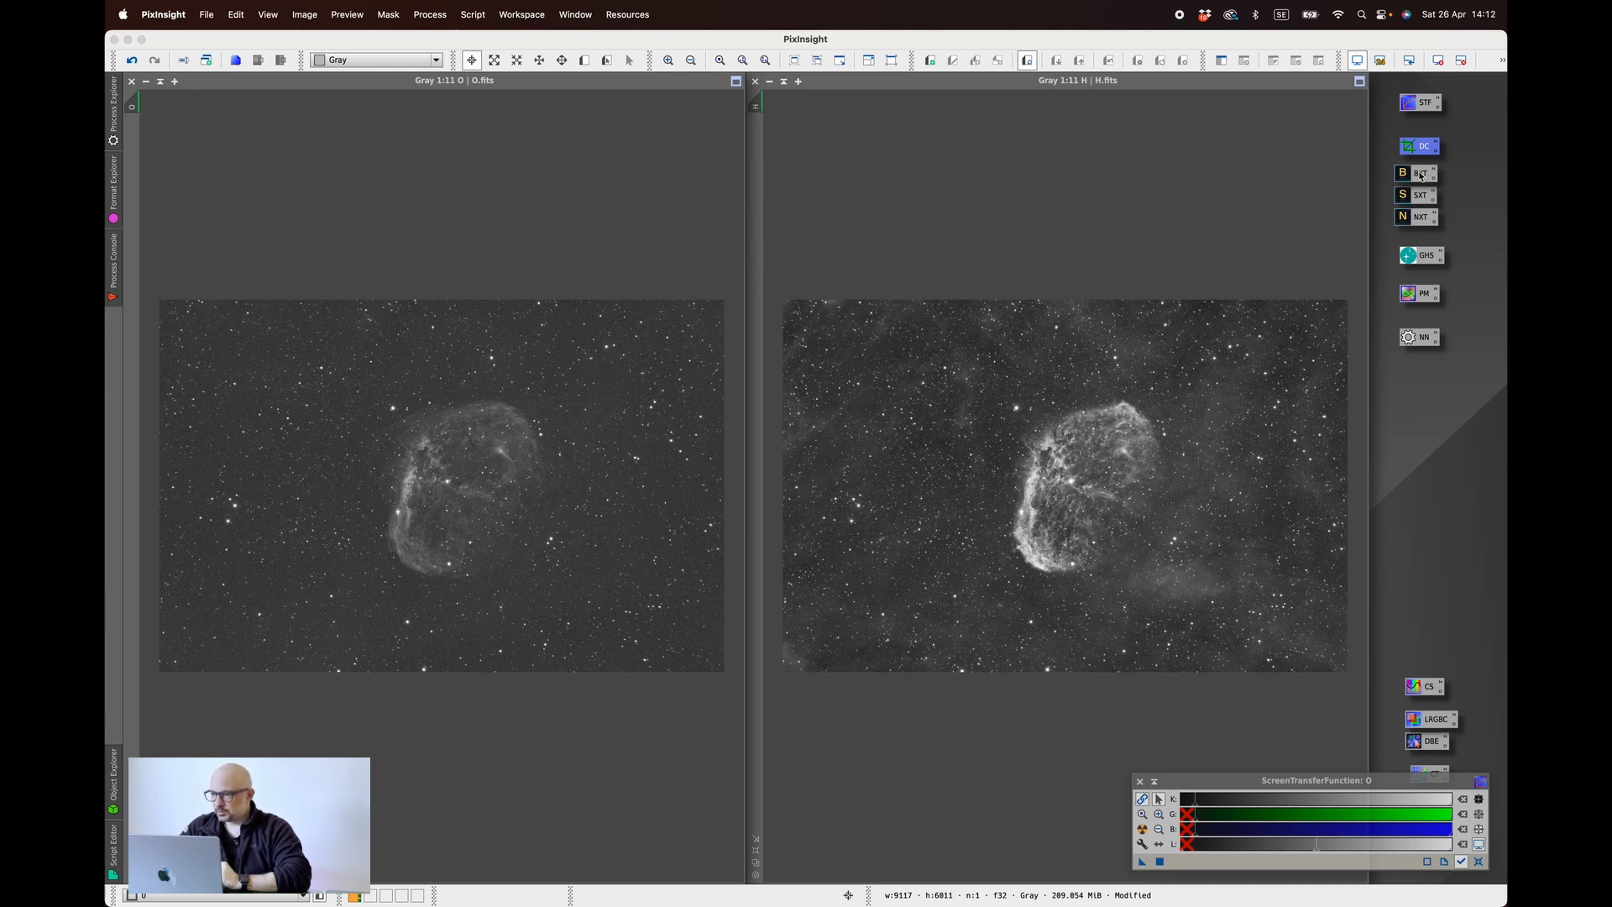
- Apply the saved BXT blur reduction process to the H image and the O image
click(1421, 175)
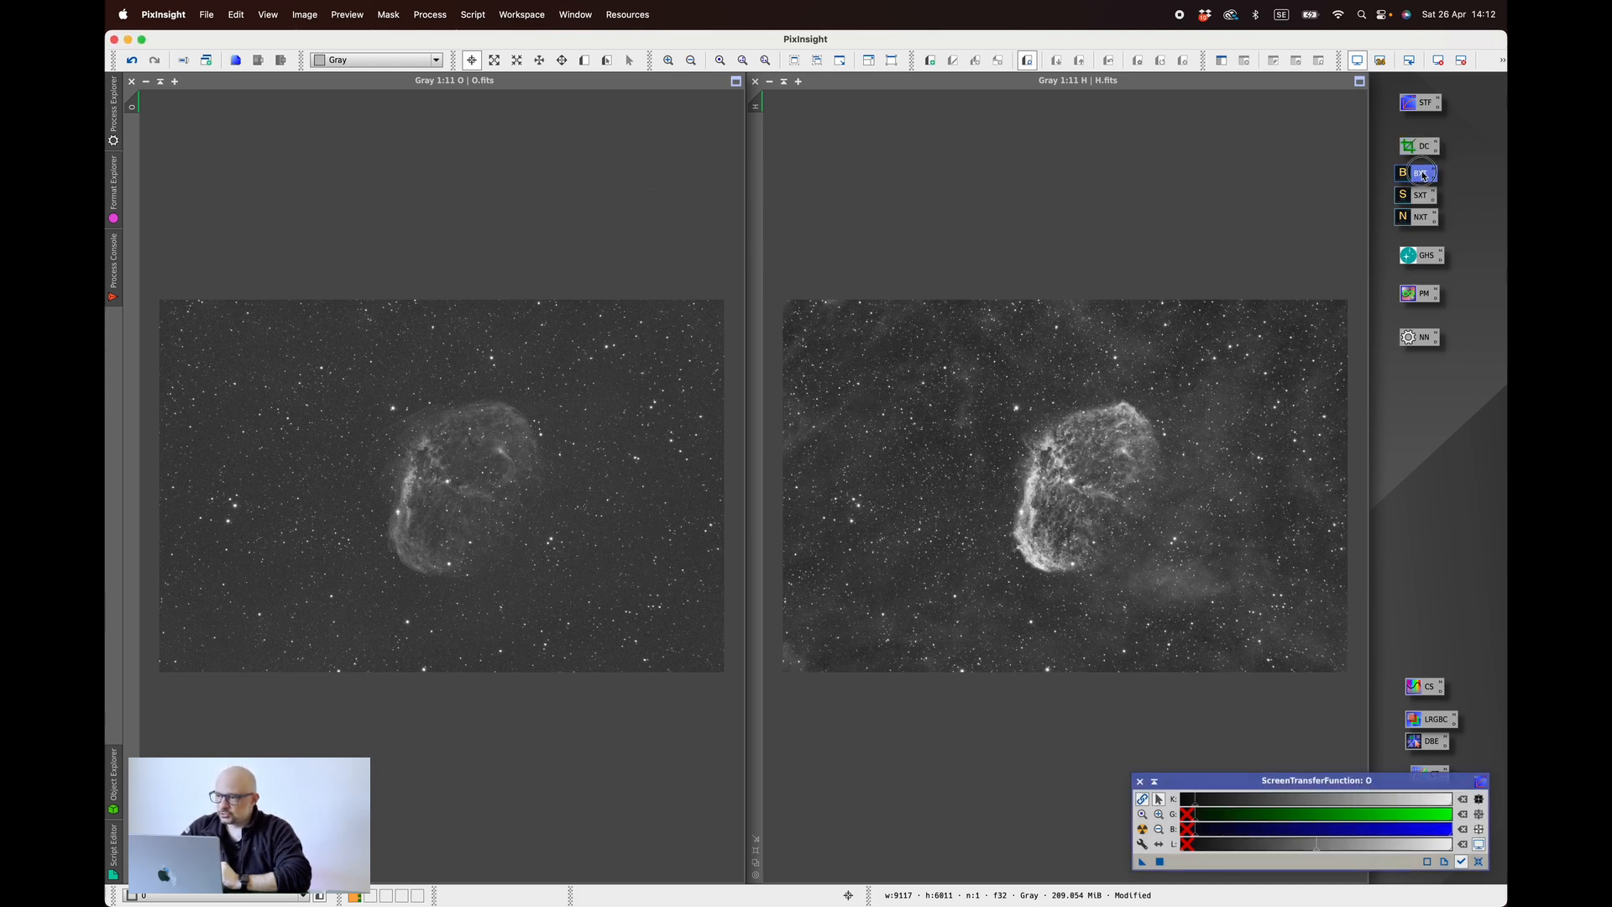
drag(1424, 175, 1095, 492)
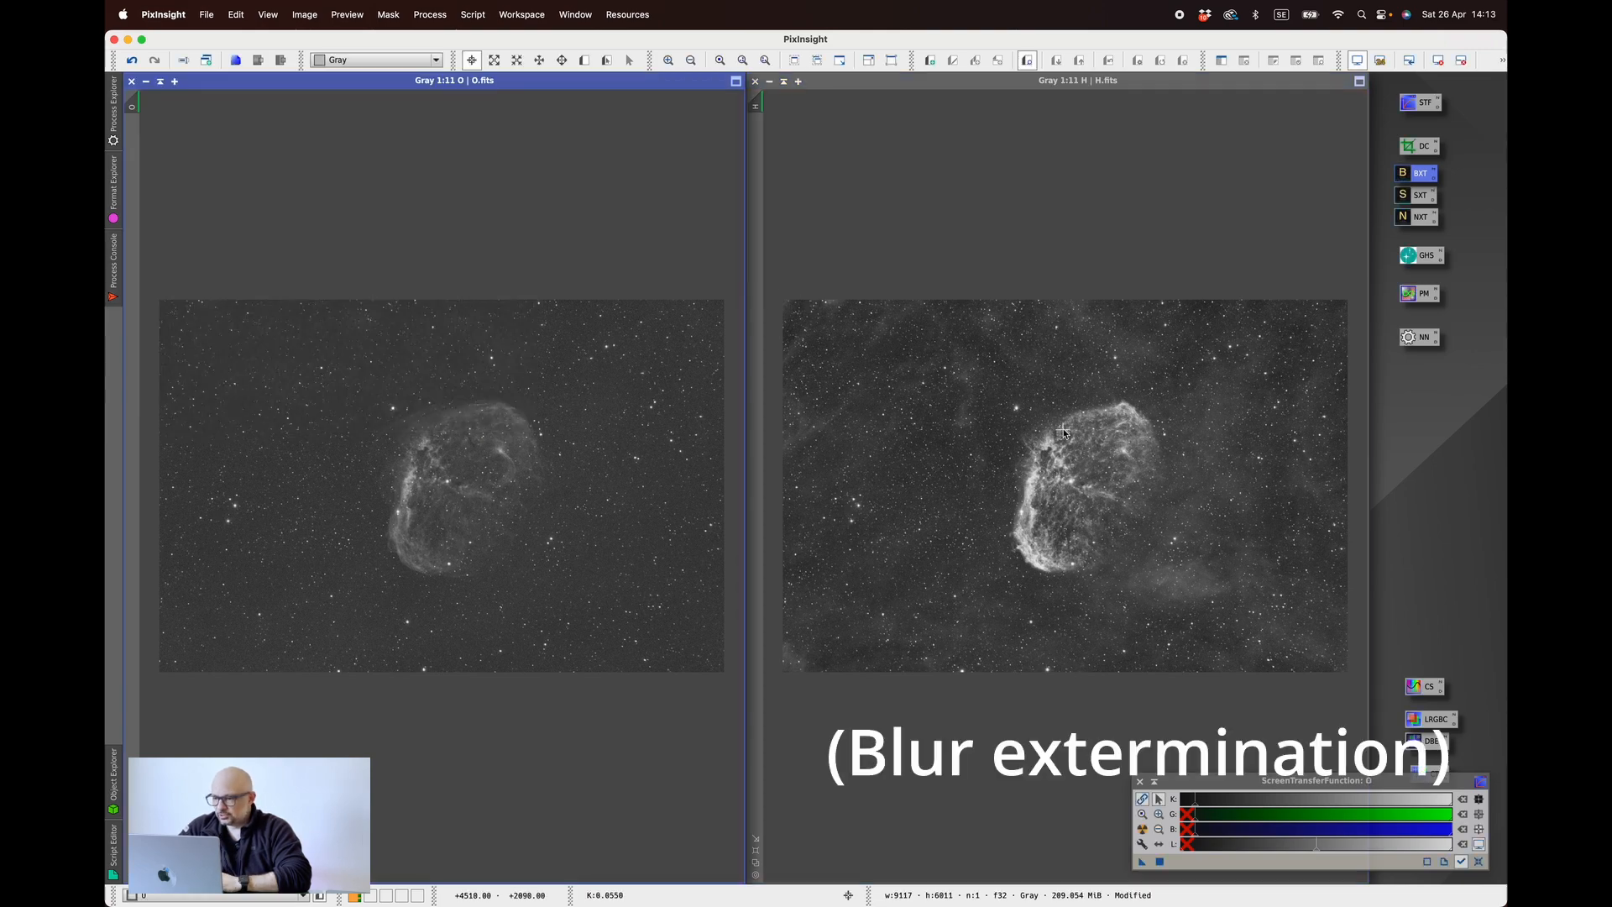
- Compare the H image's filaments and stars at 1:1 before and after BXT by undoing and redoing it
click(1069, 464)
scroll(1070, 464, up, 4)
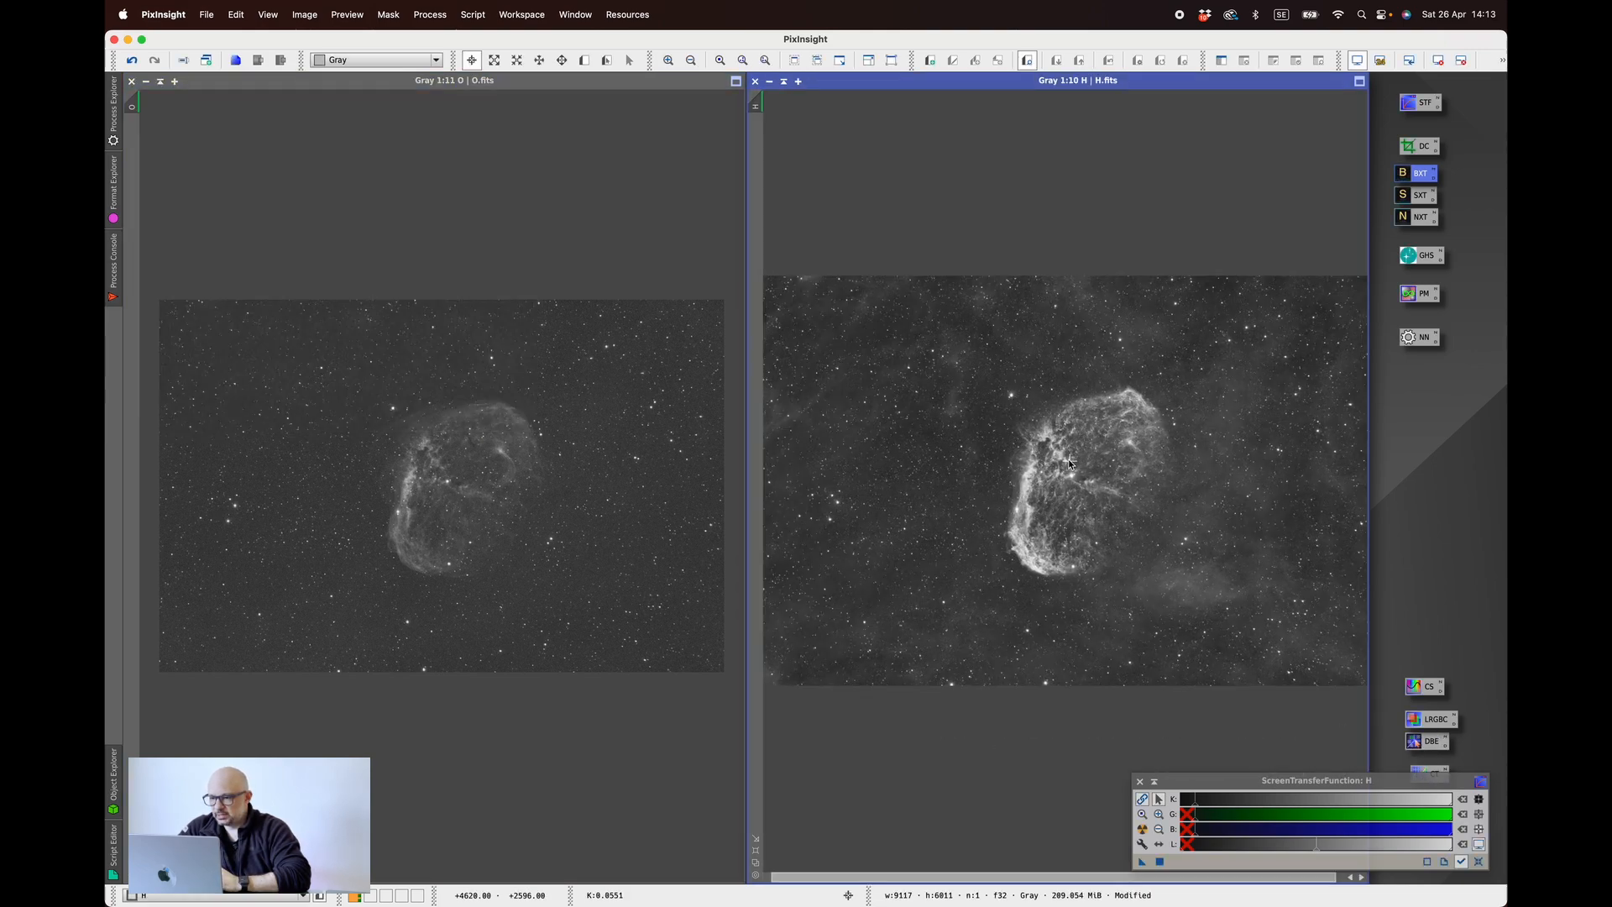
scroll(1069, 465, up, 2)
scroll(1015, 391, up, 4)
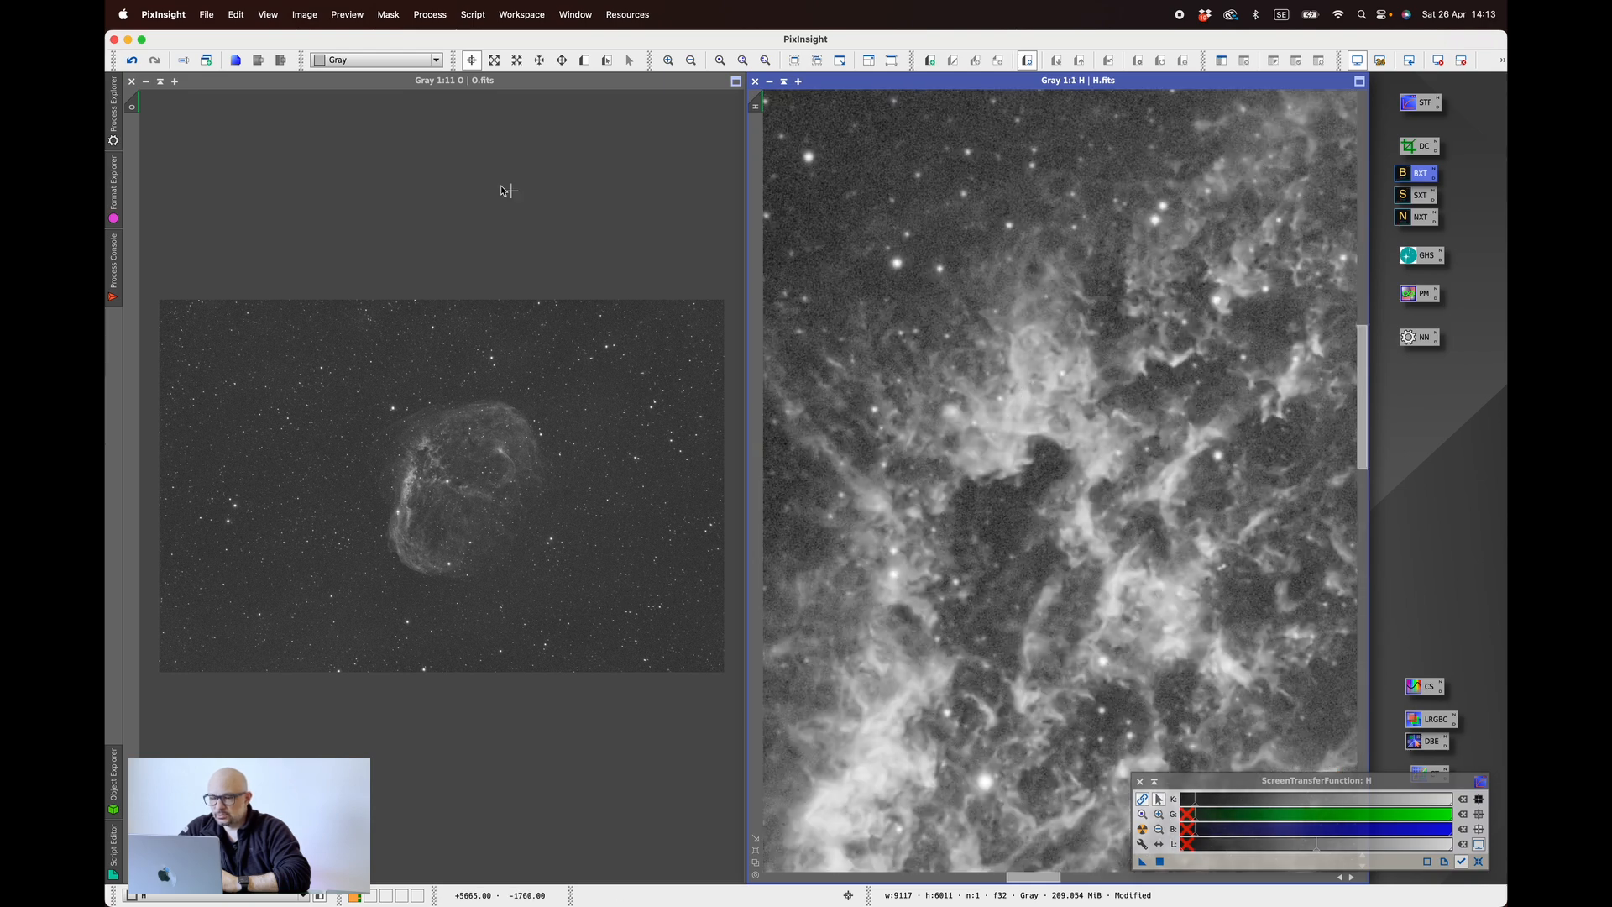
click(131, 61)
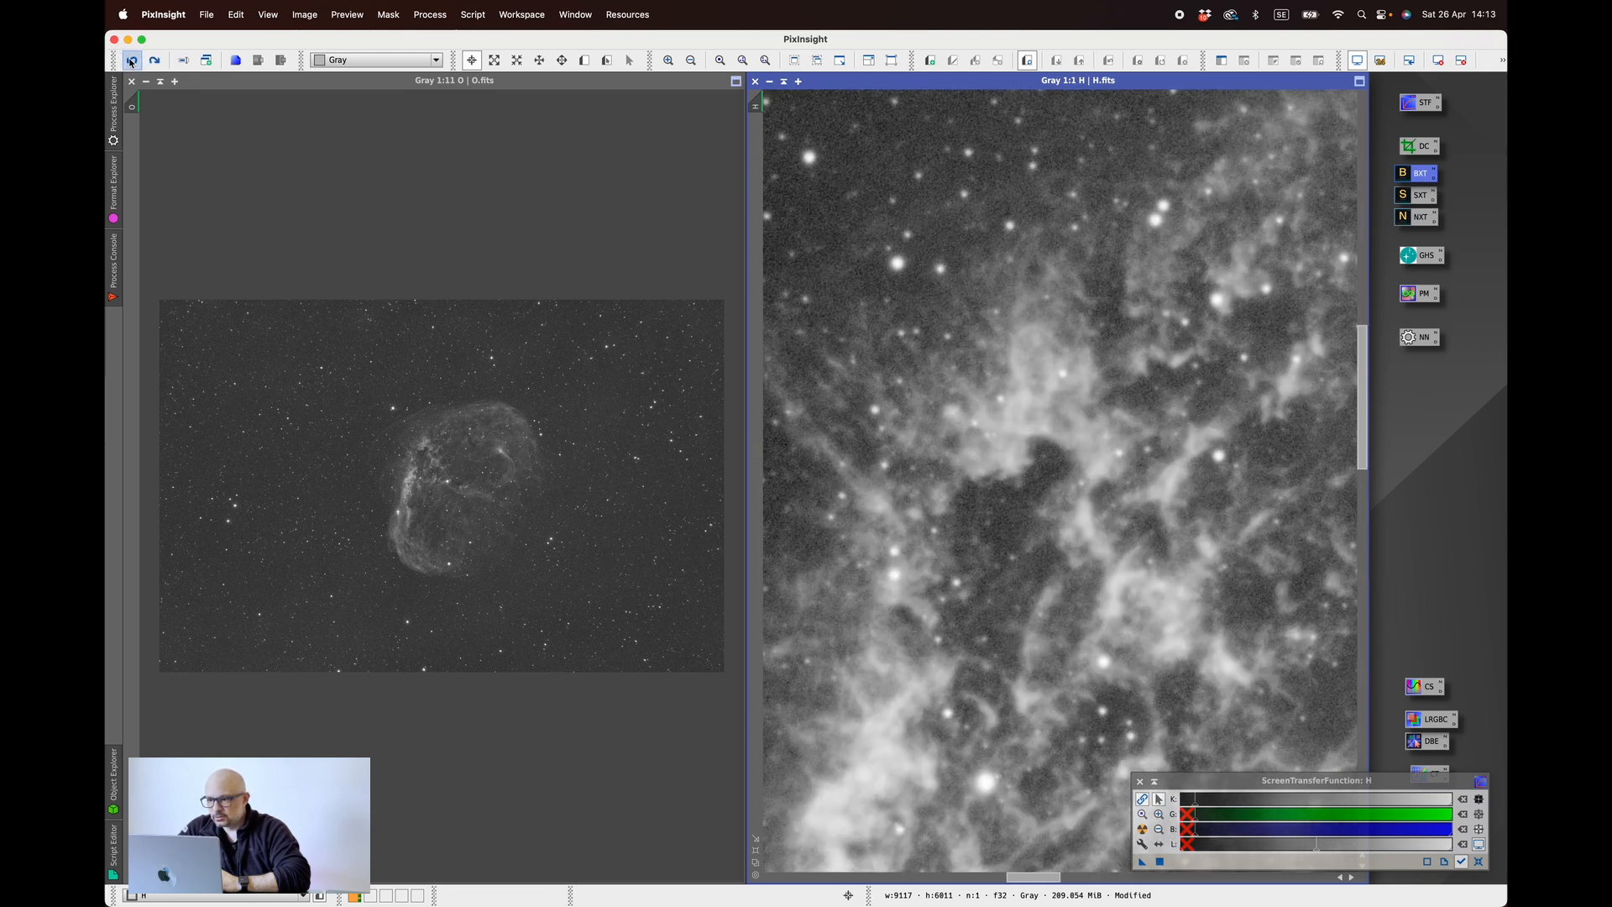
click(154, 61)
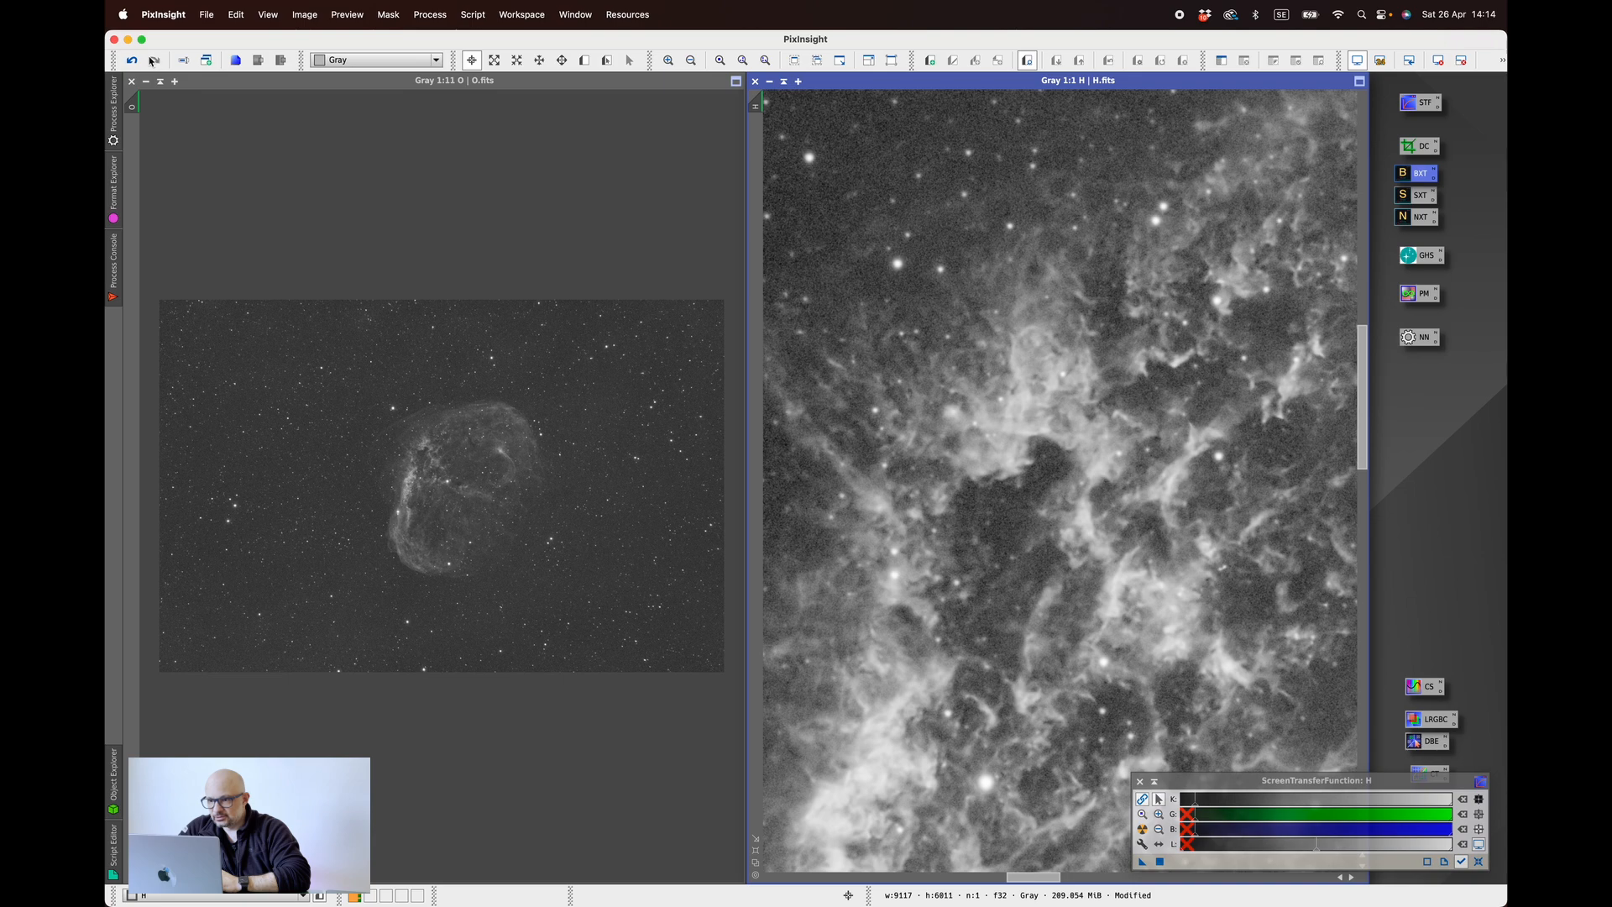
click(131, 61)
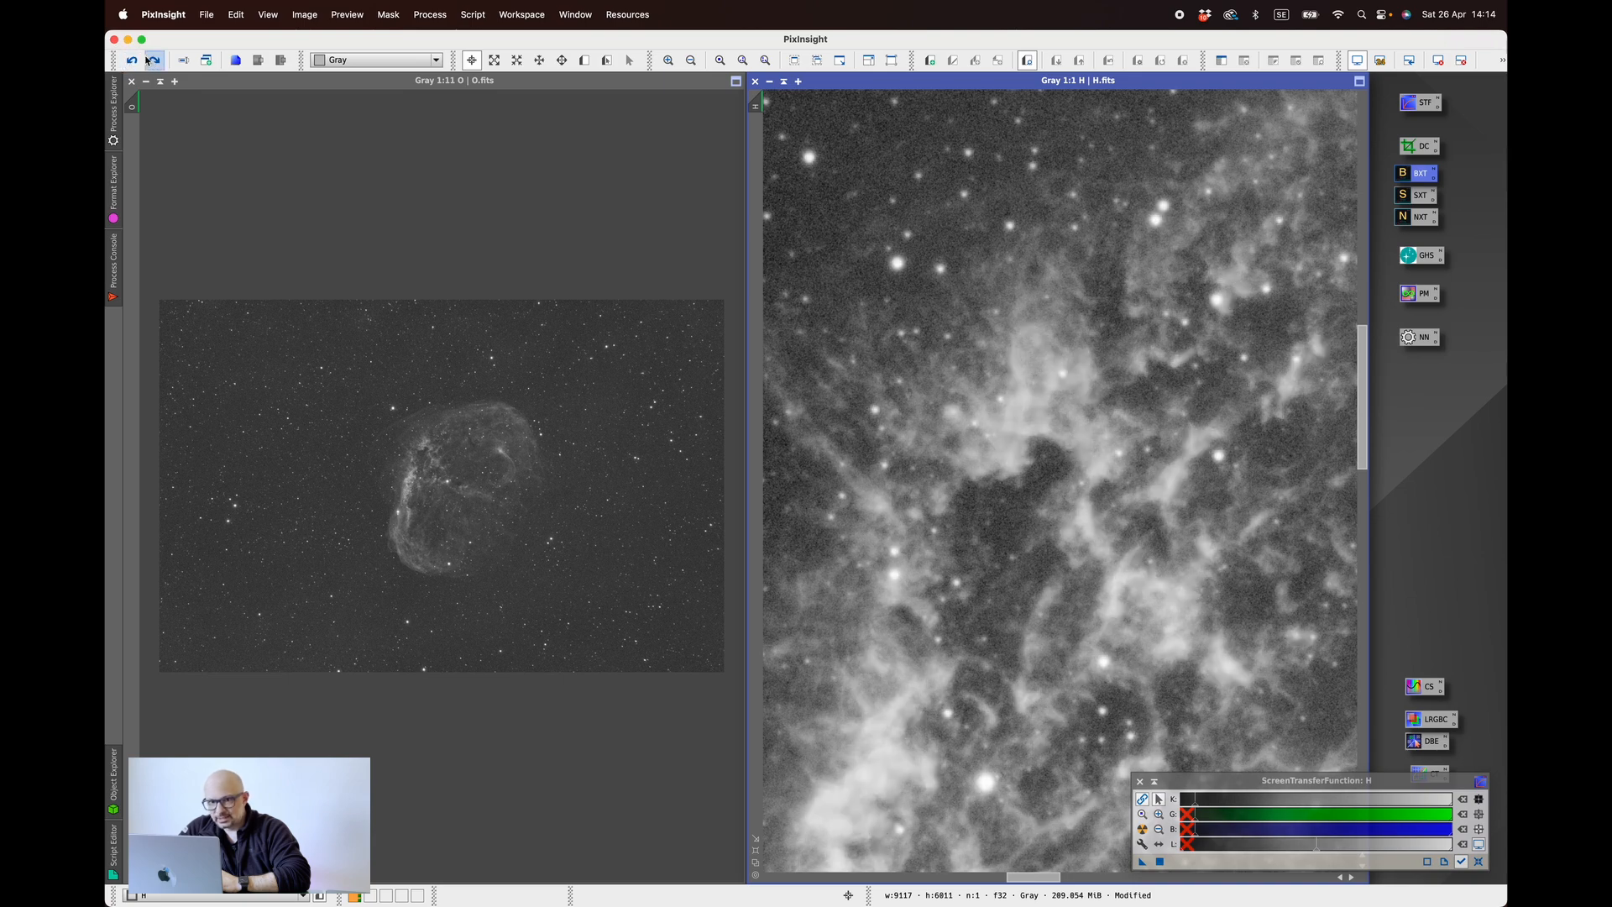
click(153, 61)
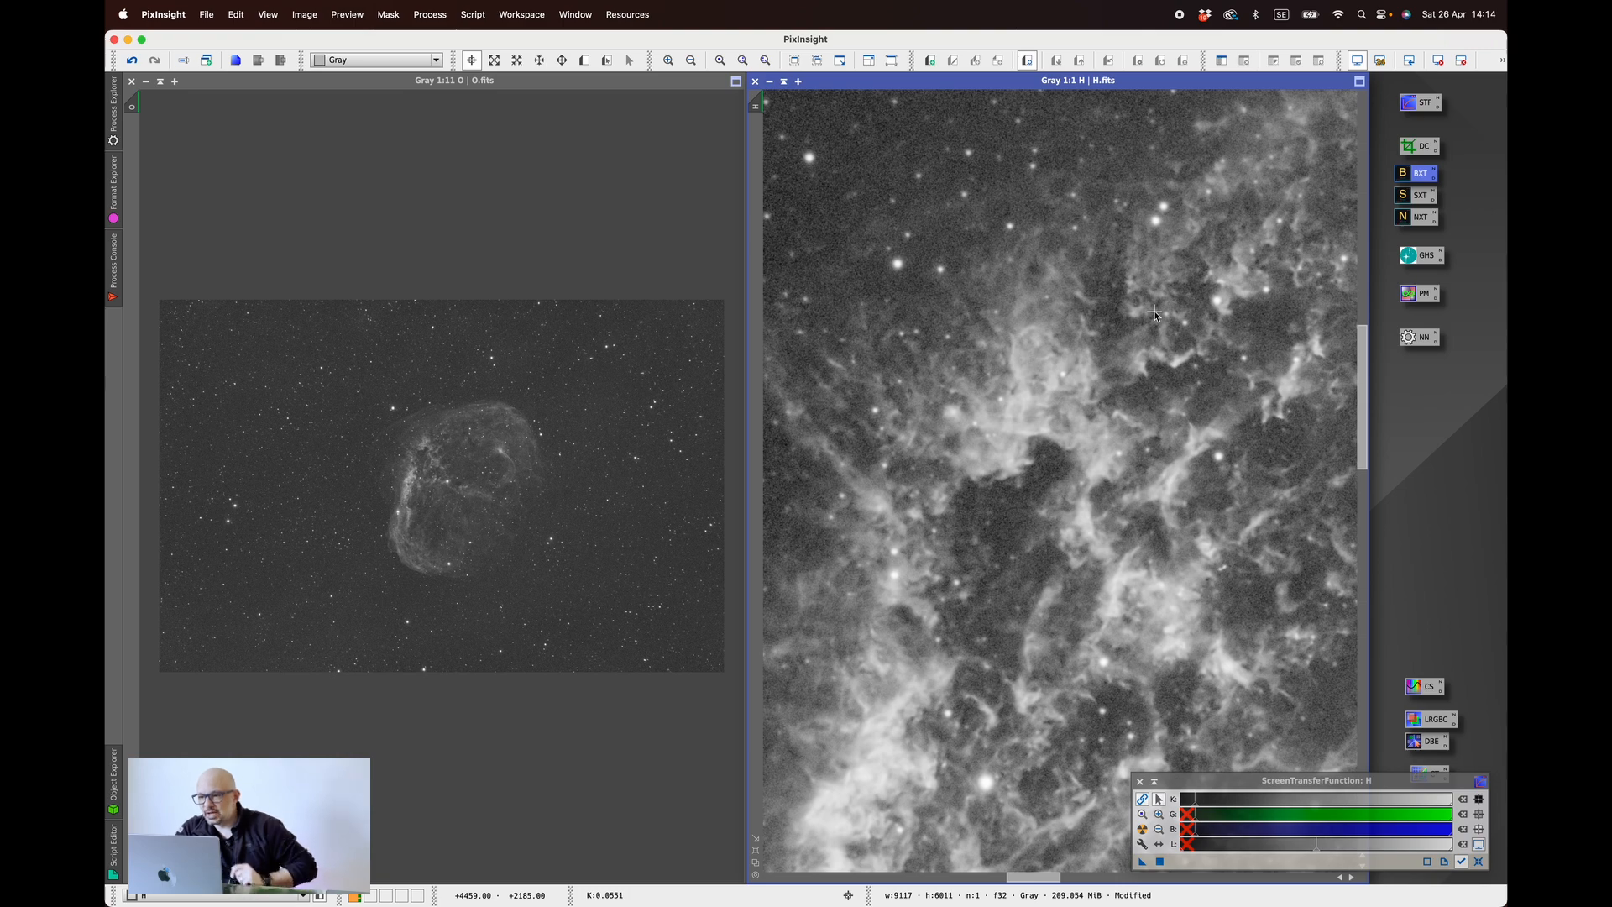
- Examine the sharpened filaments in the H image at several magnifications, ending on the whole frame
scroll(1154, 309, up, 1)
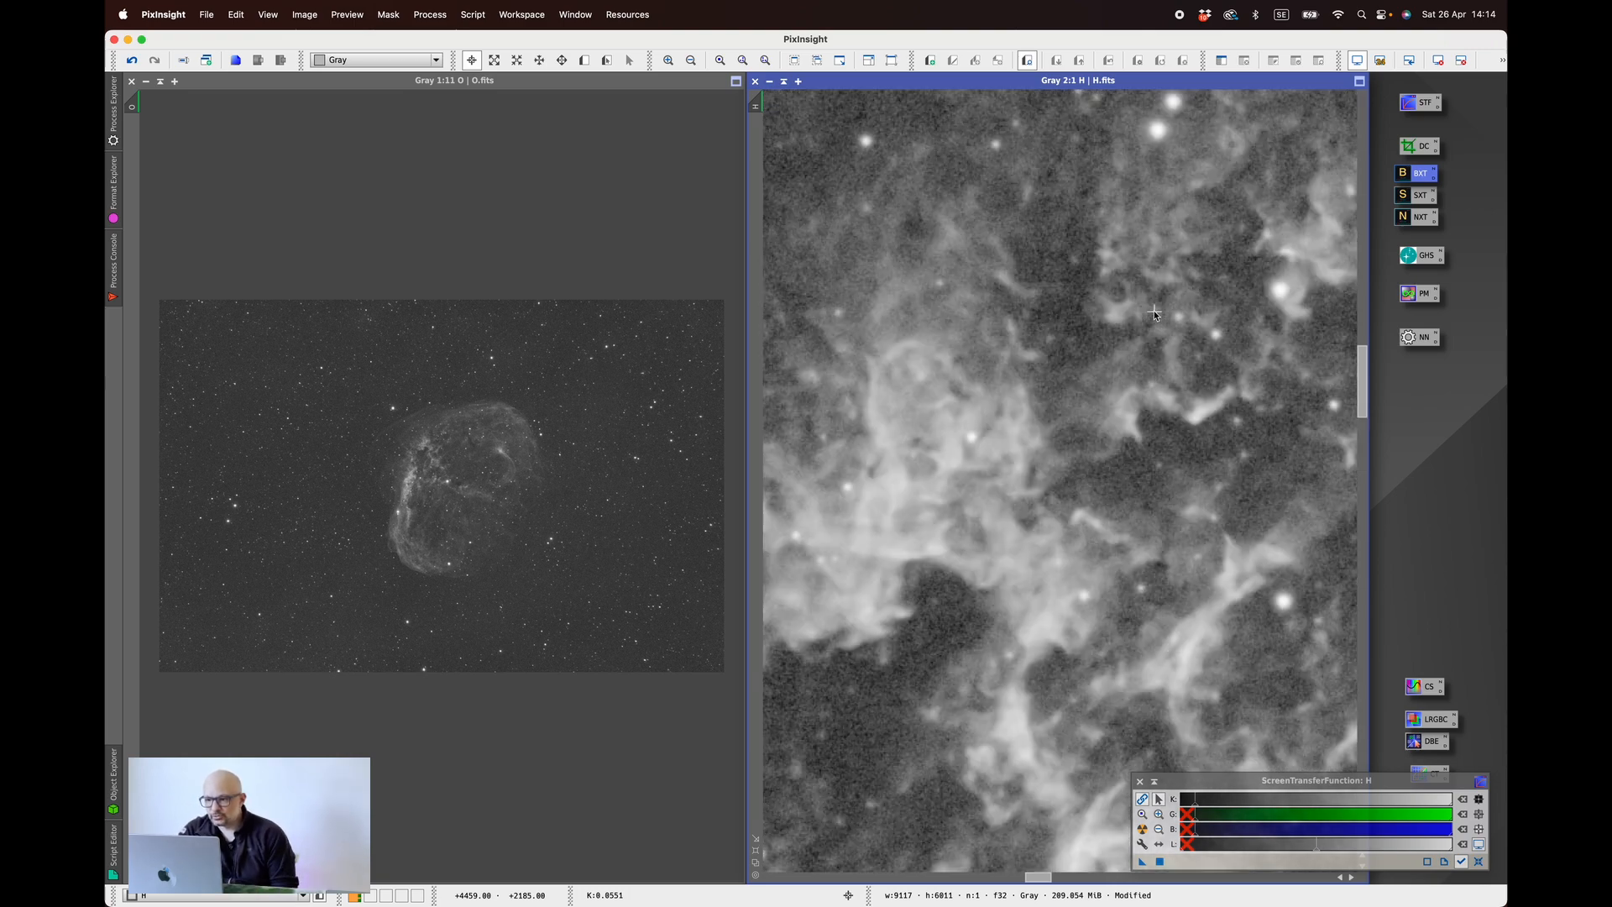
scroll(1045, 453, down, 1)
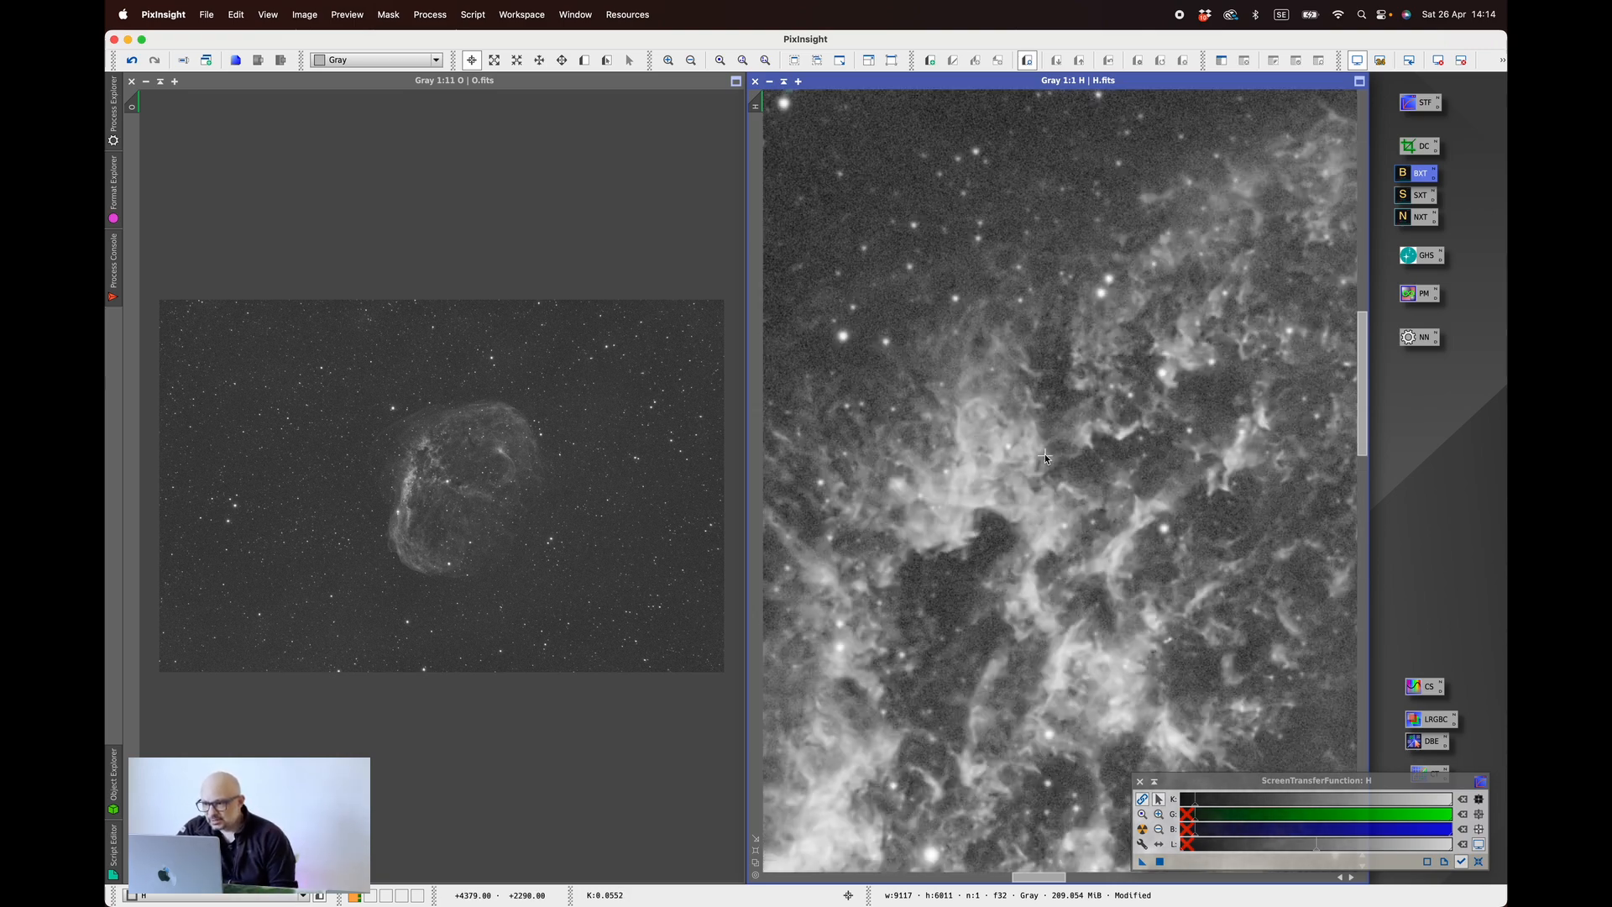
scroll(1044, 454, up, 1)
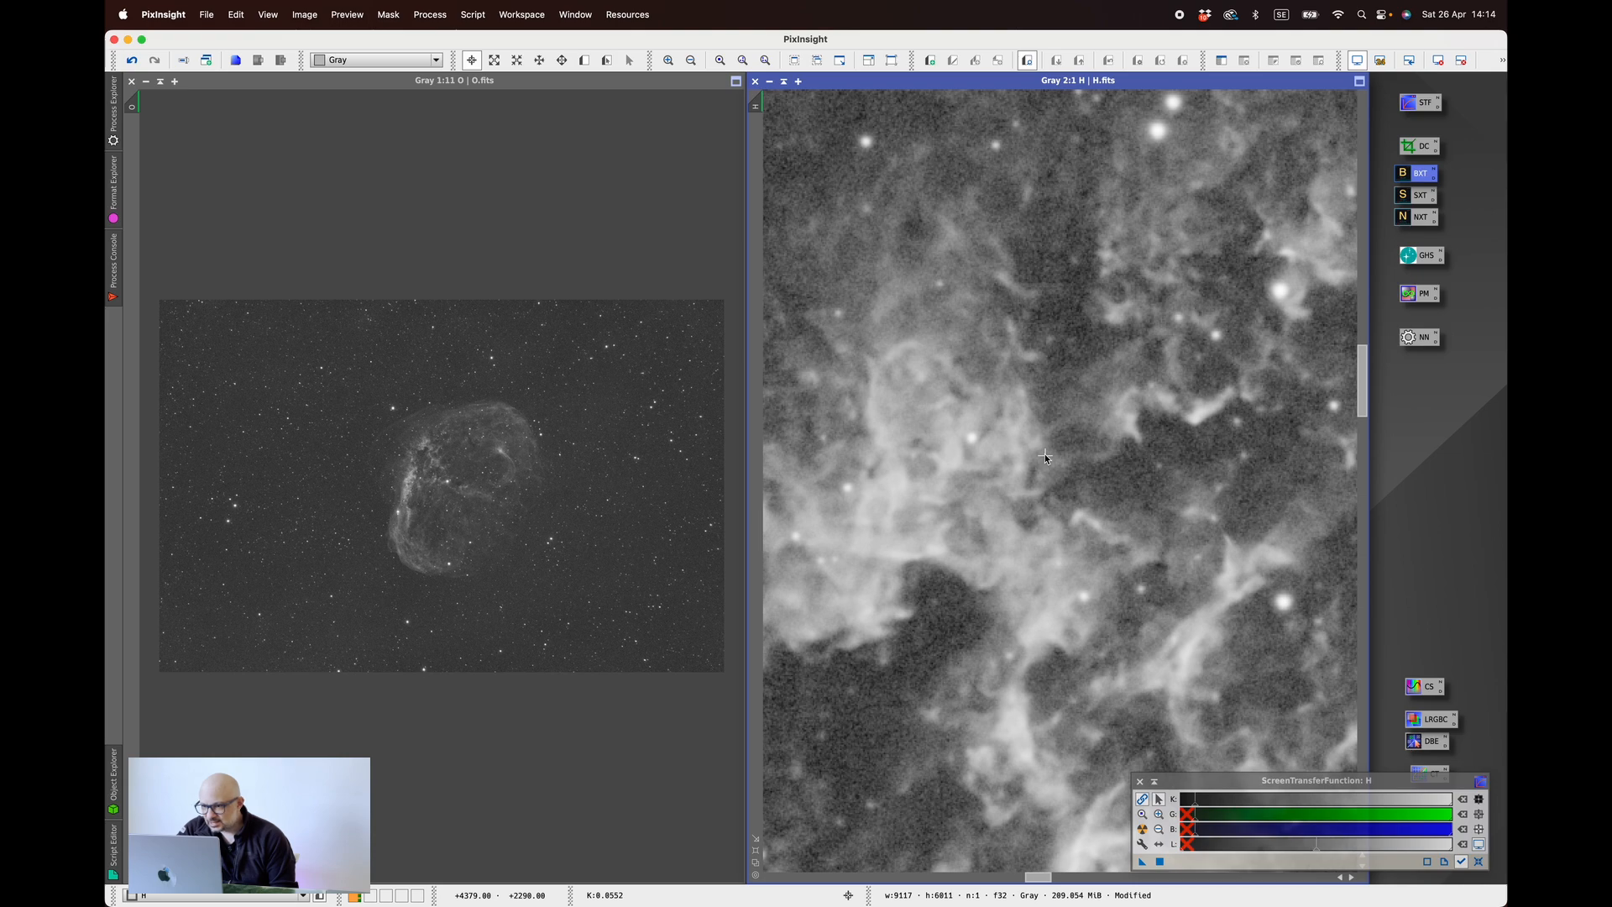
scroll(1044, 454, down, 3)
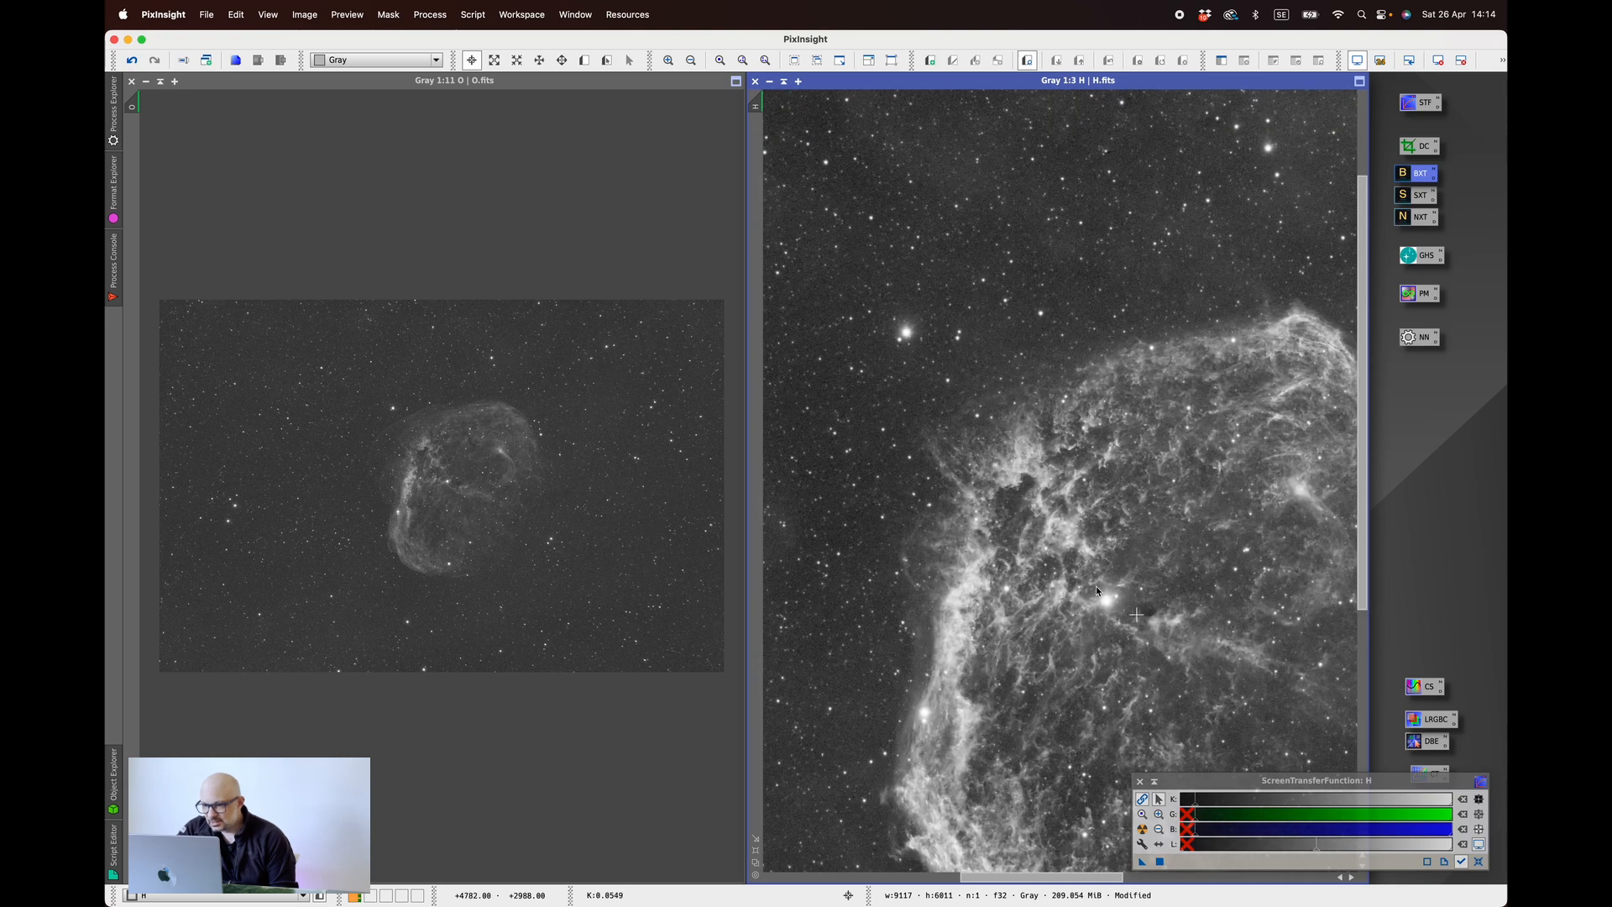
scroll(992, 480, up, 2)
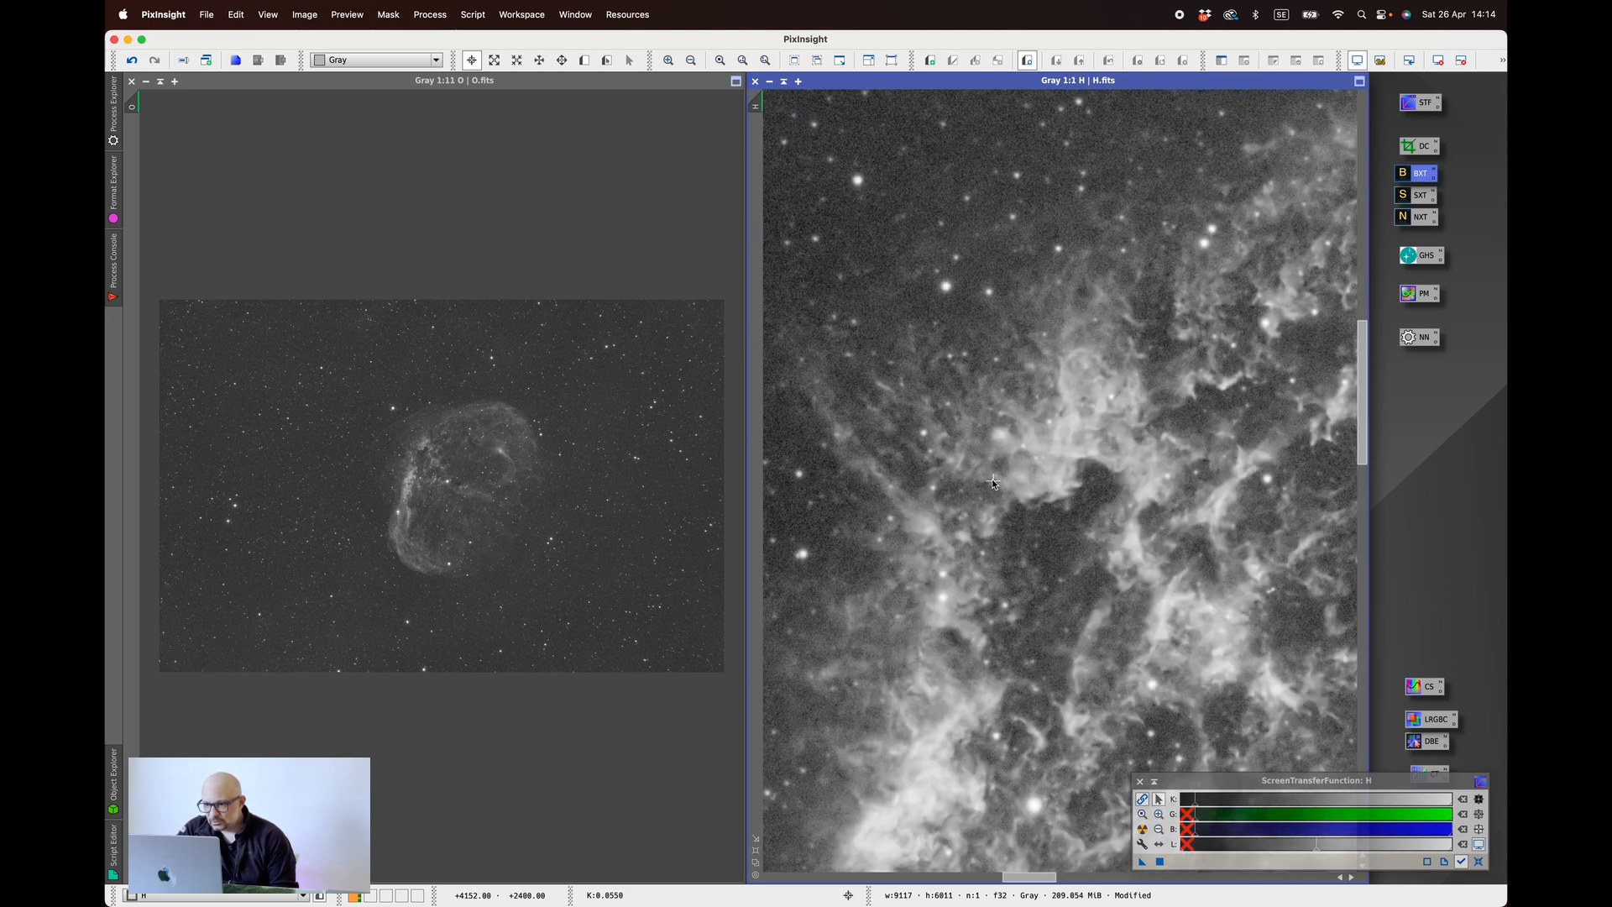
scroll(991, 479, down, 7)
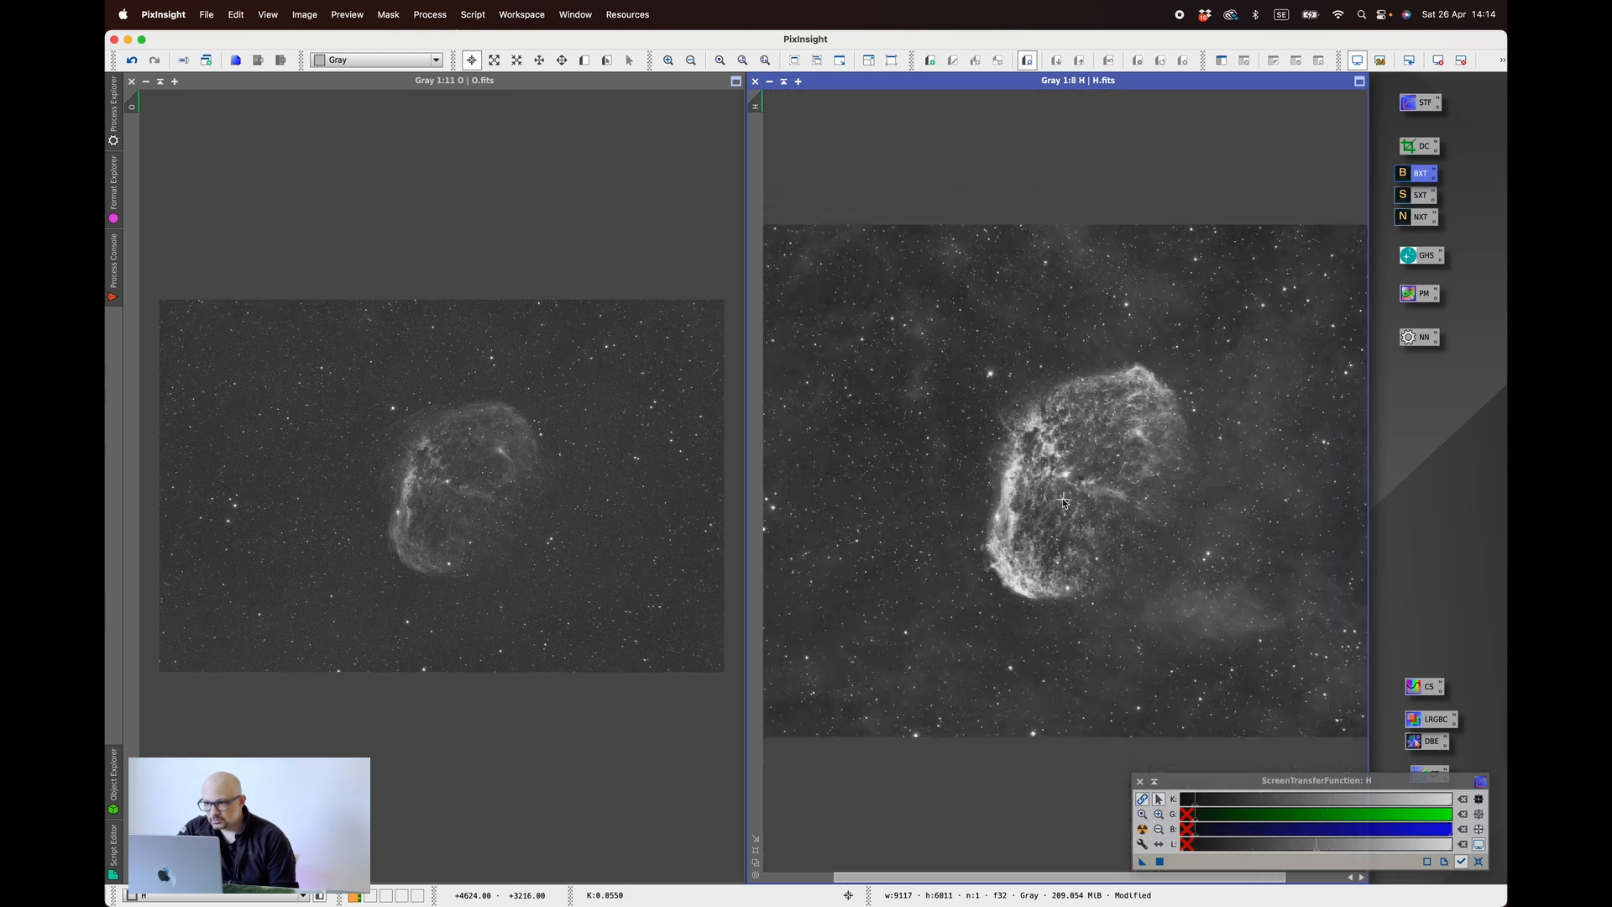
scroll(1063, 501, down, 3)
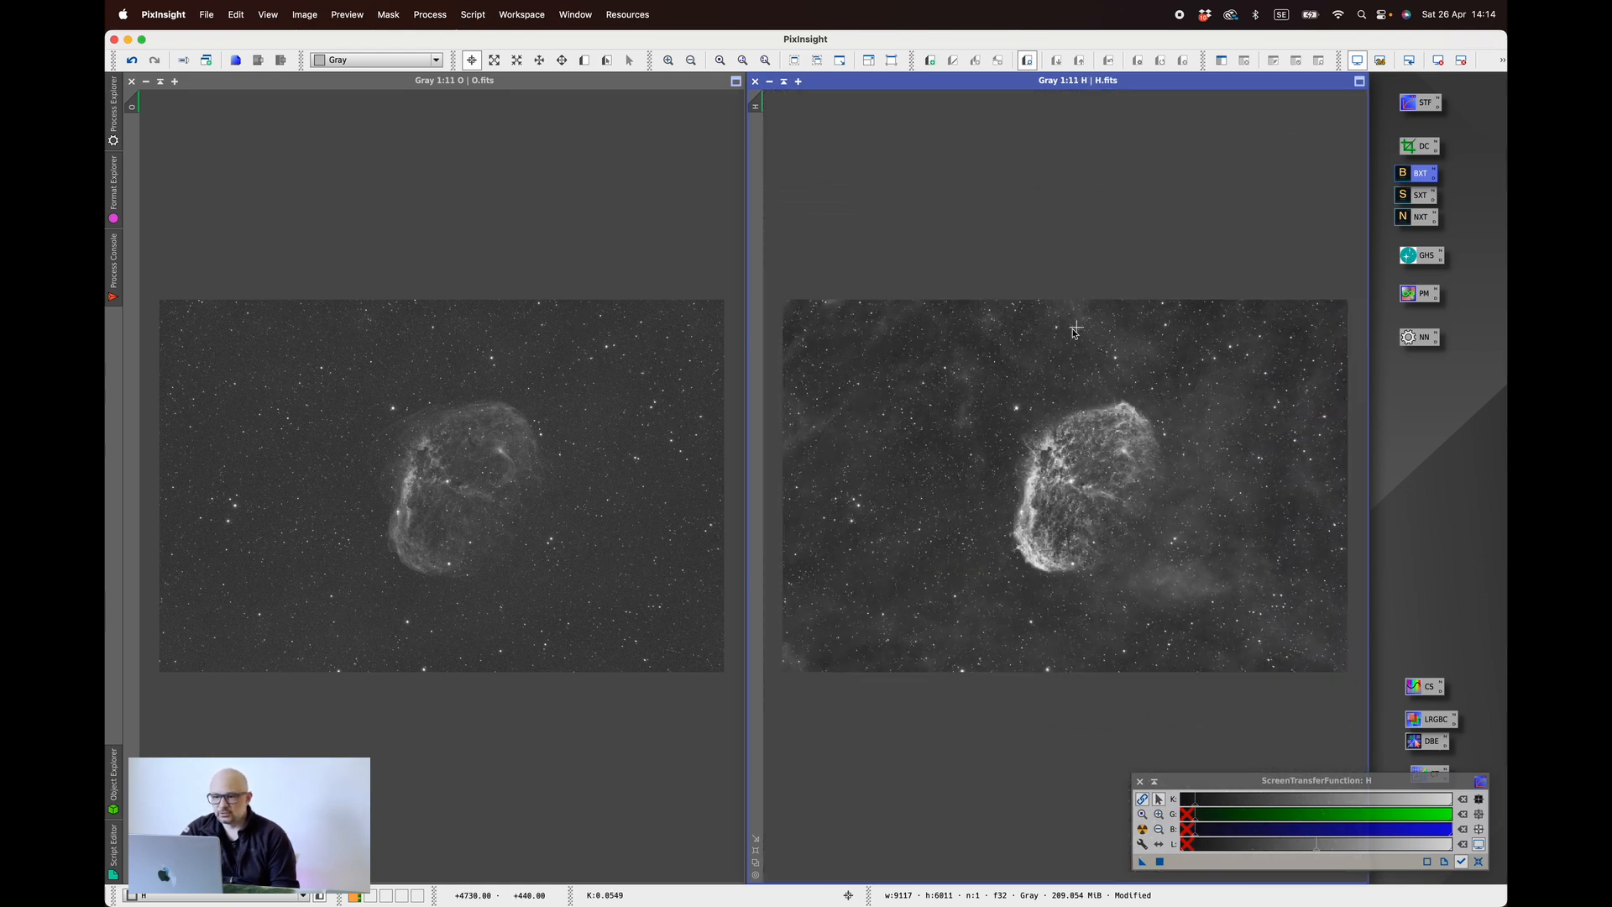
- Compare the O image's nebula and stars at 1:1 before and after BXT by undoing and redoing it
scroll(446, 470, up, 8)
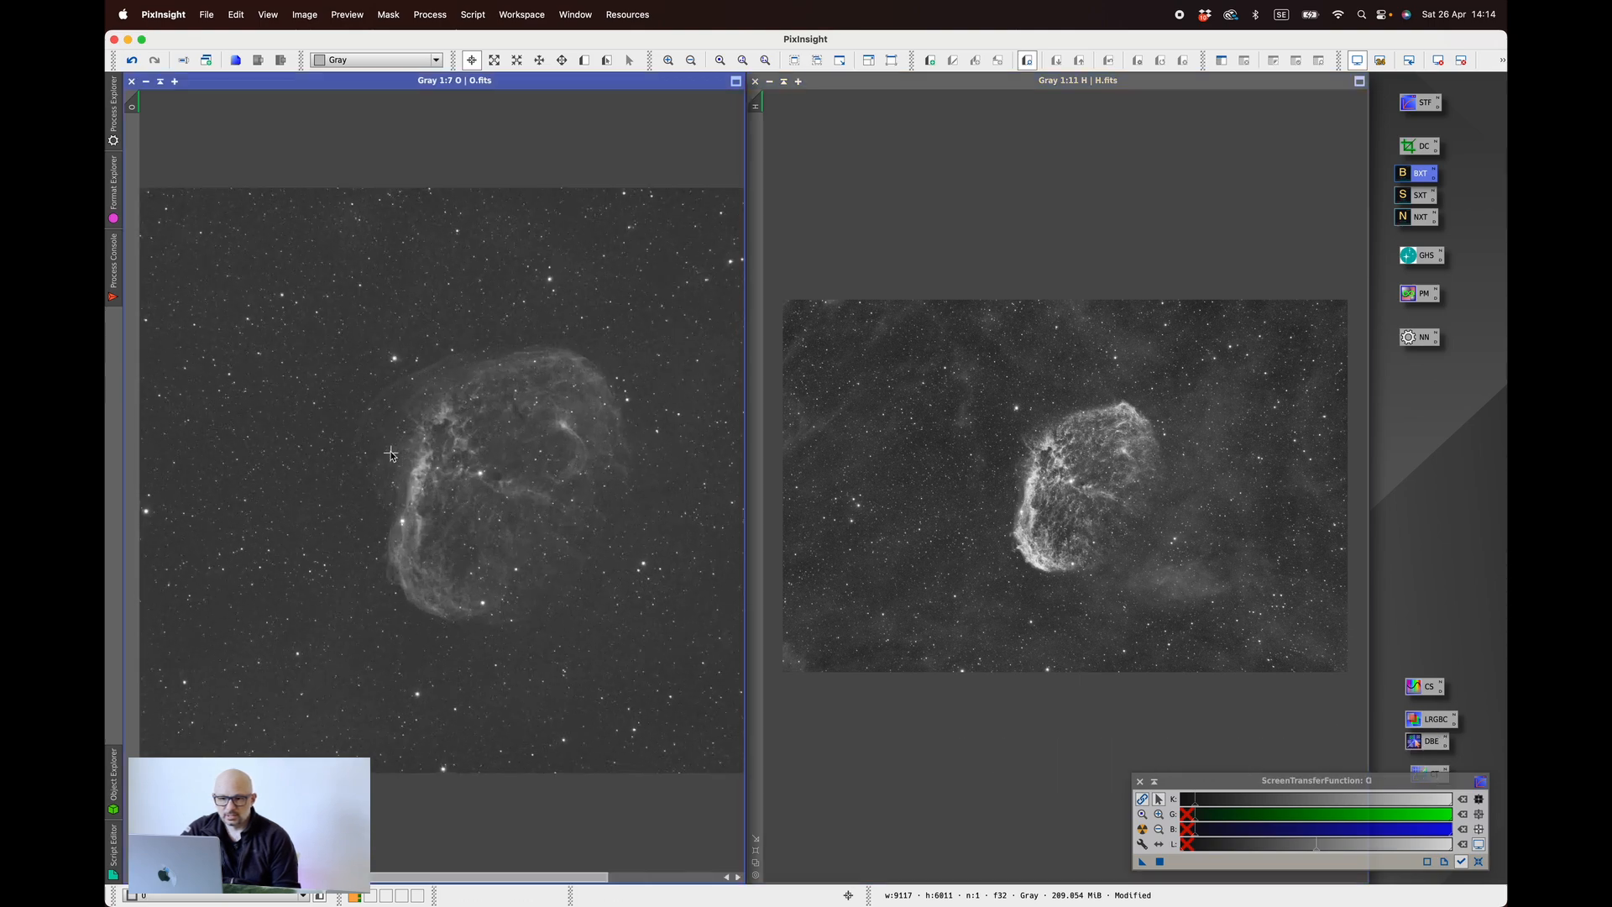
scroll(465, 475, up, 2)
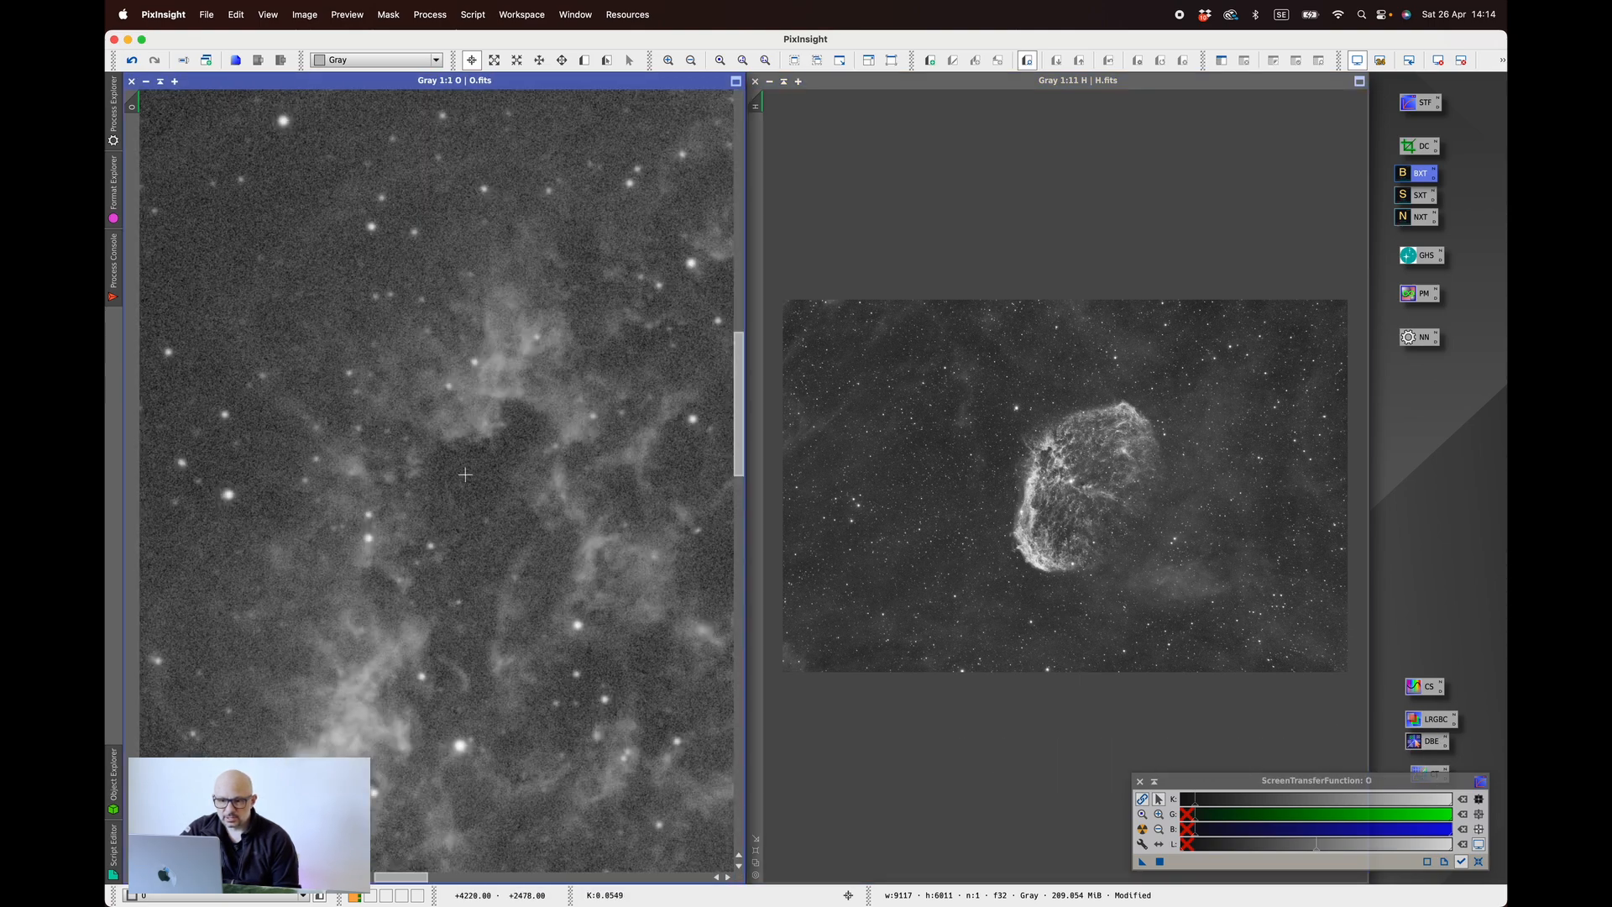
click(132, 62)
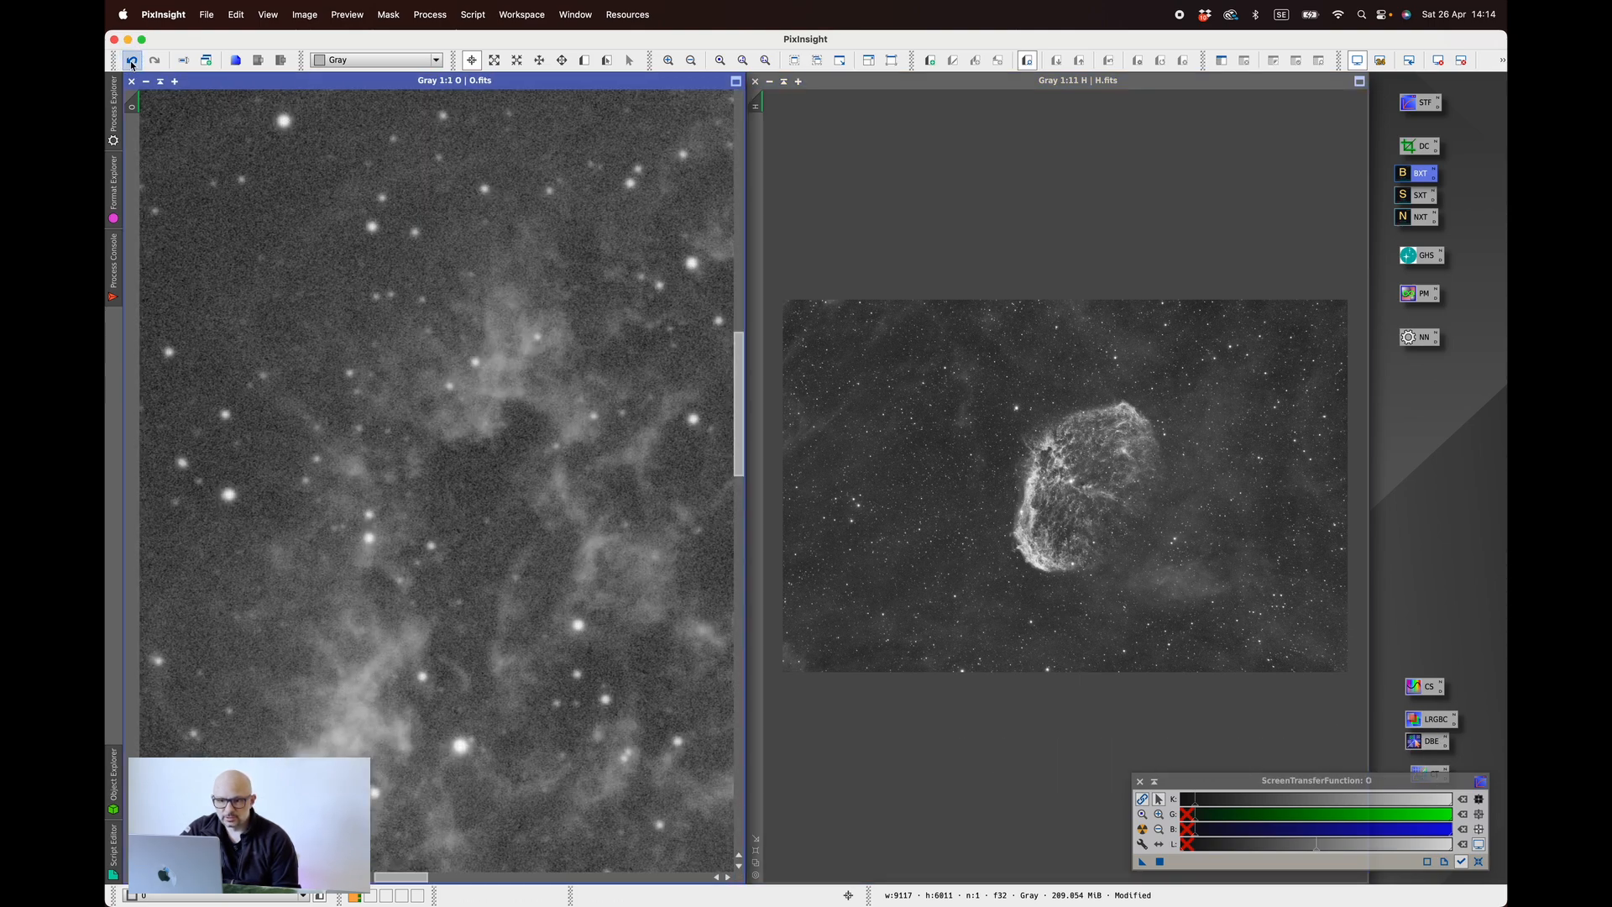
click(155, 60)
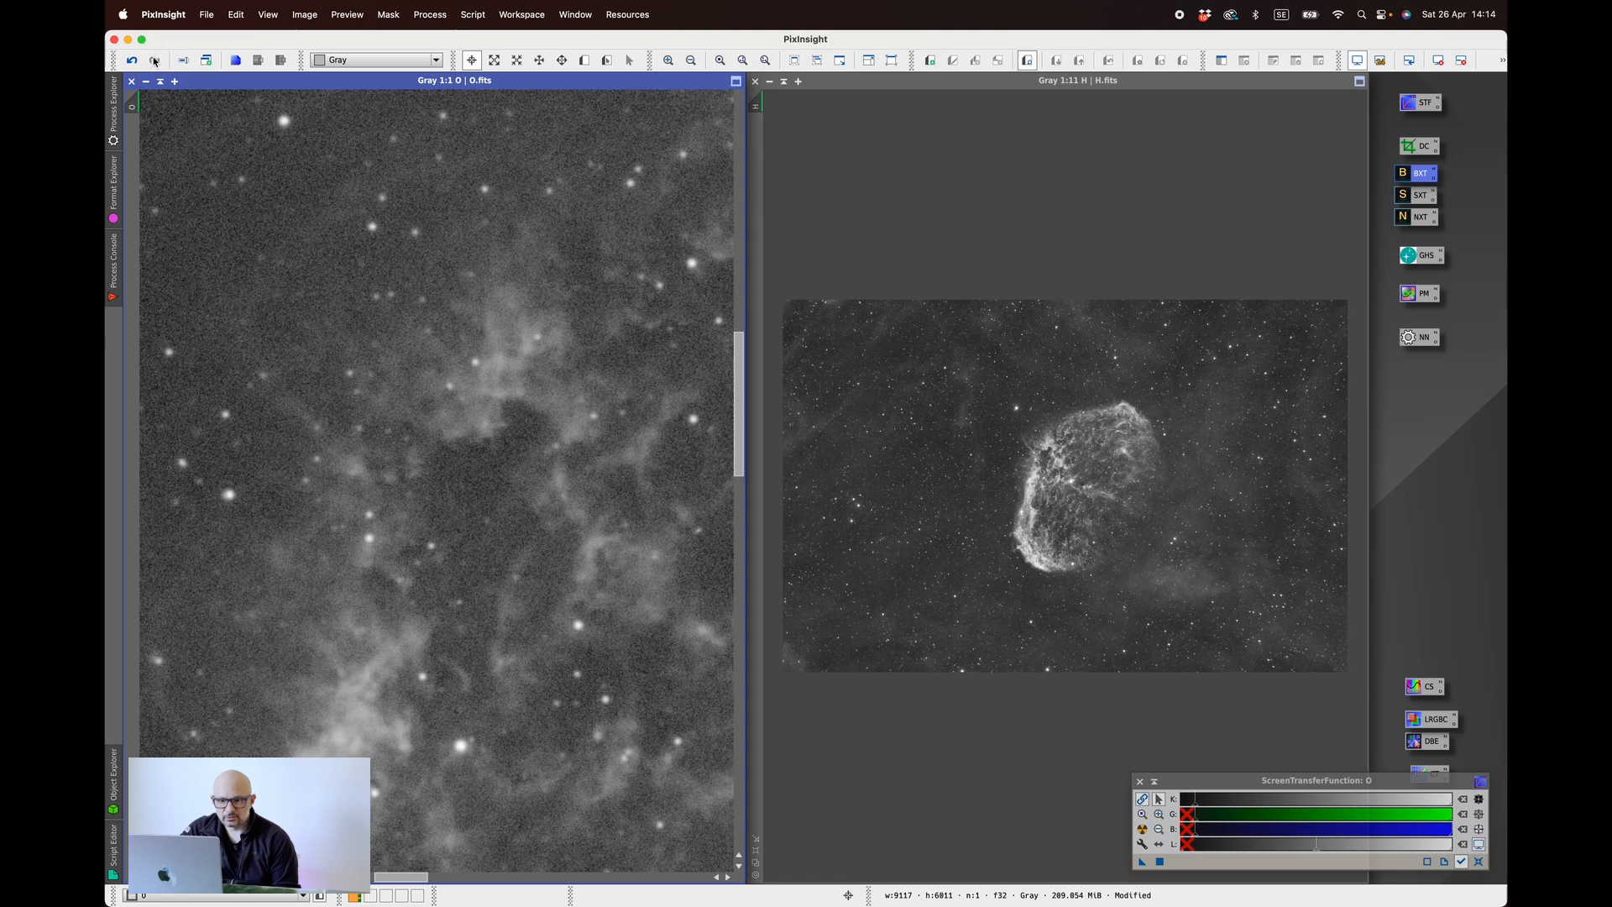
click(131, 60)
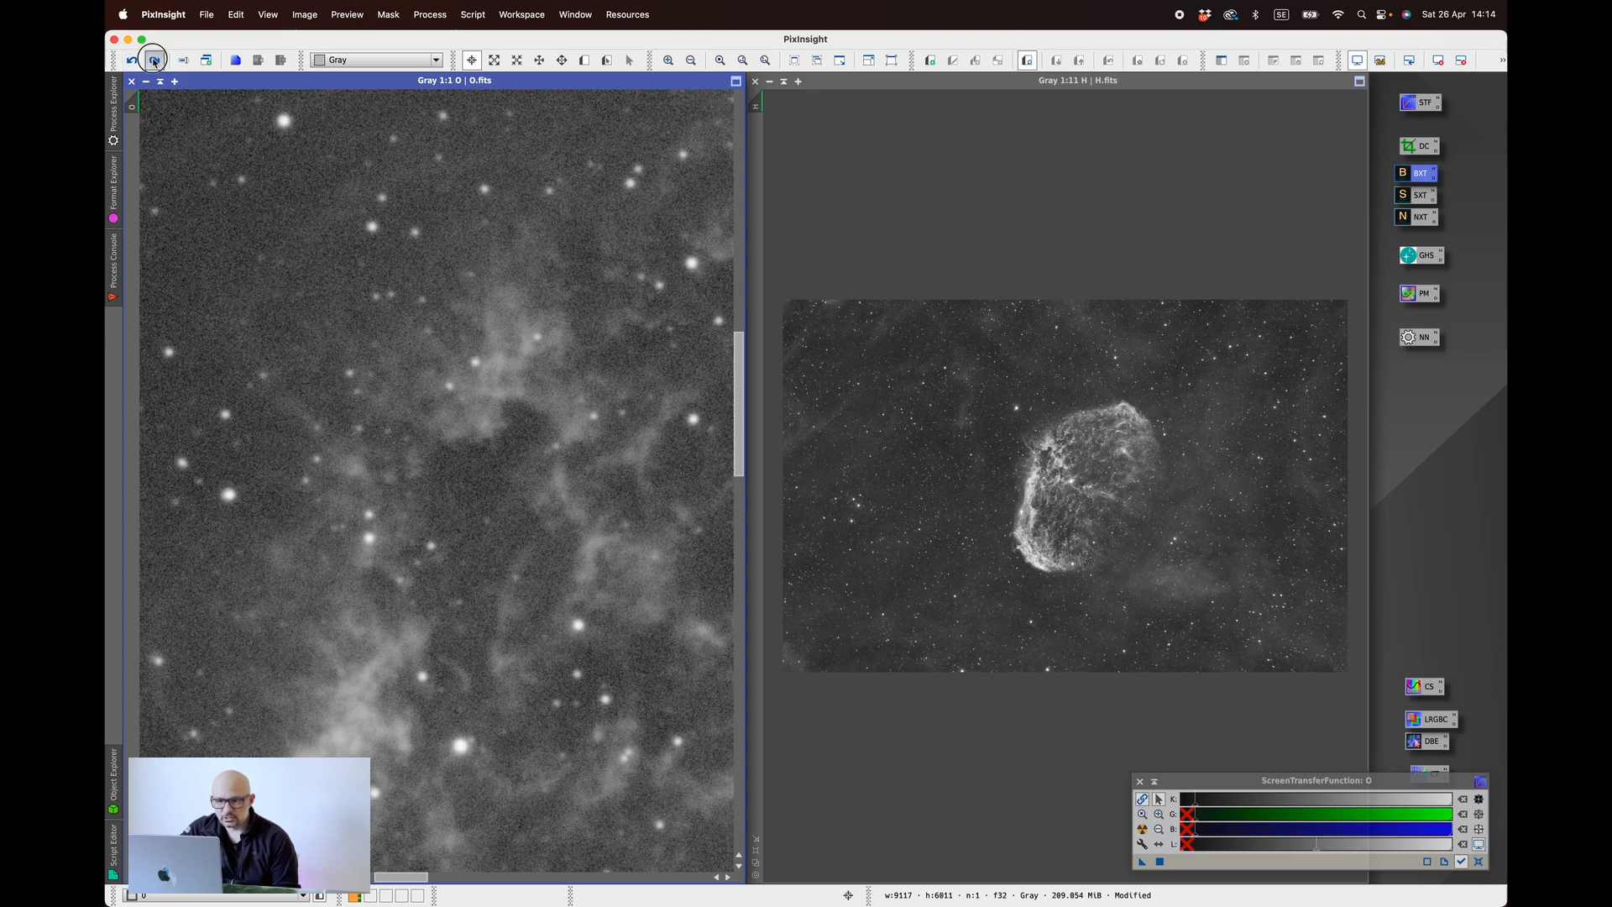
click(154, 60)
scroll(569, 473, down, 10)
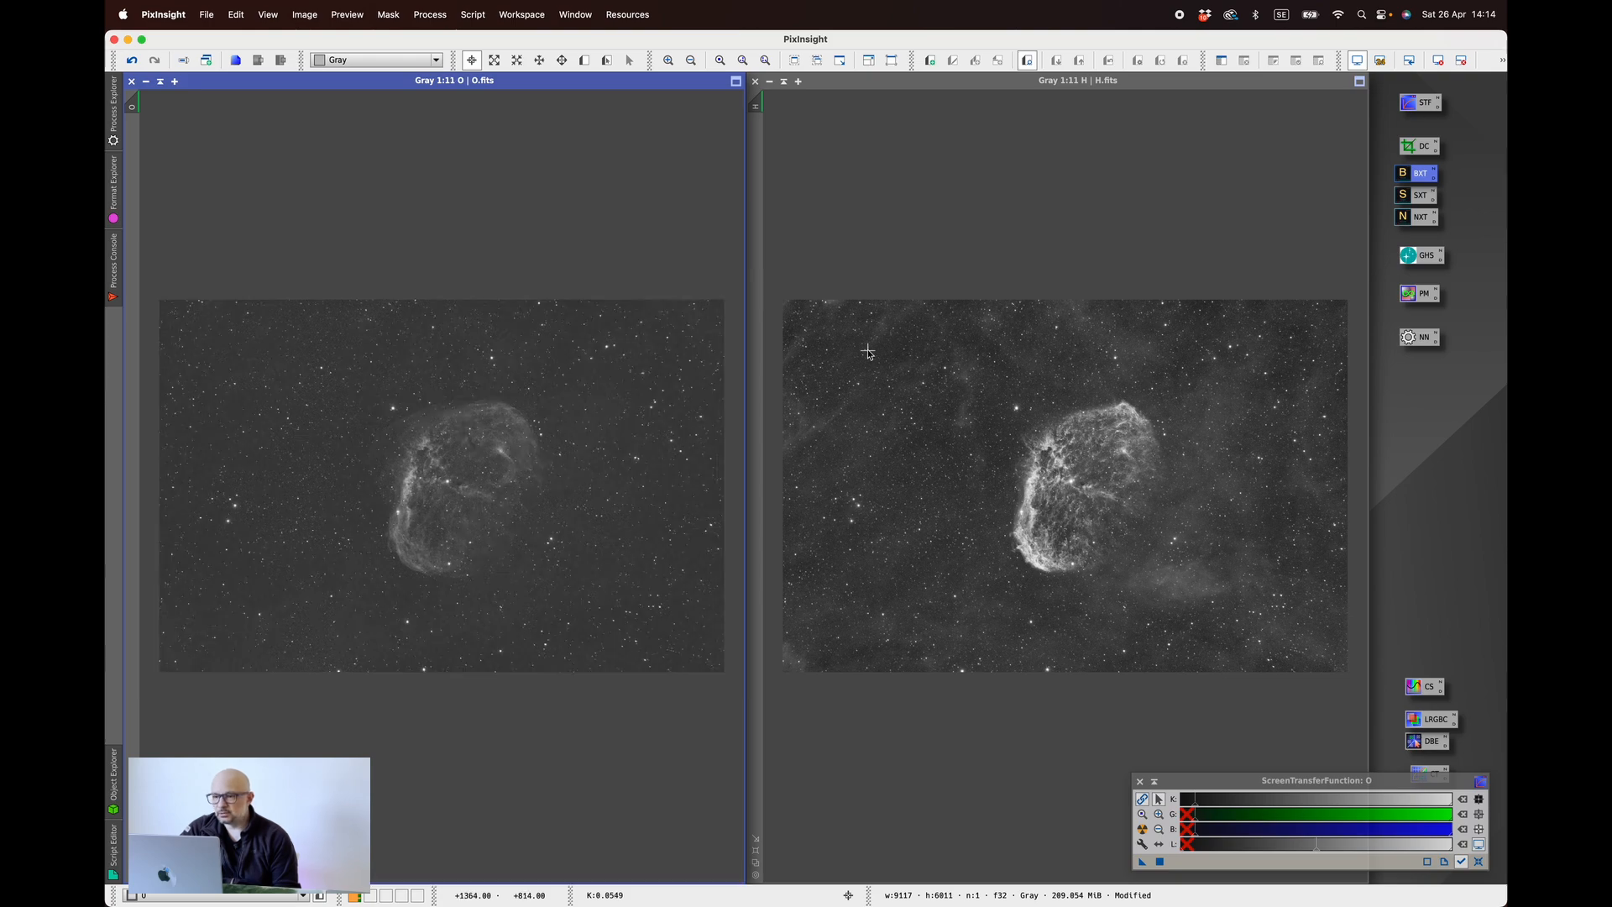
- Inspect the noisy background of the H image at 1:1 and apply the saved NXT noise reduction to both images
scroll(1119, 470, up, 9)
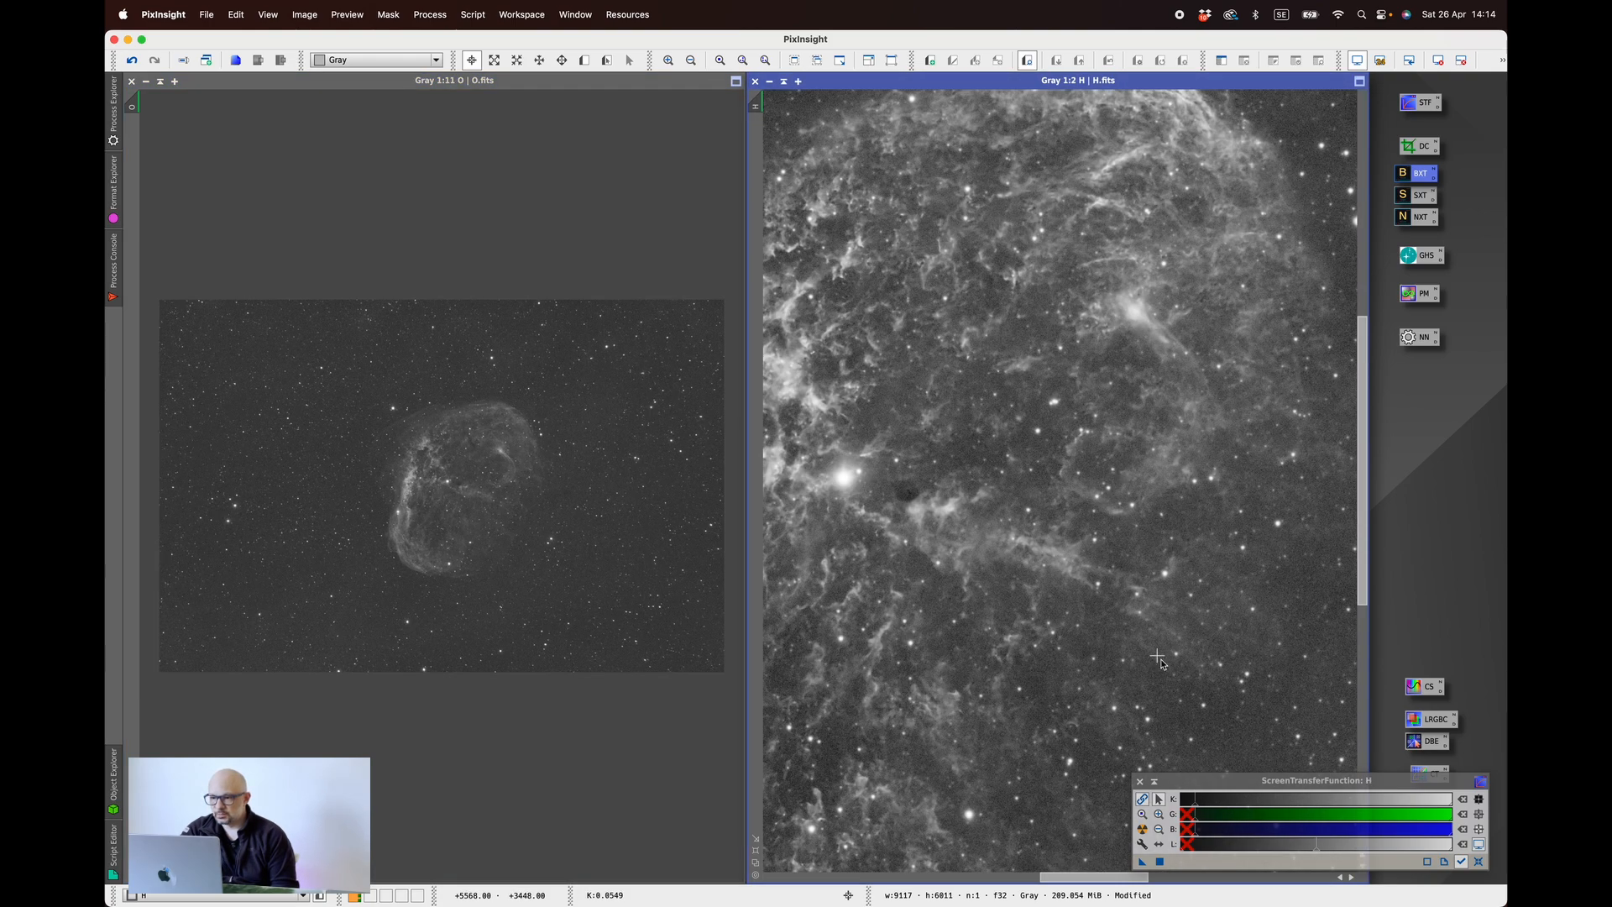
scroll(1125, 605, down, 10)
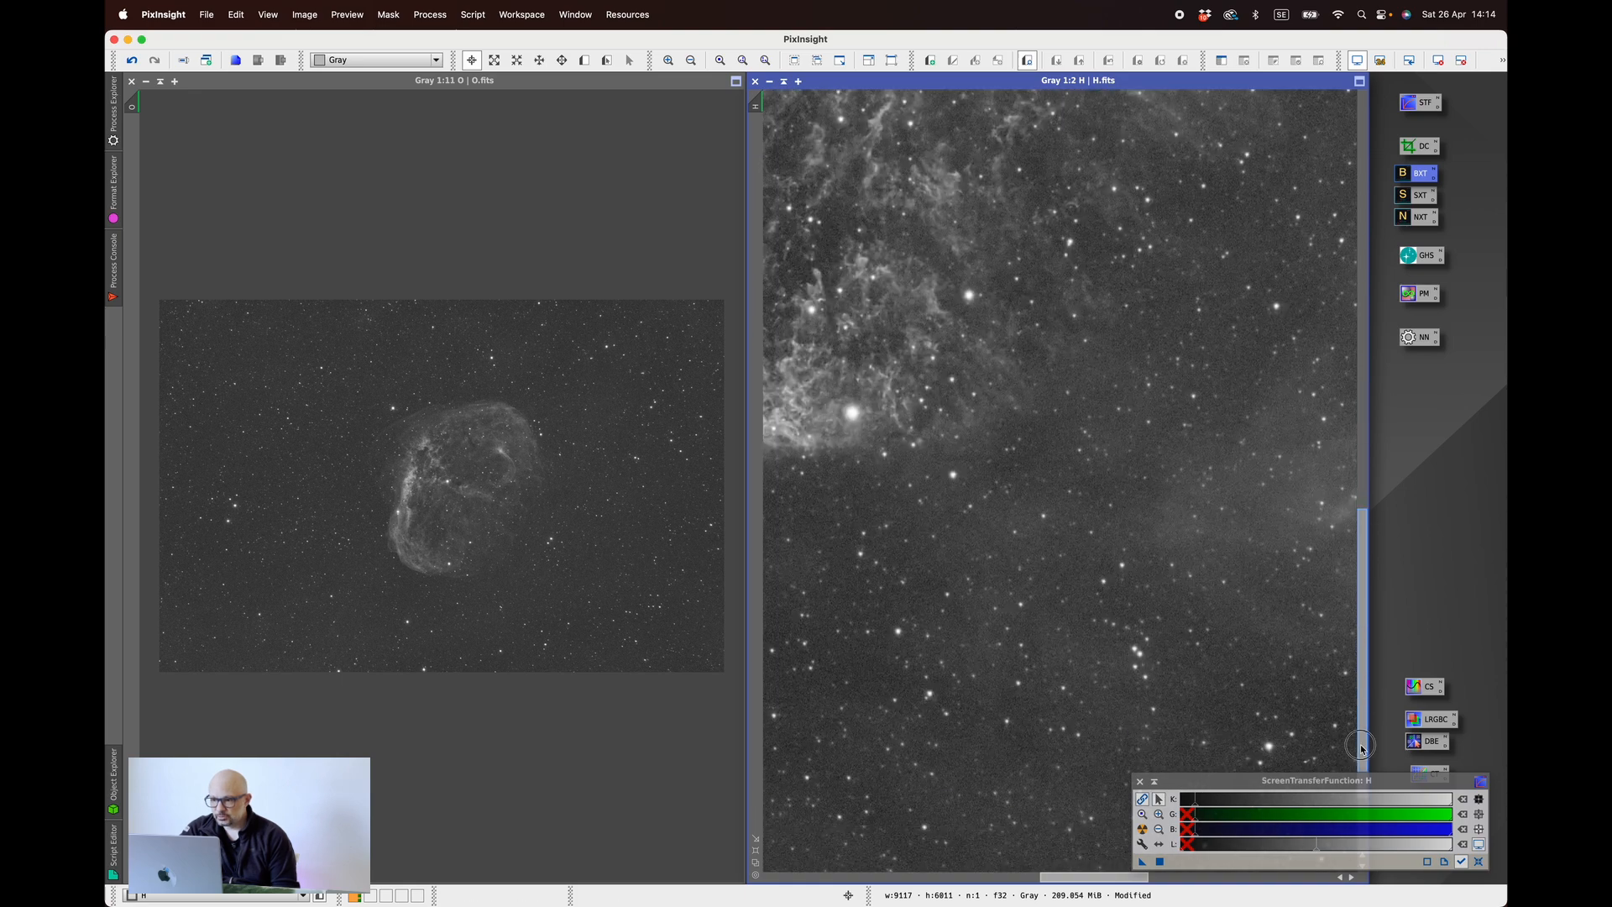
scroll(1009, 624, up, 1)
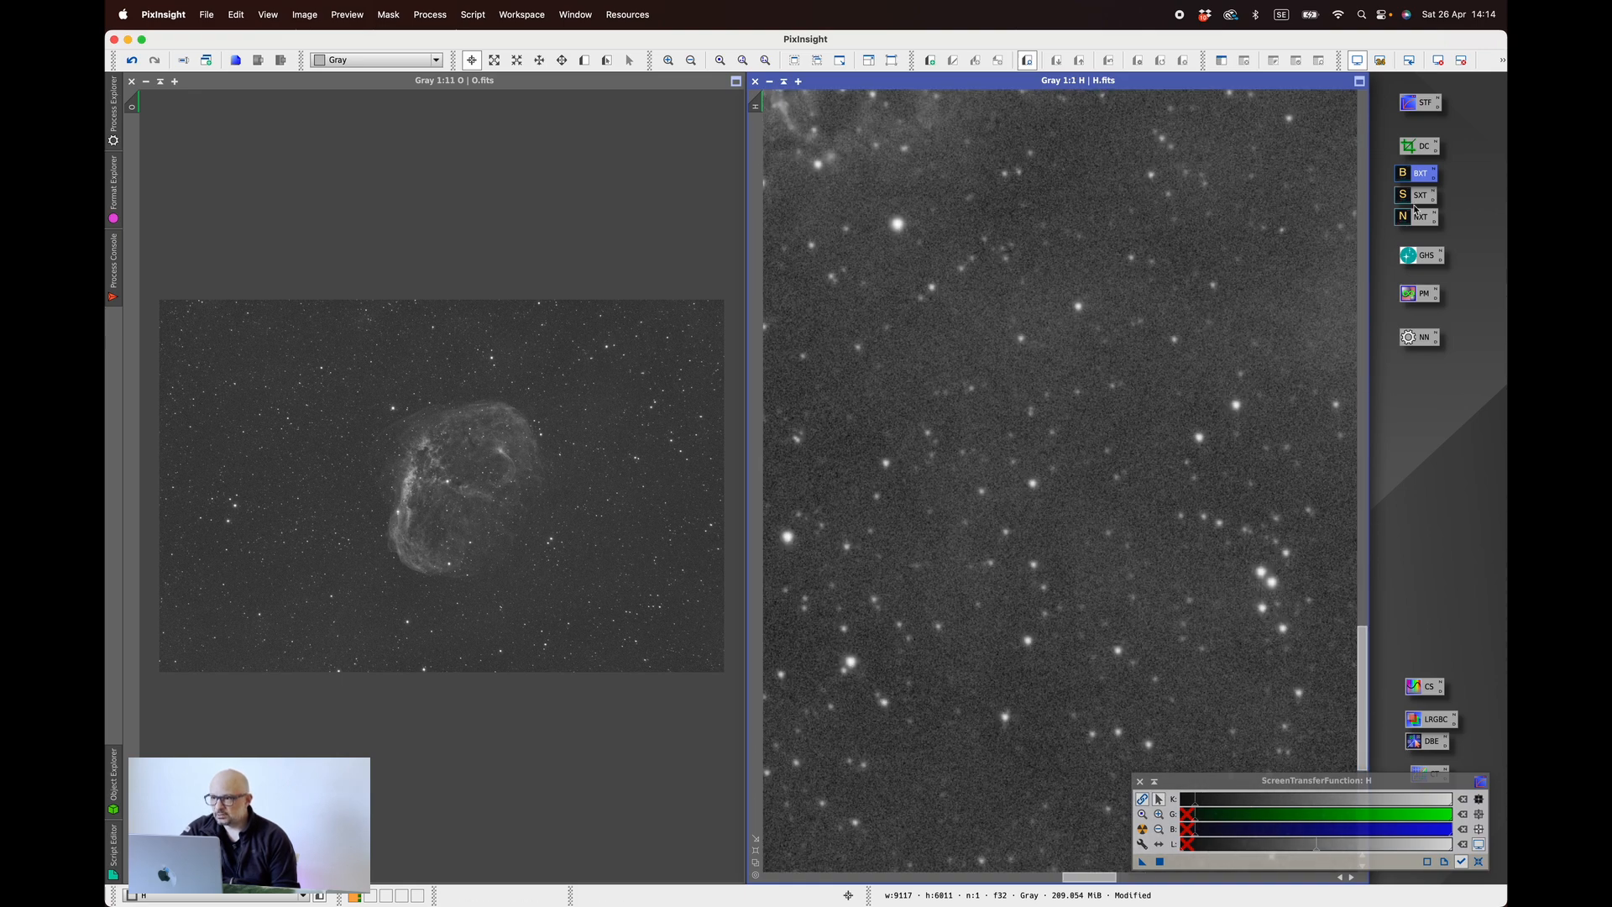
drag(1423, 223, 1093, 487)
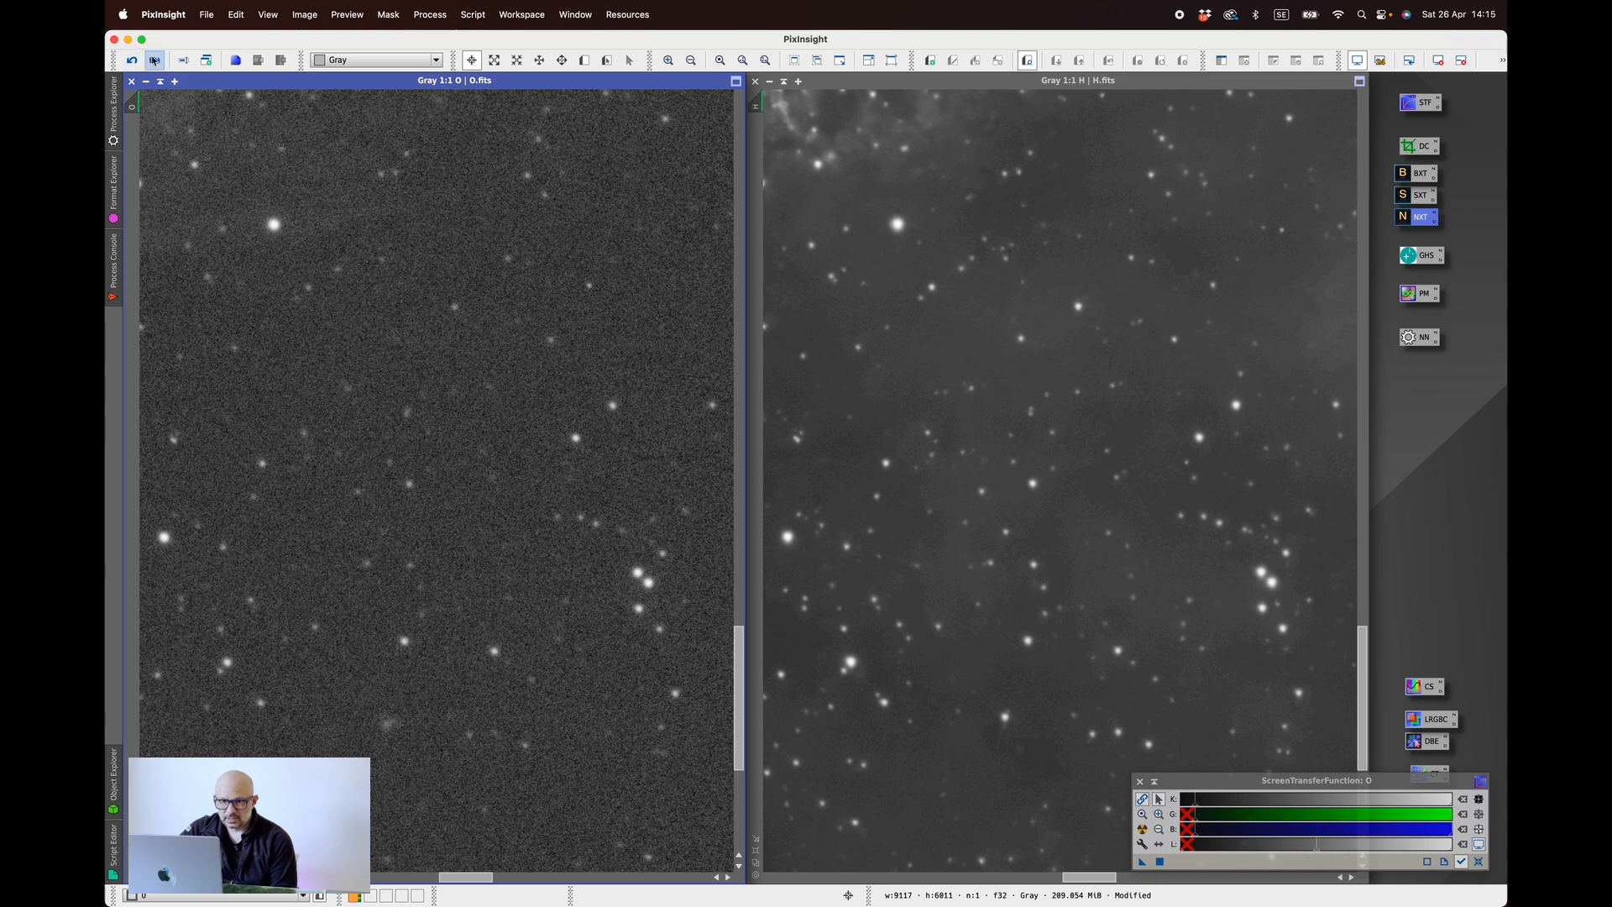
- Redo the NXT noise reduction on the O image to compare its background, and check the H image's nebula
click(155, 61)
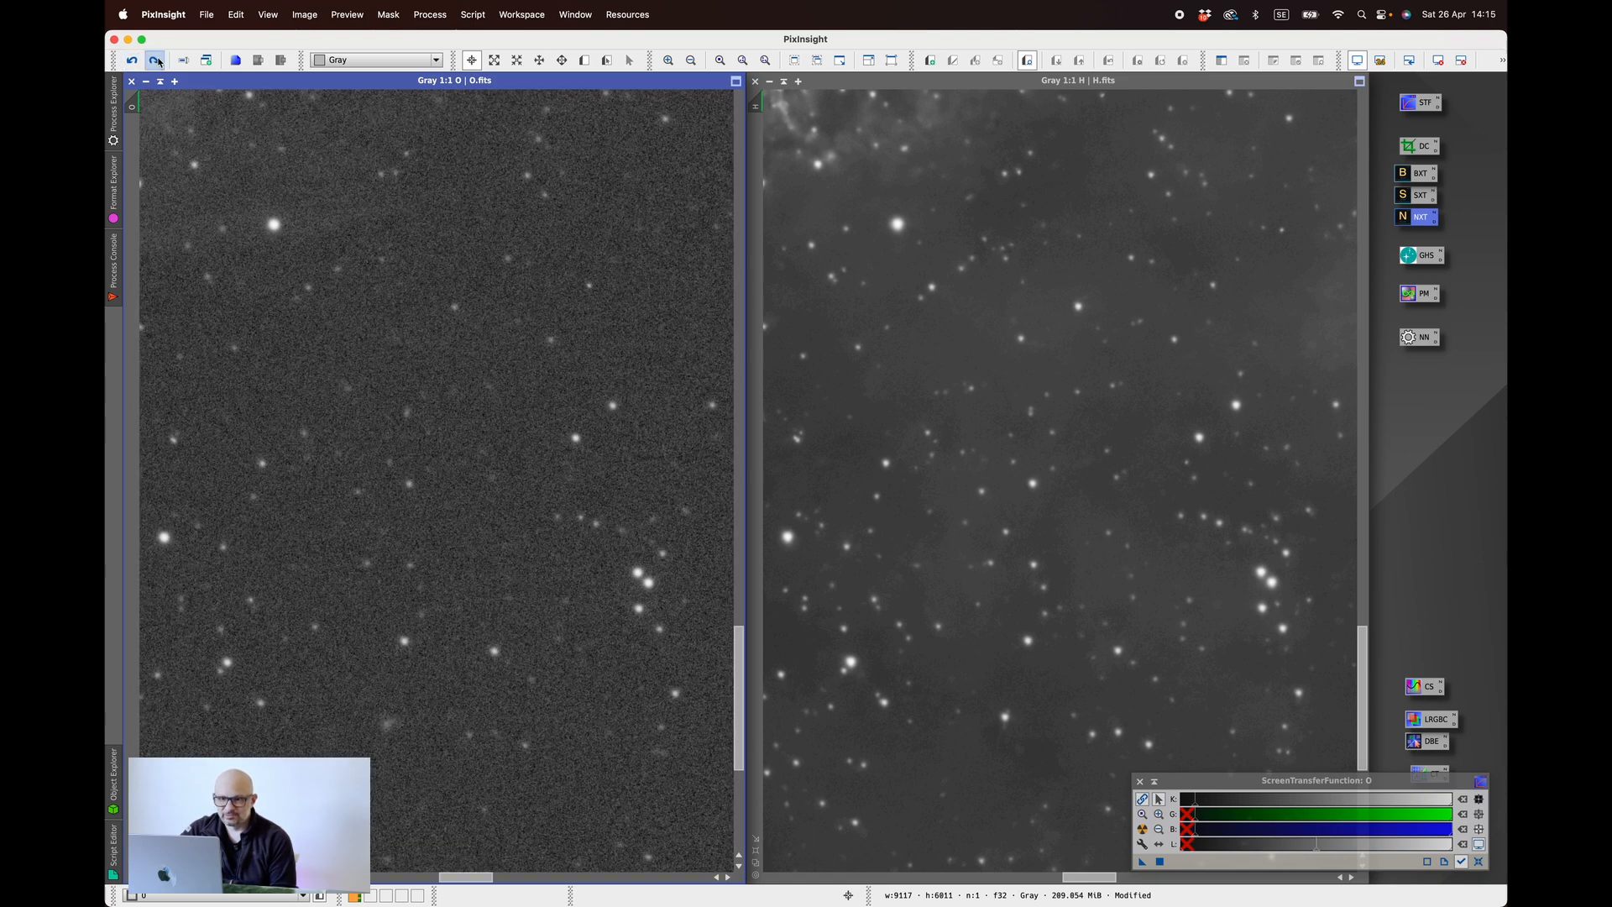
click(154, 61)
click(917, 81)
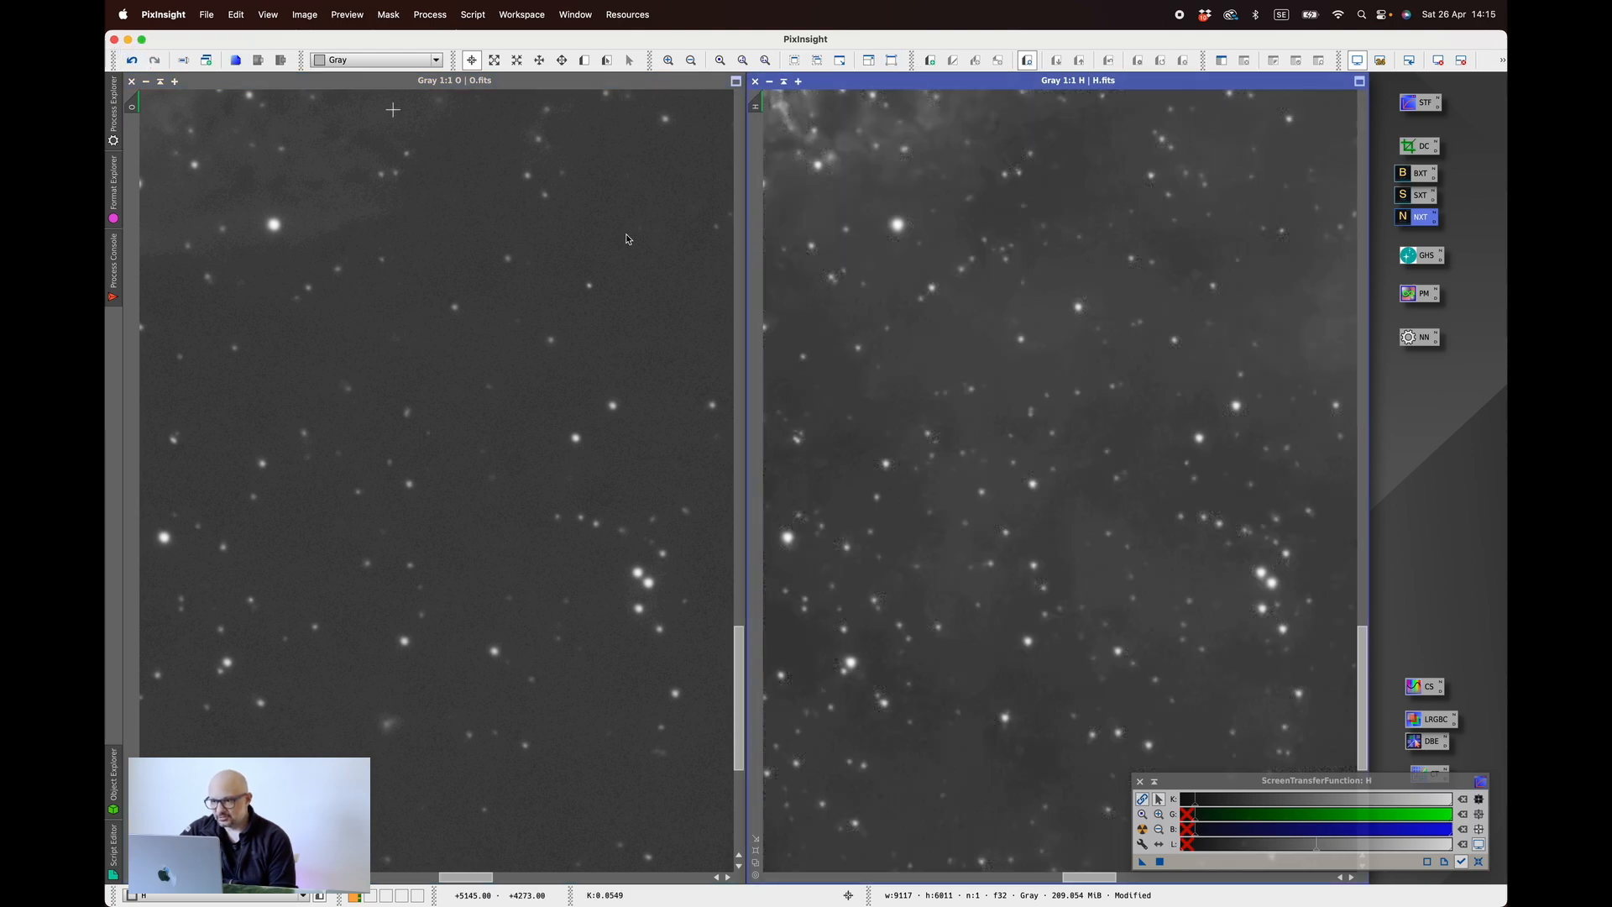
scroll(1169, 448, down, 5)
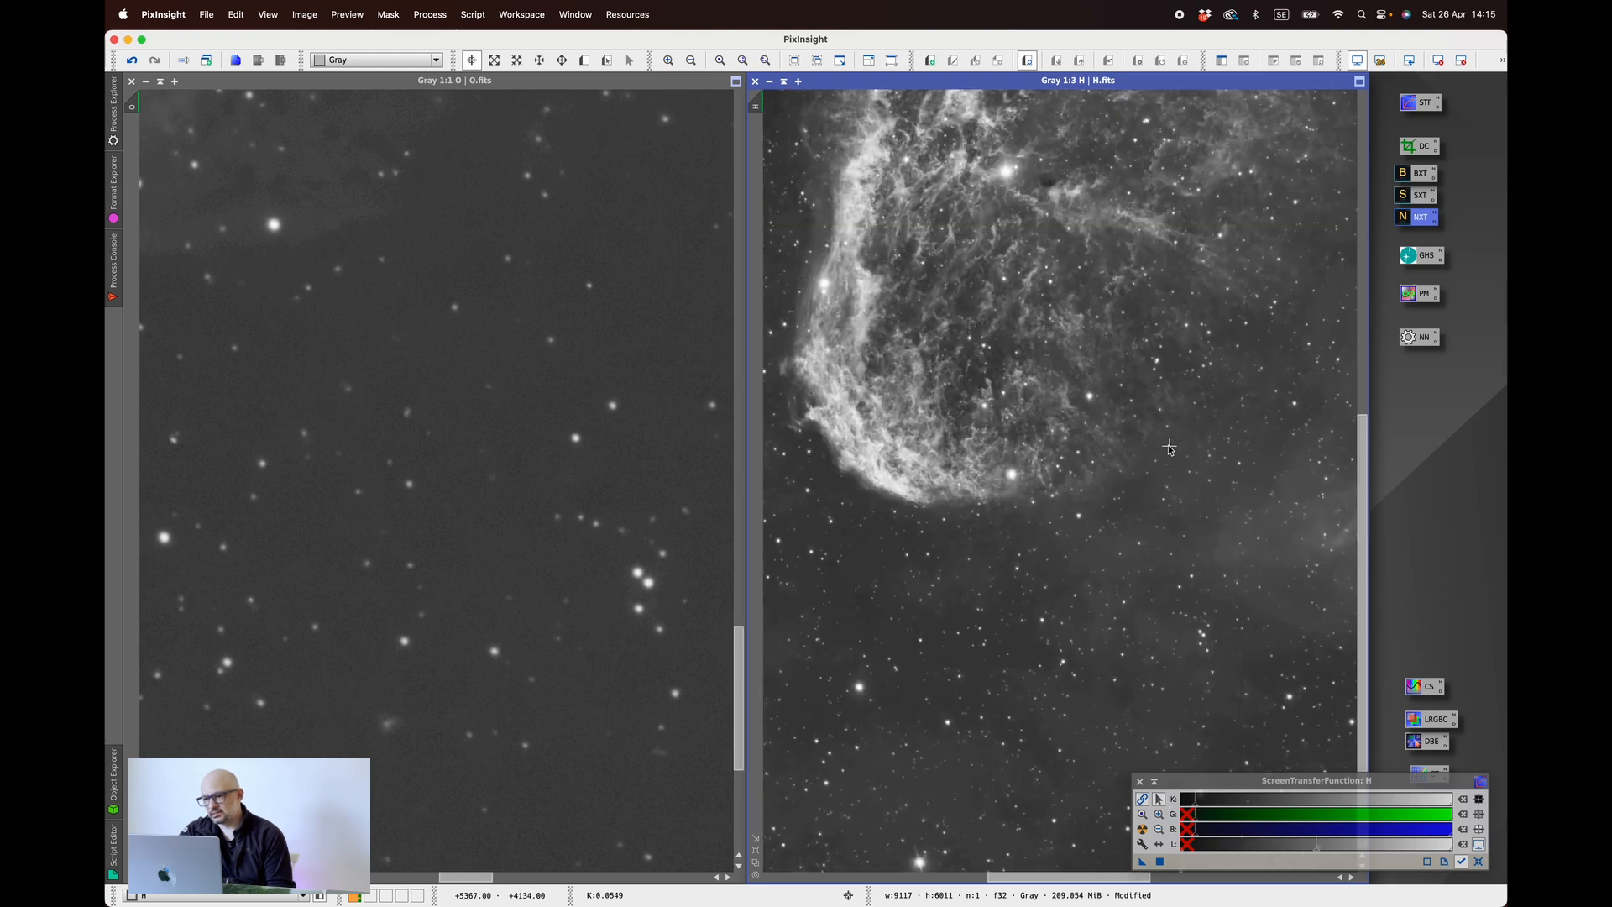
- Reset the ScreenTransferFunction screen stretch on both the O and H images and close its window
scroll(1169, 448, down, 5)
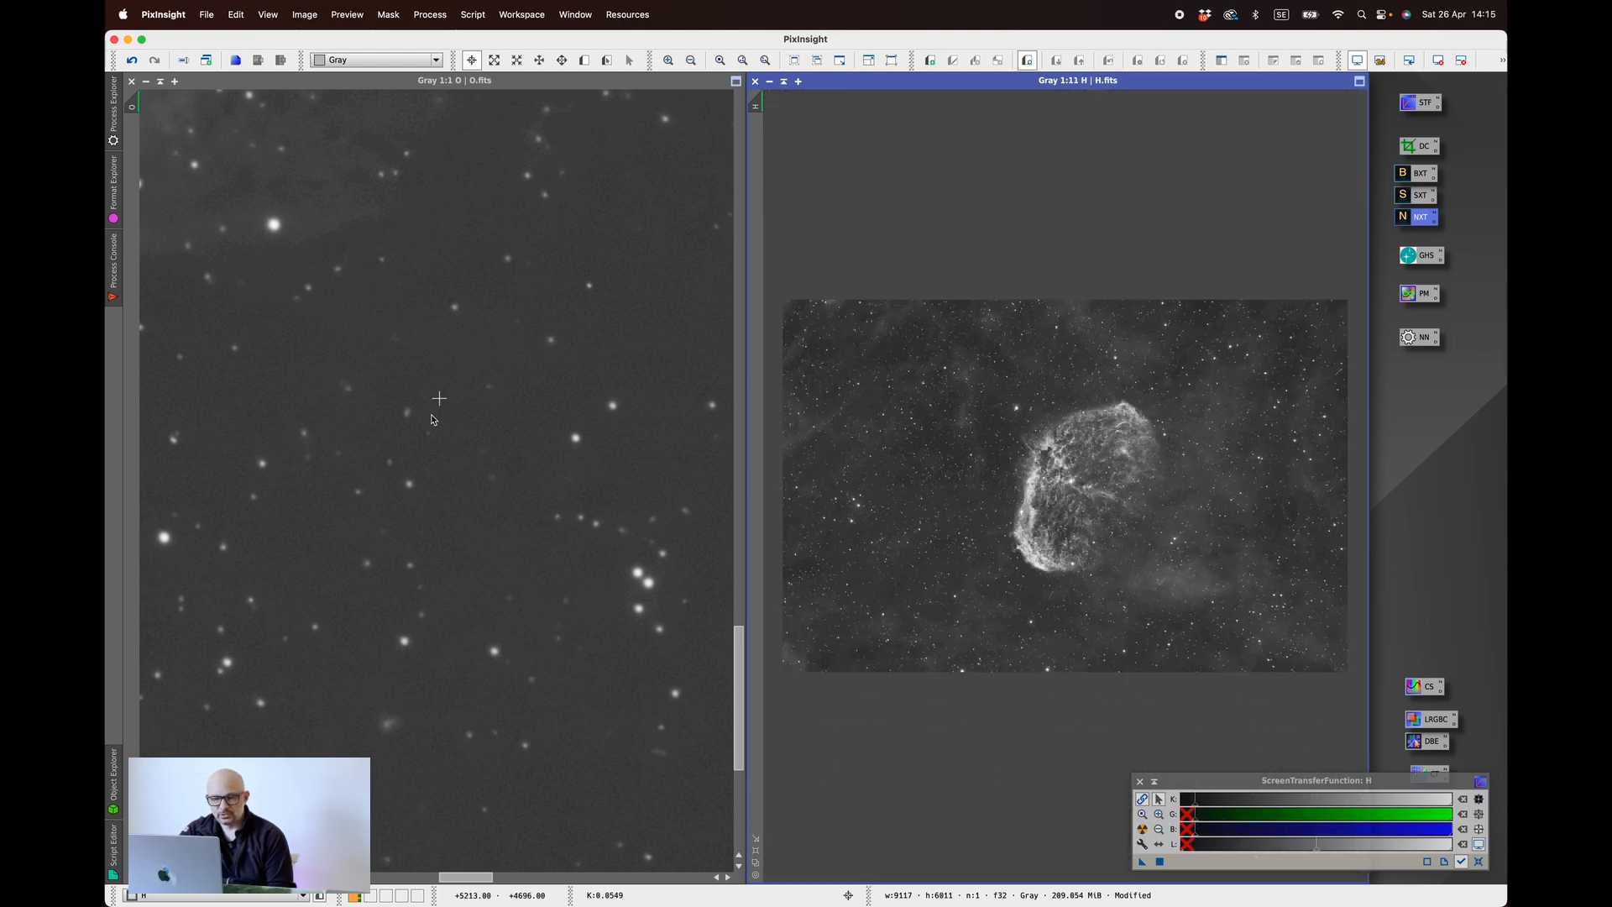
scroll(431, 415, down, 8)
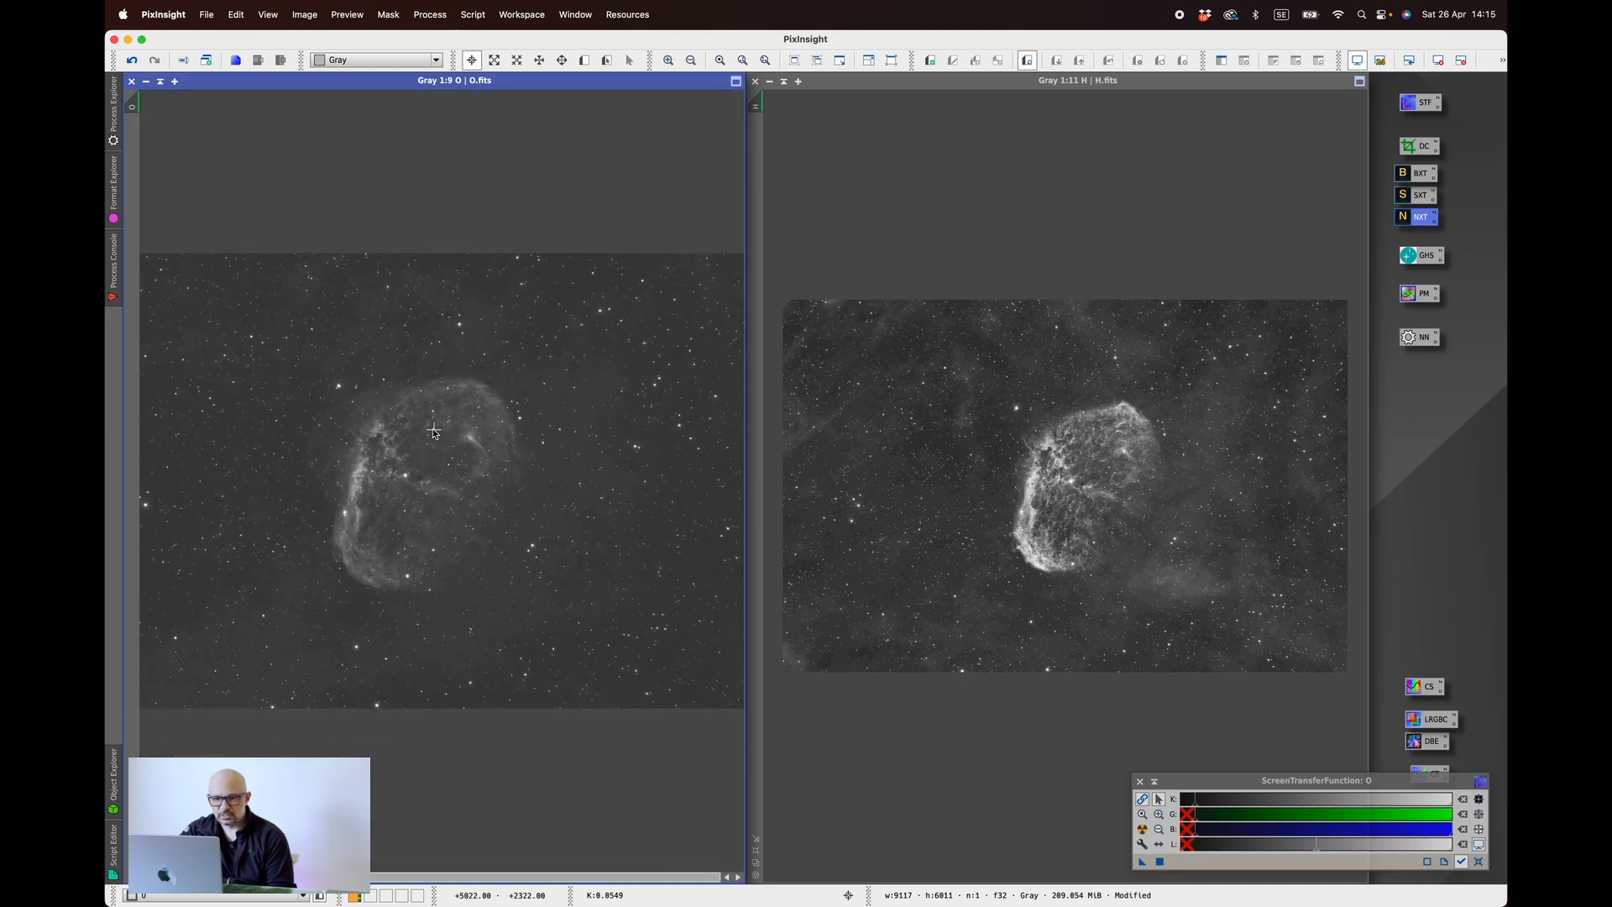
scroll(434, 431, down, 2)
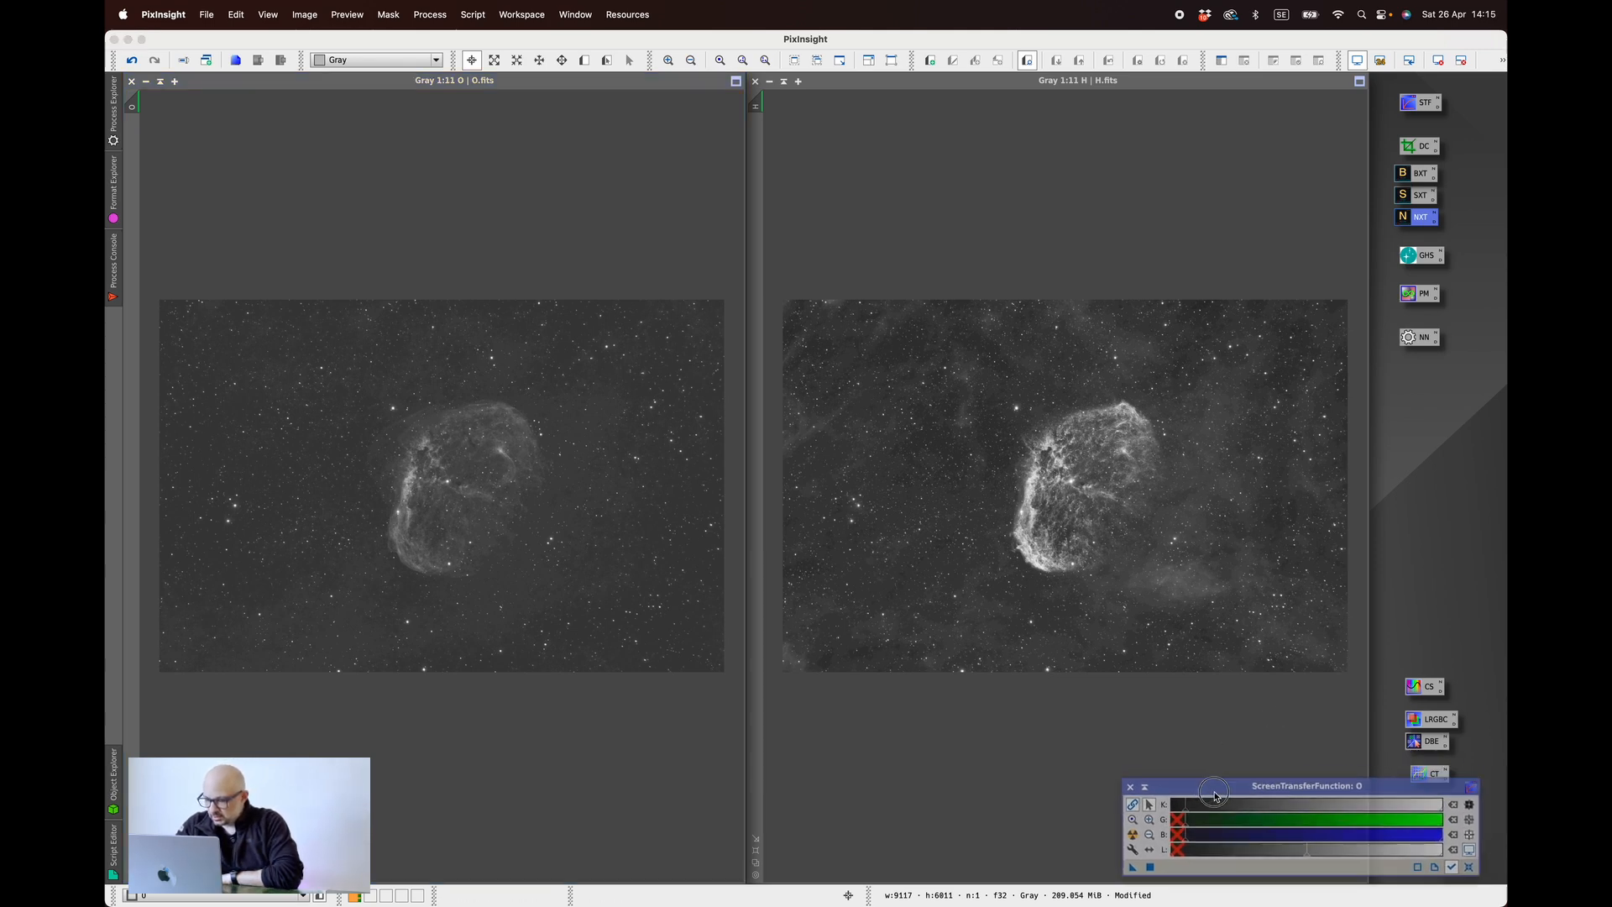
drag(1209, 782, 1225, 786)
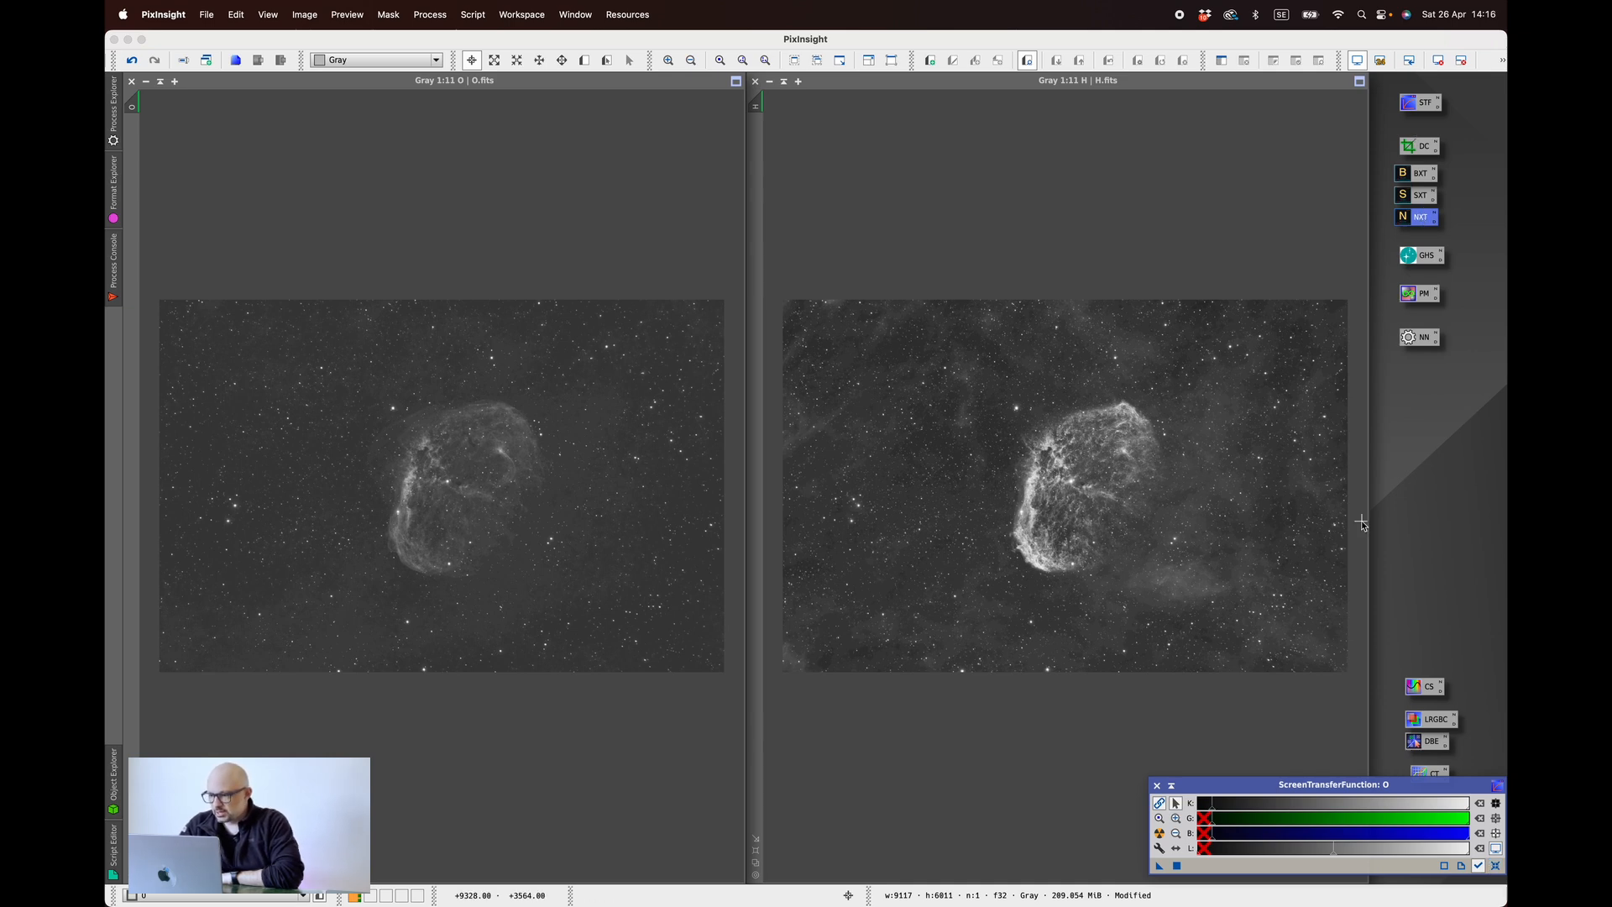
click(1496, 866)
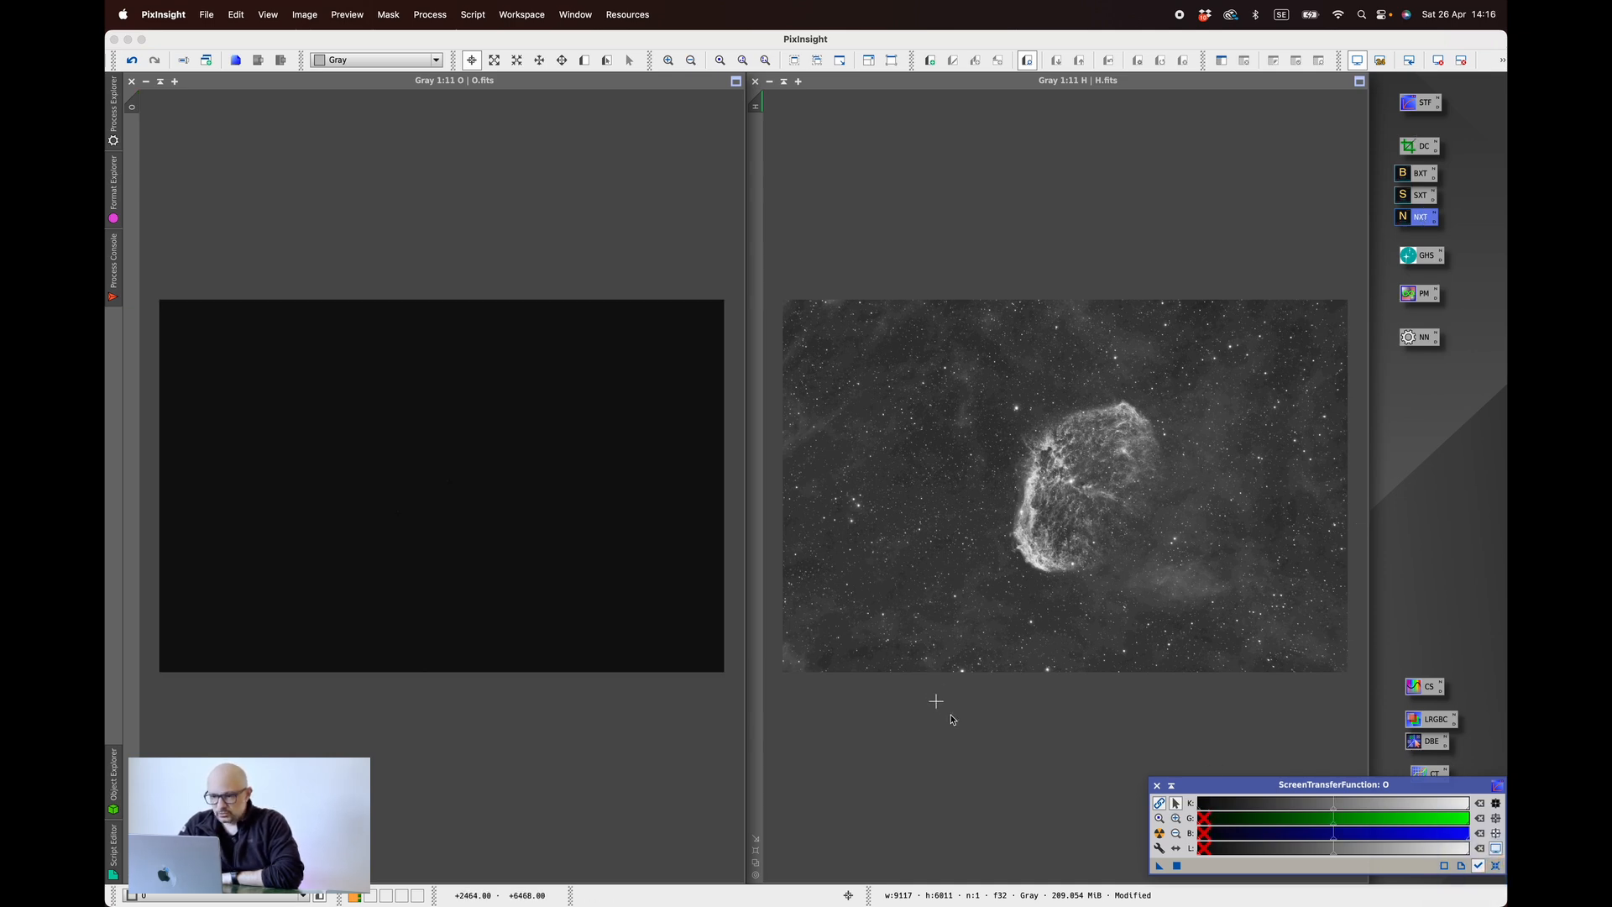
click(923, 695)
click(1496, 866)
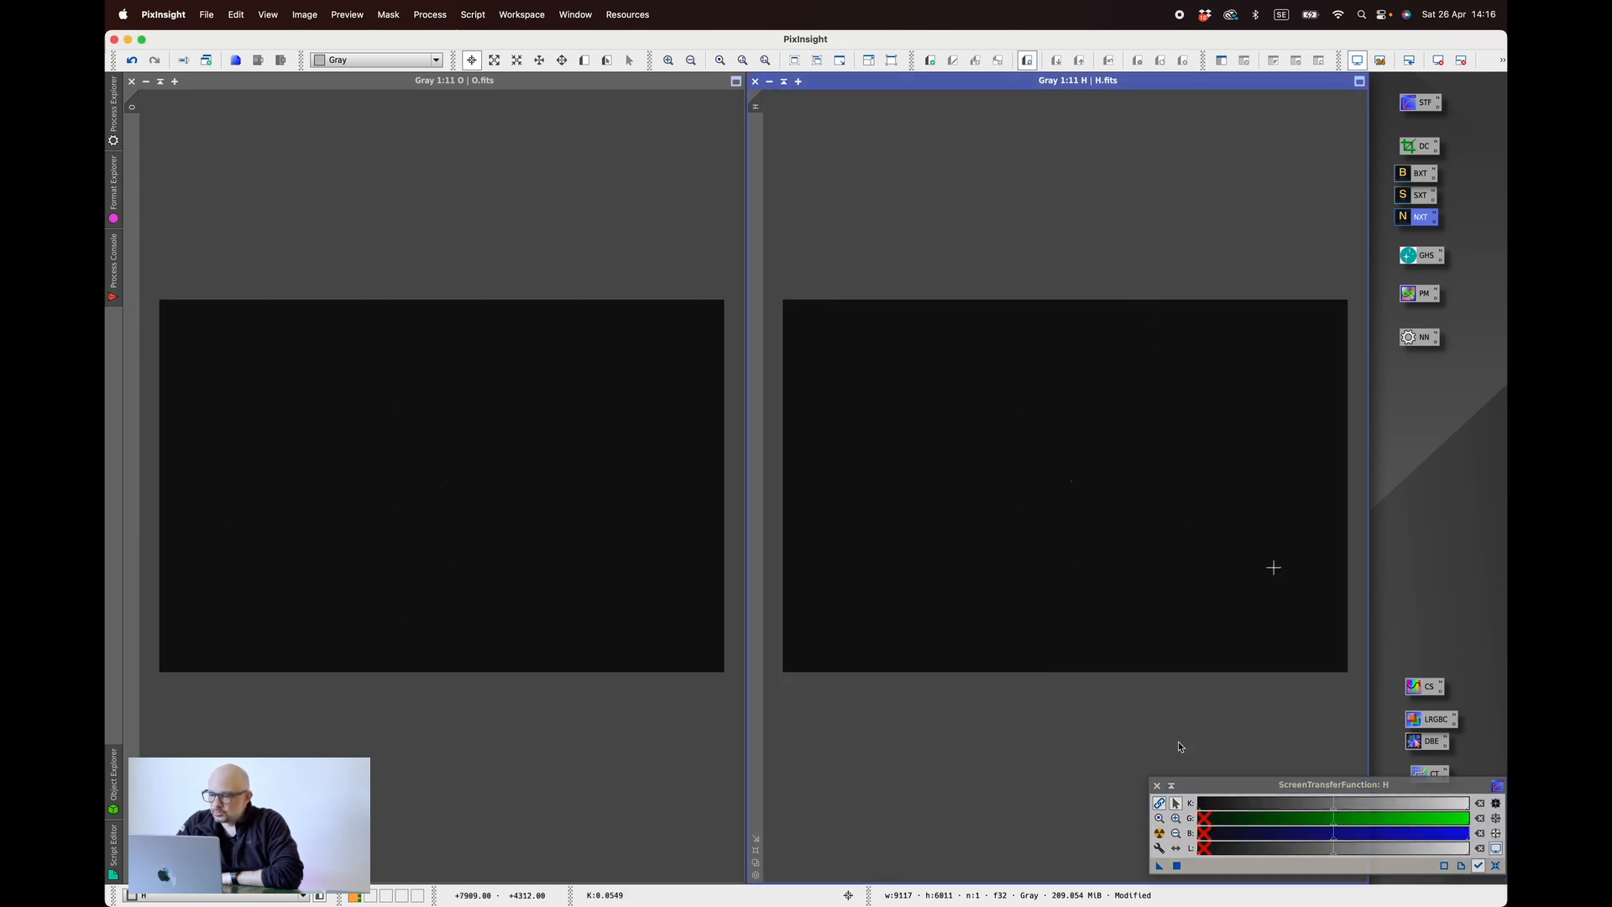
click(1156, 785)
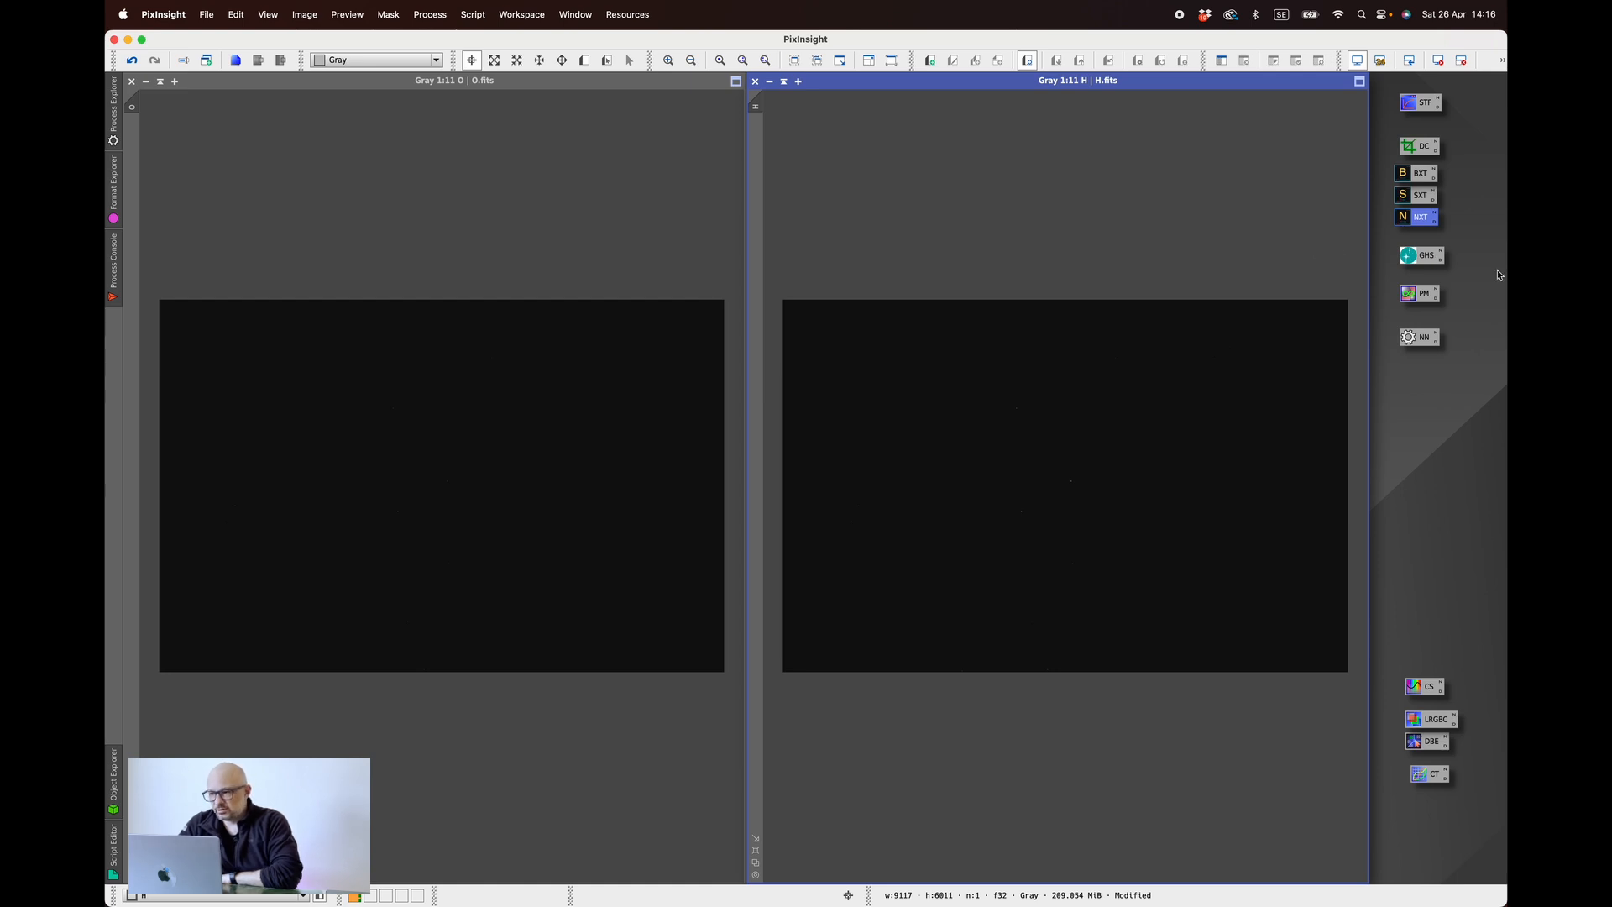
- Open GeneralizedHyperbolicStretch for the H image with its histogram on a logarithmic scale and magnified to 10
double_click(1426, 257)
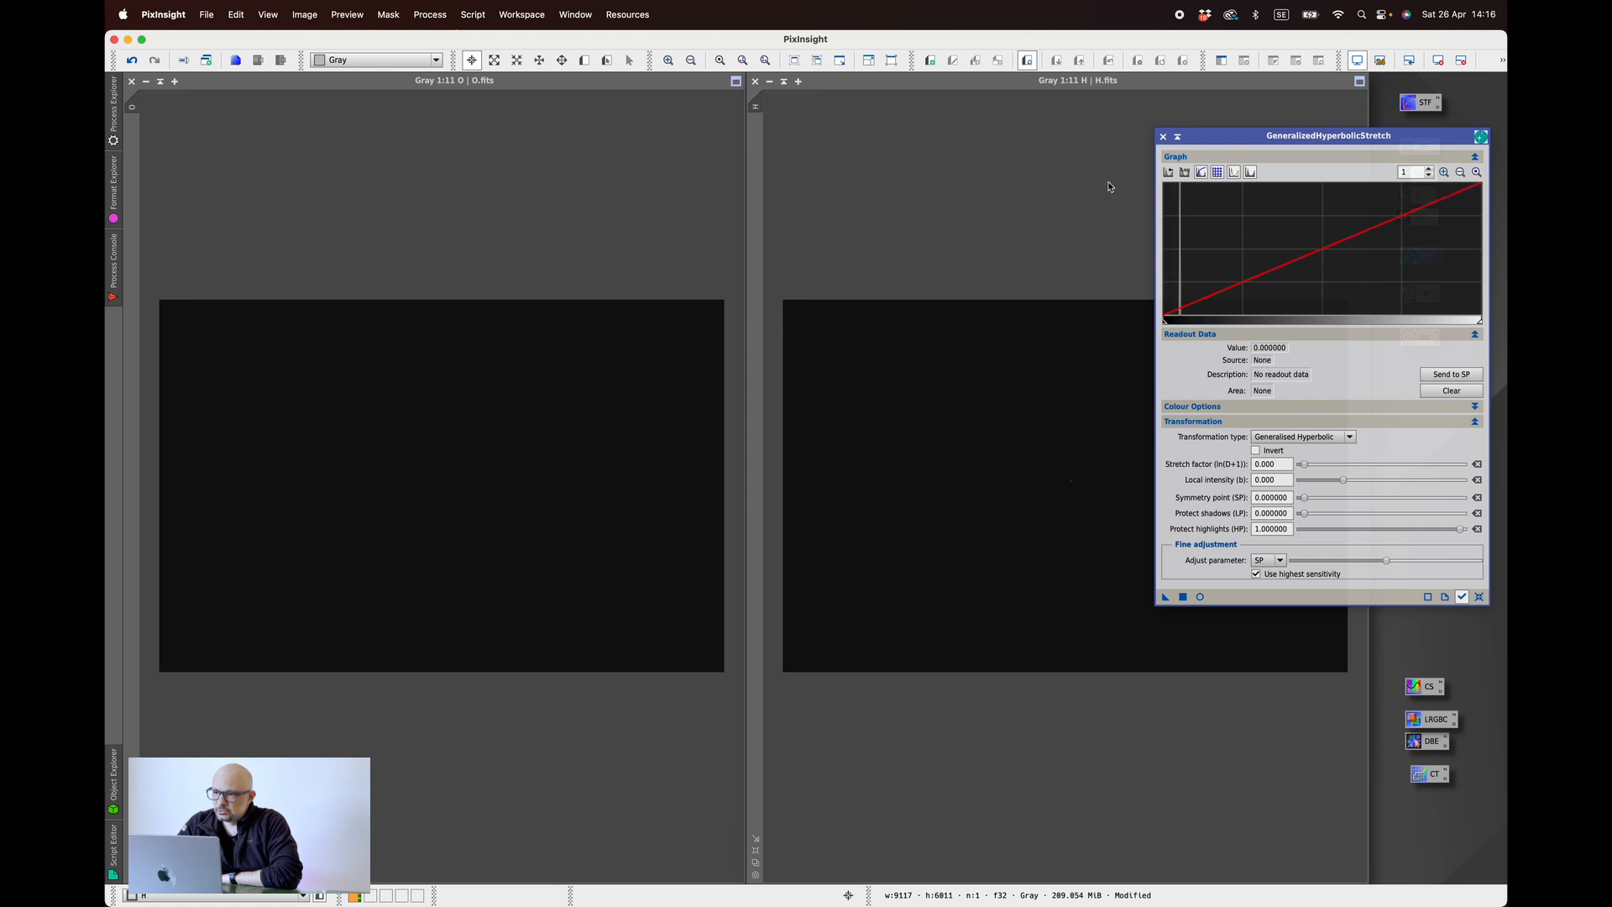
click(1185, 174)
click(1429, 170)
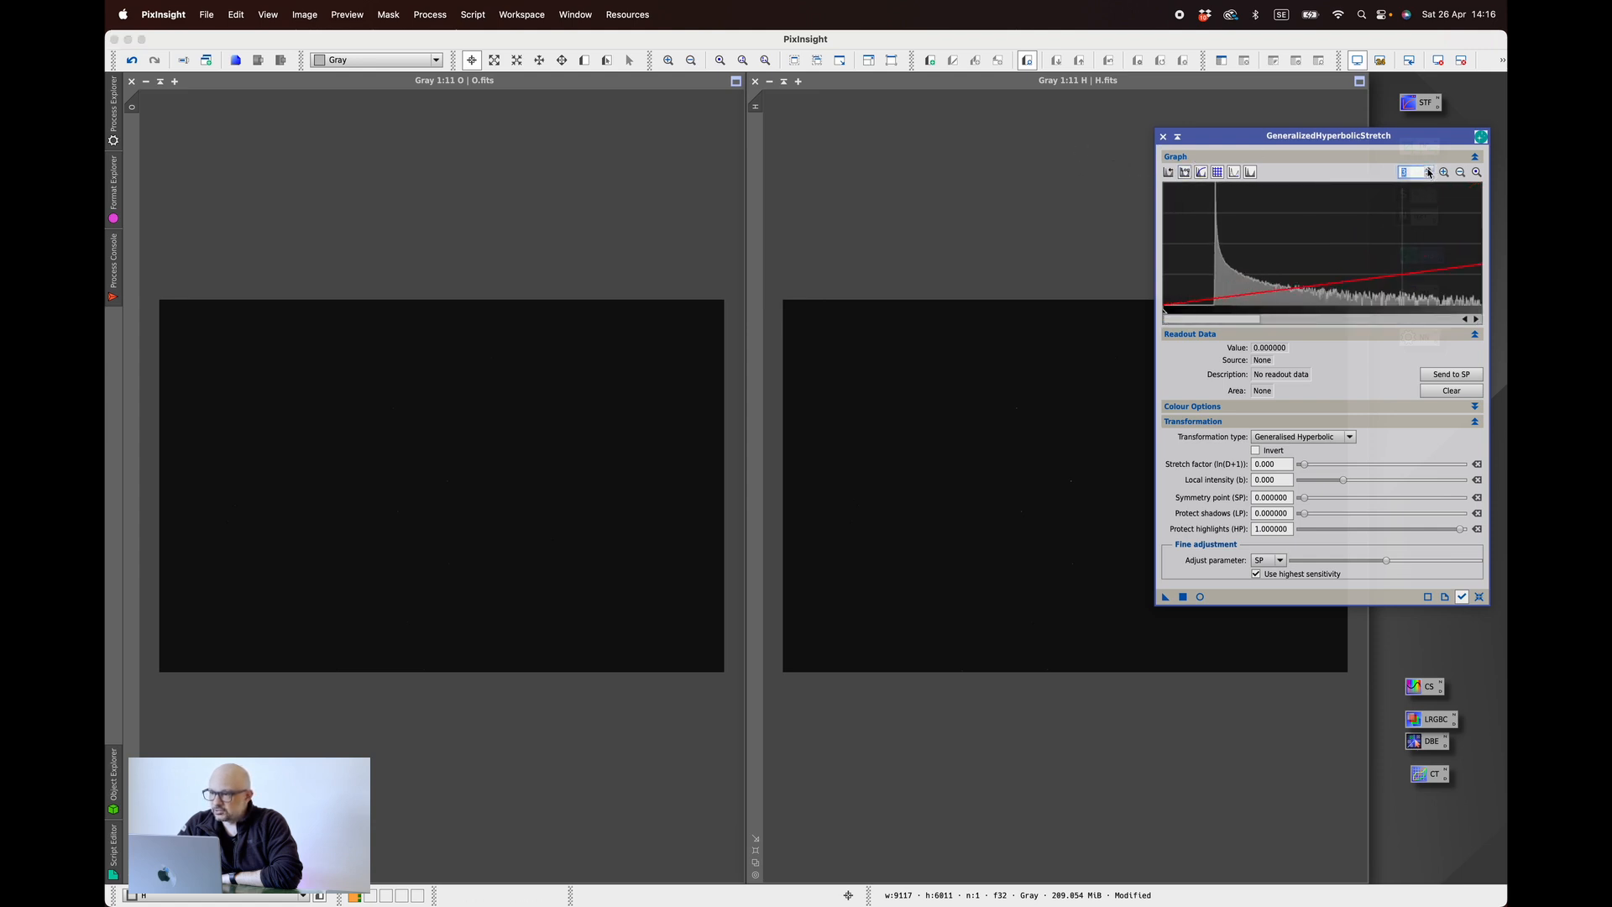
click(1429, 170)
click(1429, 170)
click(1429, 170)
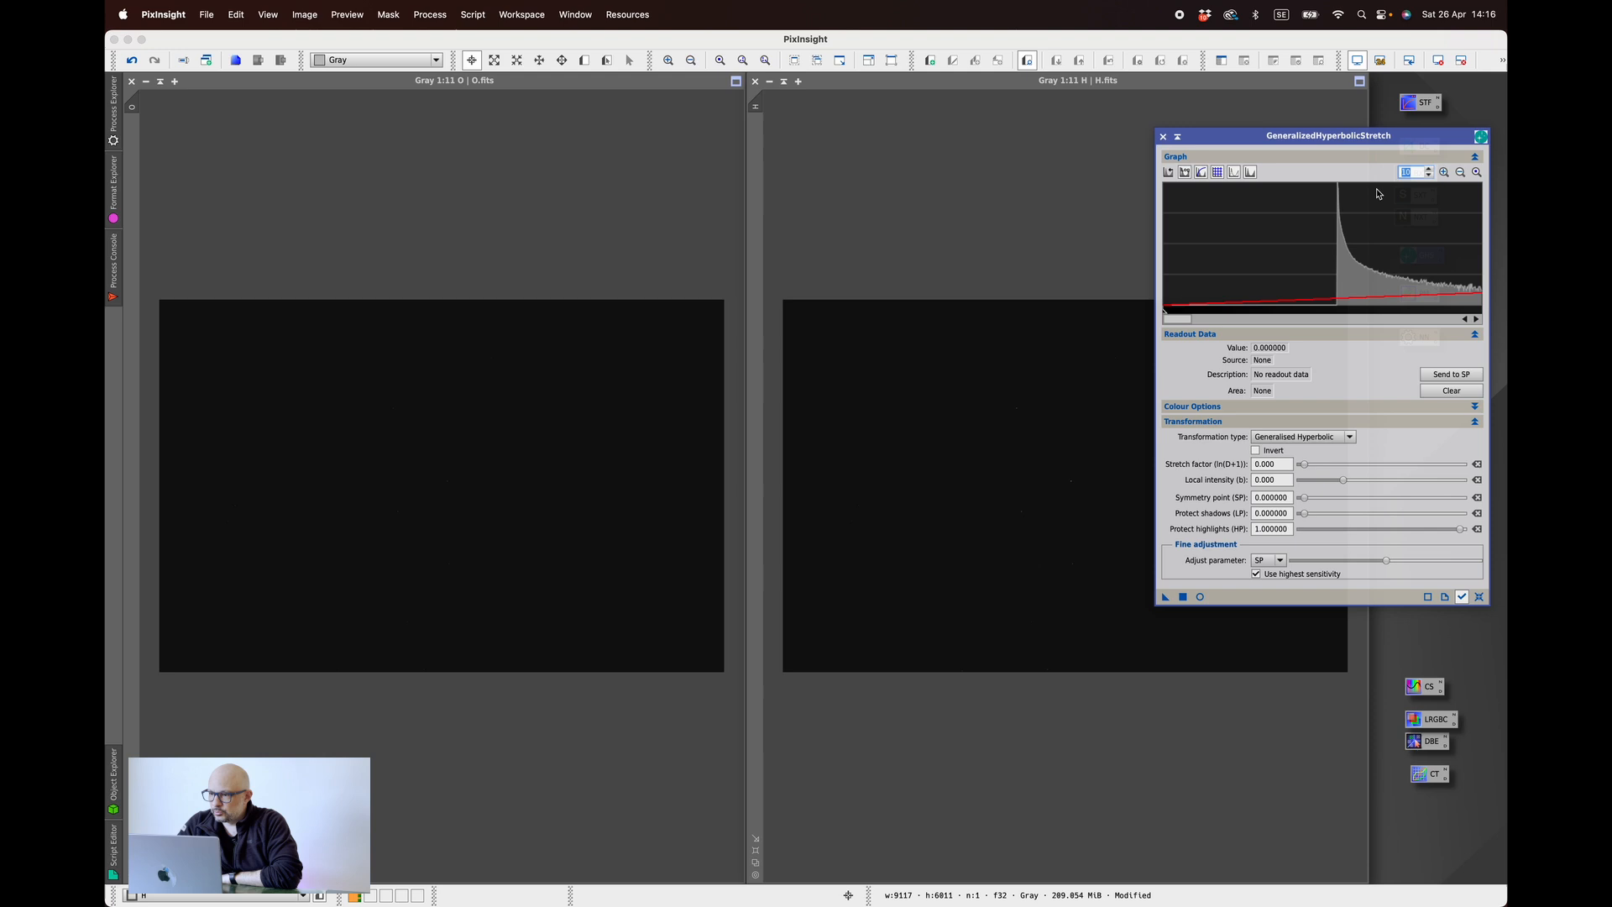
- Apply a Linear transformation with blackpoint 0.053644, picked just before the histogram peak, to the H image and reset the parameters
click(1334, 216)
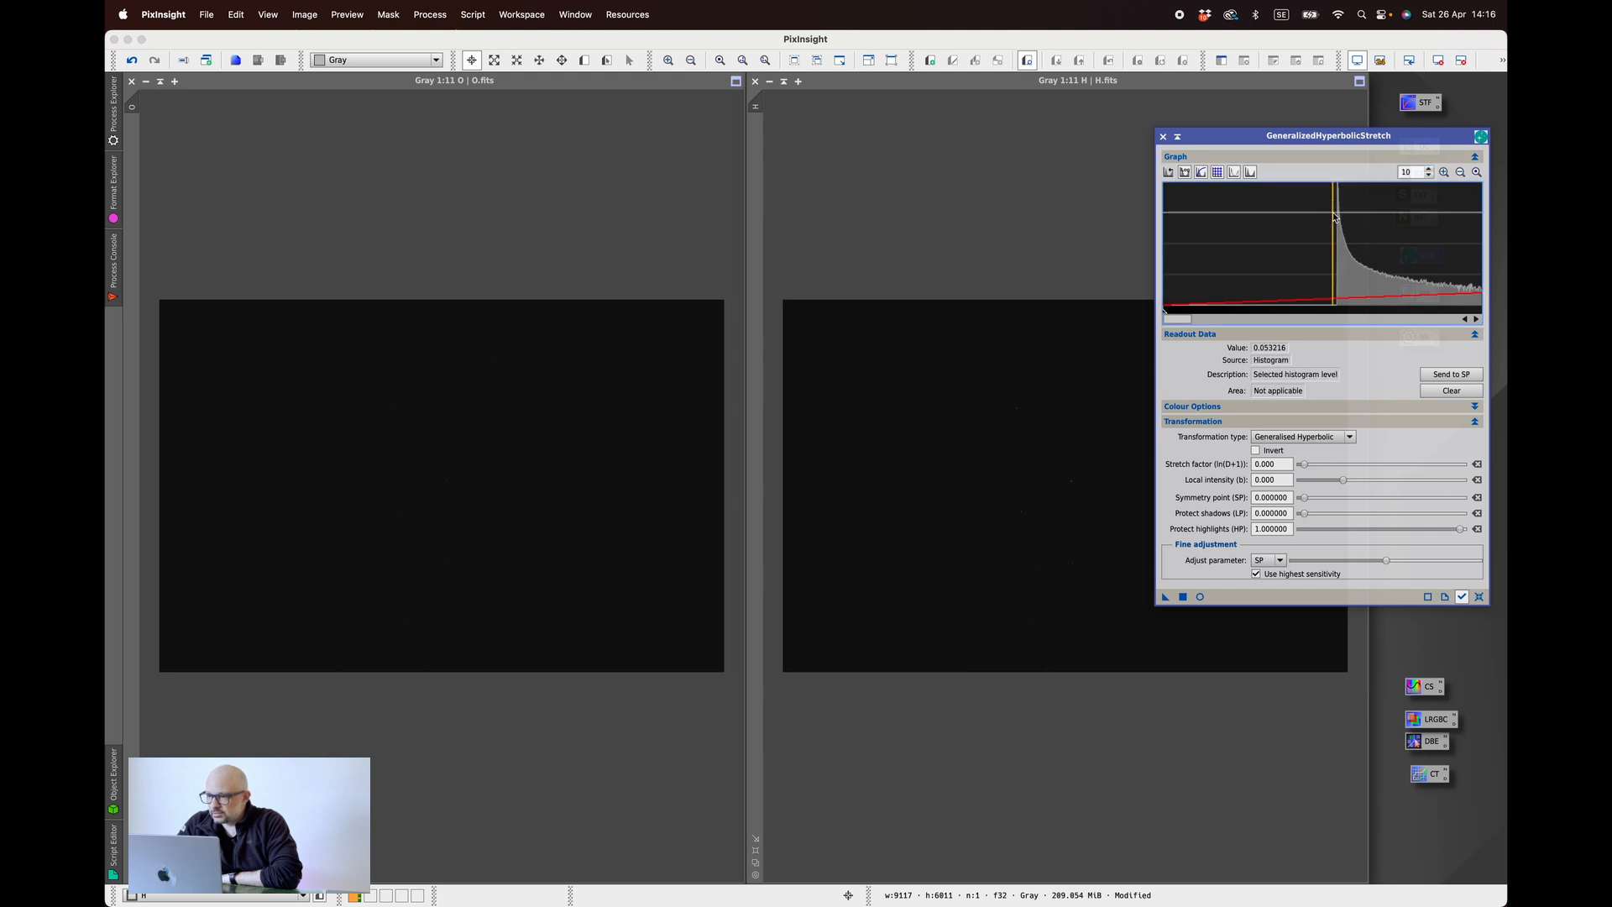
click(1335, 216)
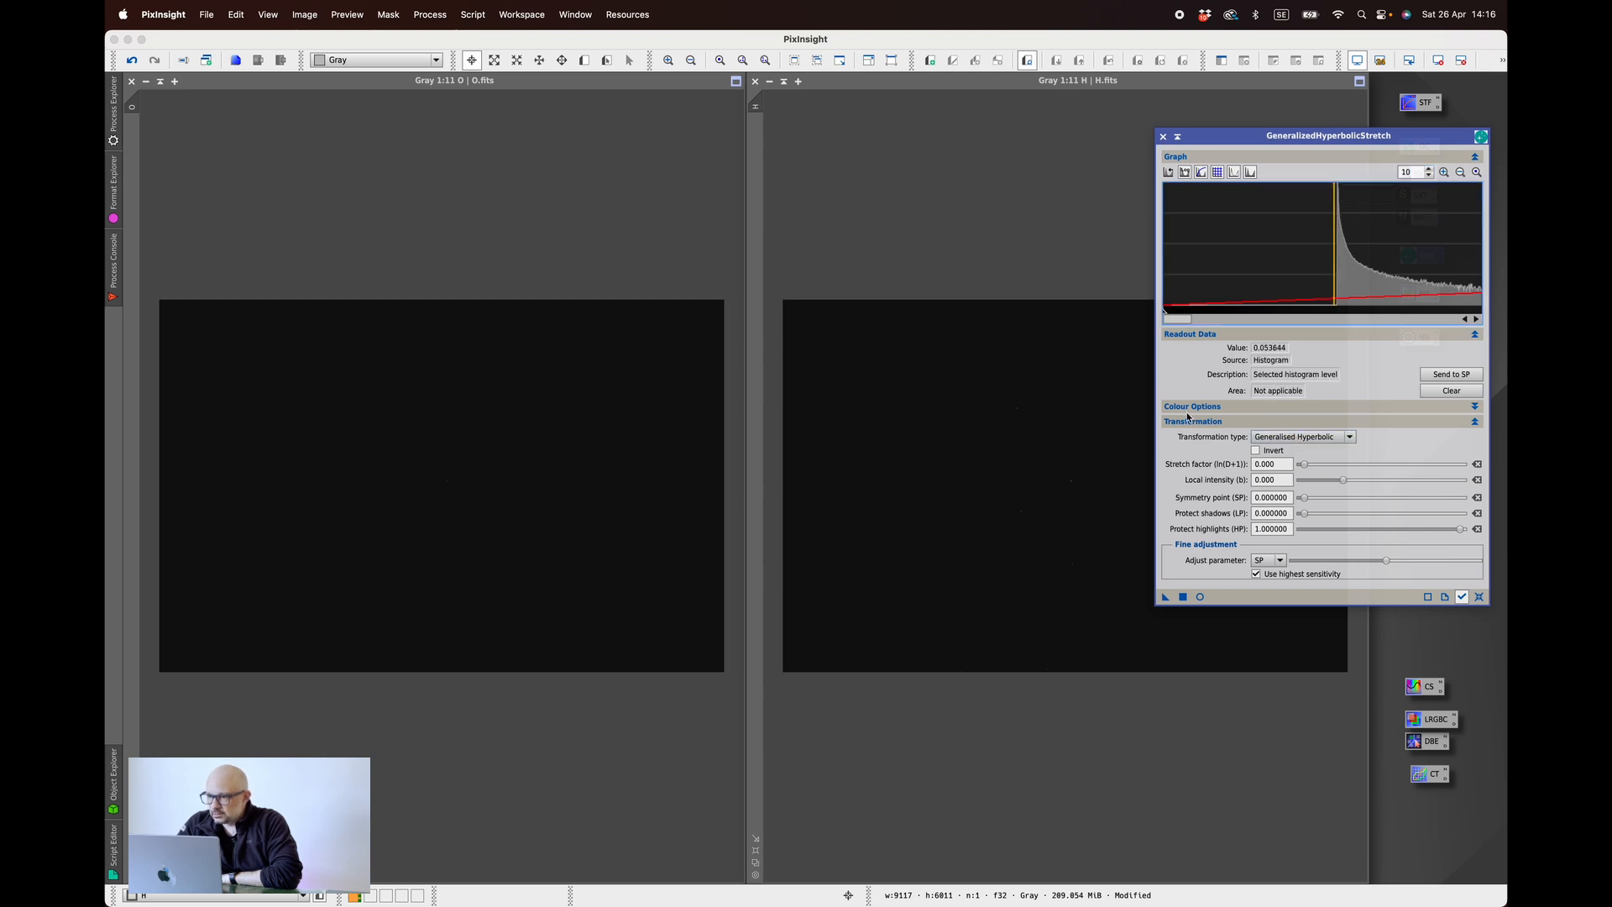
click(1284, 436)
click(1285, 497)
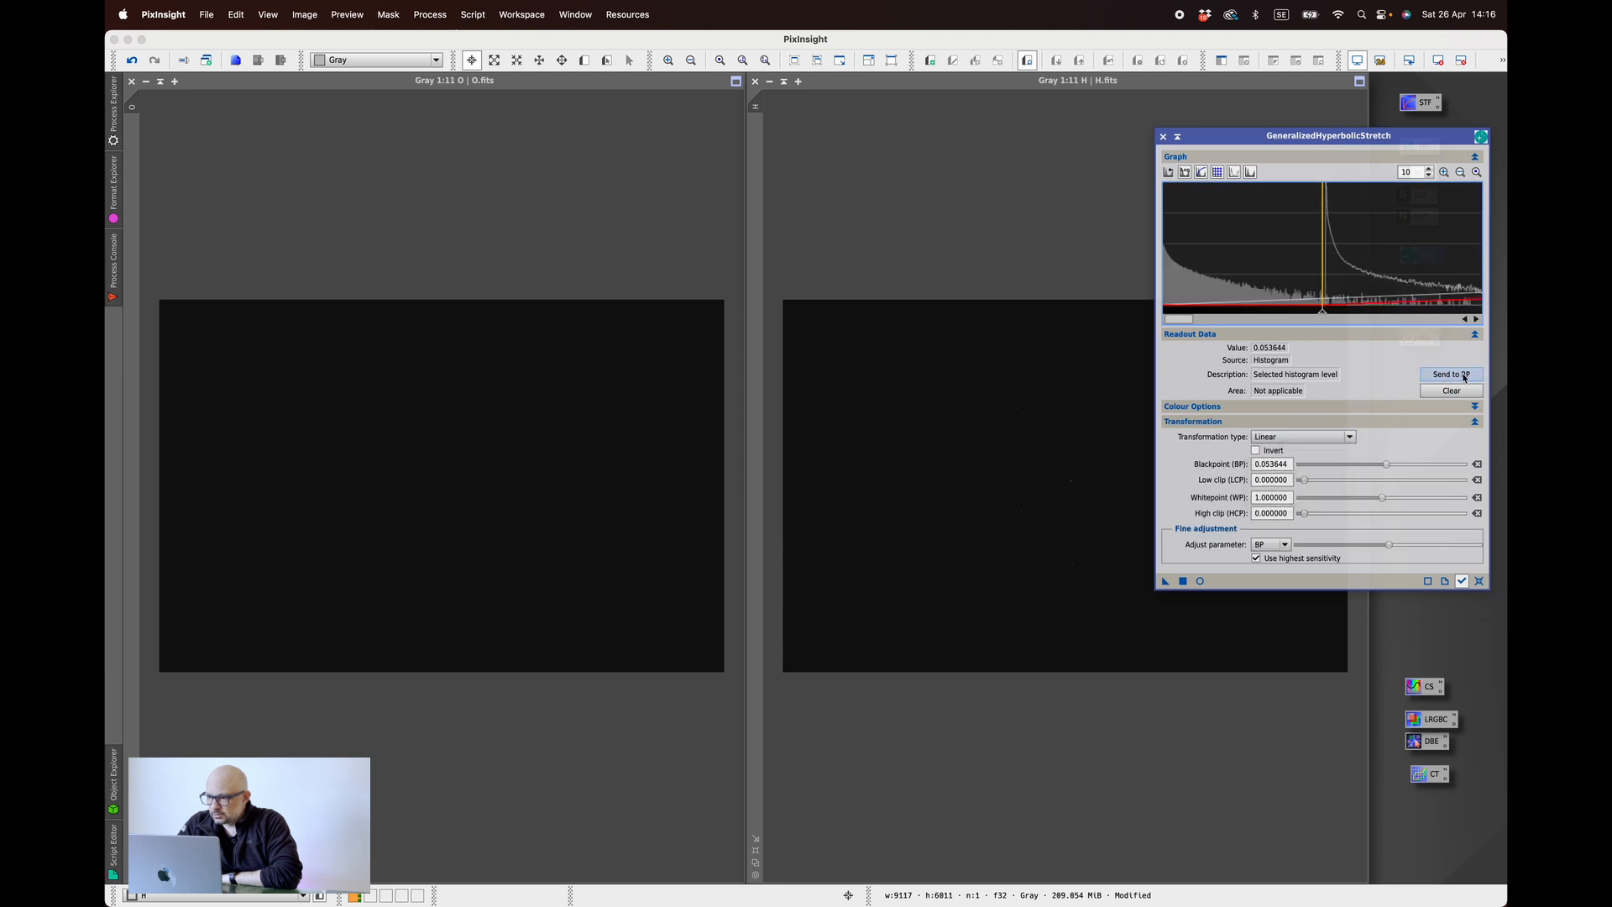
click(1191, 578)
click(1479, 580)
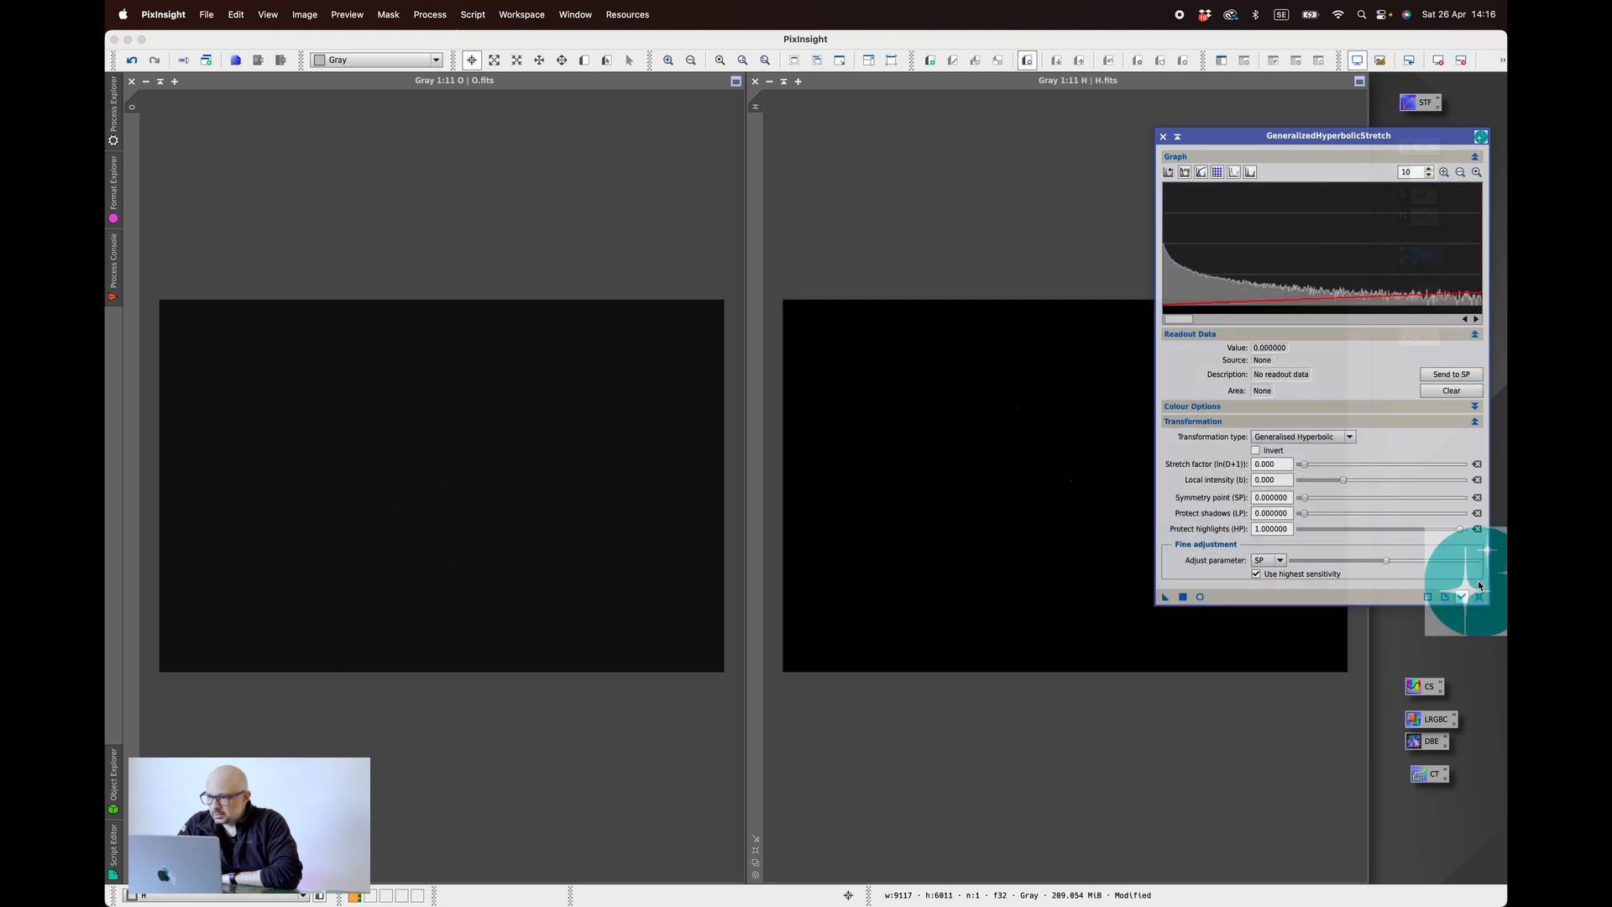
- Apply a Linear transformation with blackpoint 0.053858, picked from the histogram, to the O image and reset the parameters
click(665, 187)
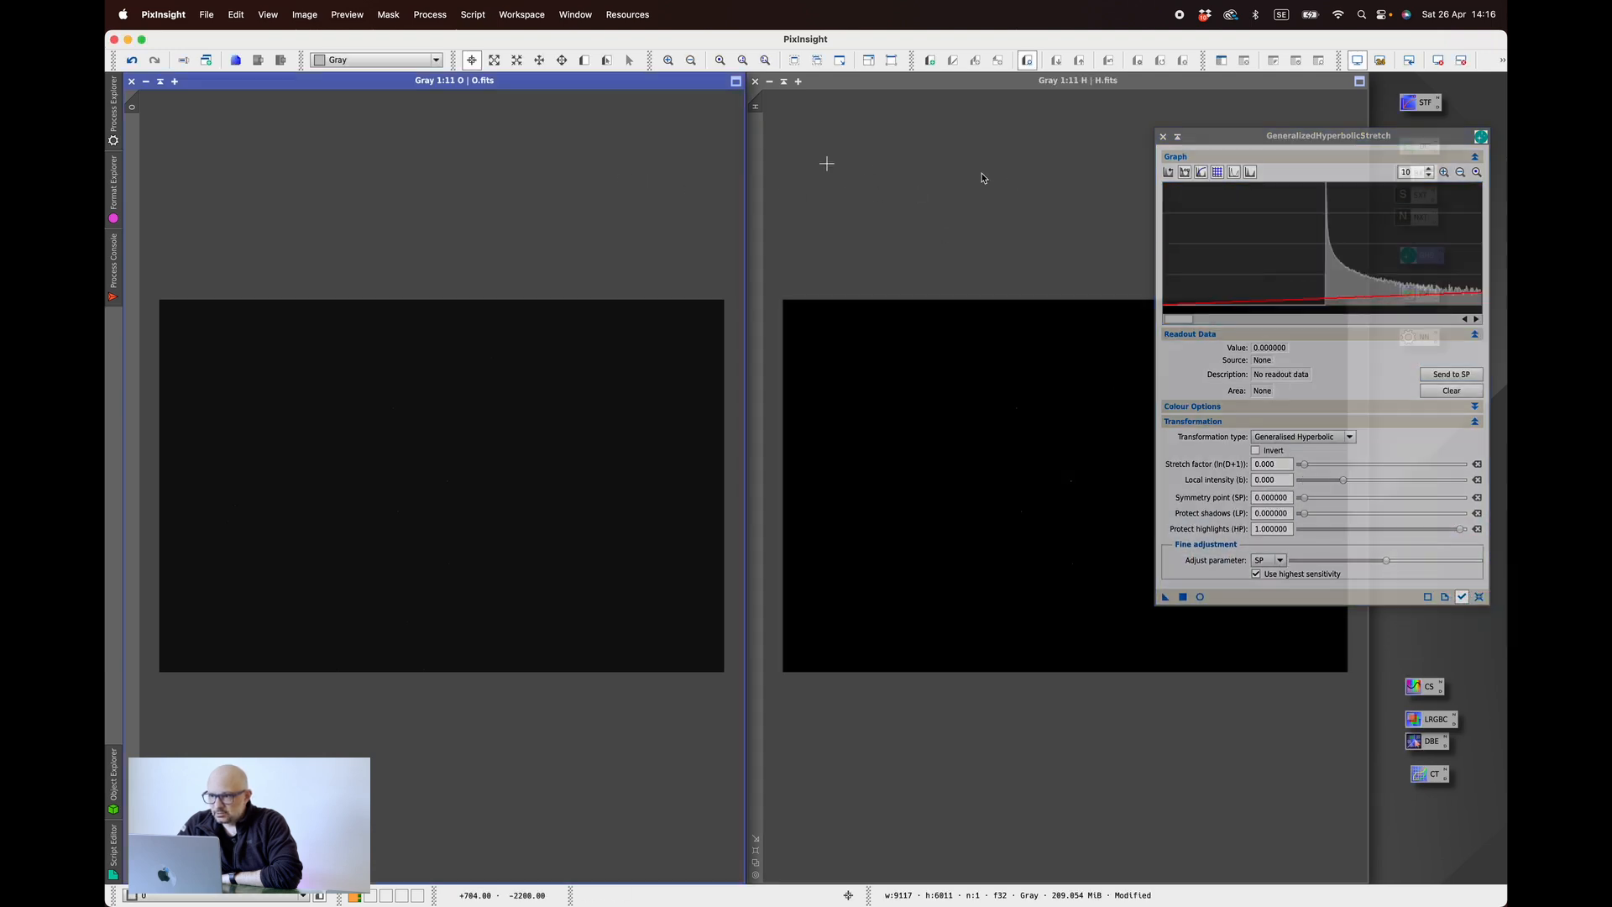
click(1325, 242)
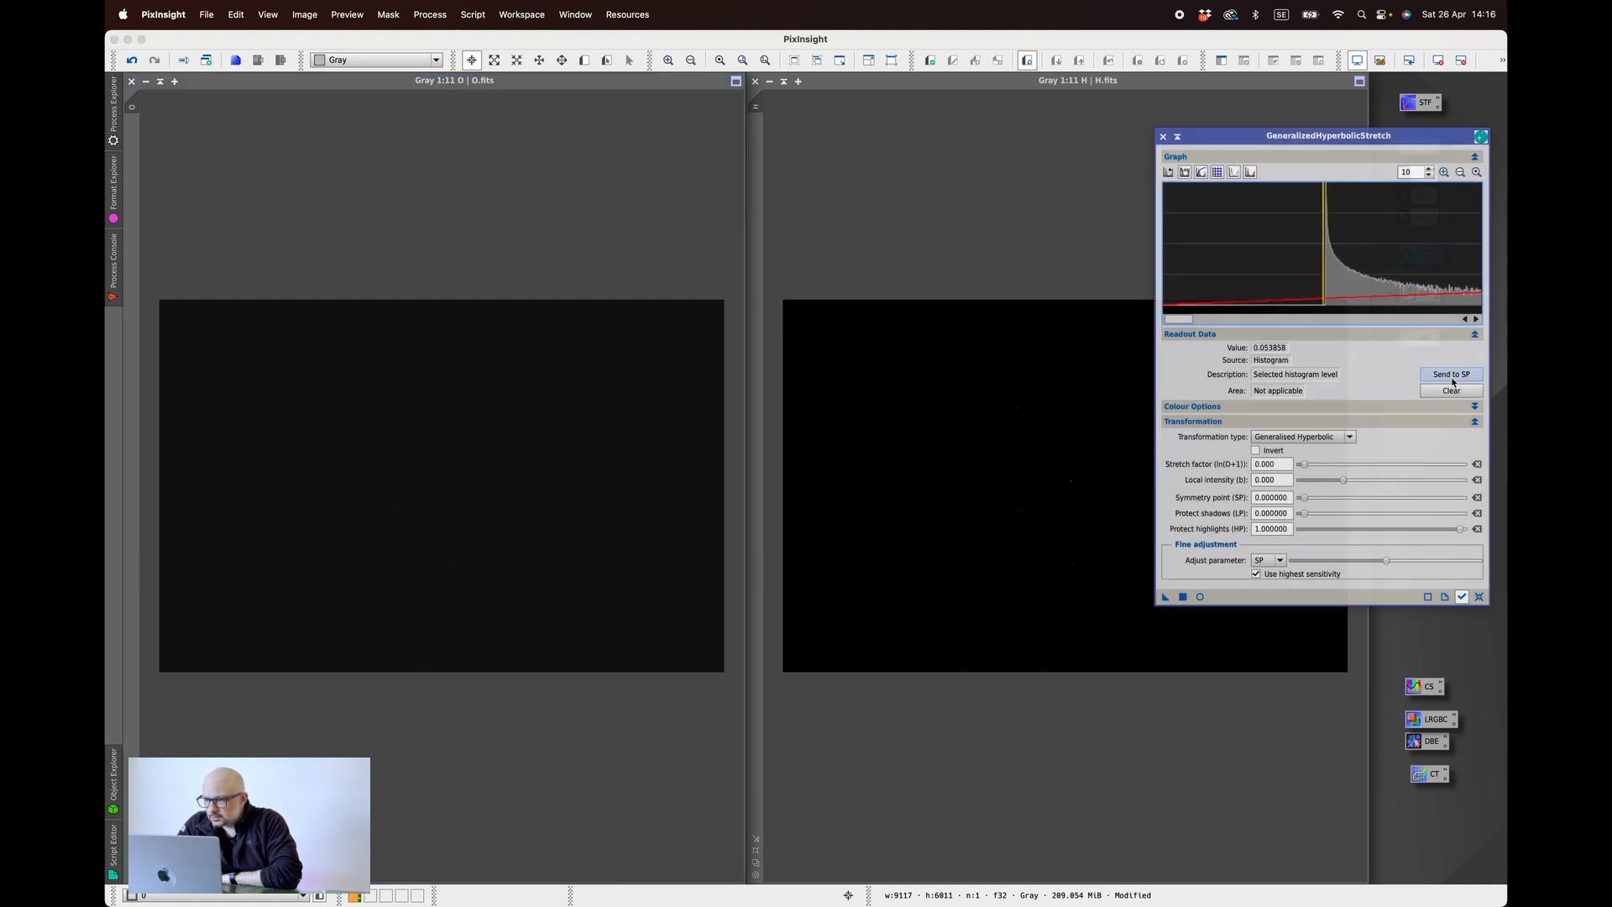
click(1323, 438)
click(1302, 497)
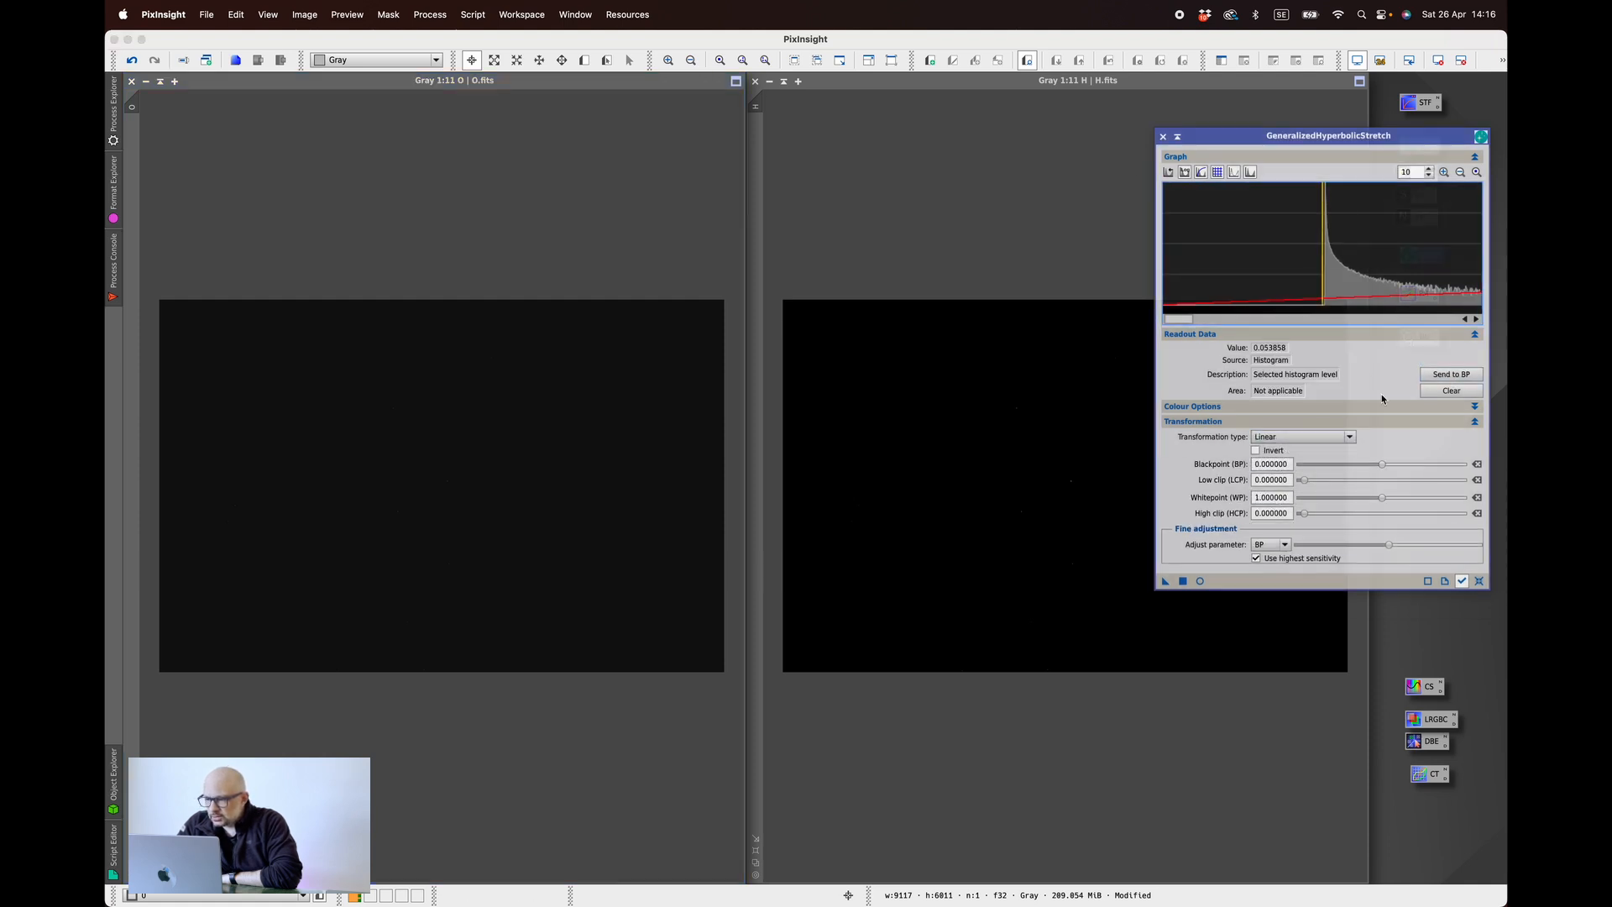
click(1452, 374)
click(1183, 581)
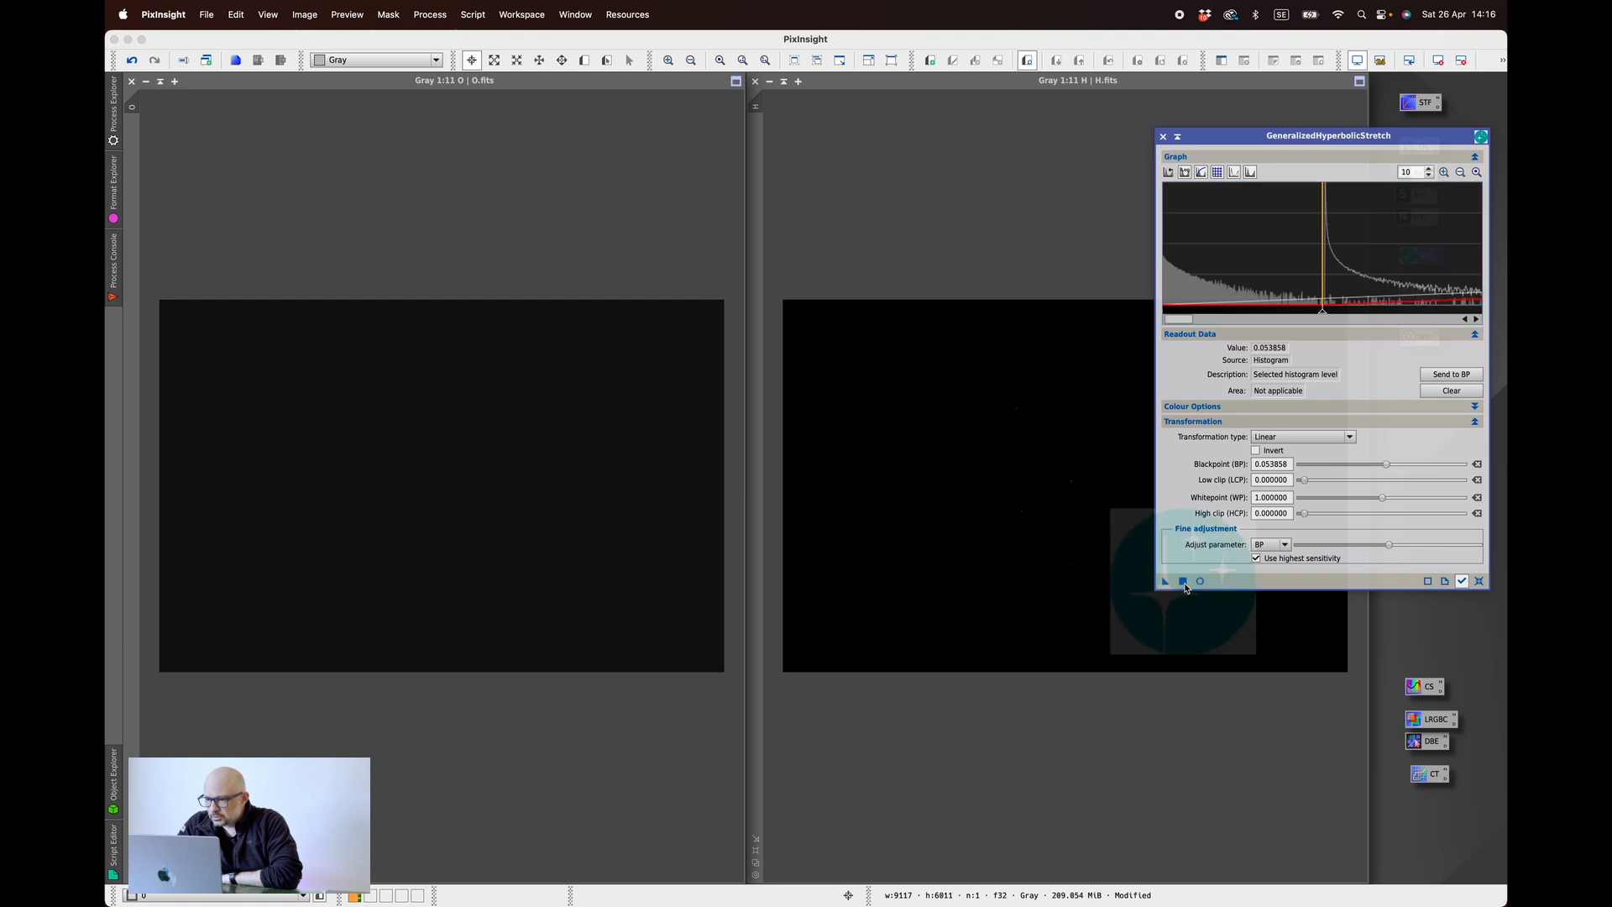
click(1479, 581)
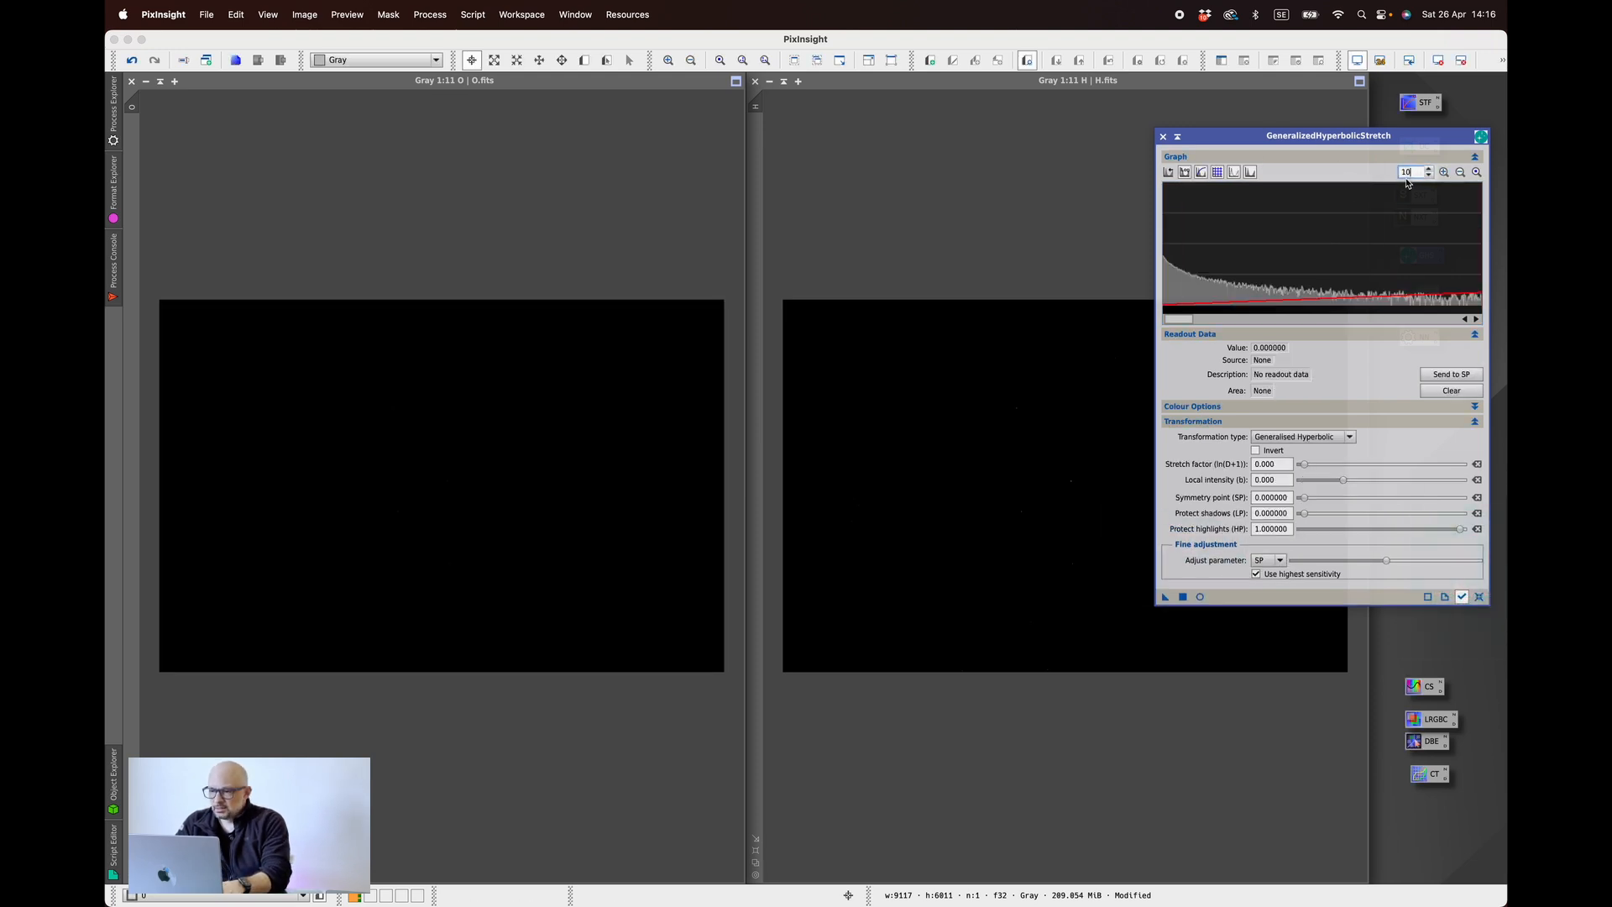
- Set the H image's symmetry point to 0.001348 at the histogram peak, using a linear histogram scale magnified to 111
click(1116, 155)
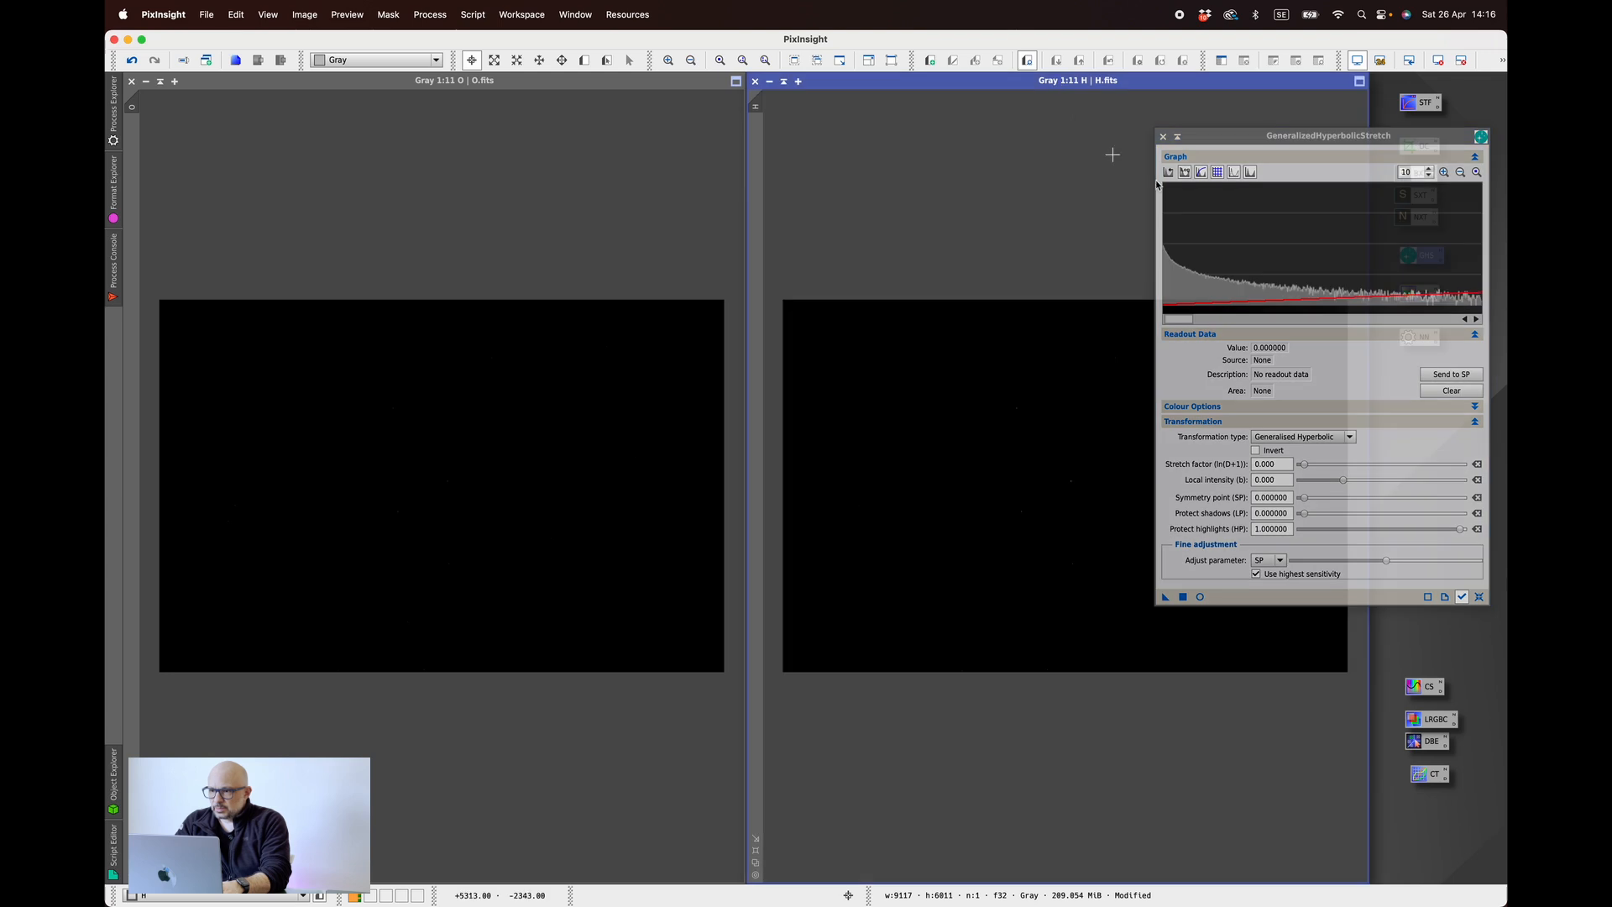
click(1426, 176)
text(00)
key(BackSpace)
key(BackSpace)
key(BackSpace)
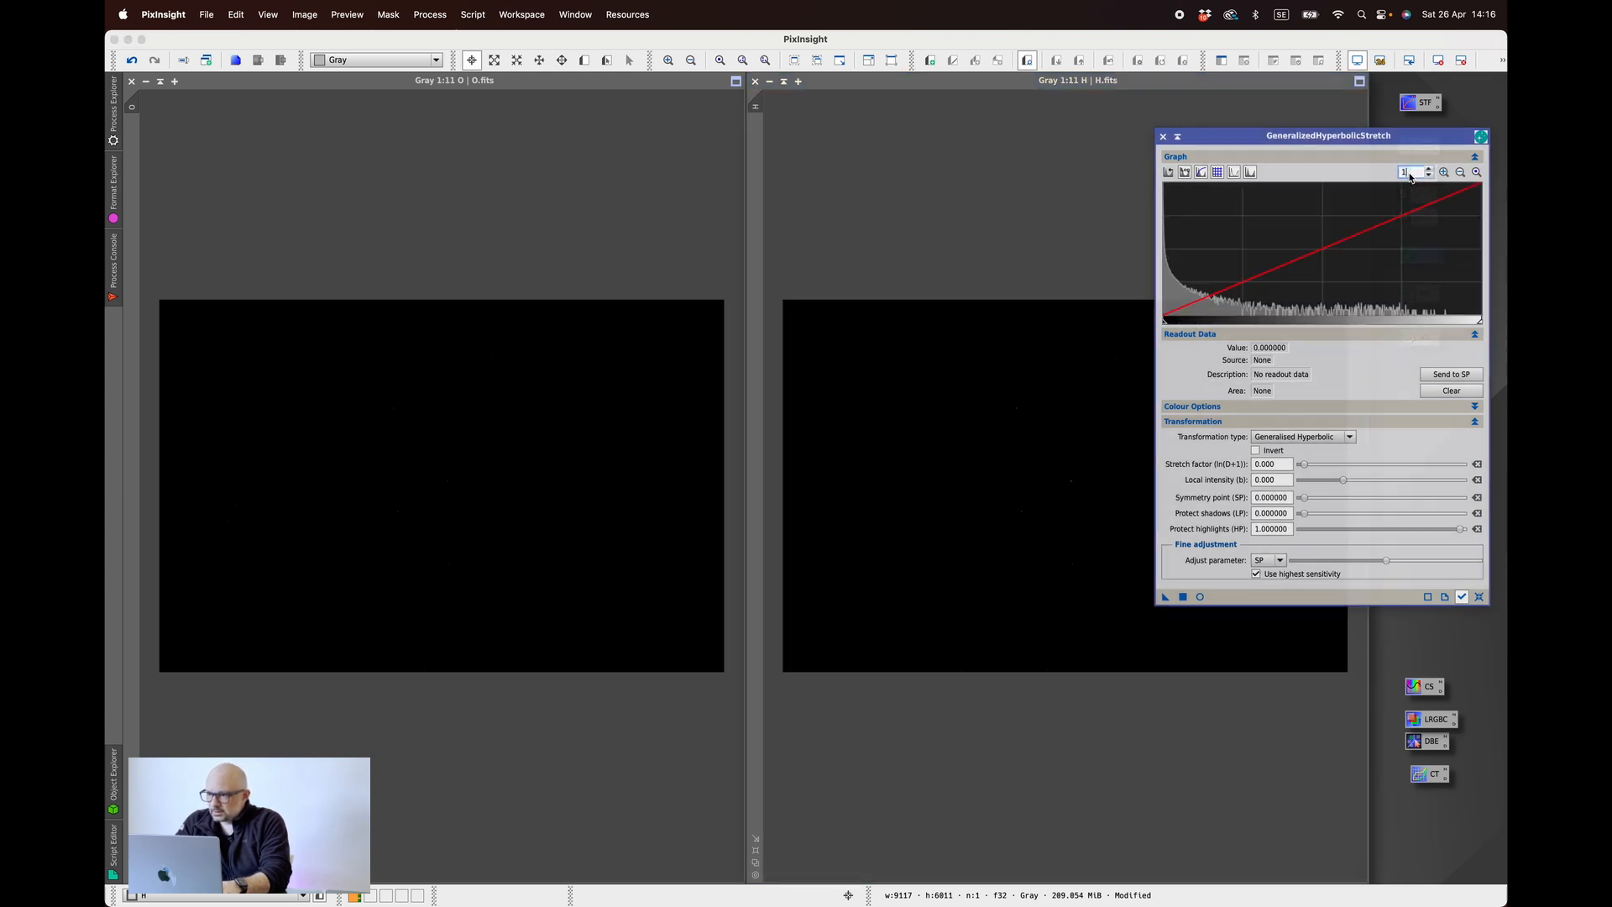
text(11)
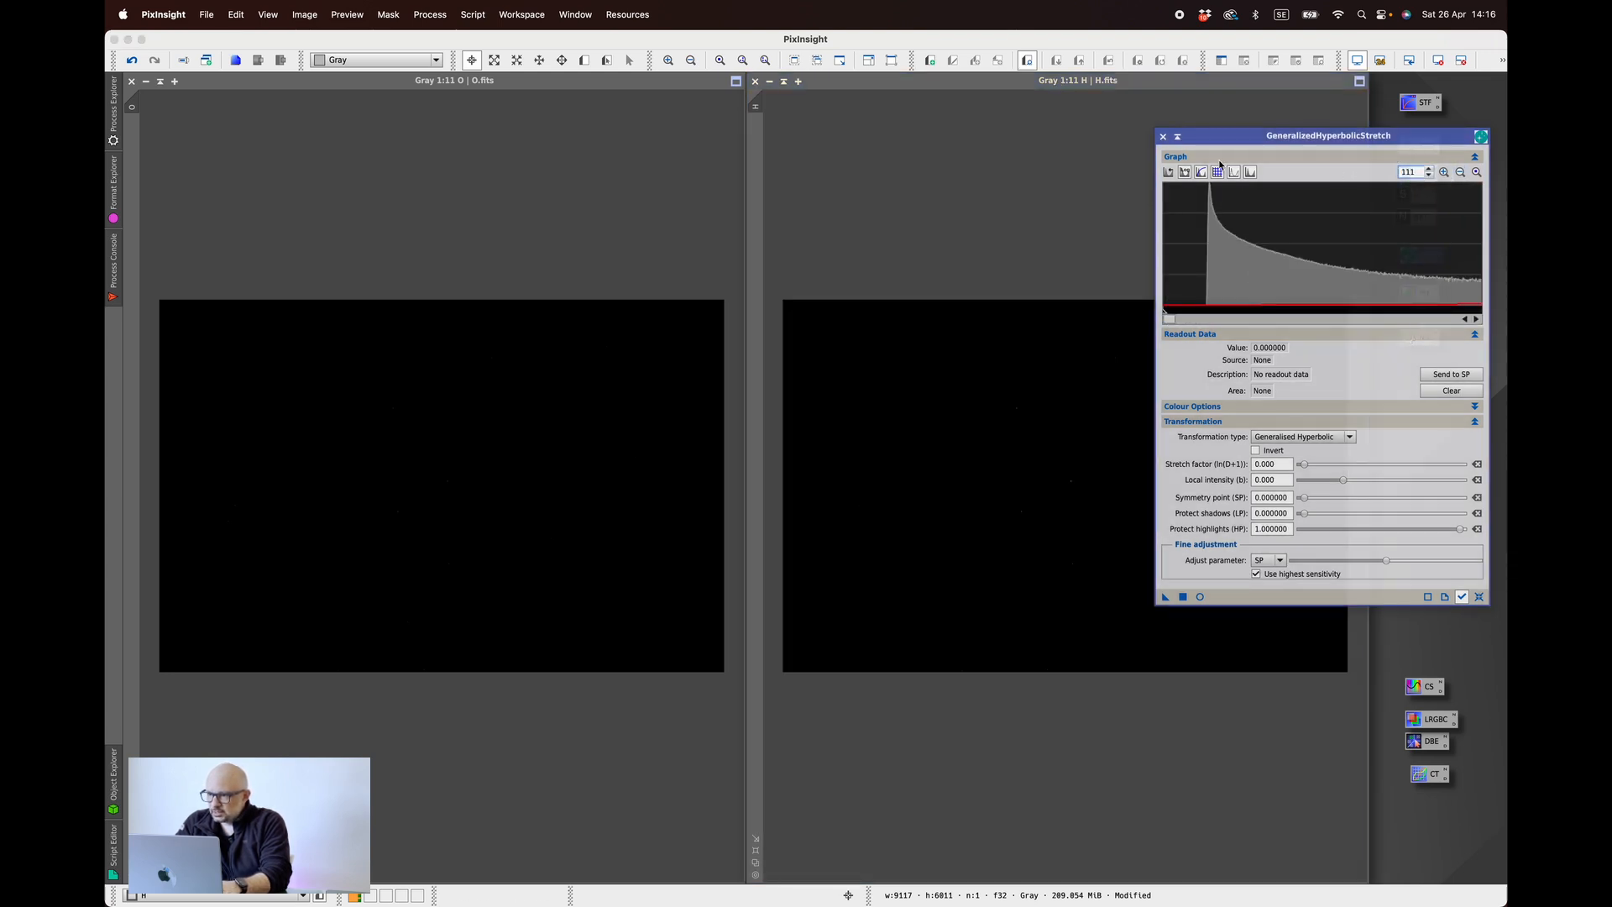
click(1185, 172)
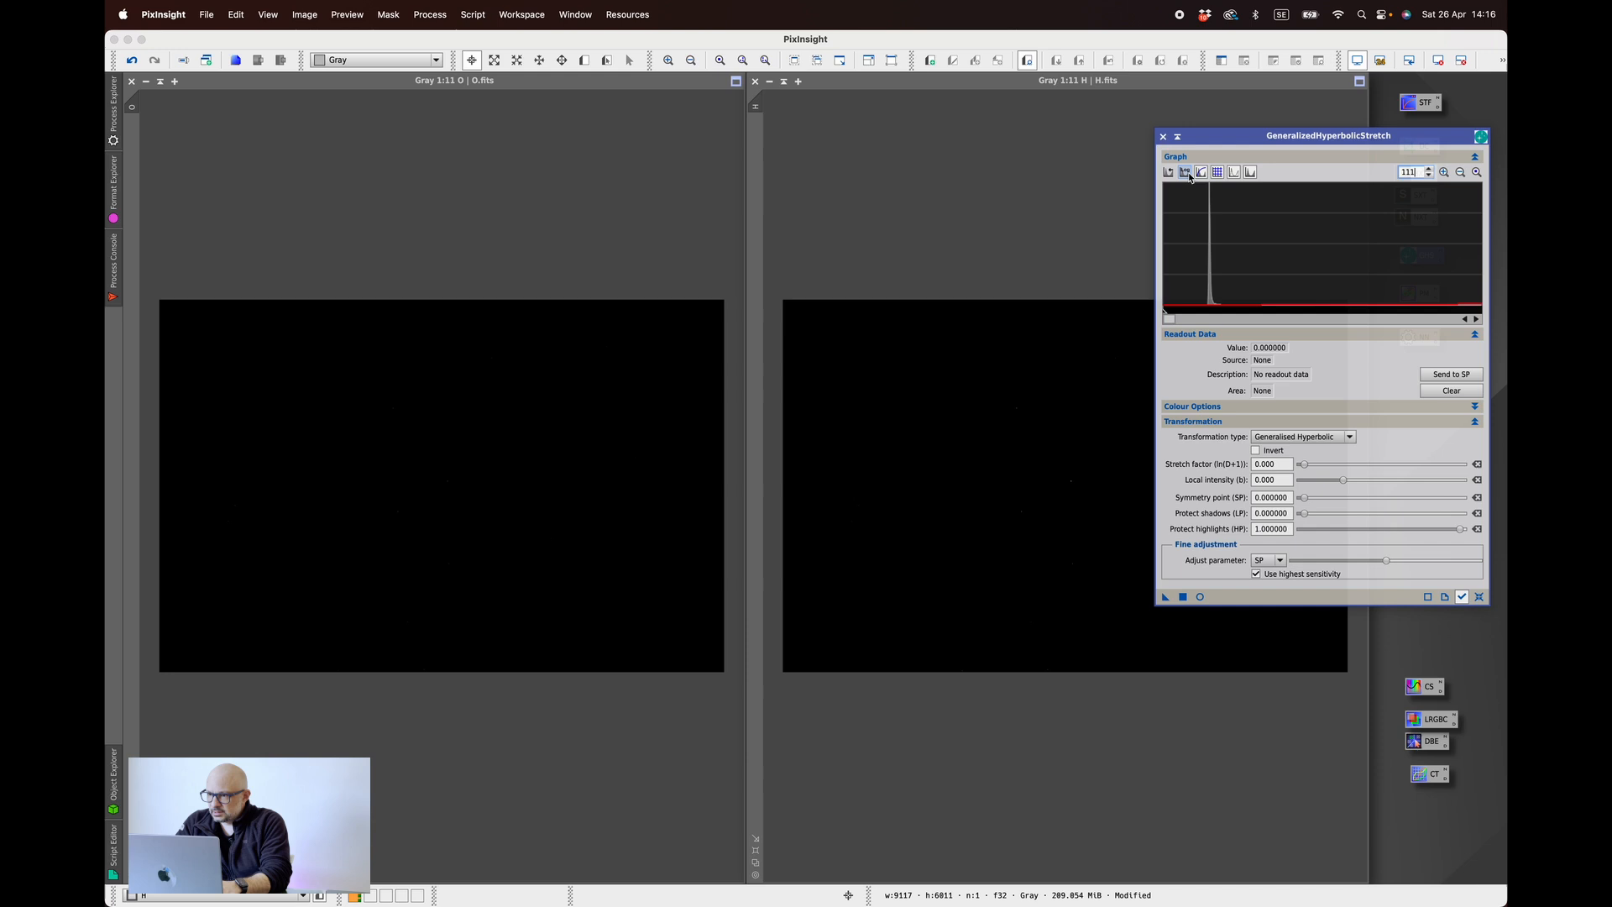
click(1212, 278)
click(1451, 373)
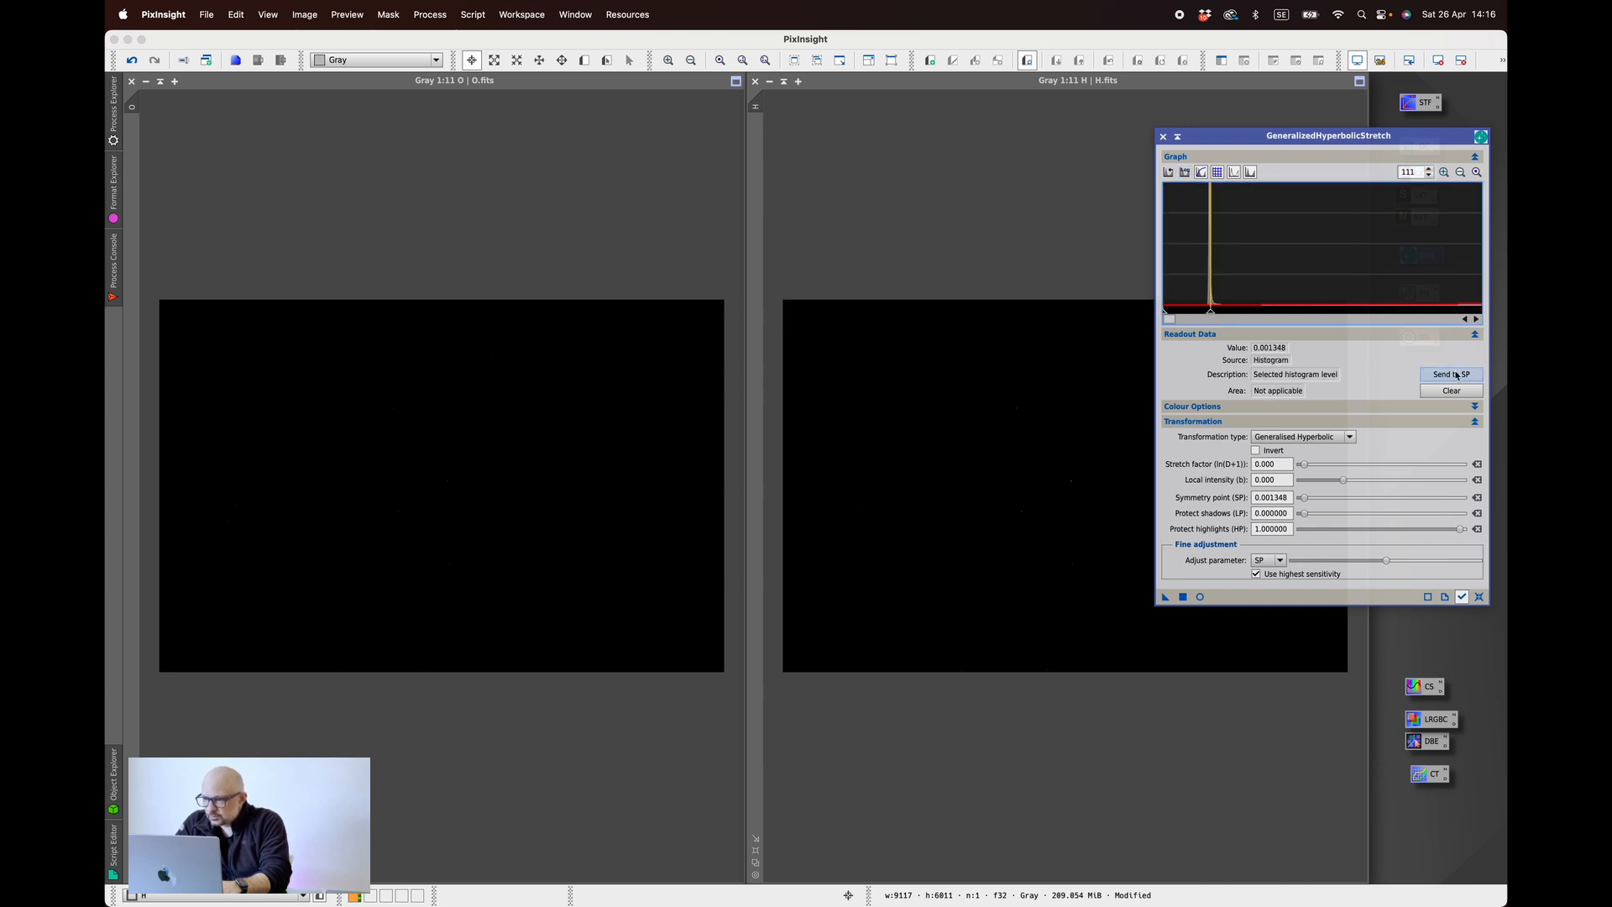
- Show the H stretch in a real-time preview and set the stretch factor to 1.140 and local intensity to 0.530
click(1200, 597)
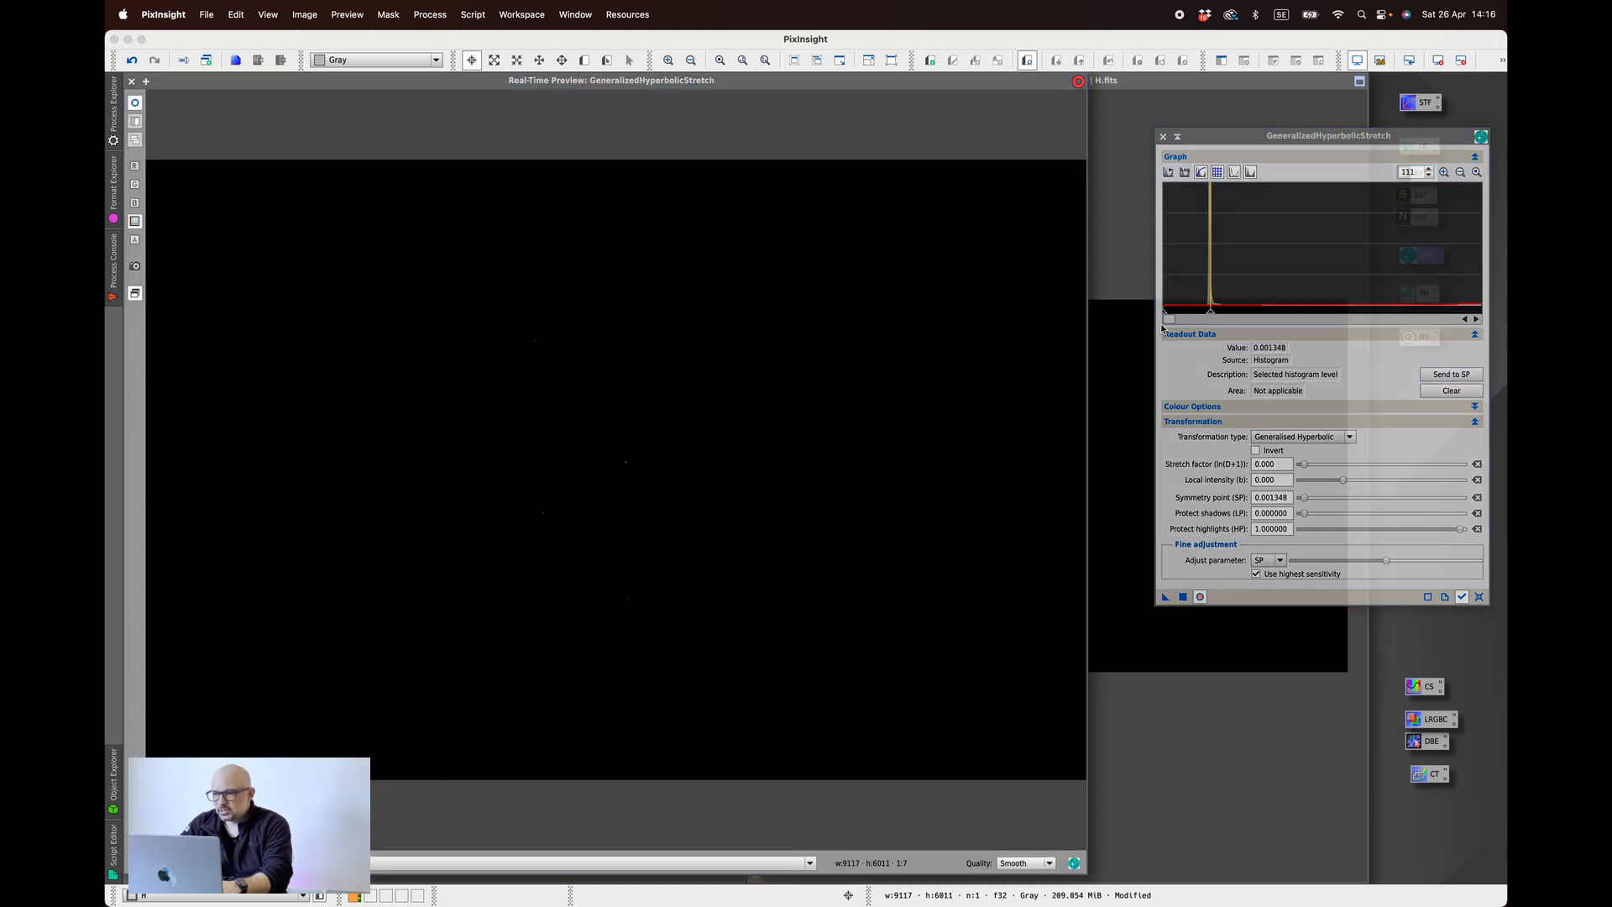
click(1460, 173)
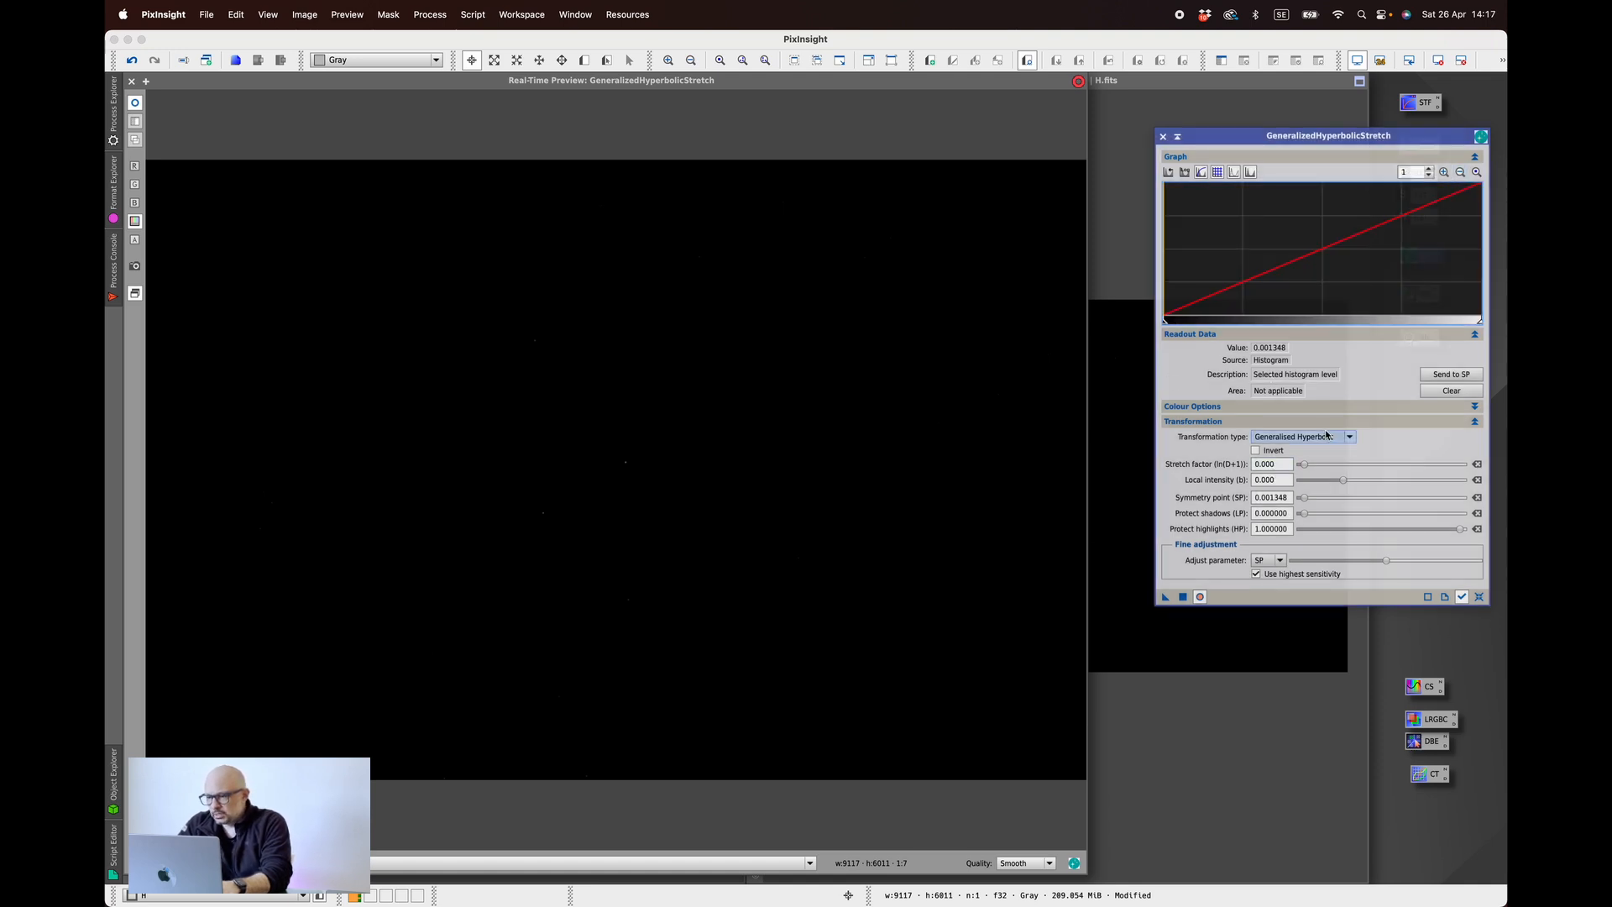
mouse_move(1304, 466)
mouse_down()
mouse_move(1394, 458)
mouse_move(1311, 466)
mouse_up()
drag(1311, 466, 1314, 465)
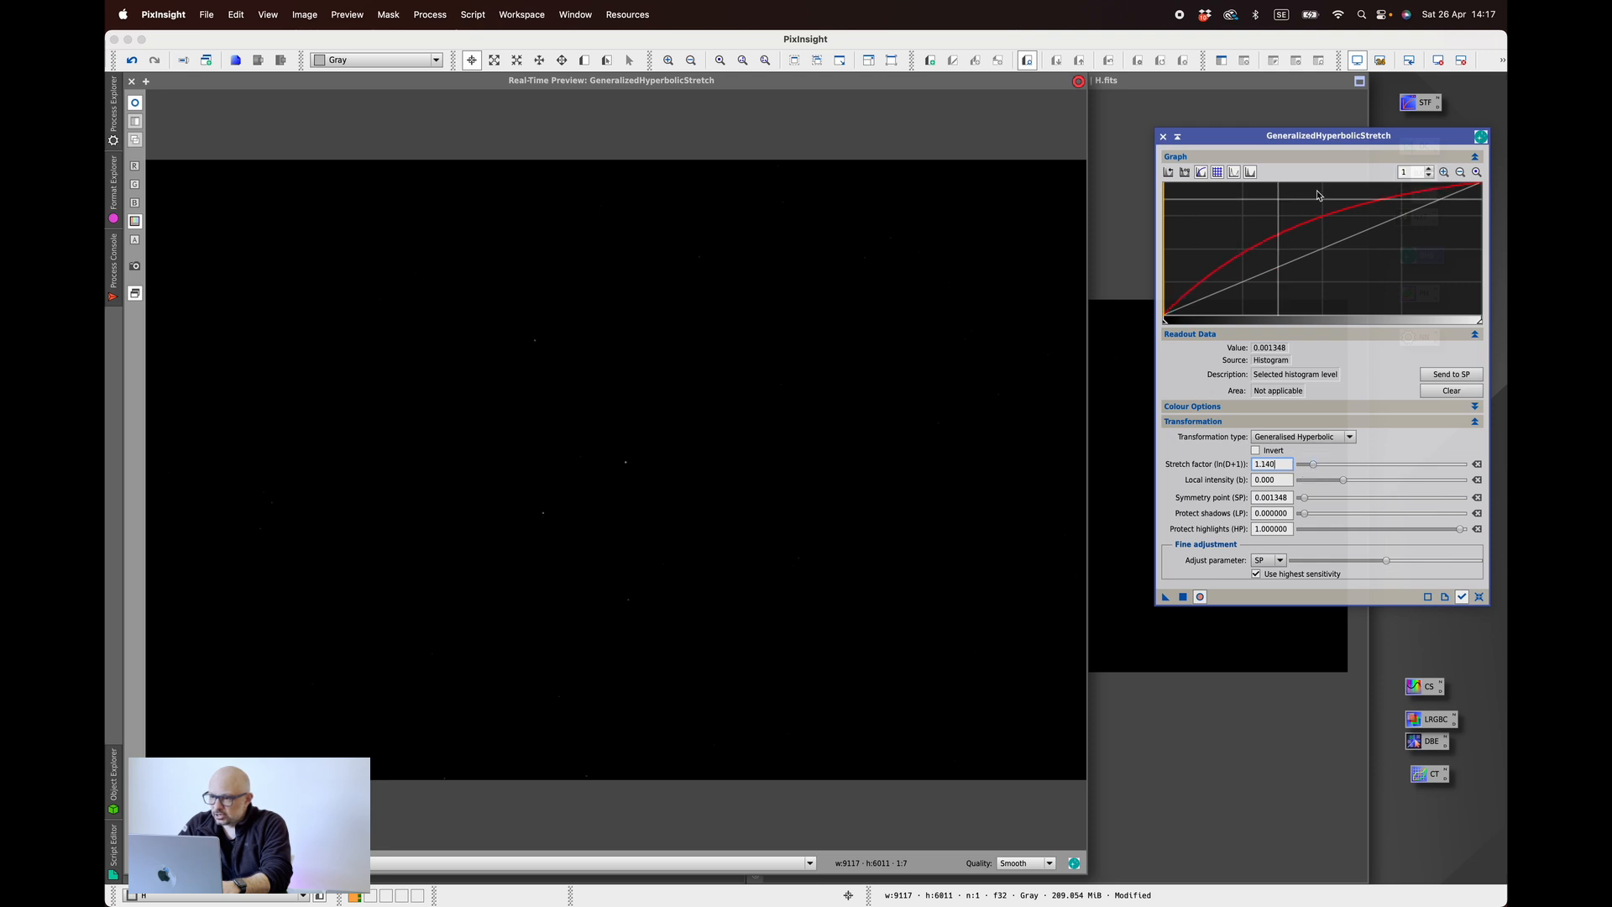
click(1344, 480)
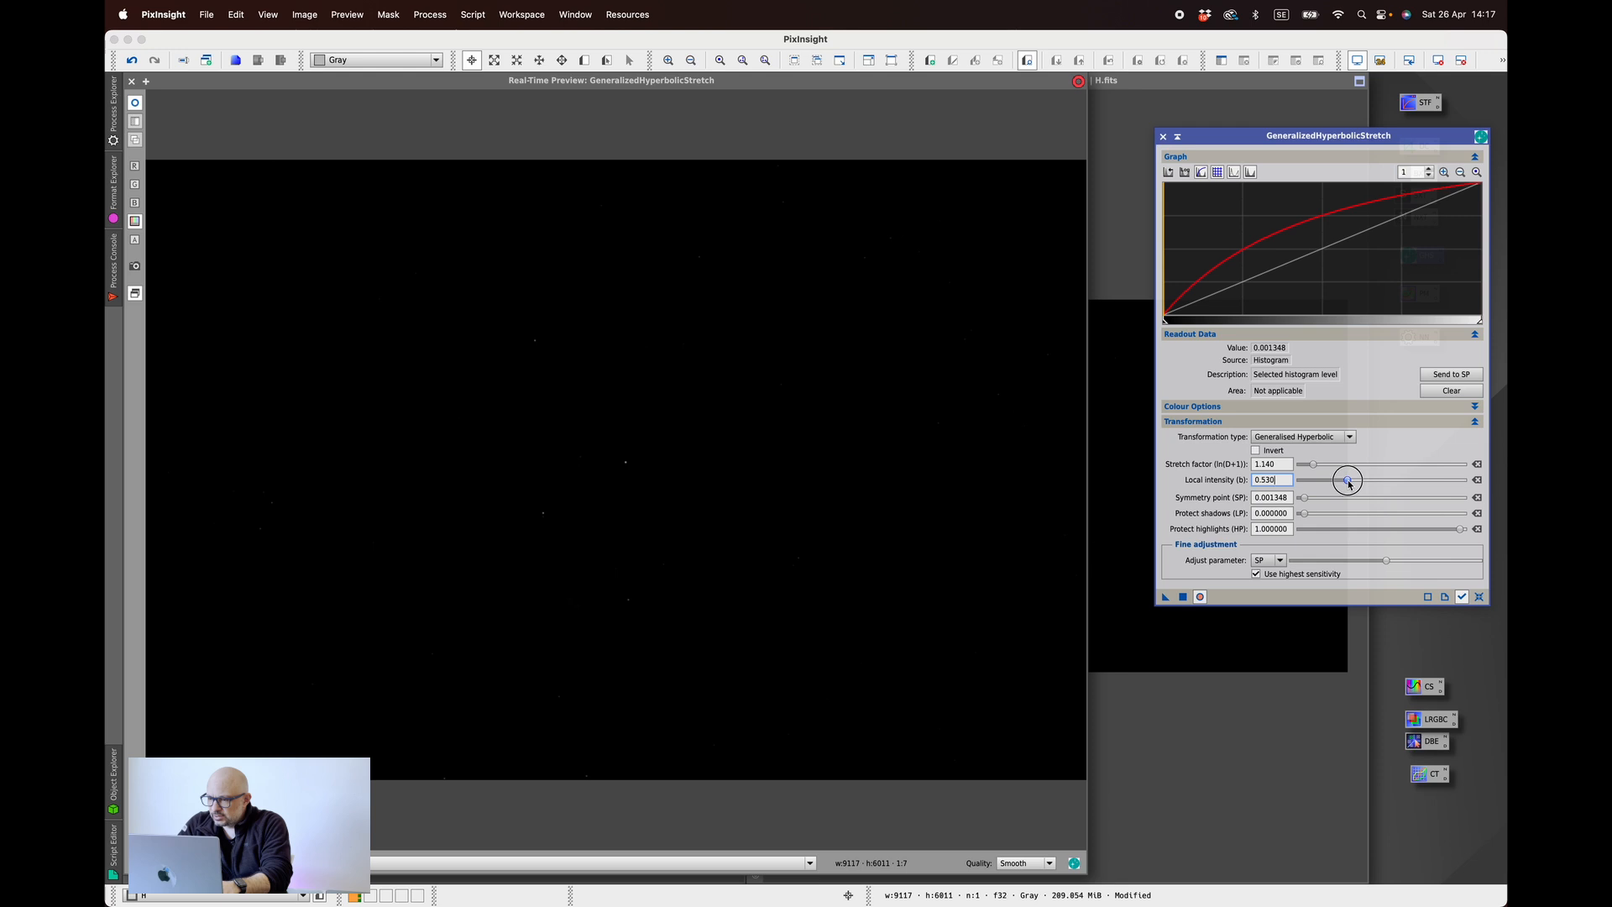
drag(1348, 482, 1342, 484)
click(1349, 480)
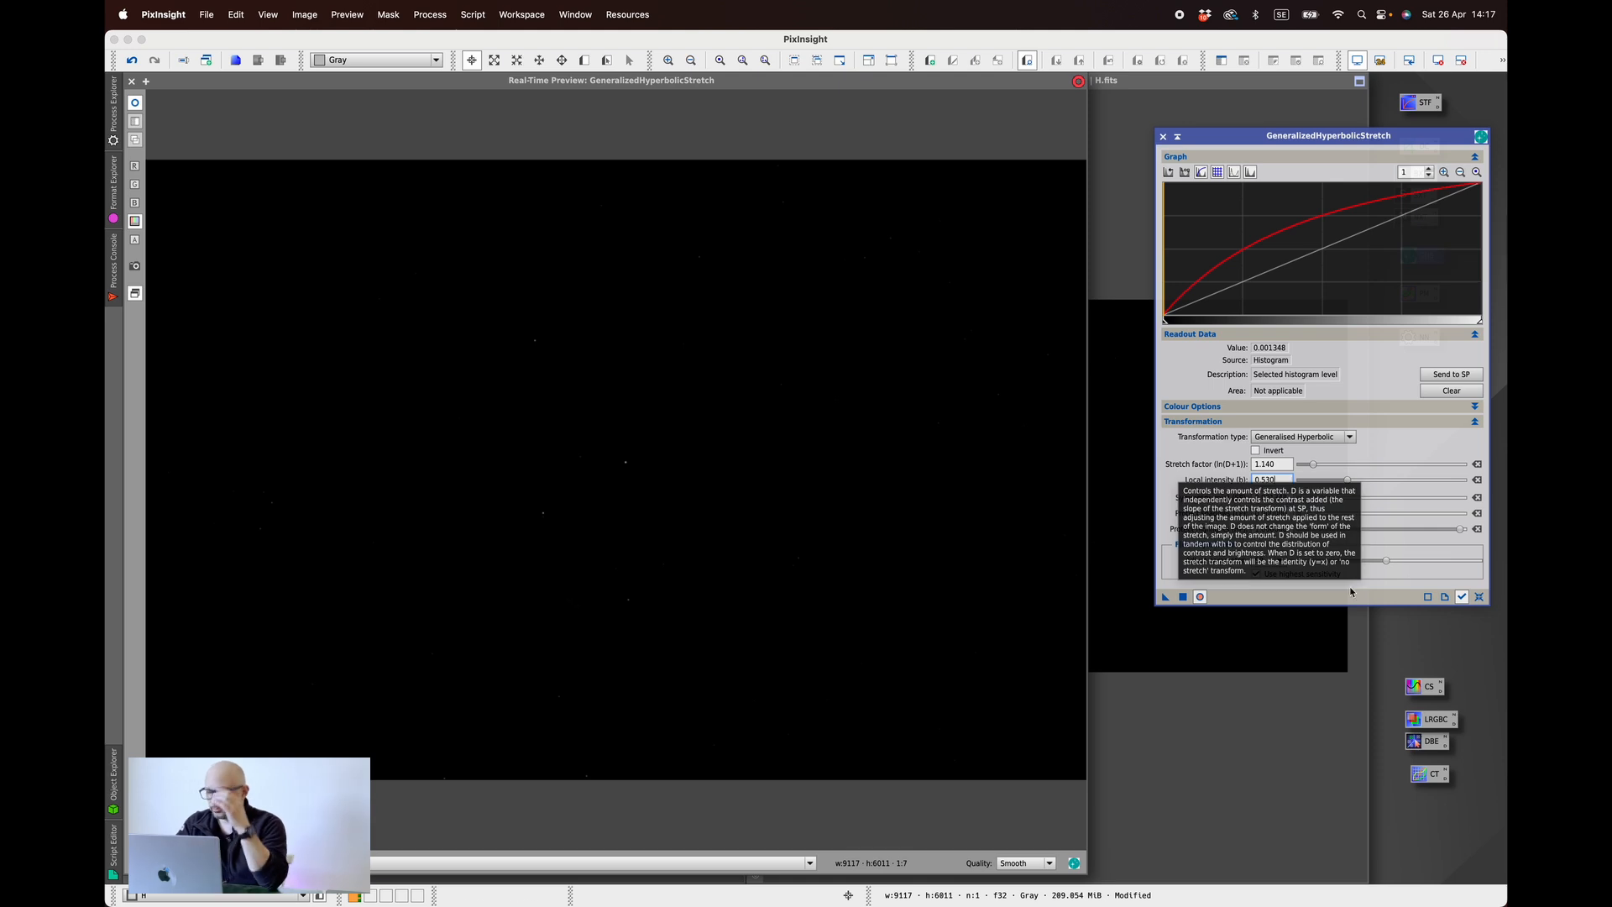
- Apply the stretch to the H image five times in succession and reset the parameters with a logarithmic histogram shown
click(1183, 597)
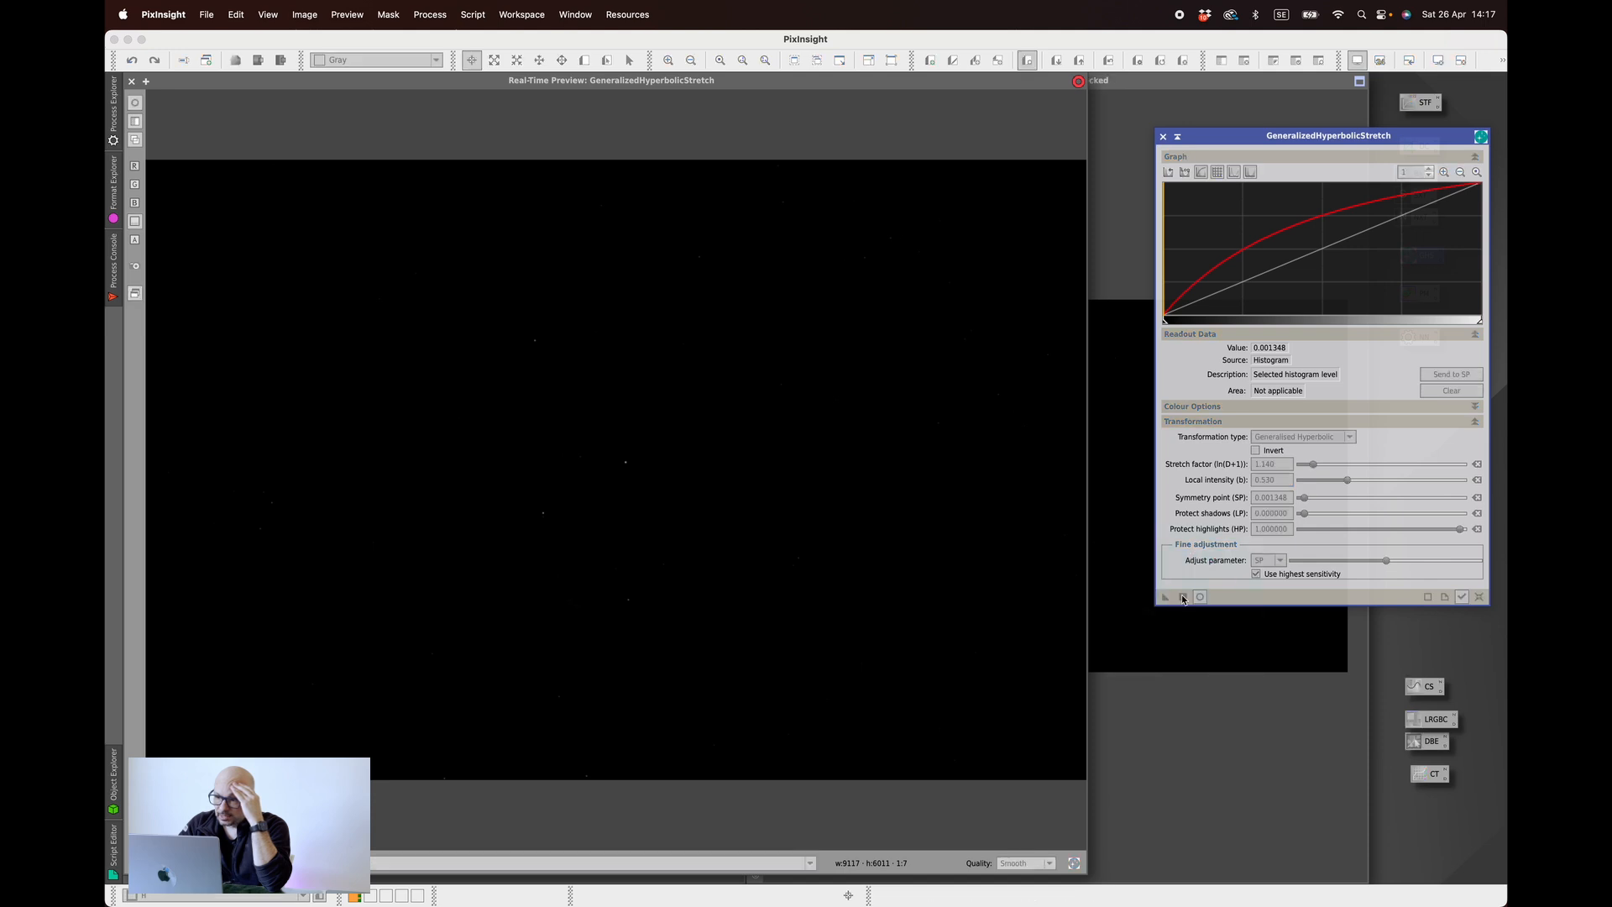
click(1183, 598)
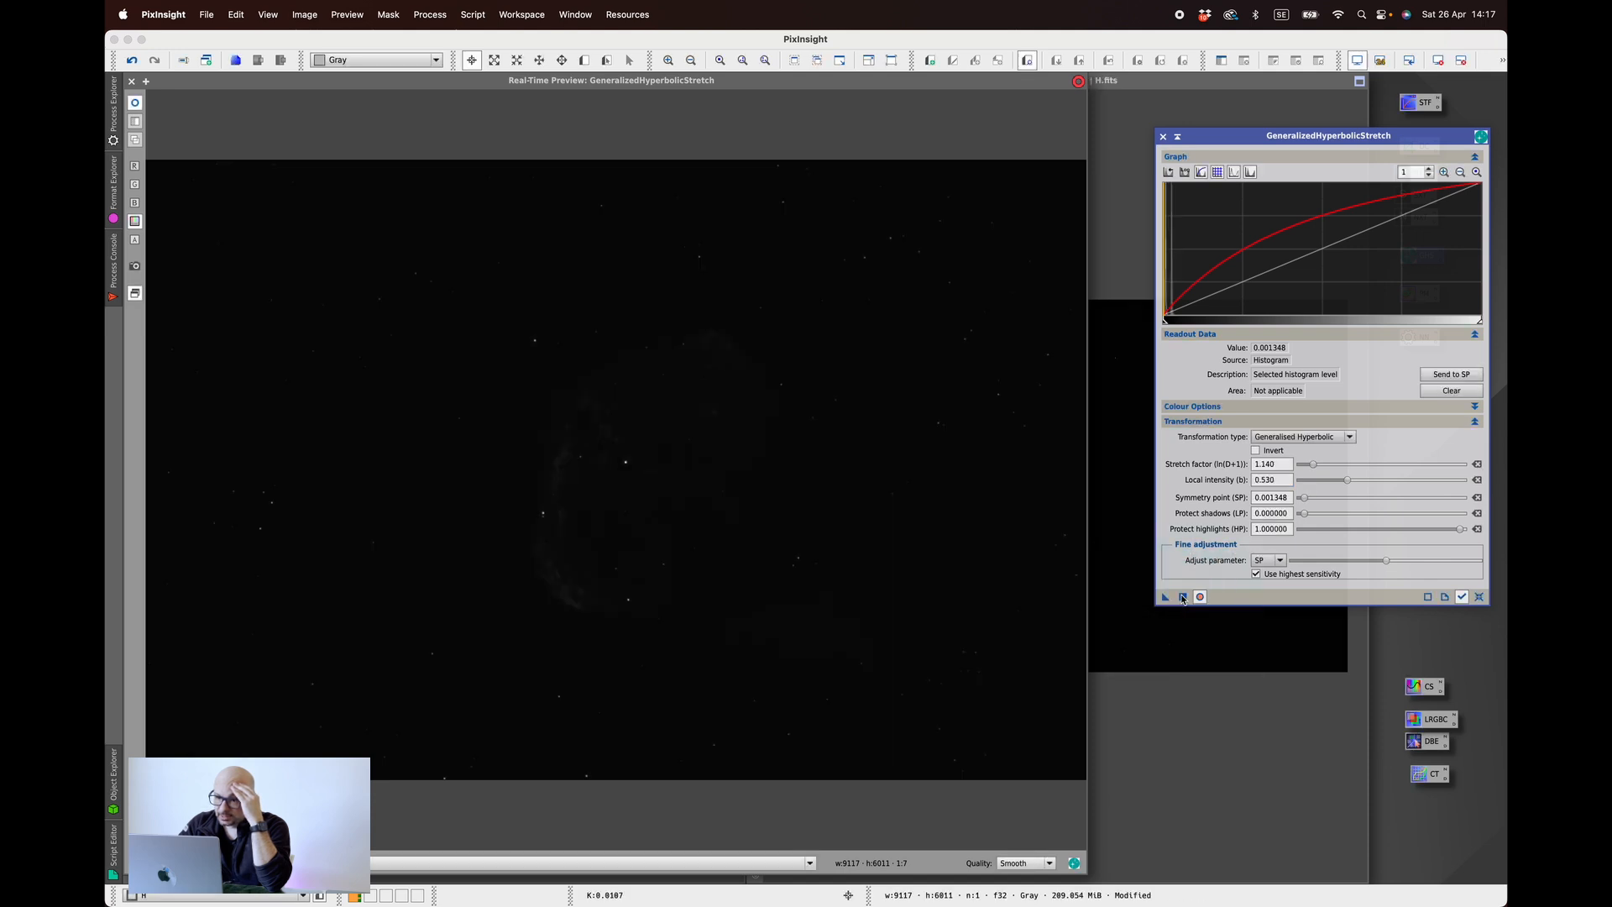
click(1183, 597)
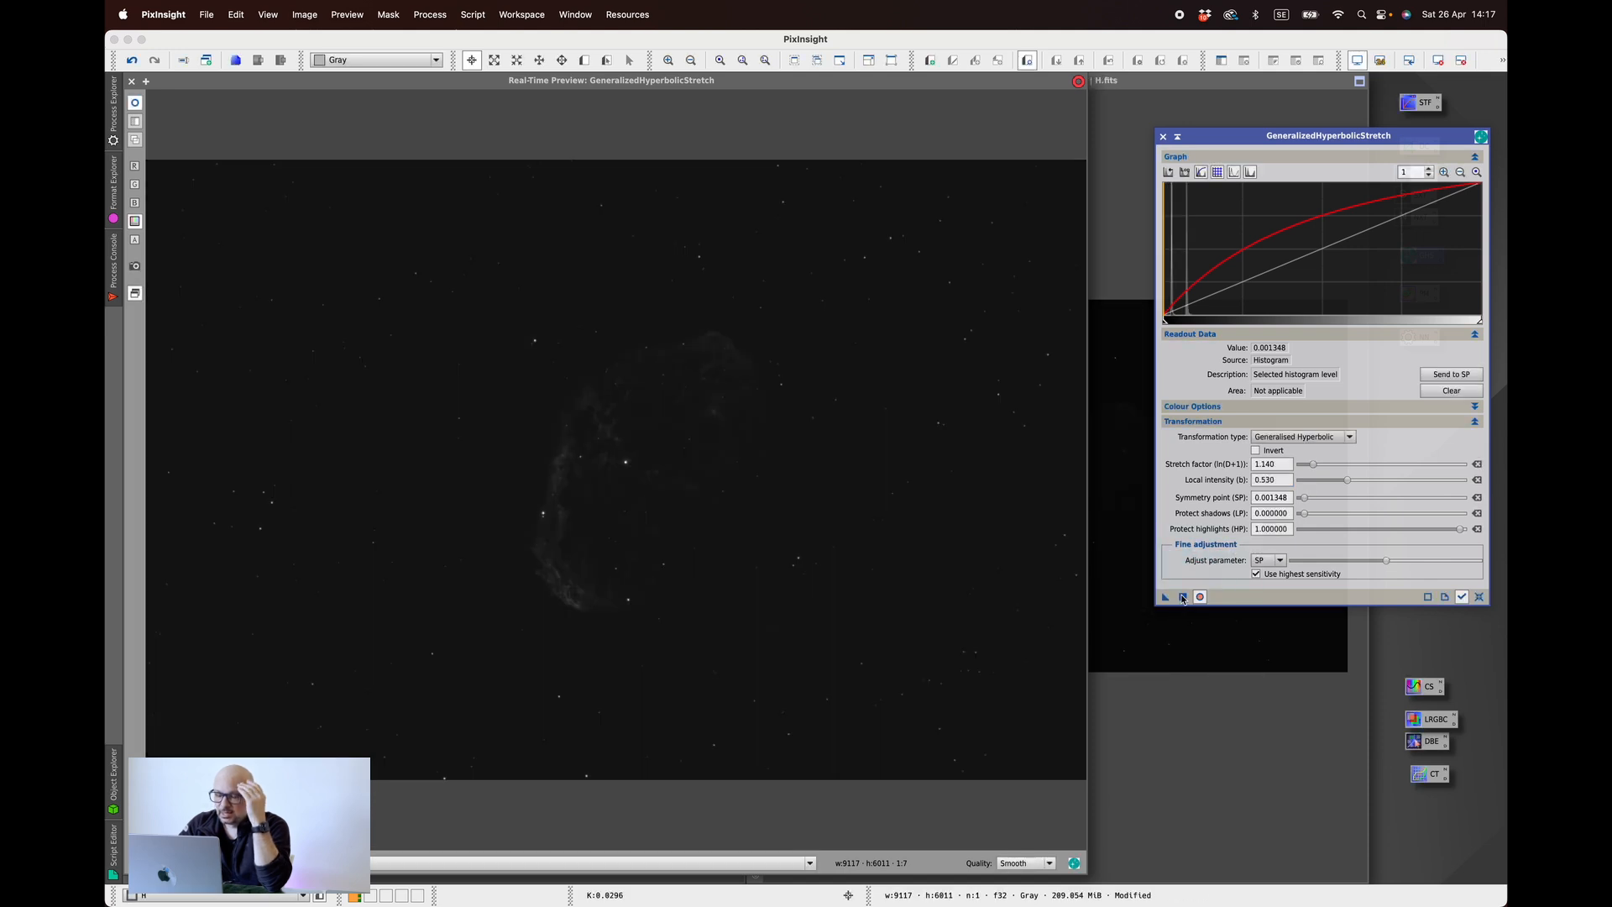
click(1183, 597)
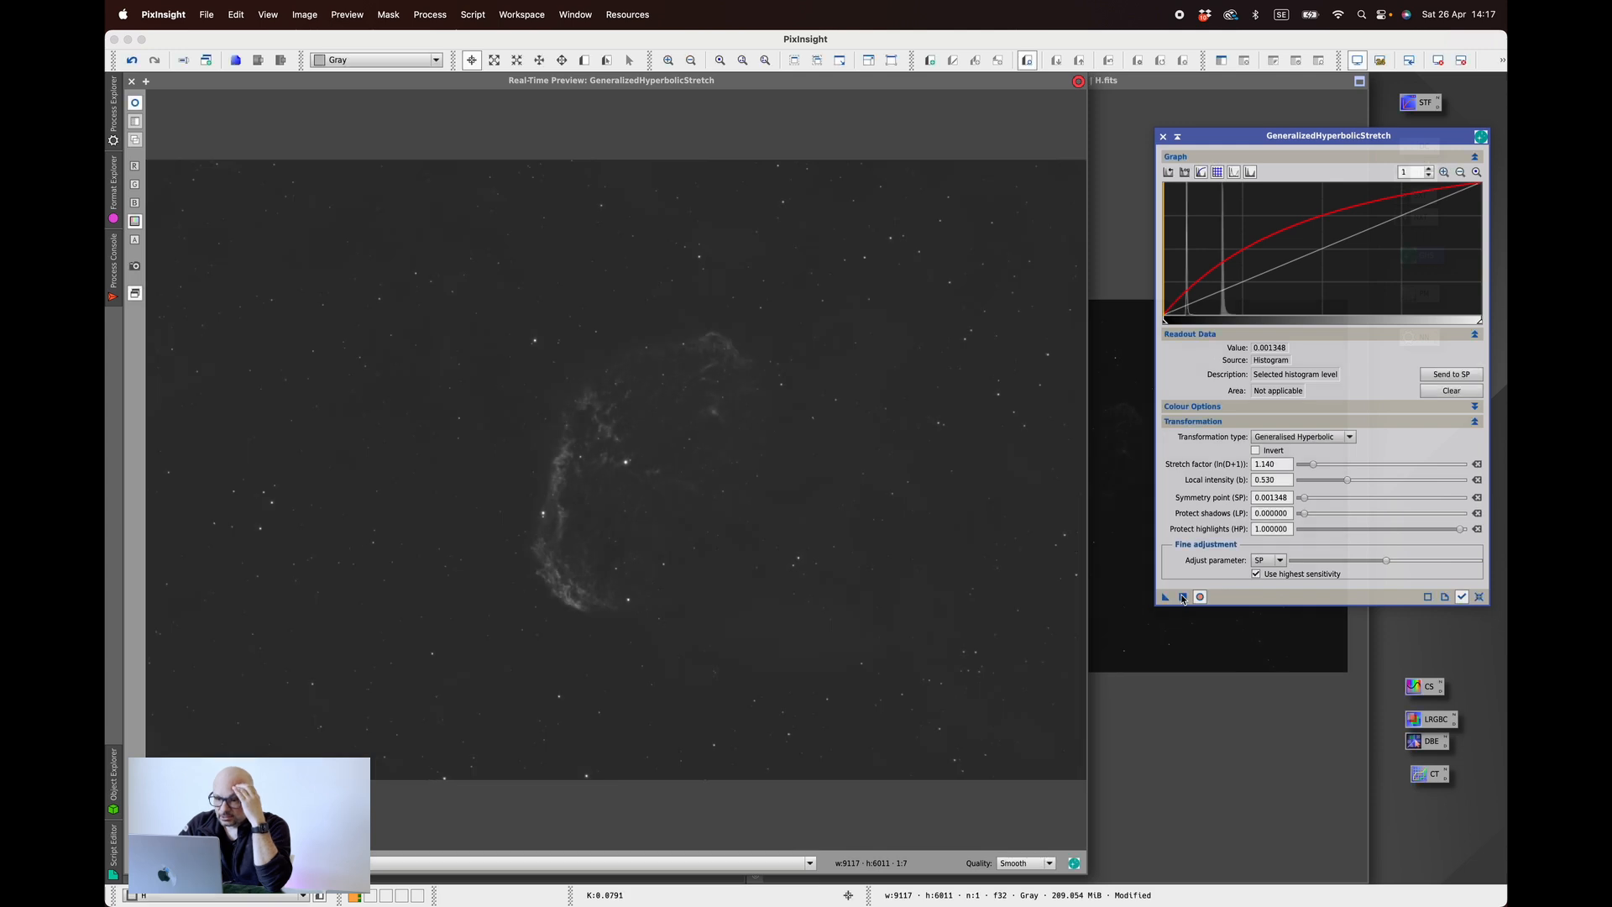
click(1183, 597)
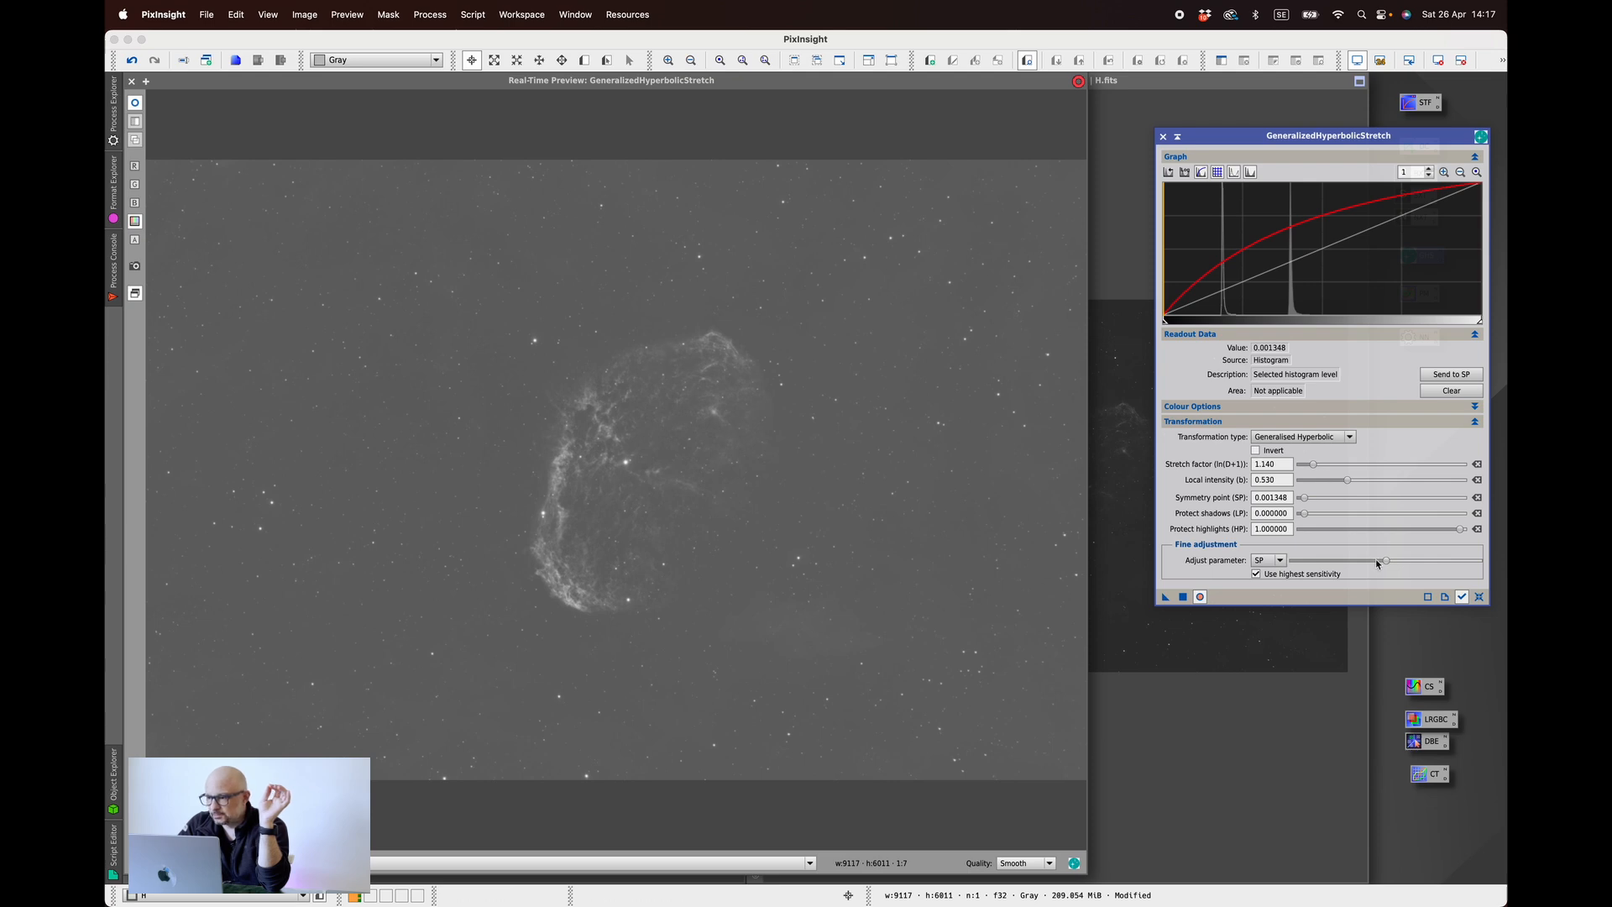
click(1479, 597)
click(1184, 172)
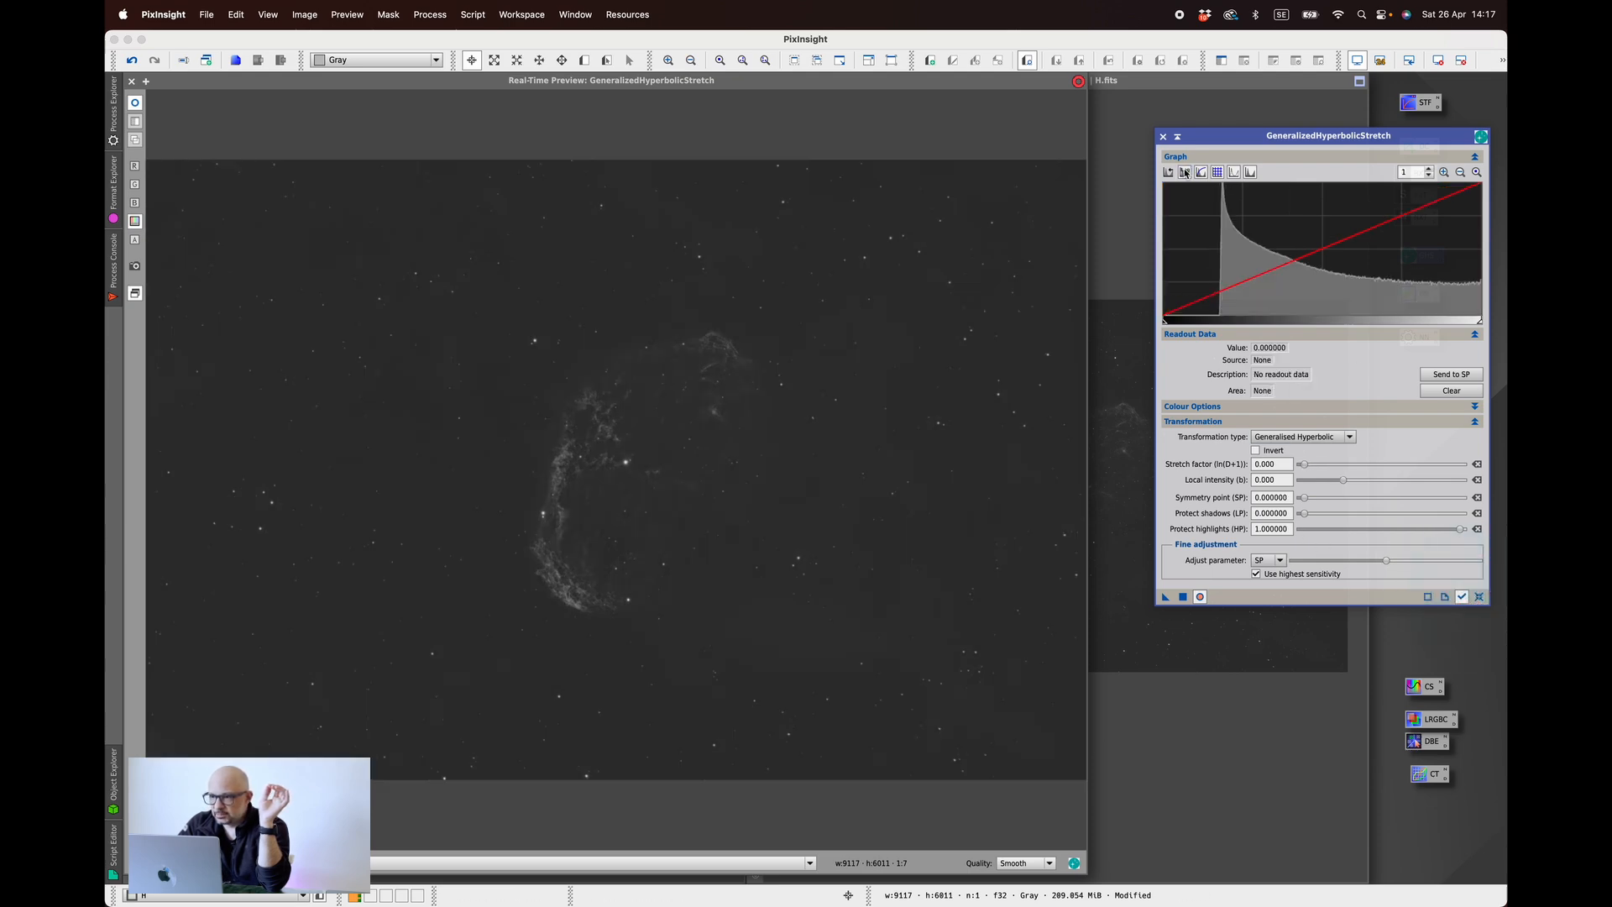
- Apply a Linear transformation with blackpoint 0.171306, picked from the histogram, to the H image and reset the parameters
click(1218, 248)
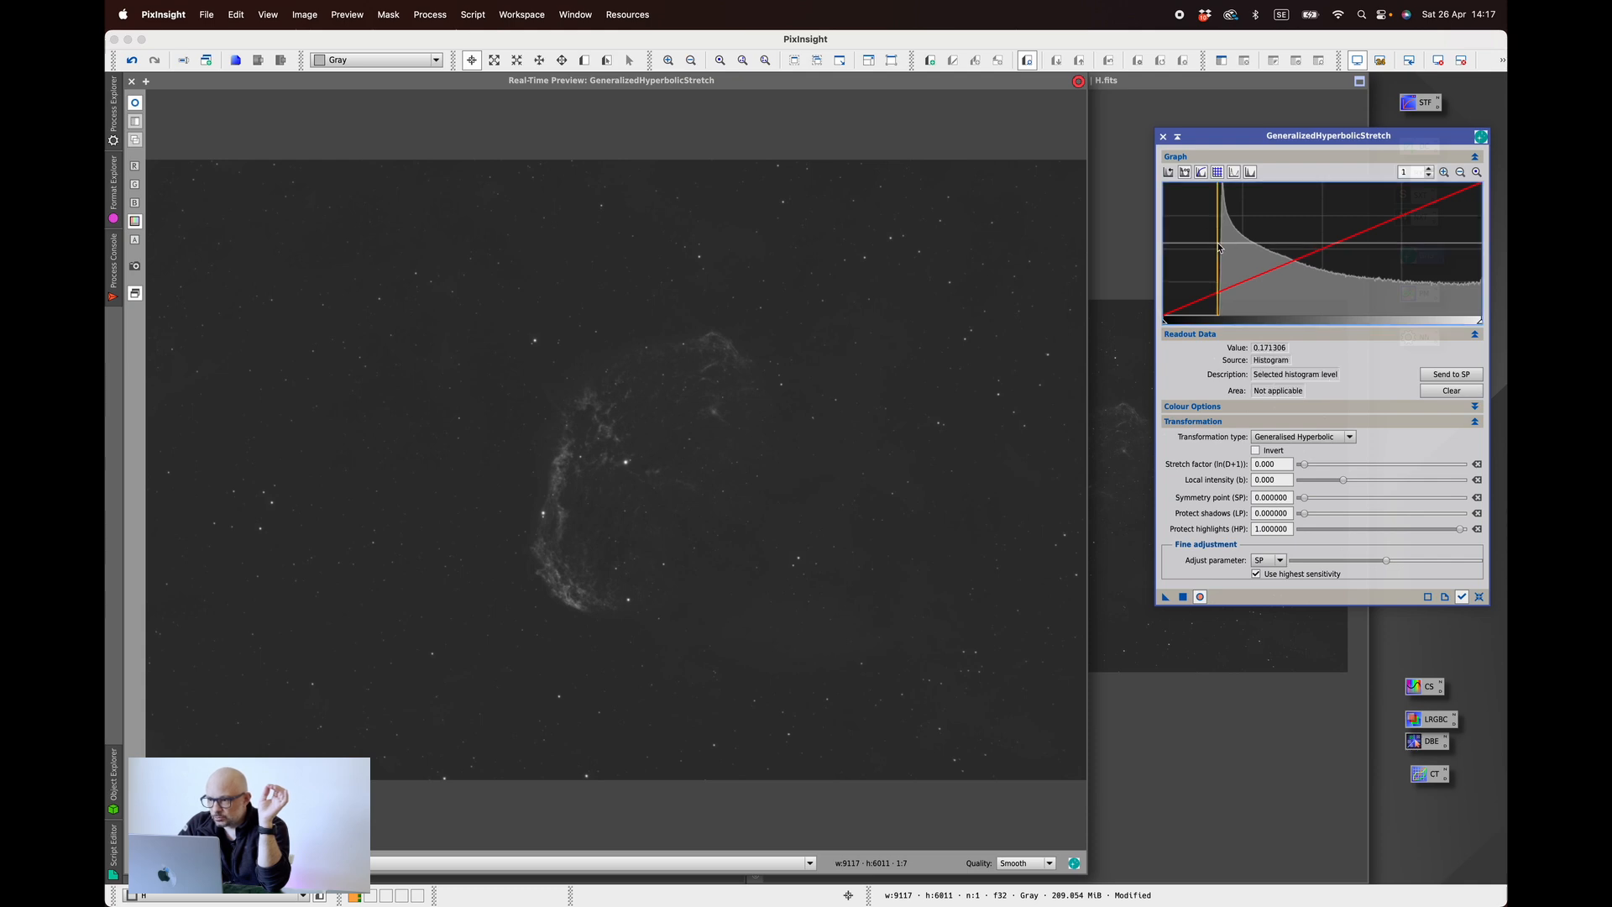
click(1314, 437)
click(1299, 497)
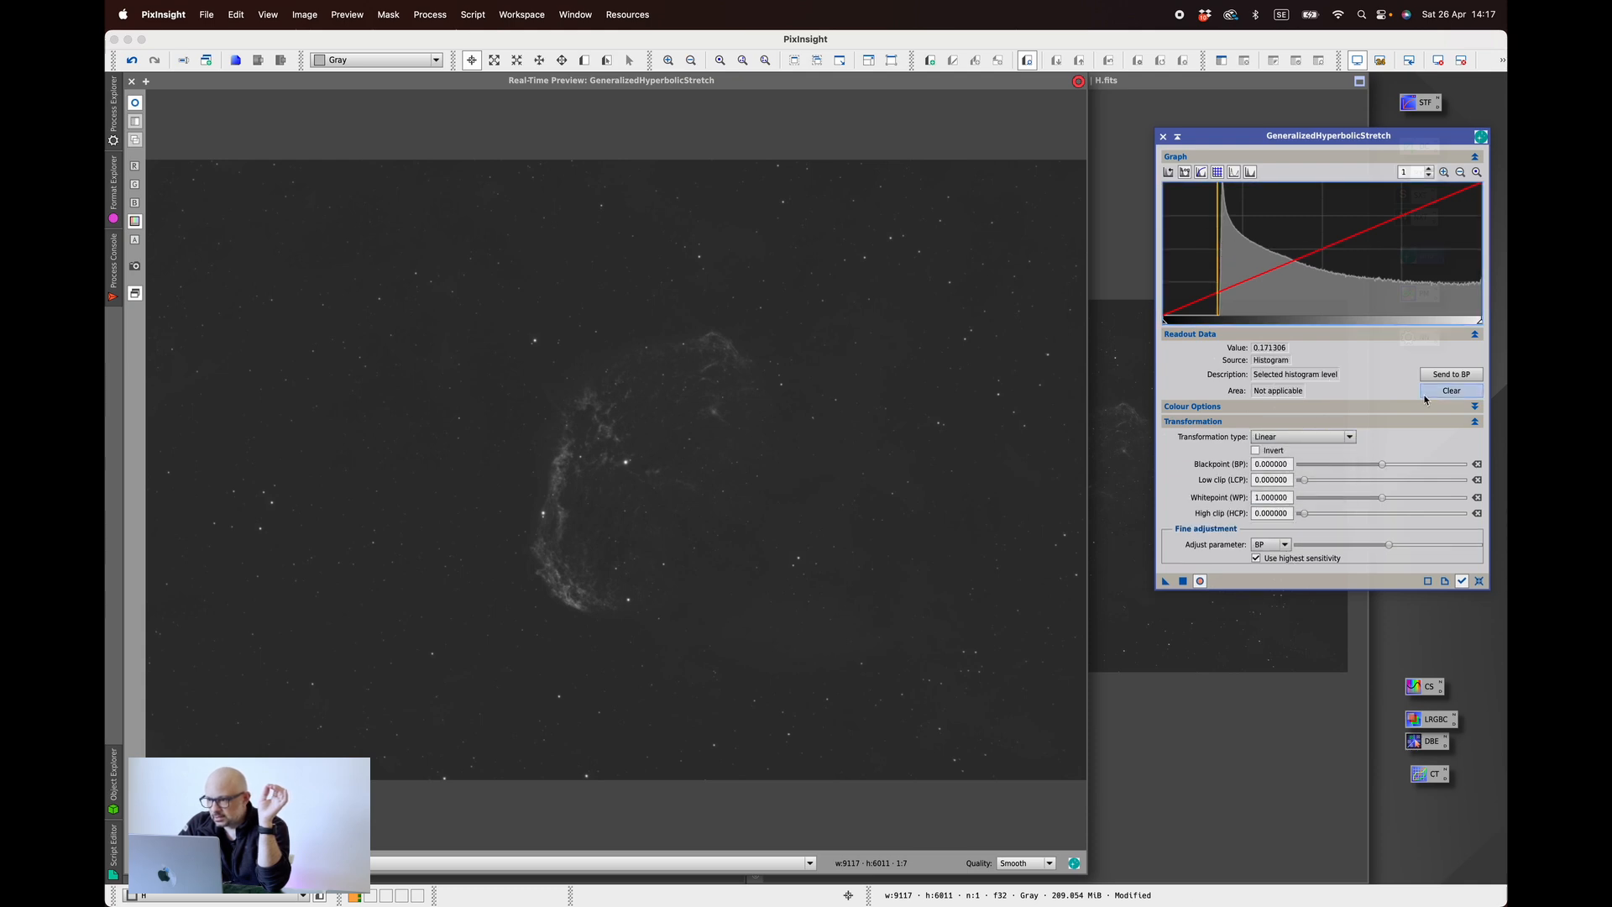
click(1451, 375)
click(1183, 581)
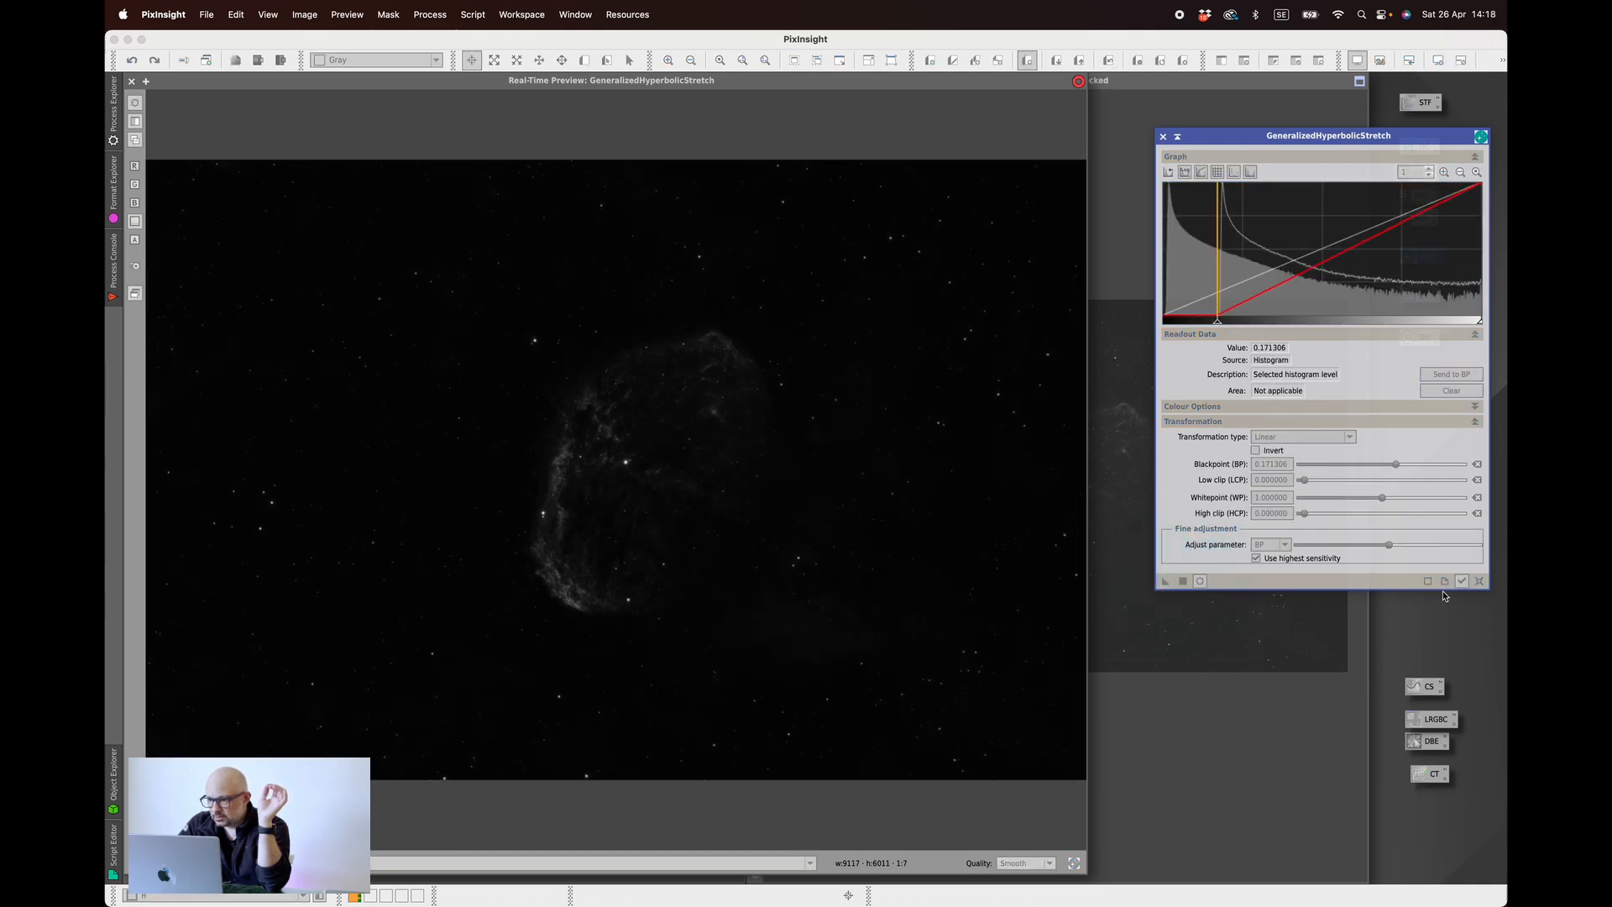
- Stretch the H image with symmetry point 0.023555 picked from the linear histogram, stretch factor 0.880, local intensity 0.450 and highlight protection 0.540
click(1183, 171)
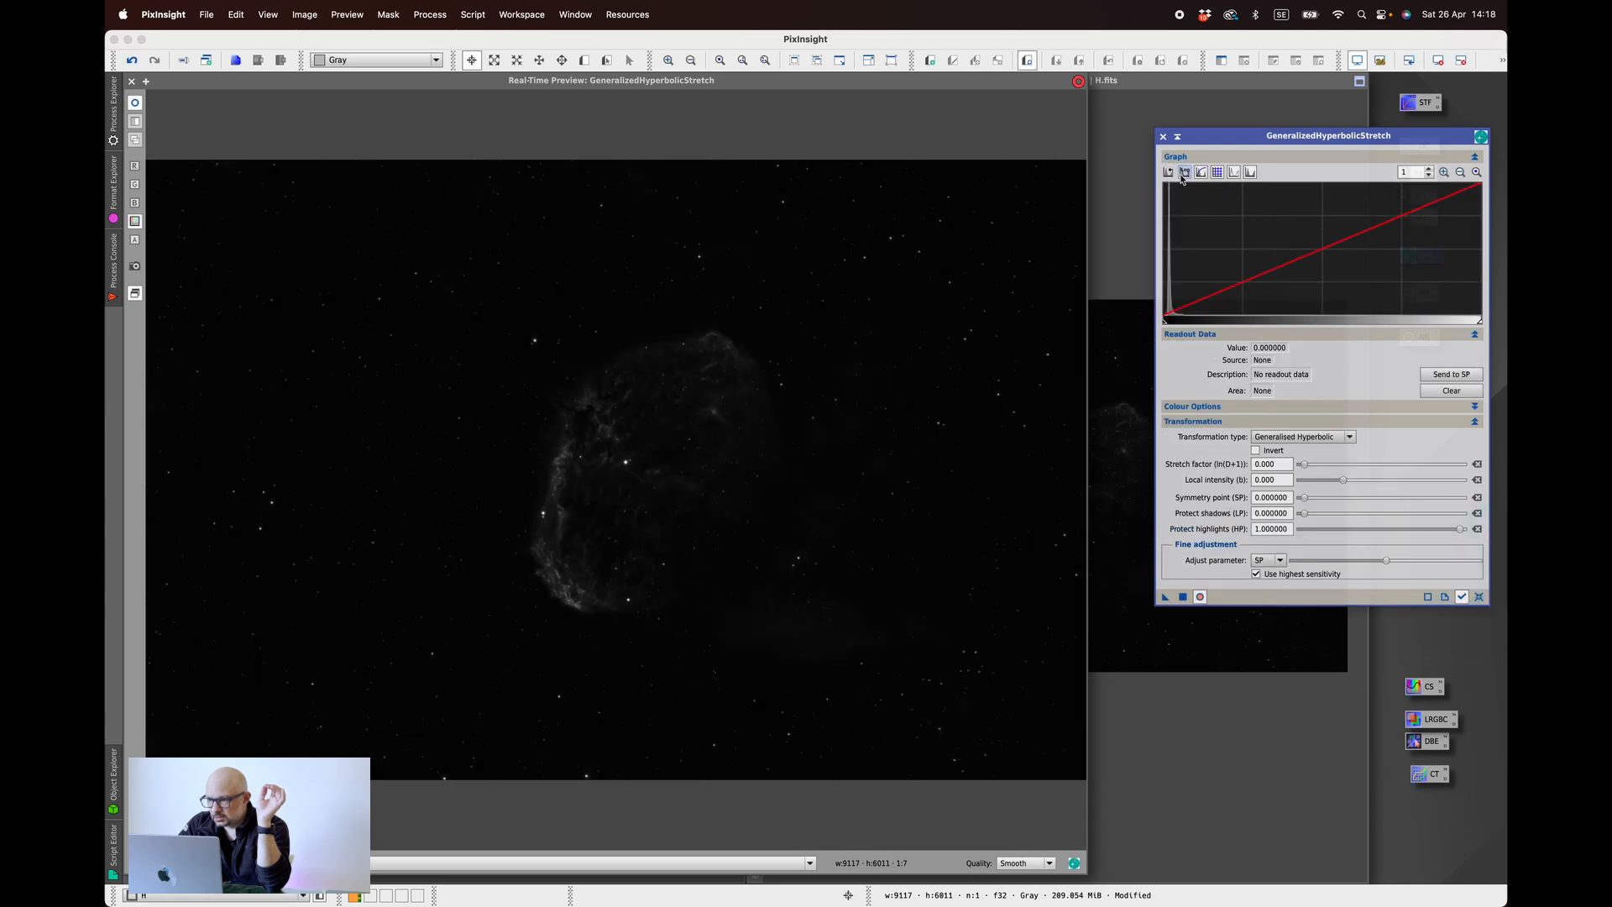
click(1172, 250)
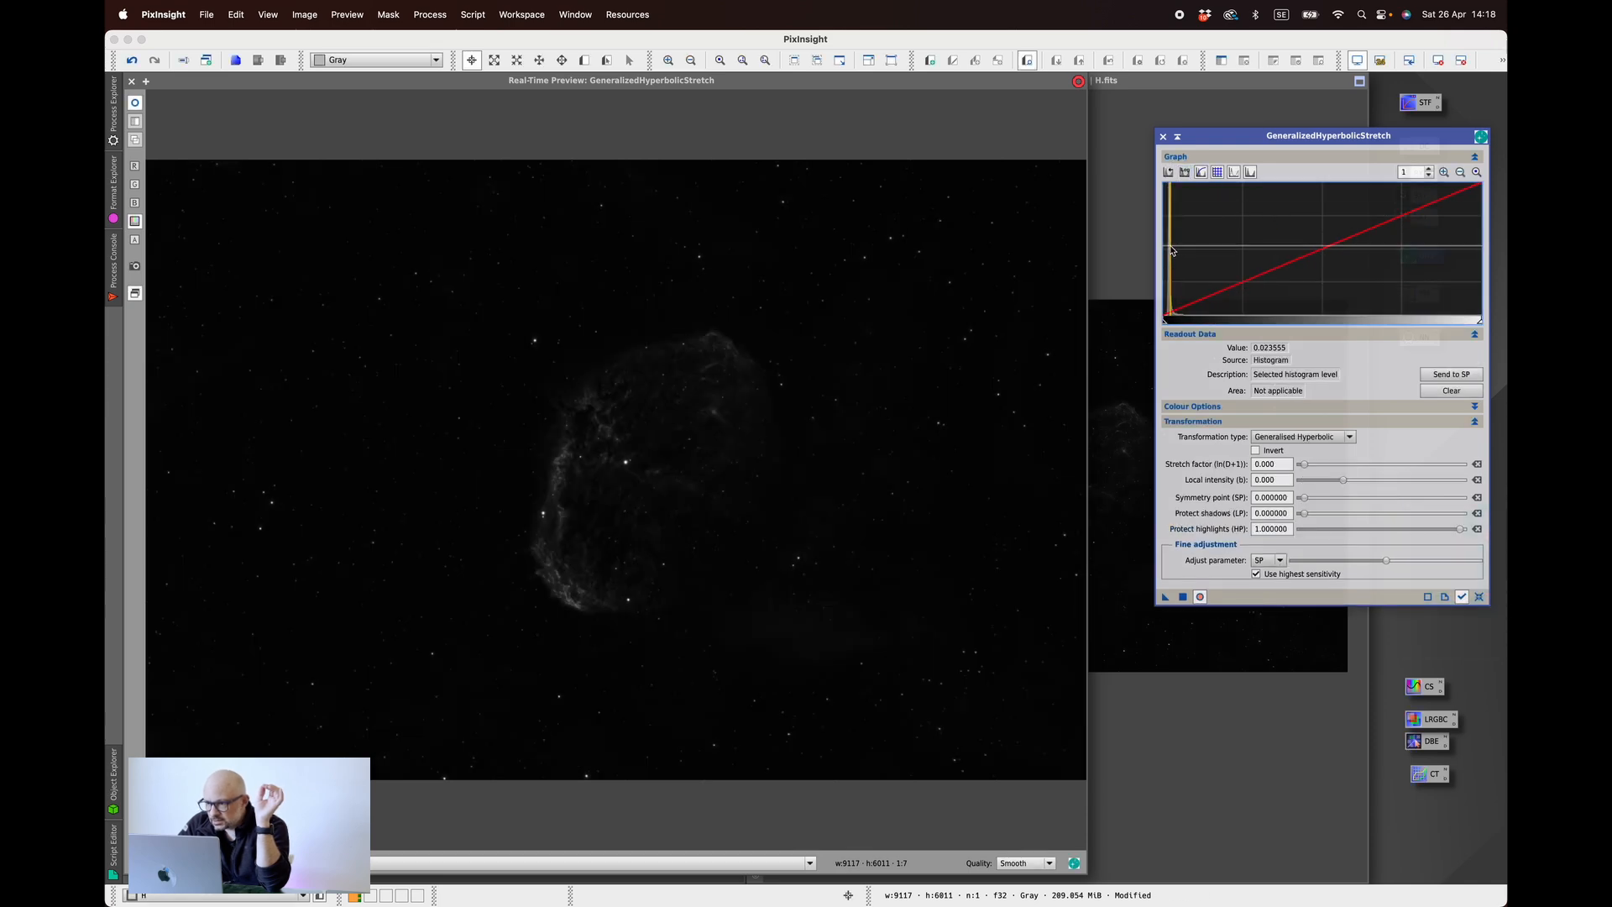
click(1451, 374)
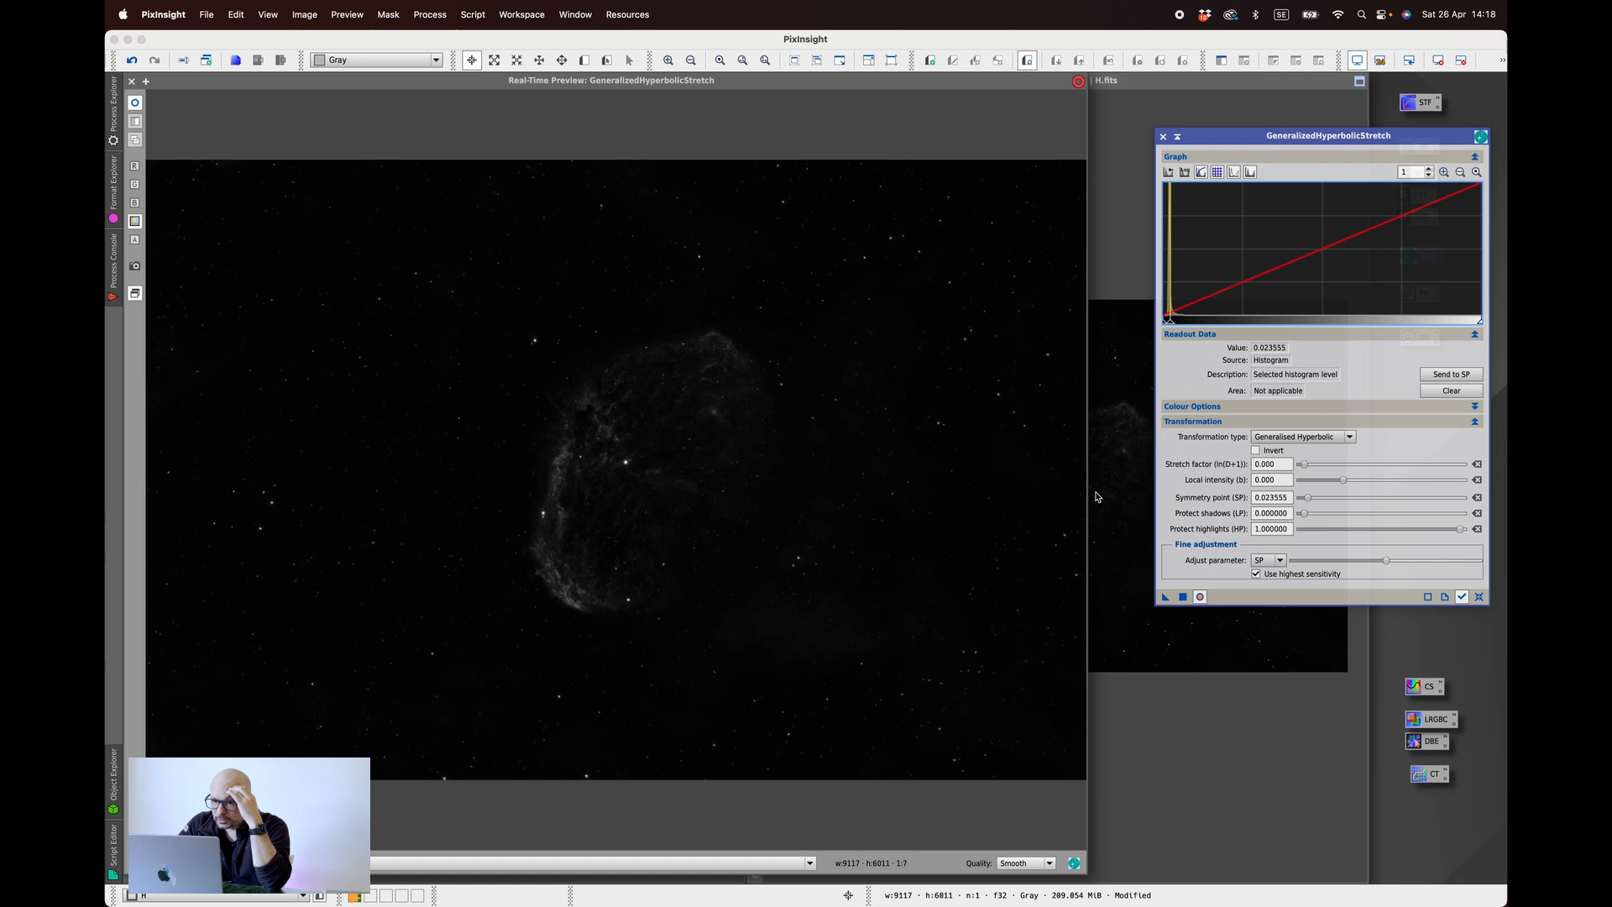
drag(1304, 466, 1350, 484)
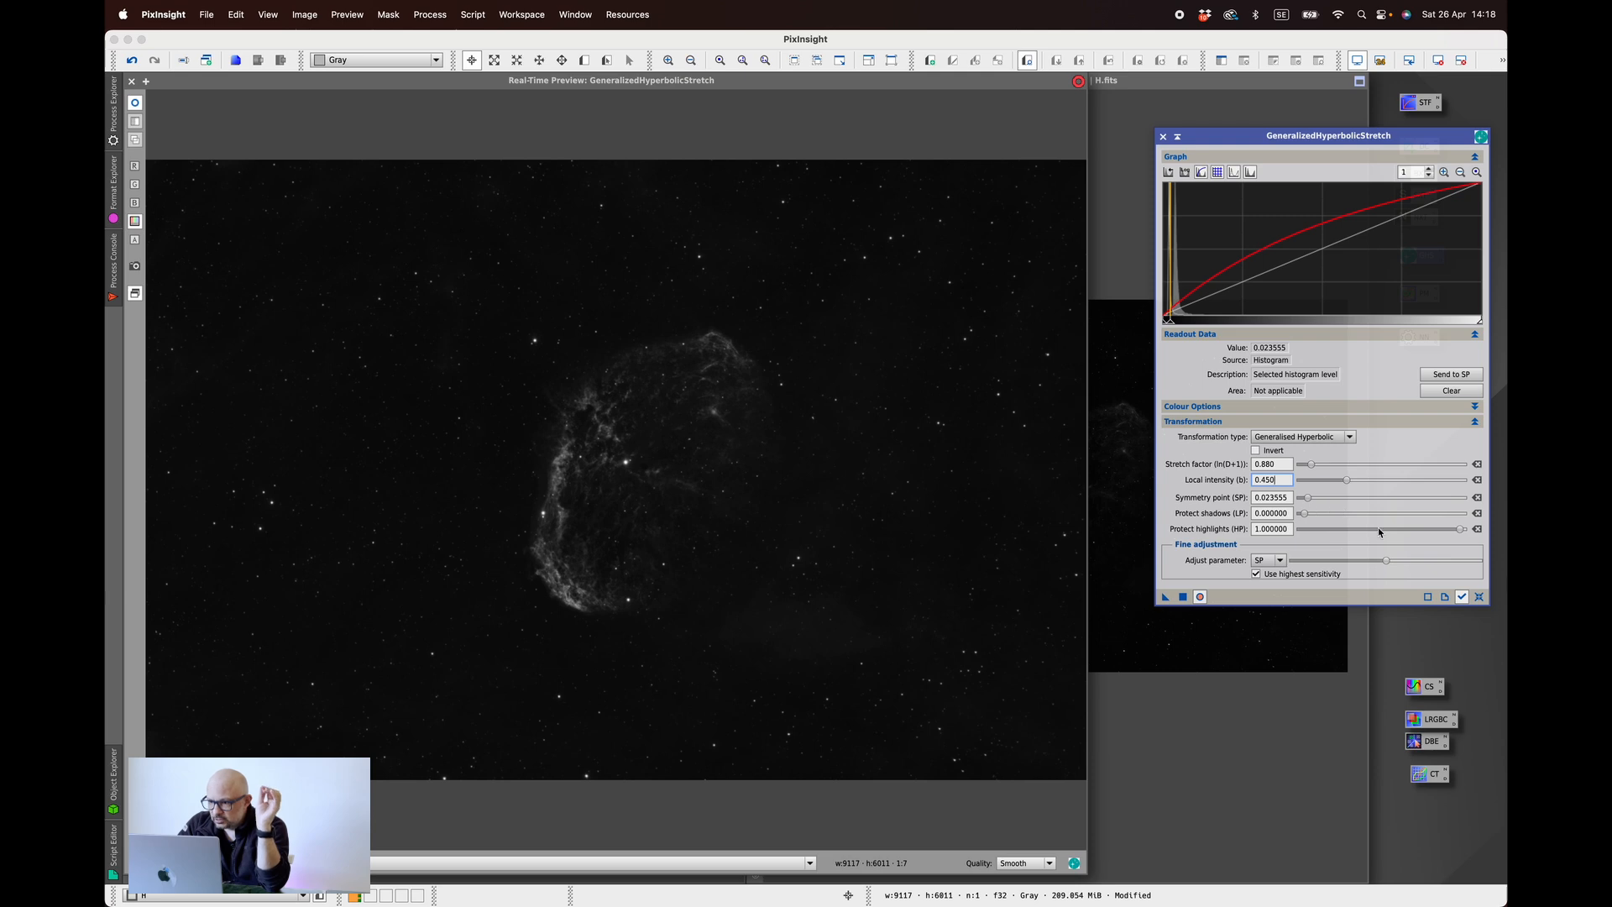
mouse_move(1463, 530)
mouse_down()
mouse_move(1363, 531)
mouse_move(1470, 528)
mouse_move(1390, 532)
mouse_up()
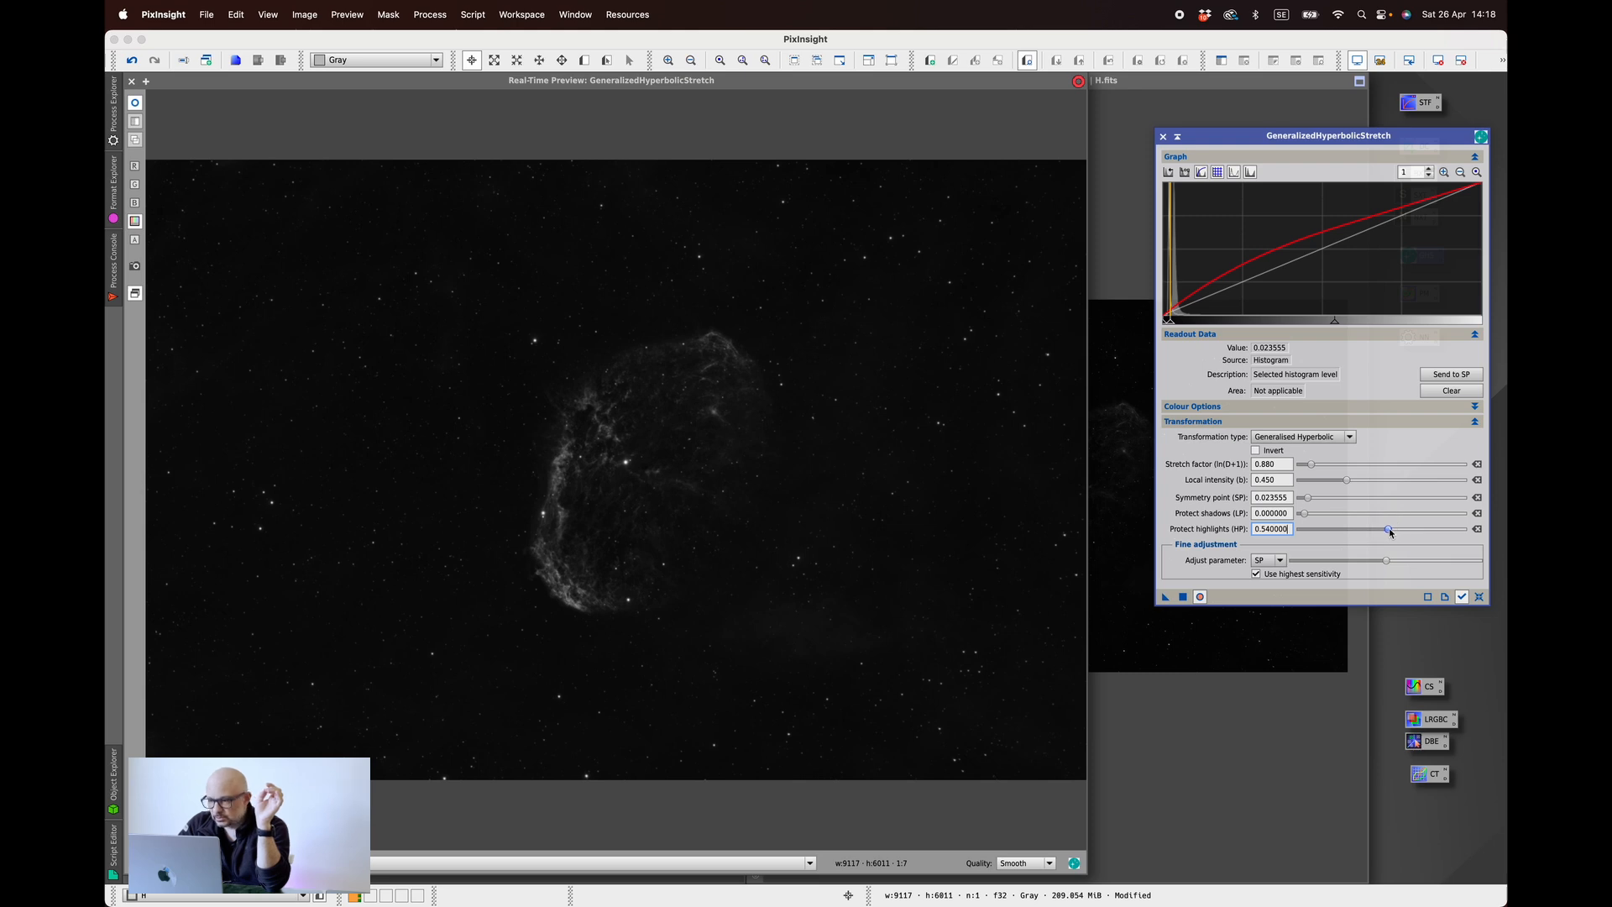
click(1182, 596)
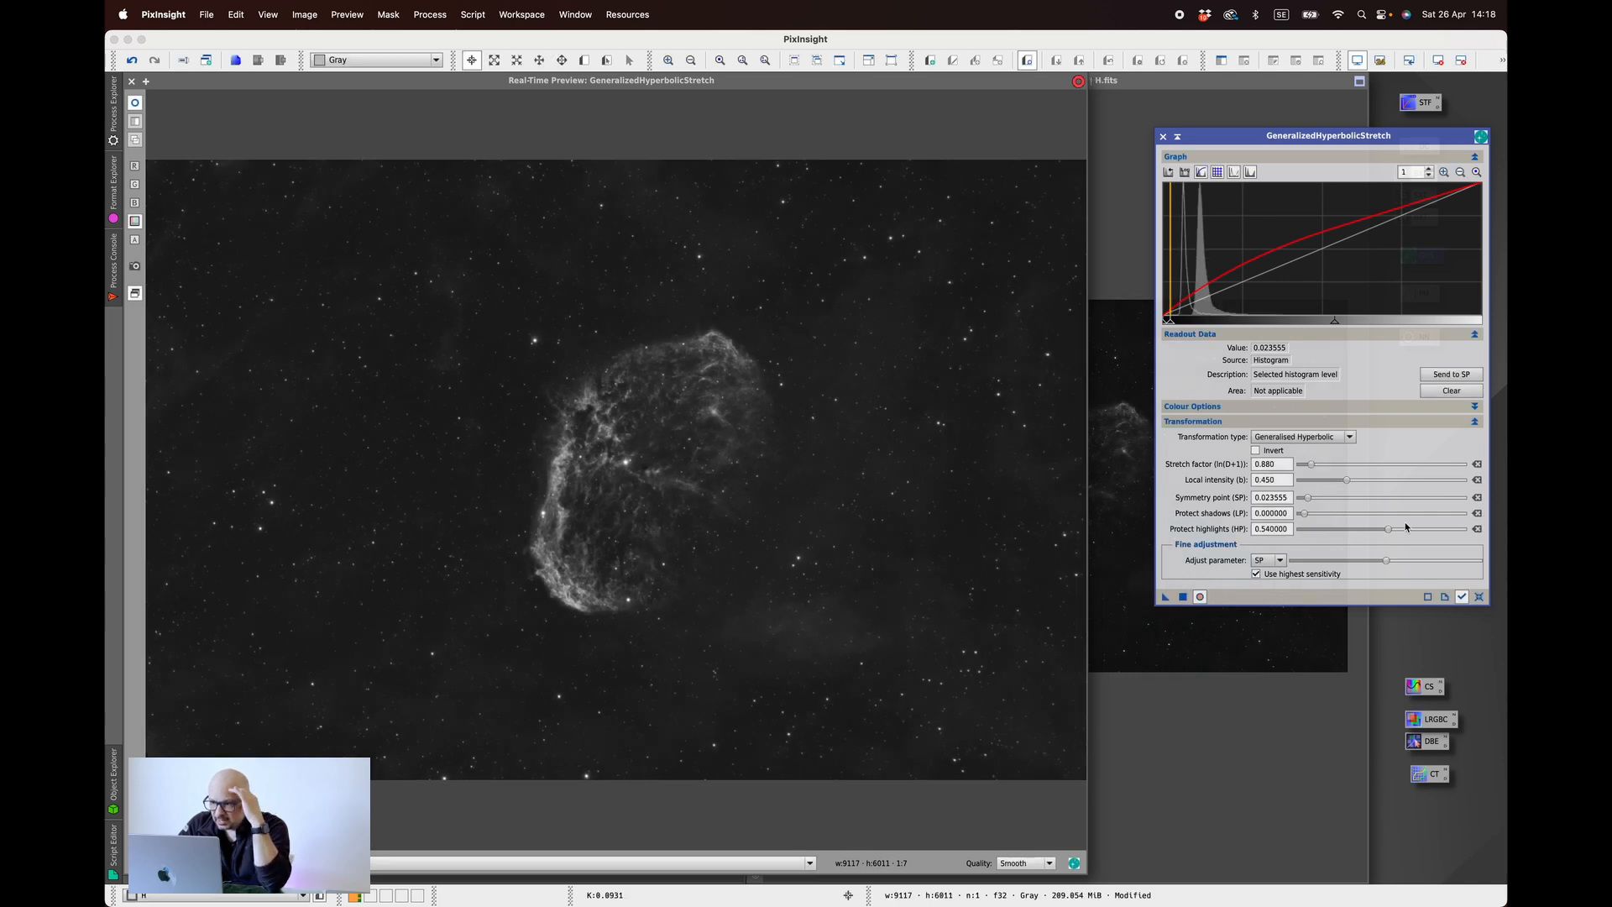
- Lower highlight protection to 0.440, apply the stretch to the H image twice more and reset the parameters
drag(1388, 529, 1372, 529)
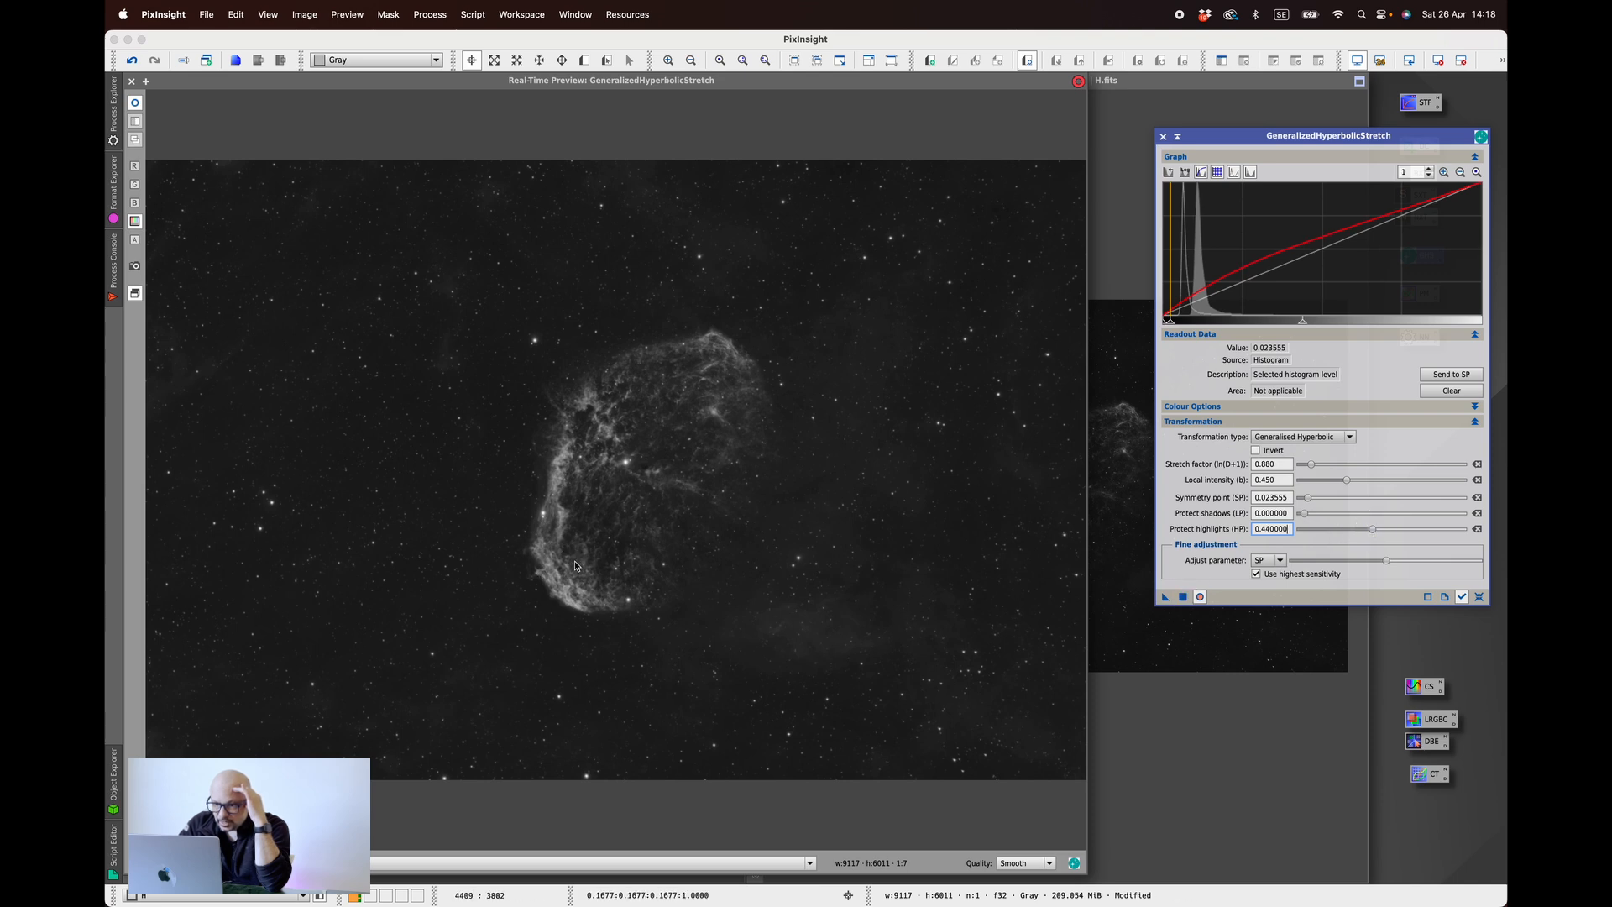
click(1184, 597)
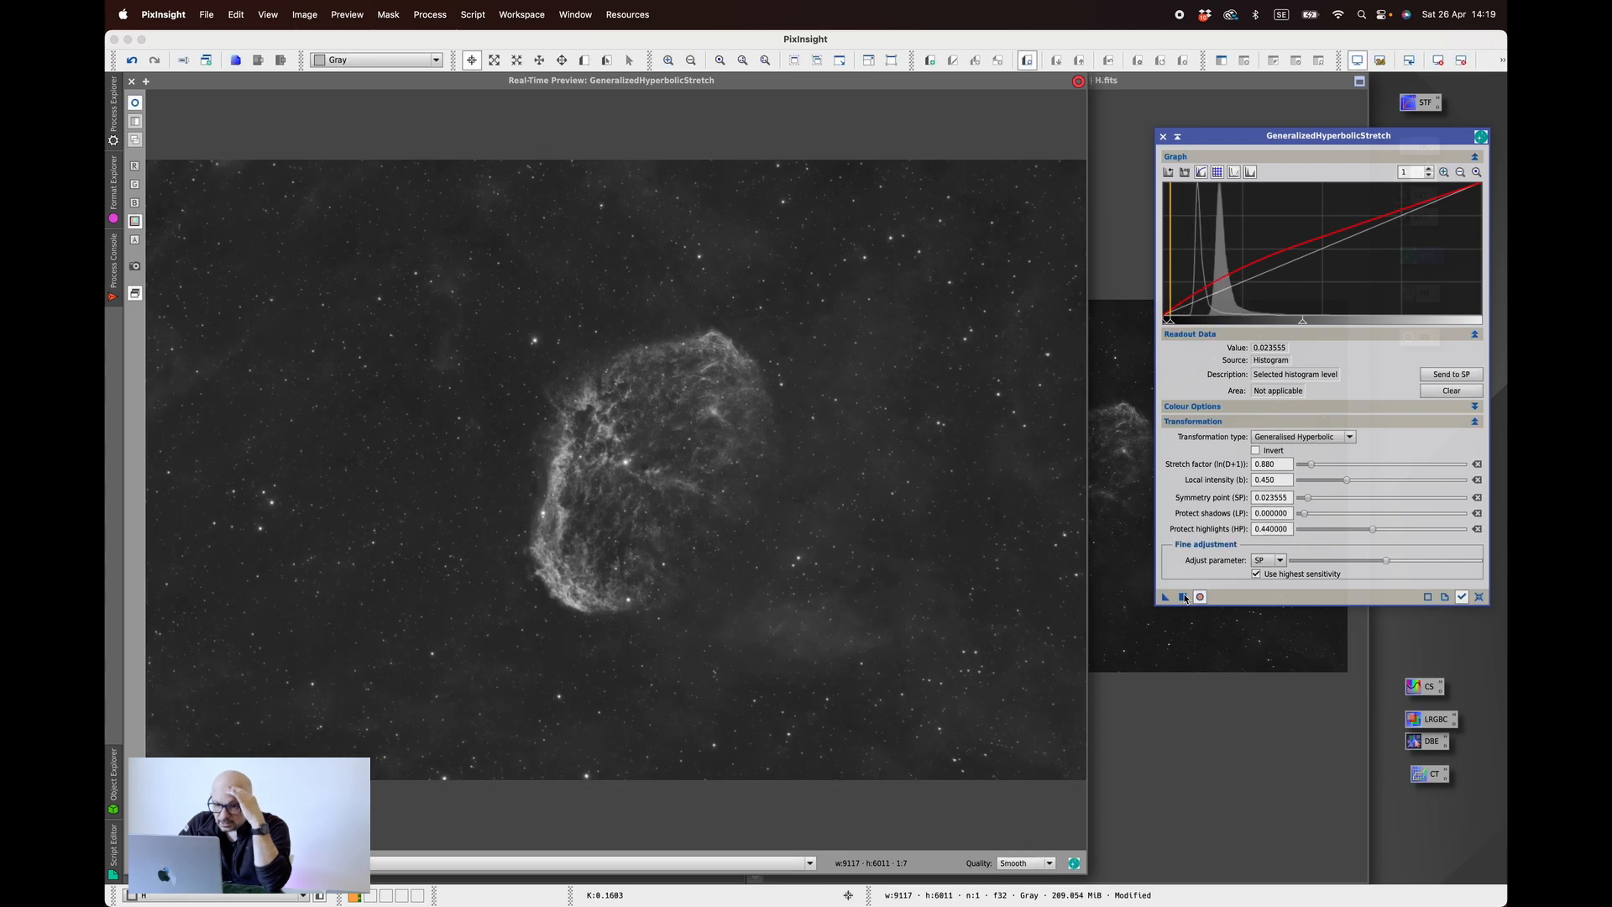
click(1184, 597)
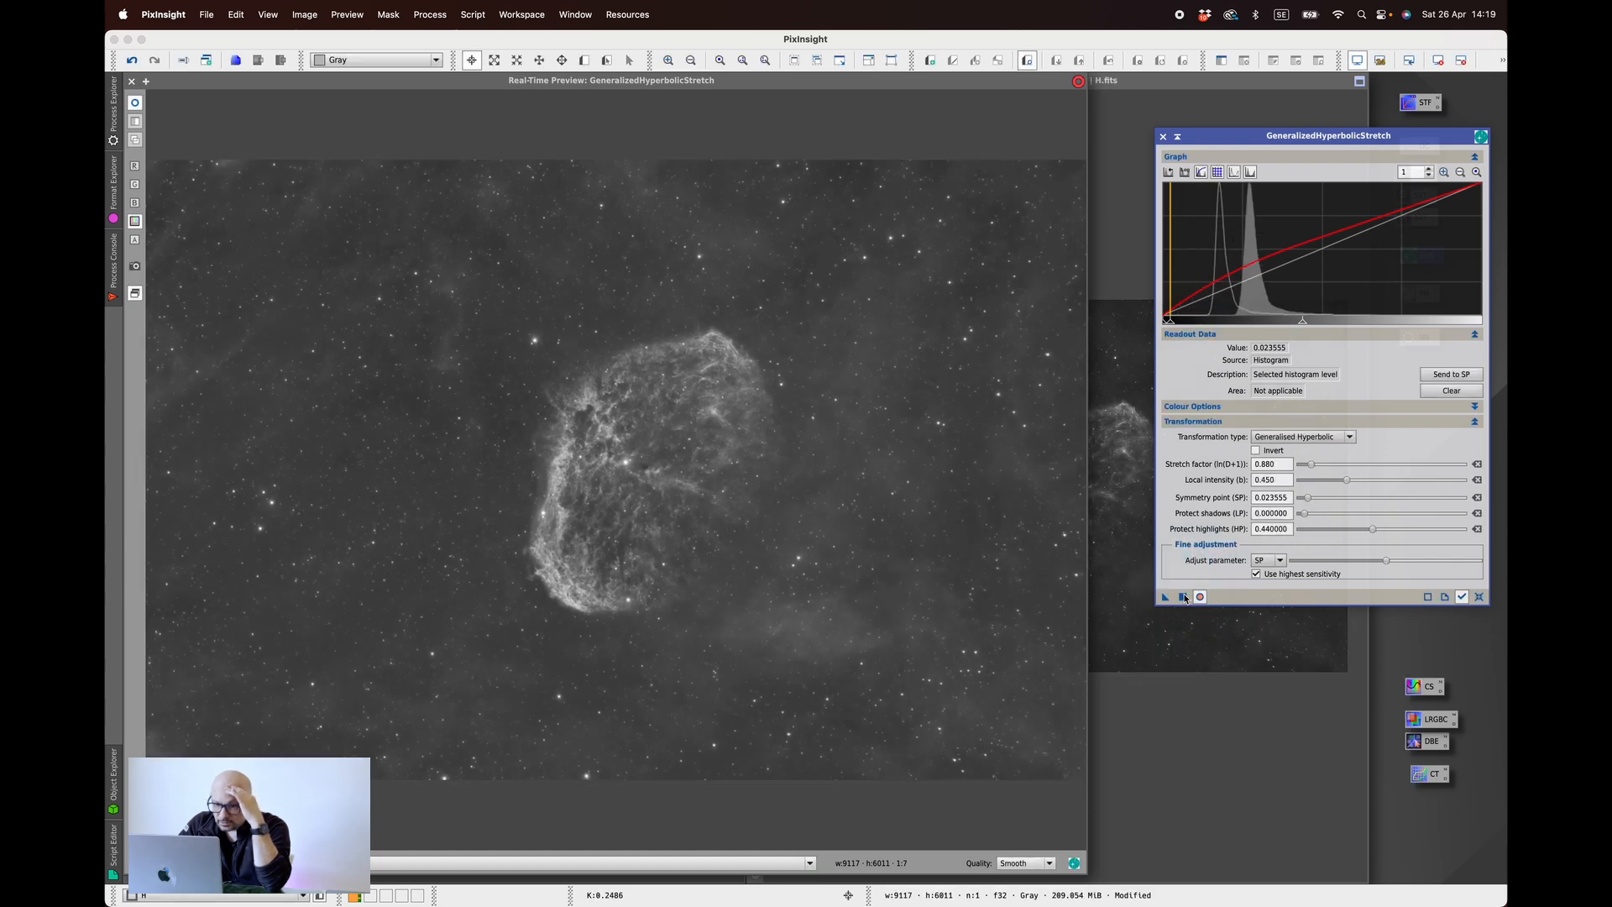
click(1479, 597)
- Apply a Linear transformation with blackpoint 0.083512, picked from the logarithmic histogram, to the H image and reset the parameters
click(1185, 172)
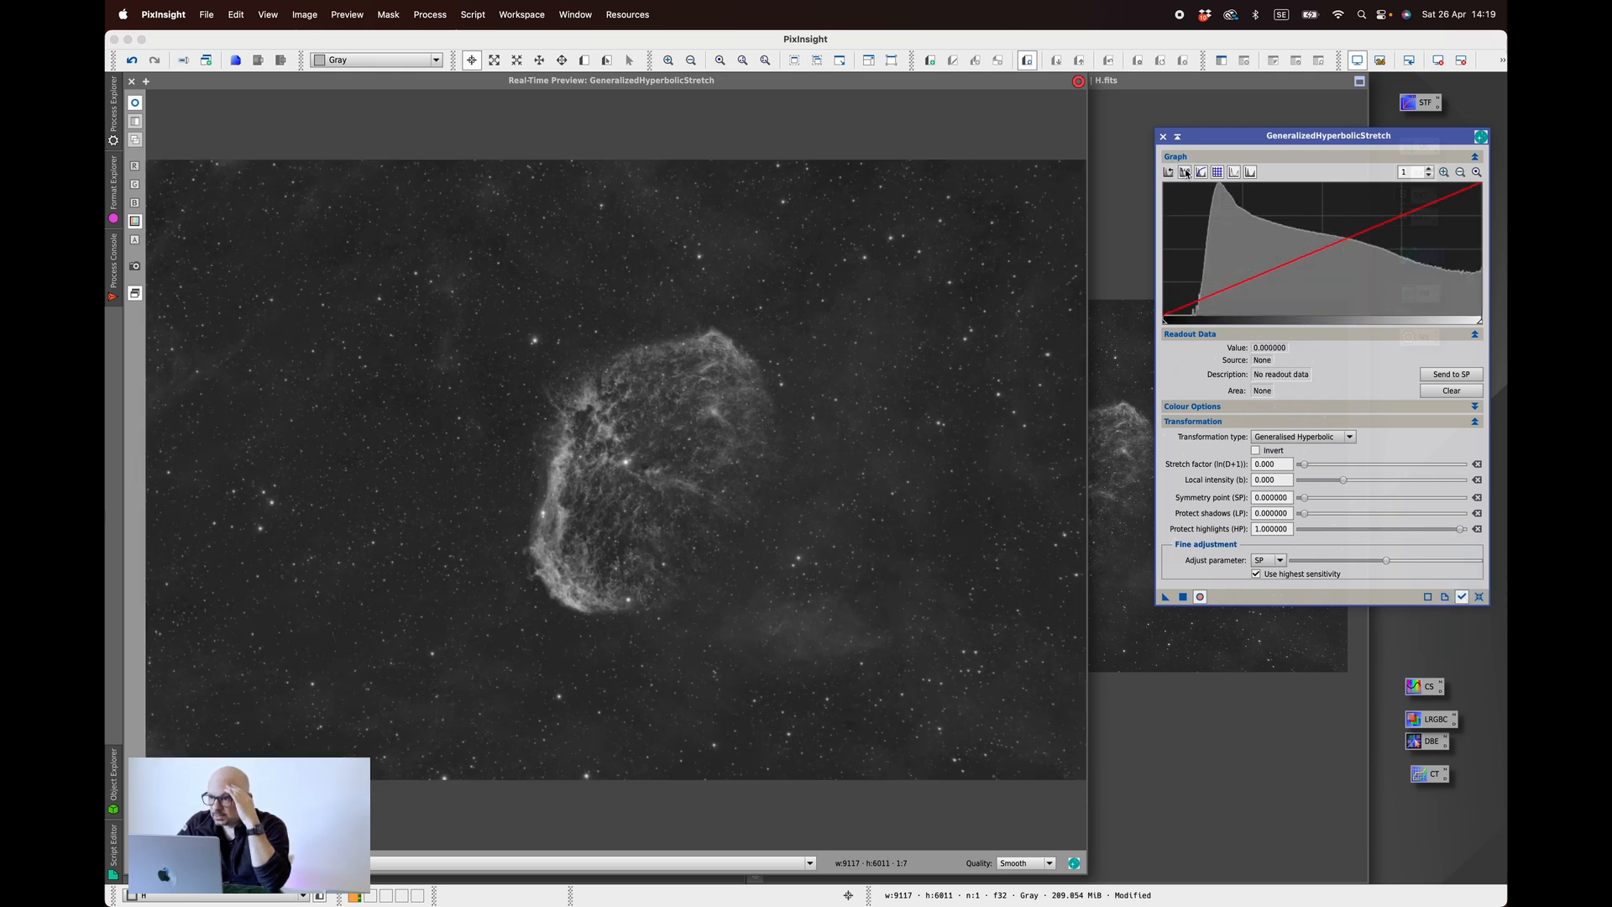
click(1189, 238)
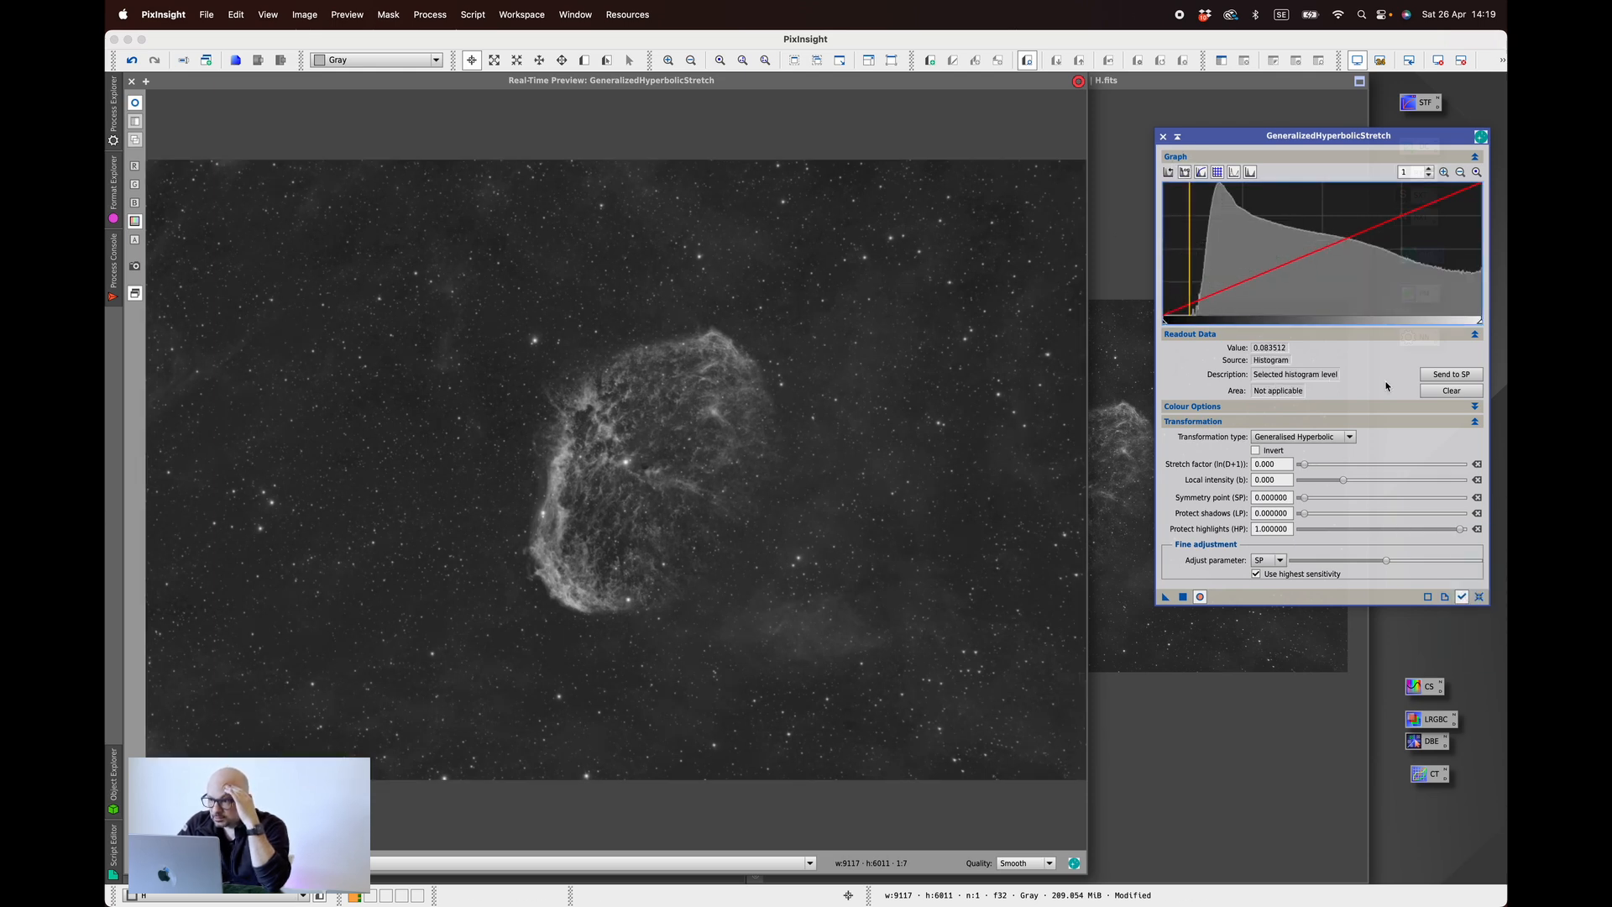
click(1303, 436)
click(1286, 496)
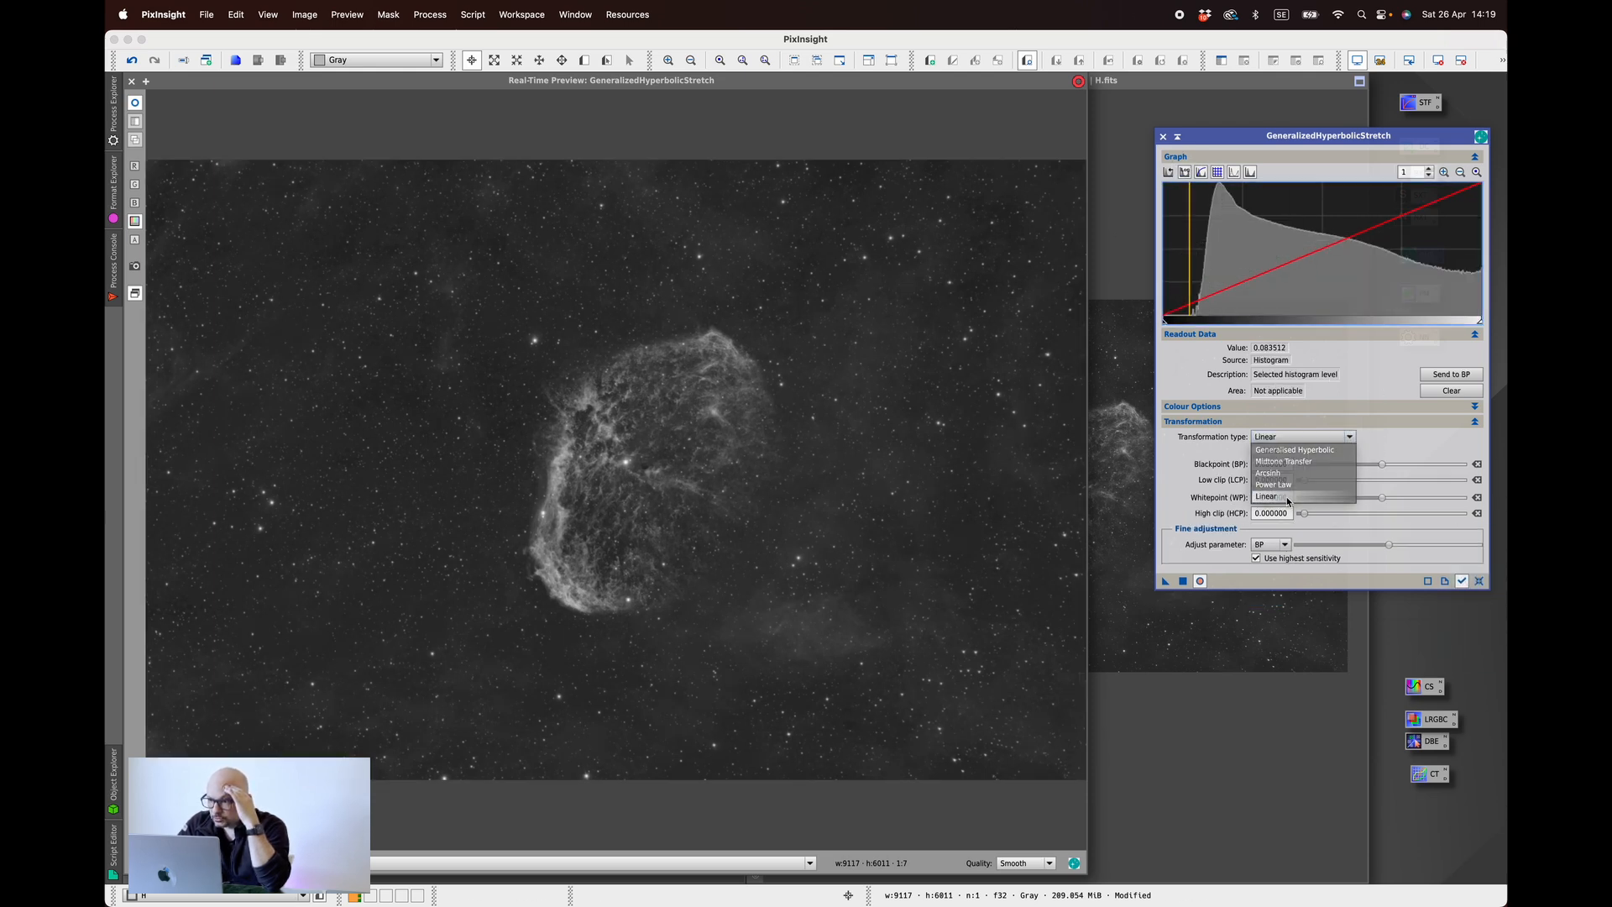
click(1451, 373)
click(1183, 581)
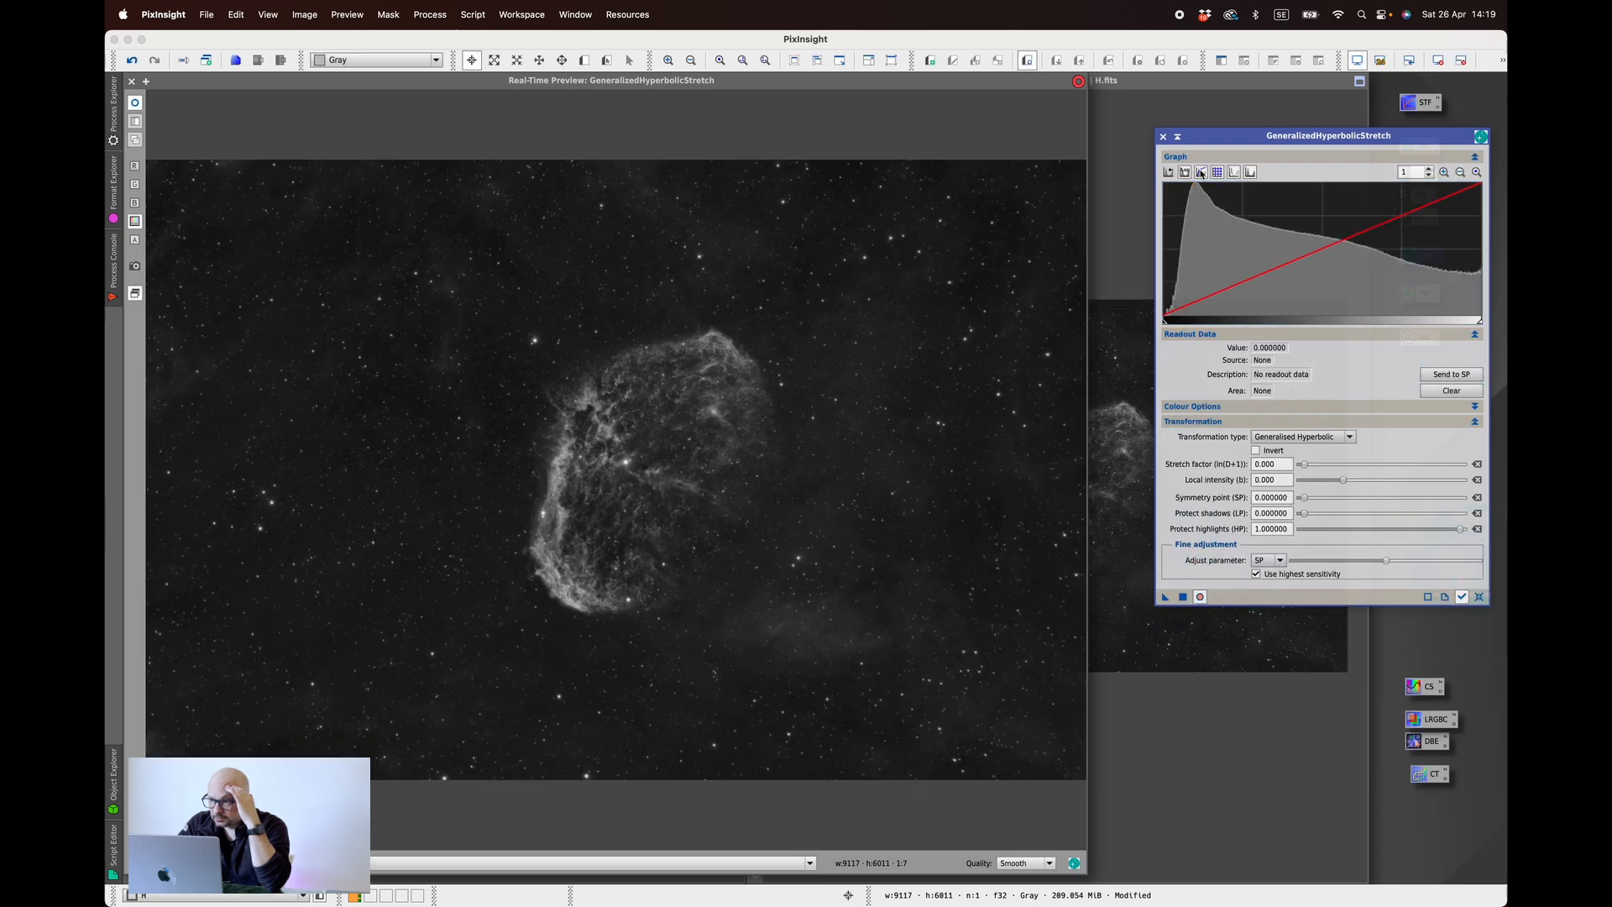
- Try stretching the H image with symmetry point 0.195202 from the faint cloud below the nebula, stretch factor 0.960, local intensity 0.450 and highlight protection 0.400
click(1201, 172)
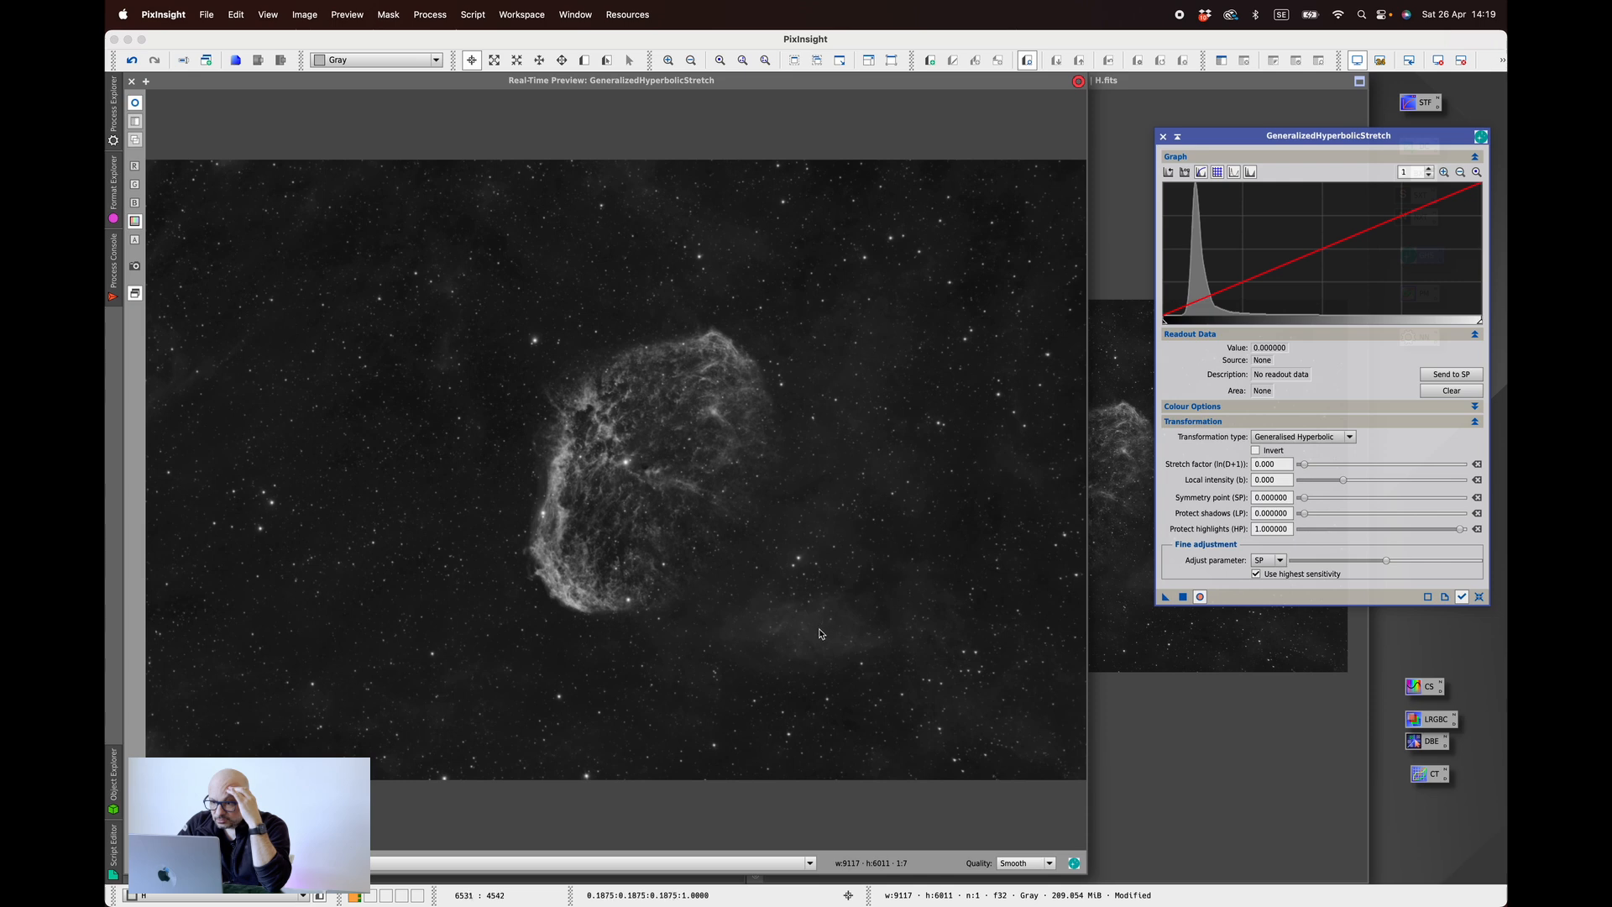
click(843, 641)
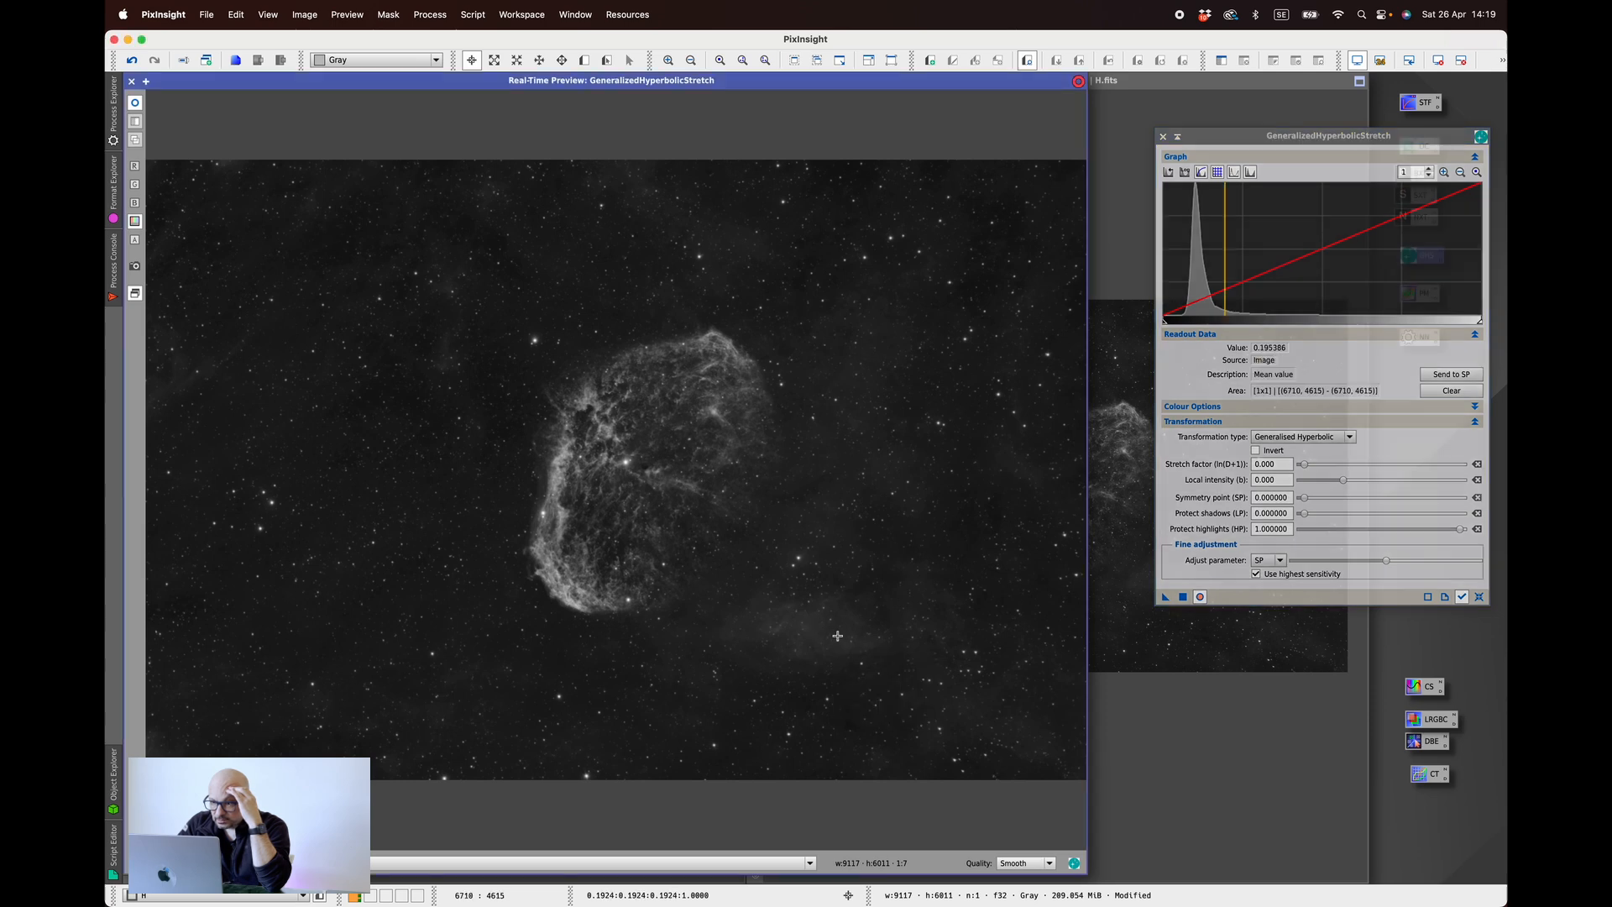
click(843, 639)
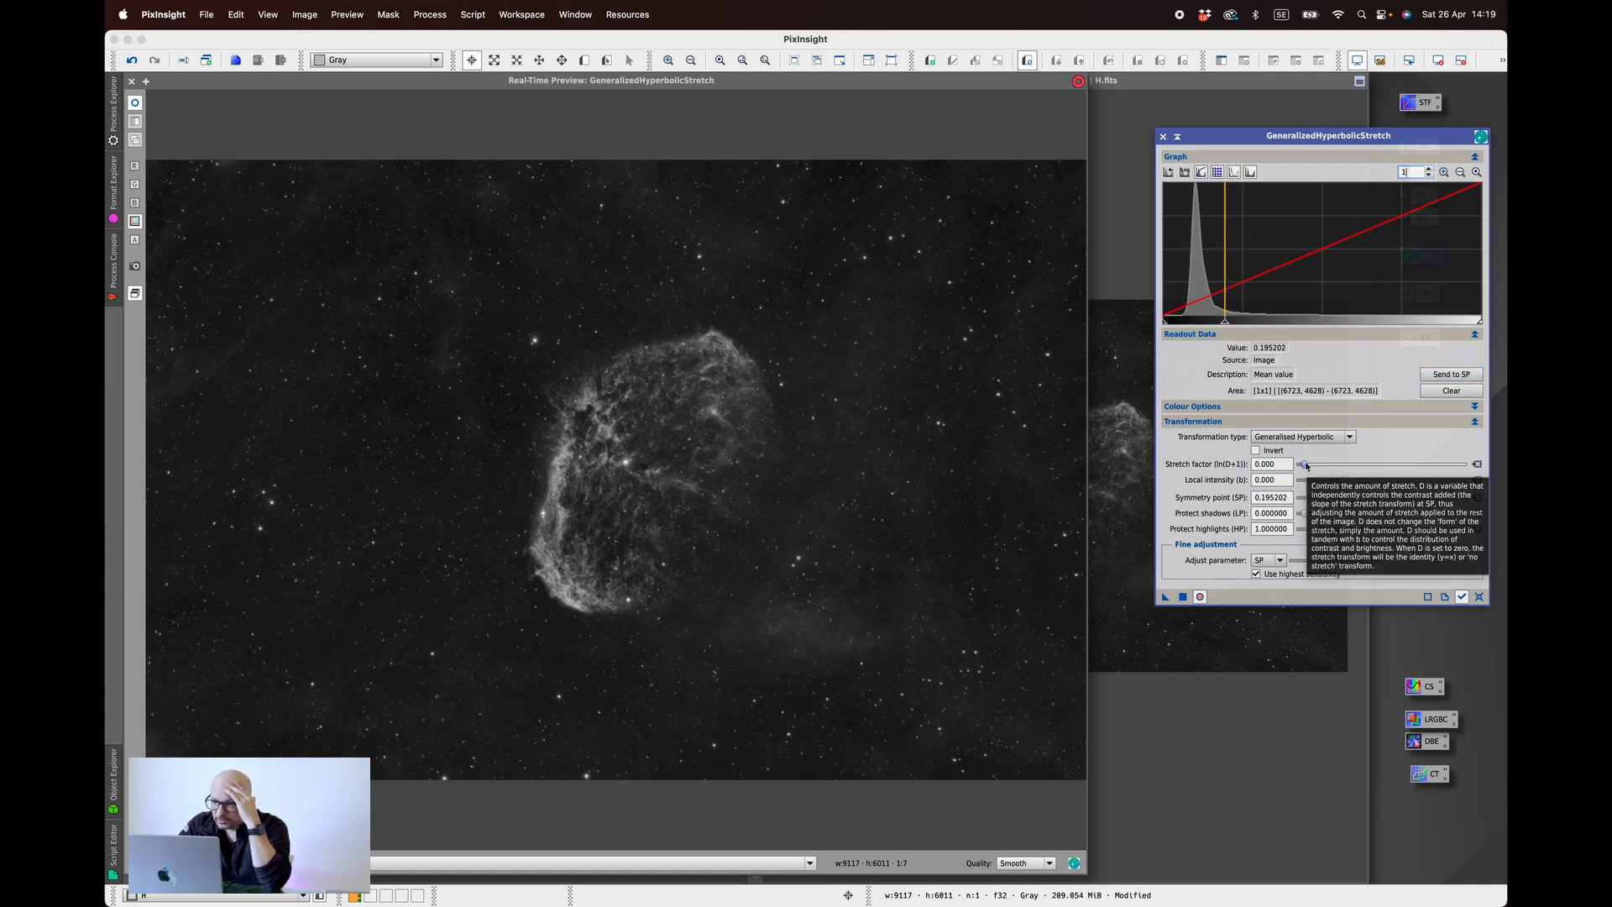
drag(1306, 469, 1347, 483)
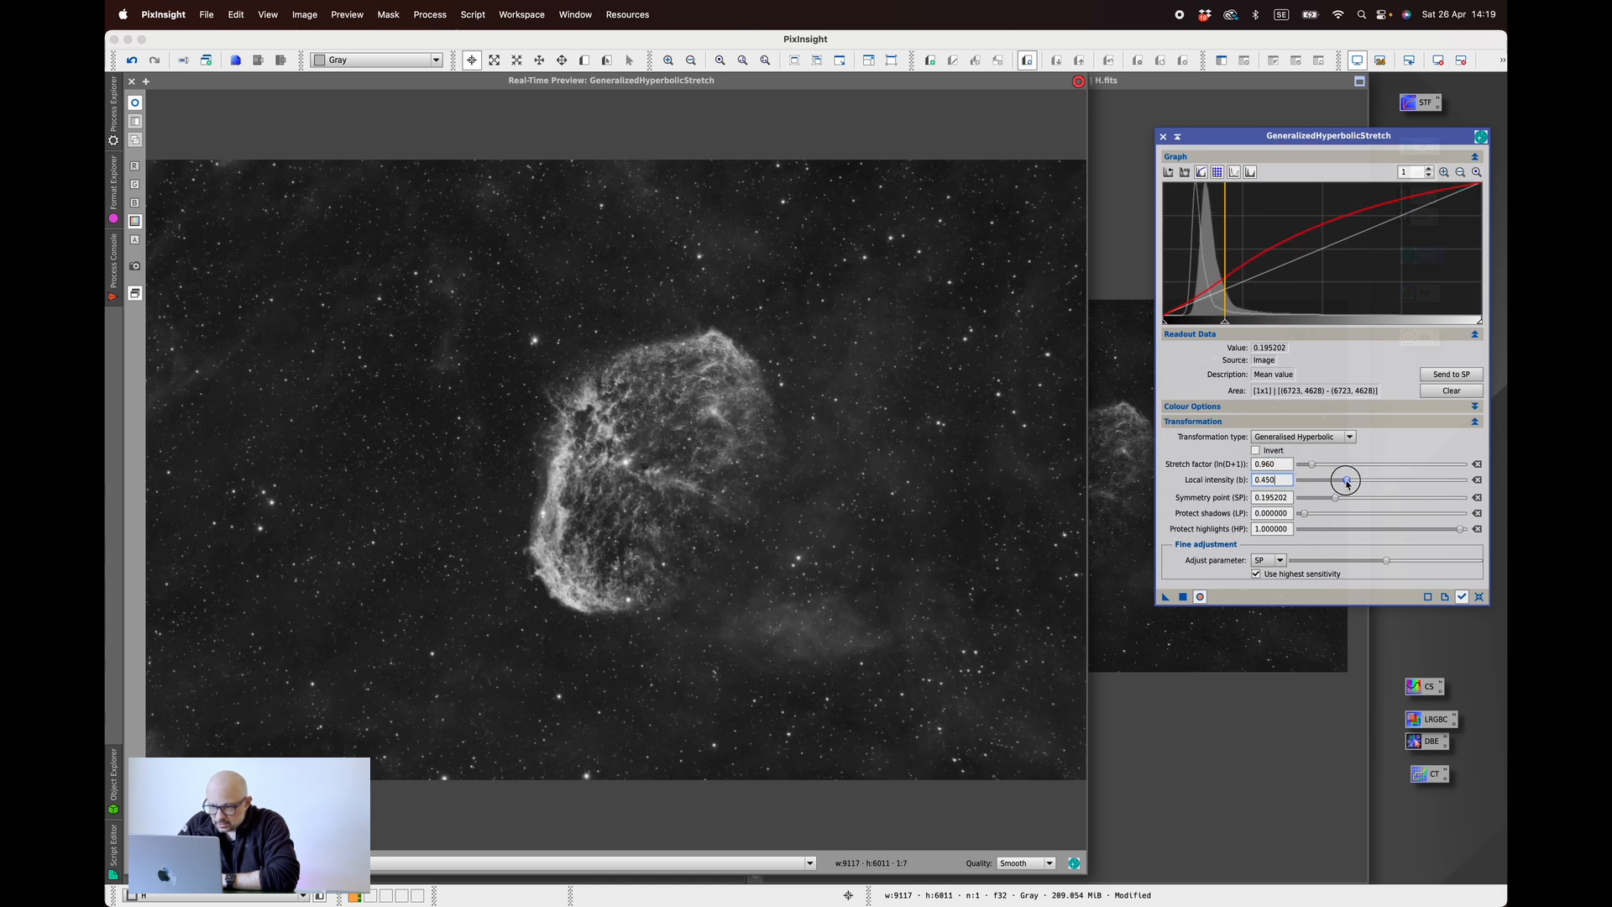
click(1463, 533)
drag(1463, 534, 1370, 532)
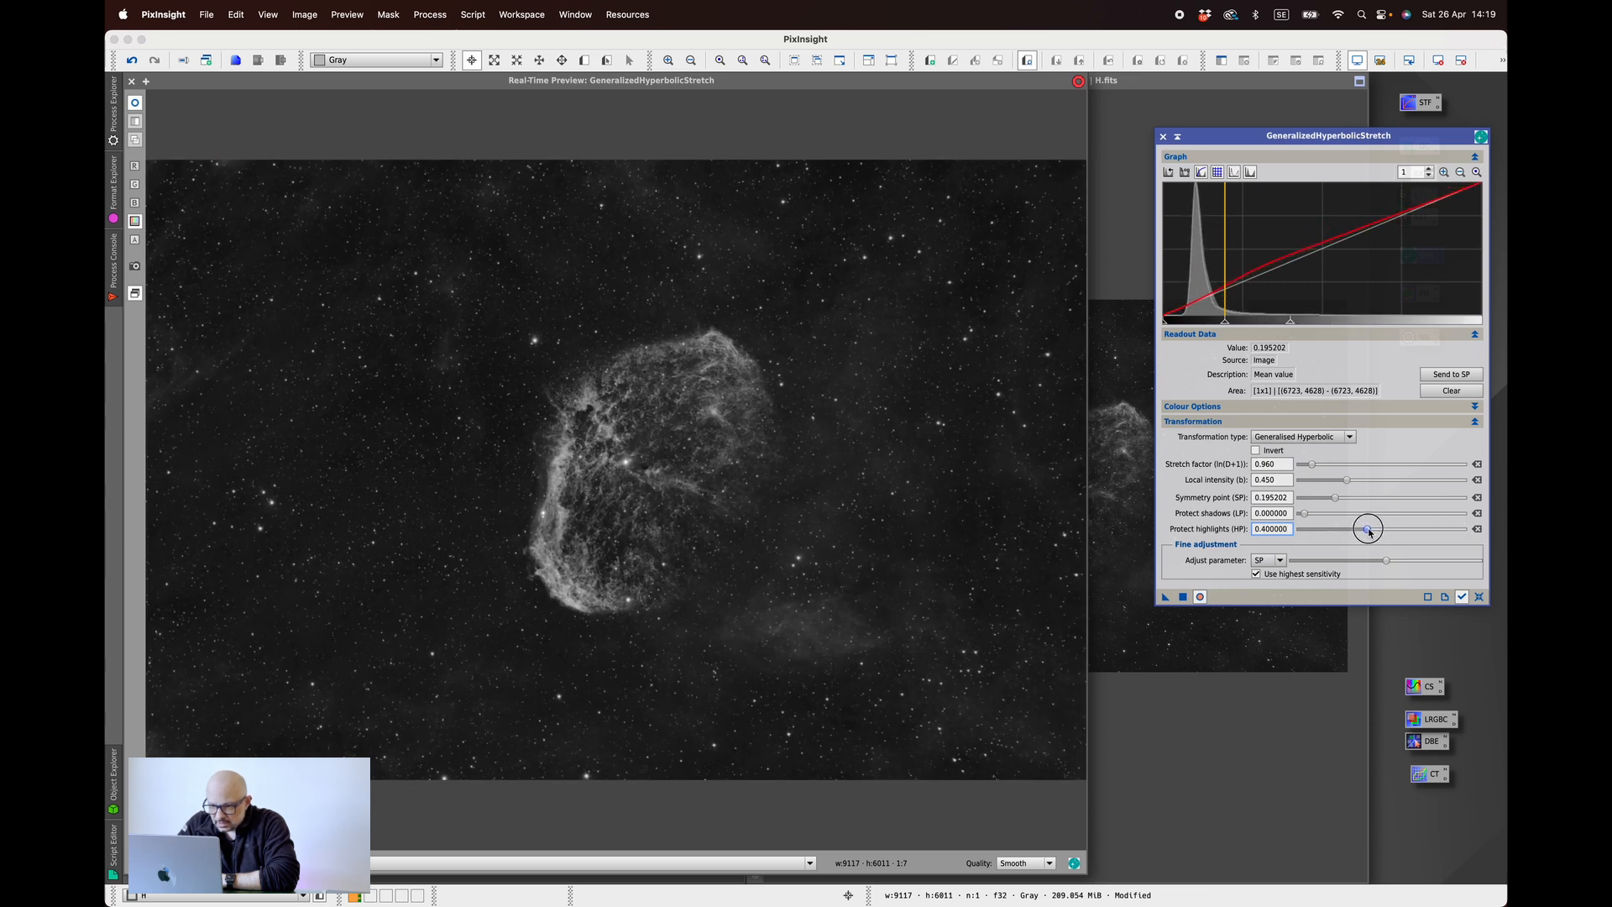
click(1181, 597)
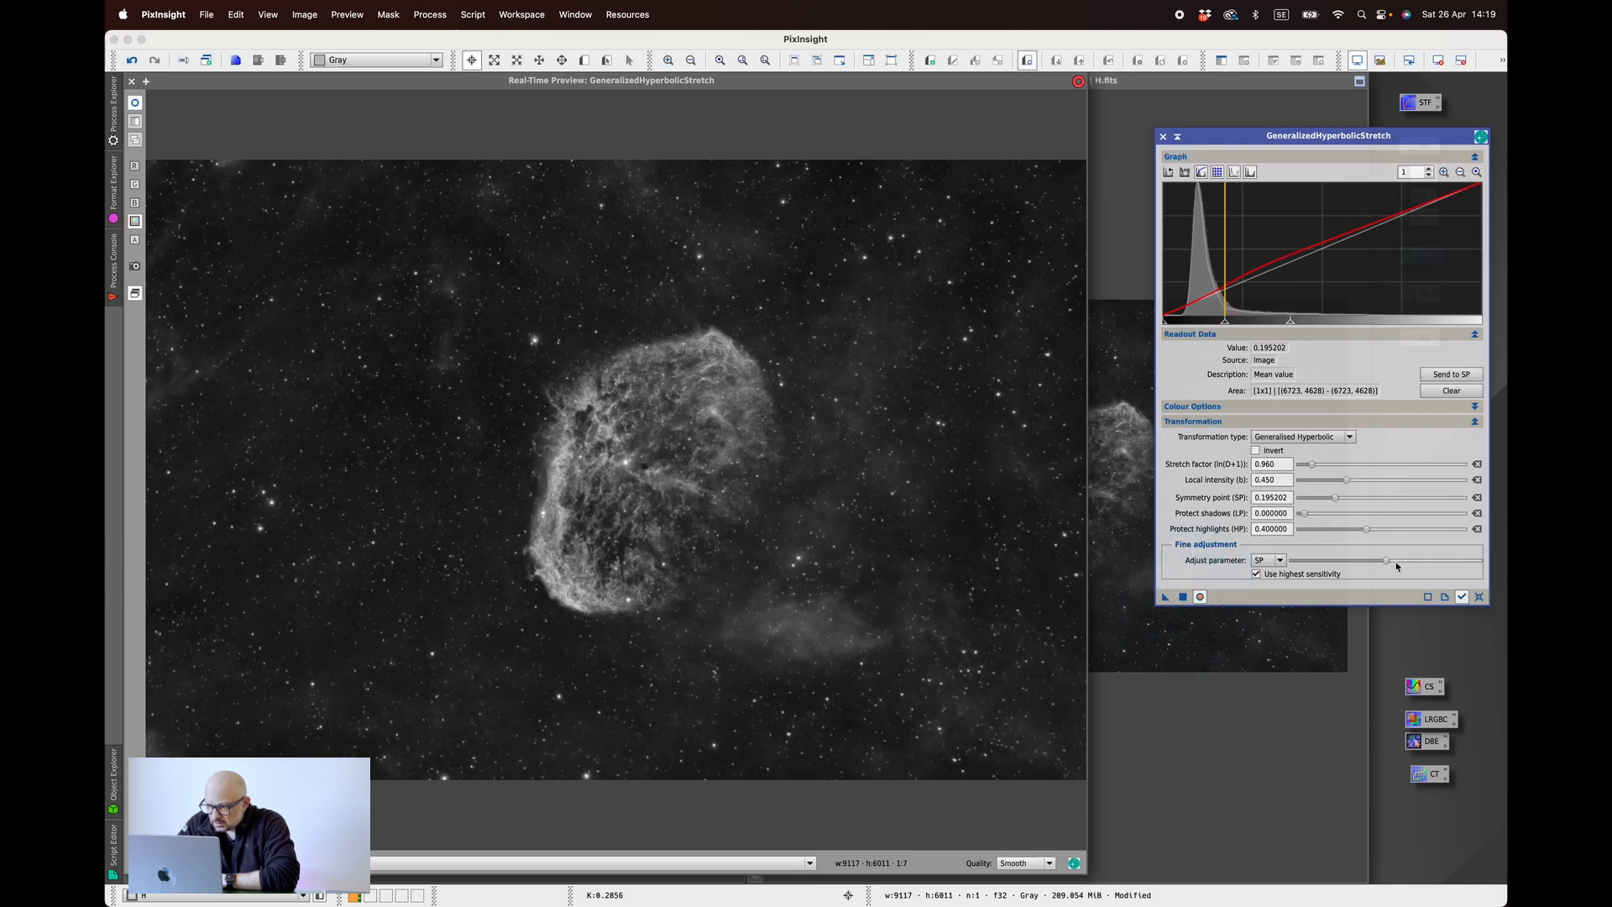
- Try applying the H stretch again with highlight protection lowered to 0.310, and reset the parameters
drag(1371, 532, 1356, 532)
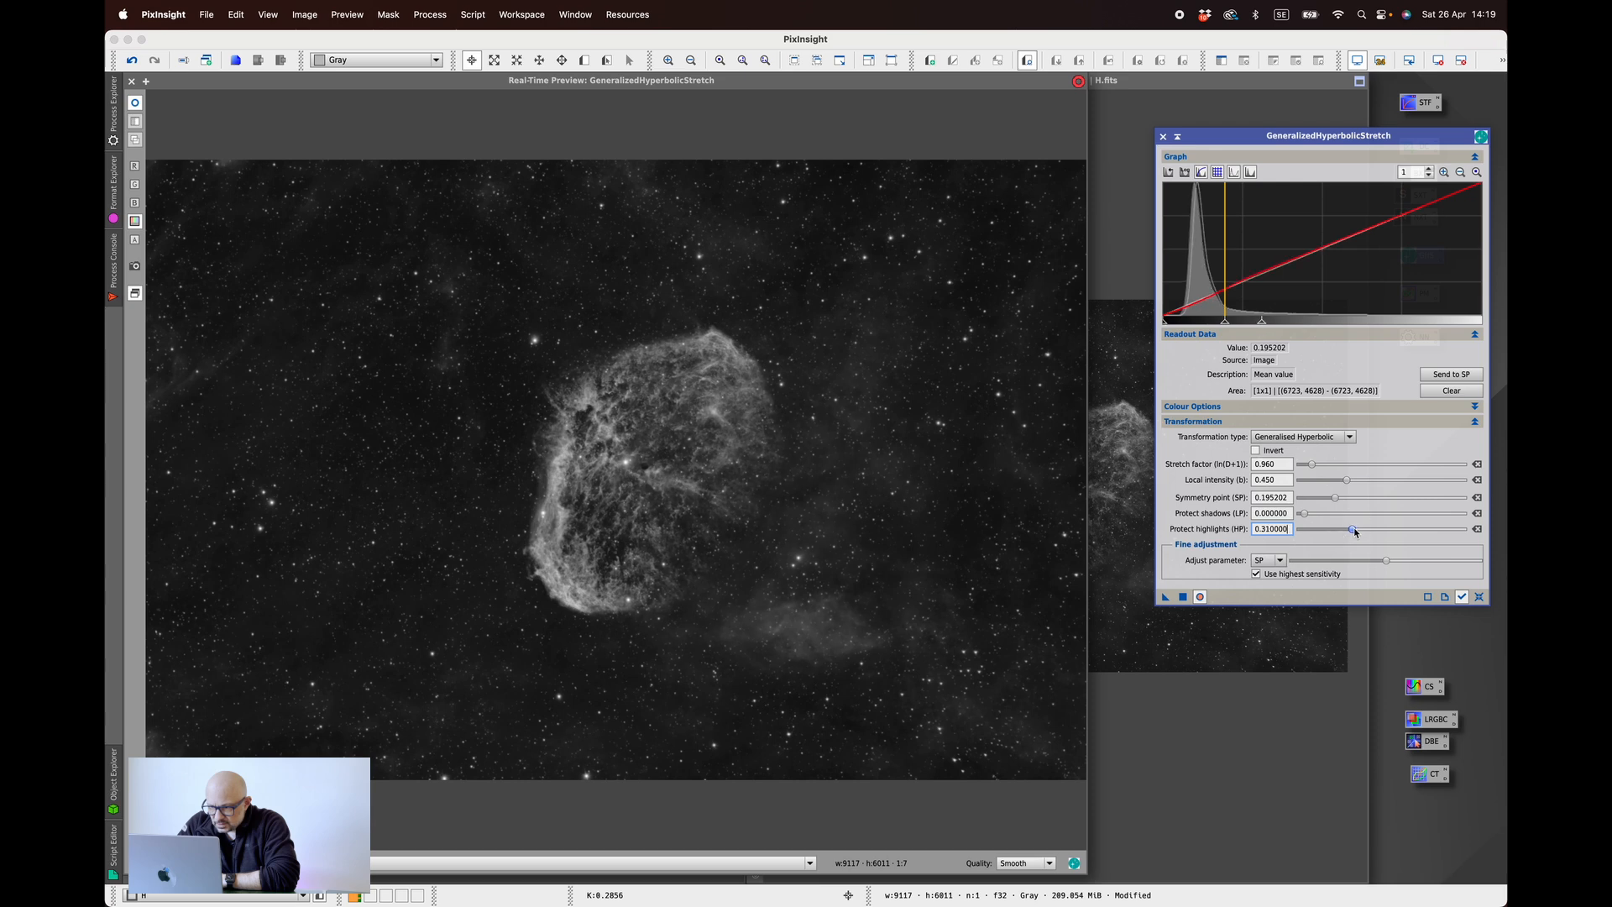
click(1182, 597)
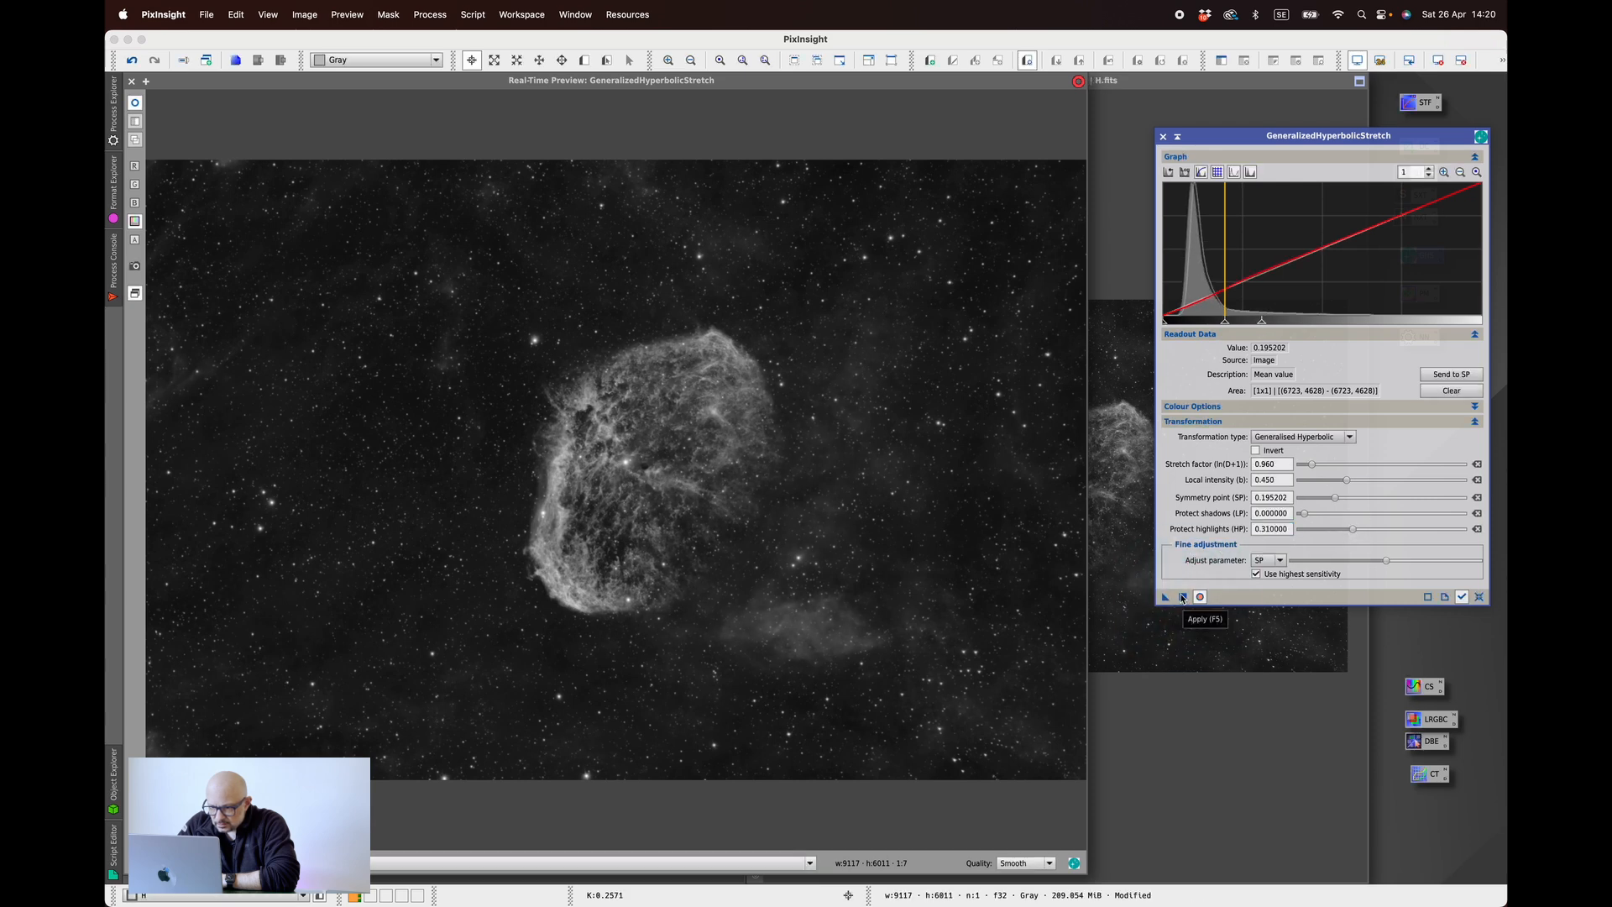
click(1480, 597)
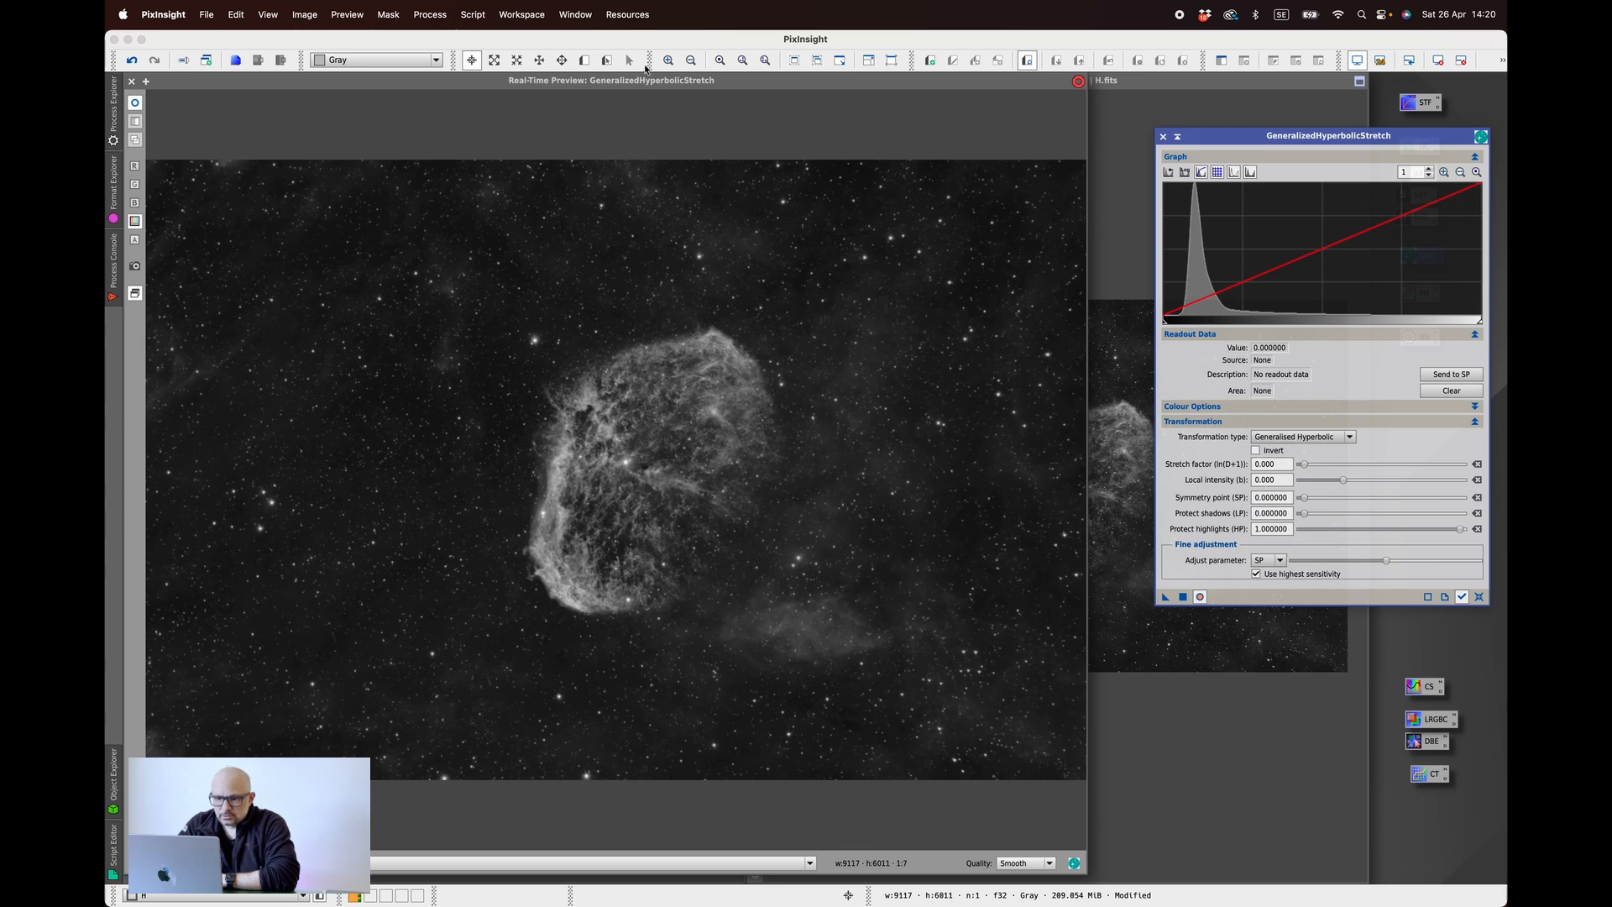
- Close the real-time preview and GeneralizedHyperbolicStretch, and examine the H nebula's filaments and surroundings at several magnifications
click(131, 81)
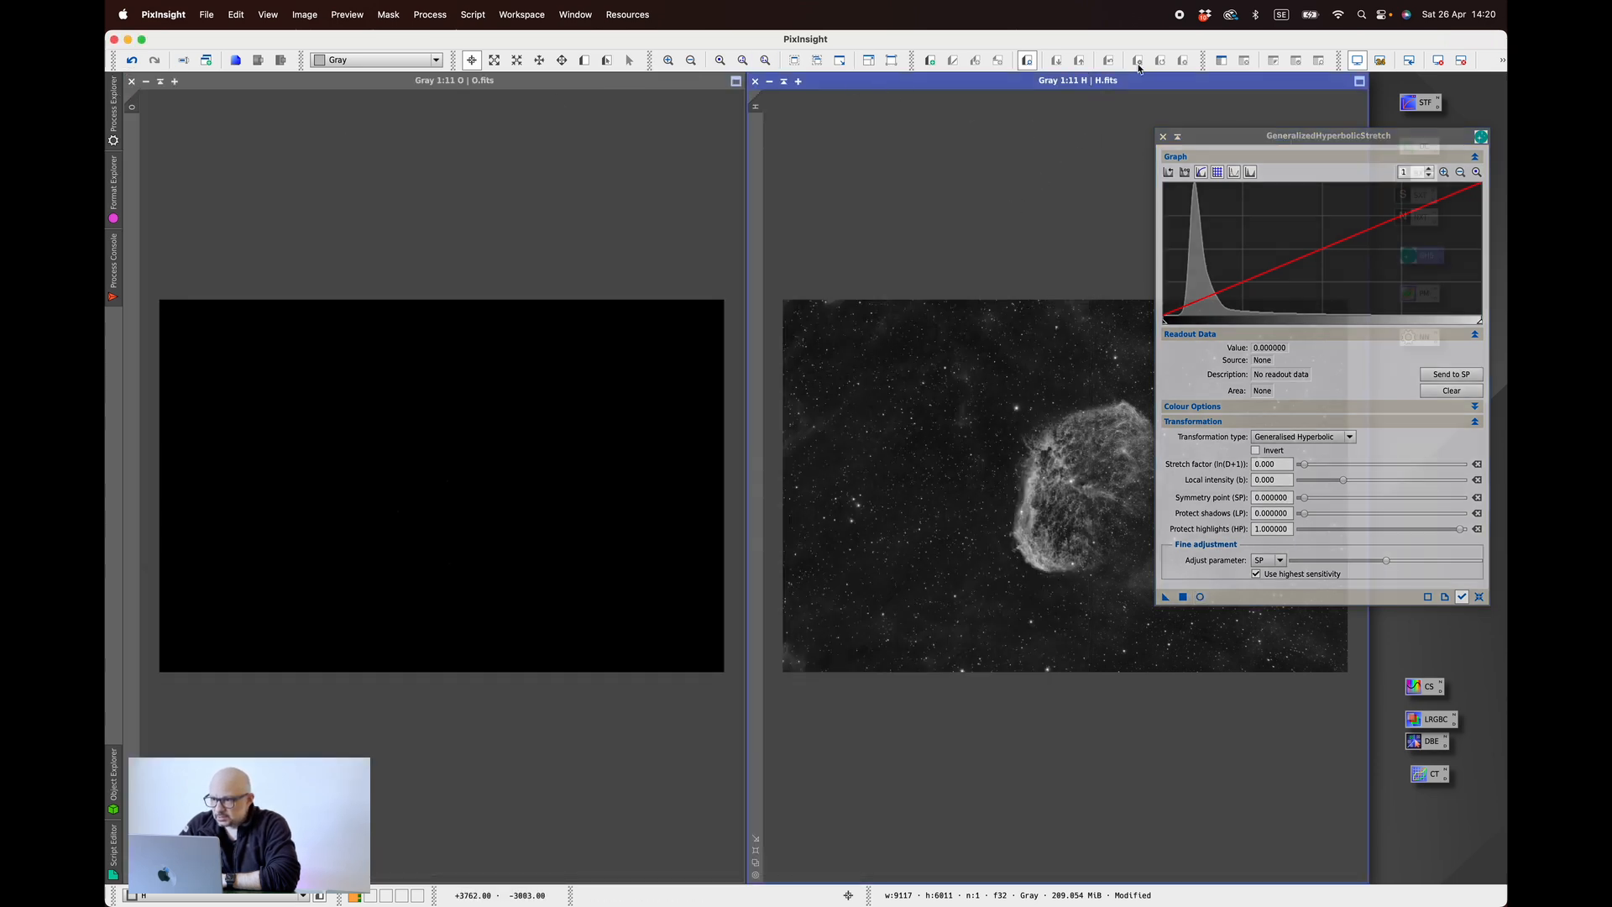
click(1163, 136)
scroll(1108, 508, up, 4)
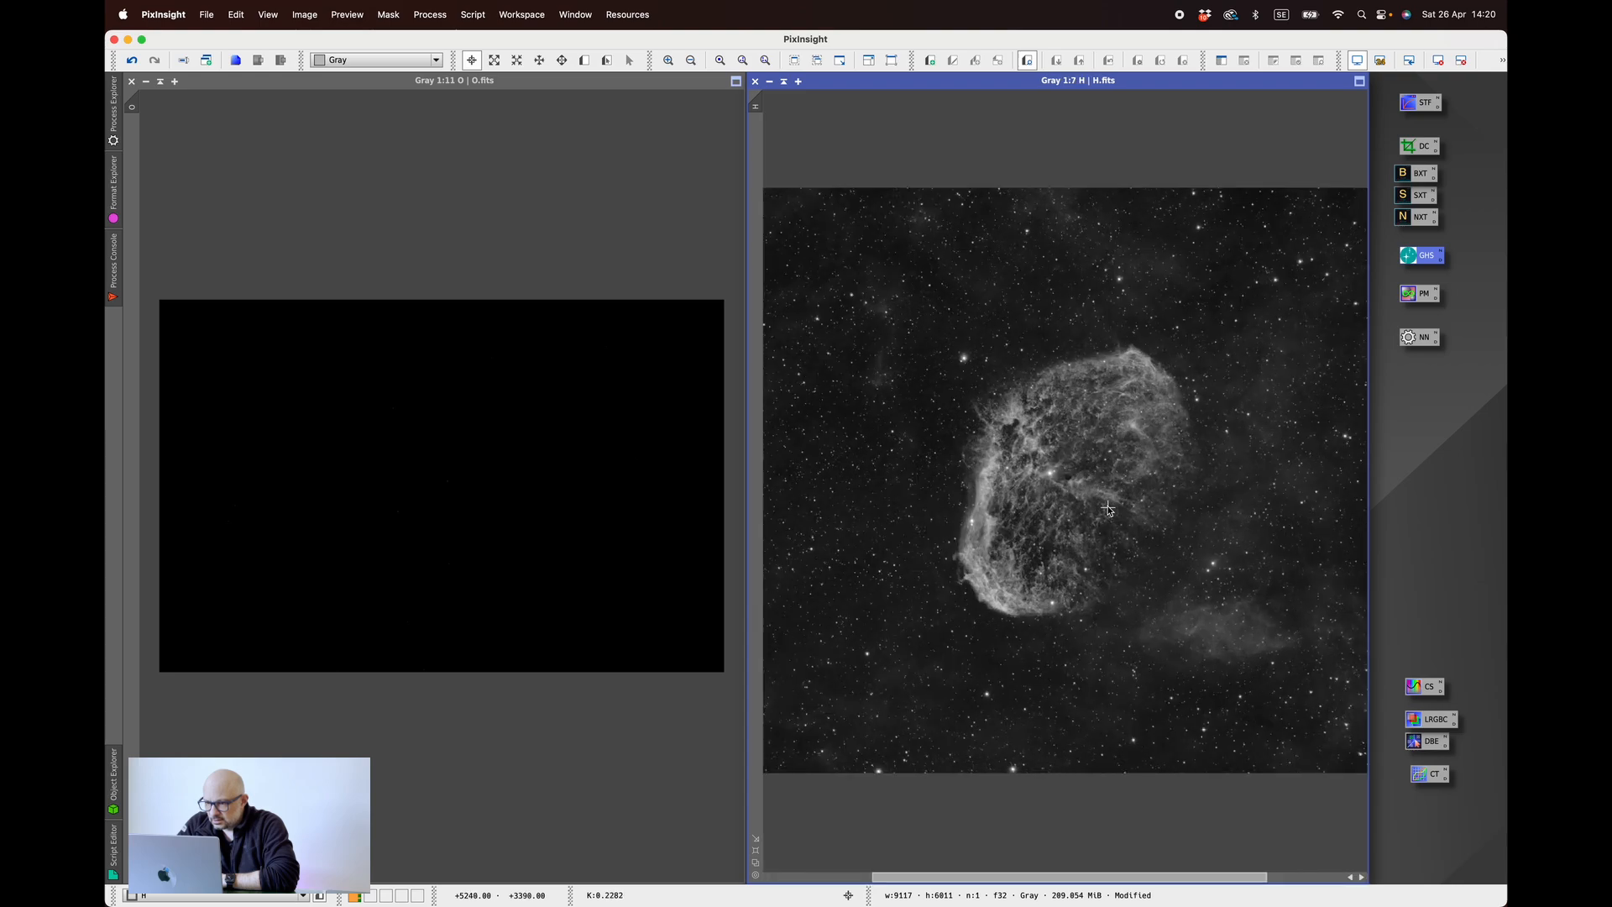
scroll(1108, 508, up, 3)
scroll(885, 682, up, 3)
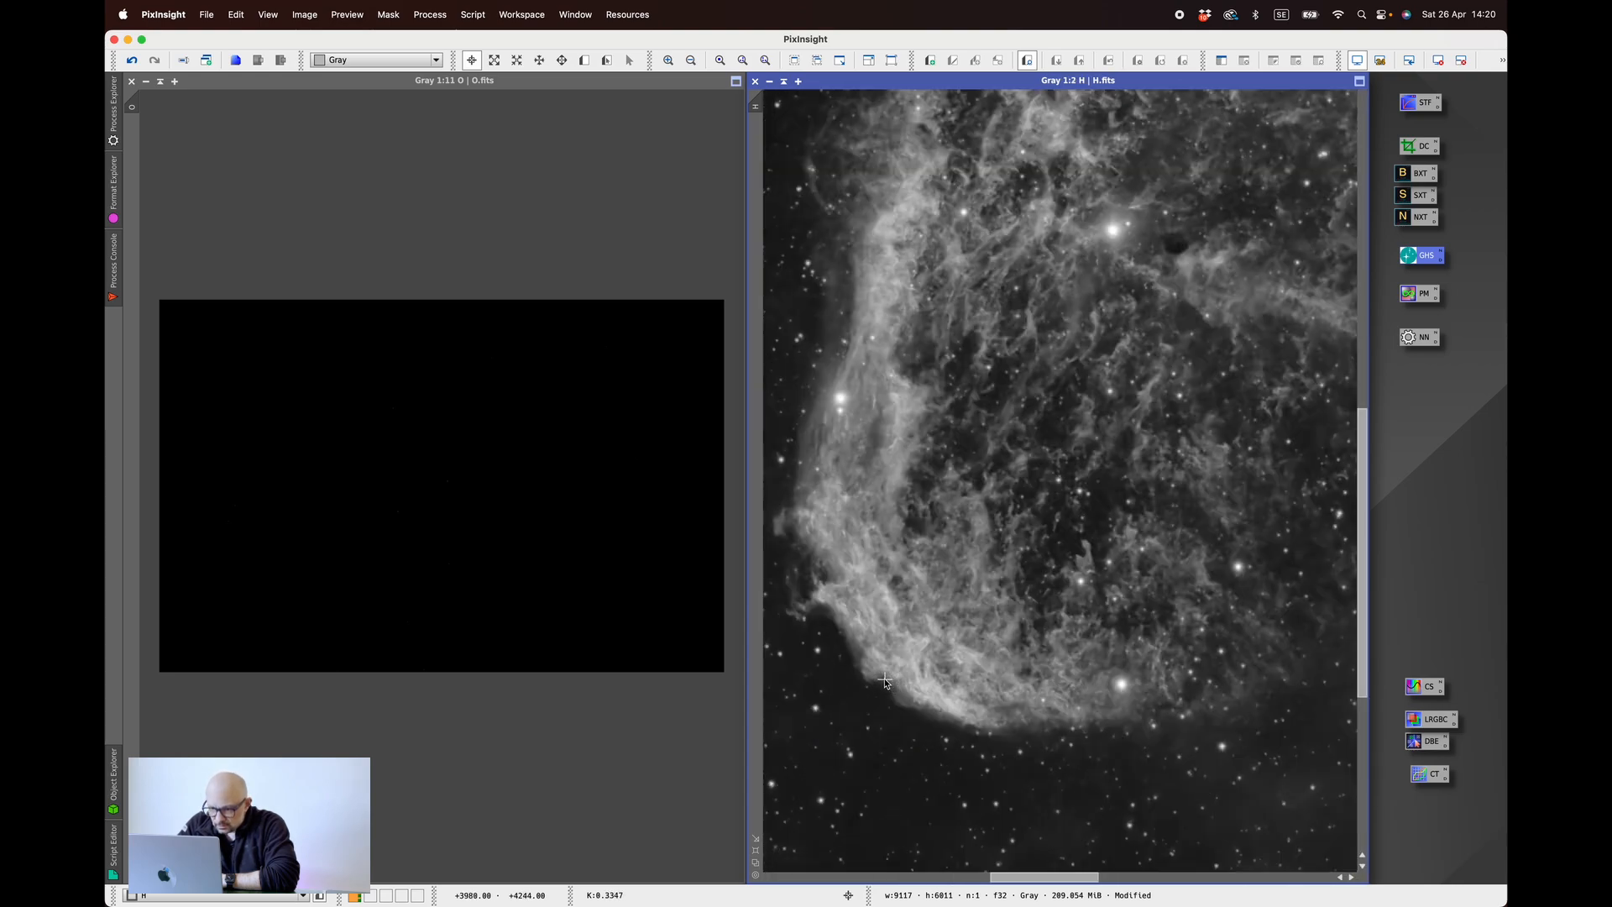
scroll(905, 591, down, 3)
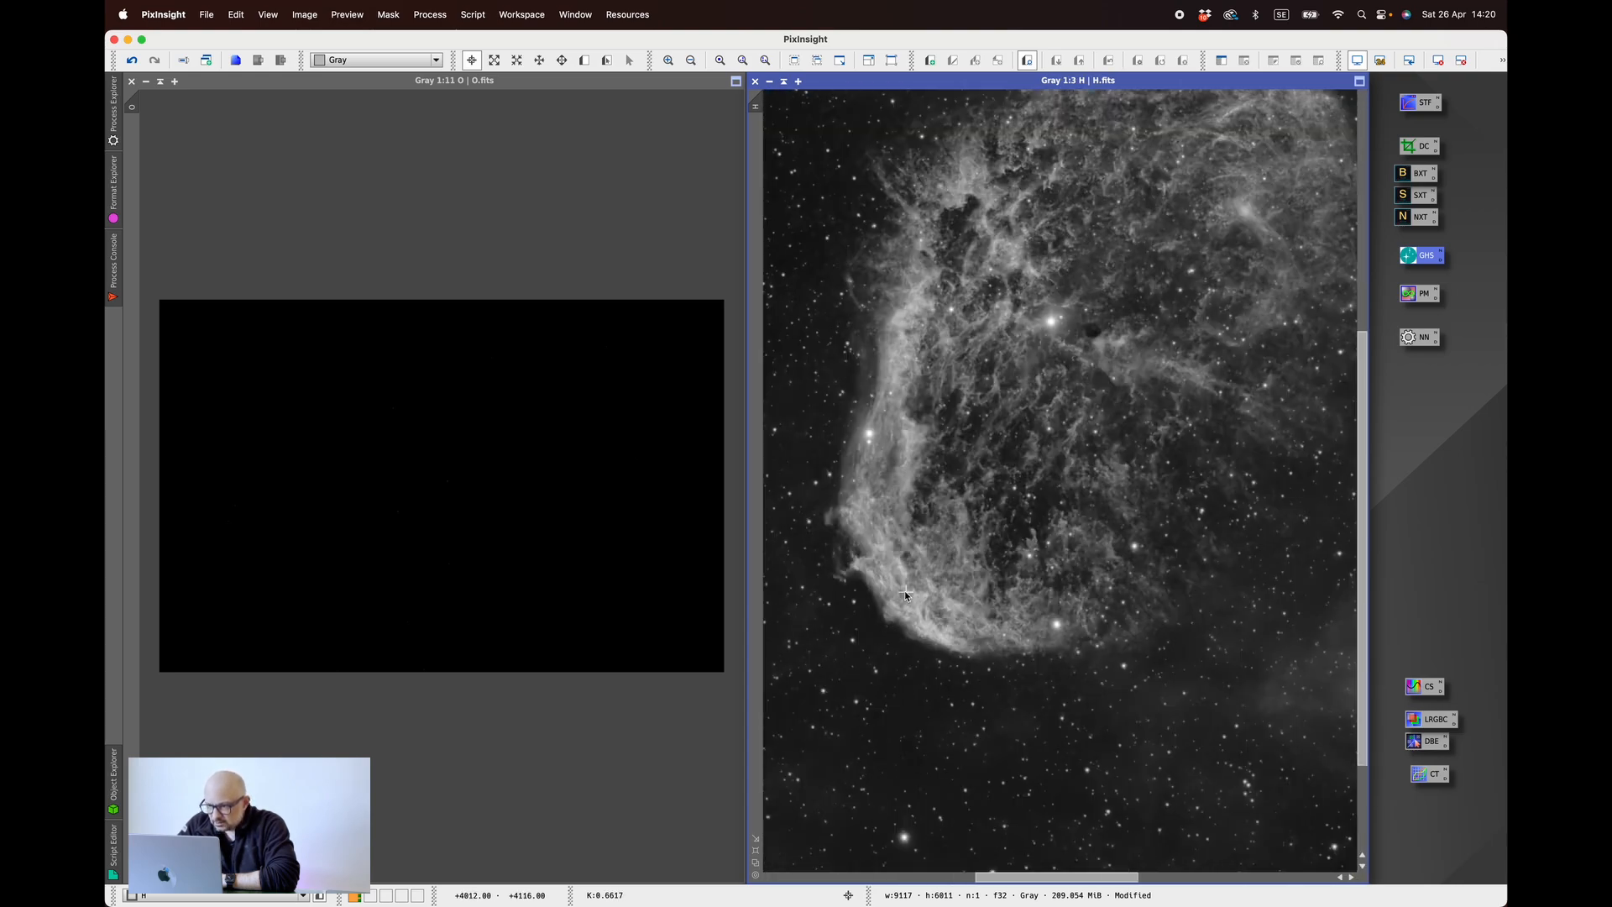
scroll(917, 304, up, 3)
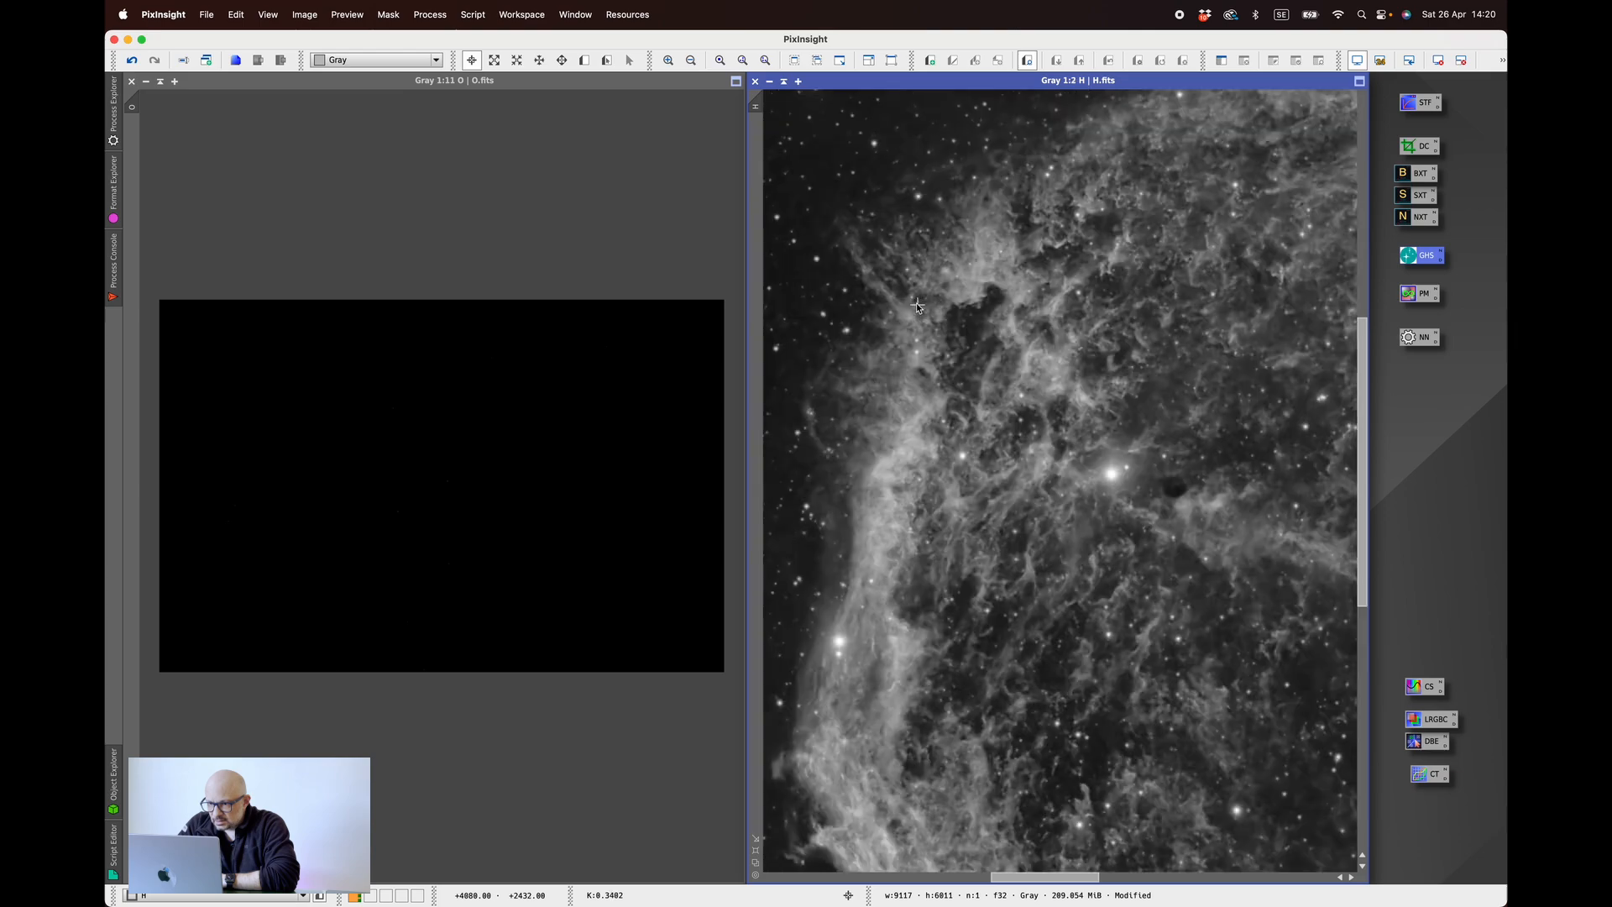
scroll(917, 304, down, 5)
scroll(917, 306, down, 4)
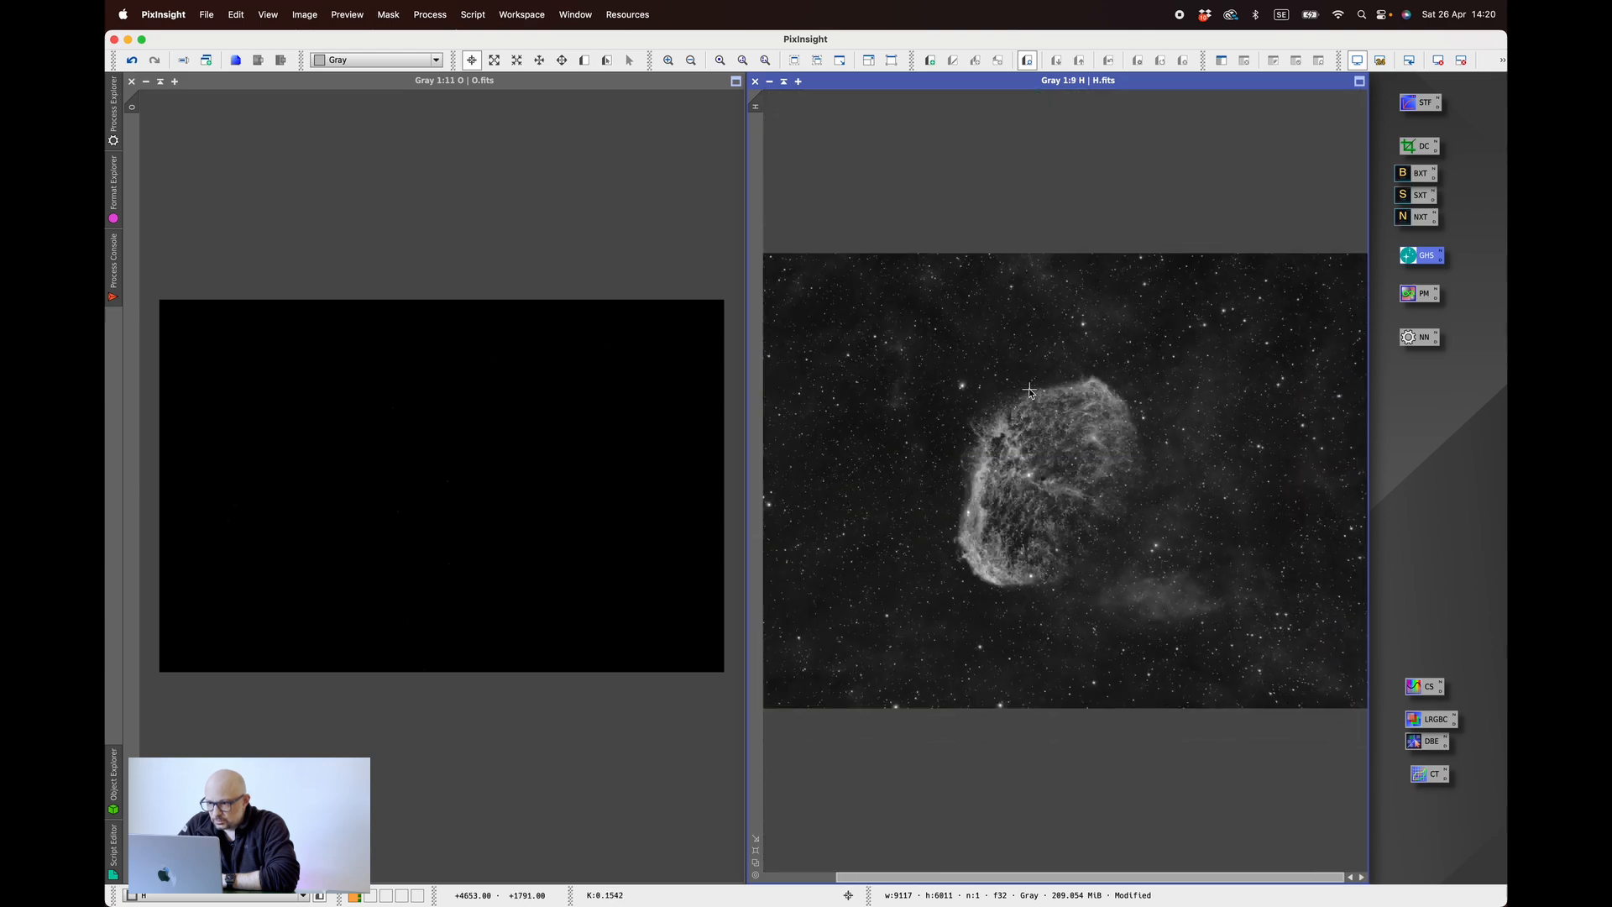
scroll(1070, 442, down, 1)
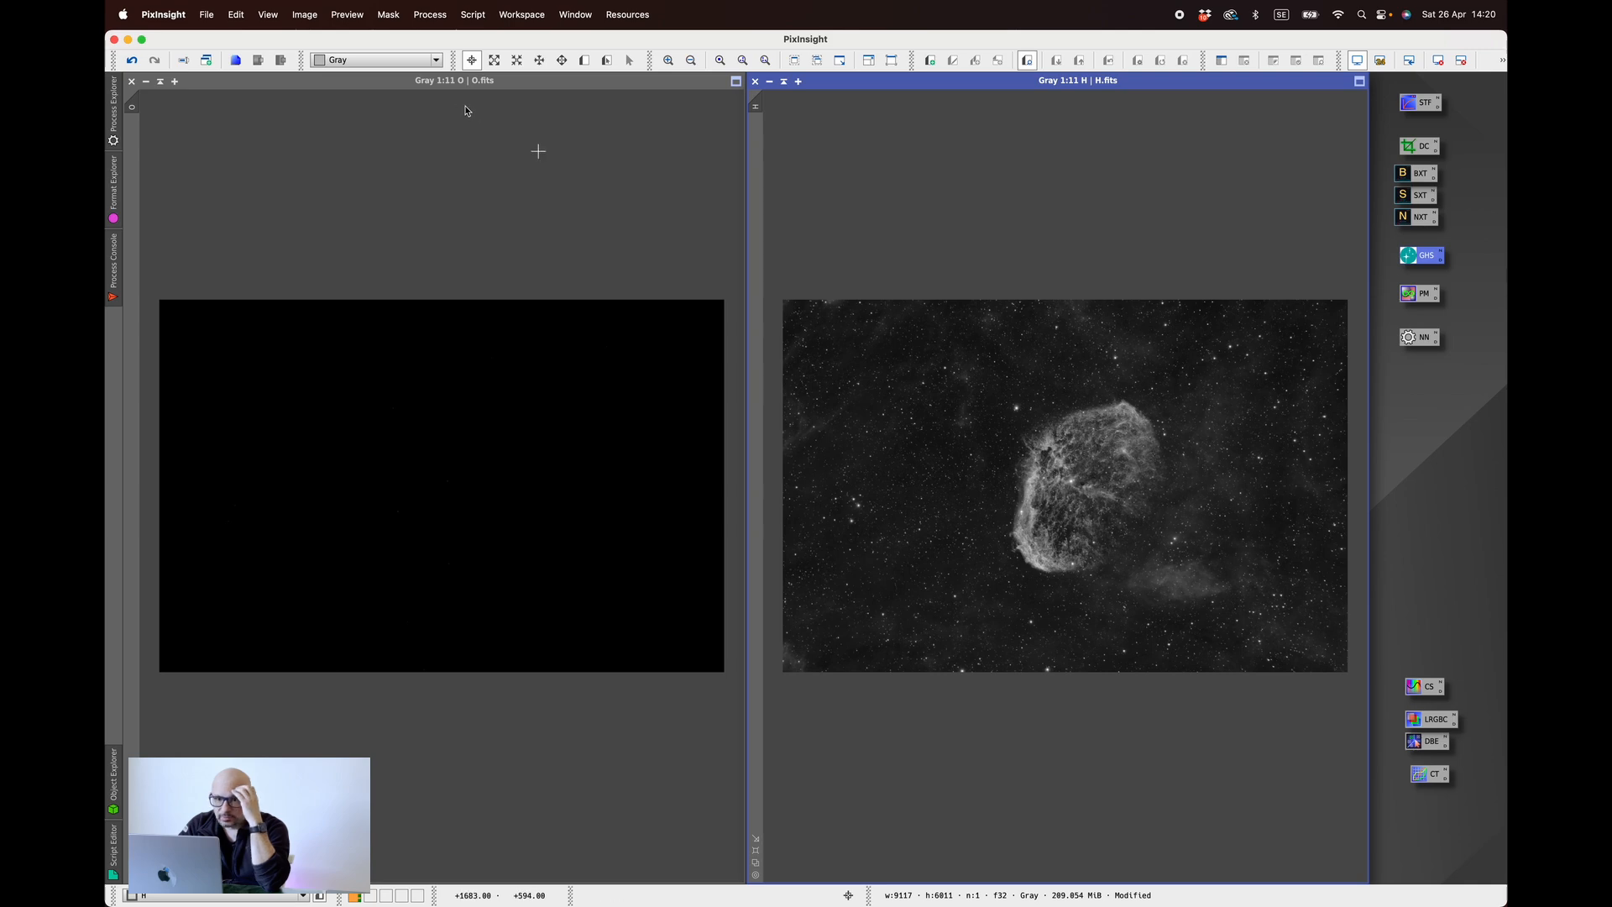
- Undo the last stretches based on the faint cloud in the H image and reopen GeneralizedHyperbolicStretch
click(130, 61)
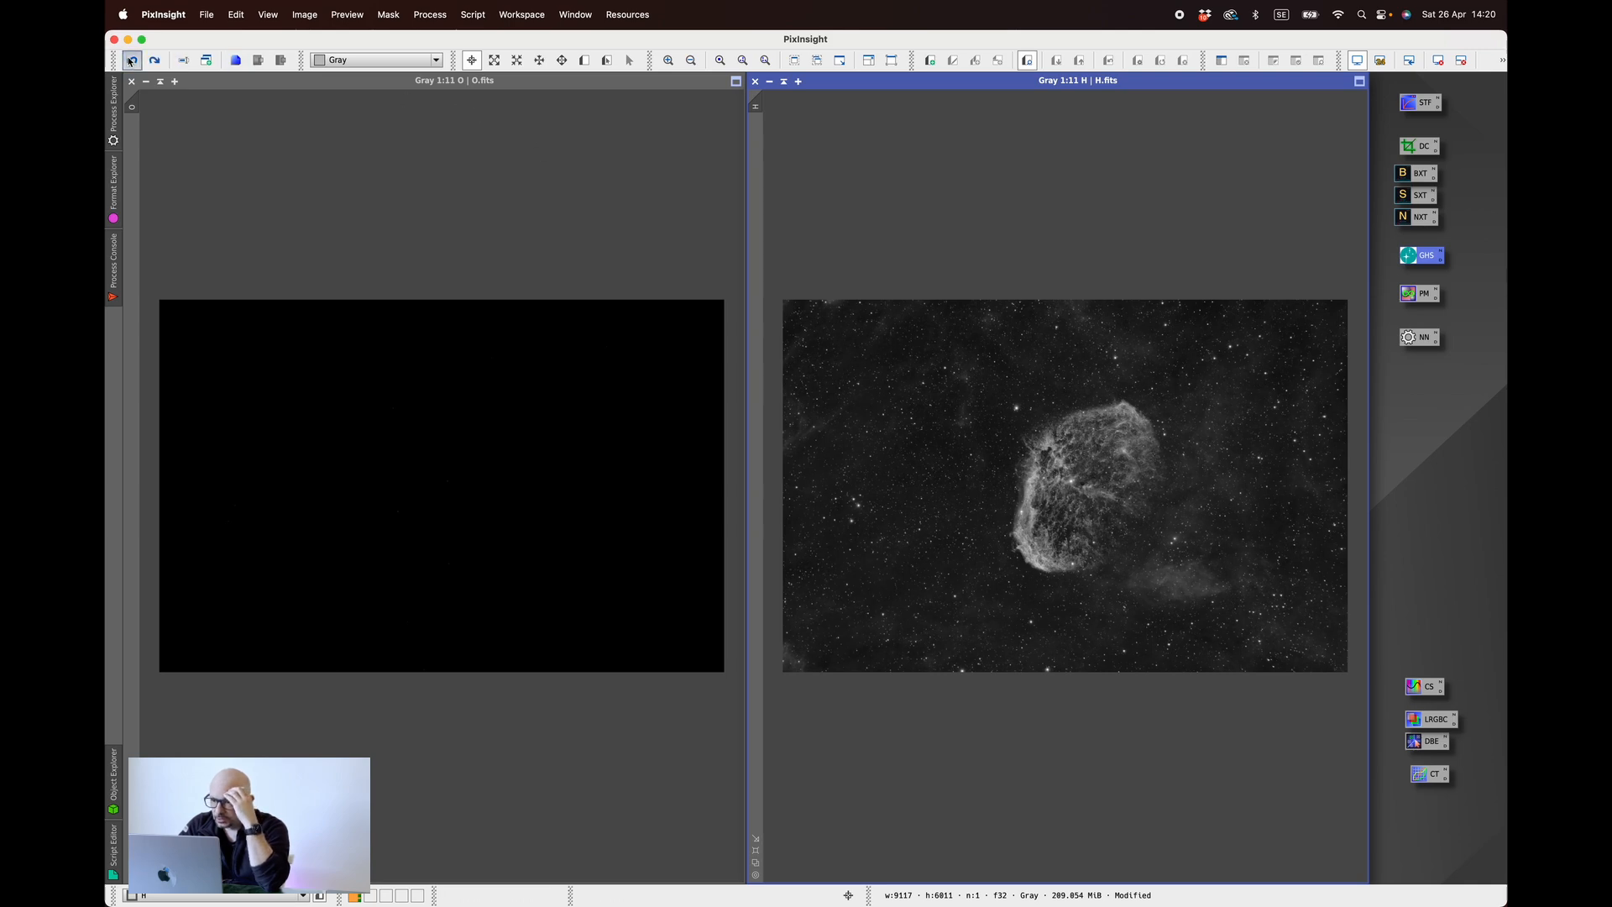
click(130, 62)
click(130, 62)
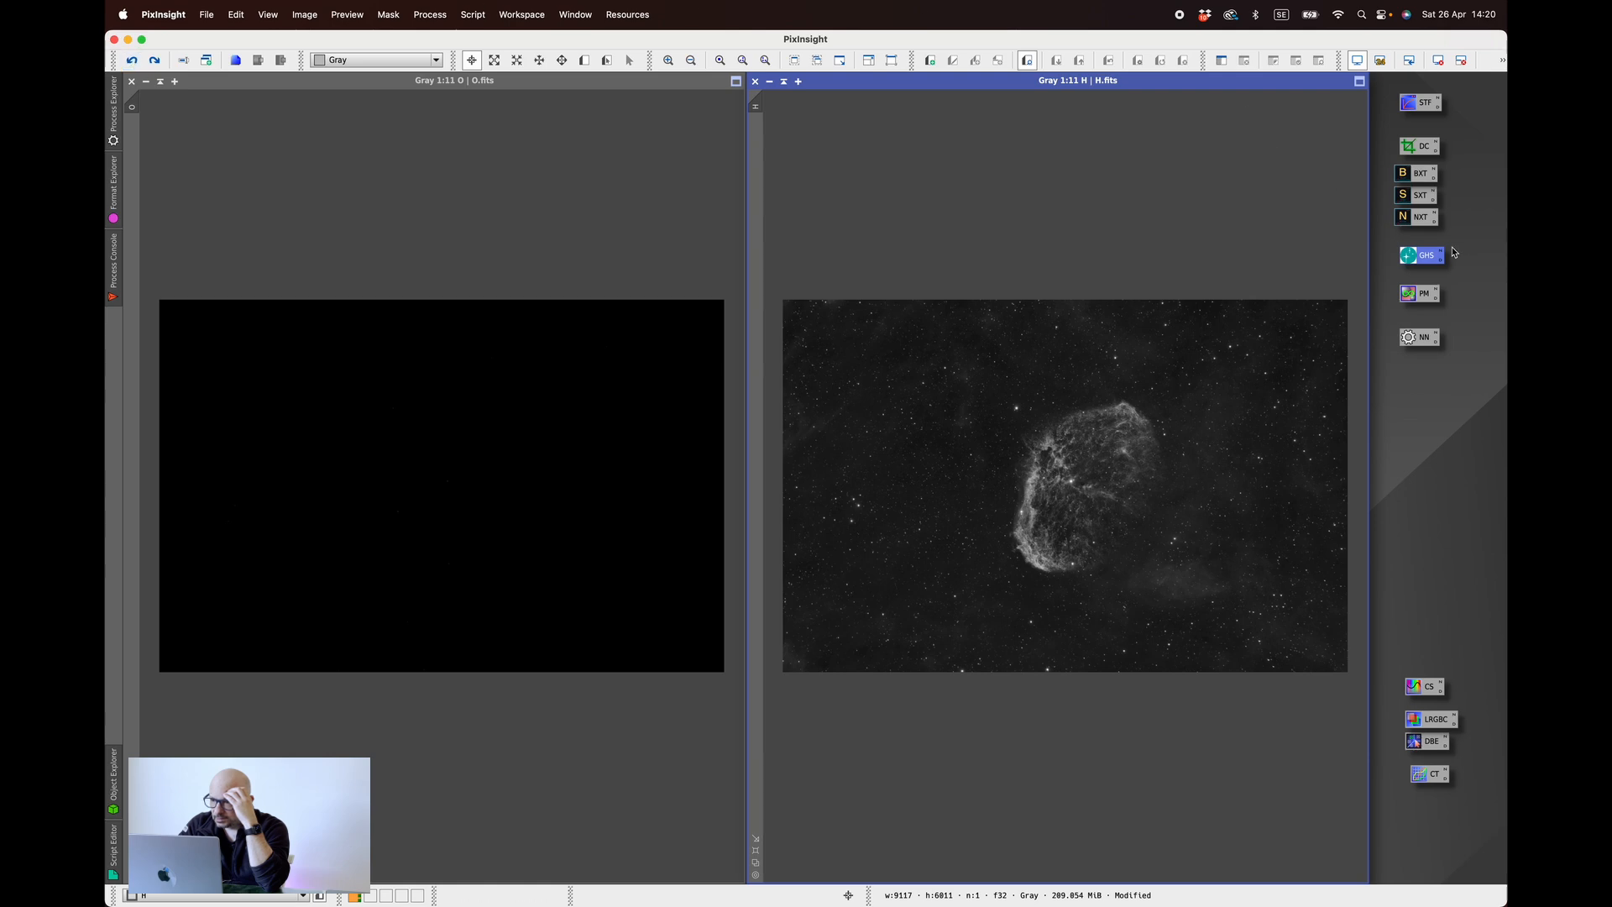
double_click(1419, 257)
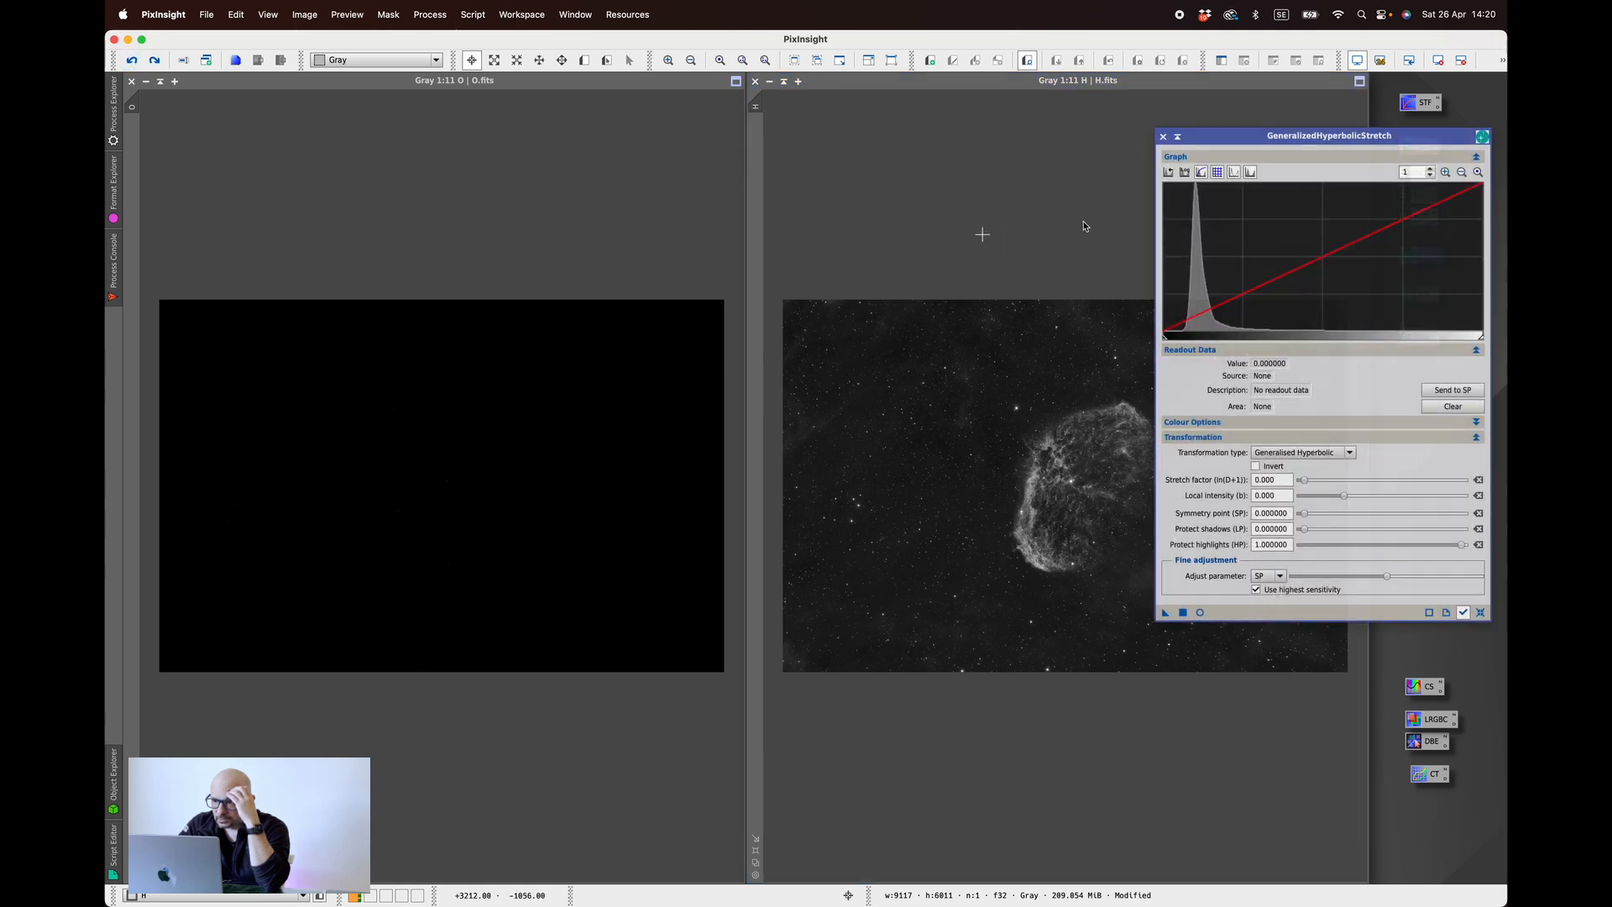
- Stretch the H image with symmetry point 0.119403 from the histogram peak, stretch factor 1.220, local intensity 0.230 and highlight protection 0.480
click(1212, 260)
click(1201, 269)
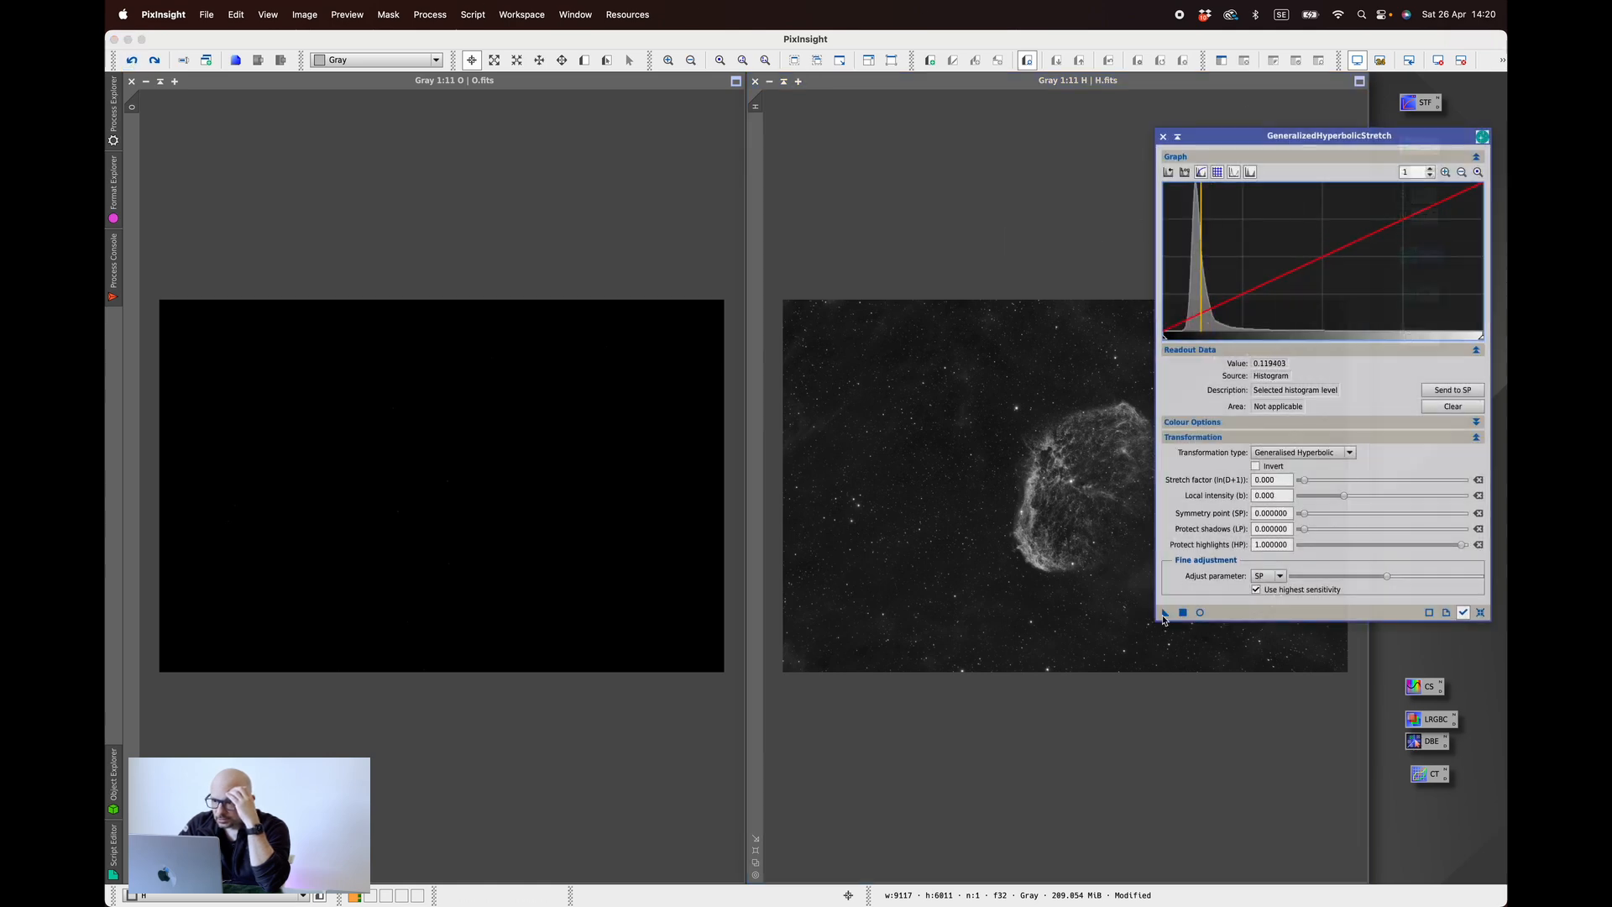
click(1200, 613)
click(1453, 390)
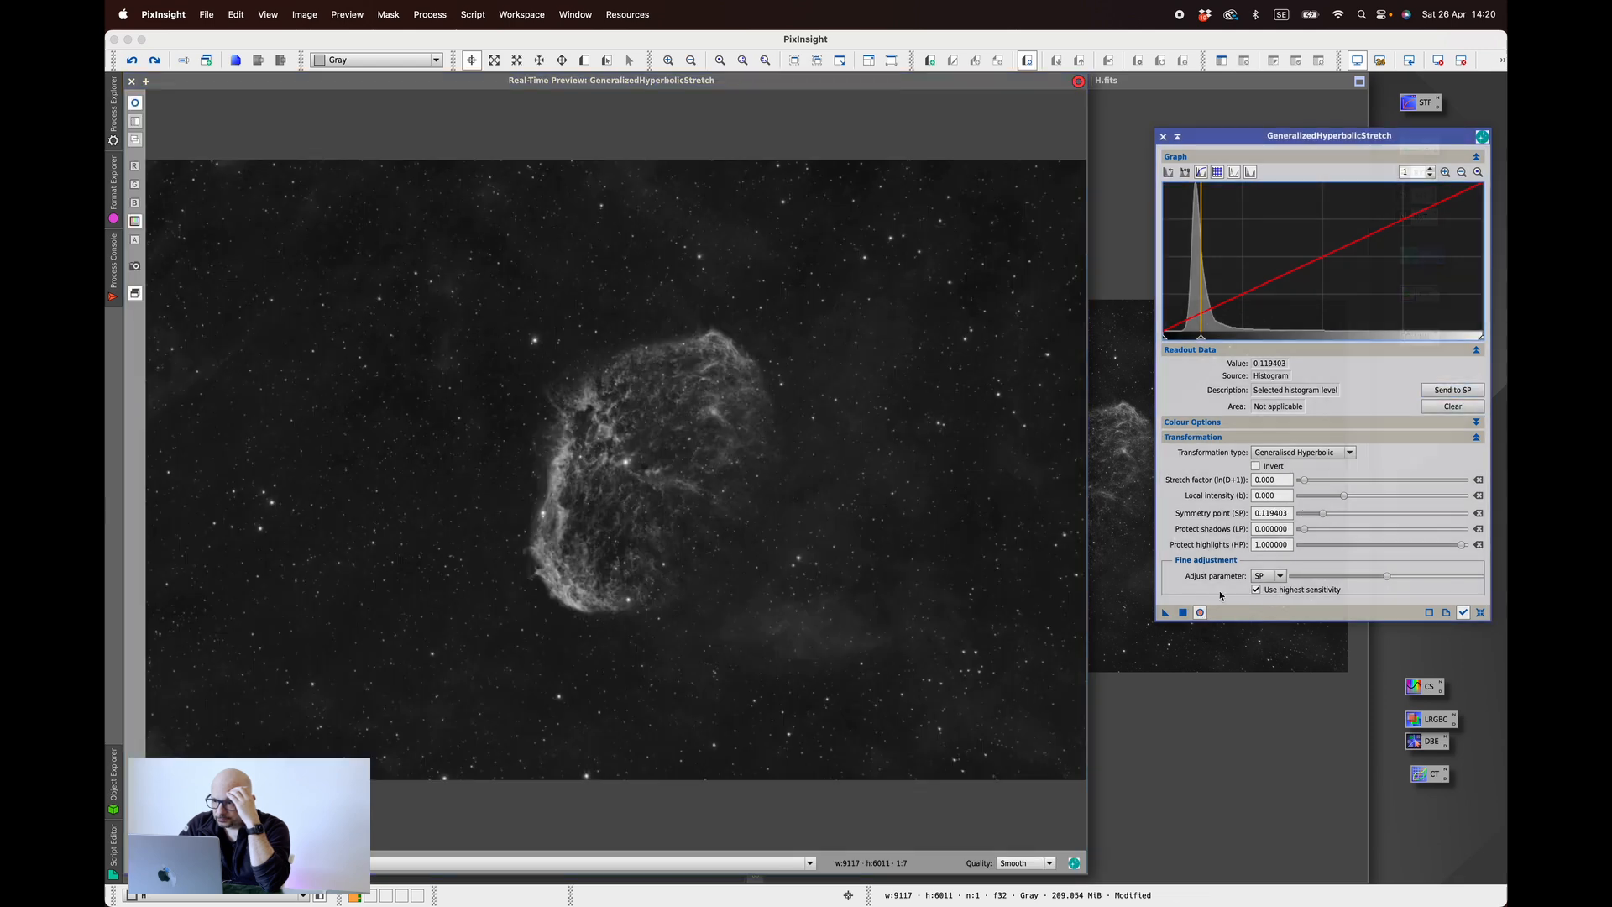
drag(1305, 483, 1348, 496)
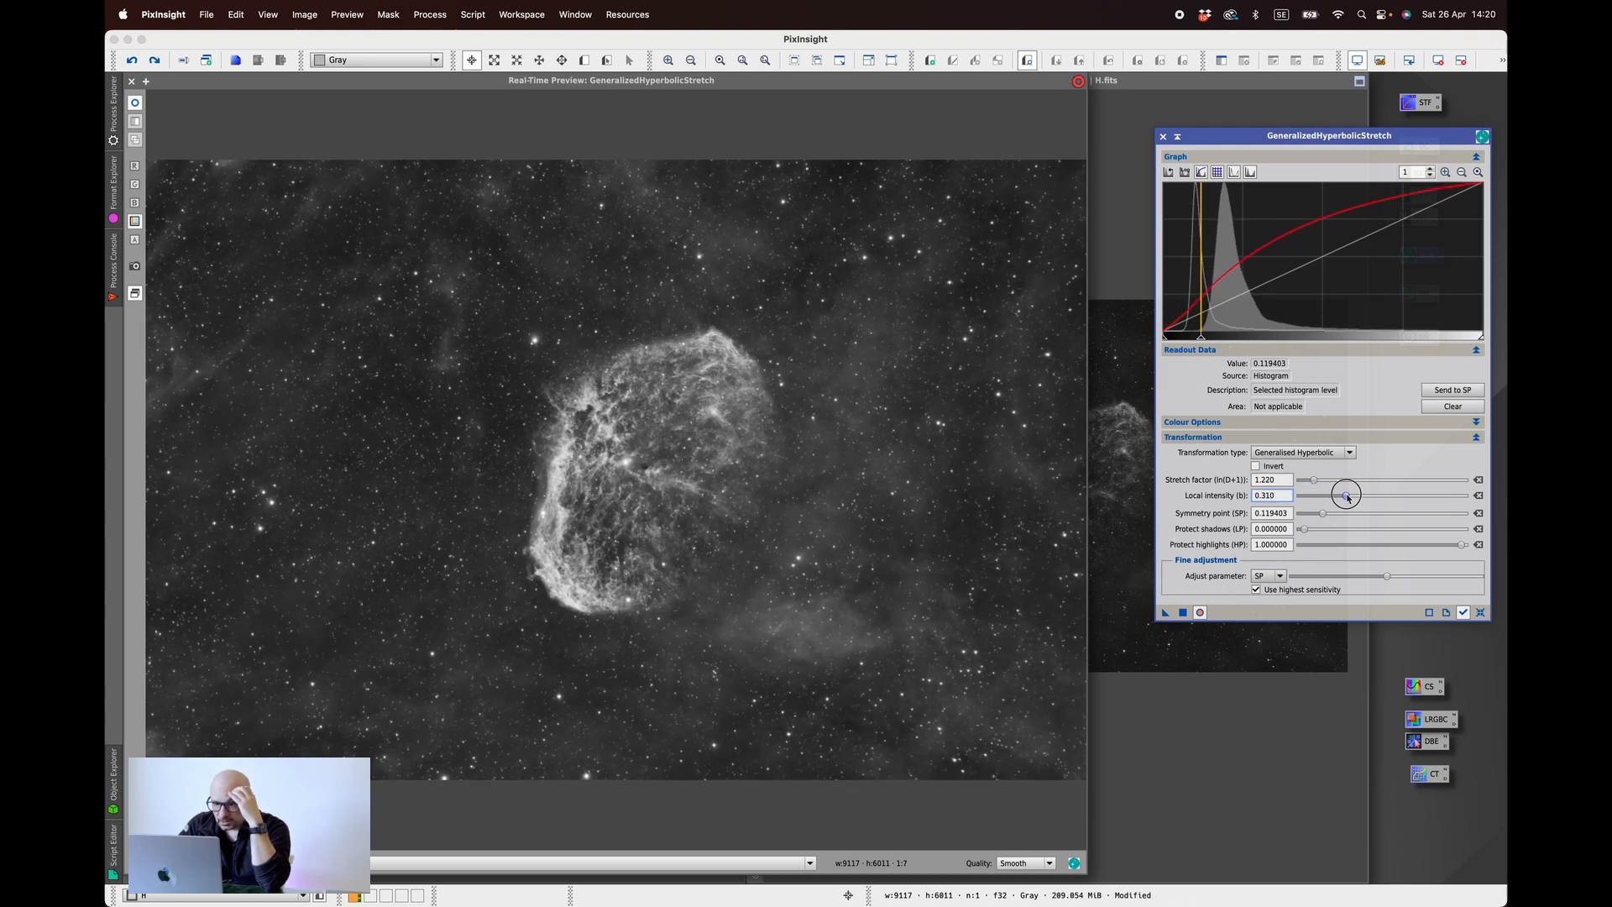
drag(1452, 548, 1380, 548)
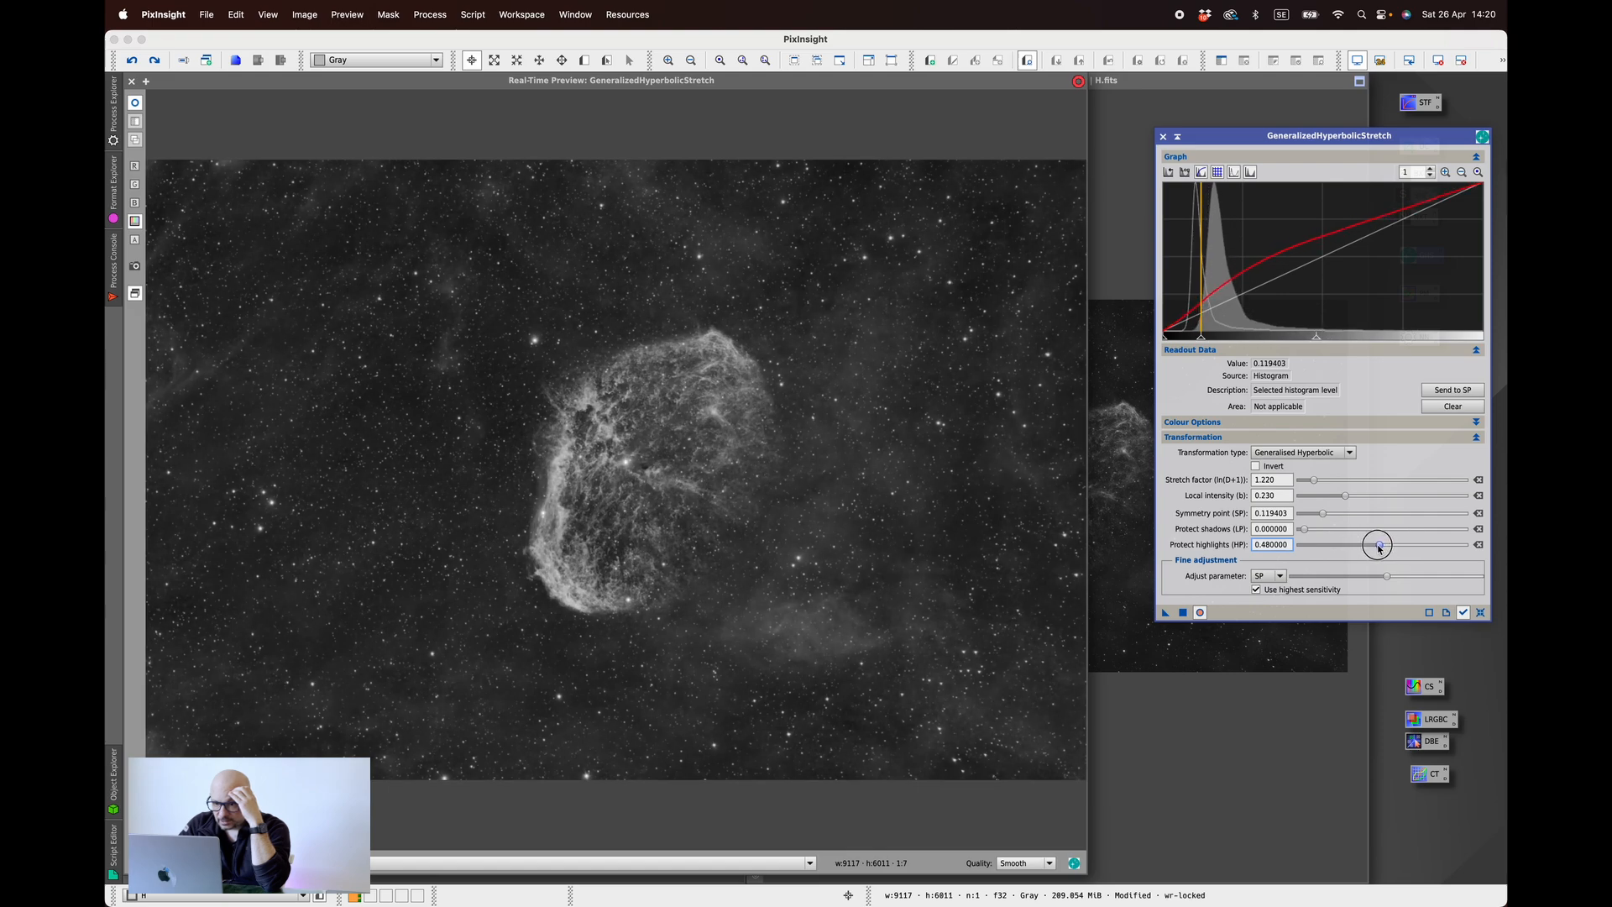
click(1183, 612)
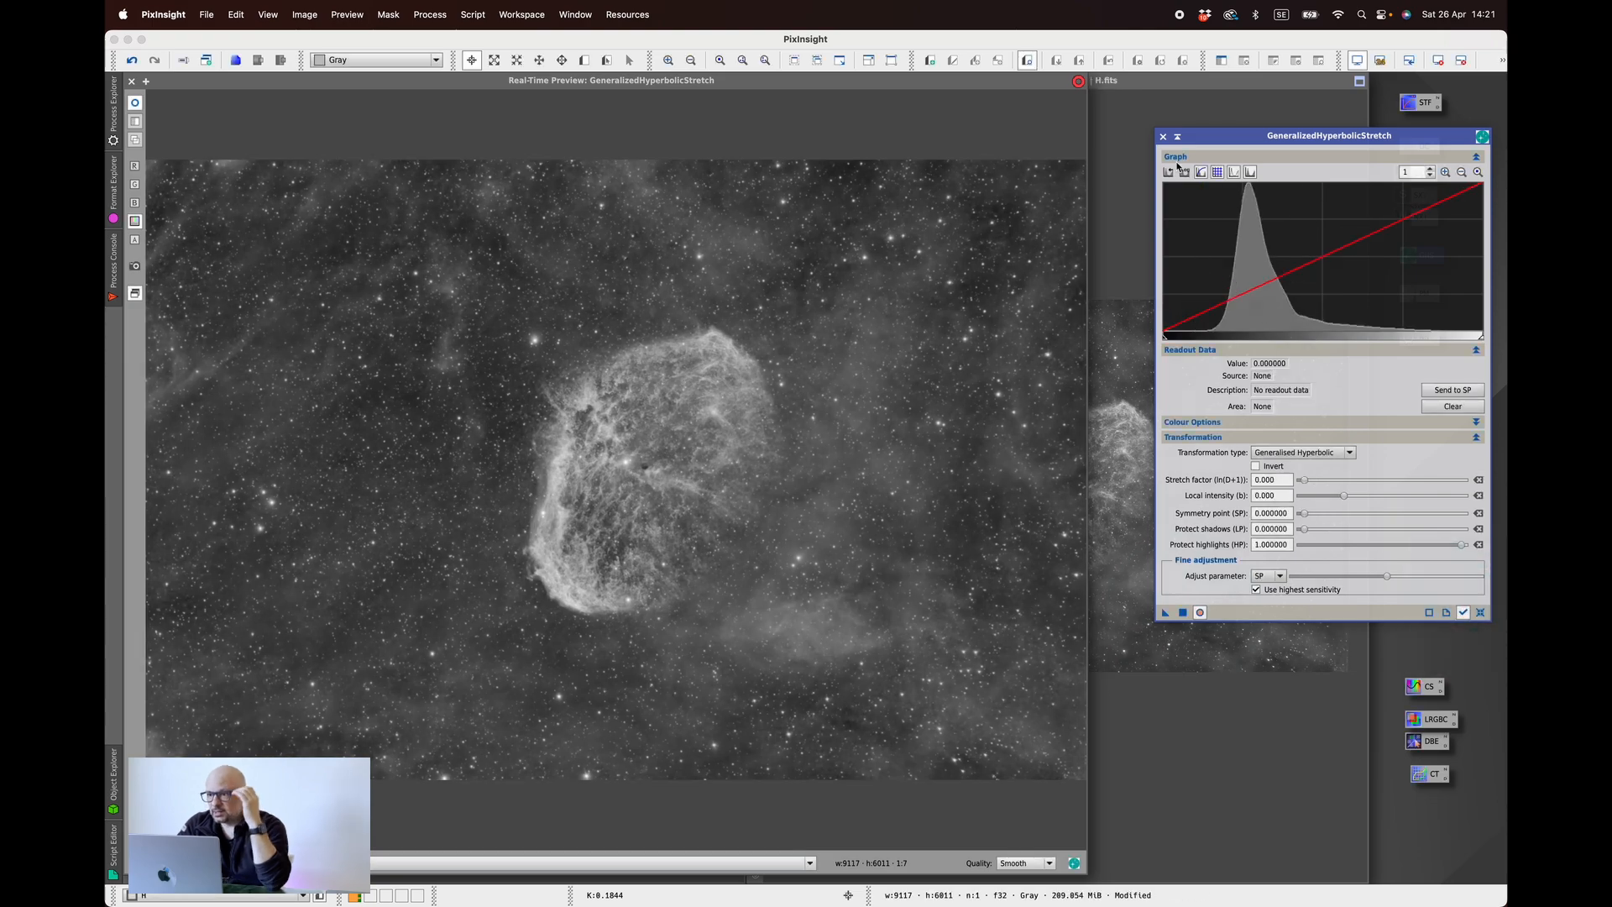
- Apply a Linear transformation with blackpoint 0.049251 to the H image, and reset the parameters
click(1183, 171)
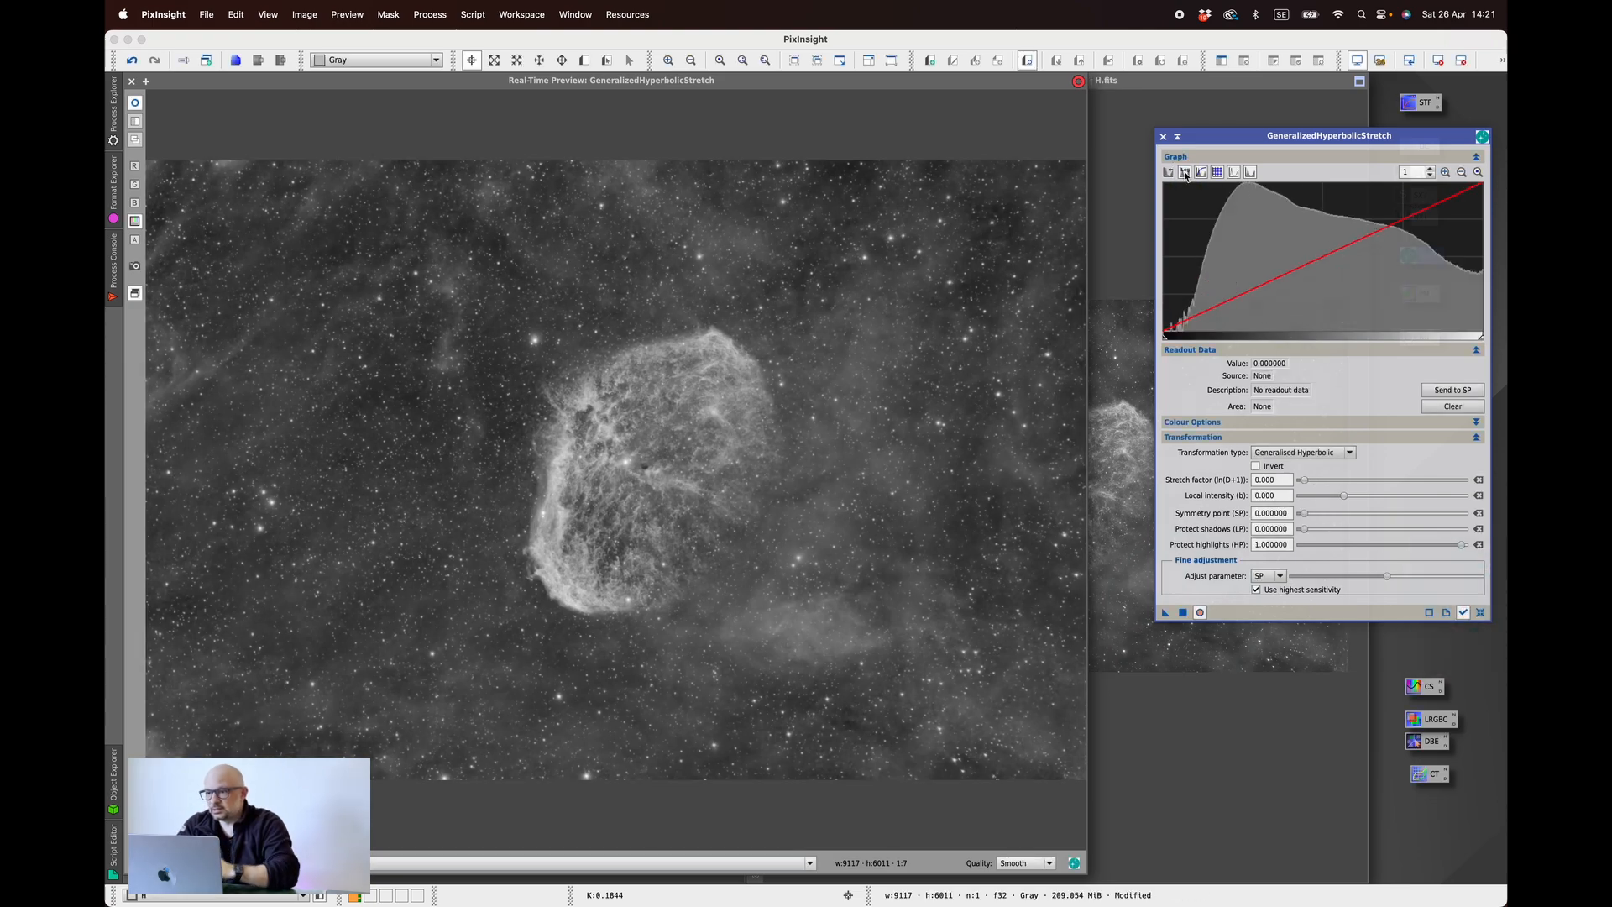
click(1183, 172)
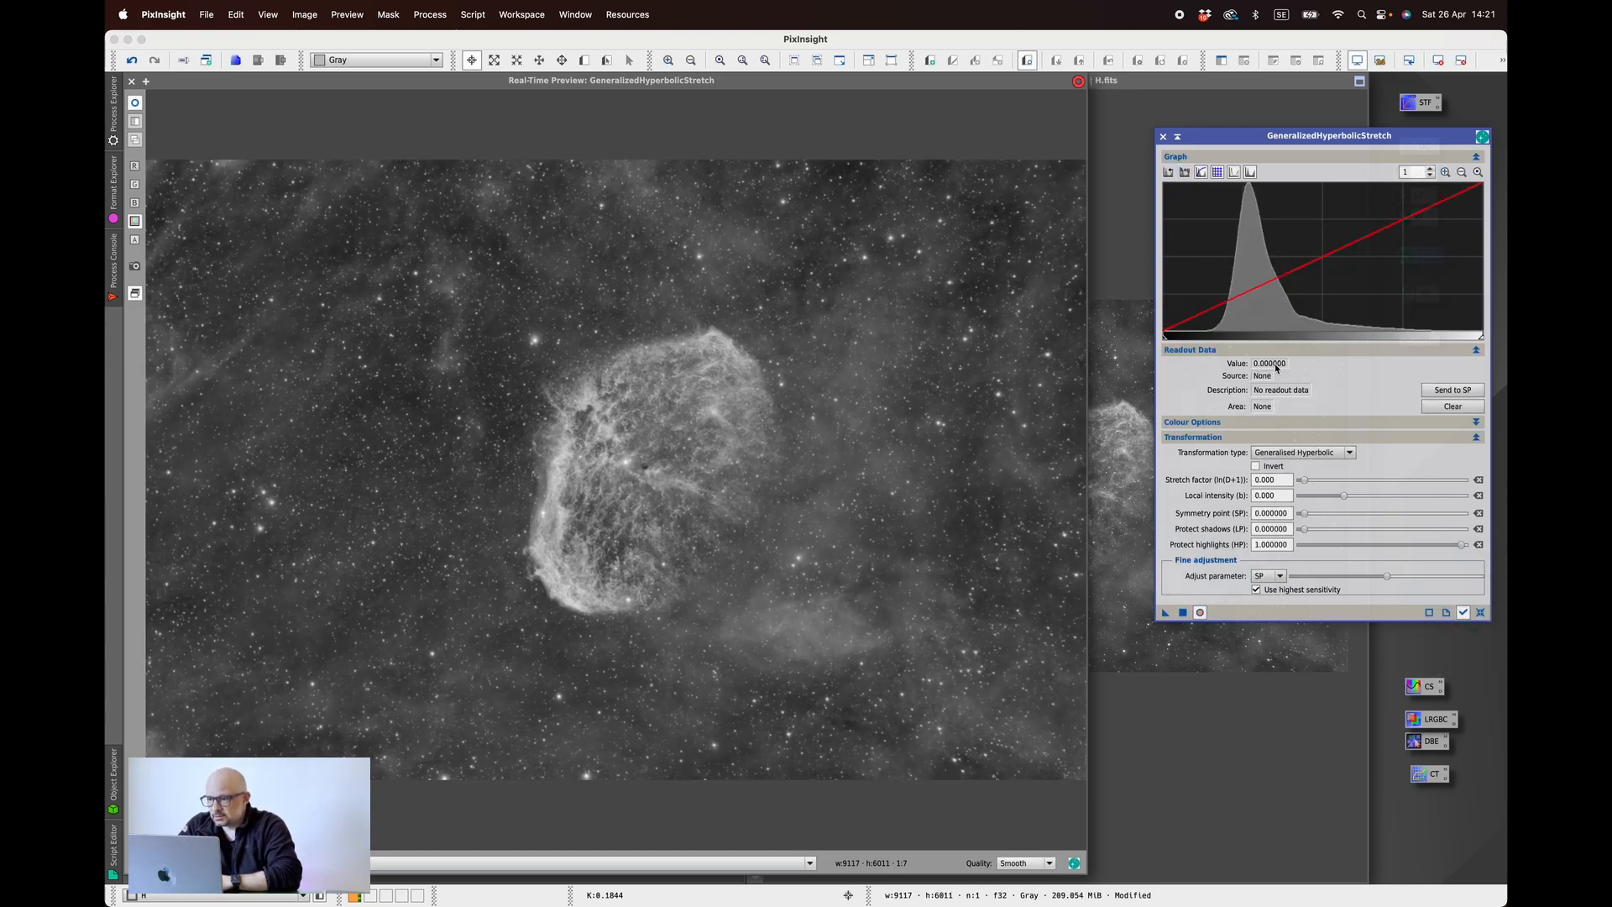
click(1304, 453)
click(1281, 512)
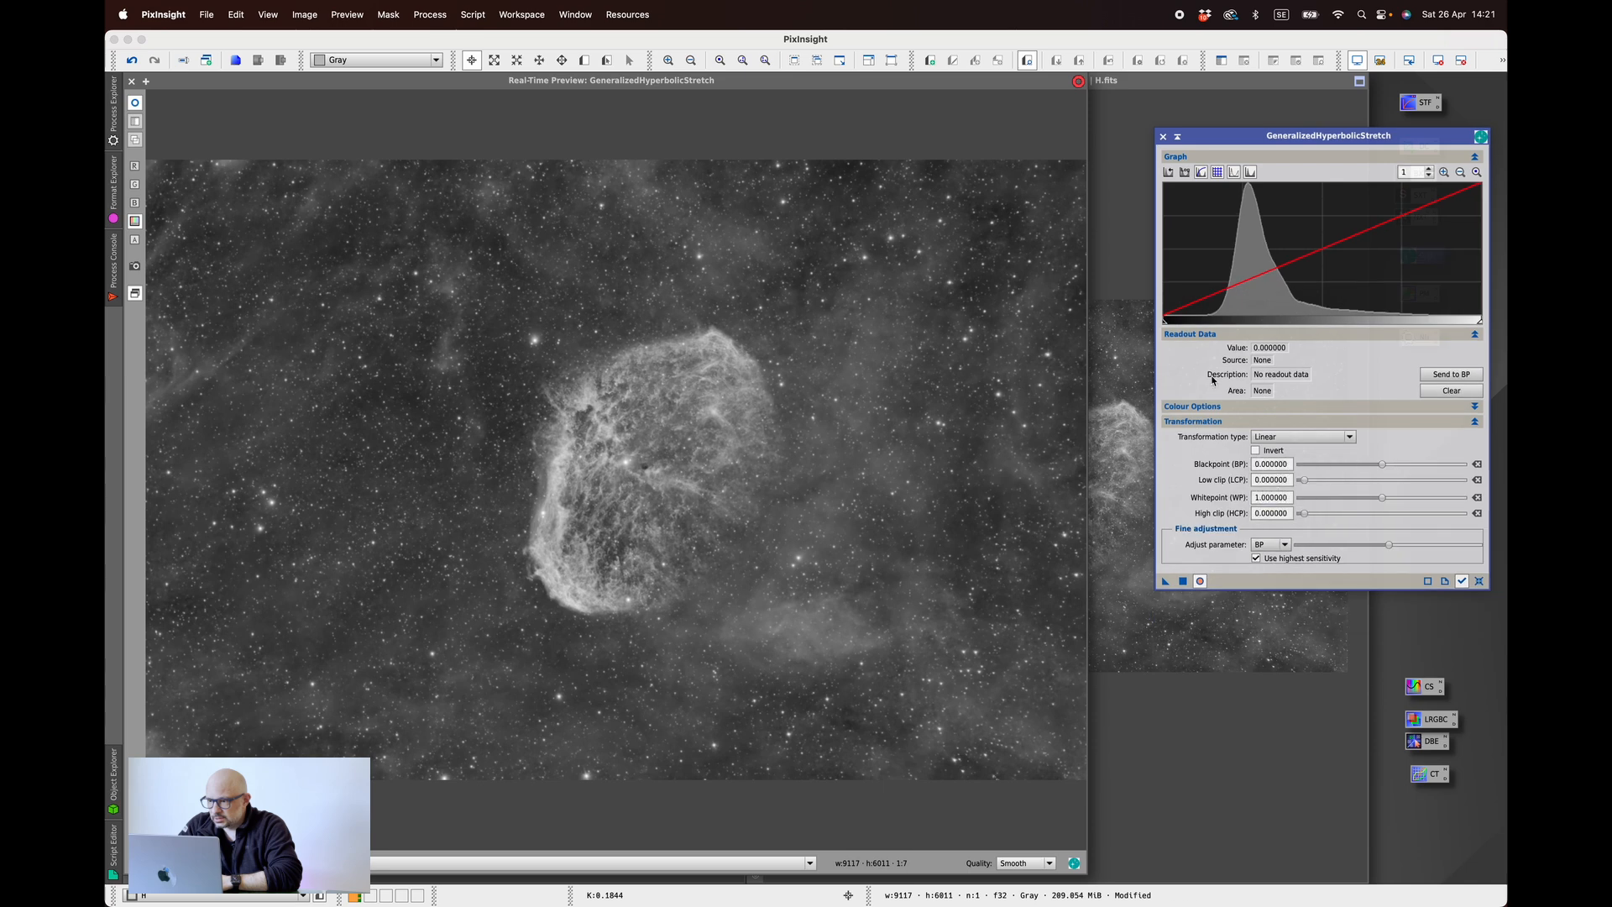
drag(1169, 322, 1179, 323)
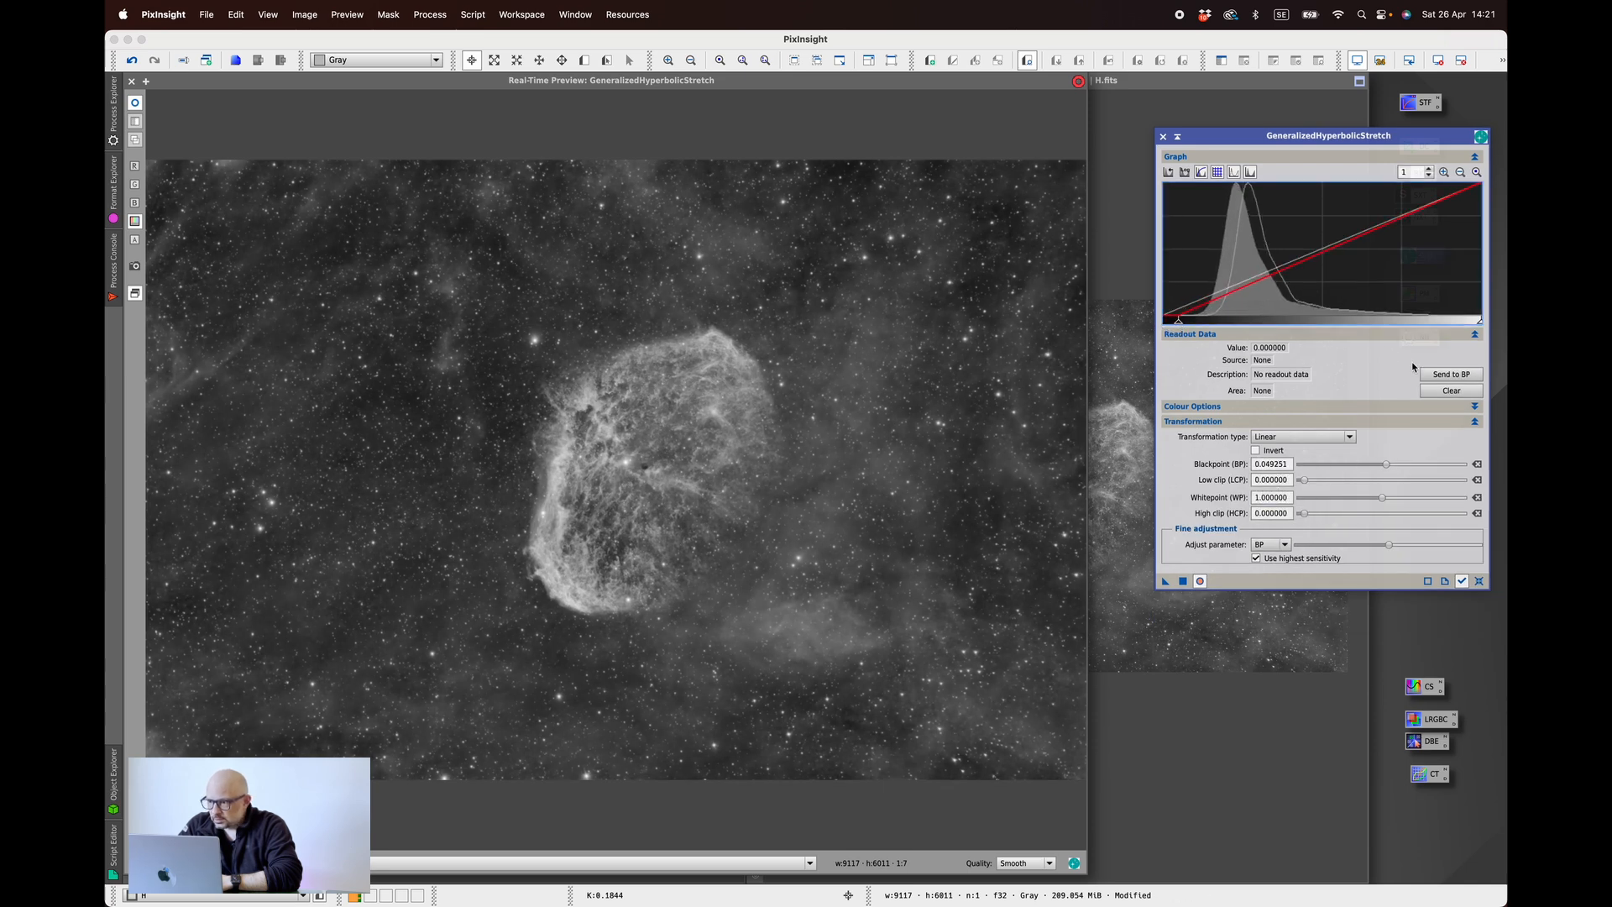
click(1182, 581)
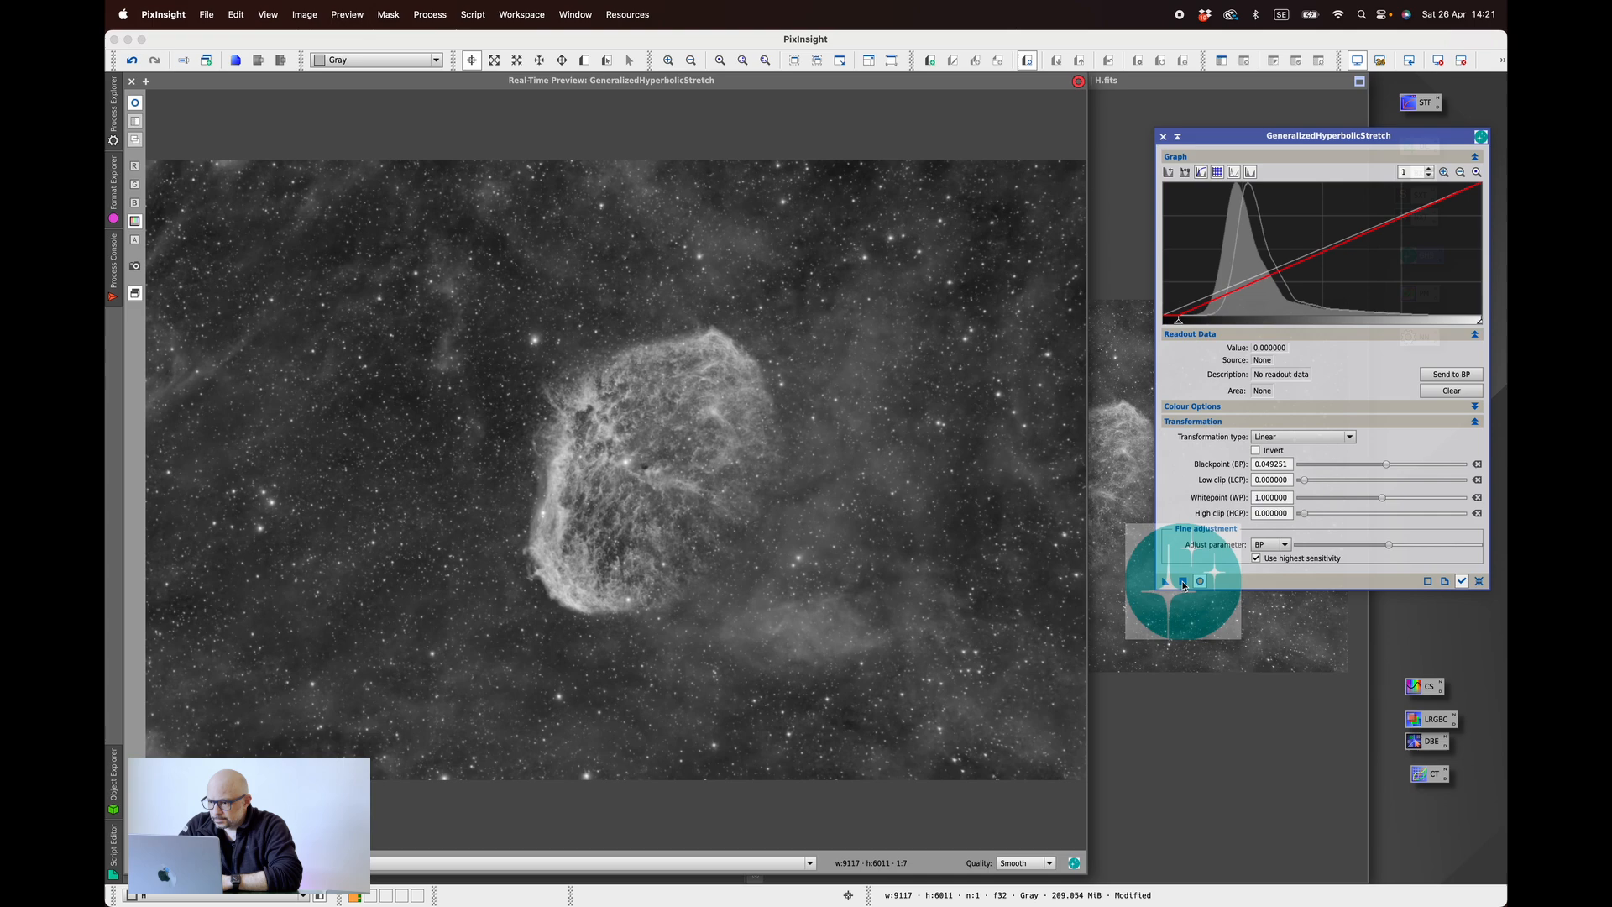
click(1481, 581)
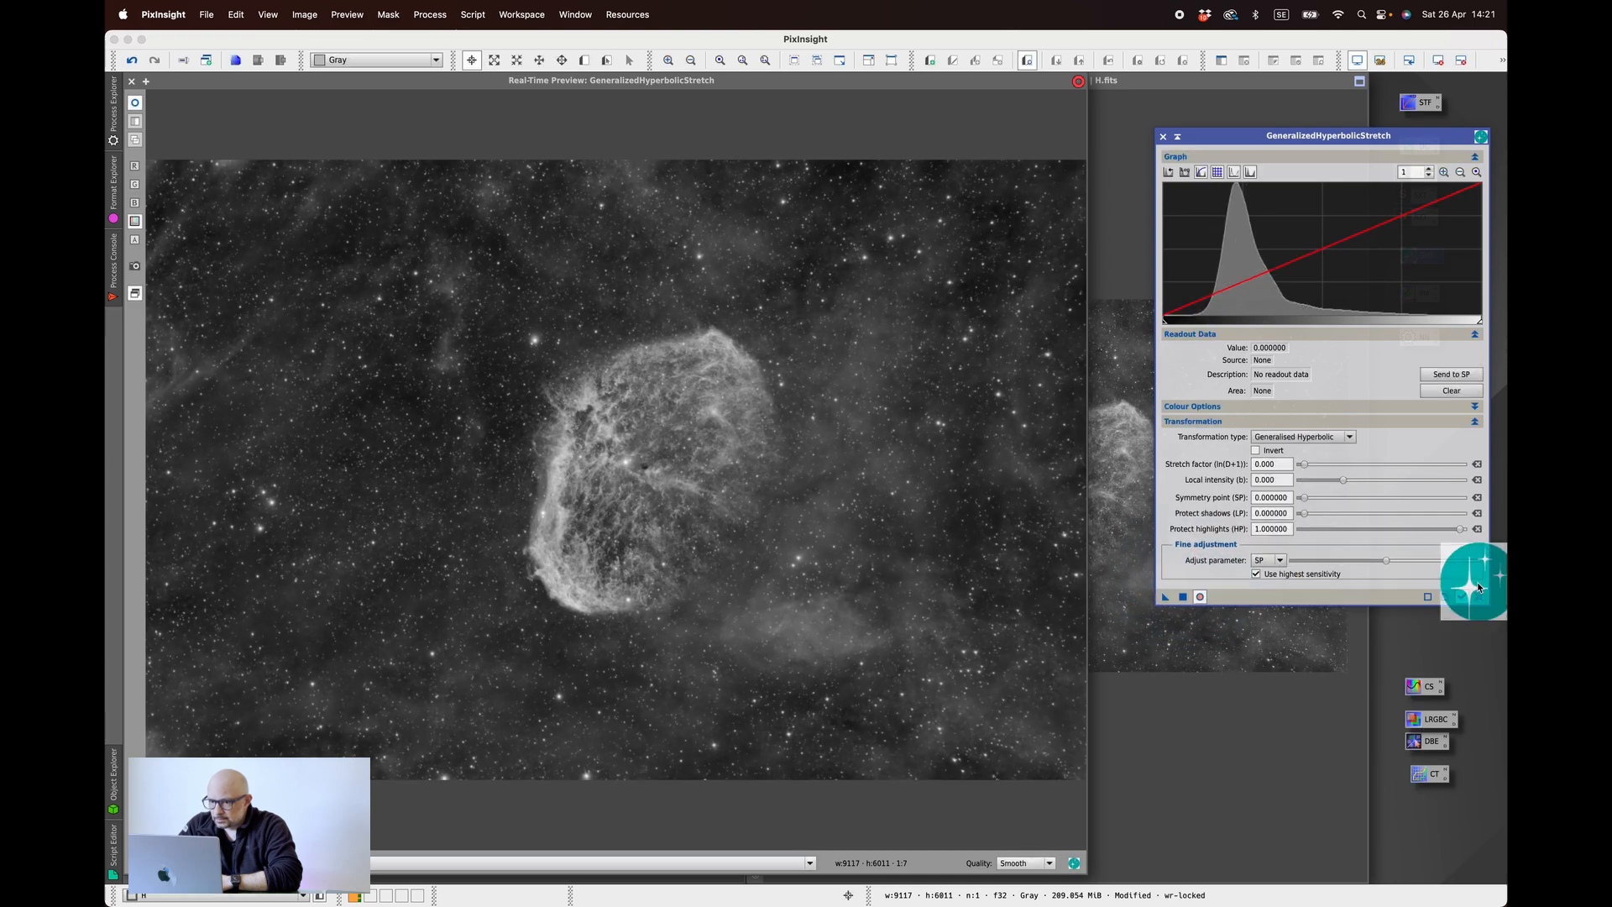
- Switch to the O image, set the symmetry point to 0.001059 from its histogram peak at zoom 111, and preview the stretch in real time
click(132, 82)
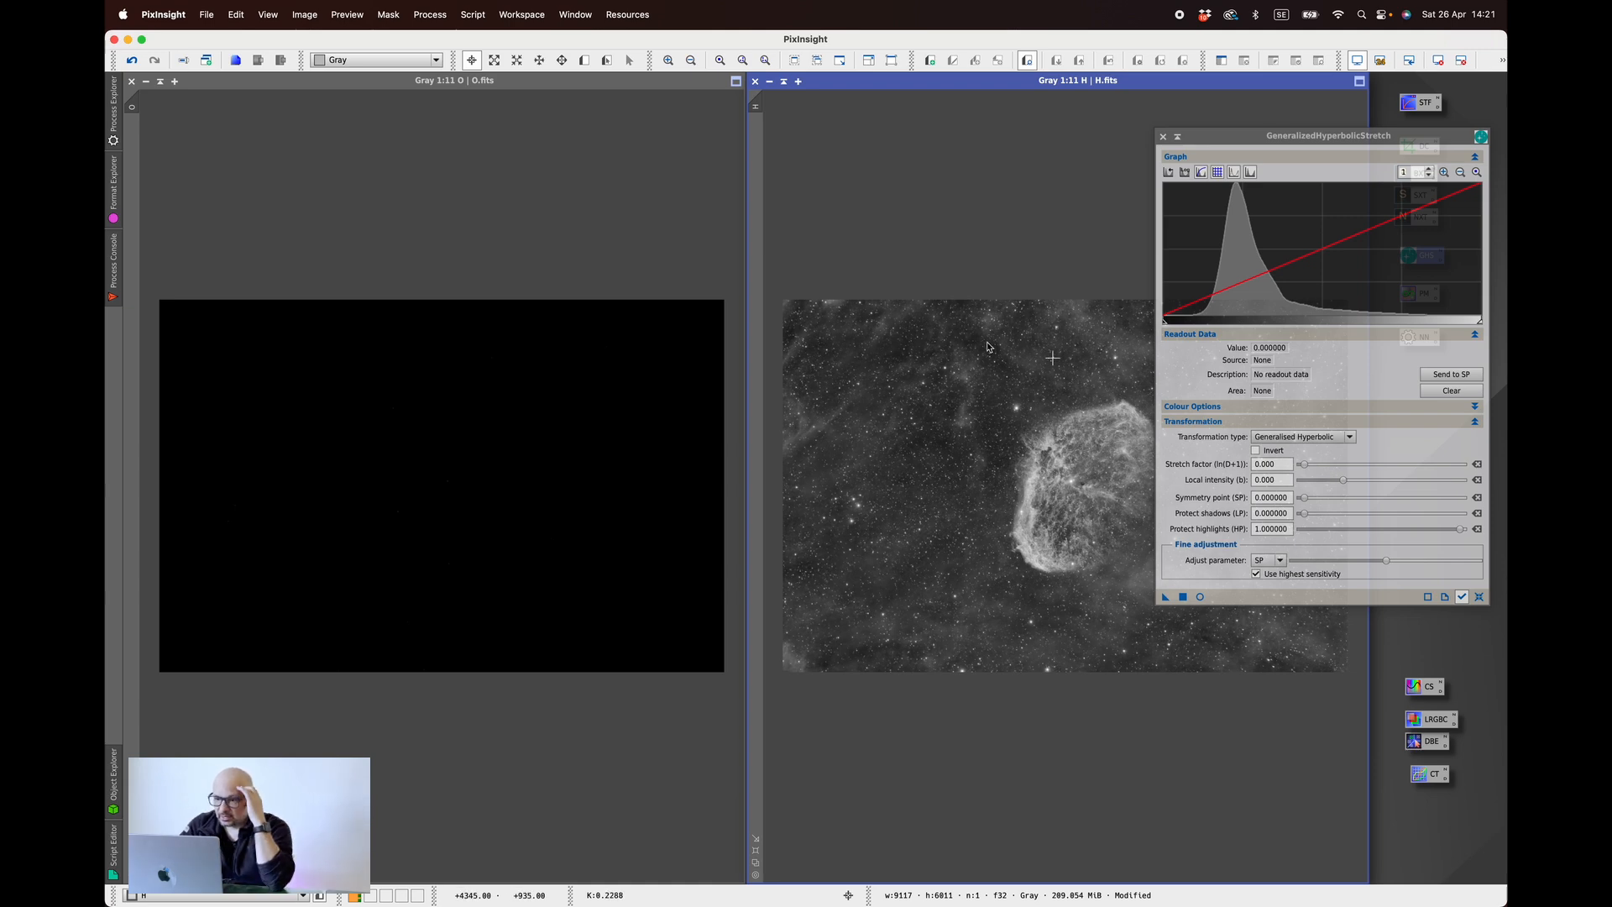
click(673, 180)
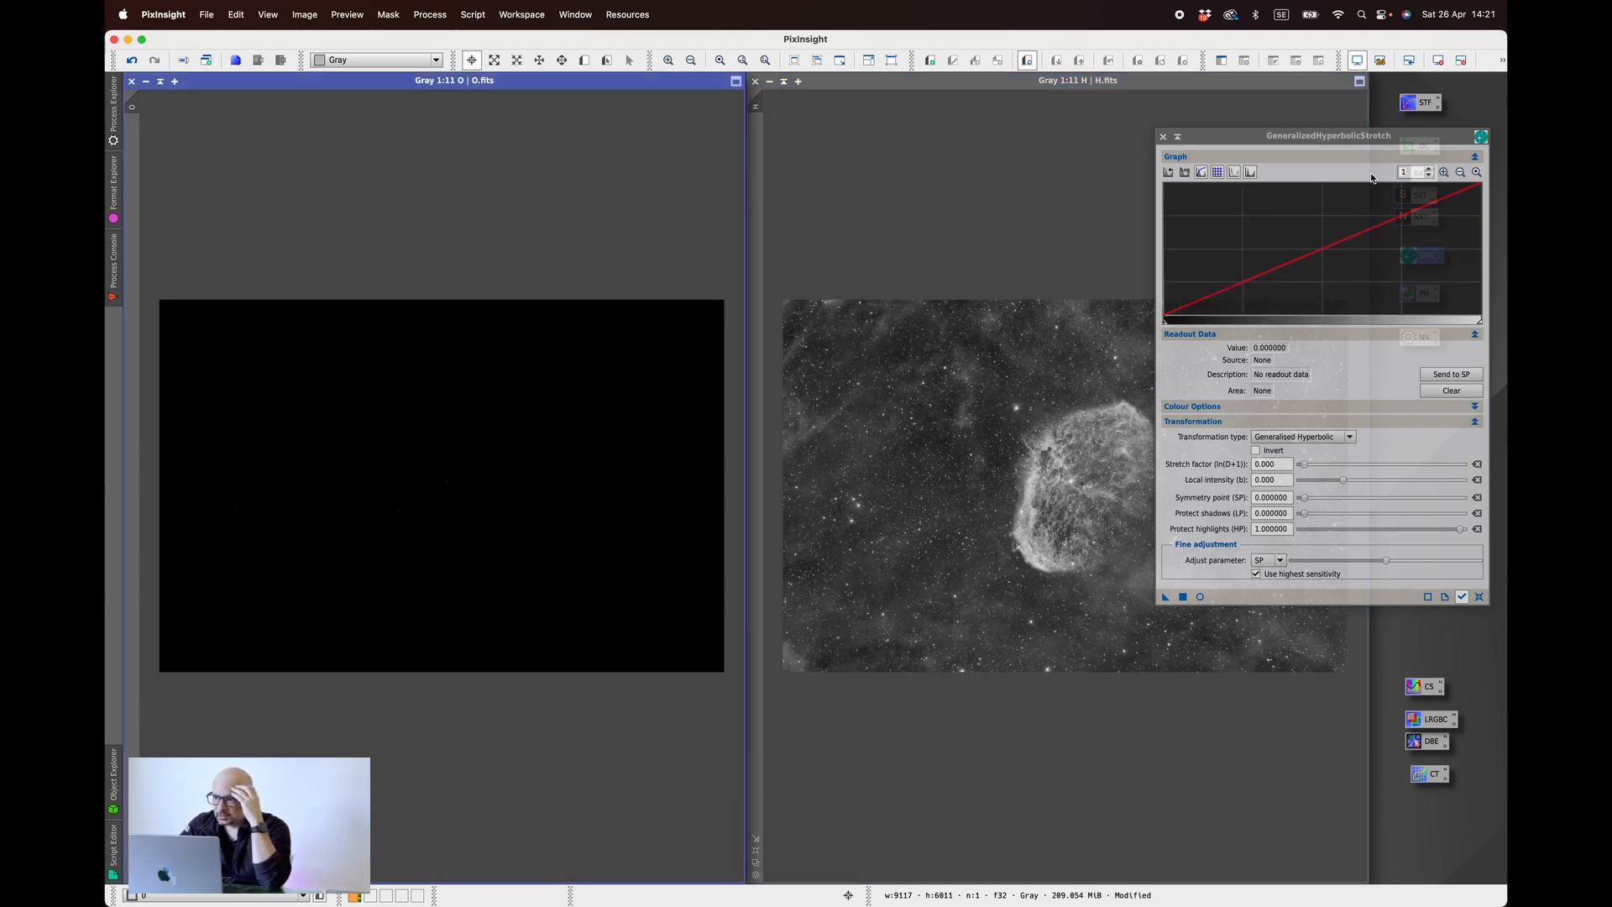
click(1415, 175)
text(11)
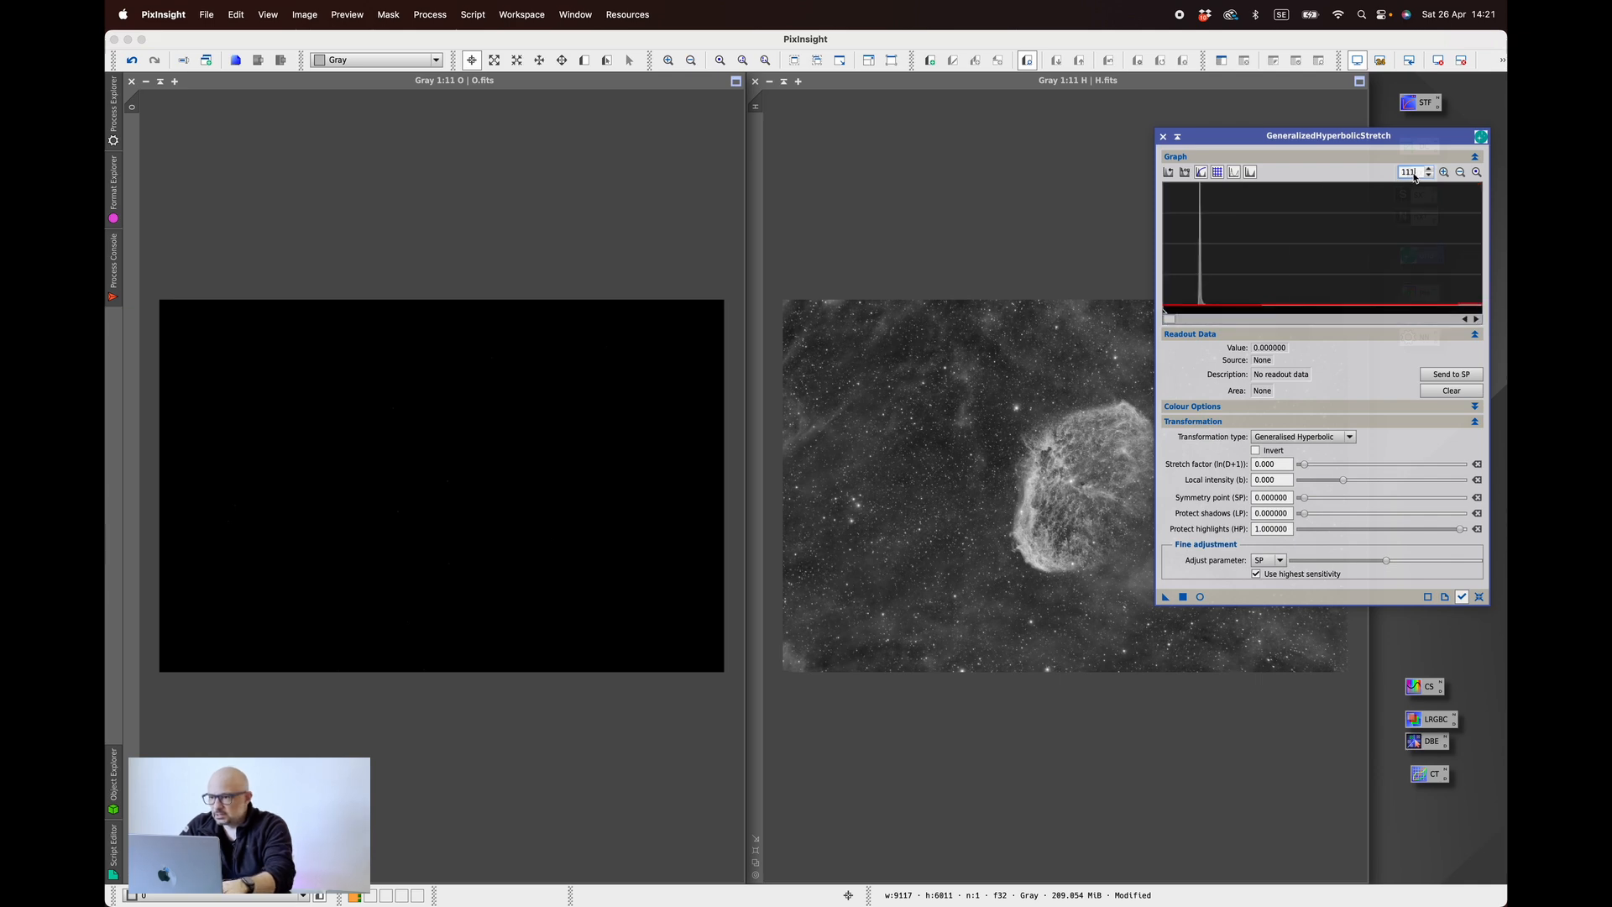
click(1201, 290)
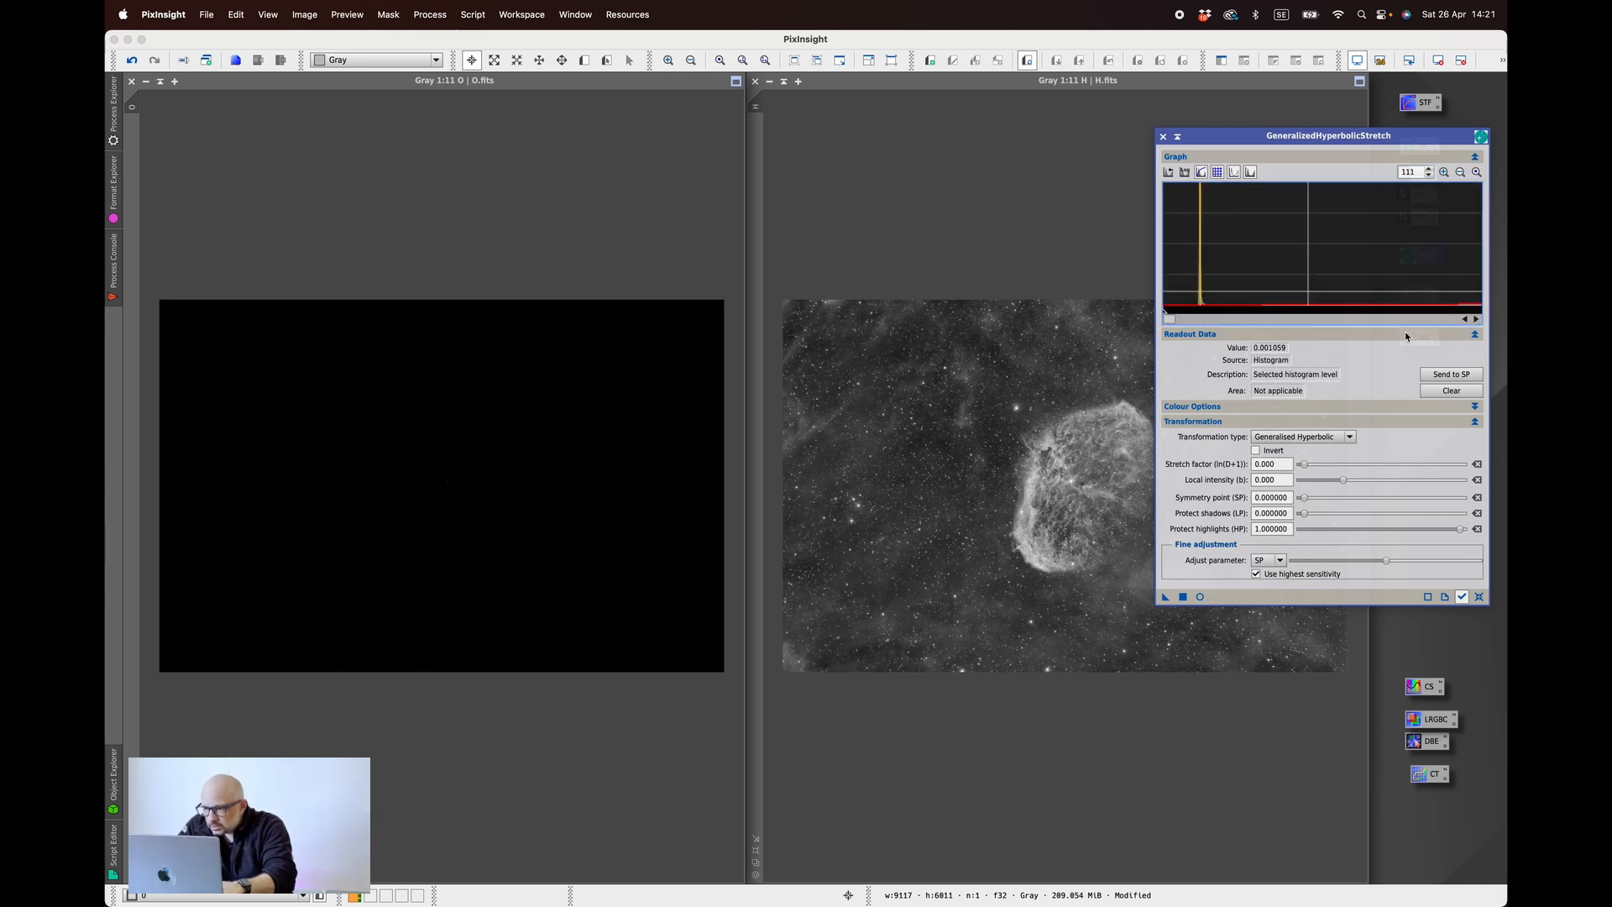
click(1451, 374)
click(1459, 174)
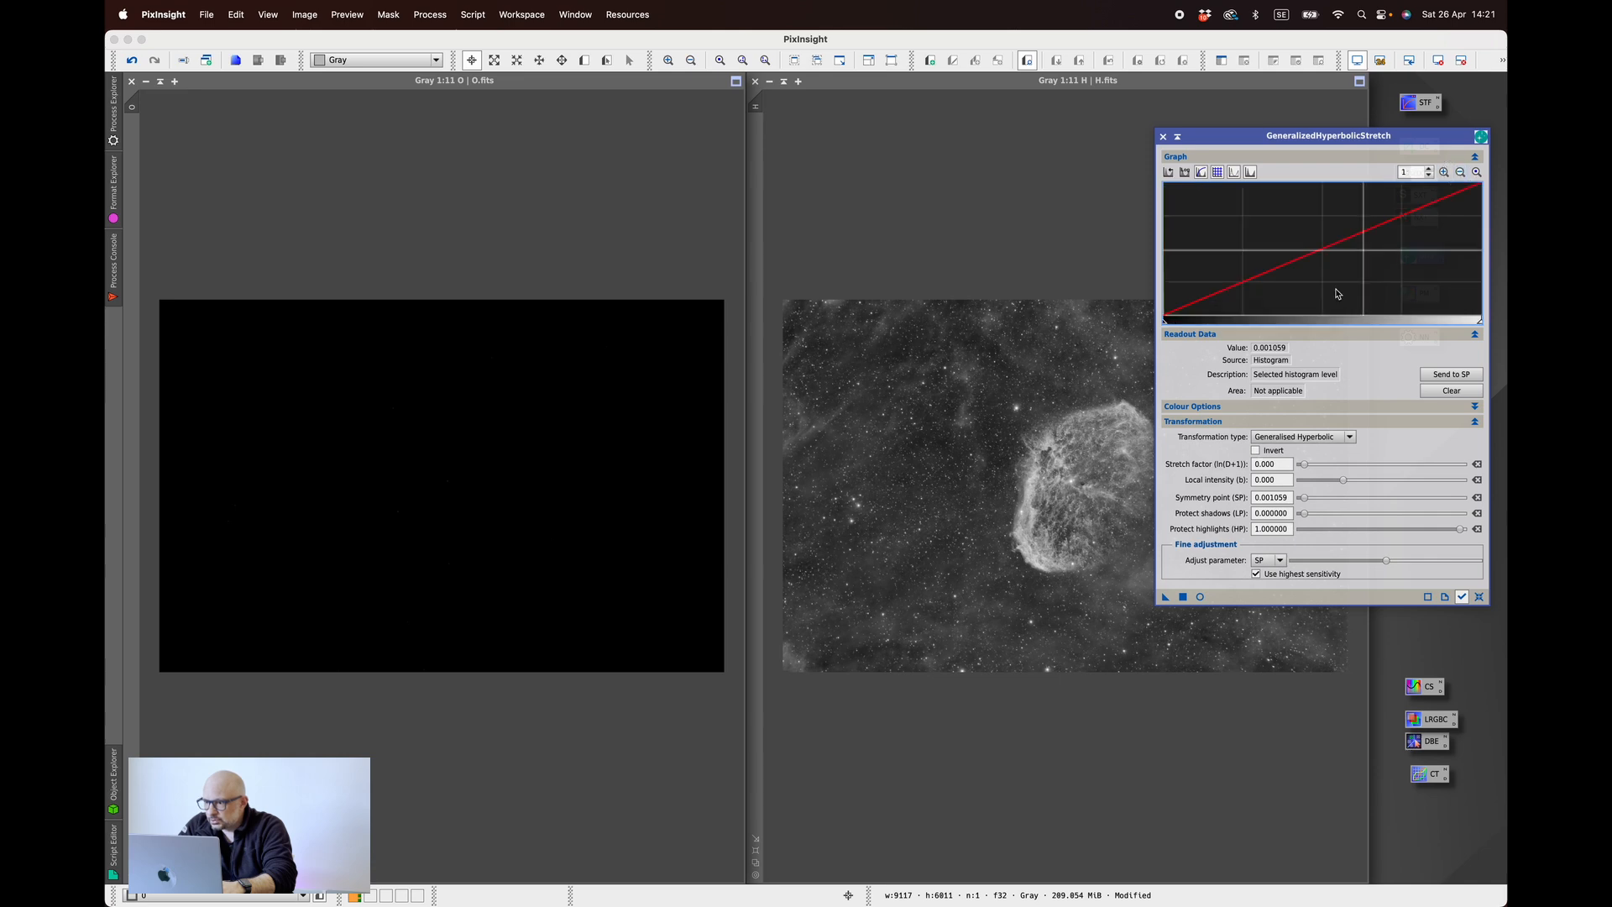
click(1200, 597)
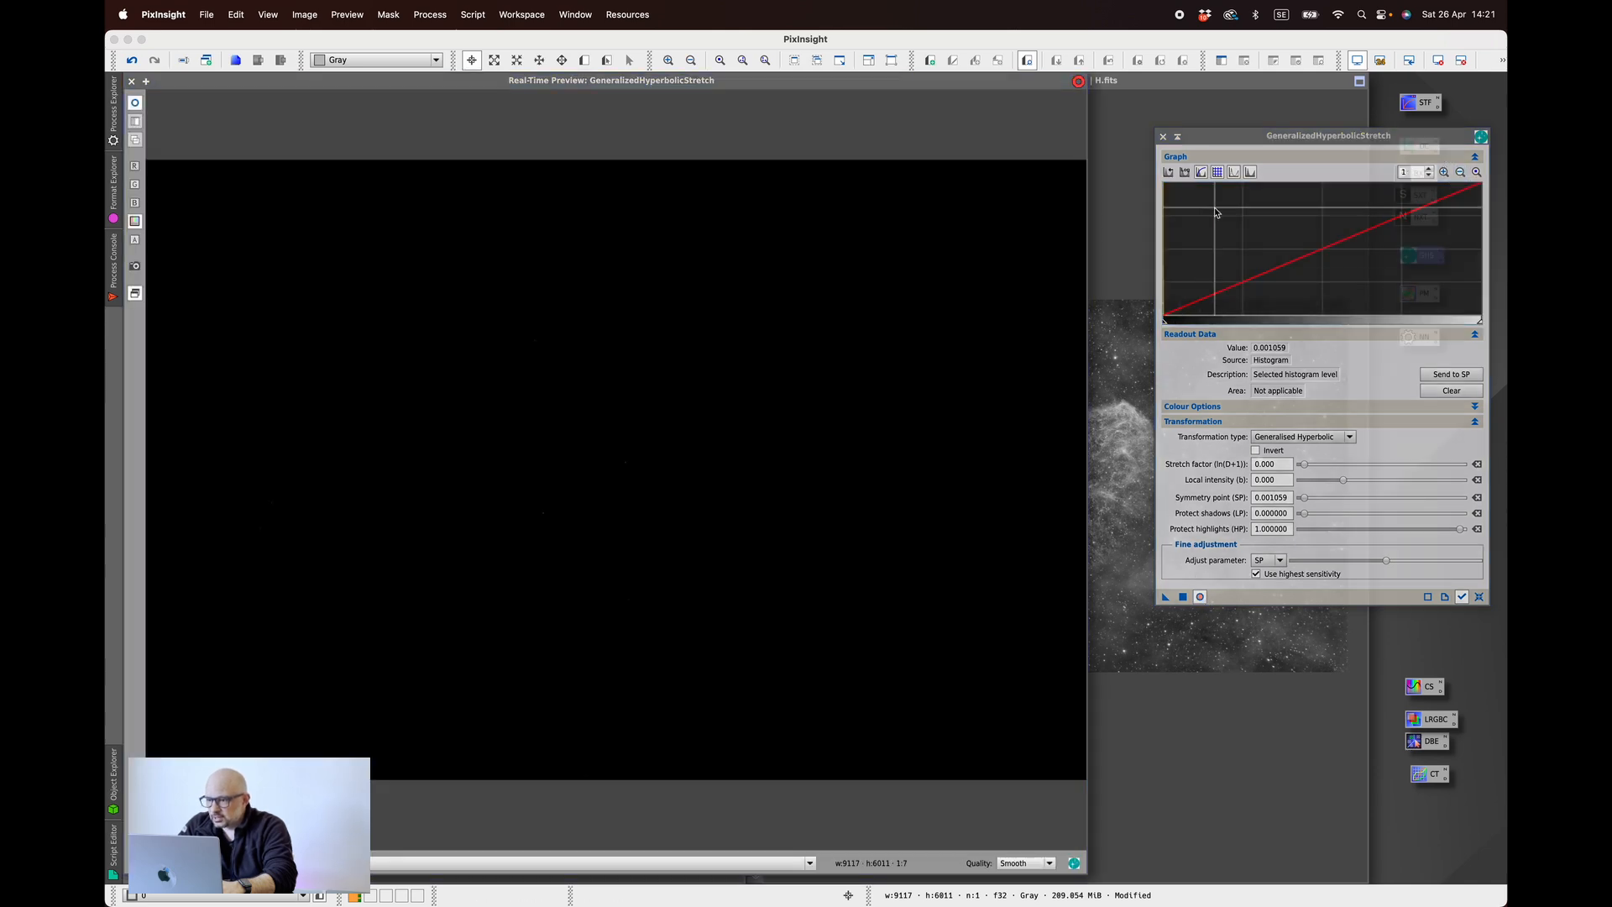
- Stretch the O image repeatedly with stretch factor 1.220 and local intensity 0.530, and reset the parameters
mouse_move(1305, 467)
mouse_down()
mouse_move(1388, 455)
mouse_move(1317, 456)
mouse_up()
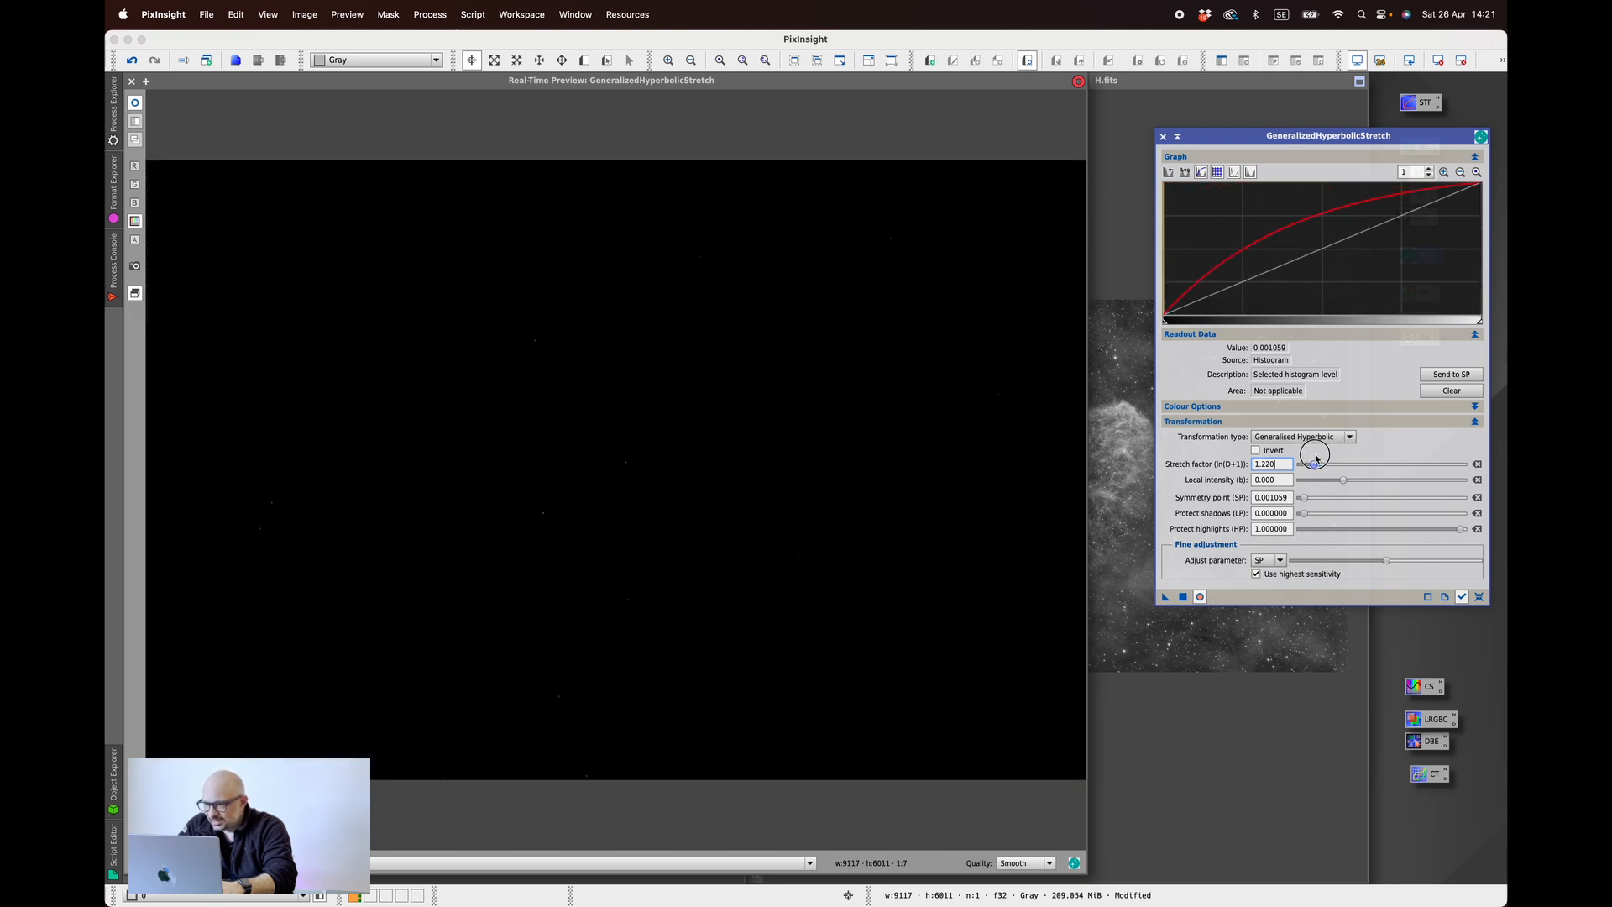
drag(1346, 482, 1351, 483)
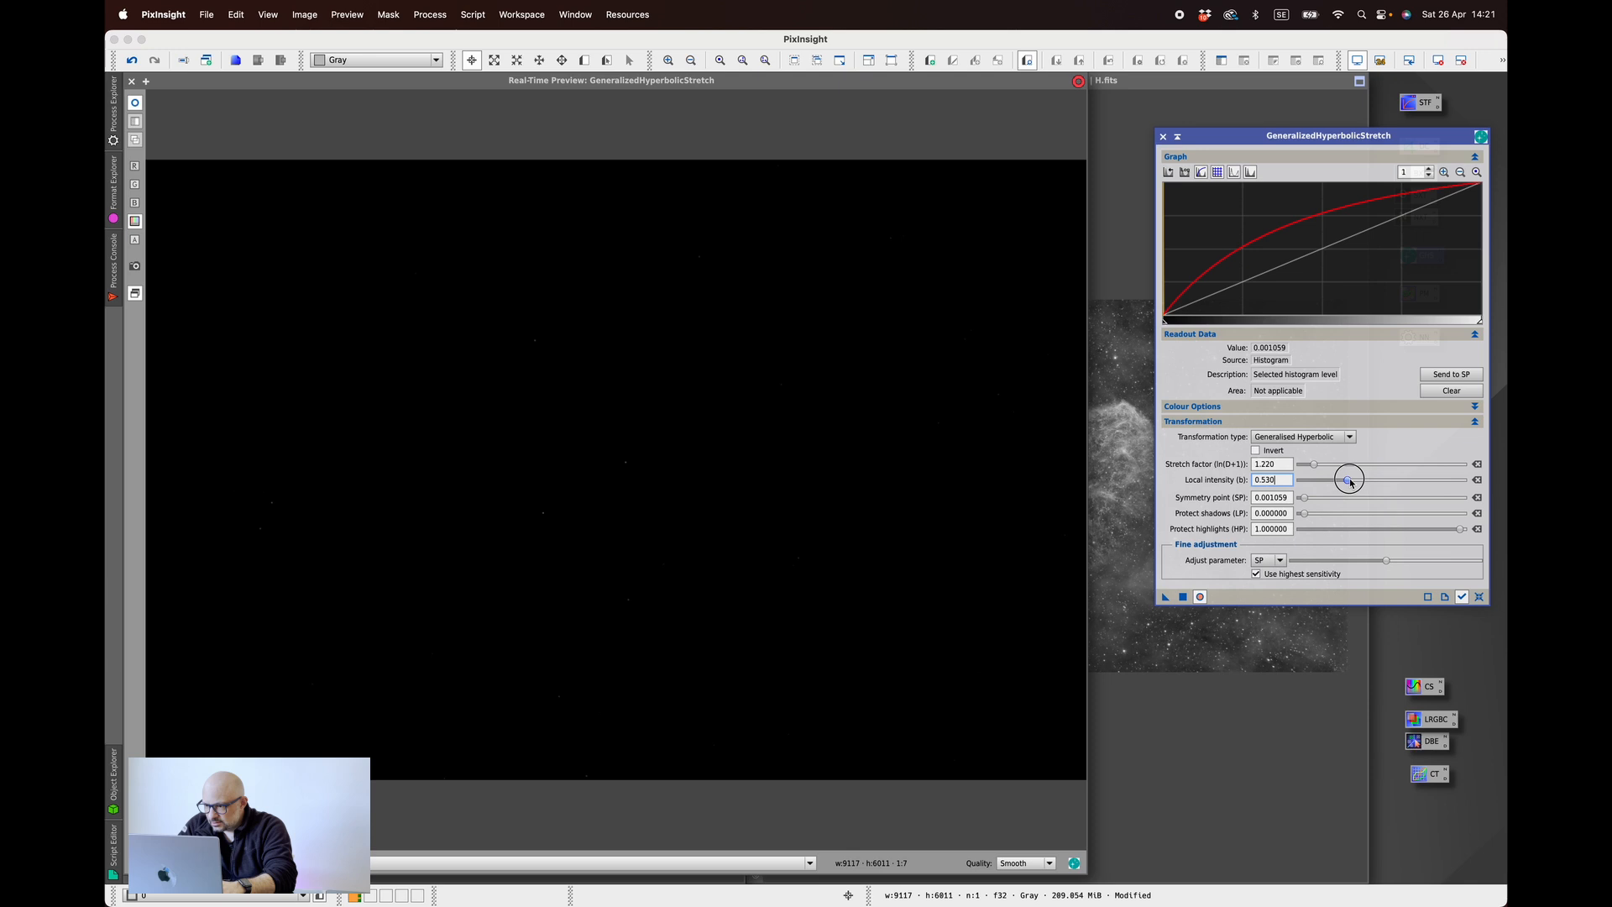
click(1183, 596)
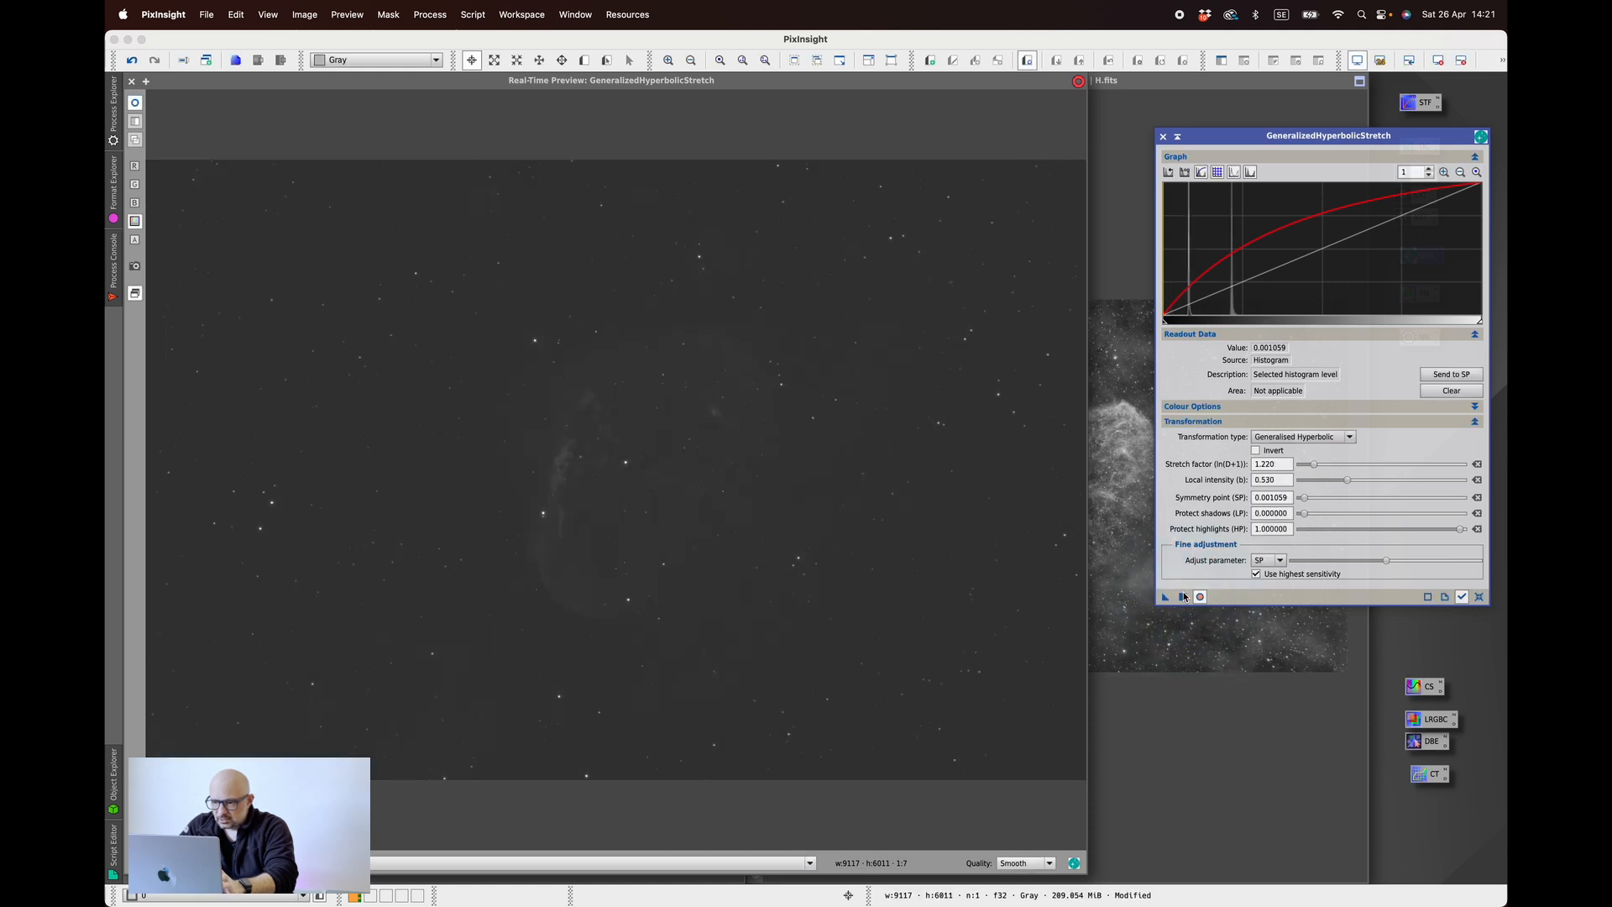
click(1183, 596)
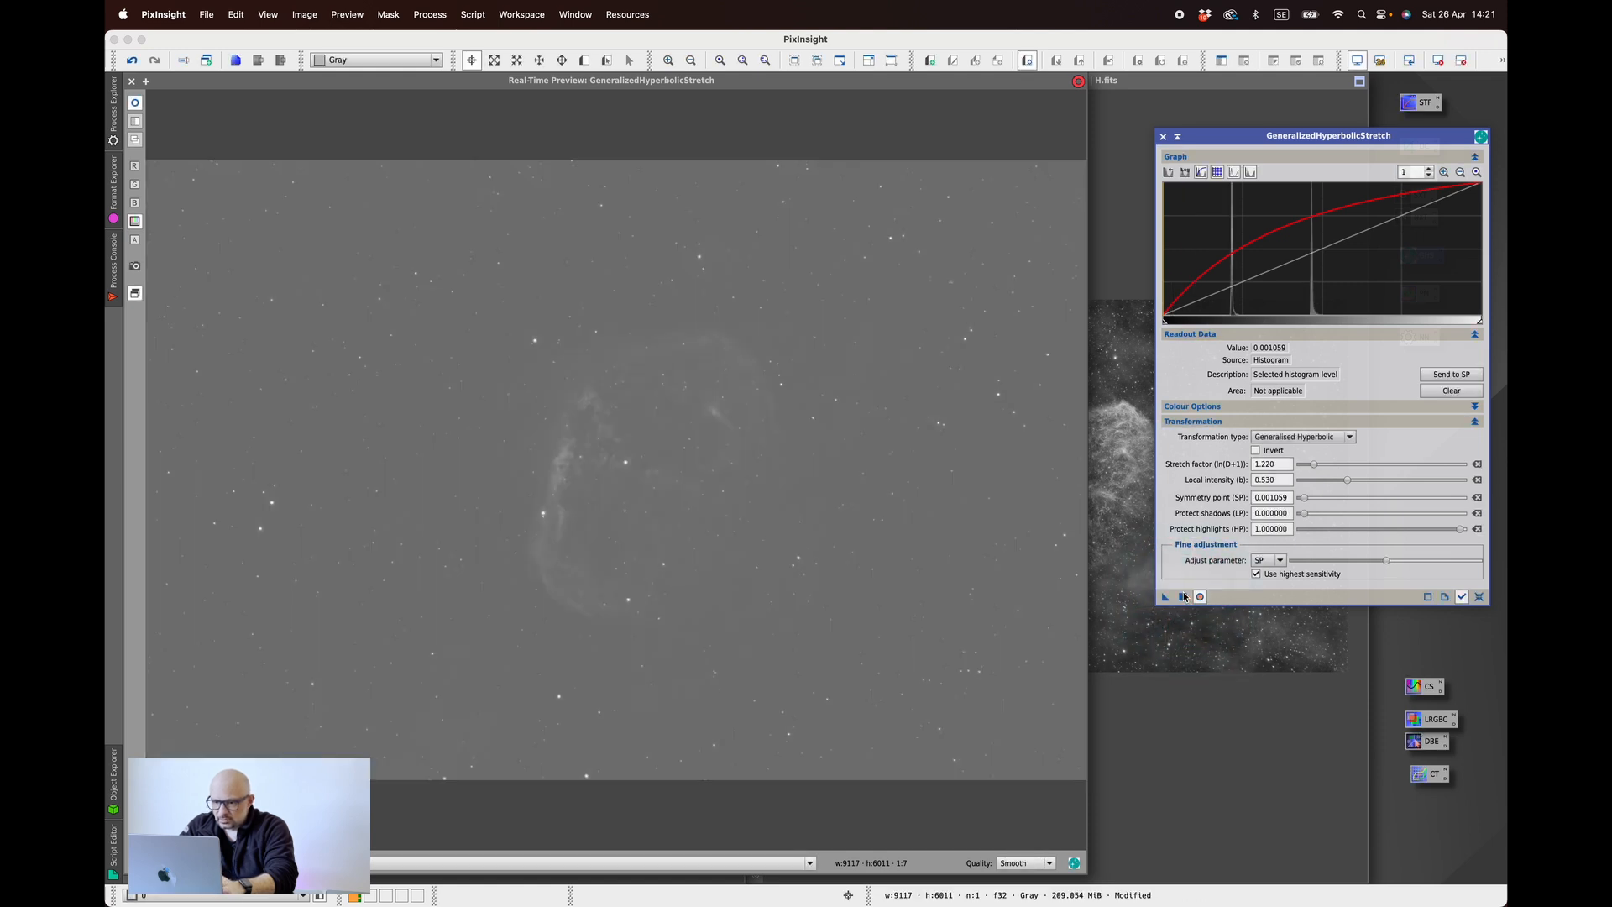
click(1183, 596)
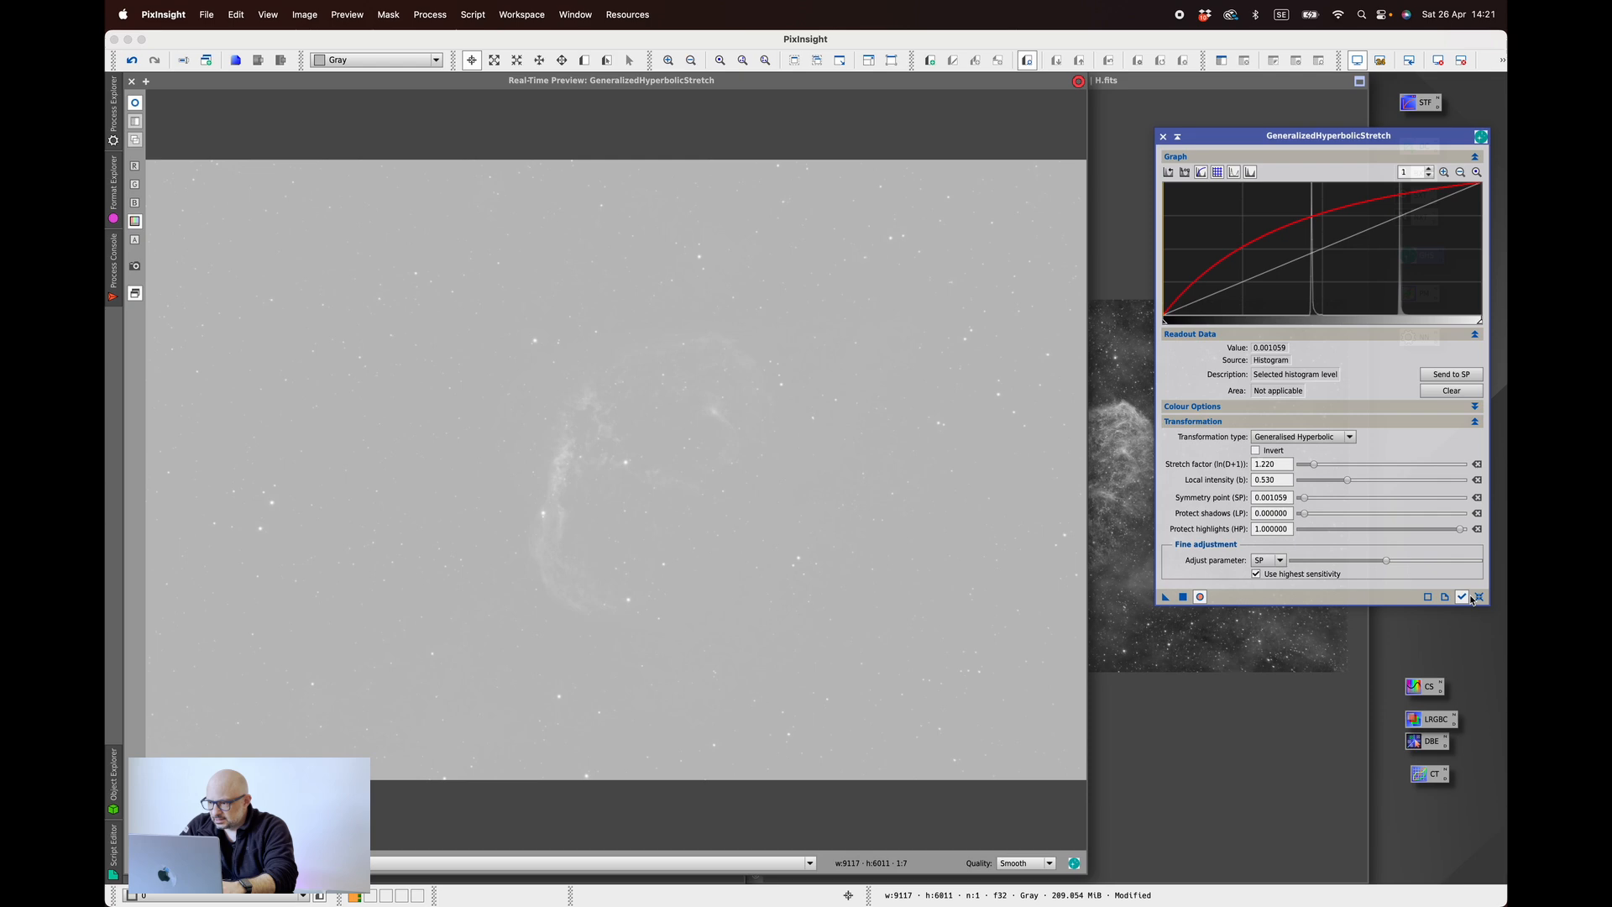
click(1476, 597)
- Apply a Linear transformation to the O image with blackpoint 0.438972 picked just before the histogram's rise on the logarithmic graph
click(1185, 172)
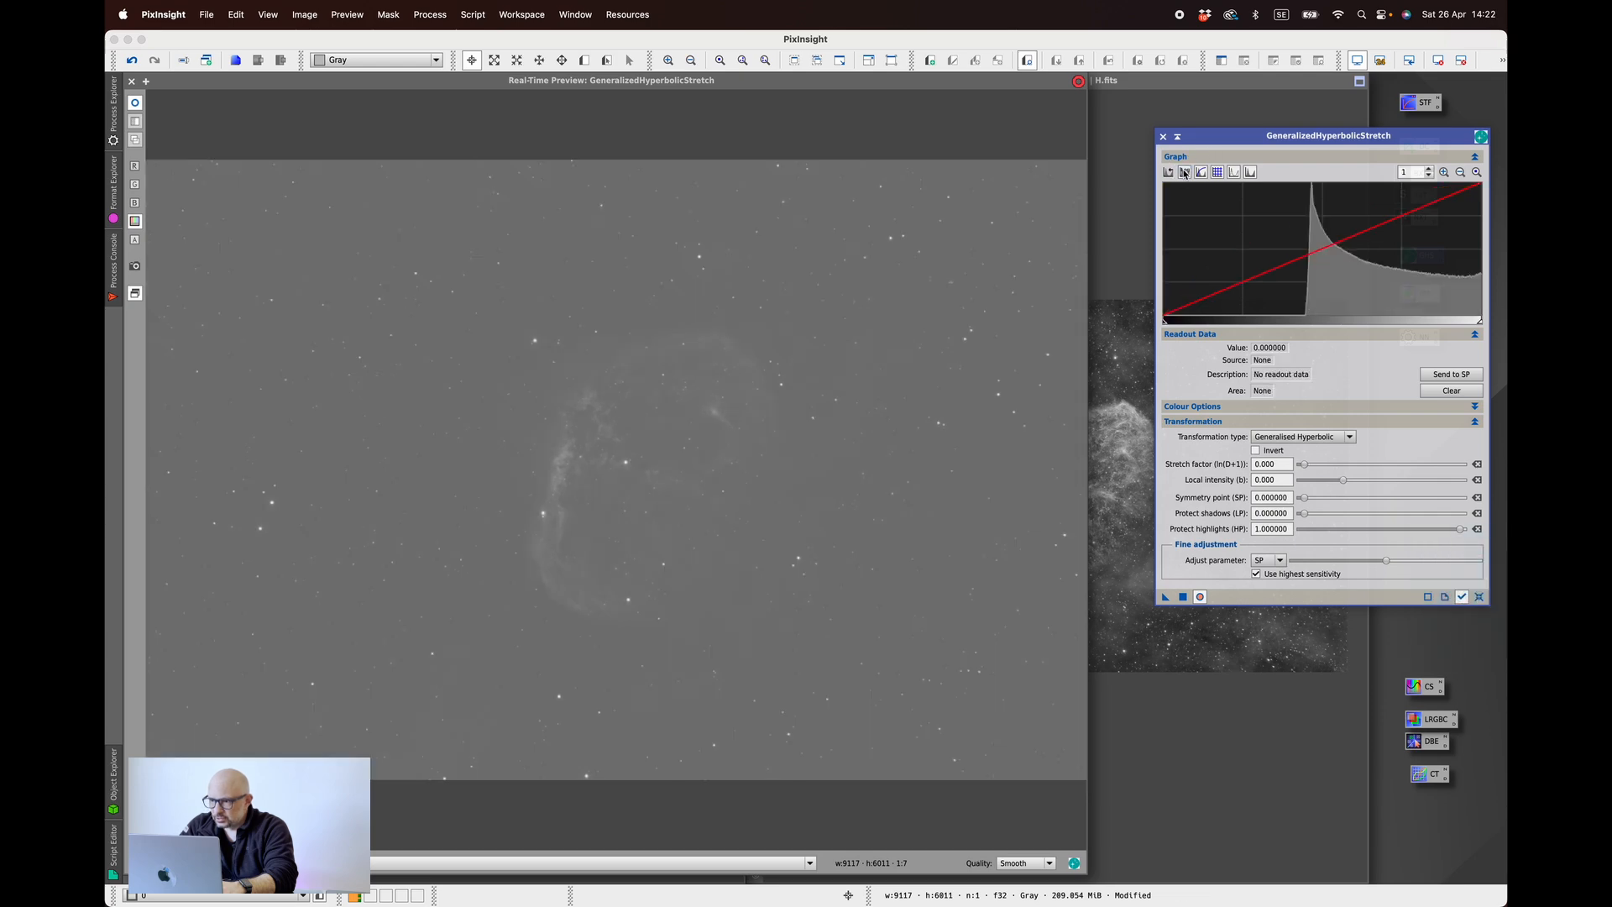
click(1304, 260)
click(1333, 437)
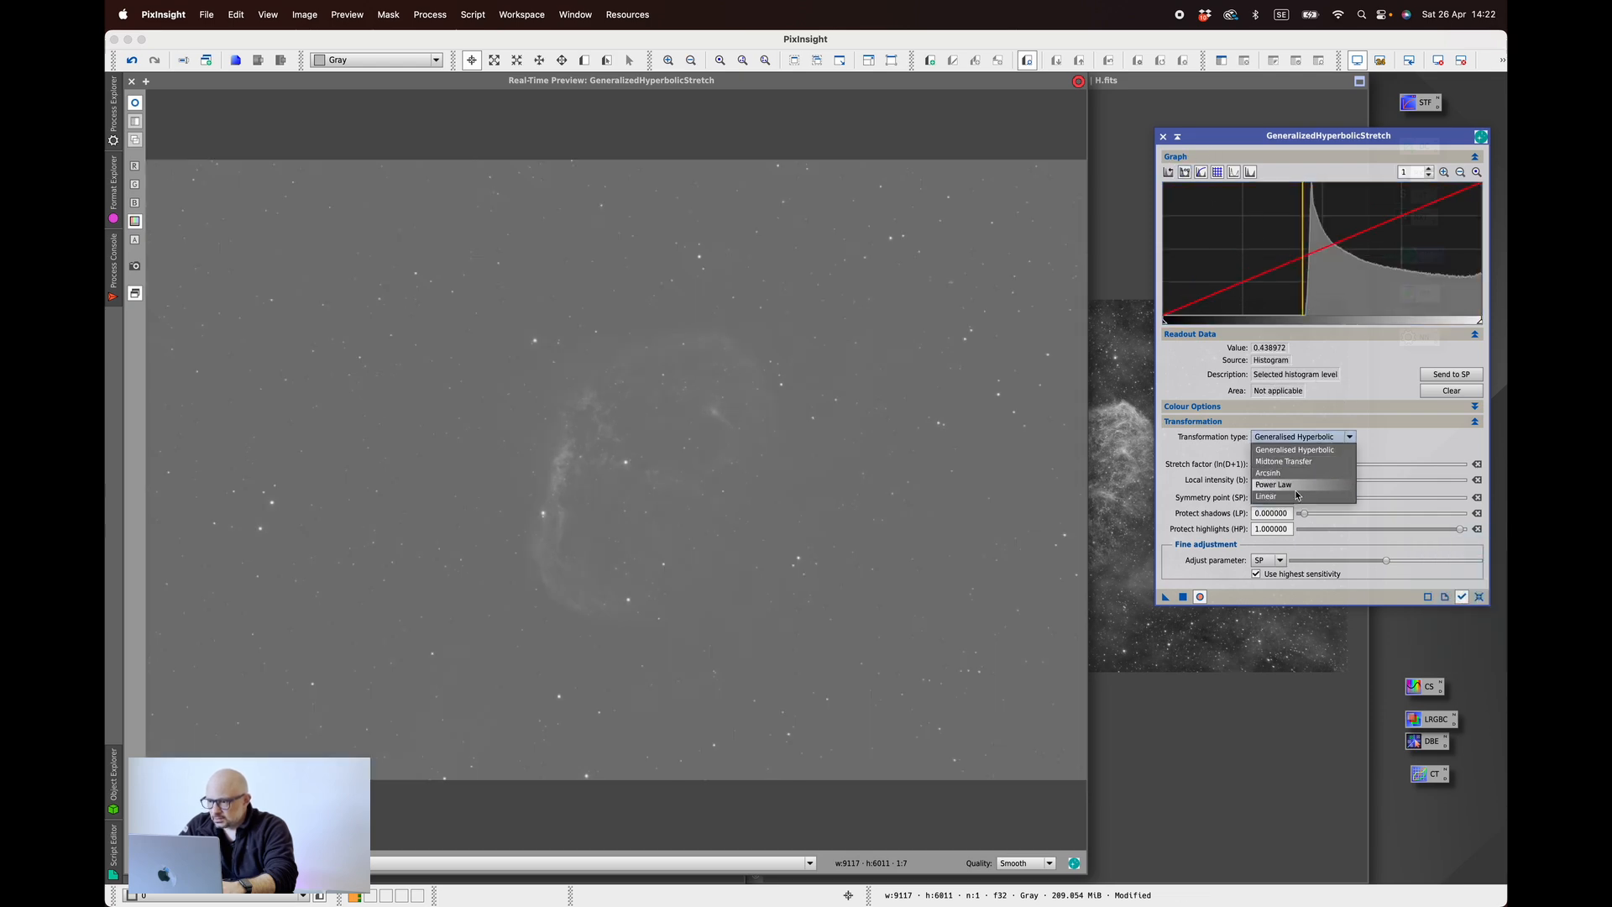
click(1284, 491)
click(1437, 375)
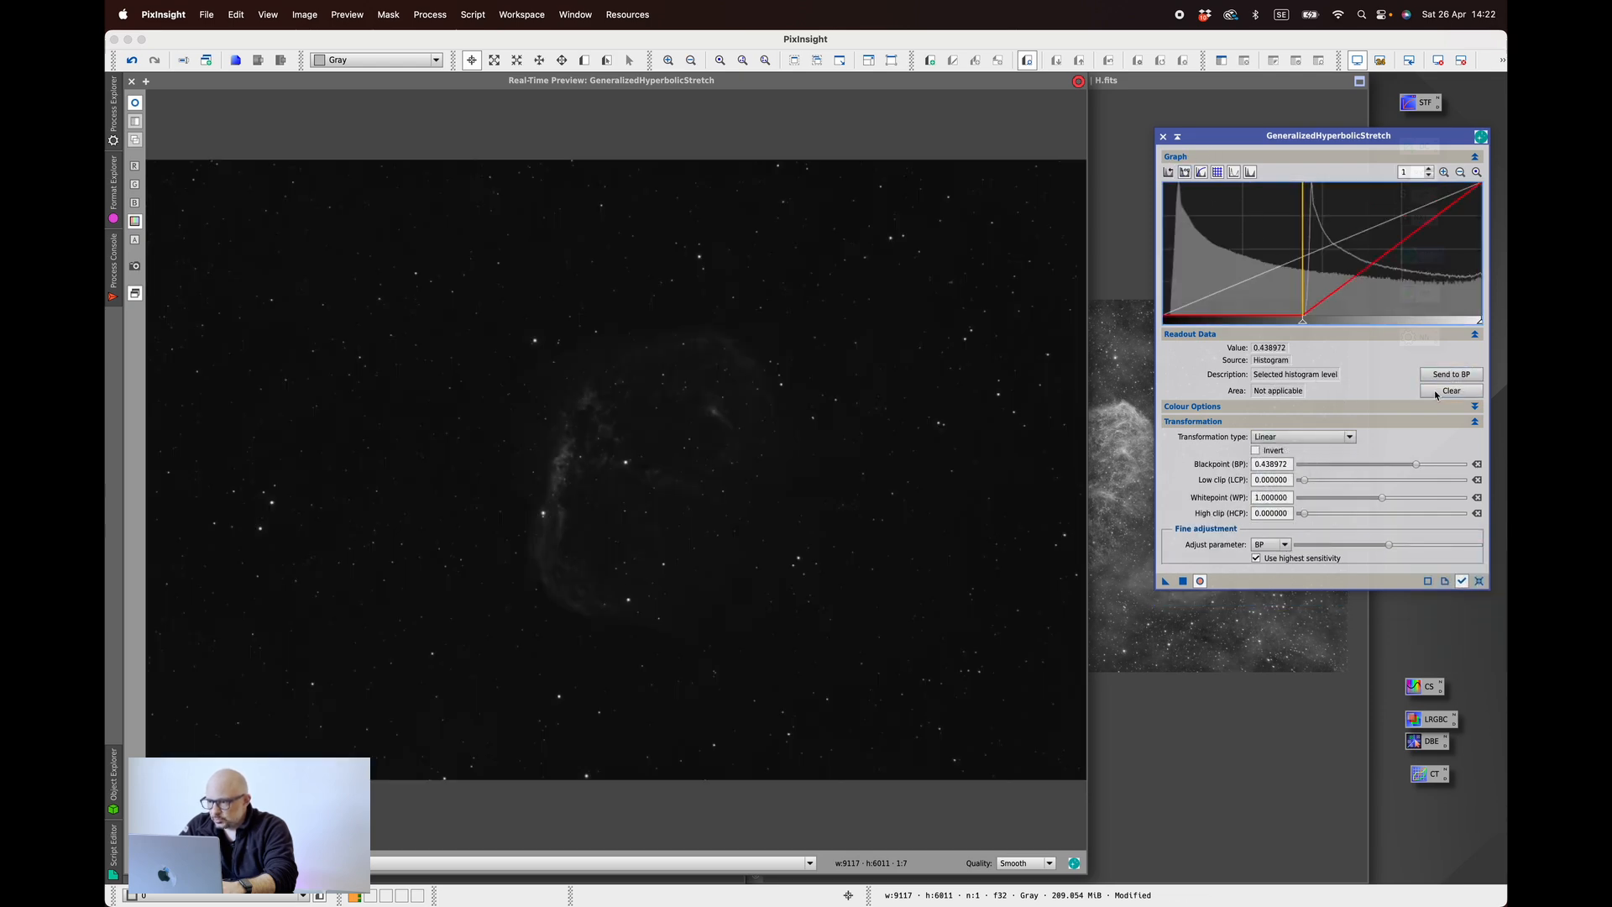
click(1198, 580)
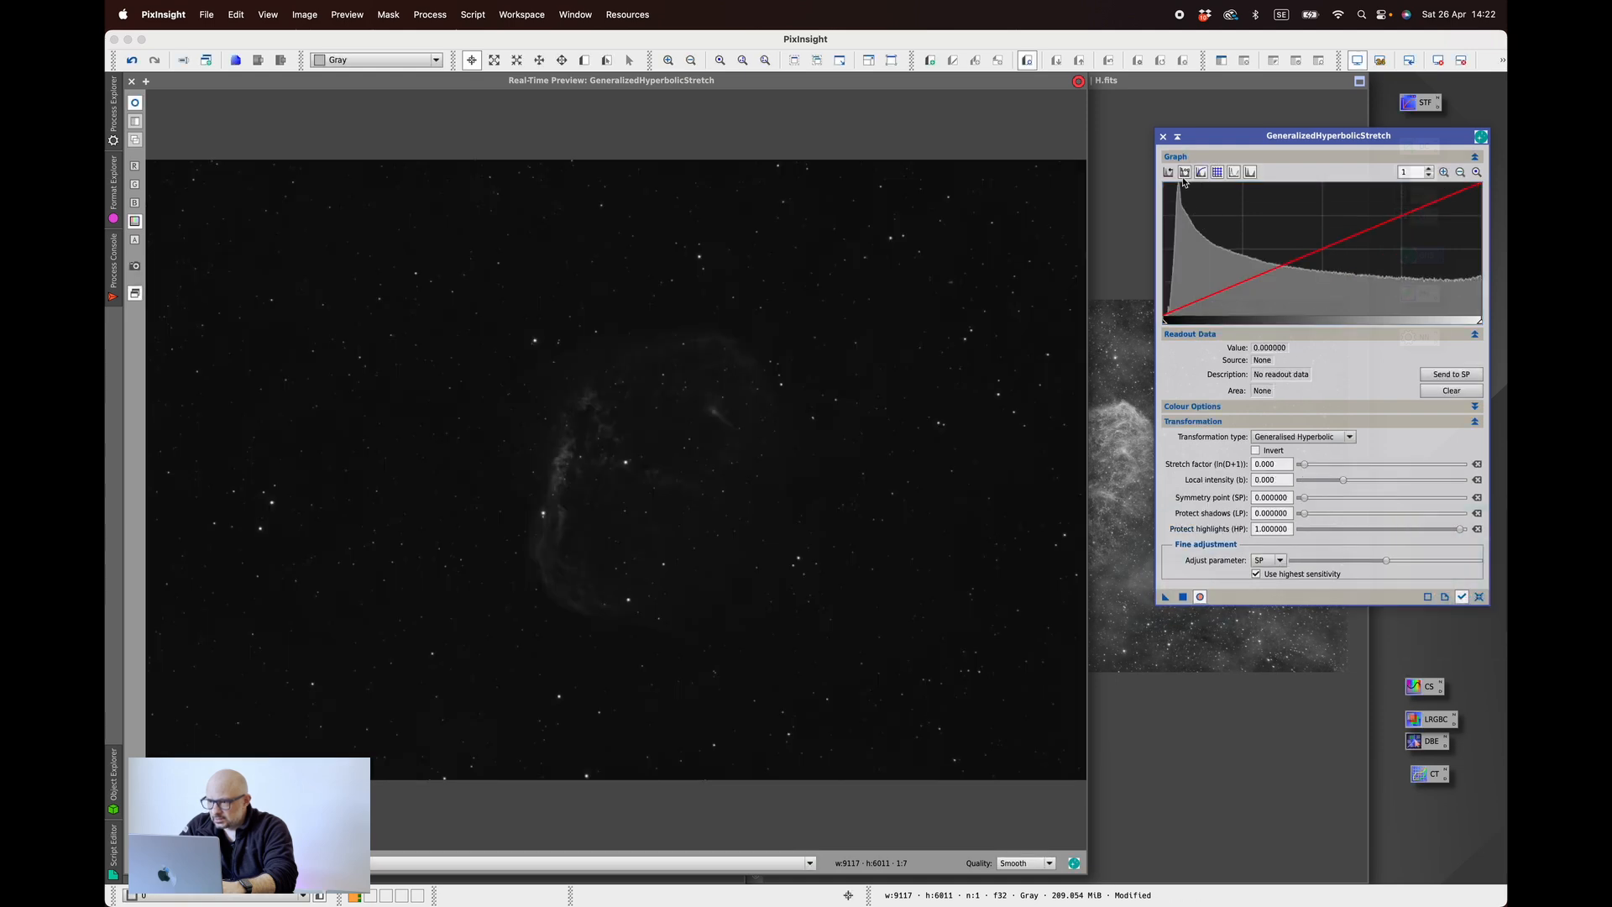
- Stretch the O image twice with symmetry point 0.053533, stretch factor 0.780, local intensity 0.530 and highlight protection 0.700, and reset the parameters
click(1184, 173)
click(1181, 267)
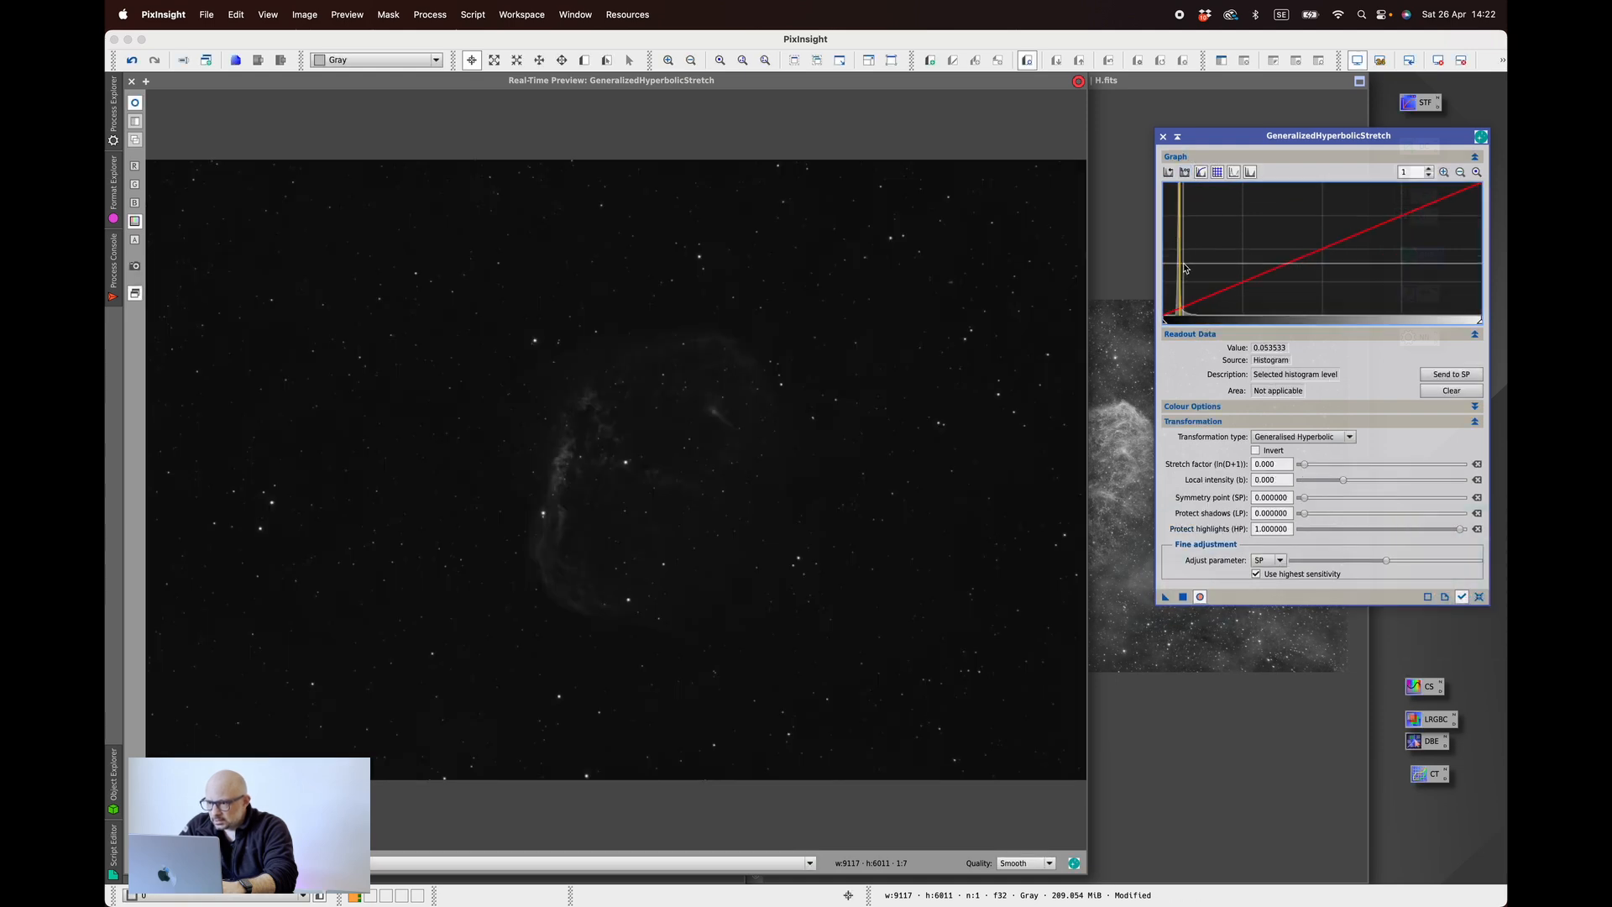
click(1451, 375)
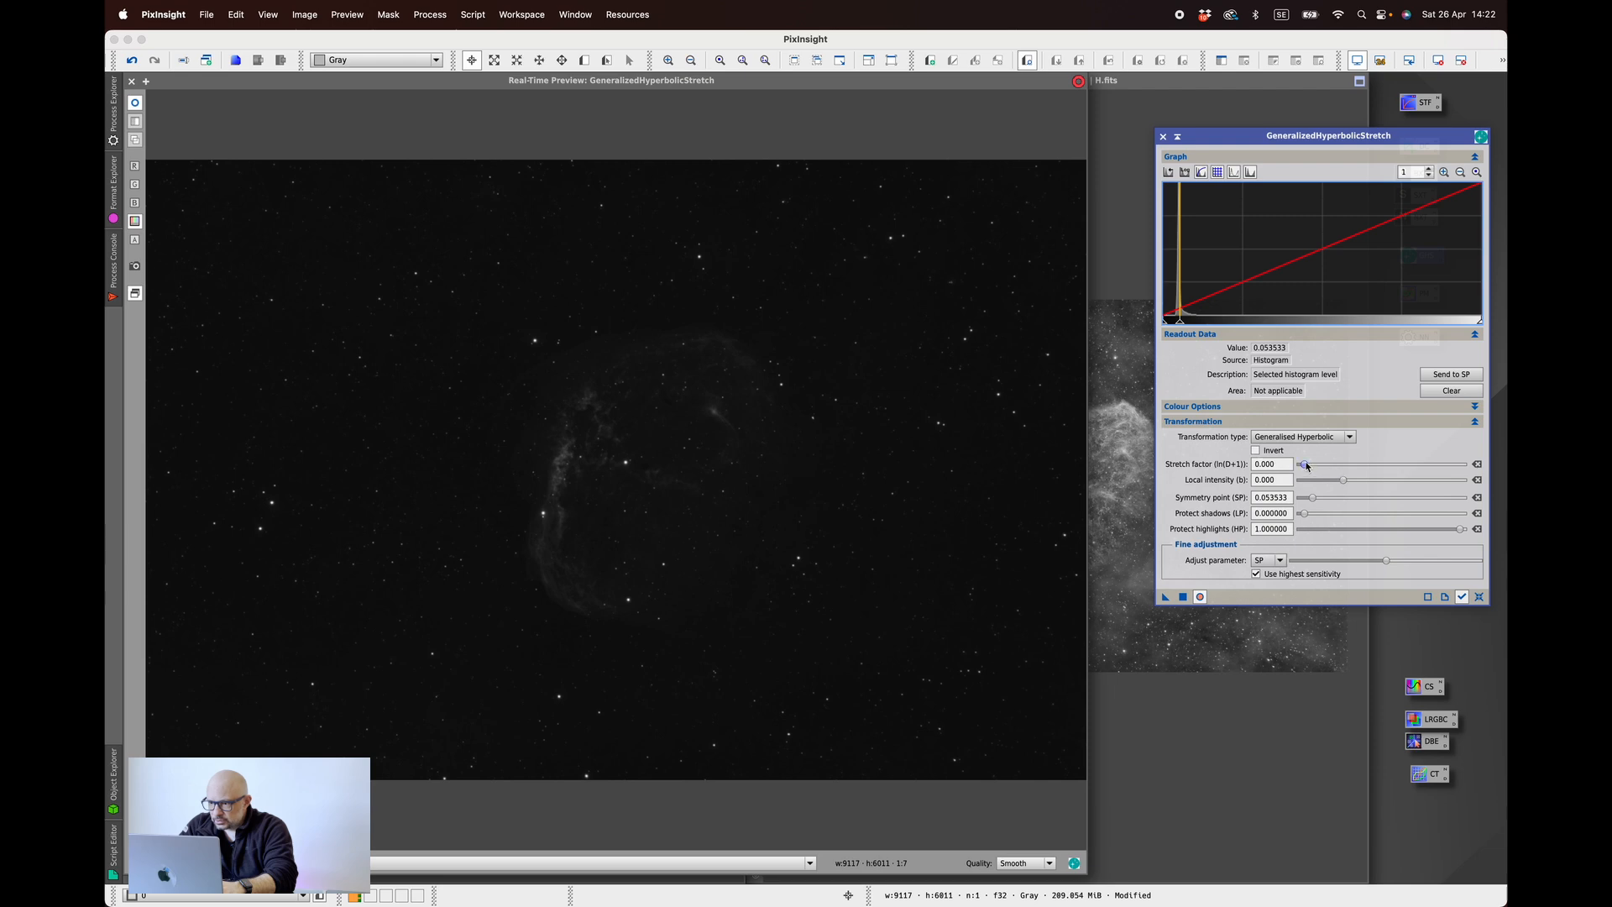
drag(1308, 465, 1350, 485)
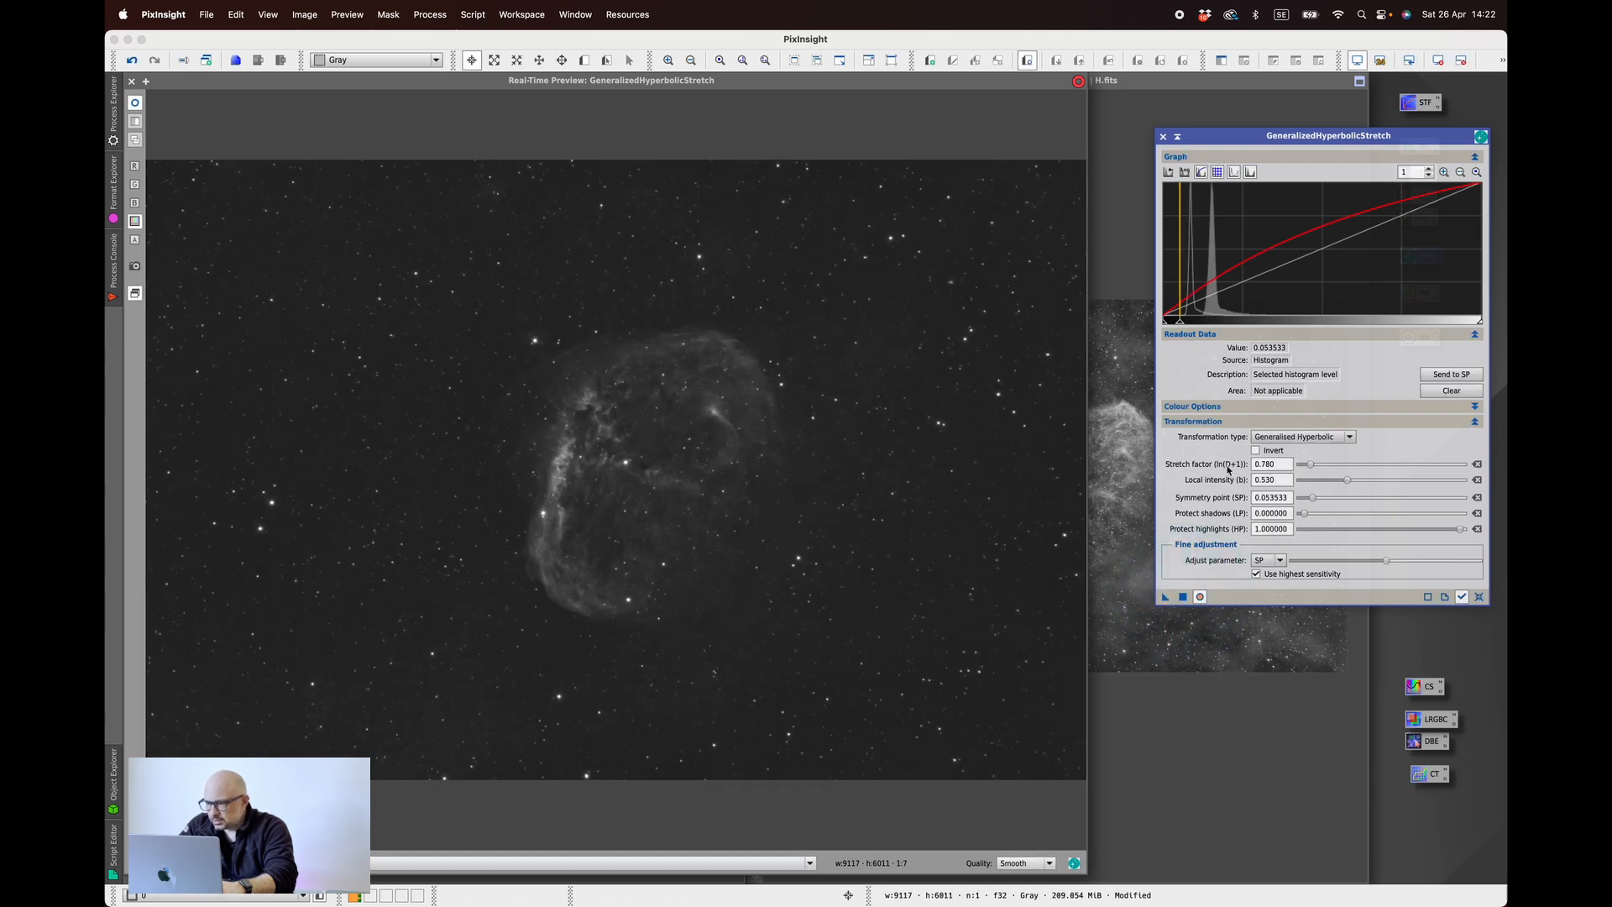
drag(1463, 532, 1417, 532)
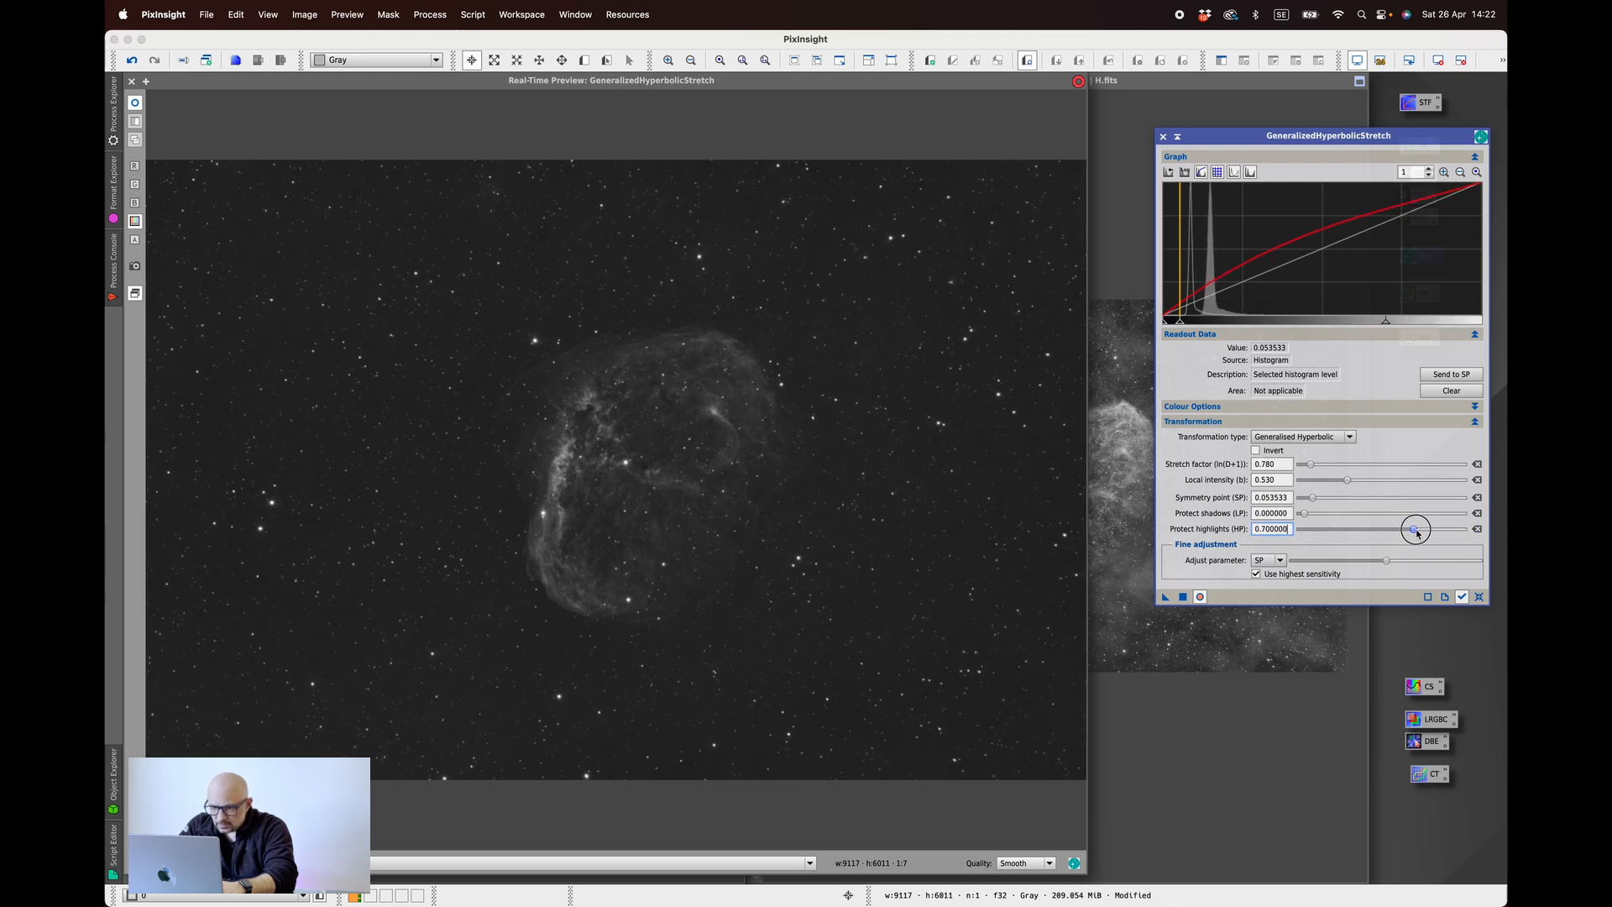
click(1183, 597)
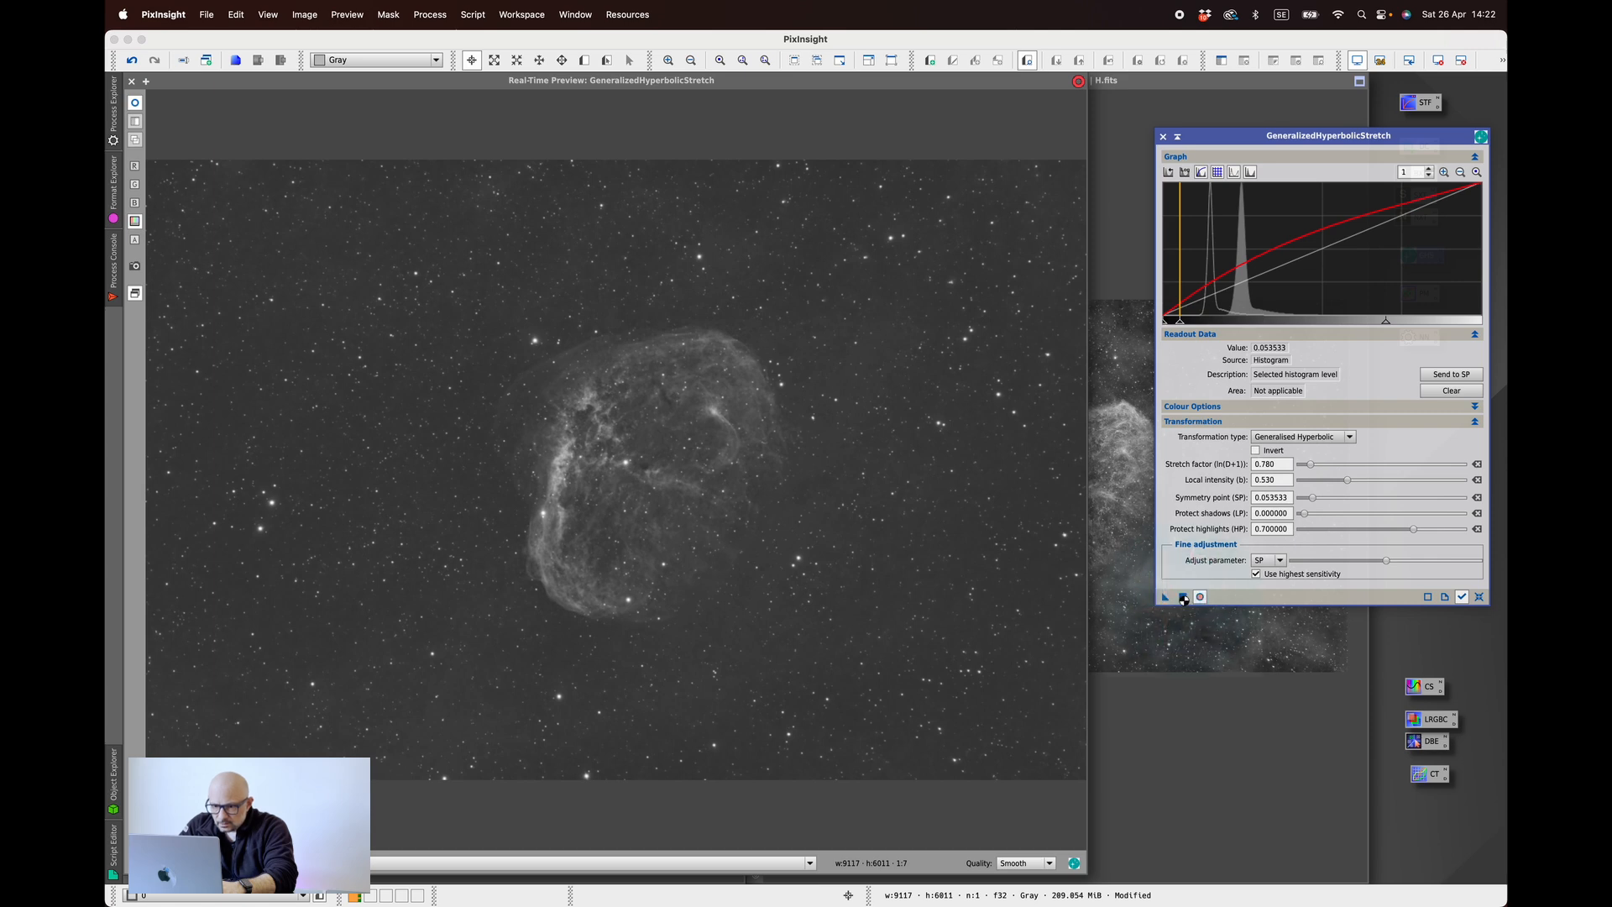
click(1183, 597)
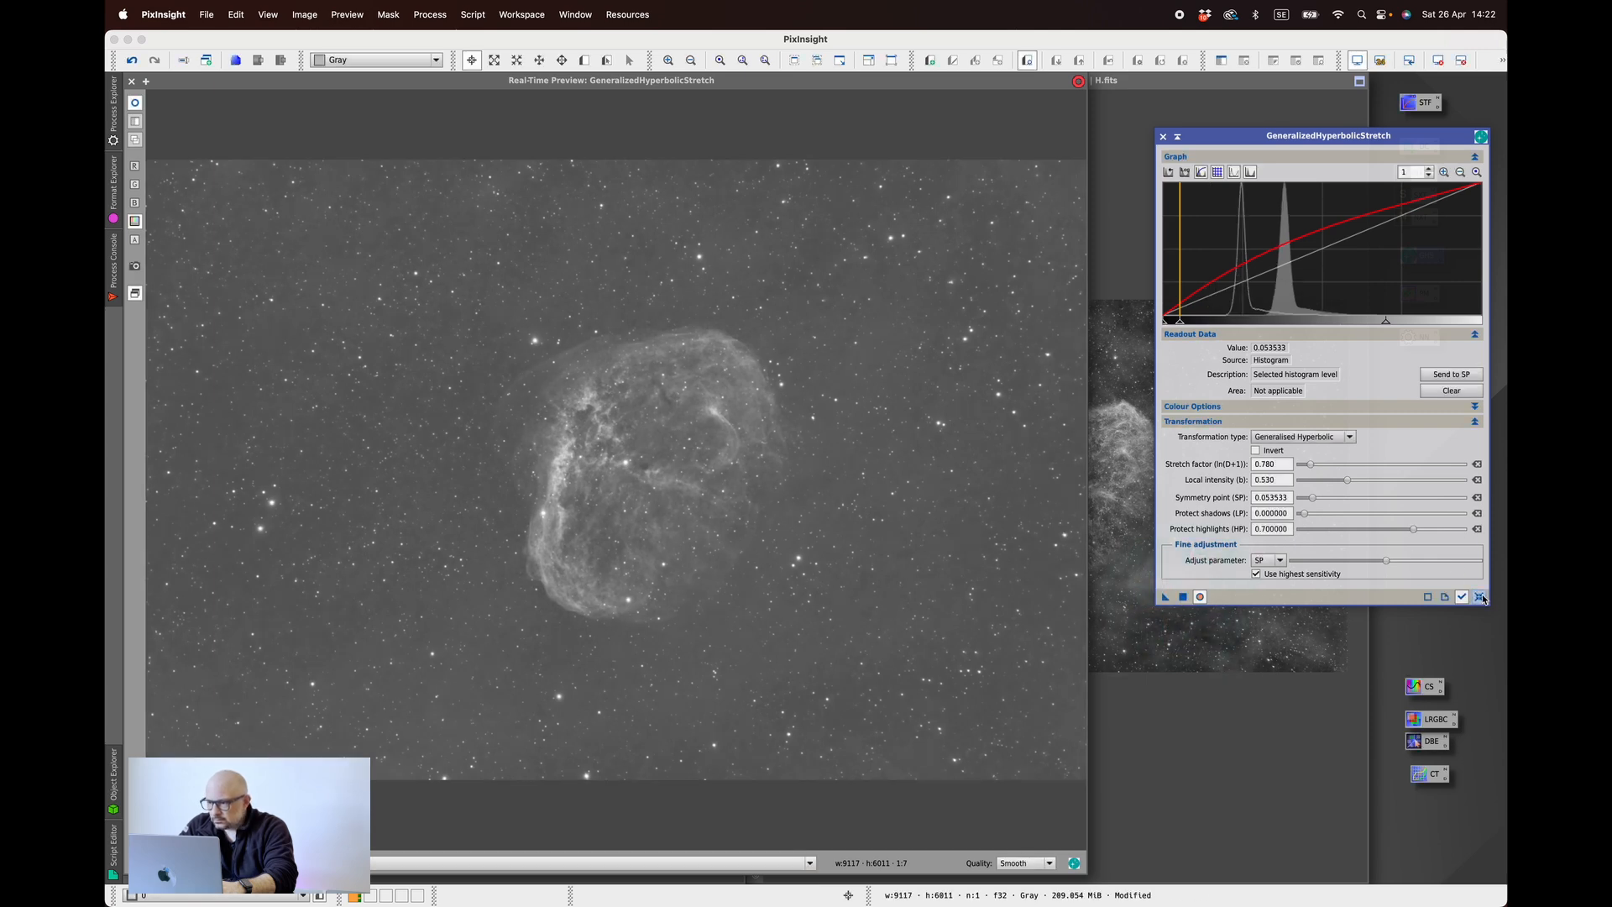
click(1481, 597)
- Apply a Linear transformation with blackpoint 0.066381 to the O image and reset the parameters
click(1184, 172)
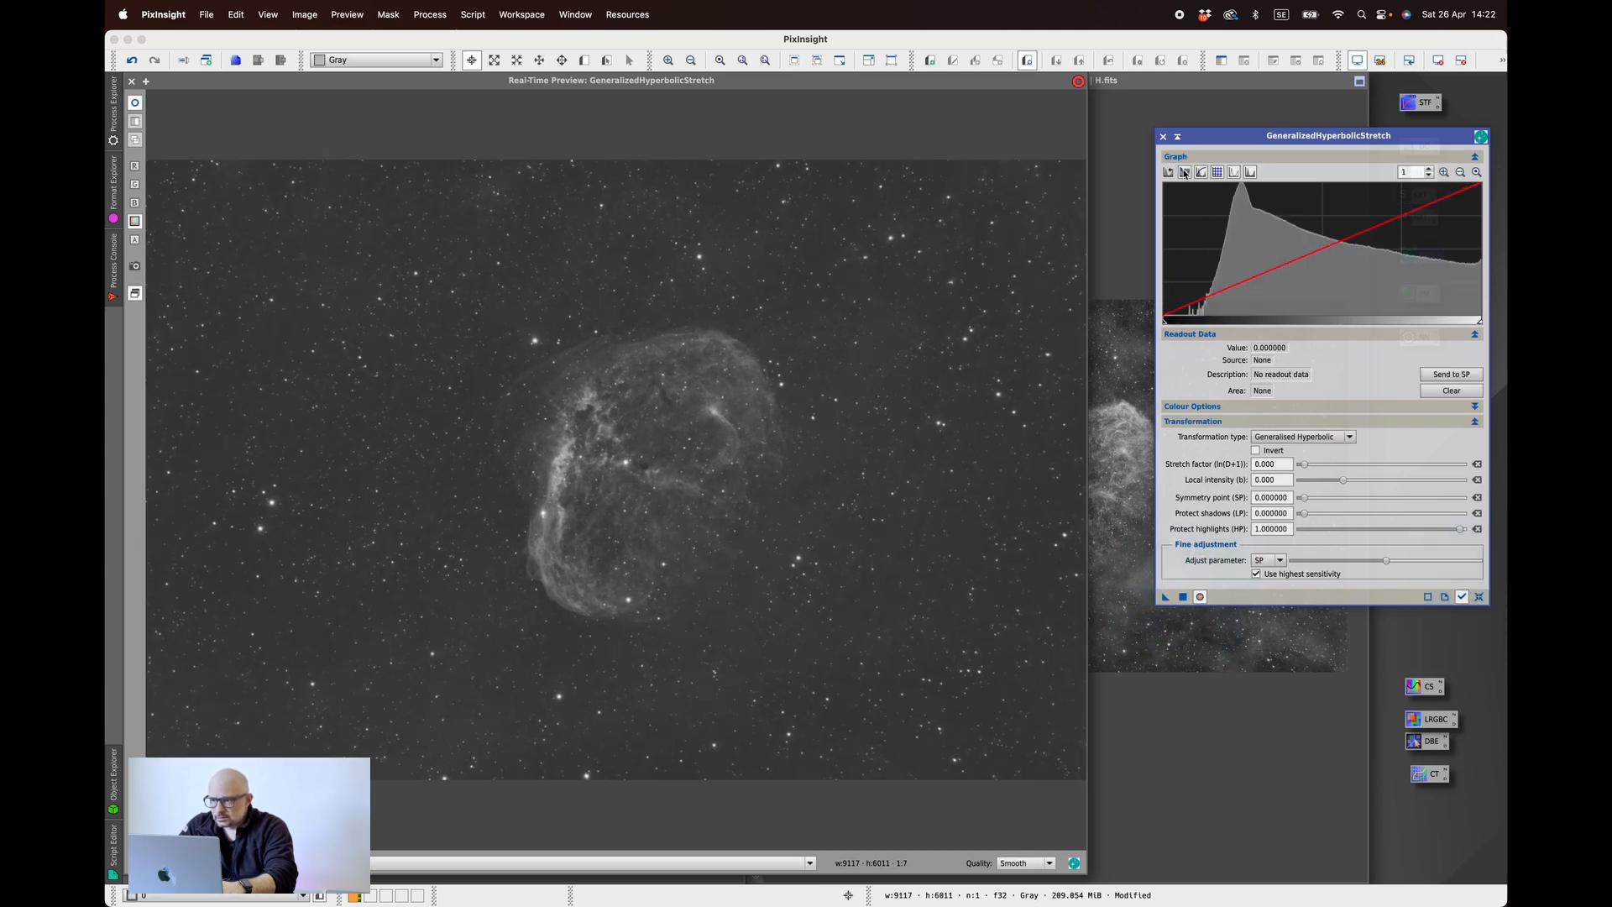
click(1184, 172)
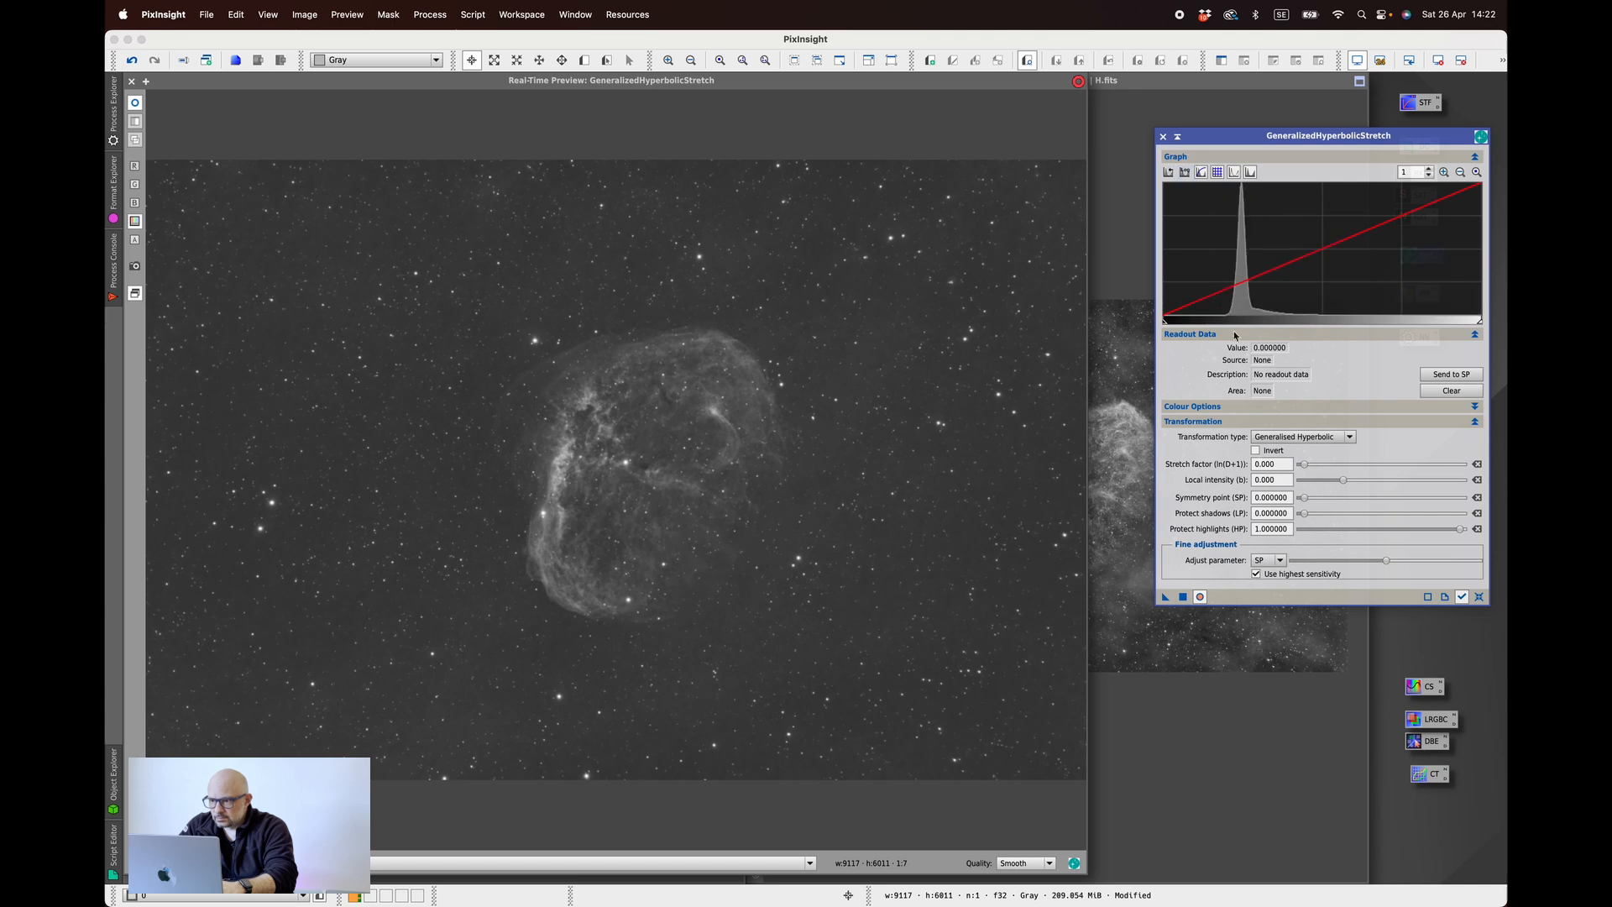
click(1298, 436)
click(1283, 496)
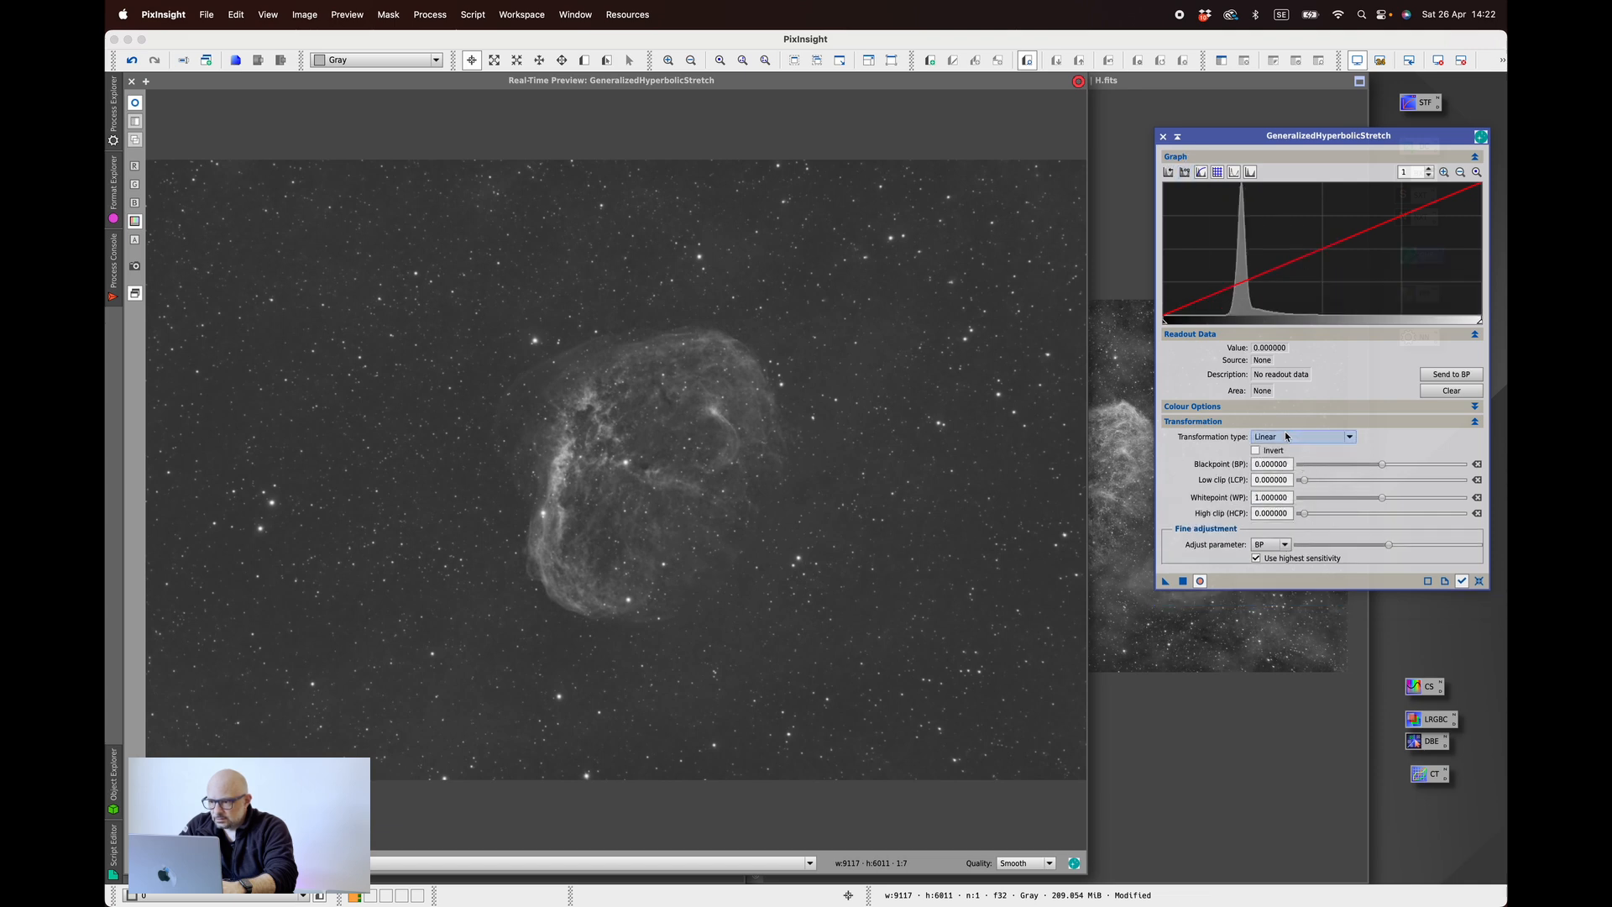
drag(1166, 322, 1185, 324)
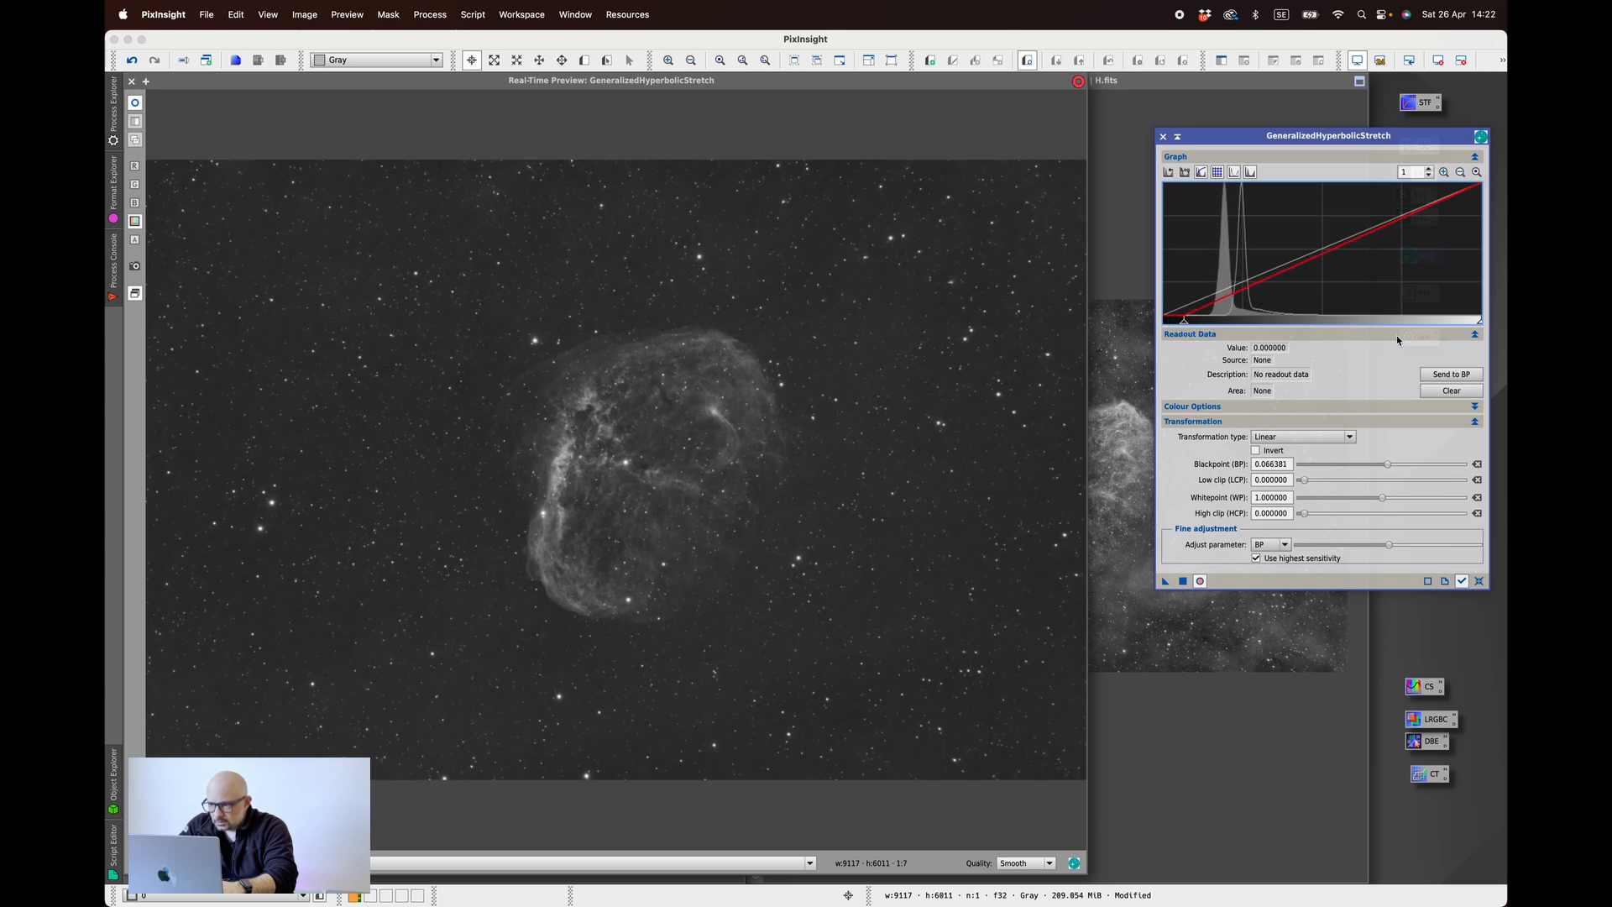
click(1184, 580)
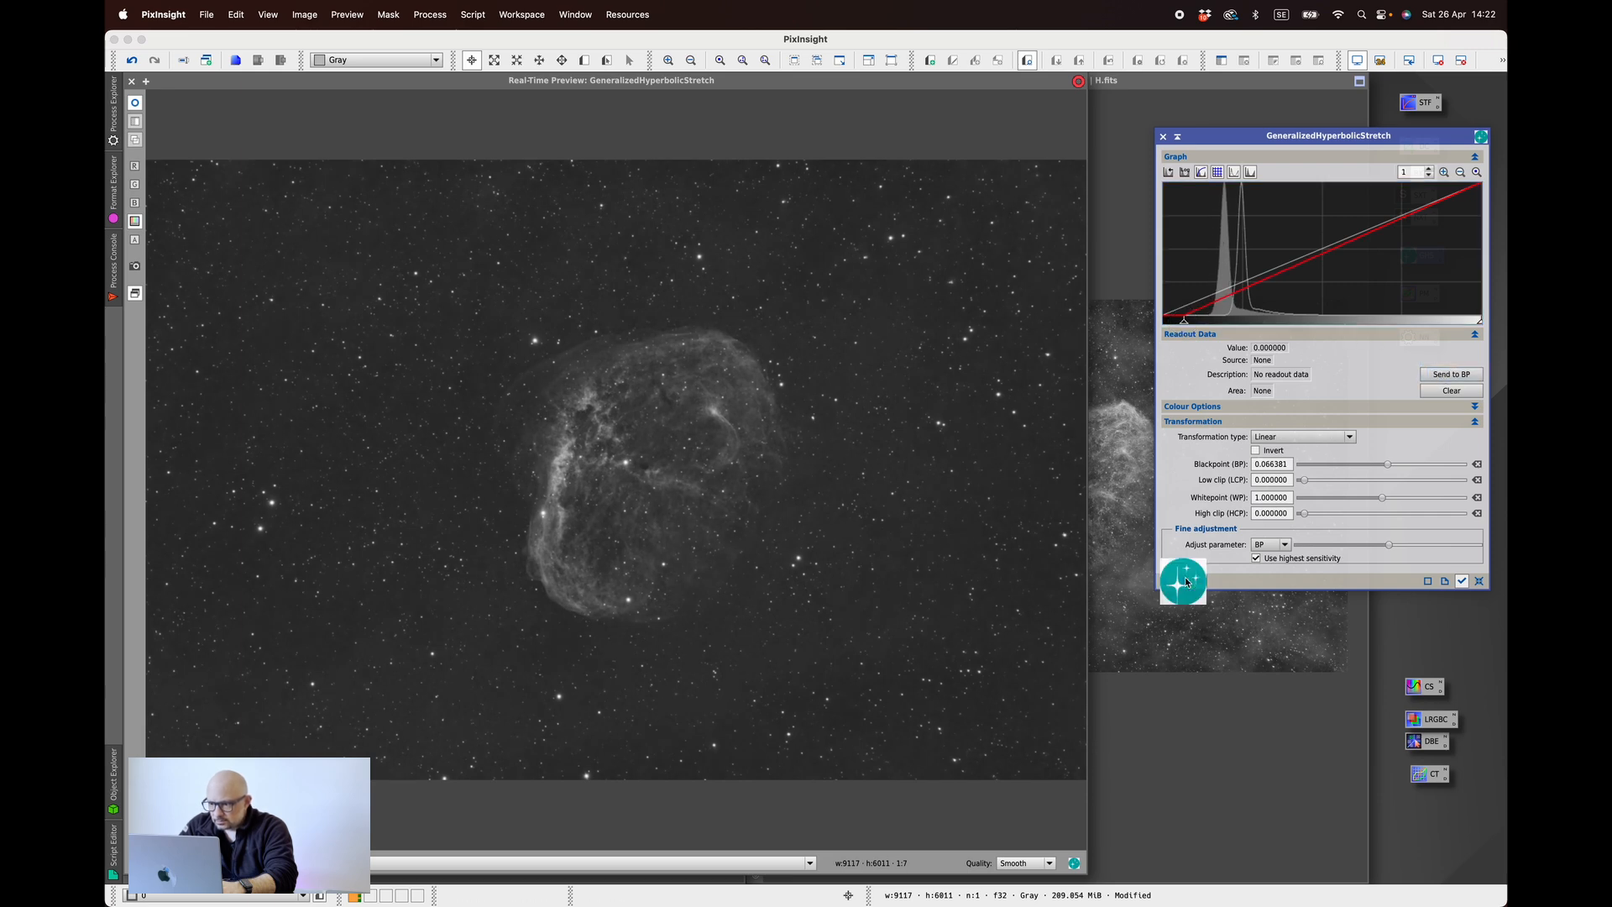
click(1478, 580)
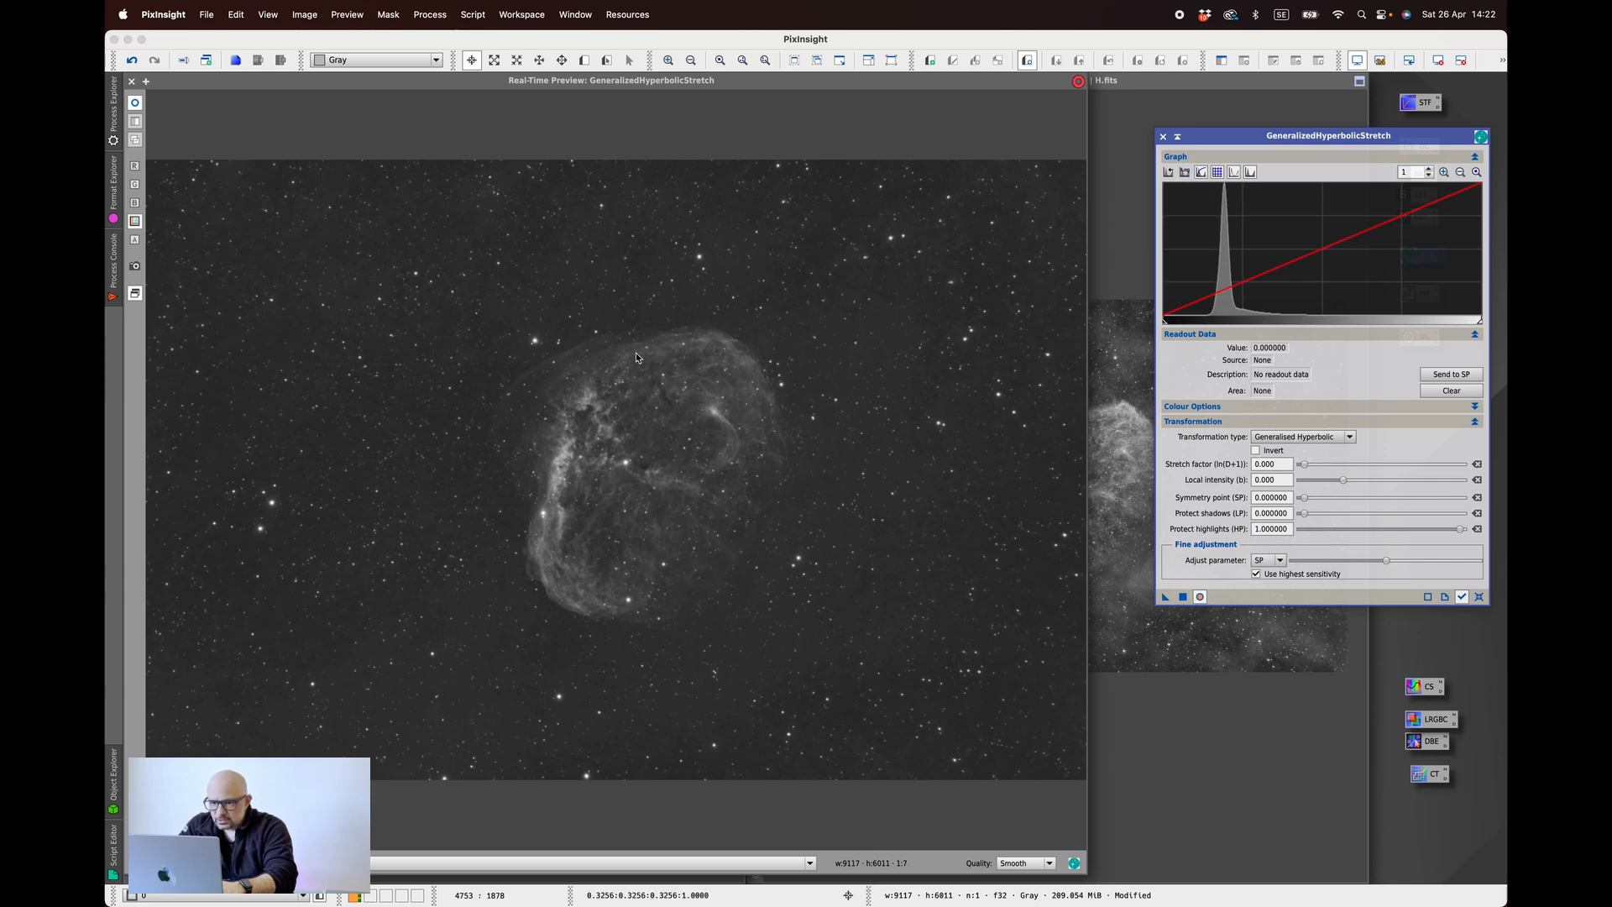
- Stretch the O image twice from image-sampled symmetry point 0.226965, stretch factor 0.620 and local intensity 0.350, the second time with highlight protection 0.750, then reset
click(554, 371)
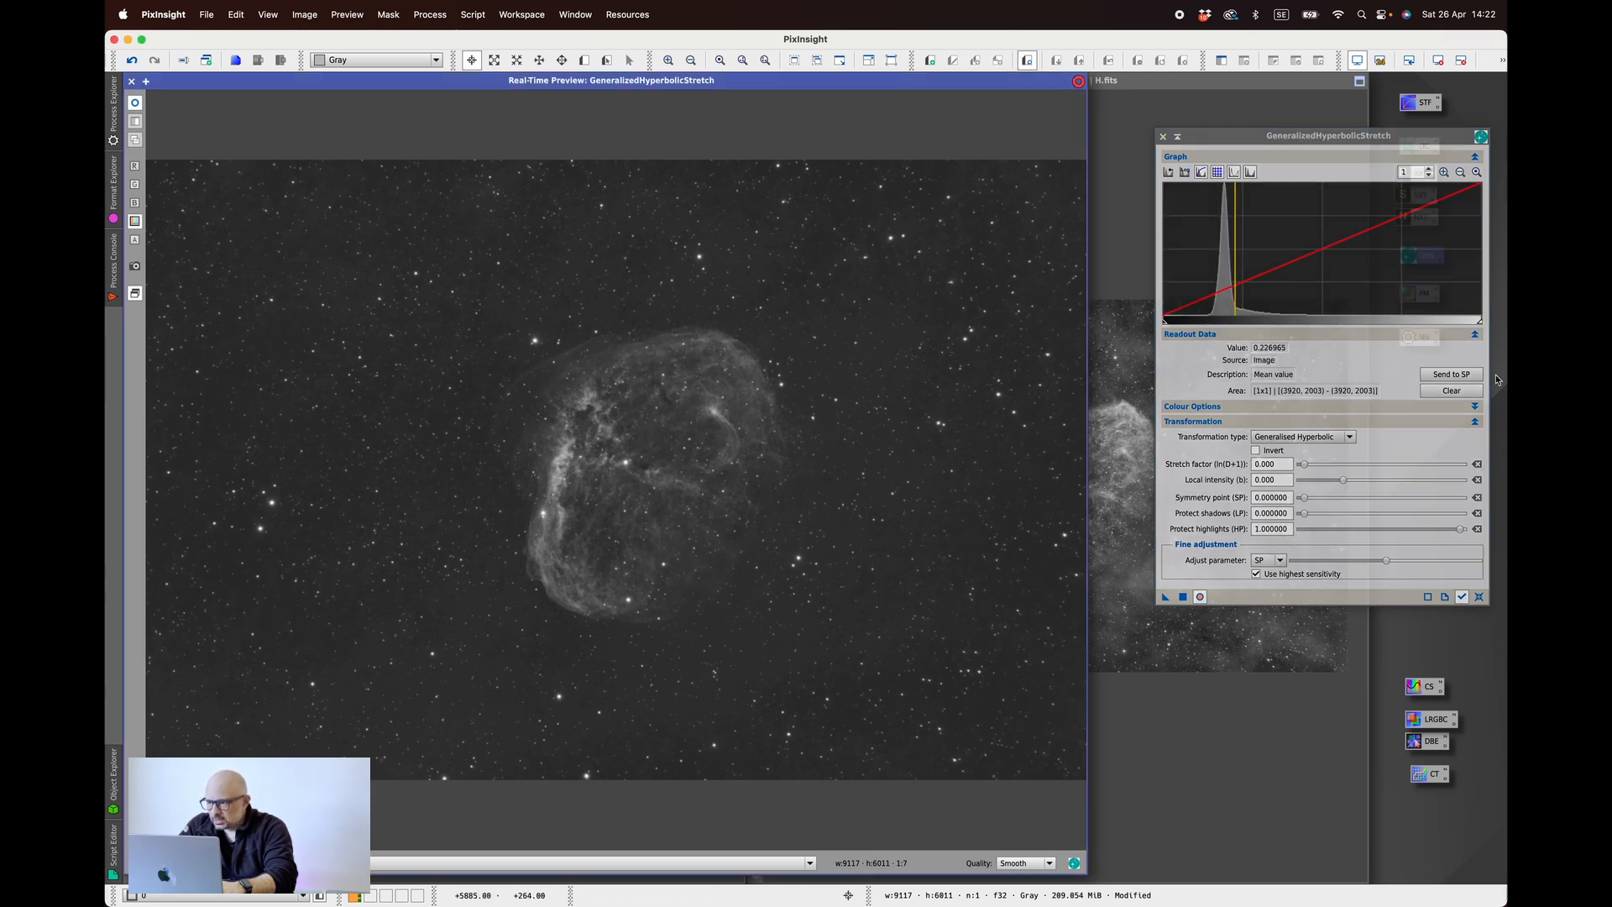
click(1450, 373)
drag(1303, 464, 1349, 481)
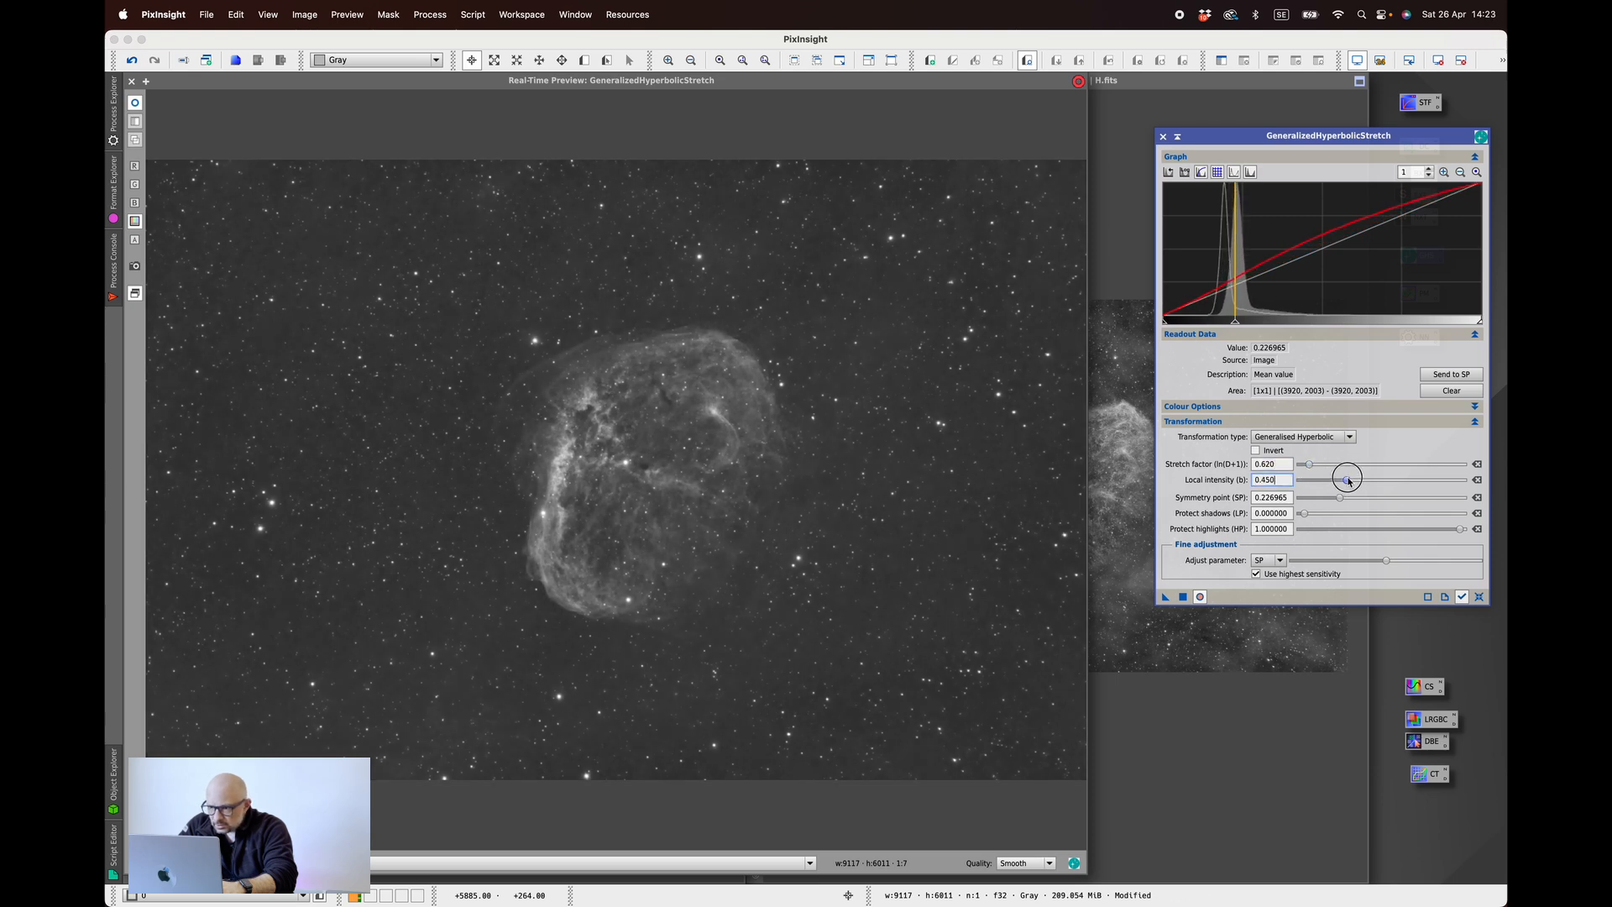
click(1182, 597)
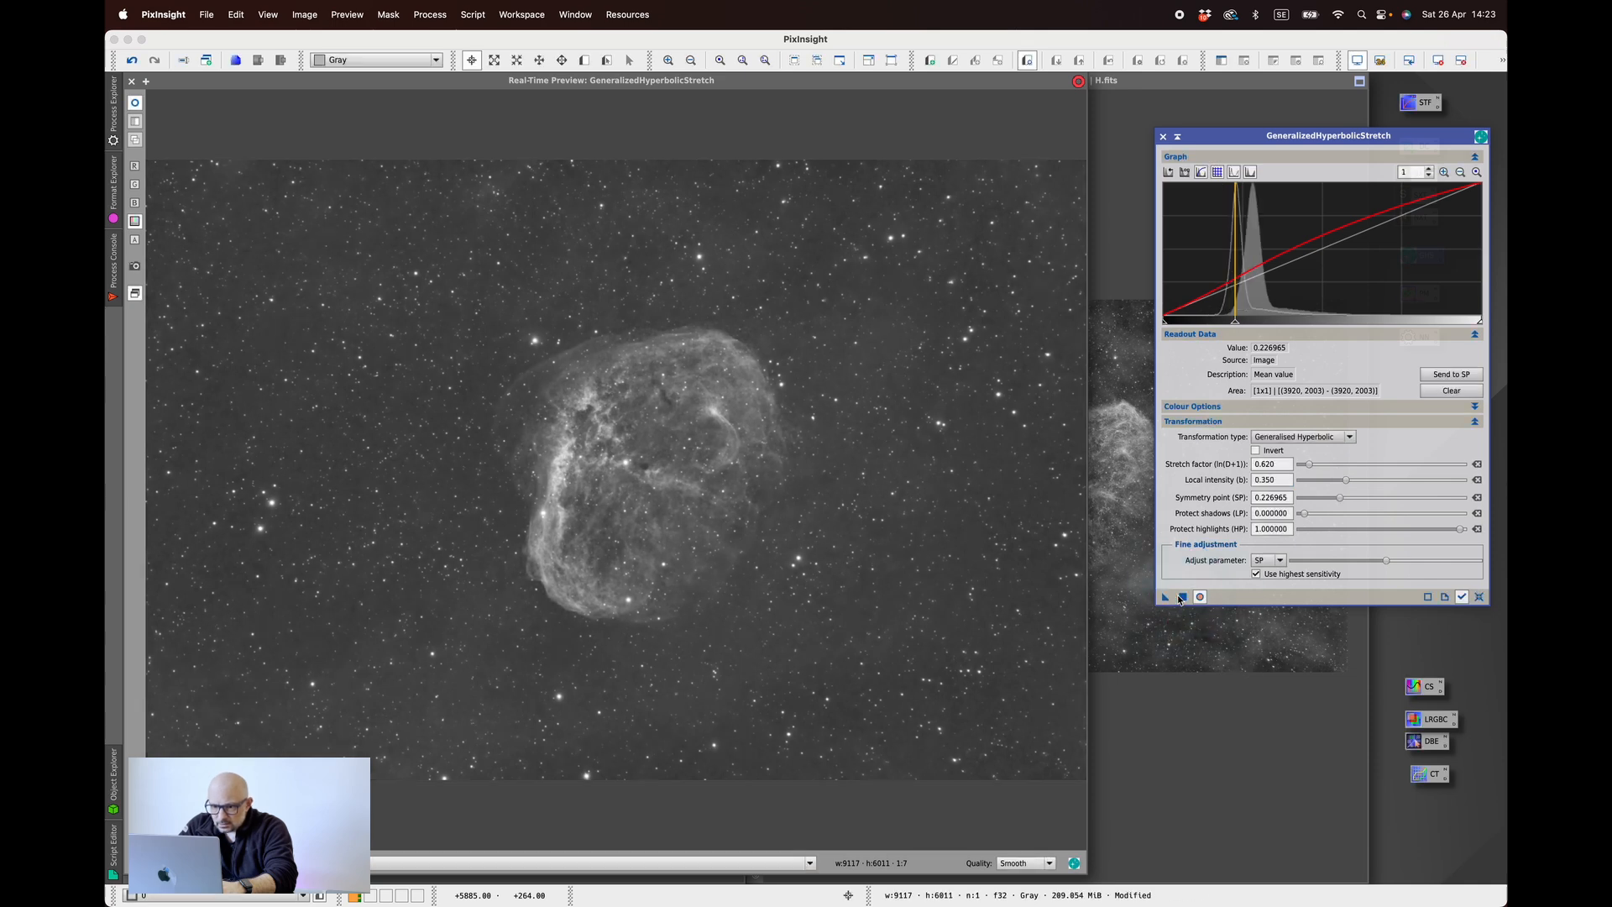
drag(1456, 532, 1419, 531)
click(1183, 597)
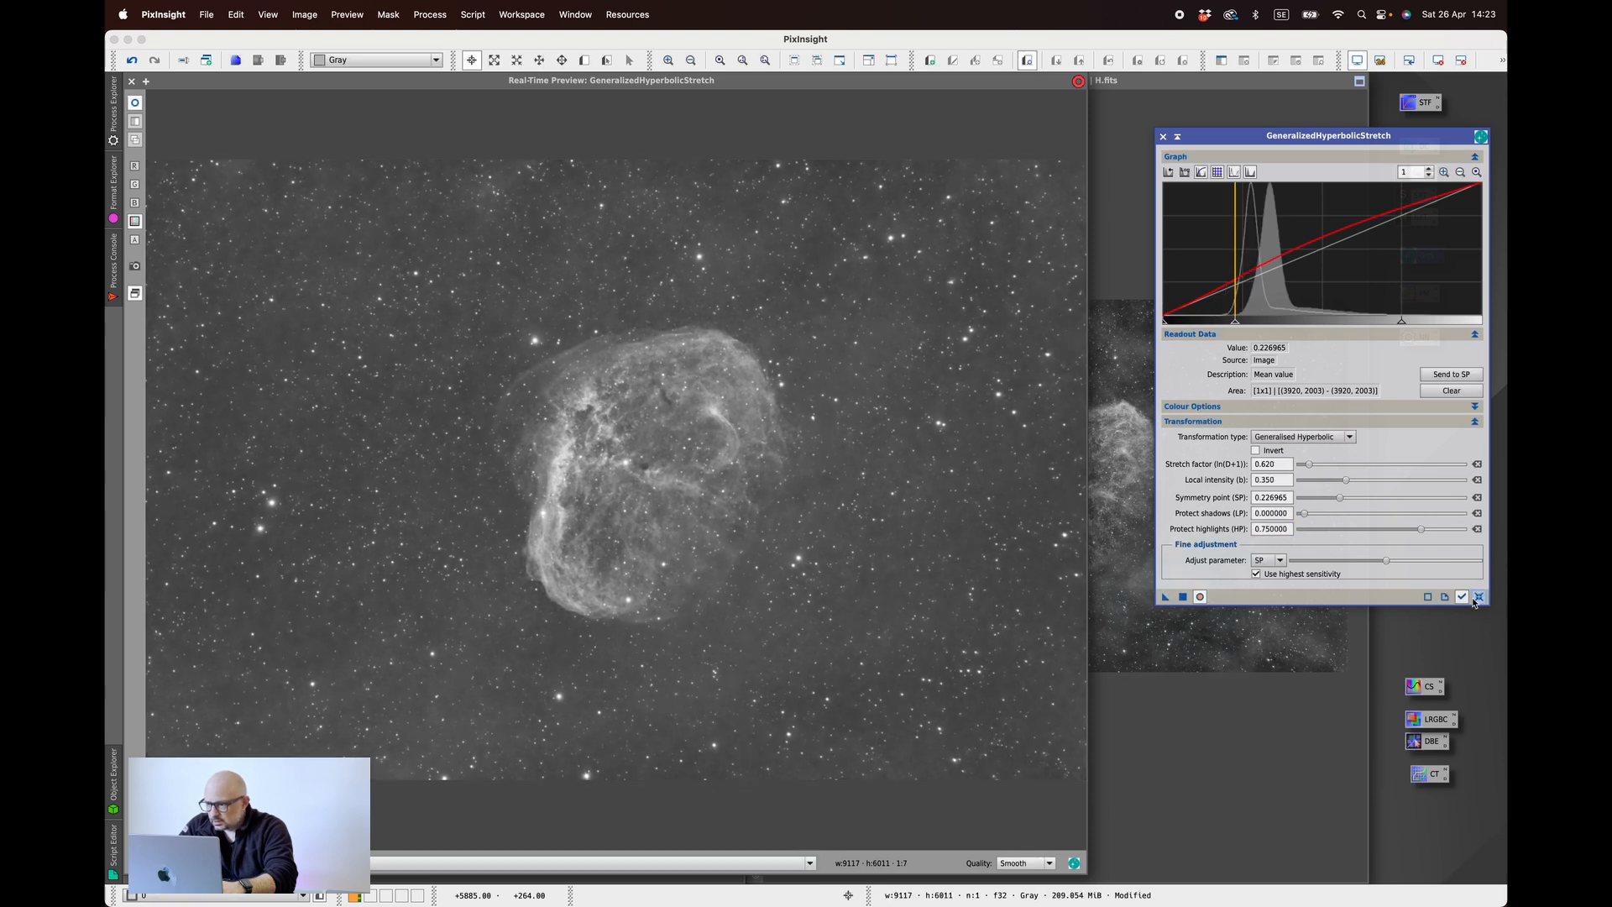
click(1475, 599)
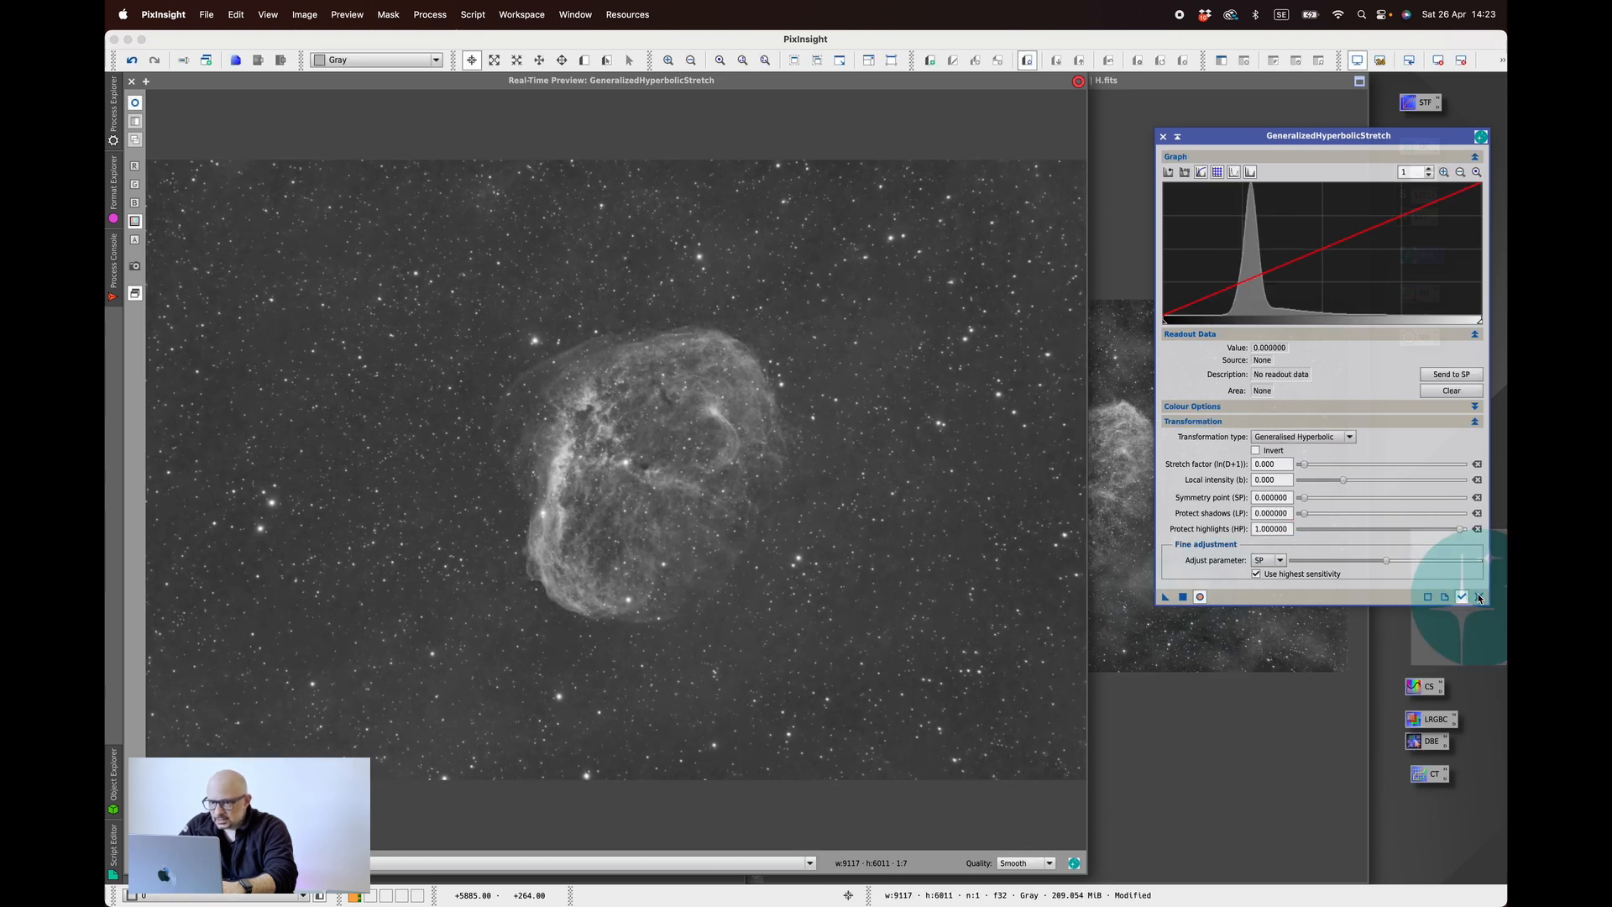
- Move the preview clear of the H image, apply a Linear transformation with blackpoint 0.081370 to the O image, and reset the parameters
click(1278, 435)
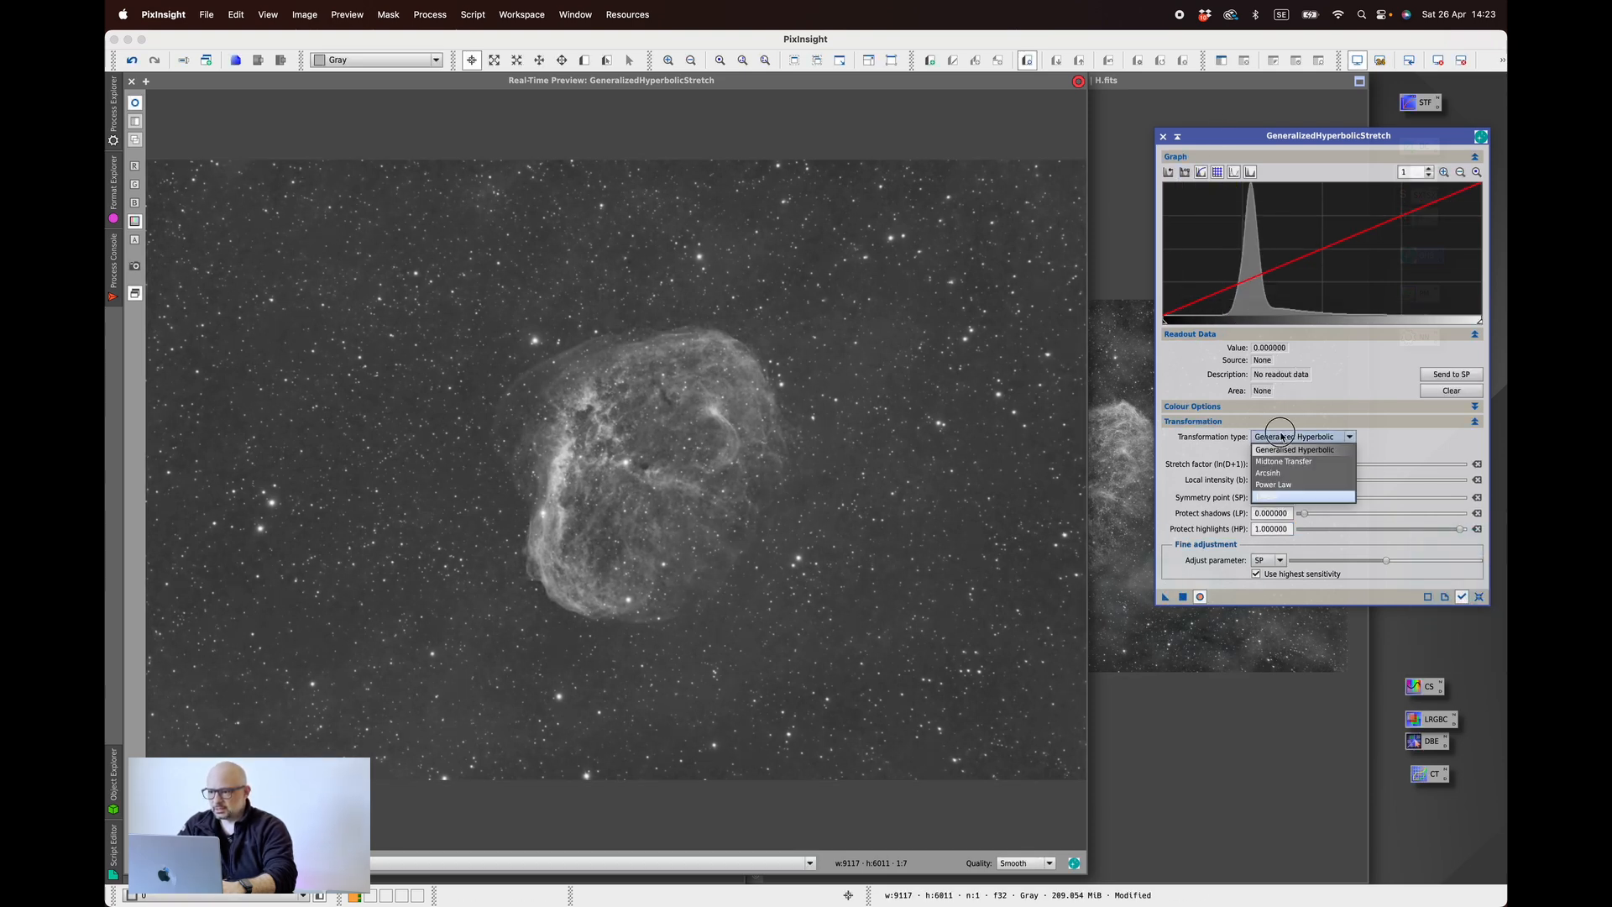
click(1284, 497)
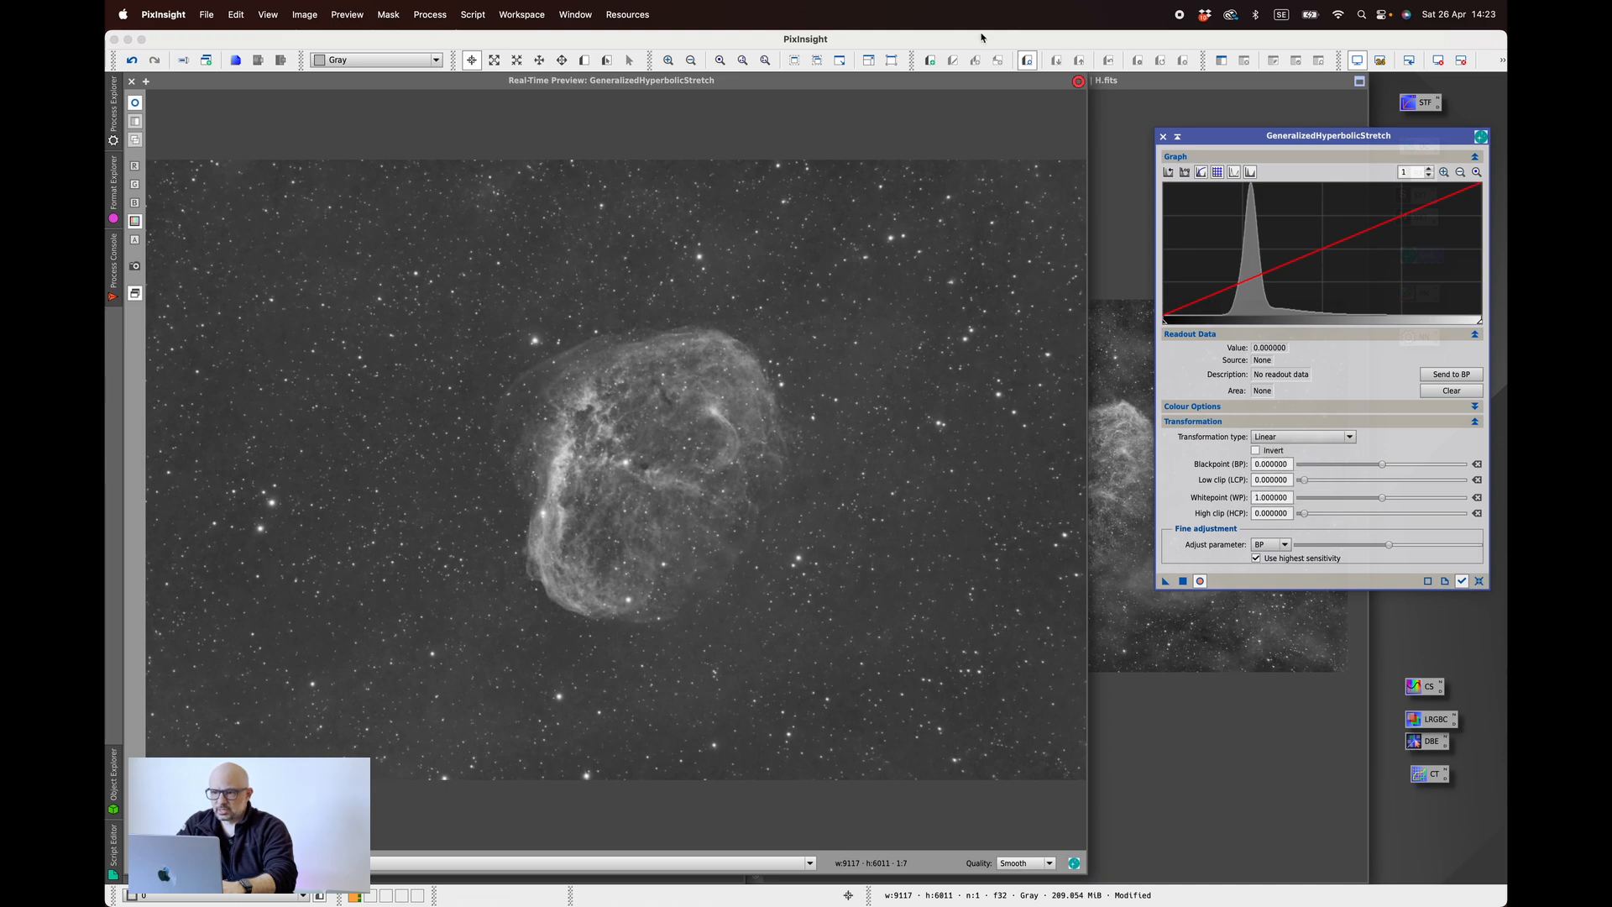
drag(1002, 81, 791, 81)
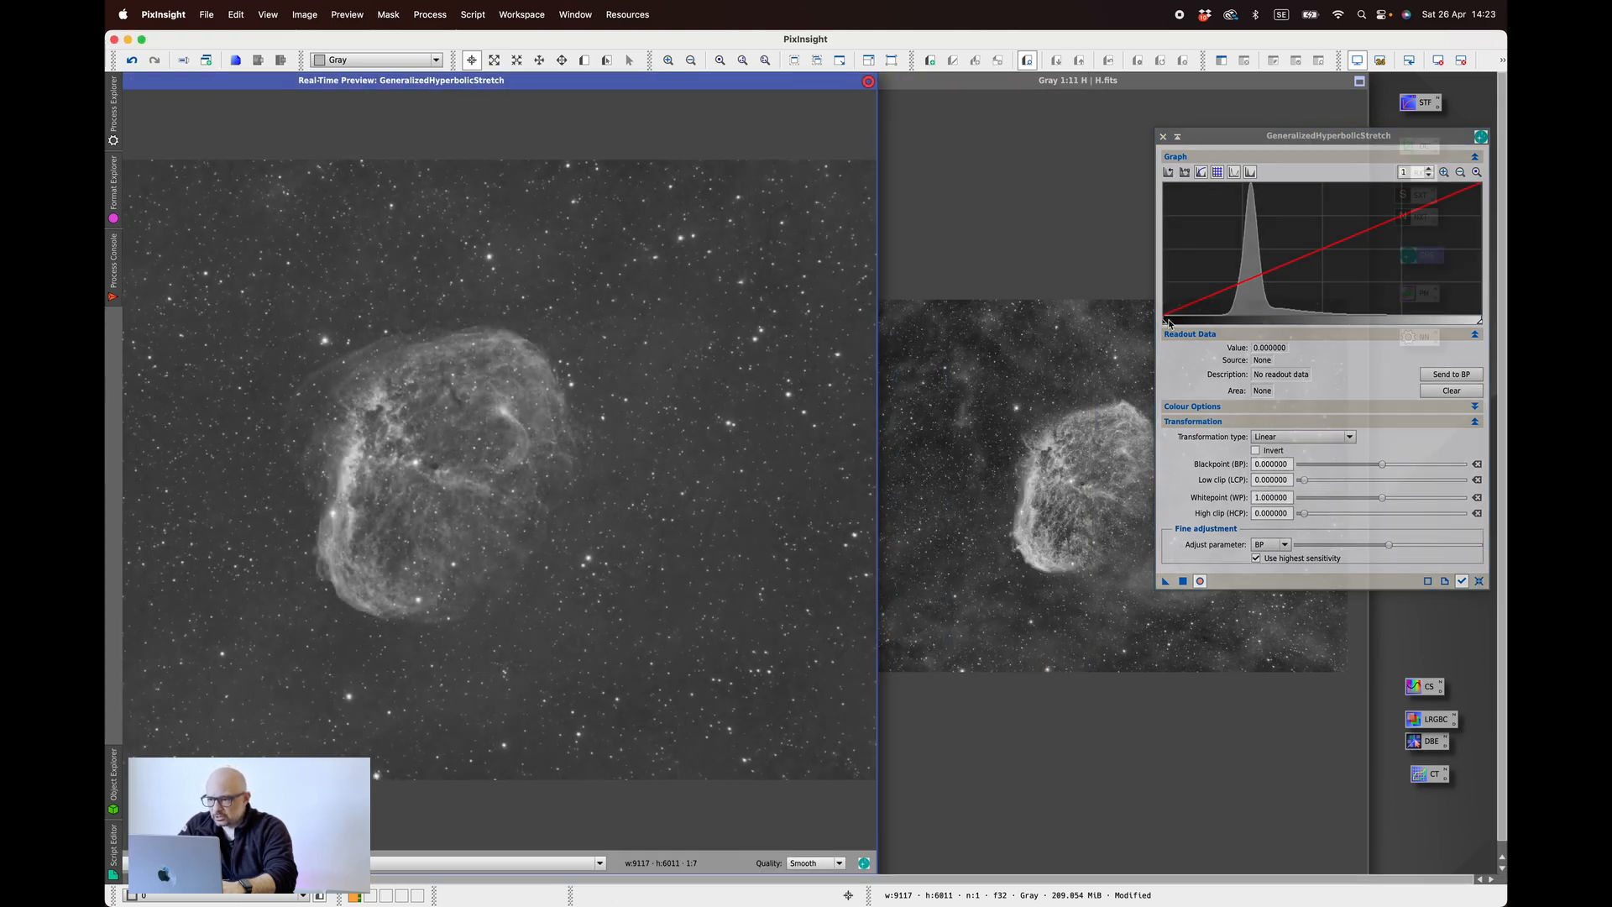
drag(1163, 322, 1188, 323)
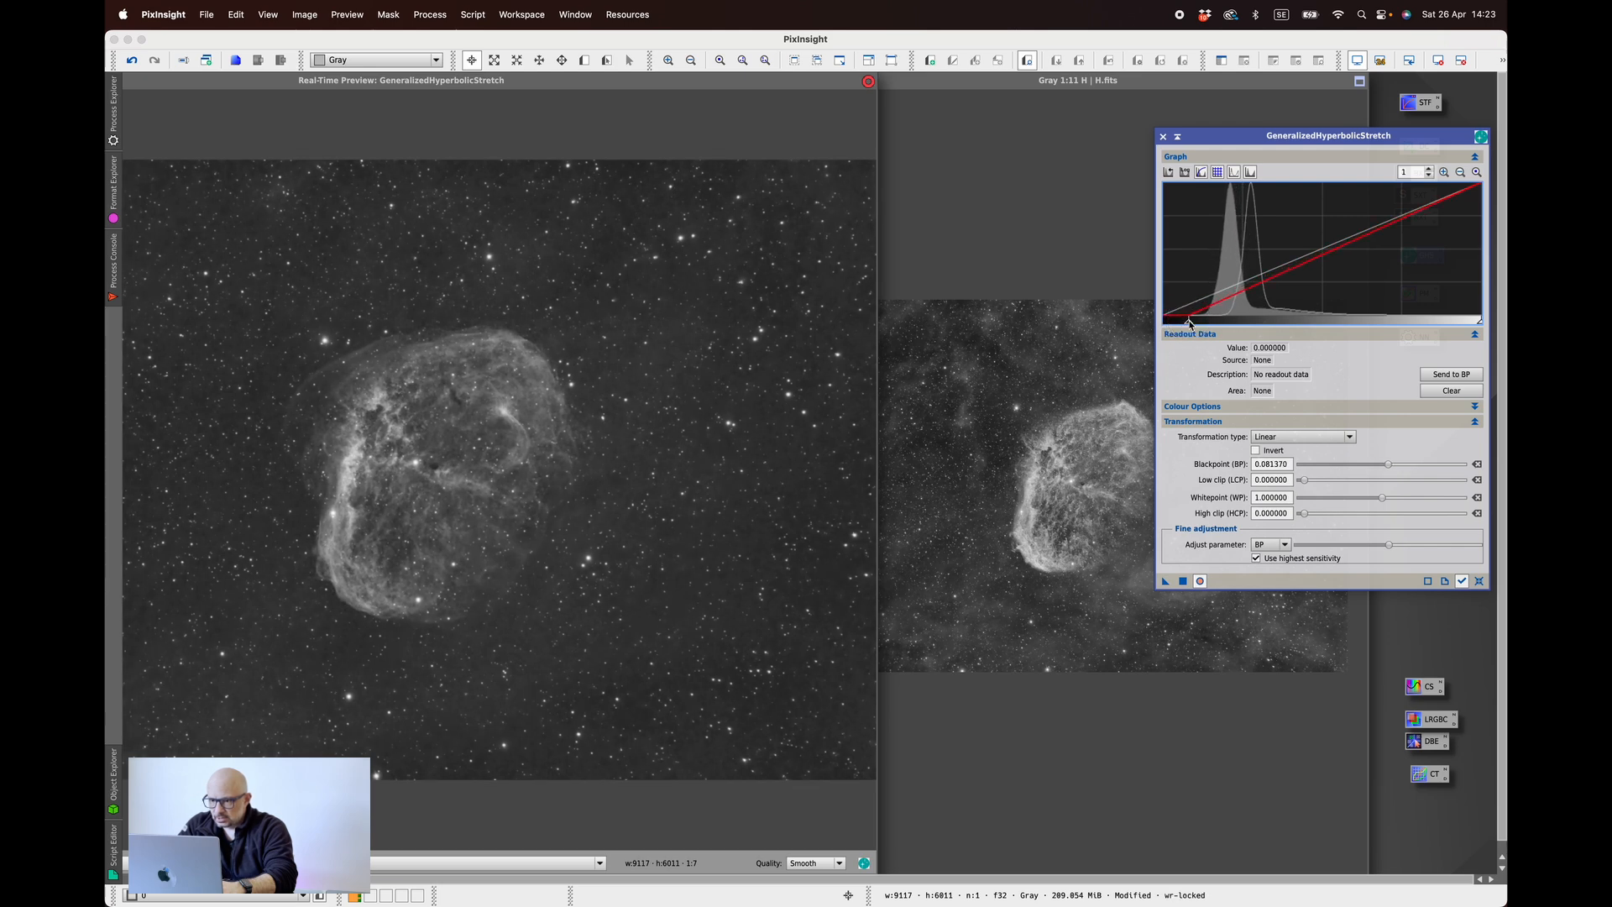
click(1183, 580)
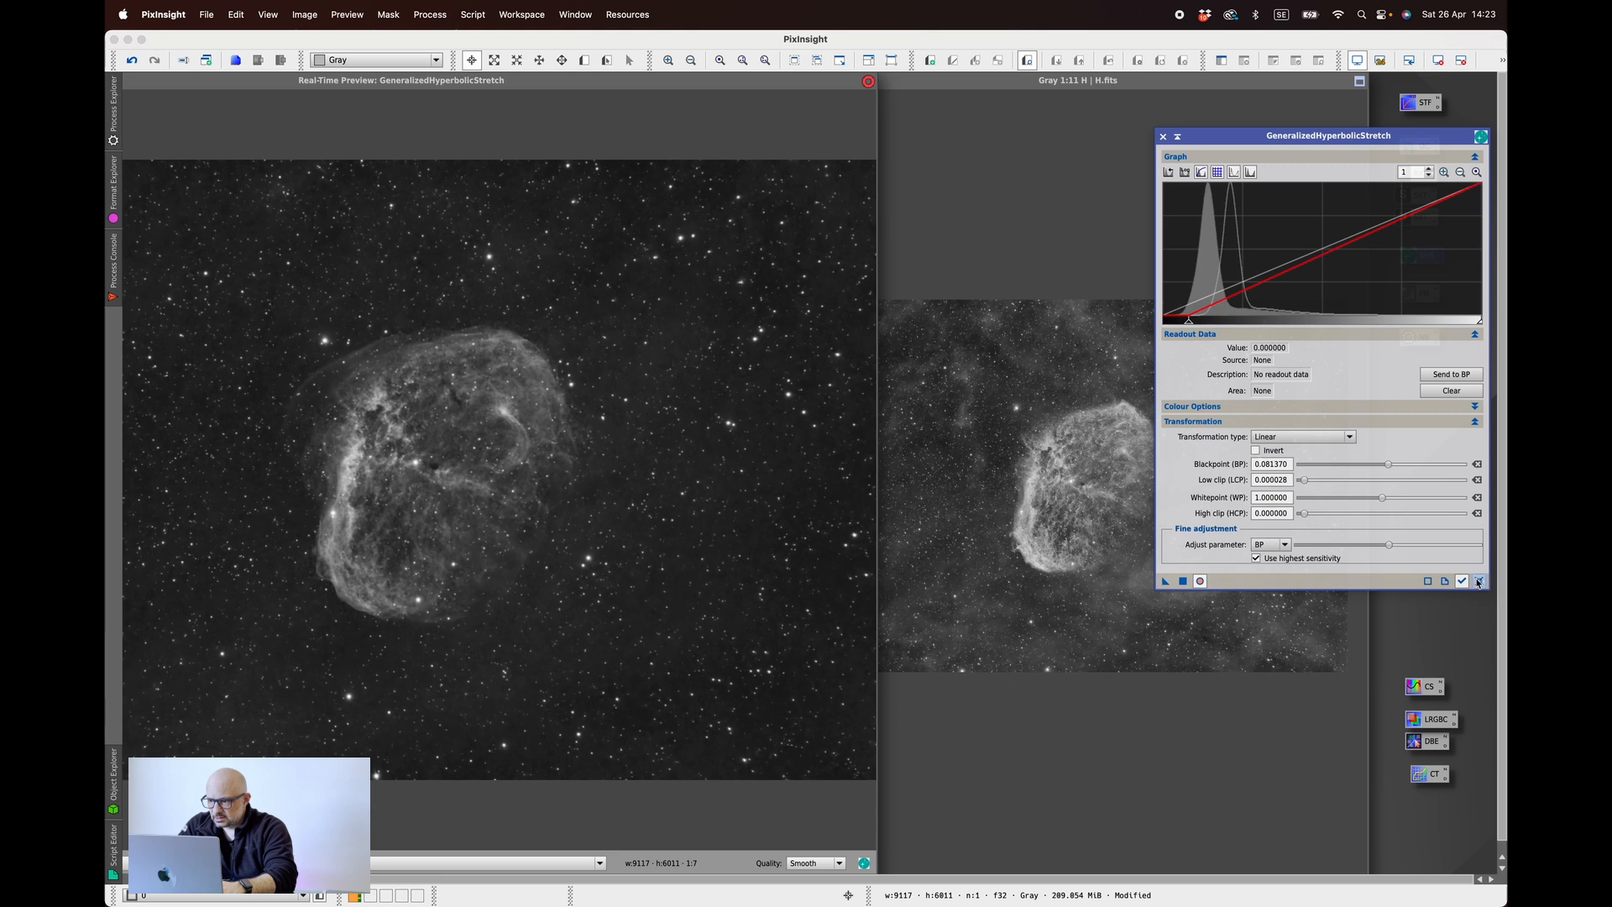
click(1478, 580)
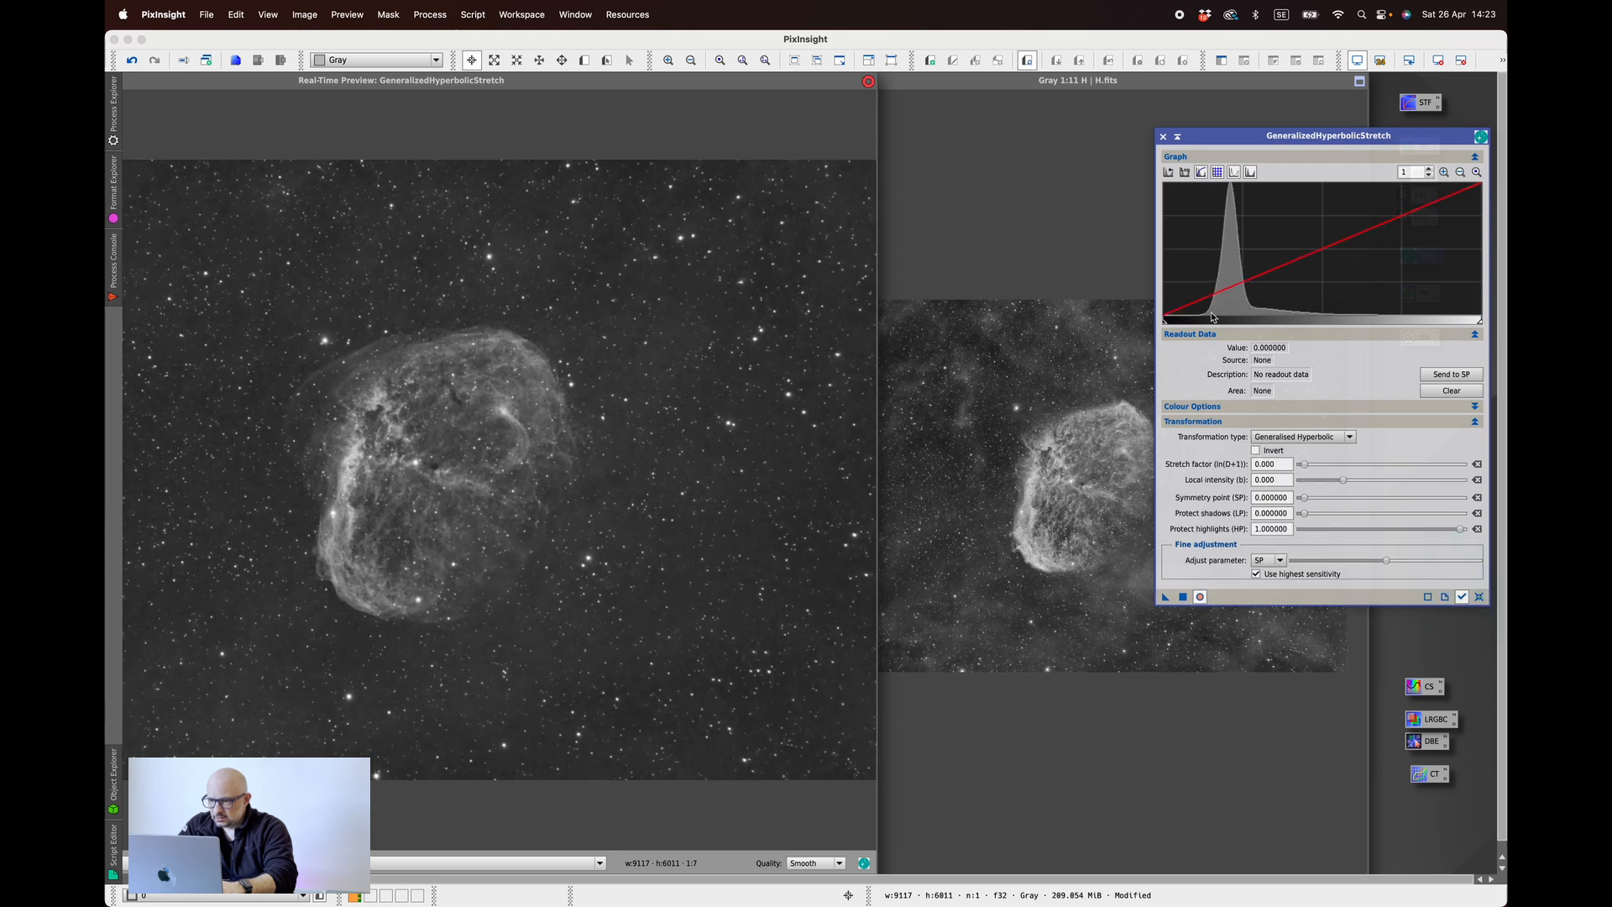
- Apply another Linear transformation to the O image with blackpoint 0.053533 and reset the parameters
click(1301, 437)
click(1285, 468)
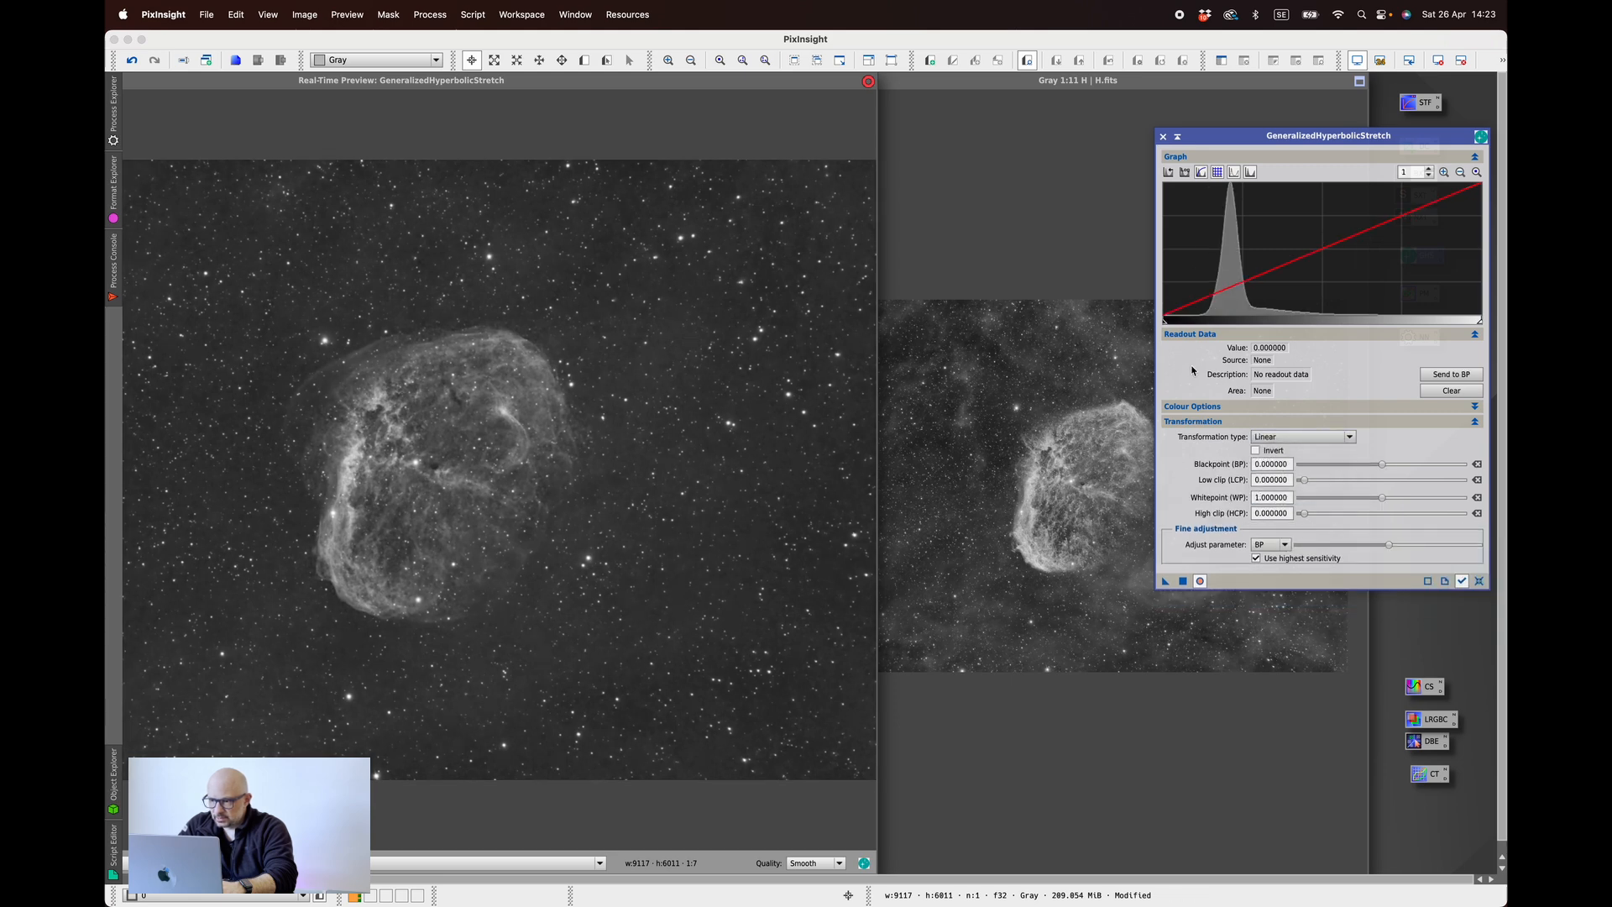
drag(1166, 327, 1182, 324)
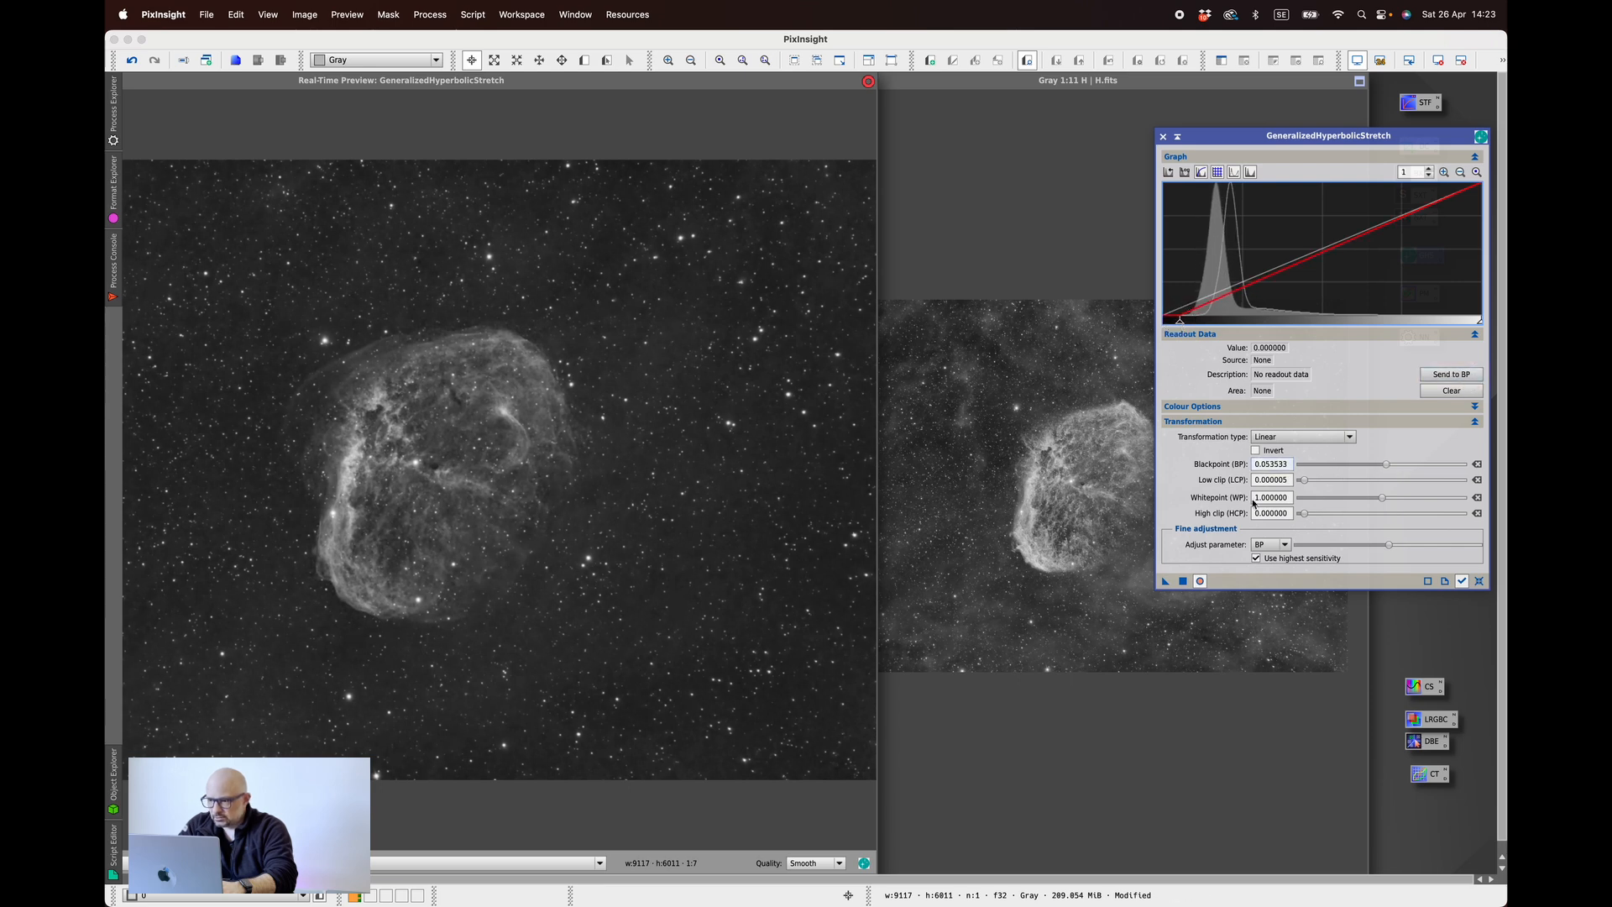
click(1462, 582)
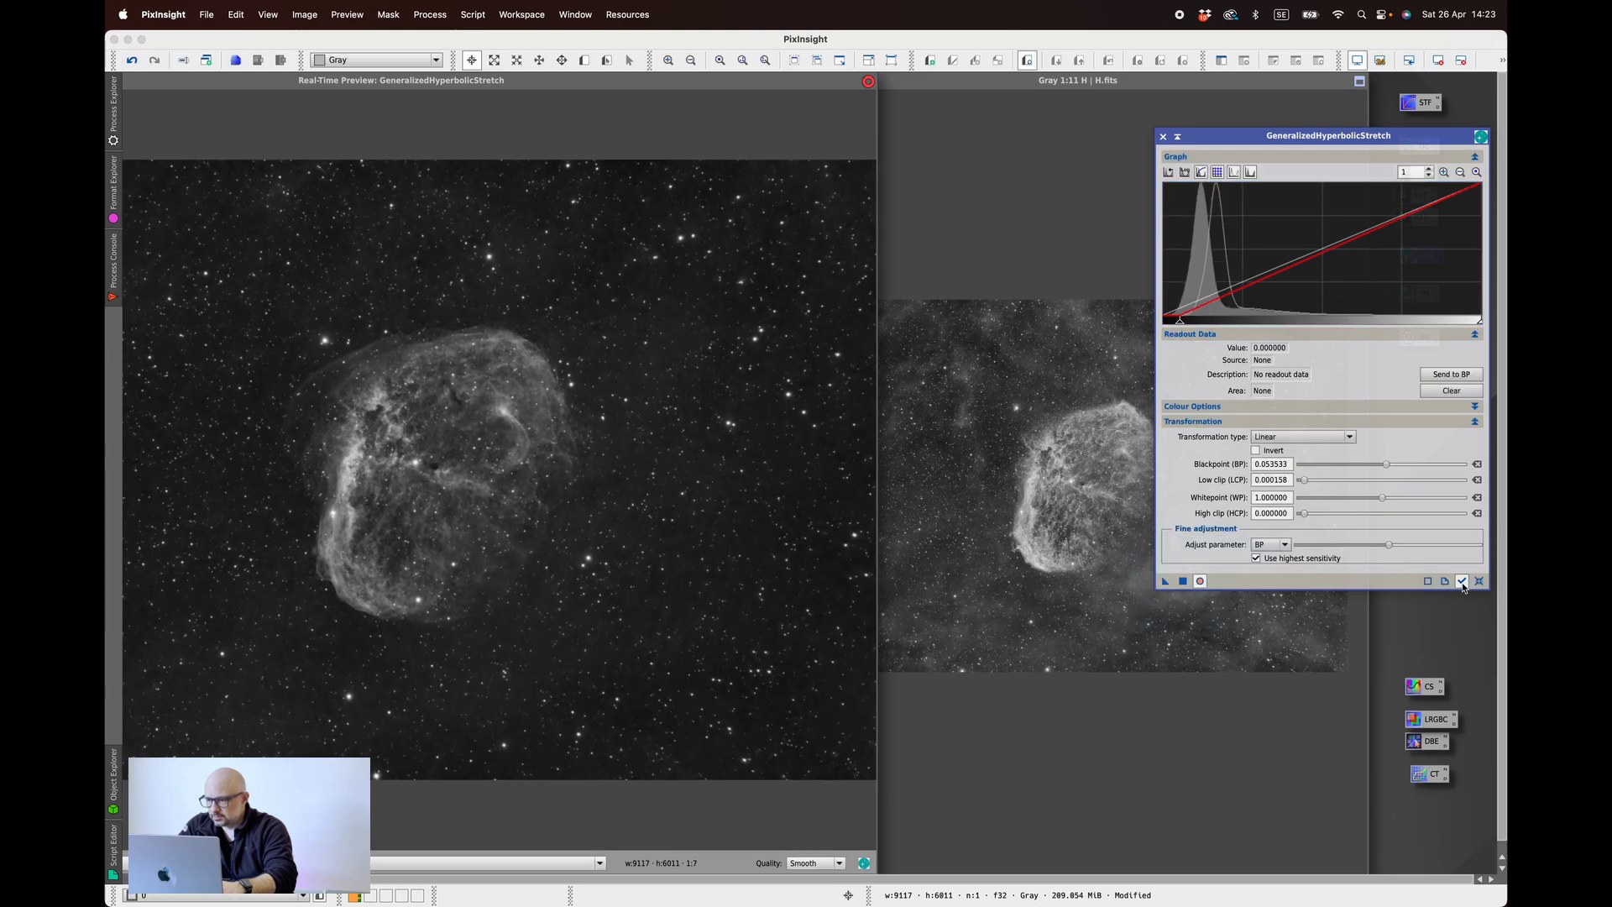
click(1477, 582)
- Close the real-time preview and GeneralizedHyperbolicStretch, and compare the stretched O and H images side by side
drag(261, 81, 582, 107)
click(241, 107)
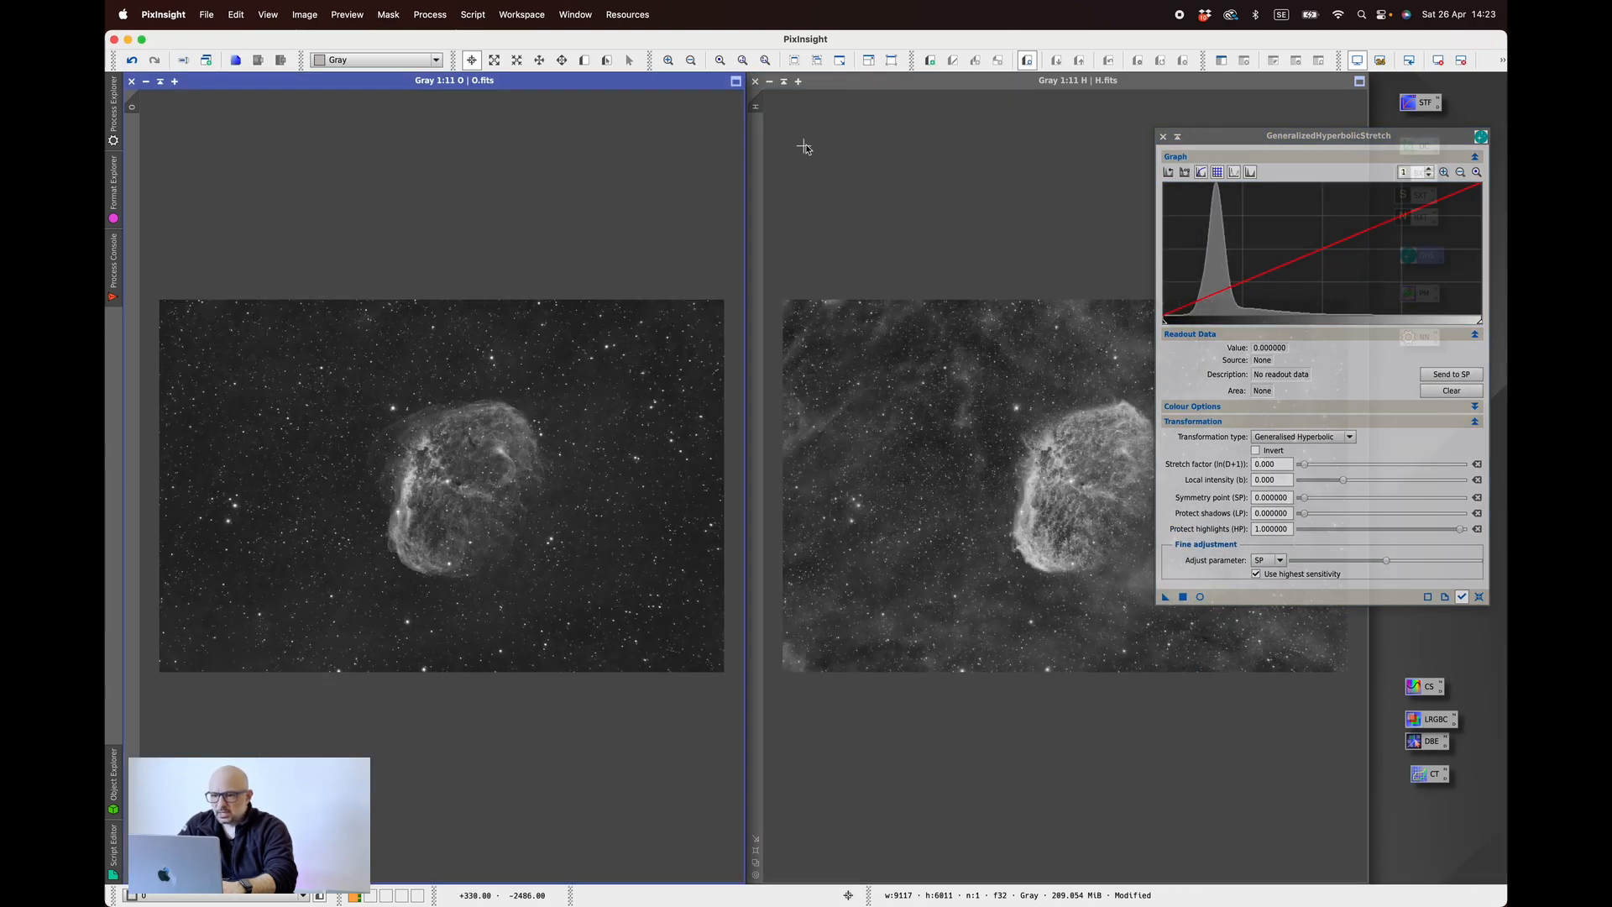
click(866, 154)
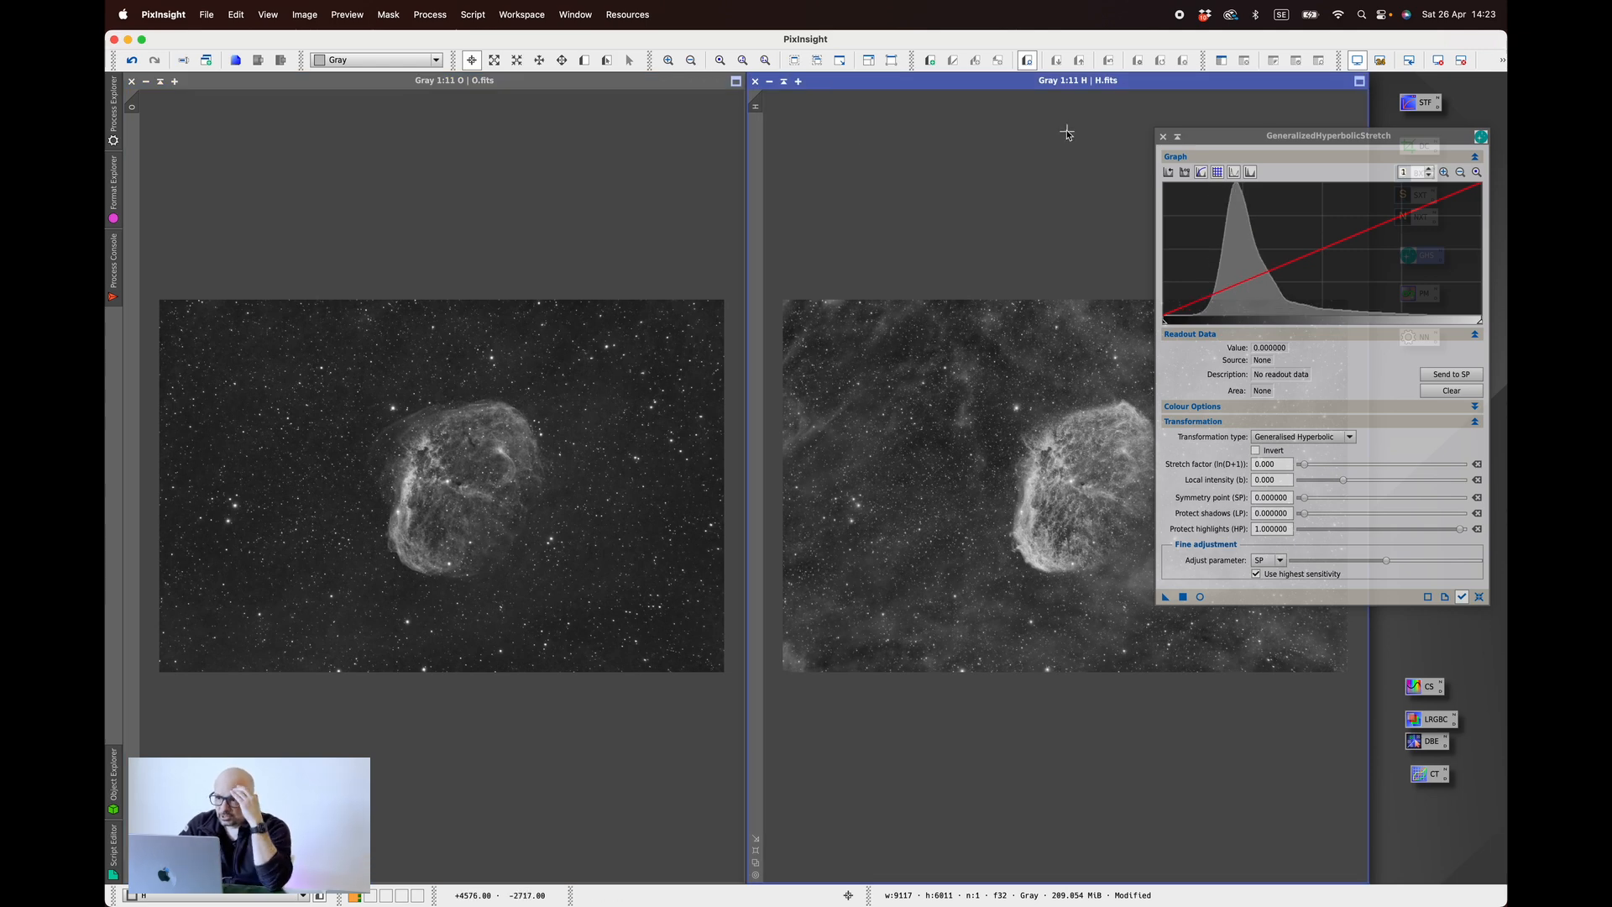
click(1163, 137)
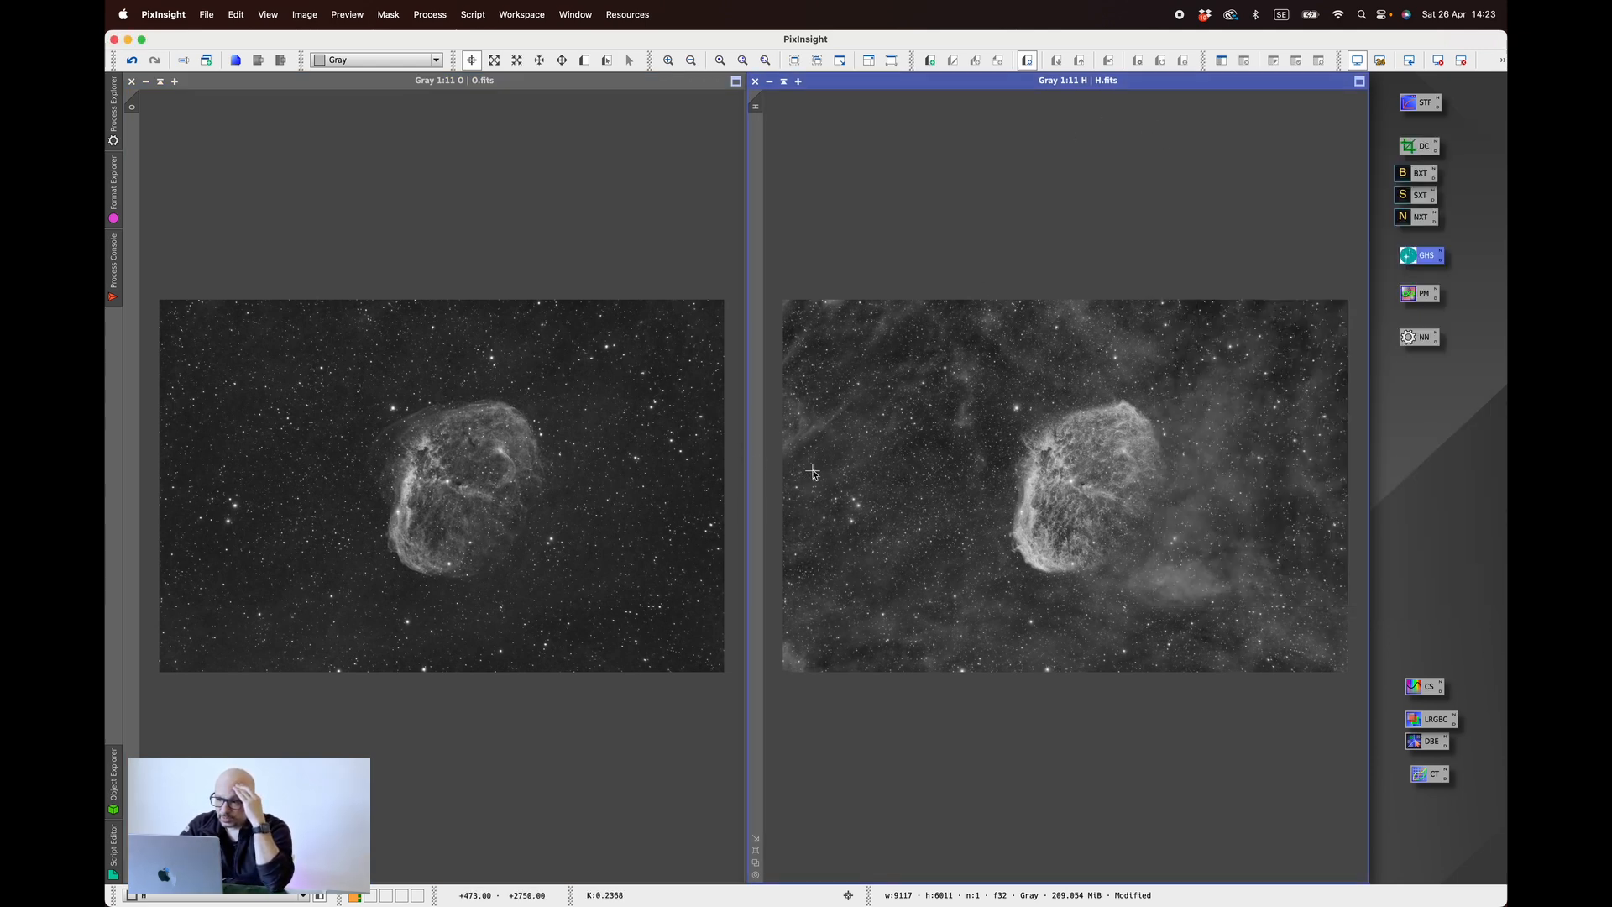
click(496, 189)
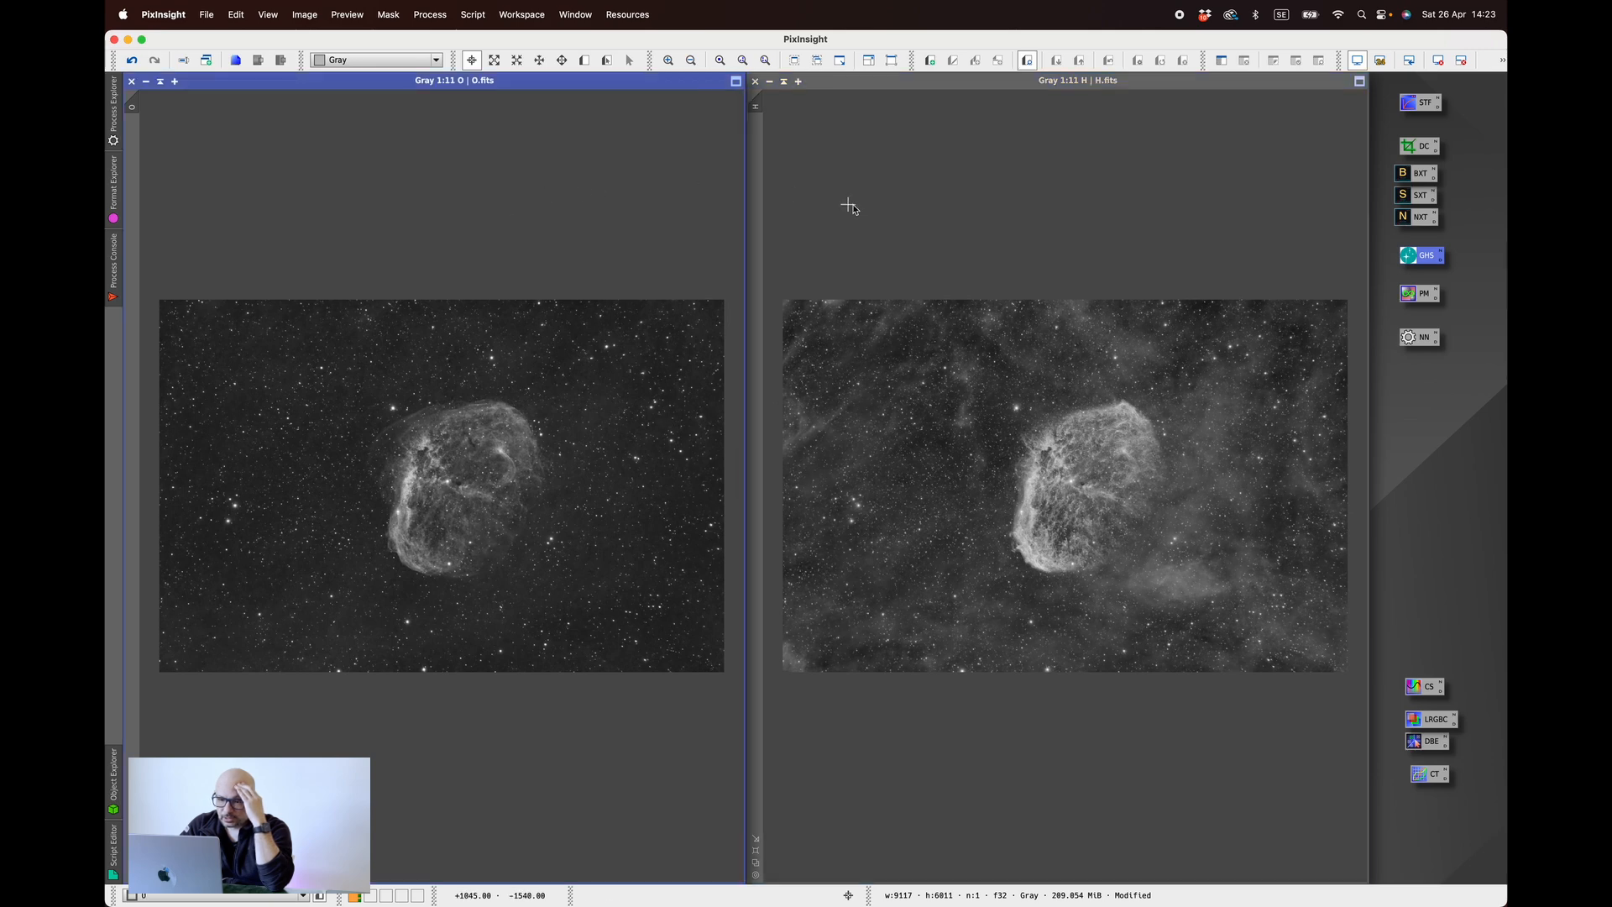
click(1065, 178)
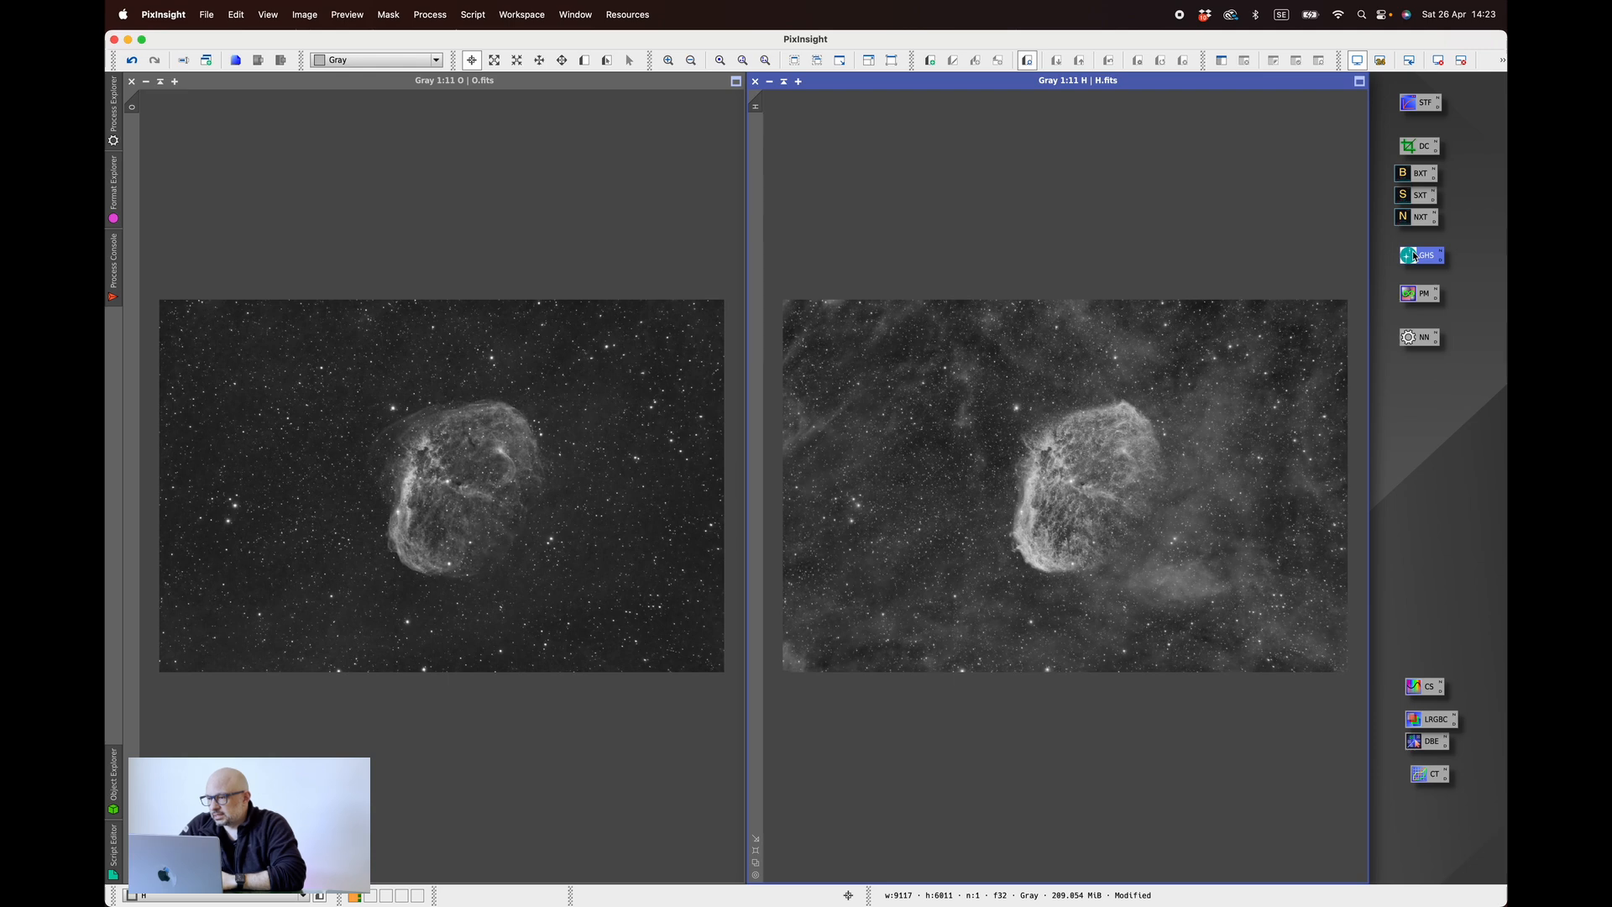
- Open PixelMath, turn off the single RGB/K expression, and set the red channel expression to H
double_click(1415, 293)
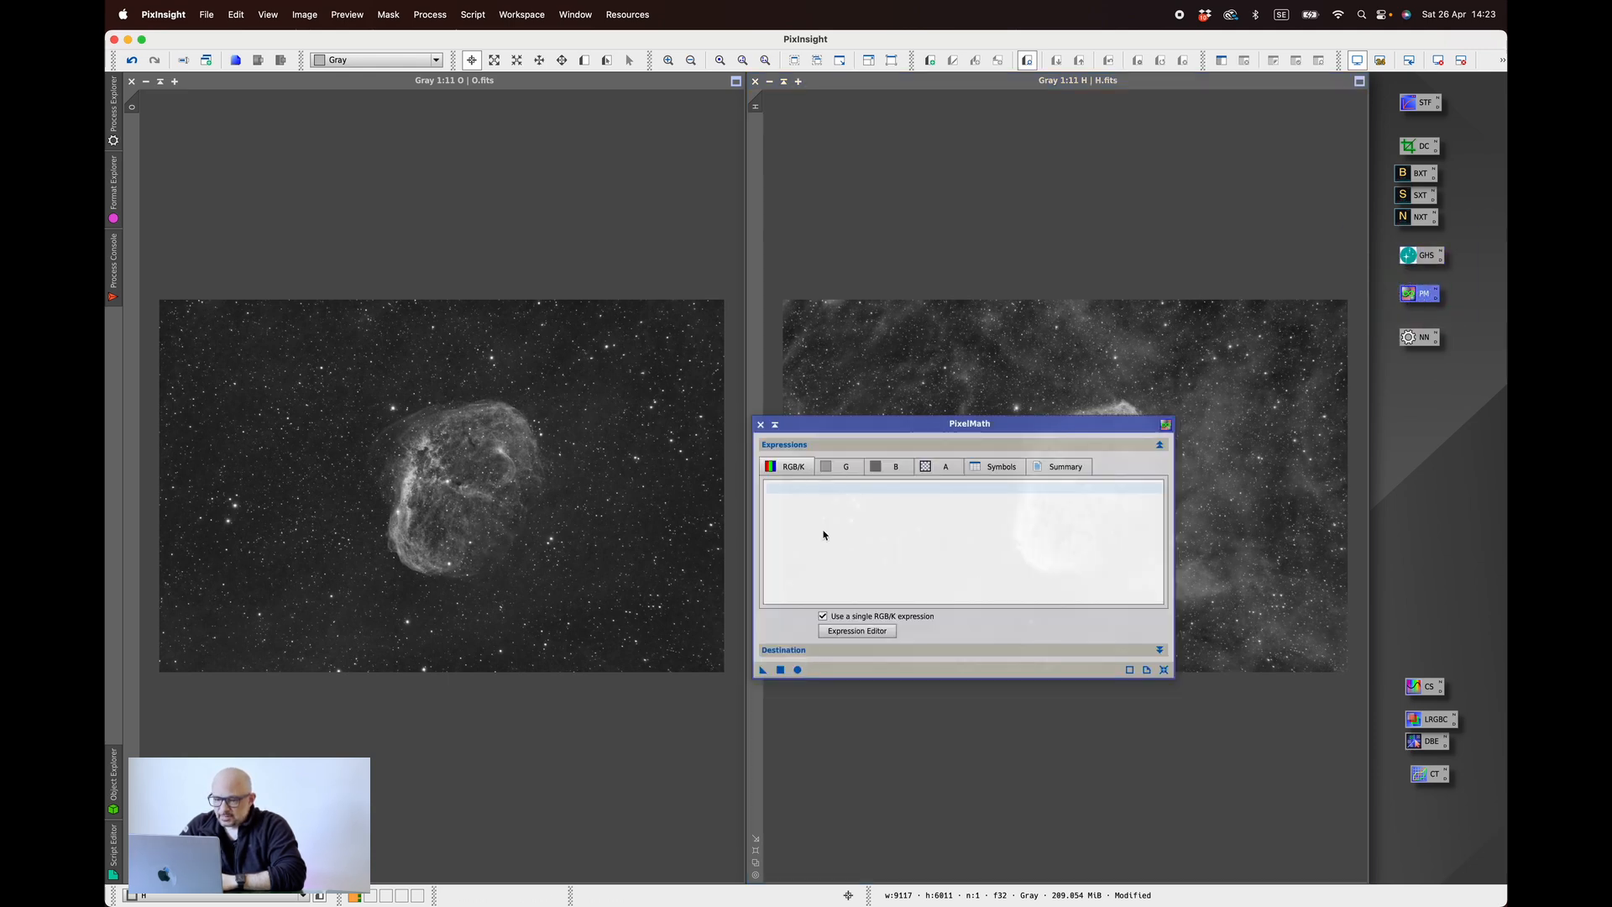
click(870, 620)
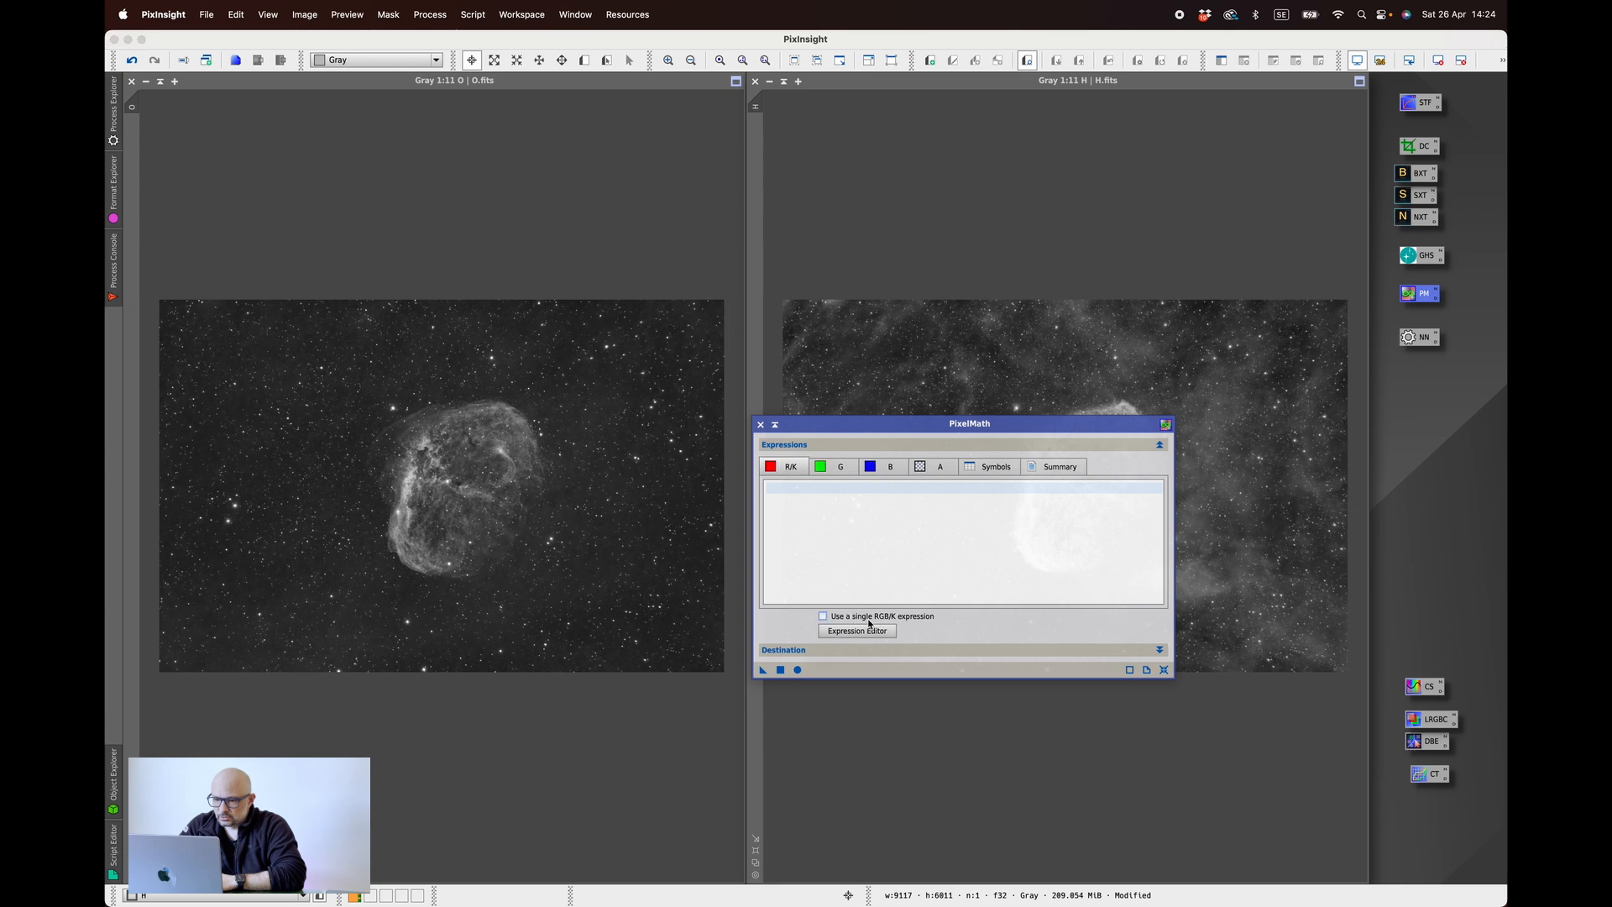
click(822, 585)
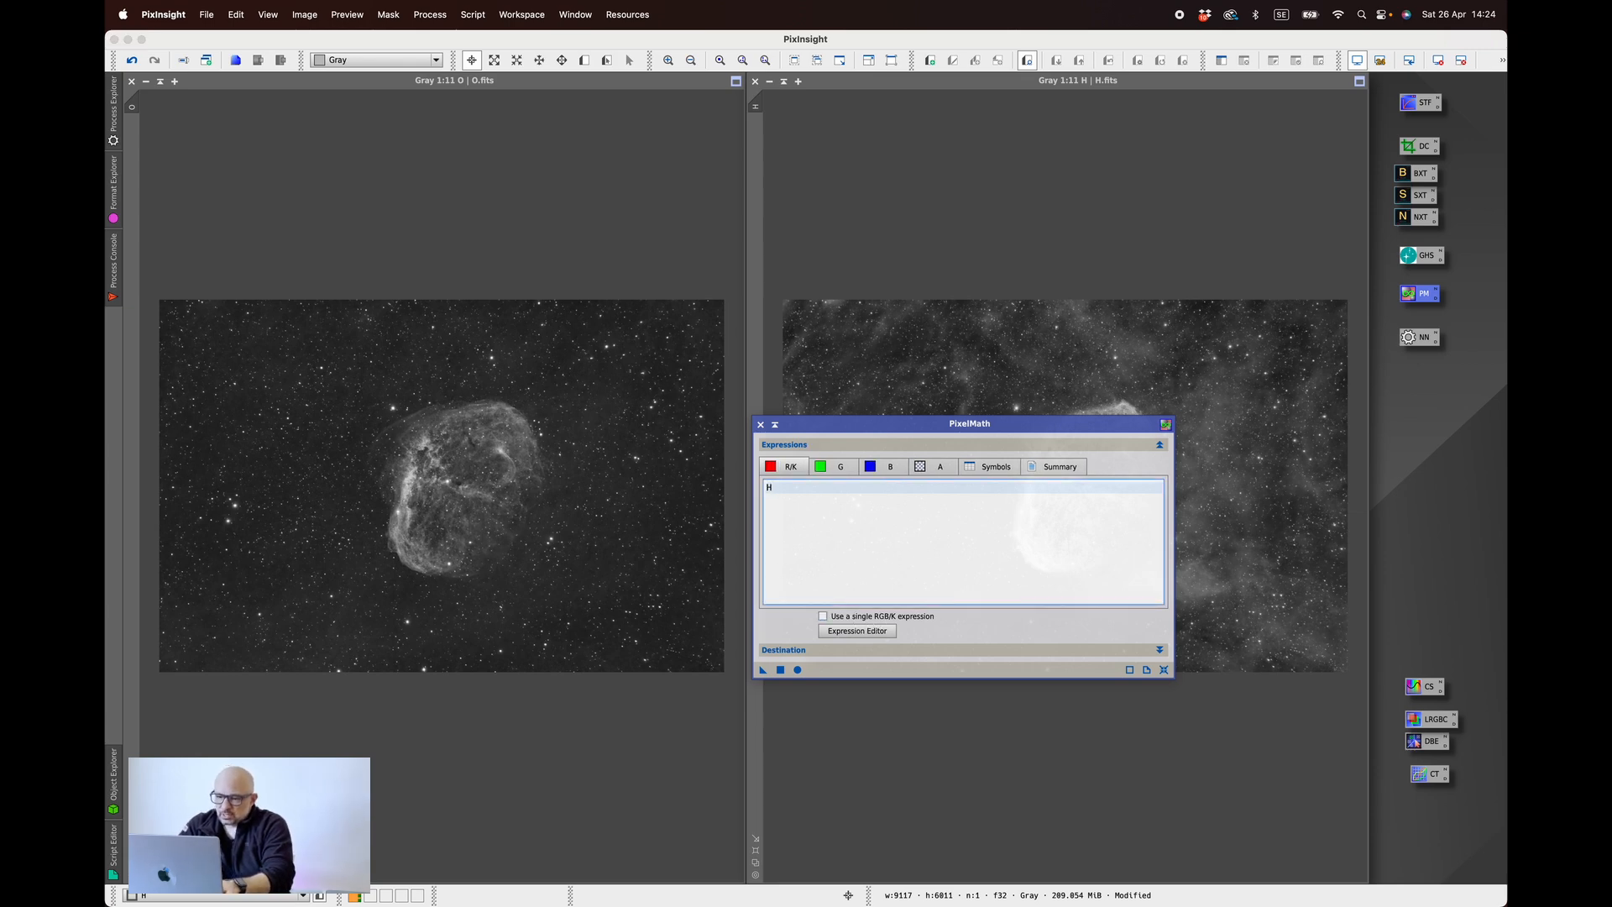
text(H)
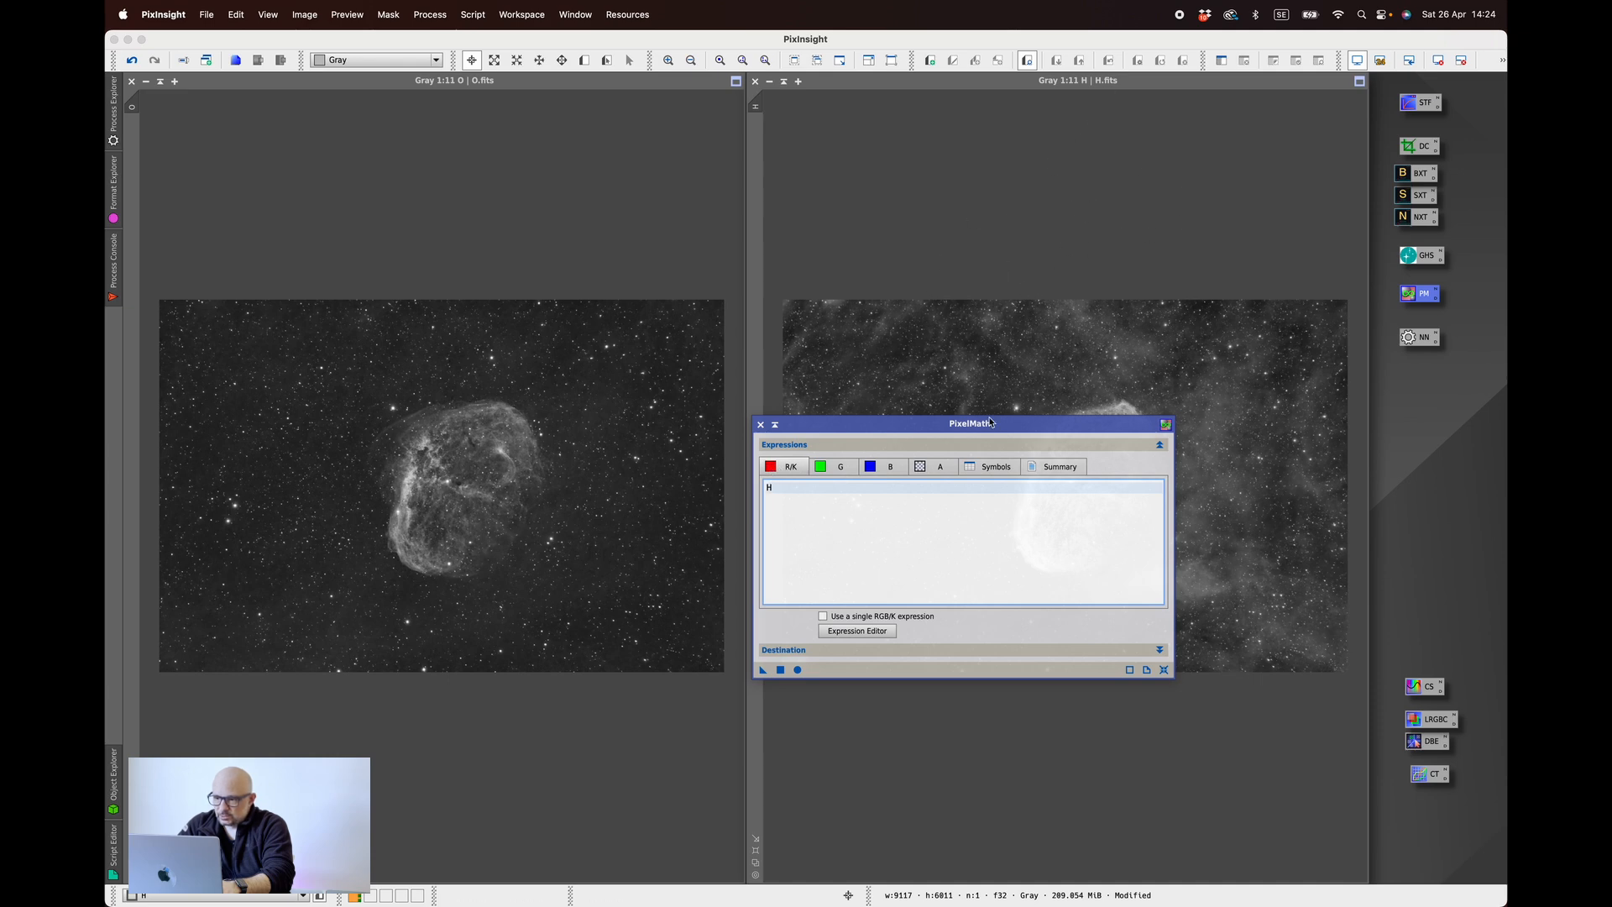
- Set the green and blue channel expressions in PixelMath to O, and check the expressions of all three channels
drag(991, 422, 972, 551)
click(822, 595)
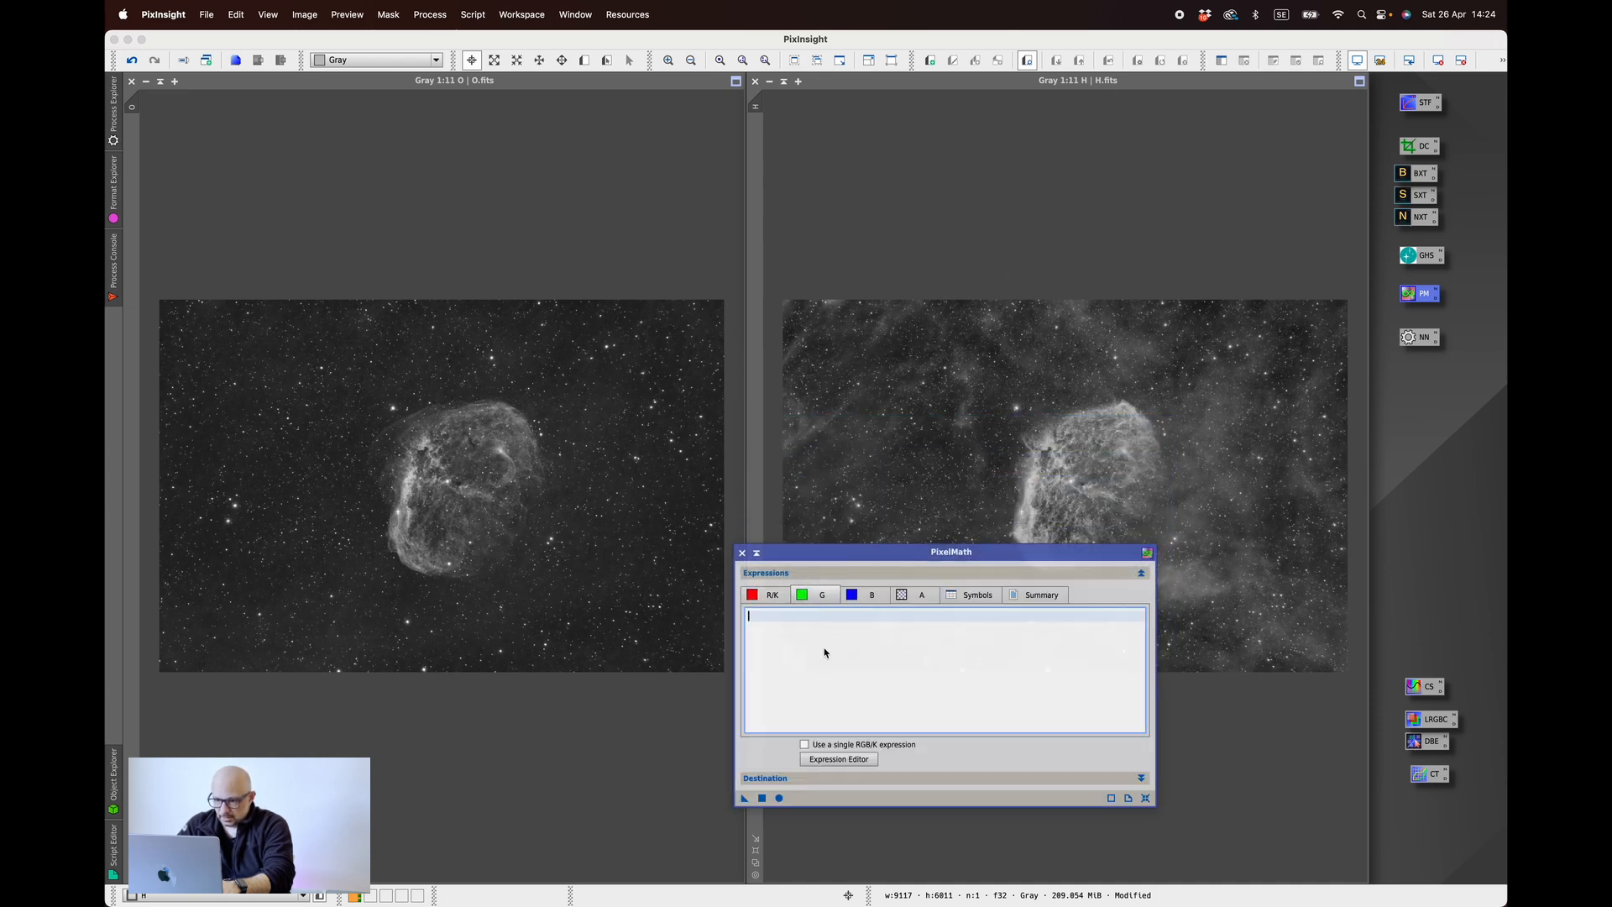
text(O)
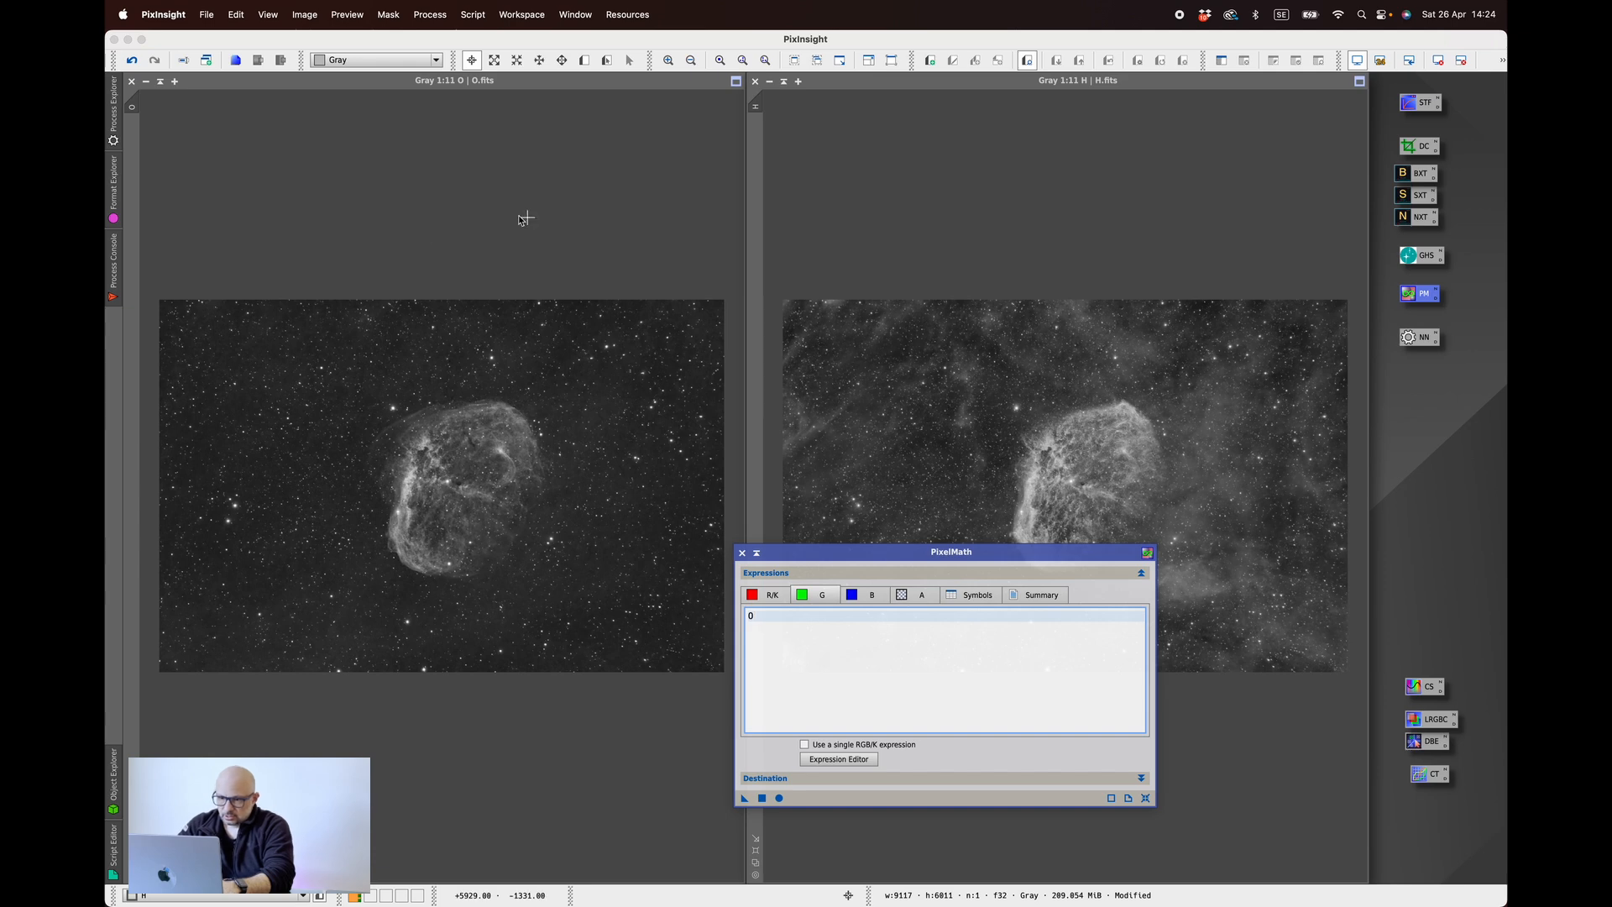
click(869, 600)
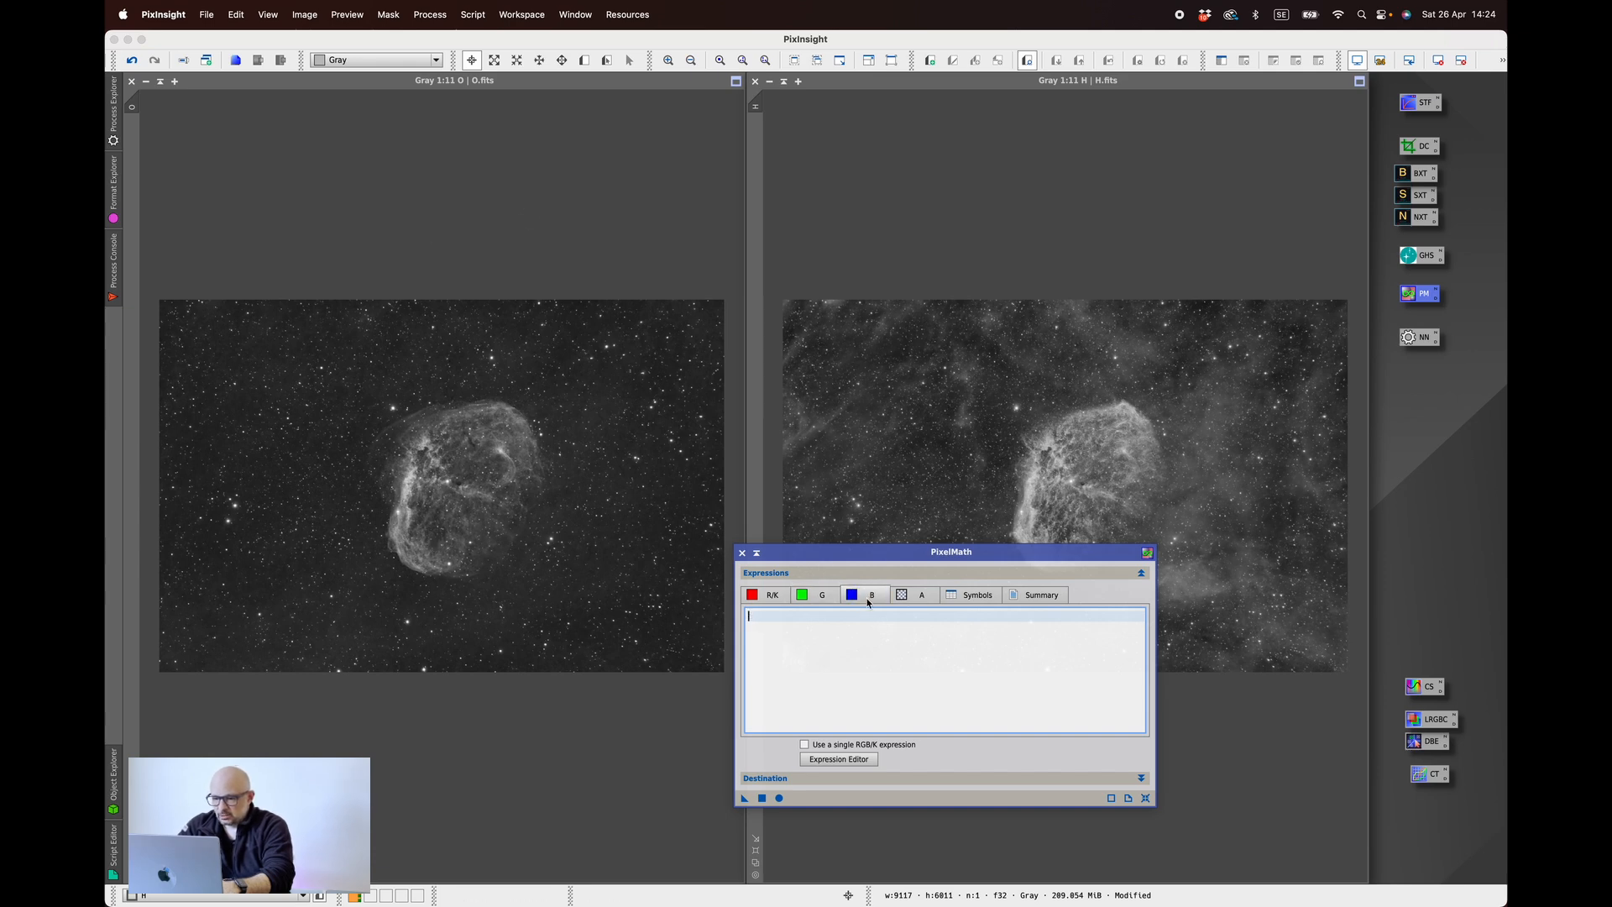
text(O)
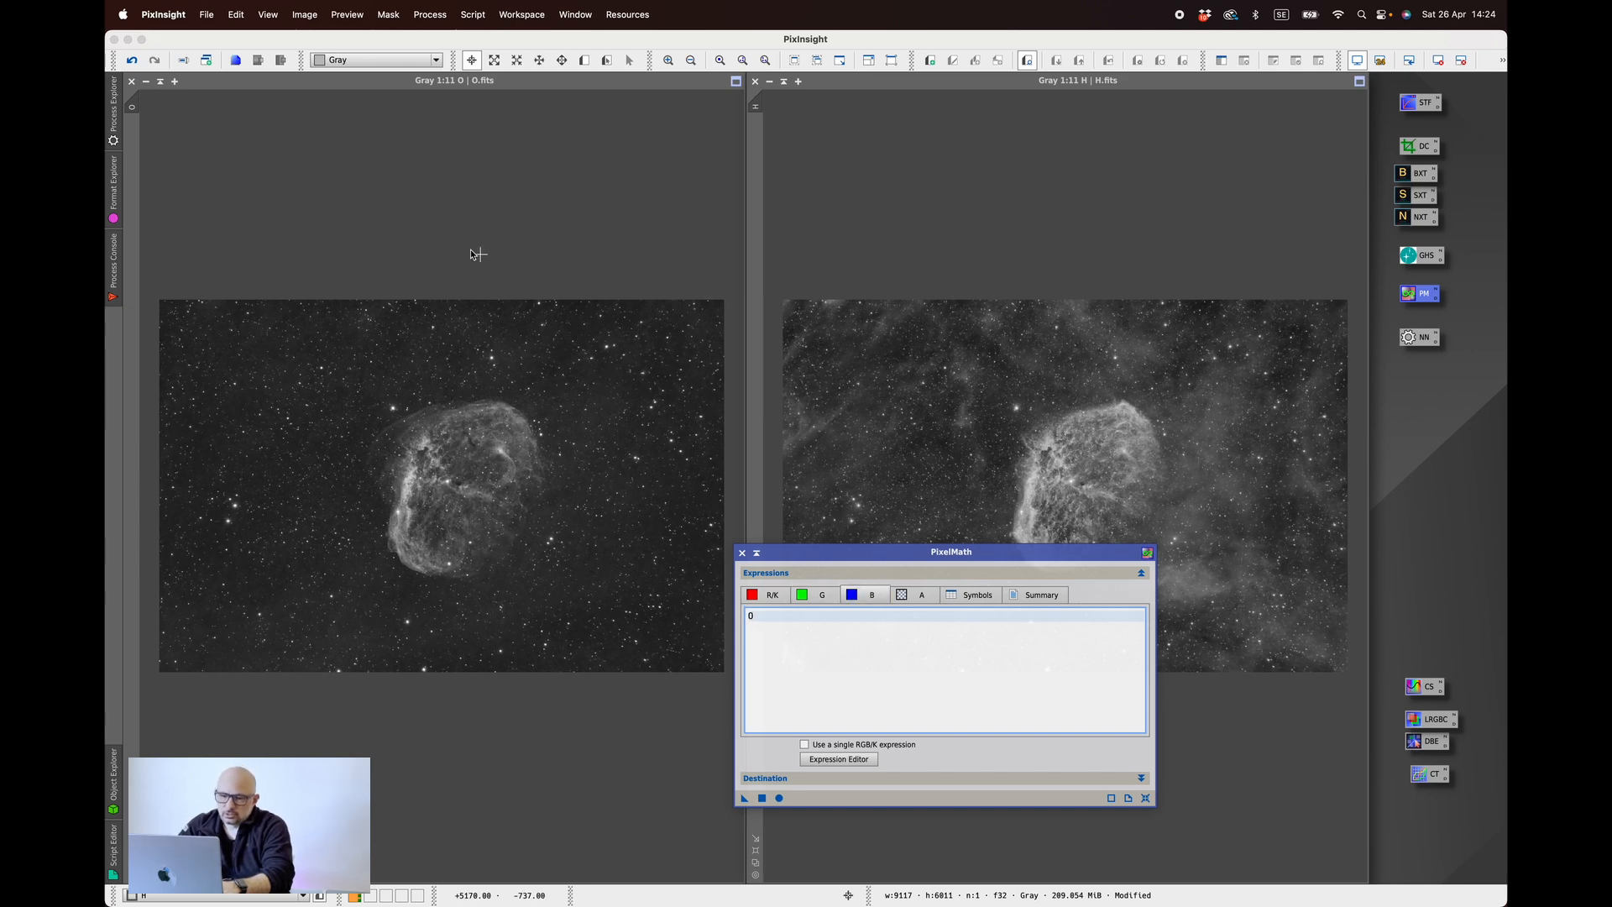
click(770, 598)
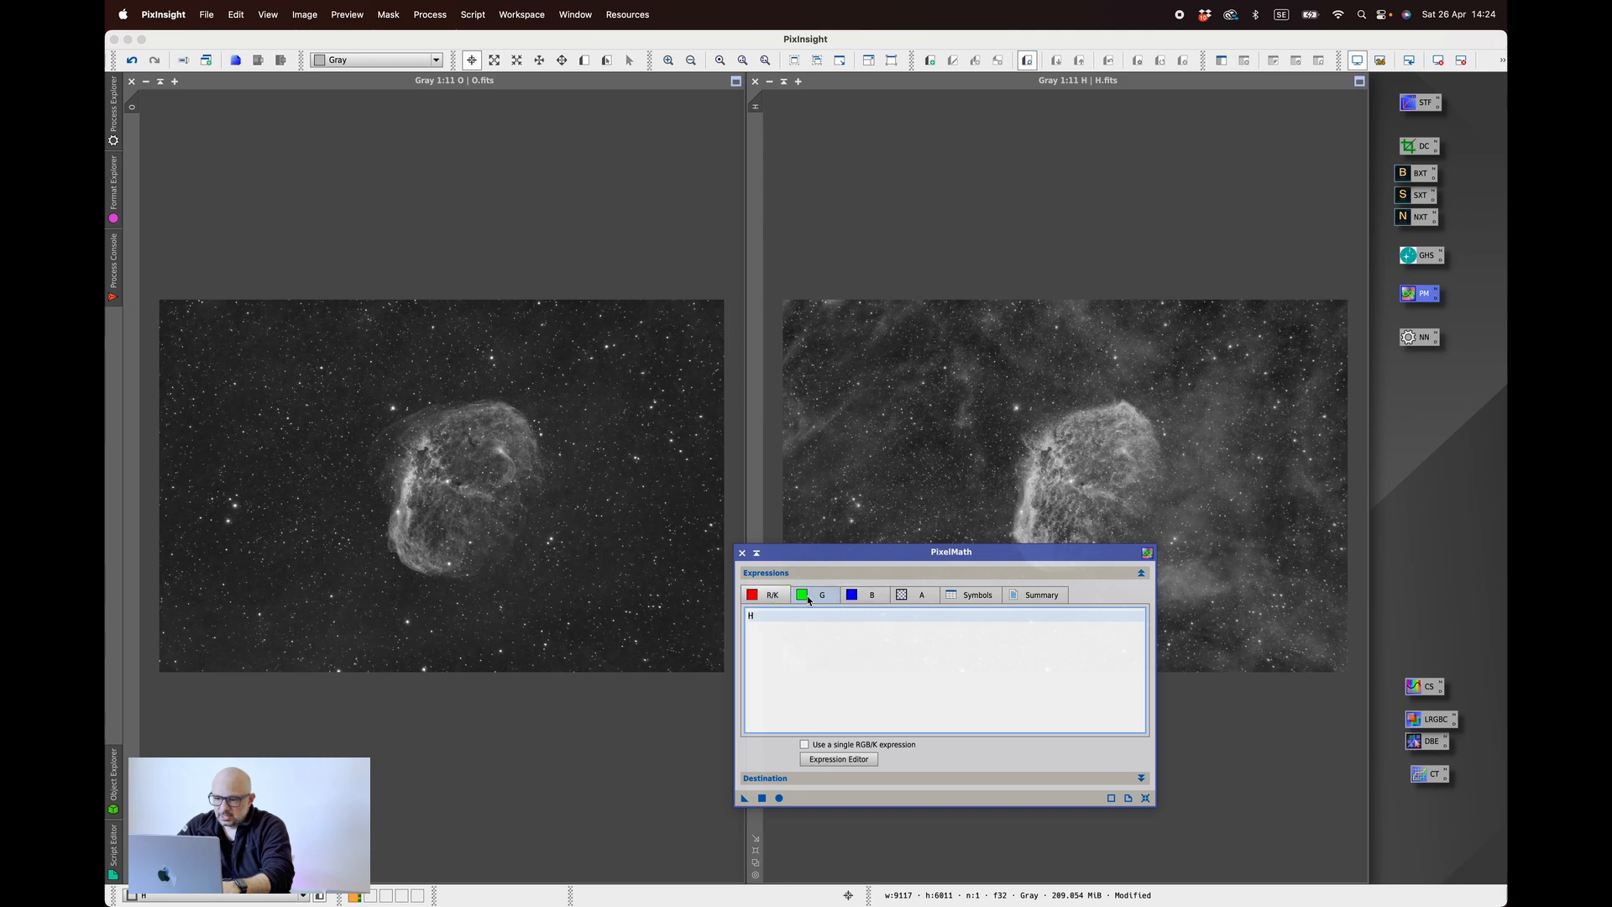
click(807, 600)
click(858, 602)
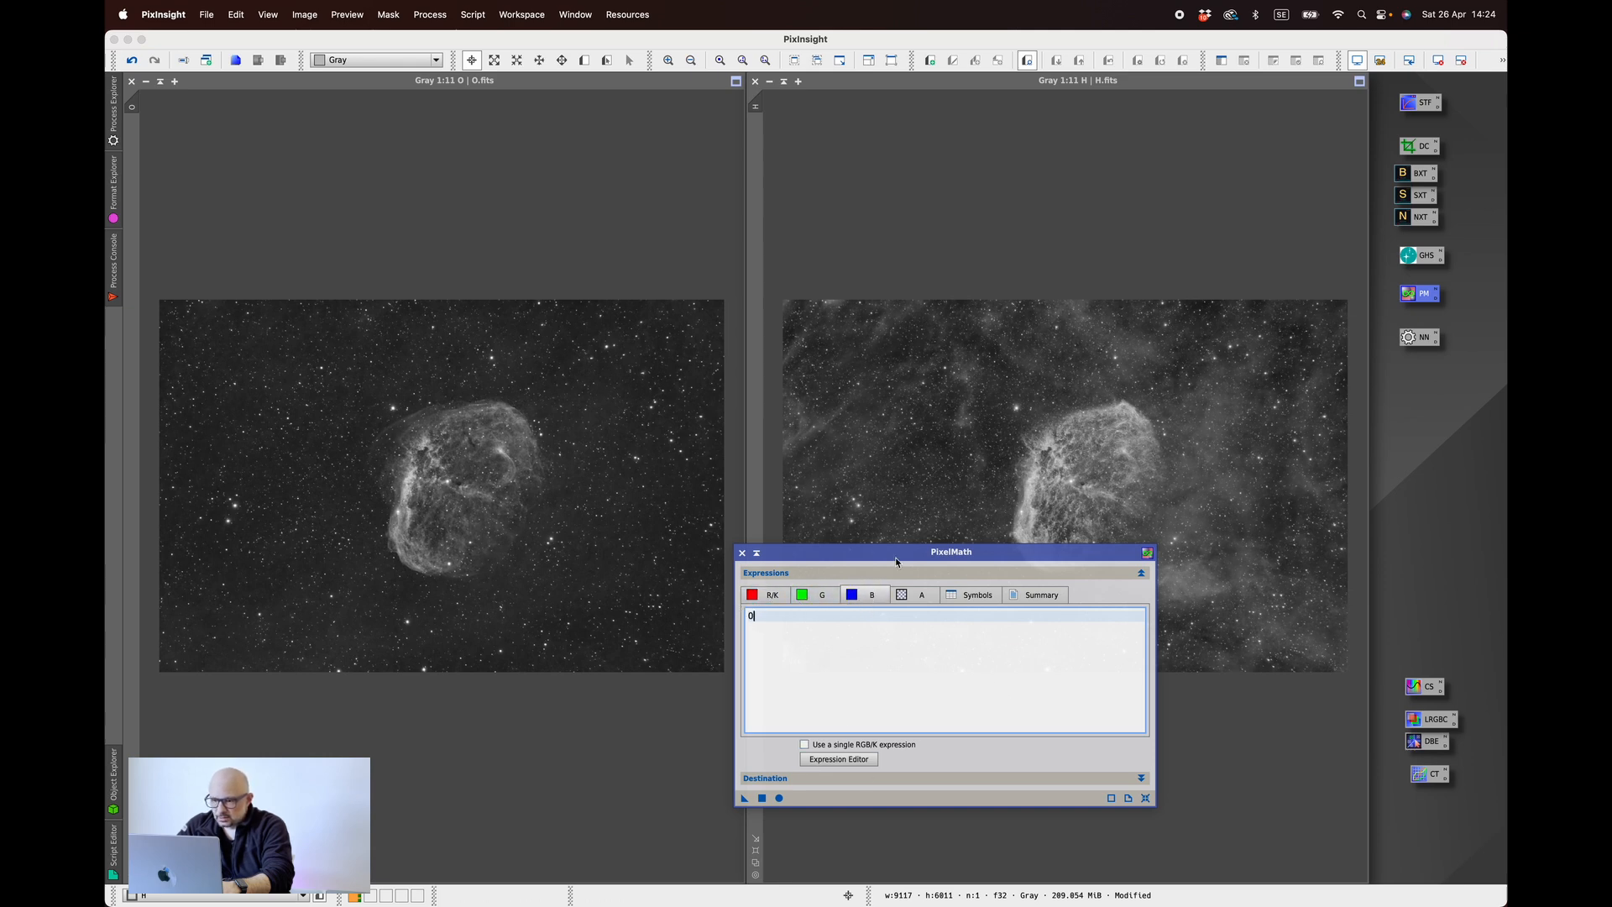
- Set PixelMath to create a new image in RGB Color space, run the channel combination, and close PixelMath
drag(895, 558, 895, 220)
click(941, 442)
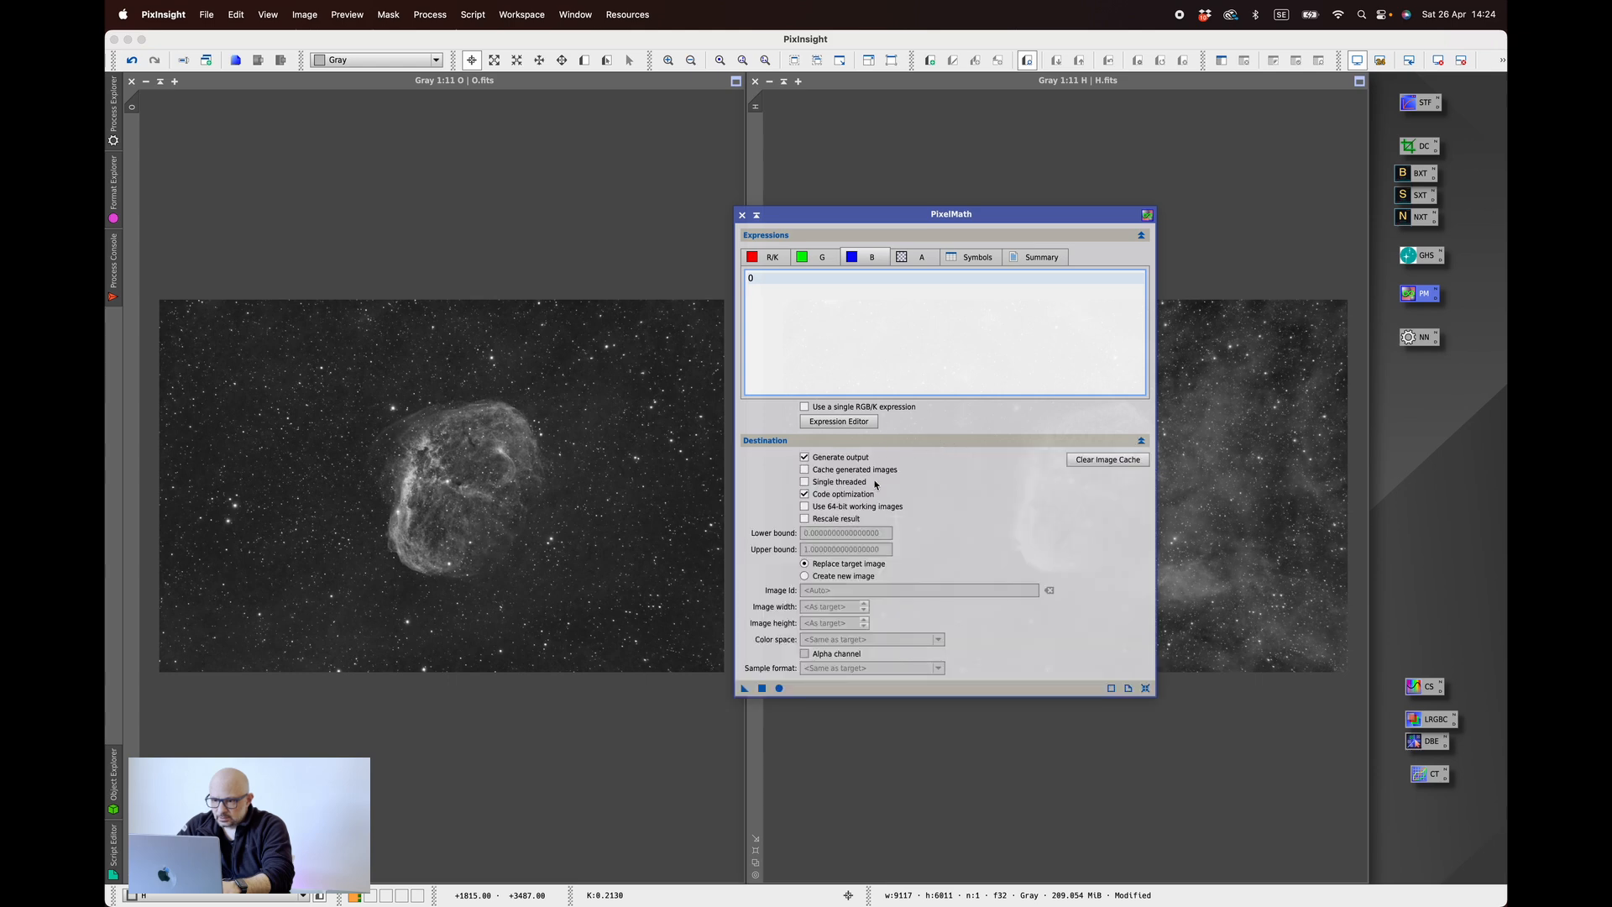
click(821, 576)
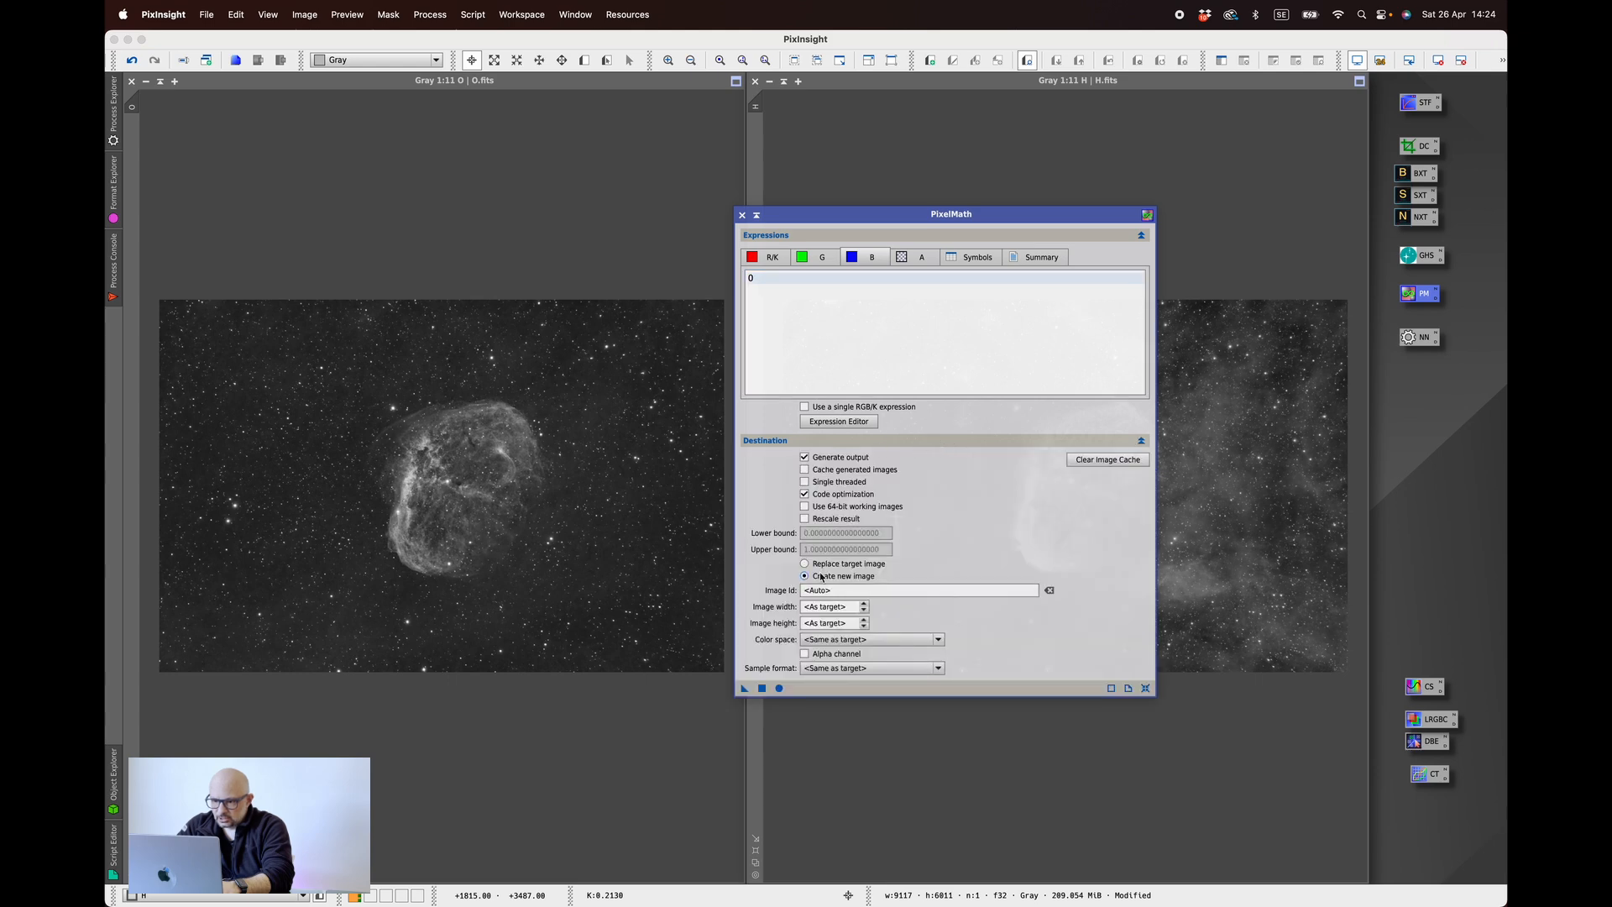
click(834, 640)
click(822, 664)
click(763, 688)
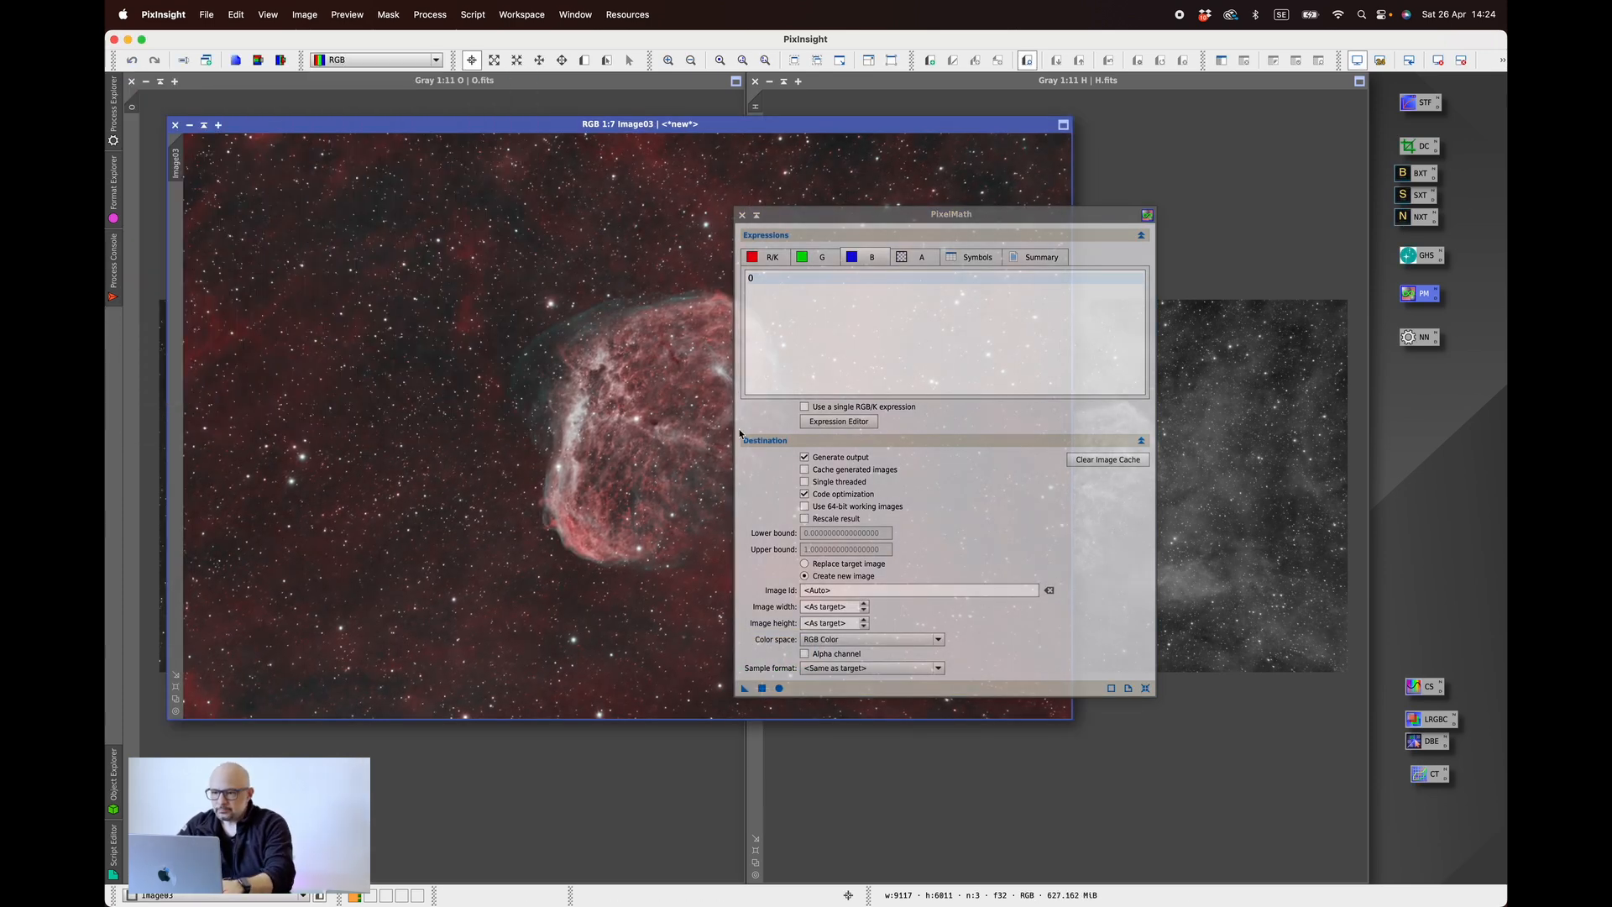
click(741, 215)
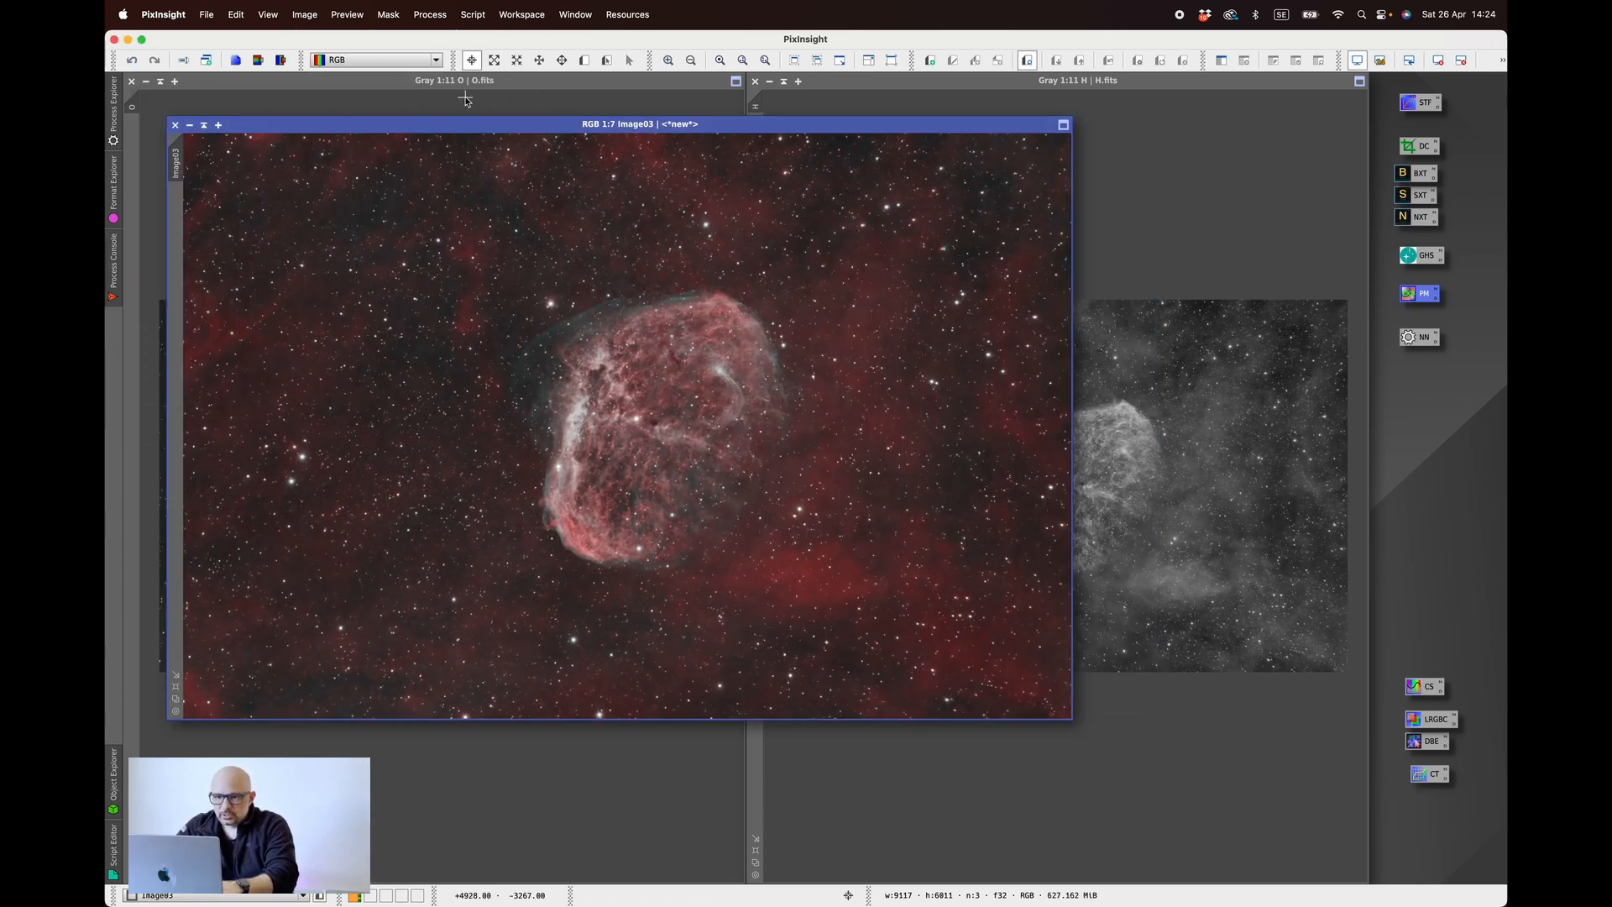
- Minimize the O and H images, move their icons out of the way, and reposition and enlarge the combined colour image's window
click(146, 82)
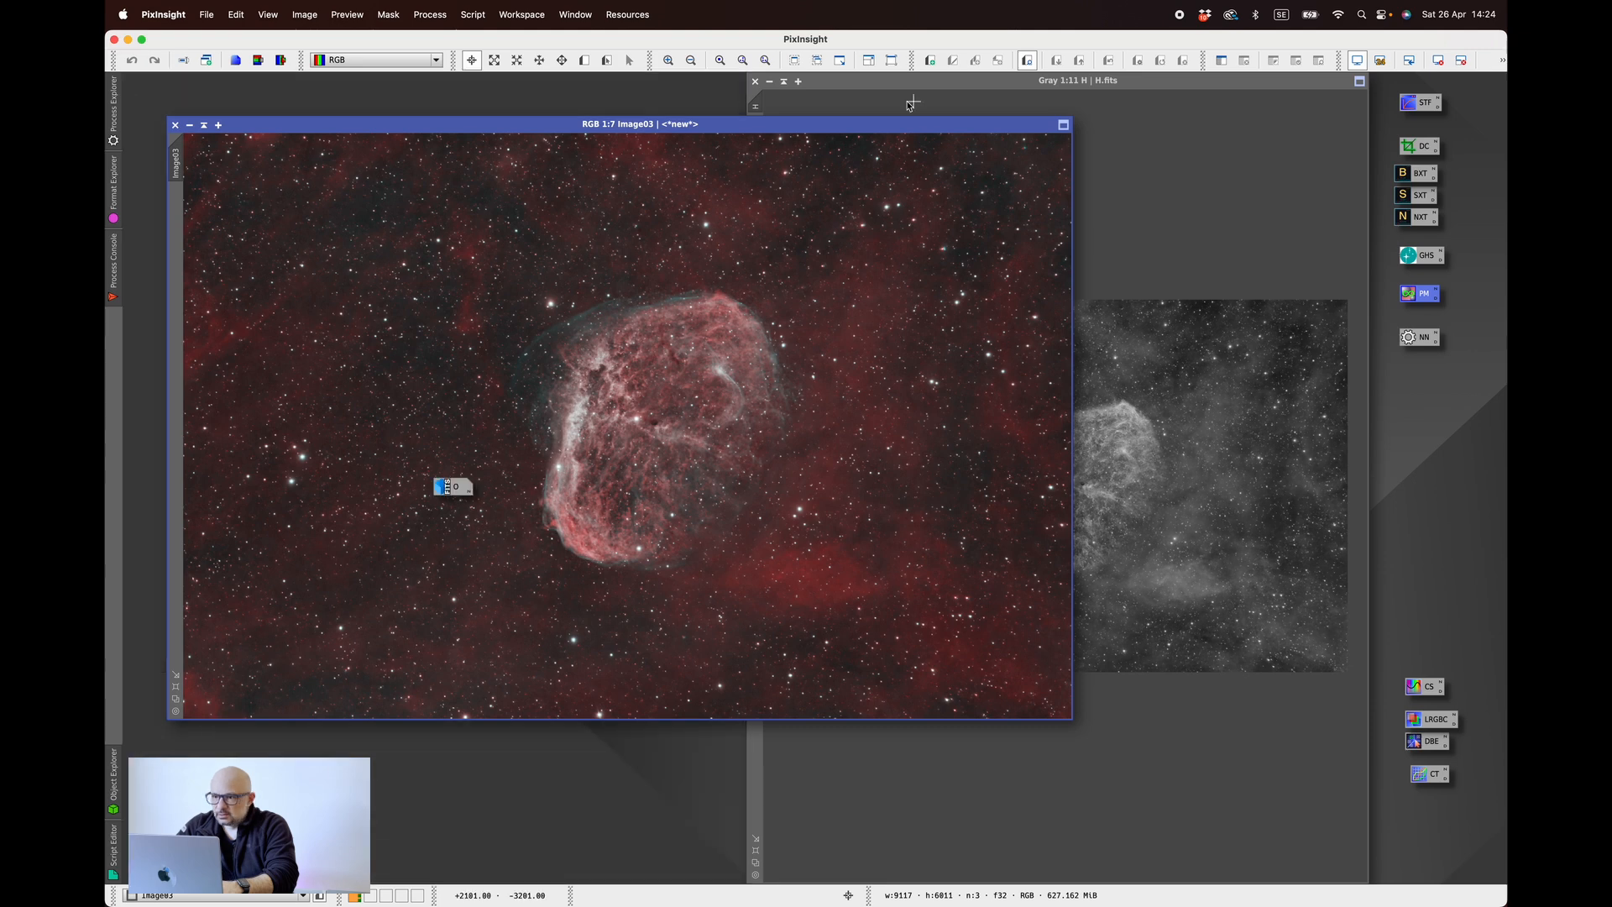
click(769, 81)
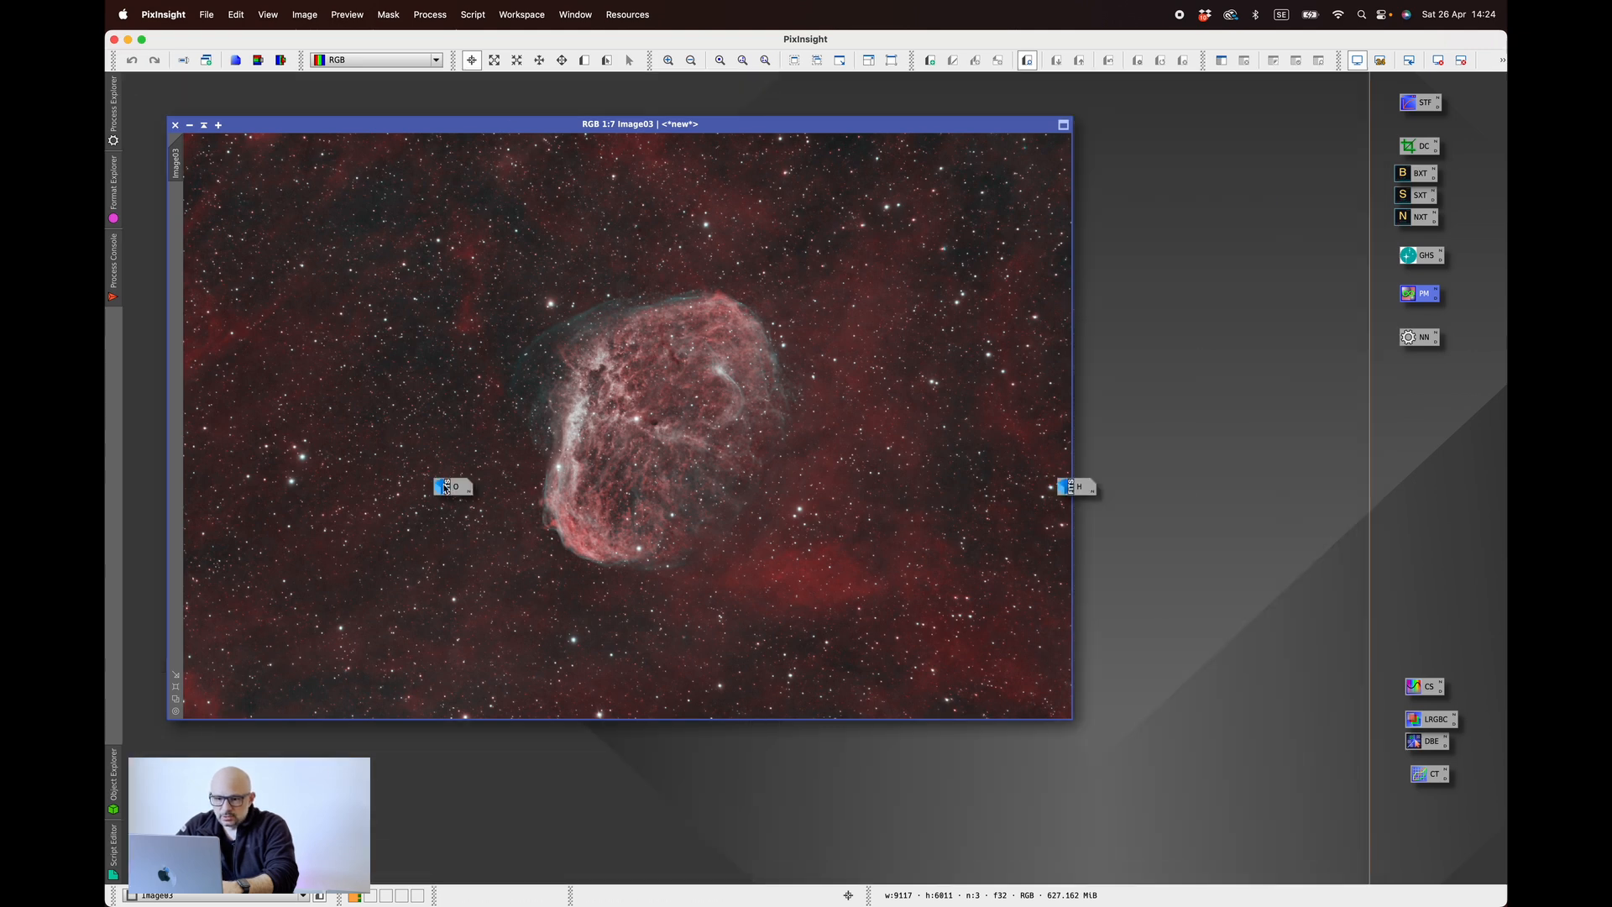
drag(451, 487, 361, 806)
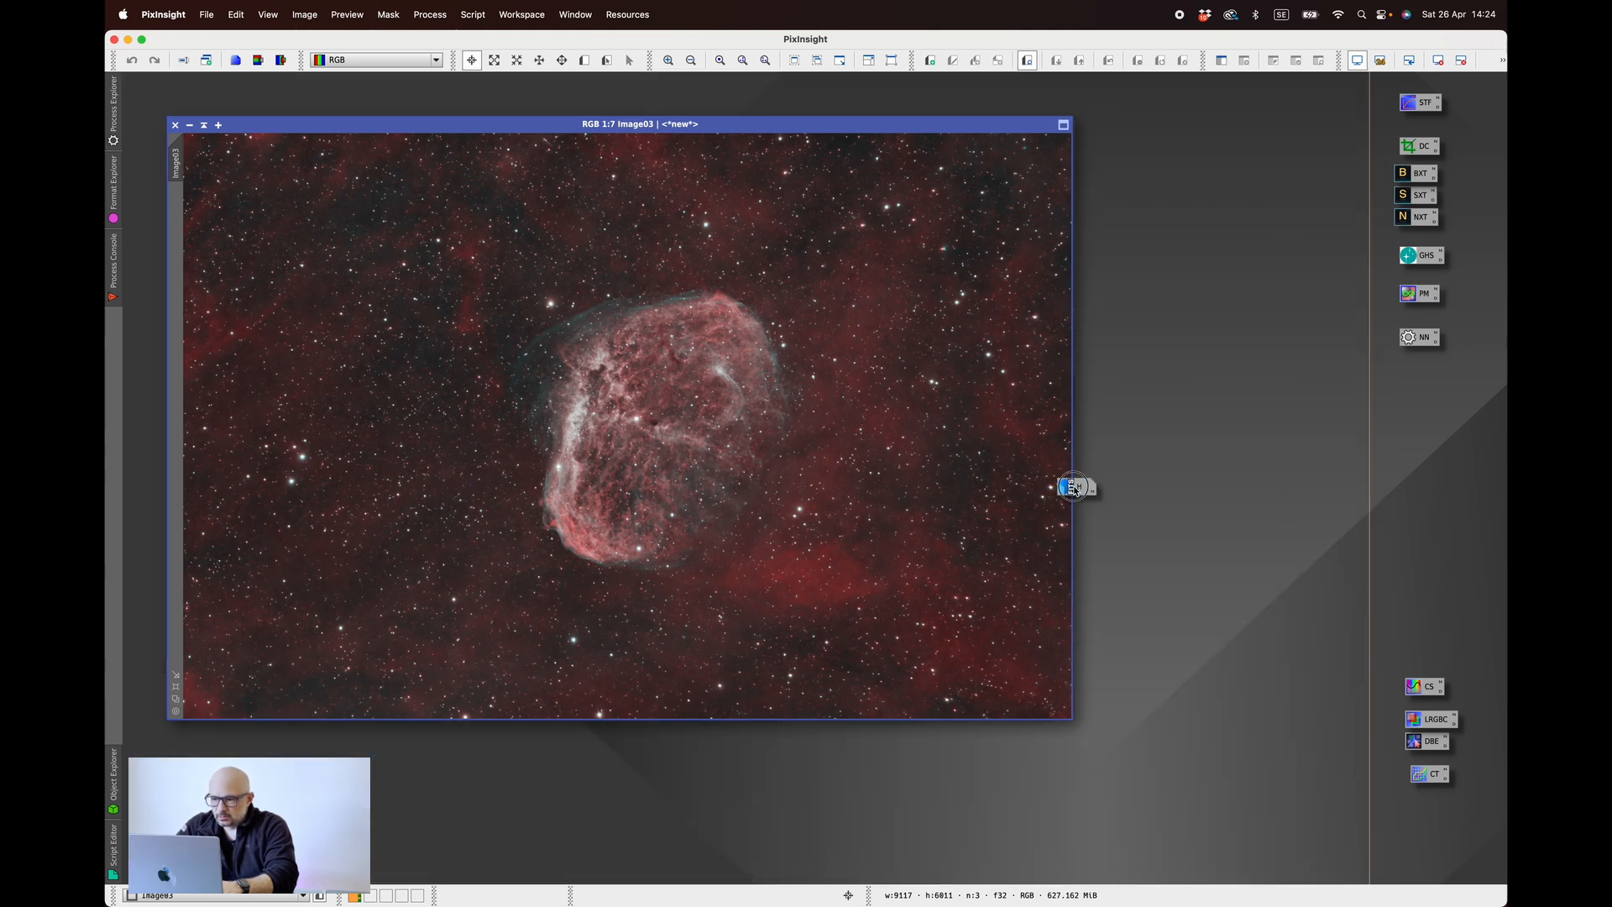
drag(1075, 487, 348, 848)
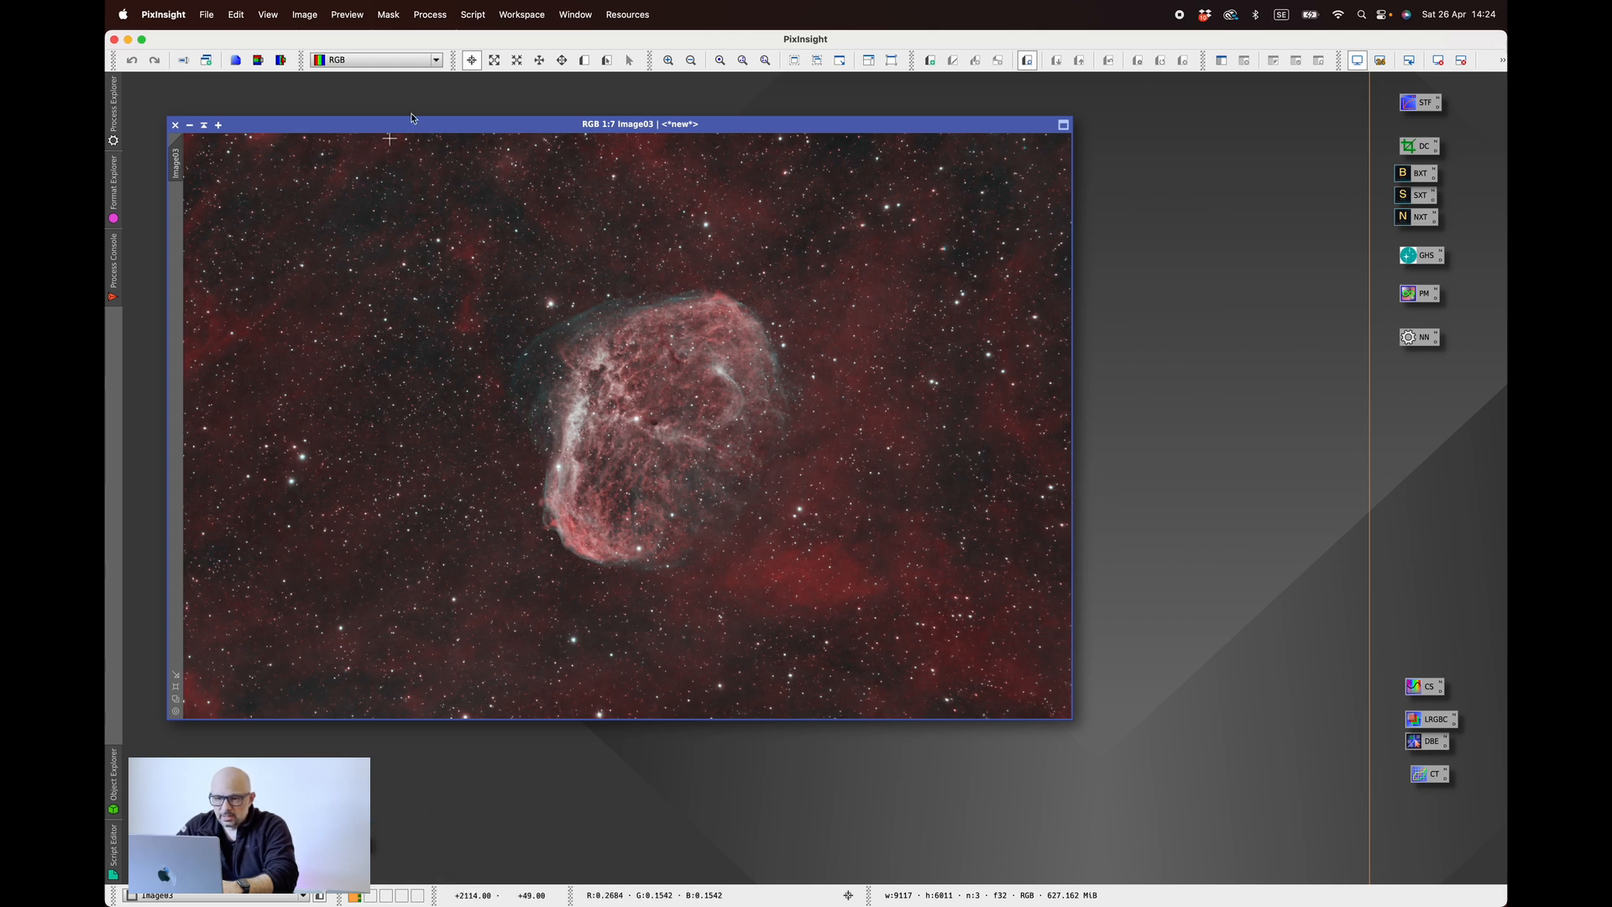
drag(420, 125, 470, 81)
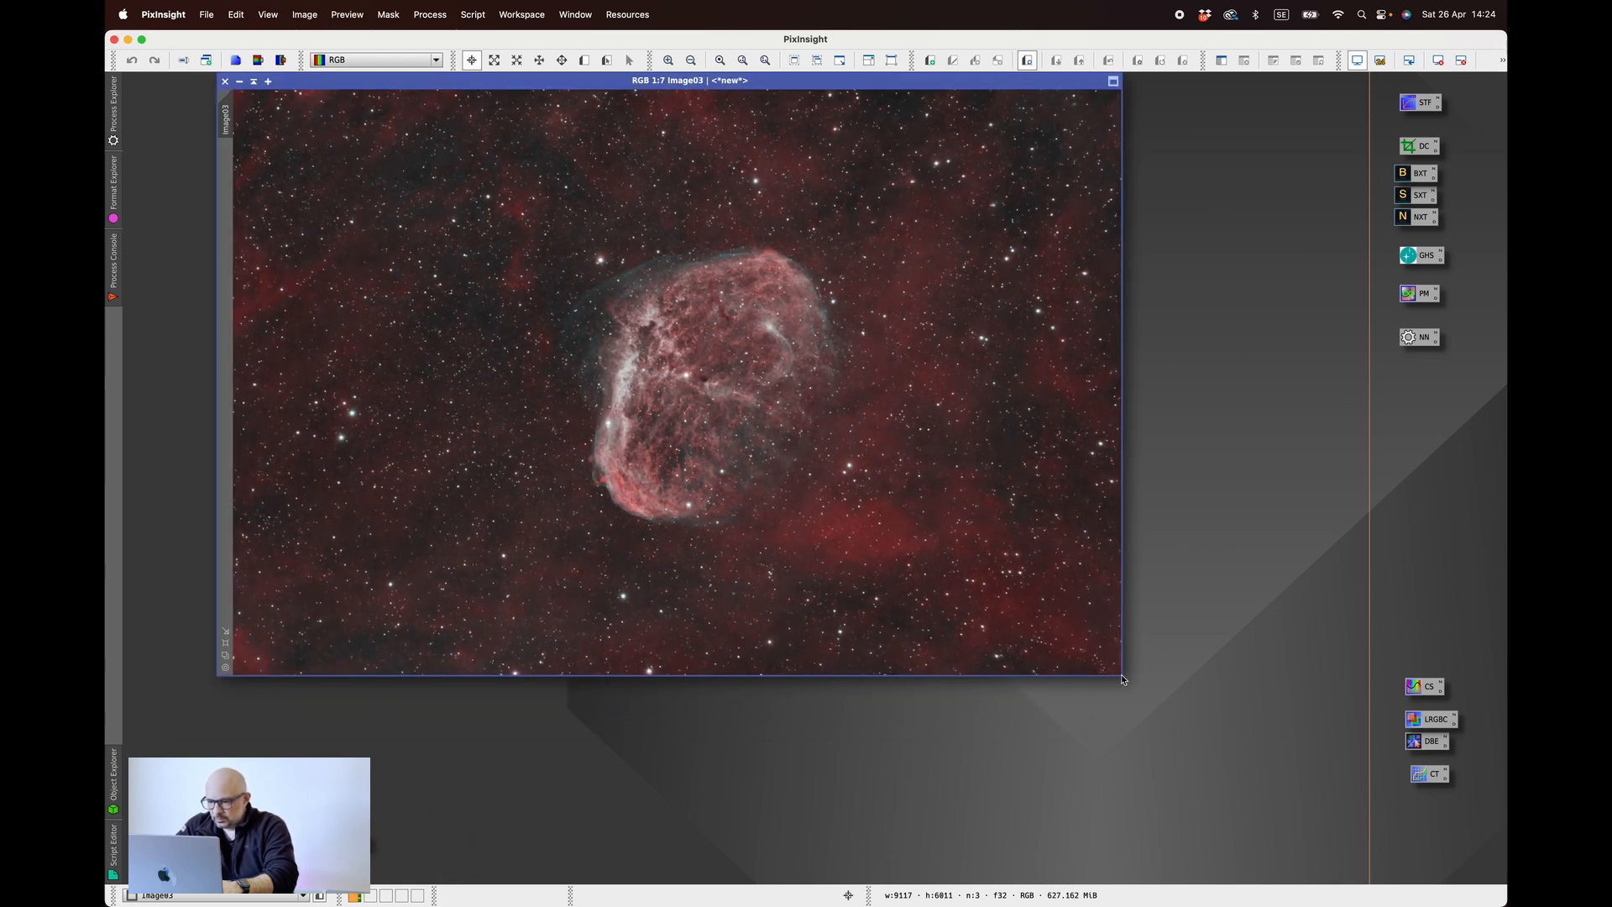
drag(1124, 676, 1294, 796)
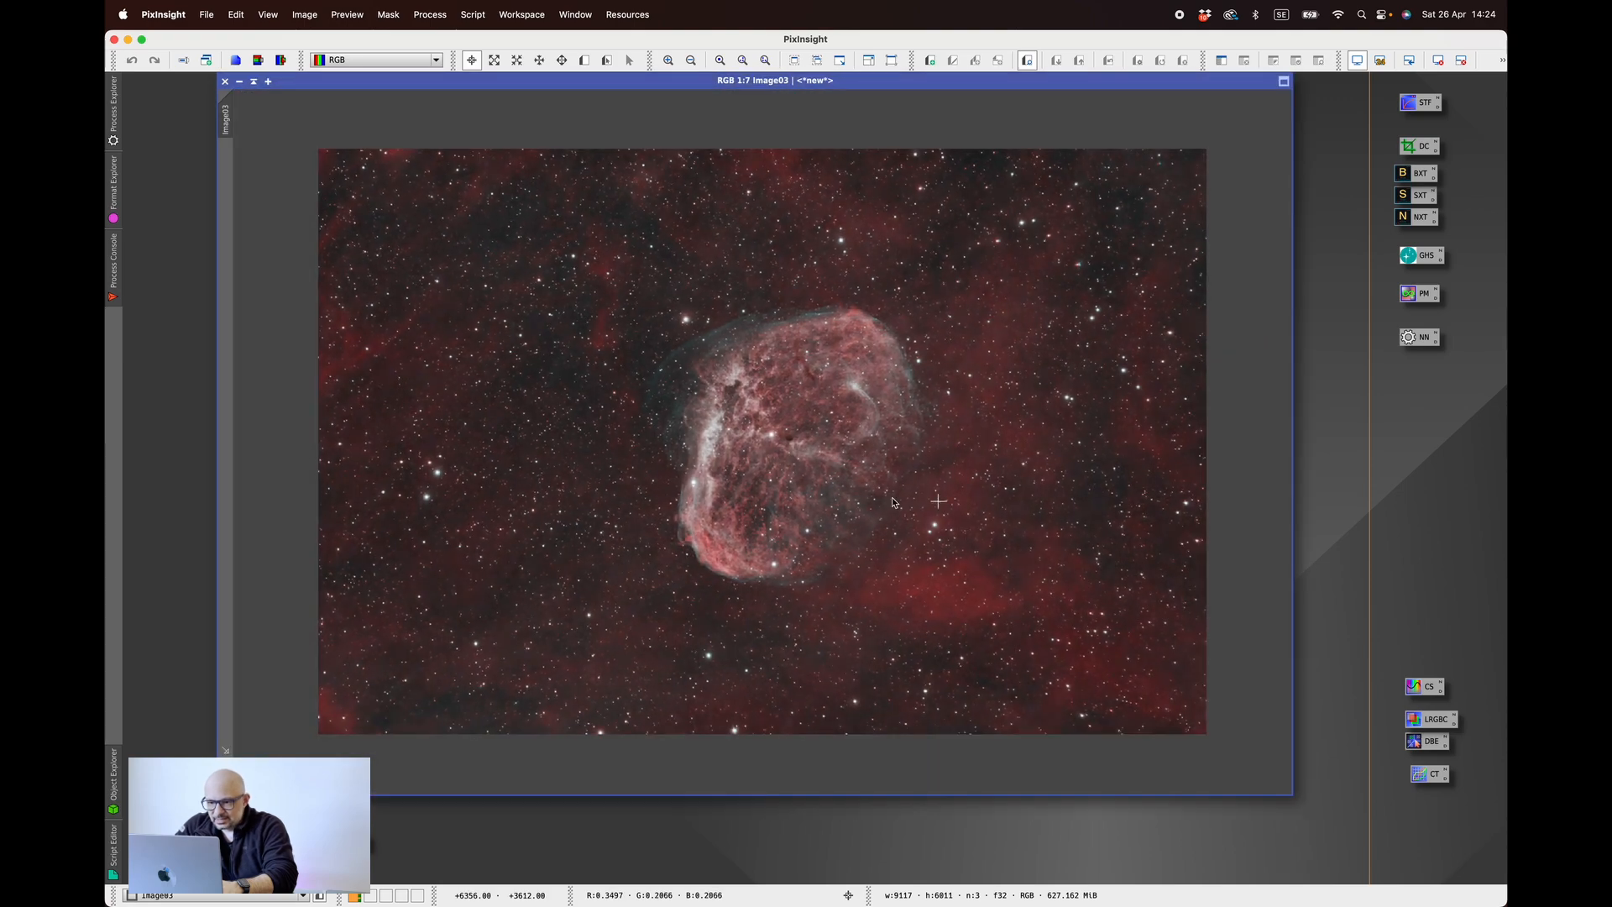
- Examine the nebula's filaments, outer shell and bright arc in the combined colour image at several magnifications
scroll(790, 472, up, 5)
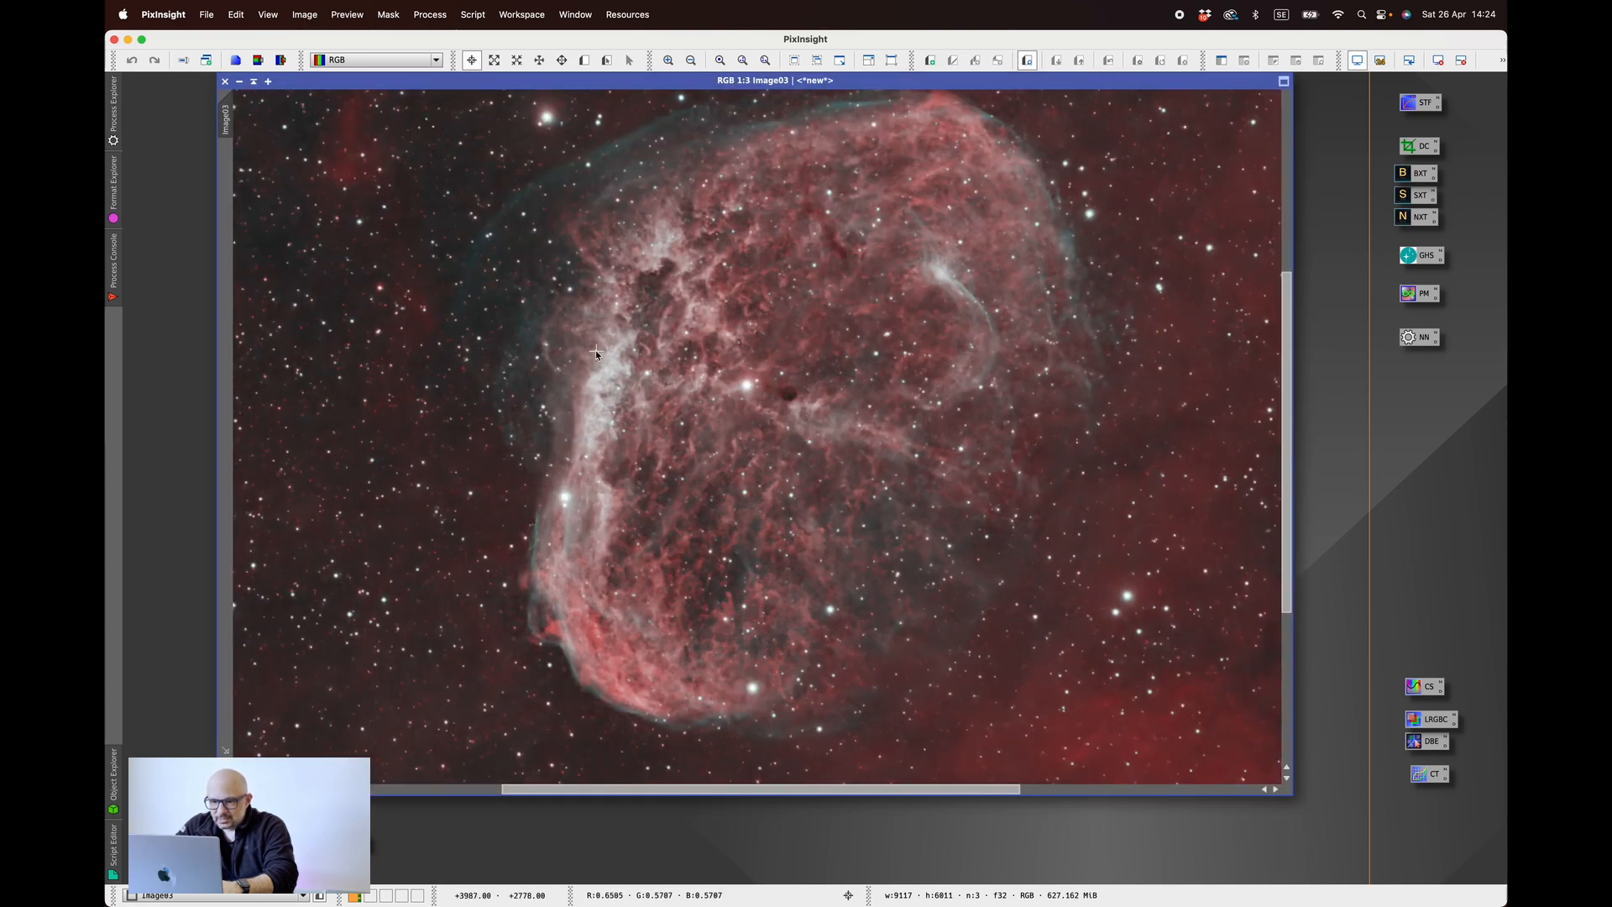
scroll(596, 351, up, 1)
scroll(595, 349, down, 2)
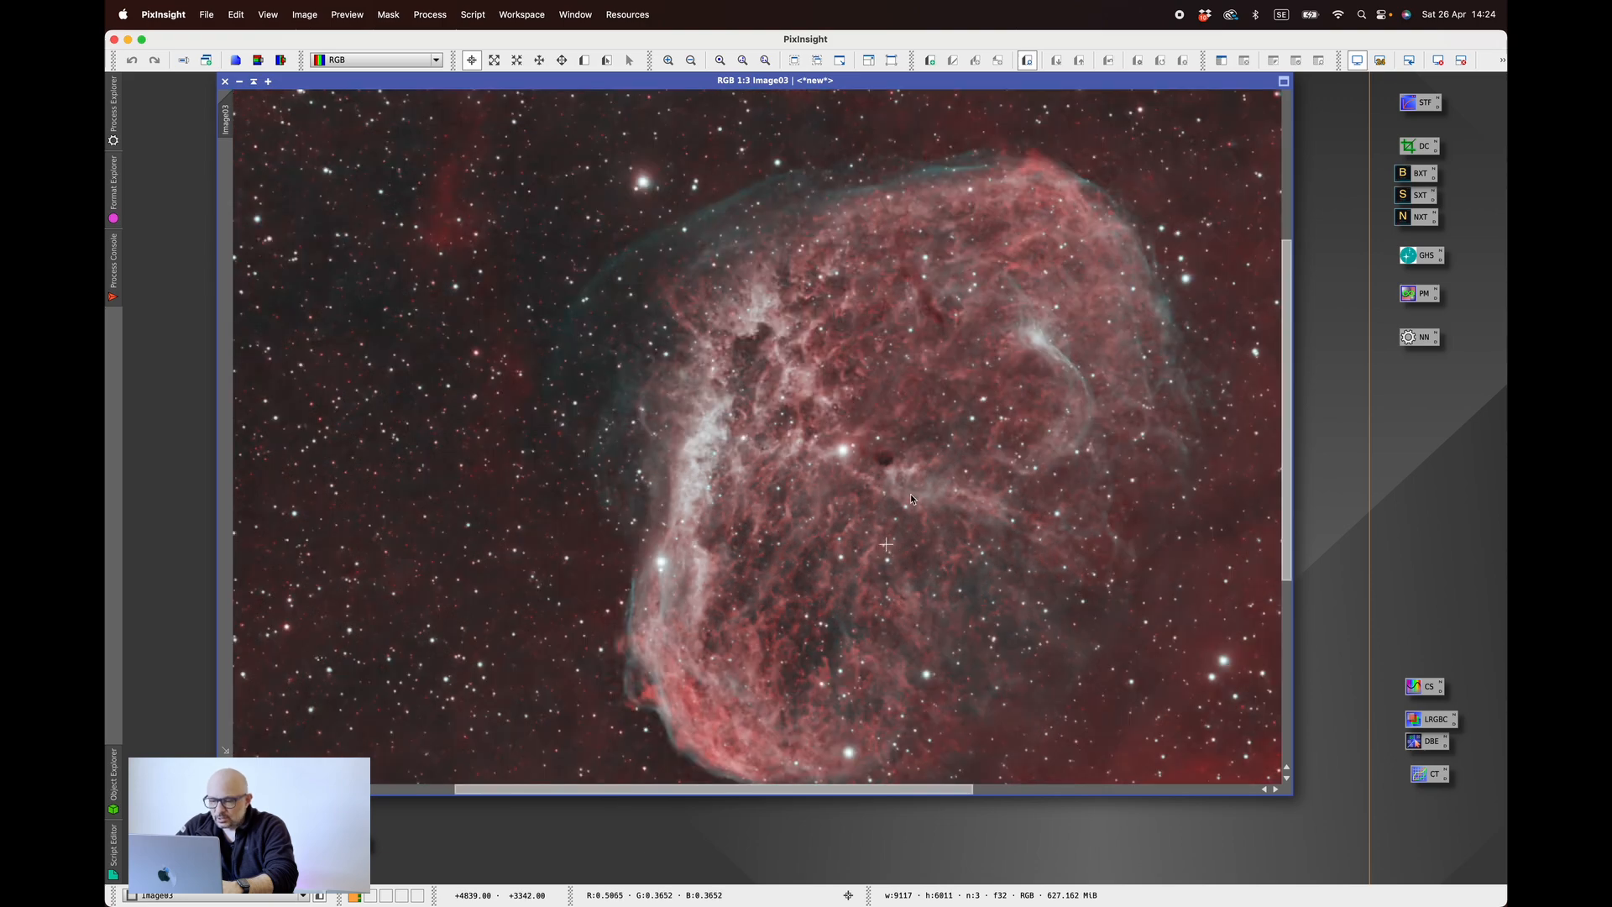
scroll(989, 400, down, 1)
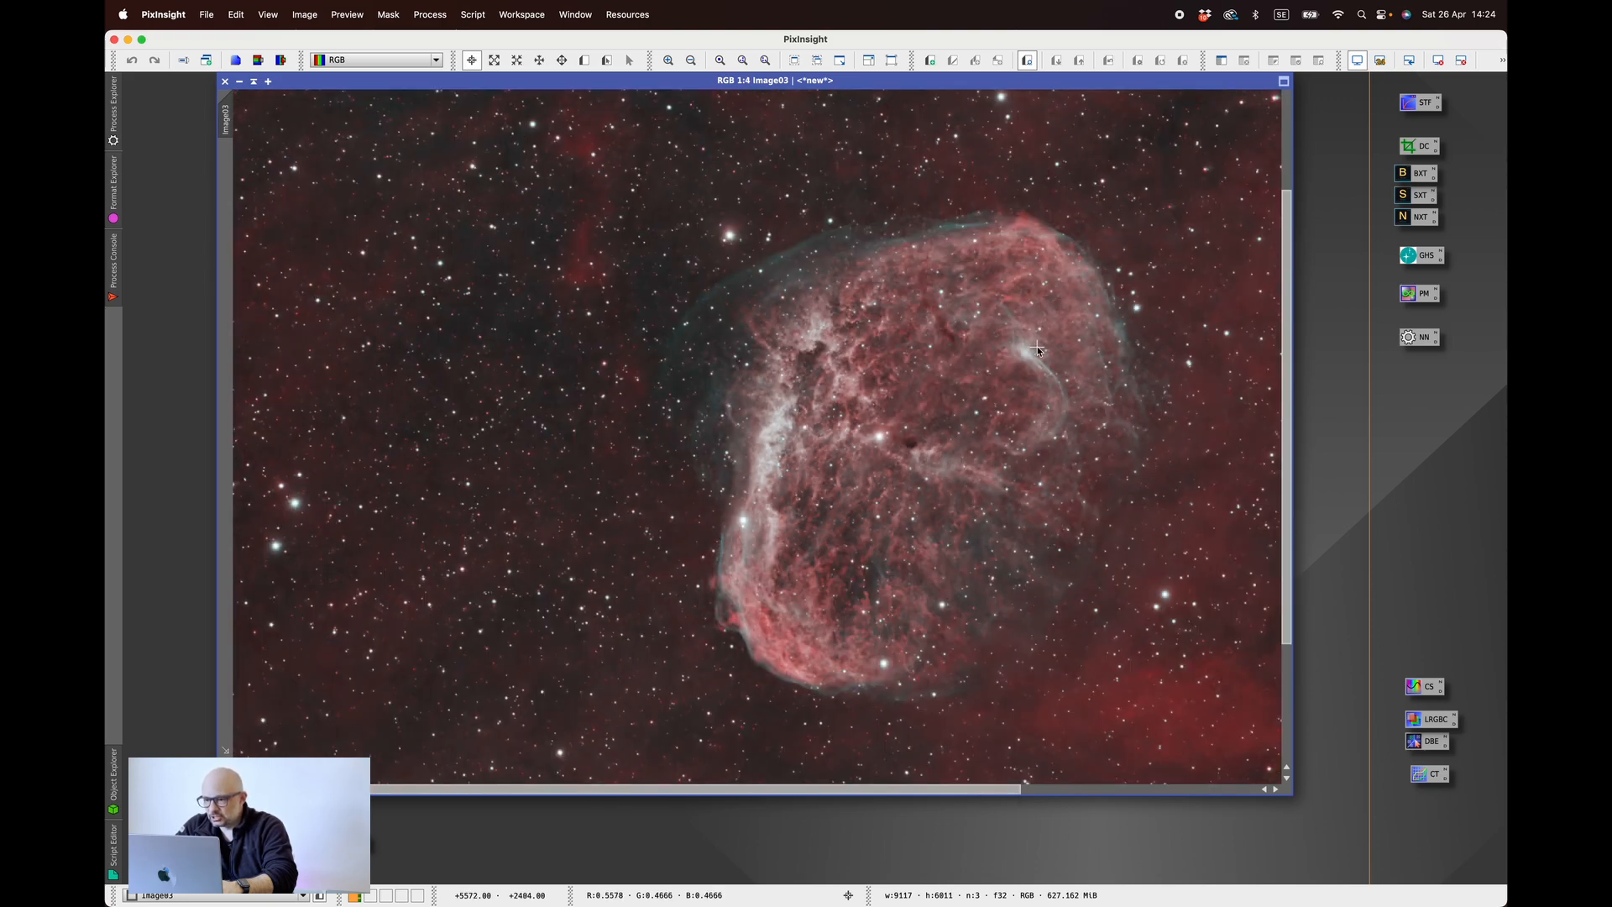
scroll(1038, 340, up, 2)
scroll(1036, 345, up, 1)
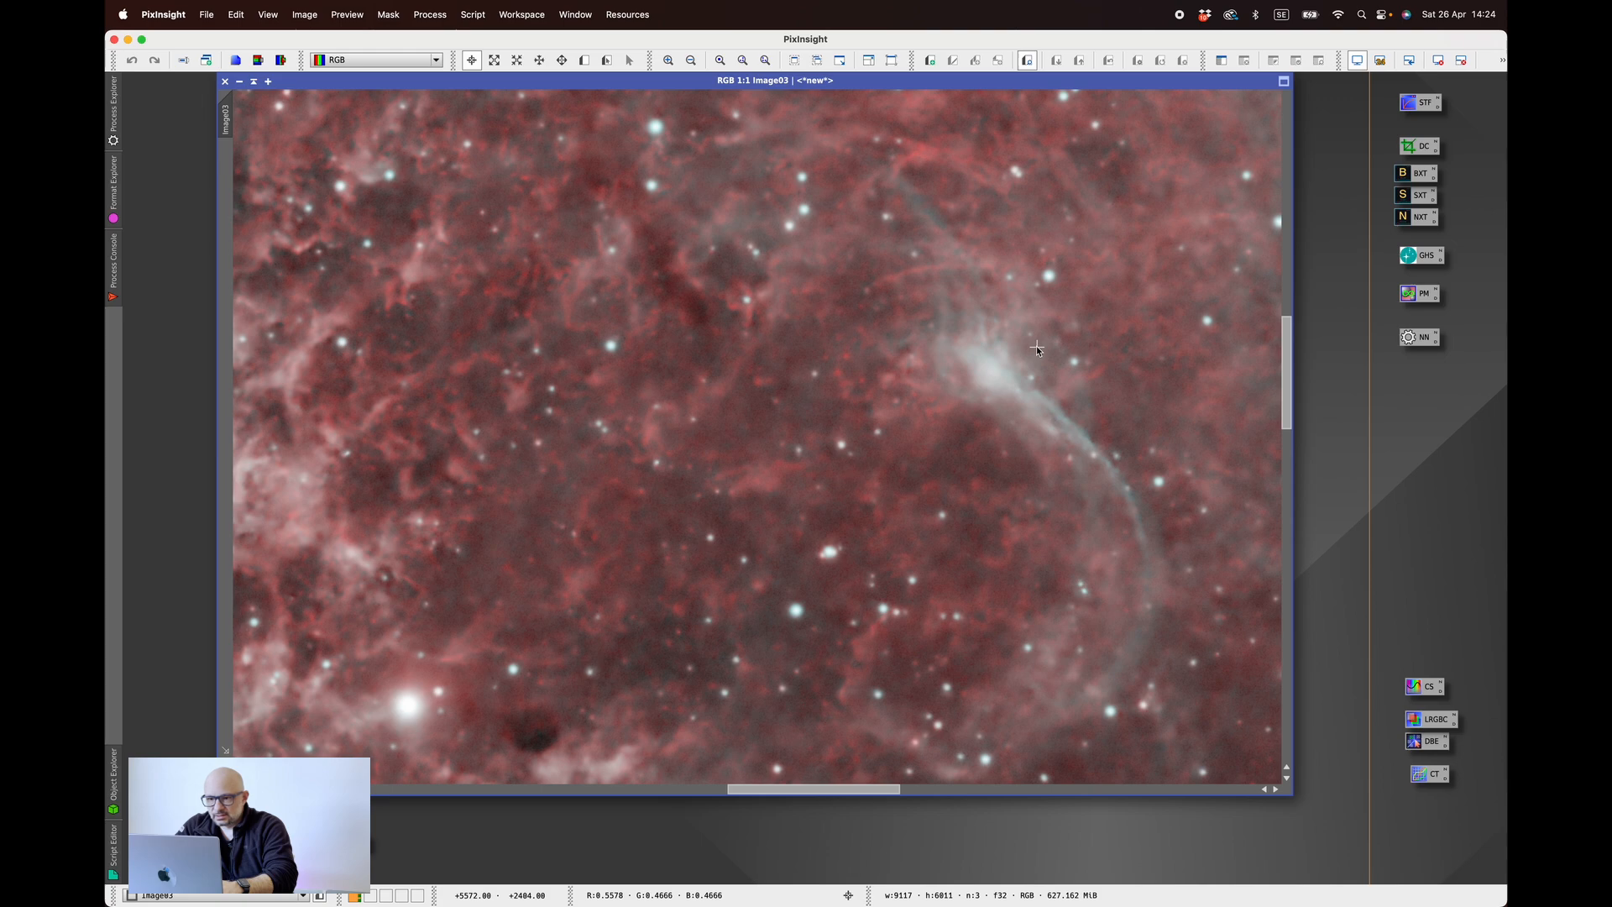
scroll(969, 441, down, 1)
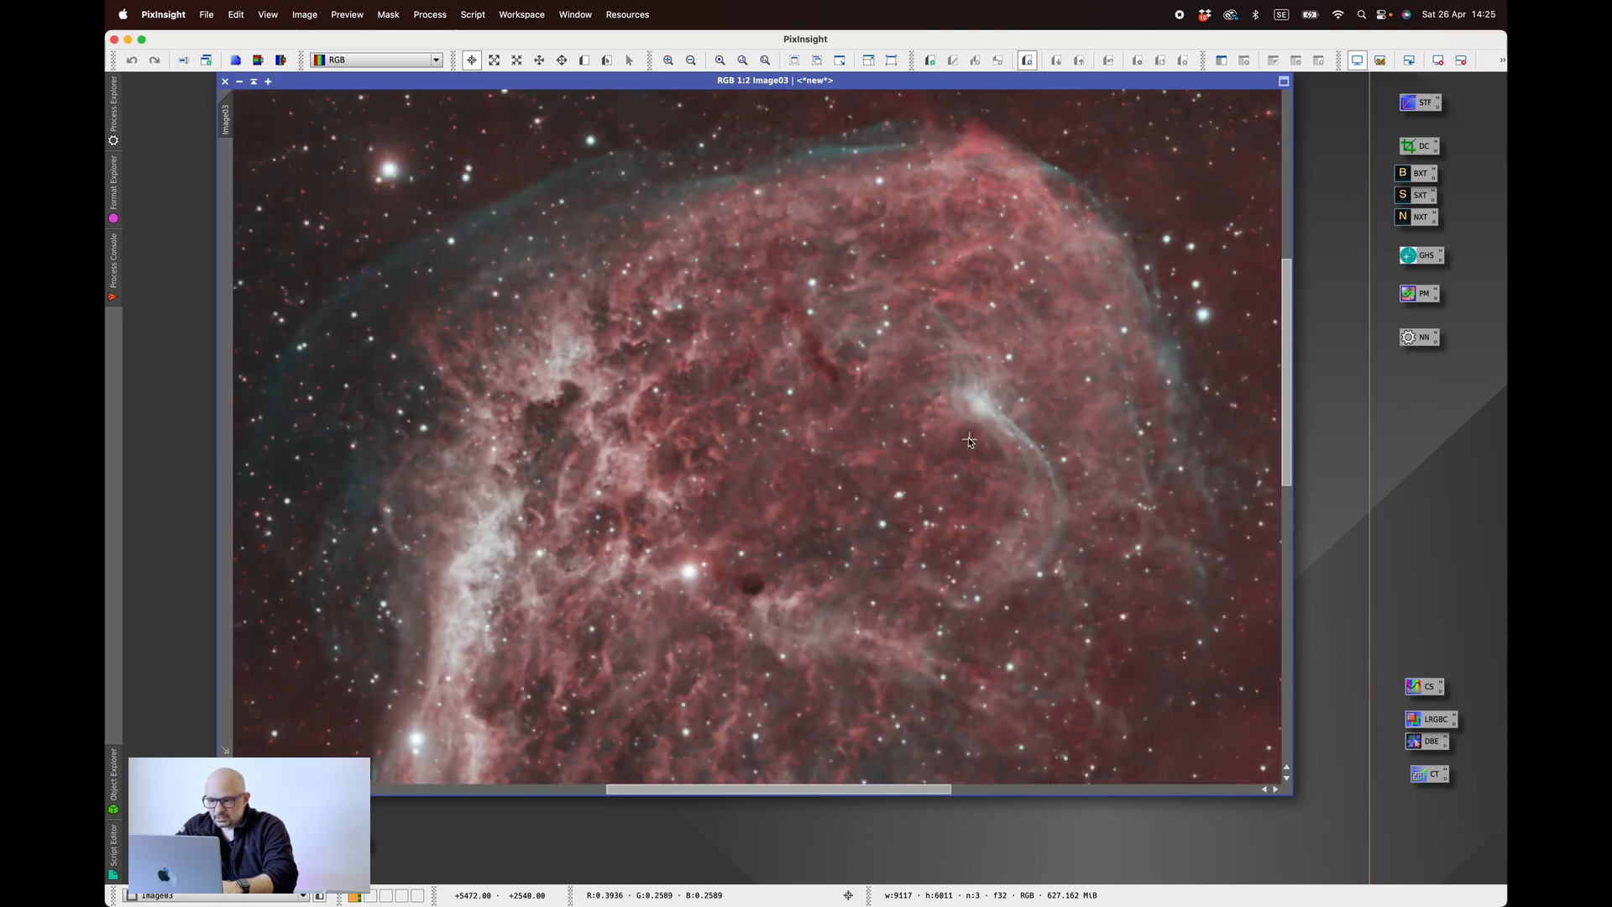
scroll(758, 632, down, 3)
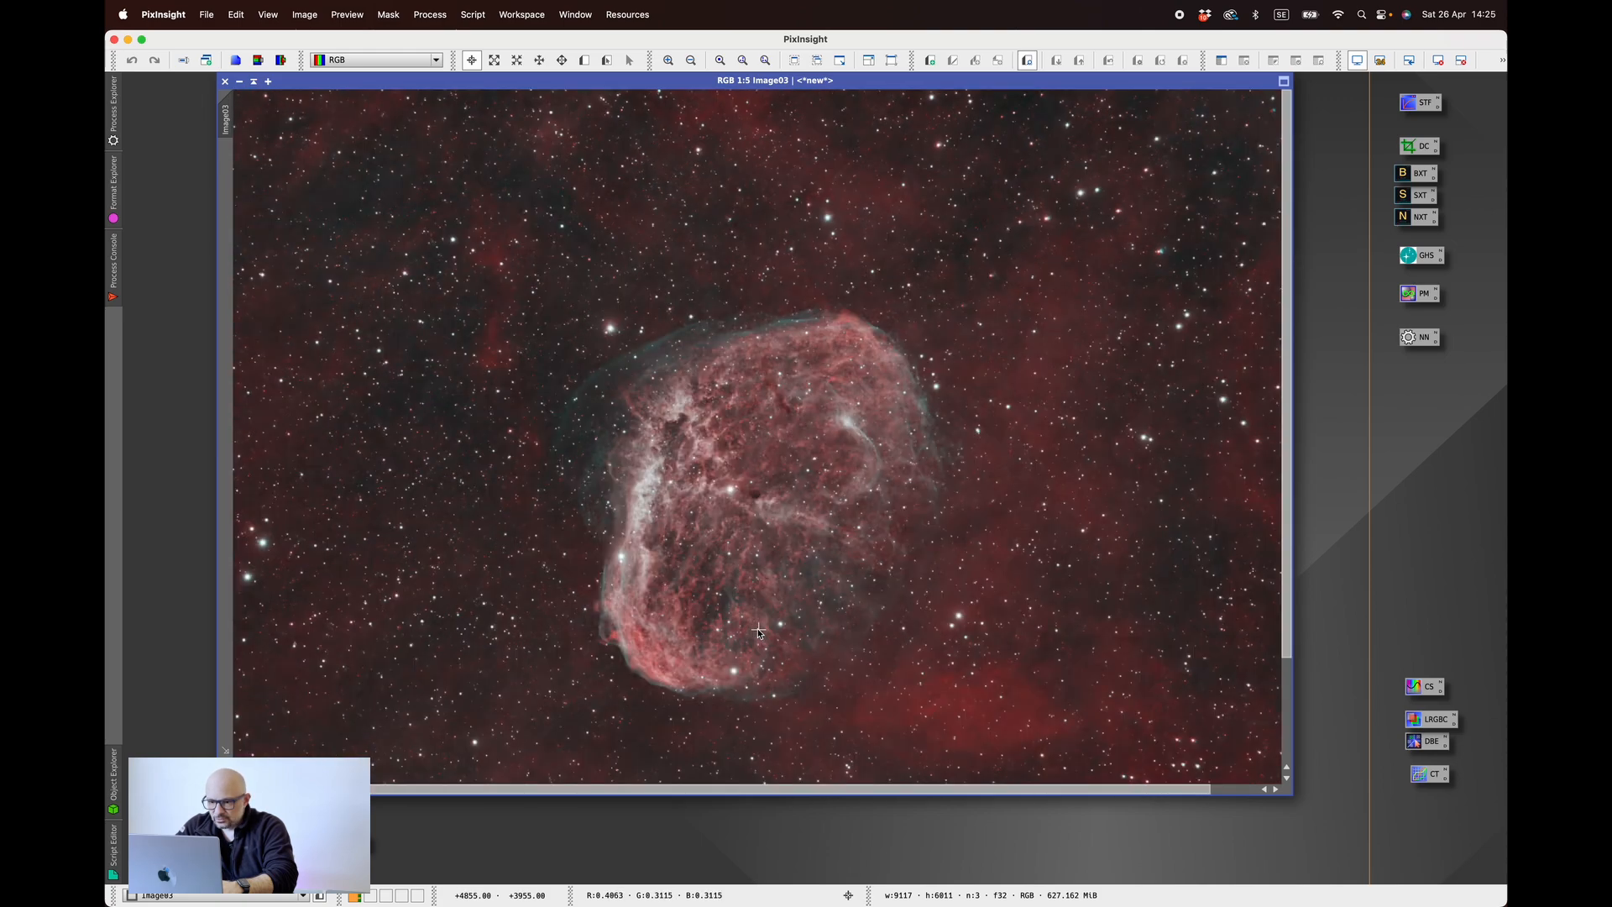
scroll(761, 614, down, 1)
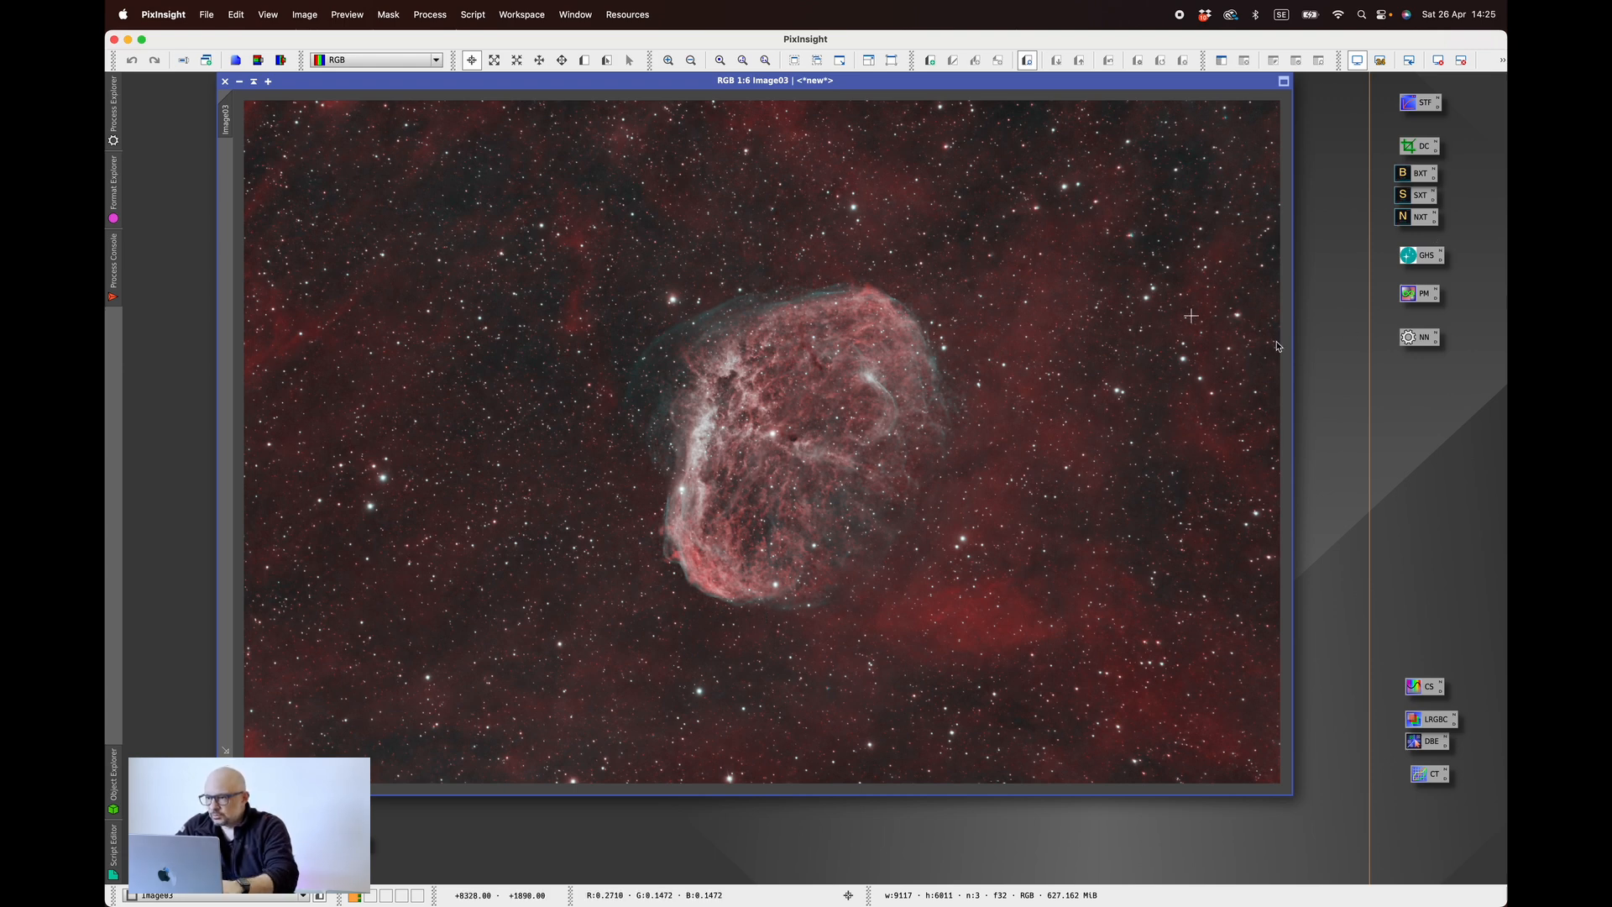
- Open NarrowbandNormalization with a real-time preview of the combined image, and keep the HOO palette
double_click(1422, 338)
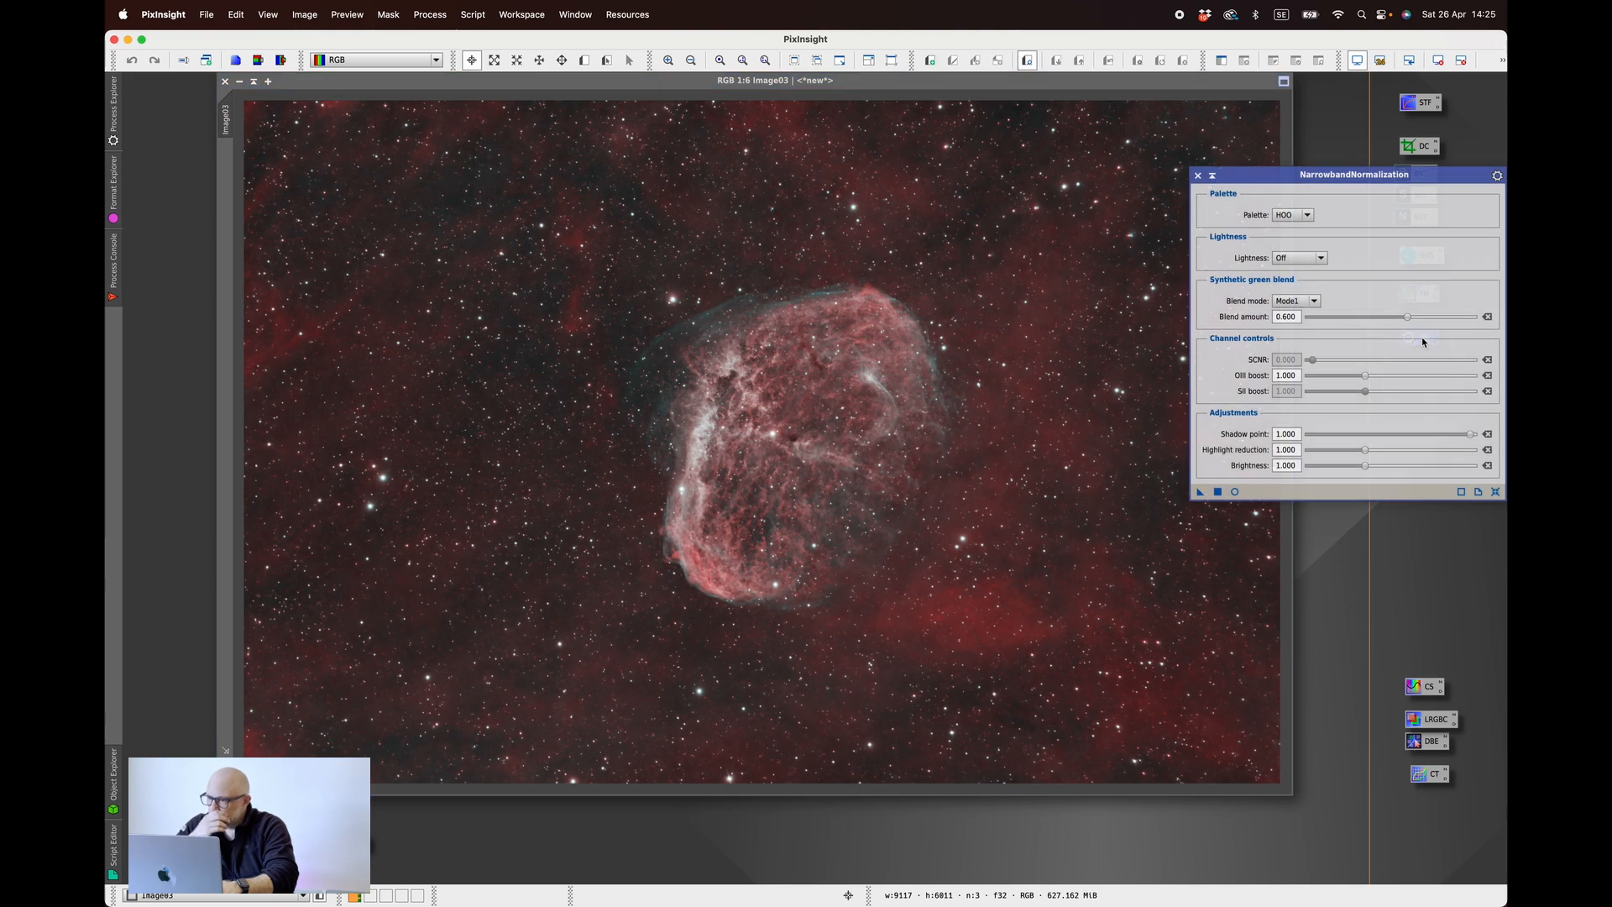
click(1234, 491)
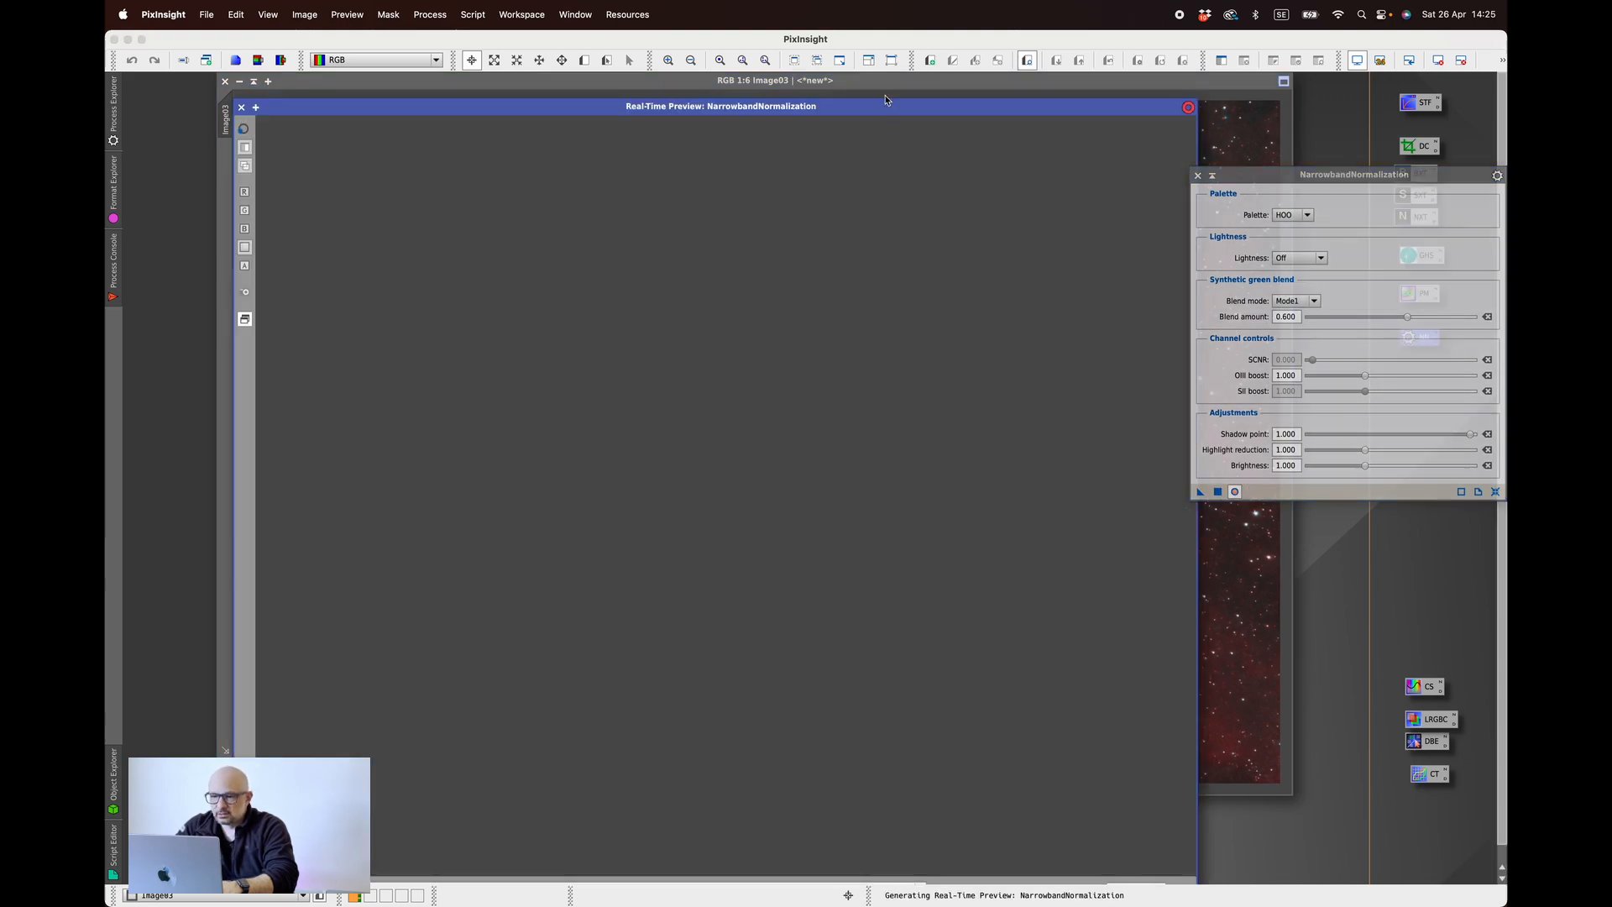
drag(944, 108, 893, 82)
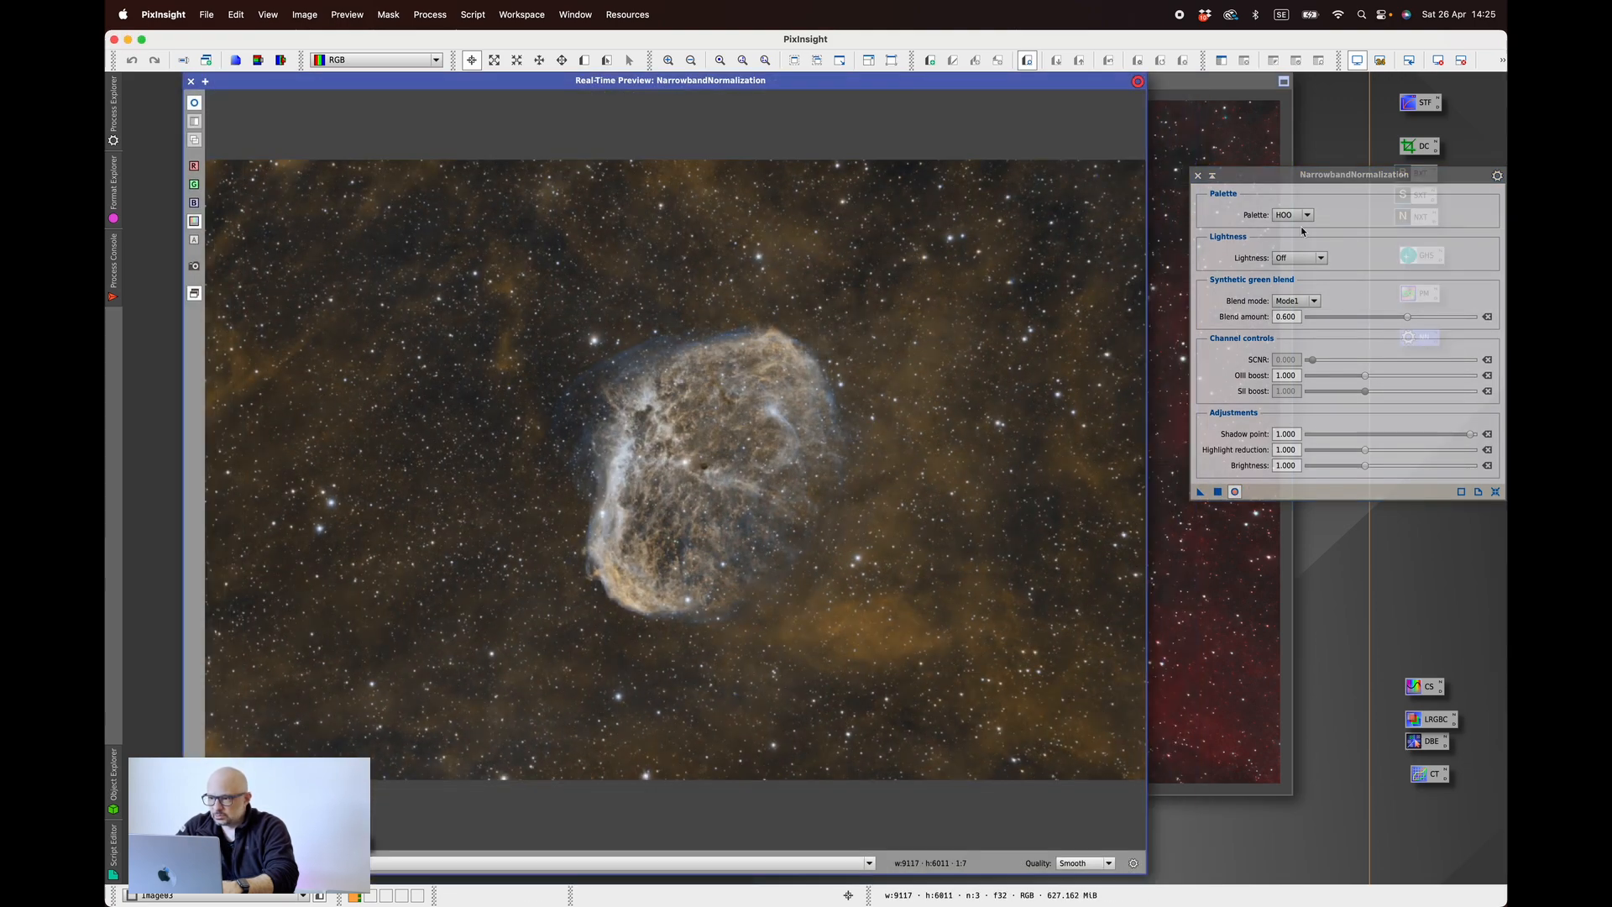
click(1289, 214)
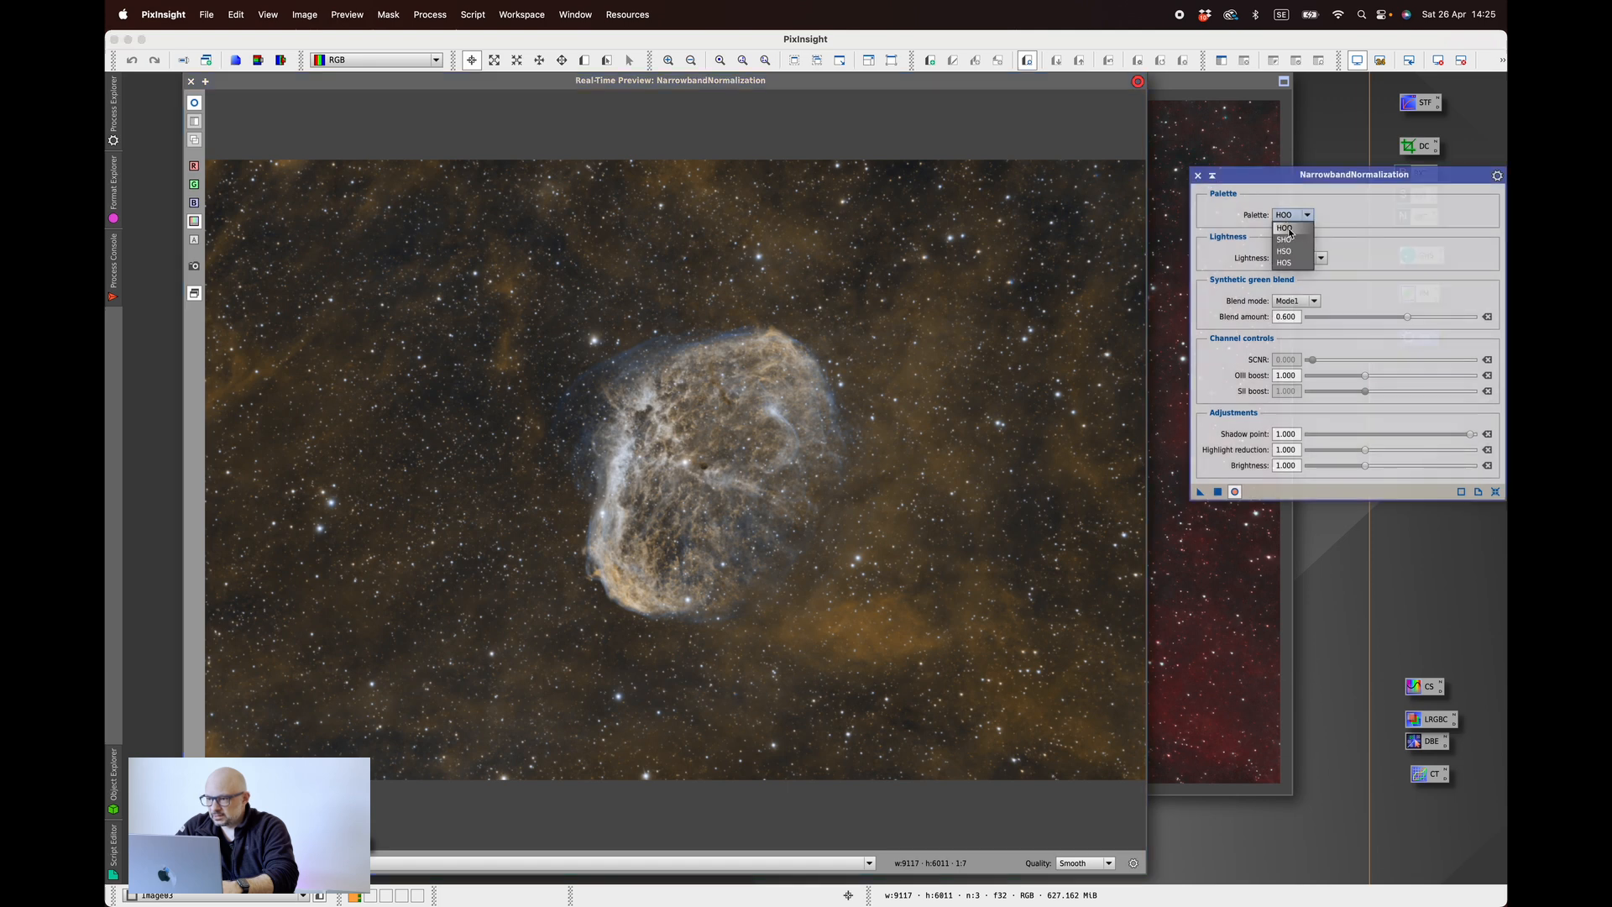
click(1368, 229)
- Set the synthetic green blend mode to Mode2
click(1297, 301)
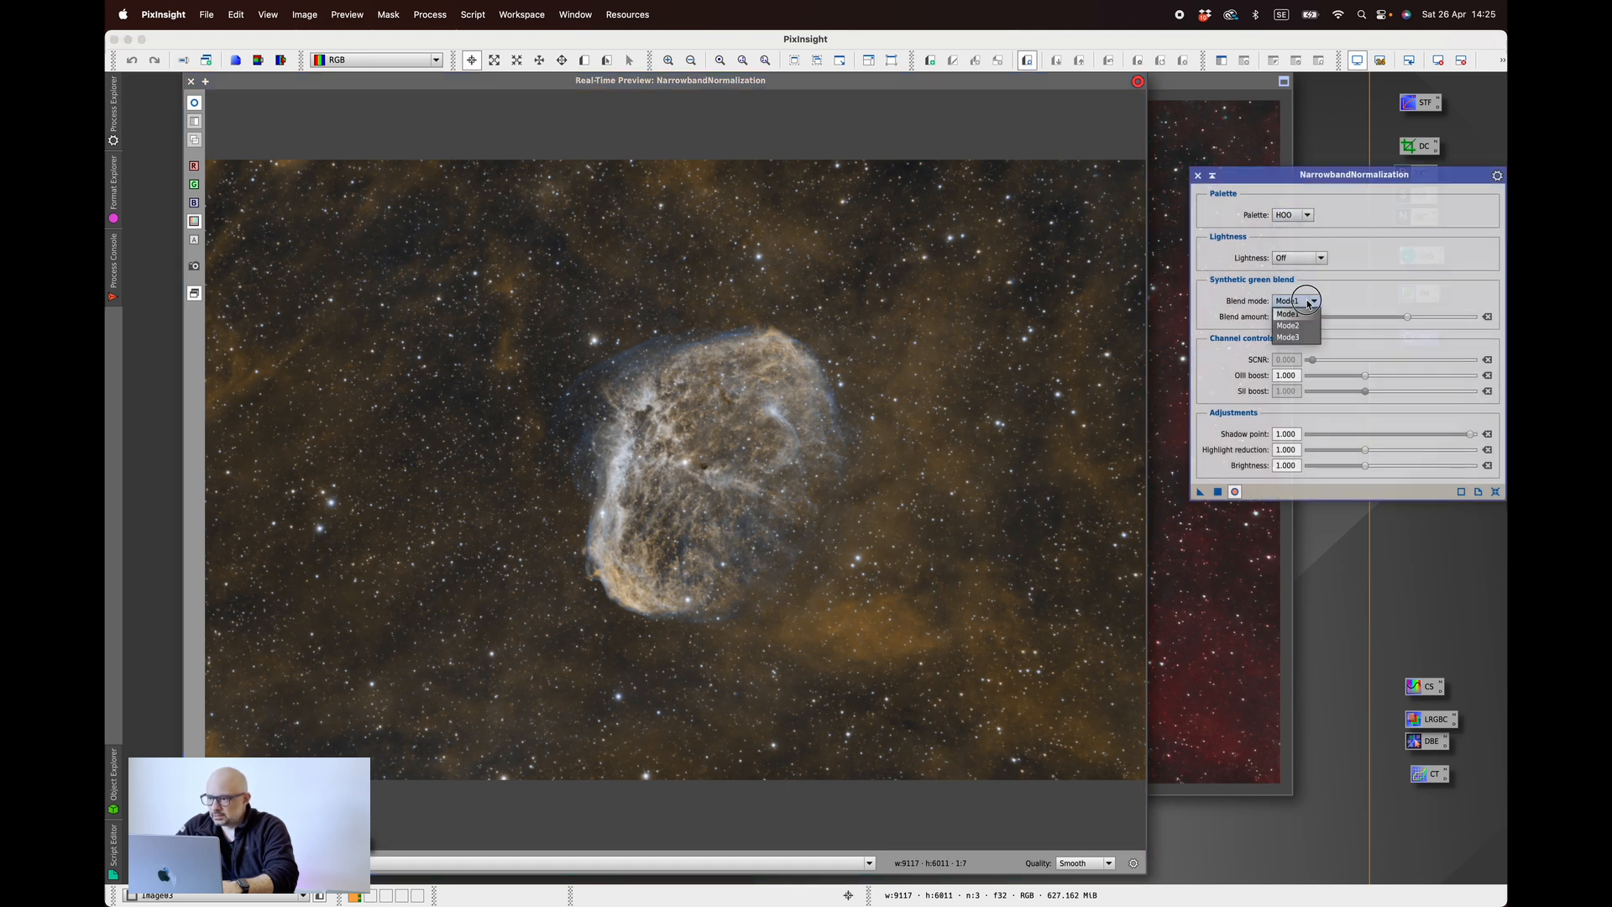
click(1351, 281)
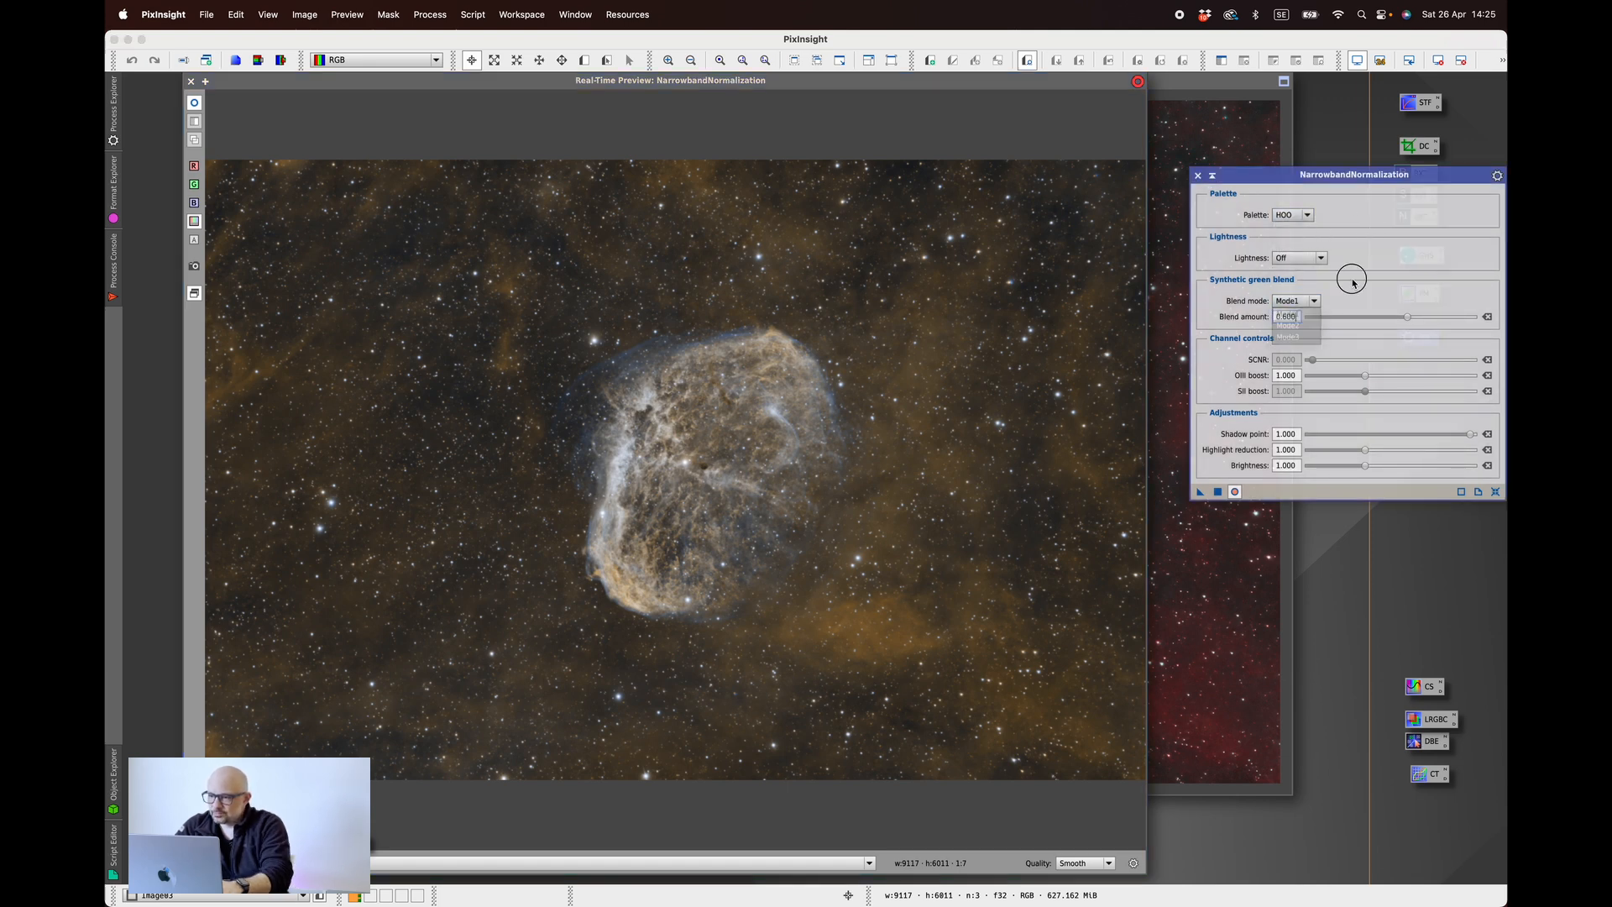
click(1300, 301)
click(1294, 327)
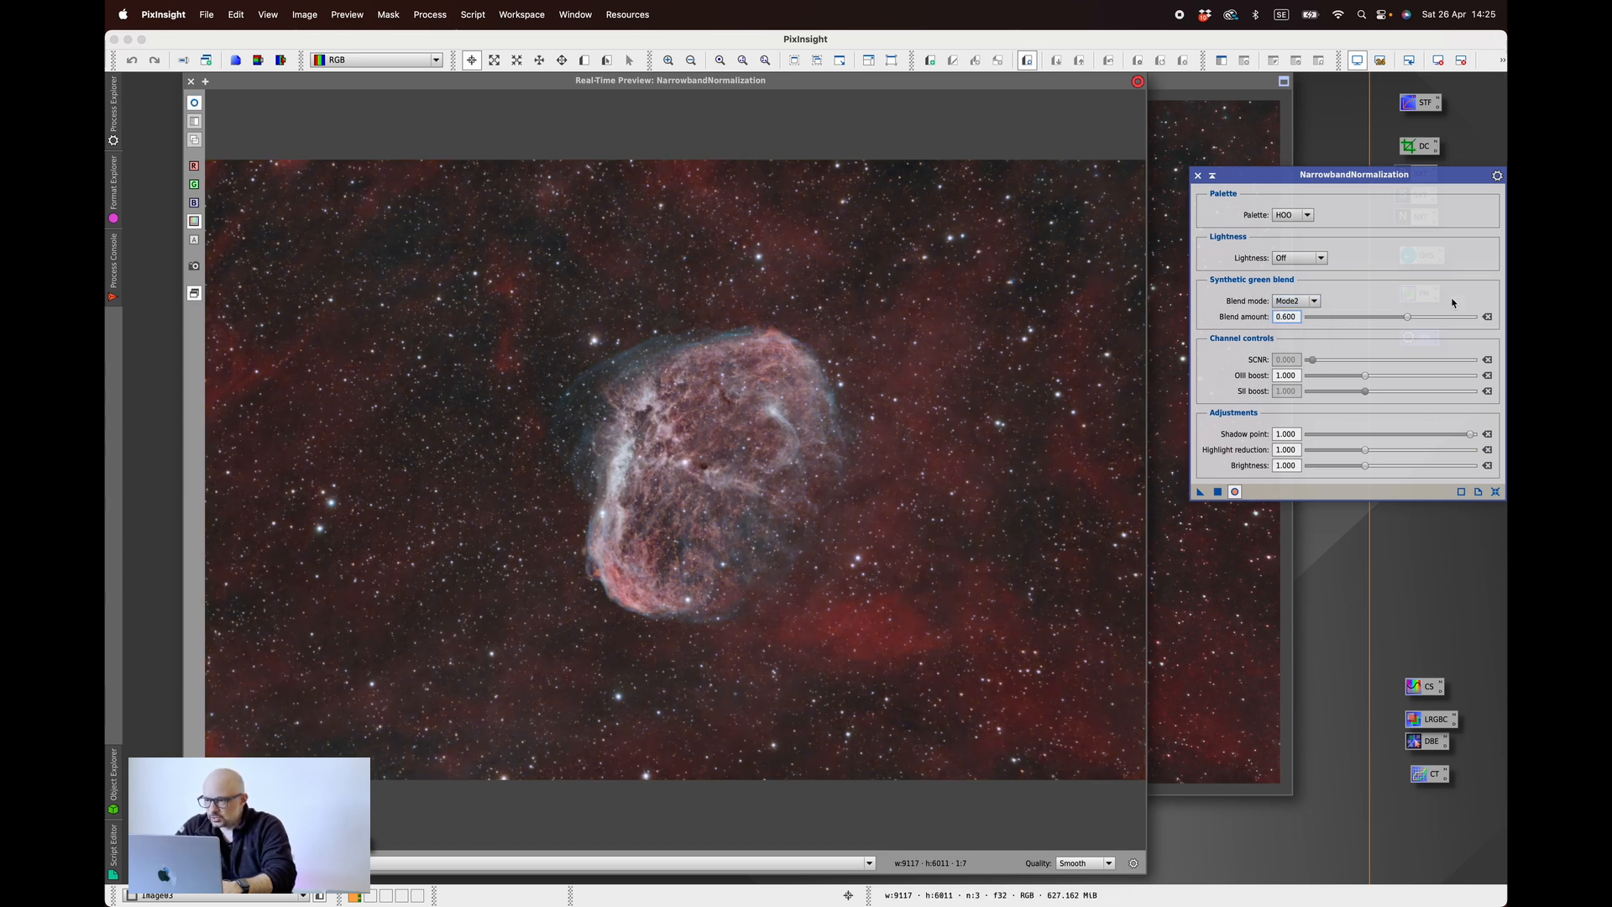
- Try the Preserve, Ha and OIII lightness options in the real-time preview, and return Lightness to Off
click(1299, 258)
click(1307, 284)
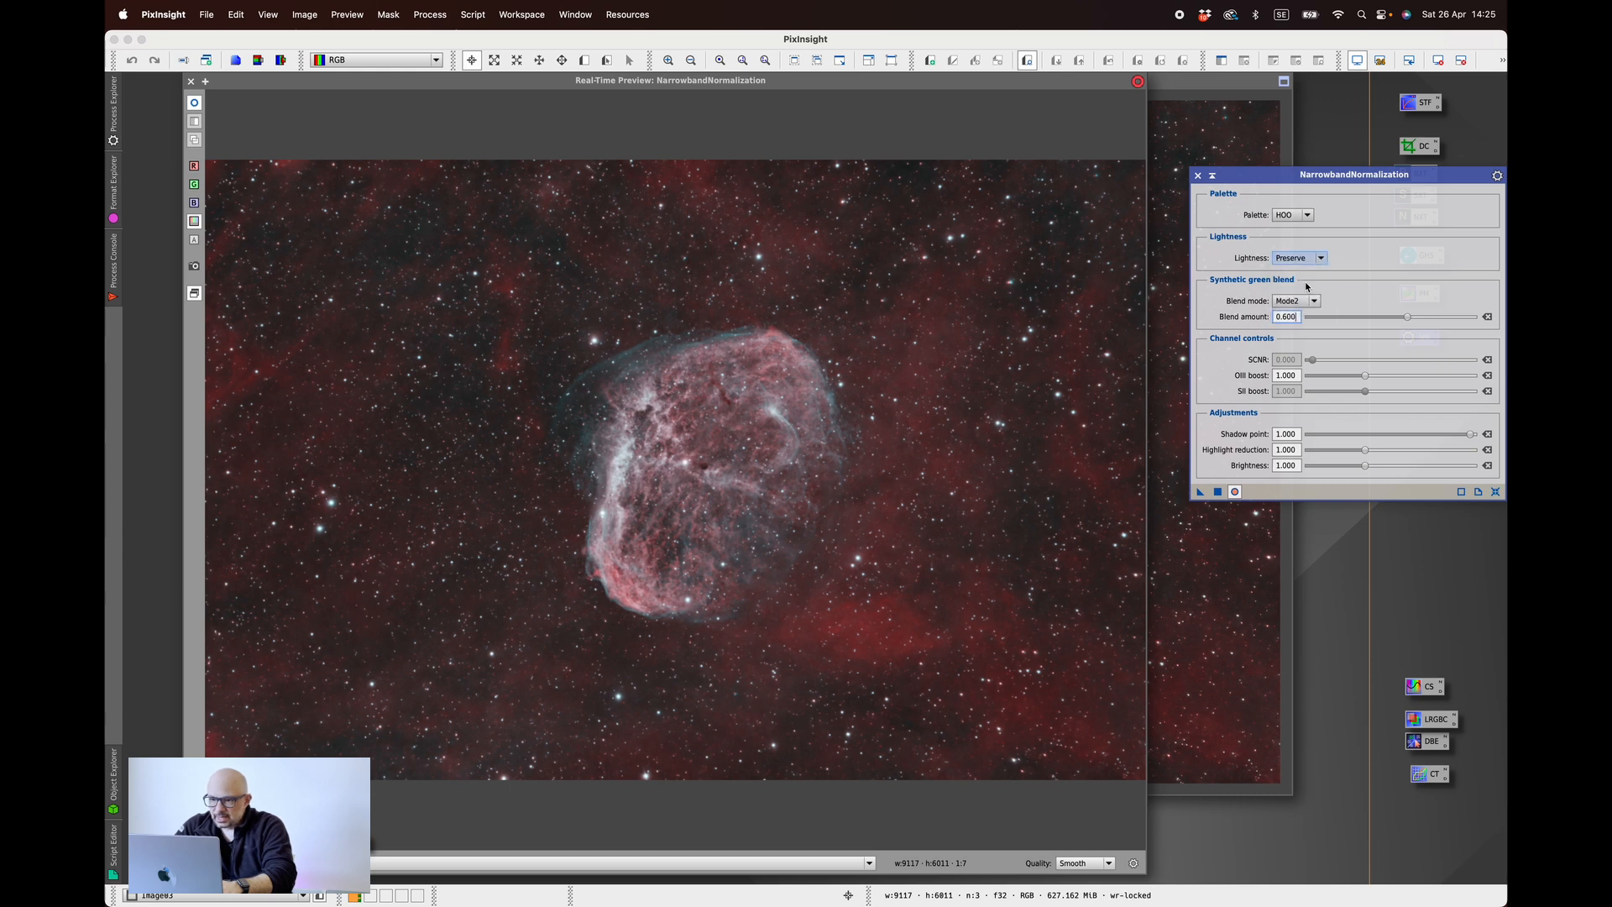
click(1321, 259)
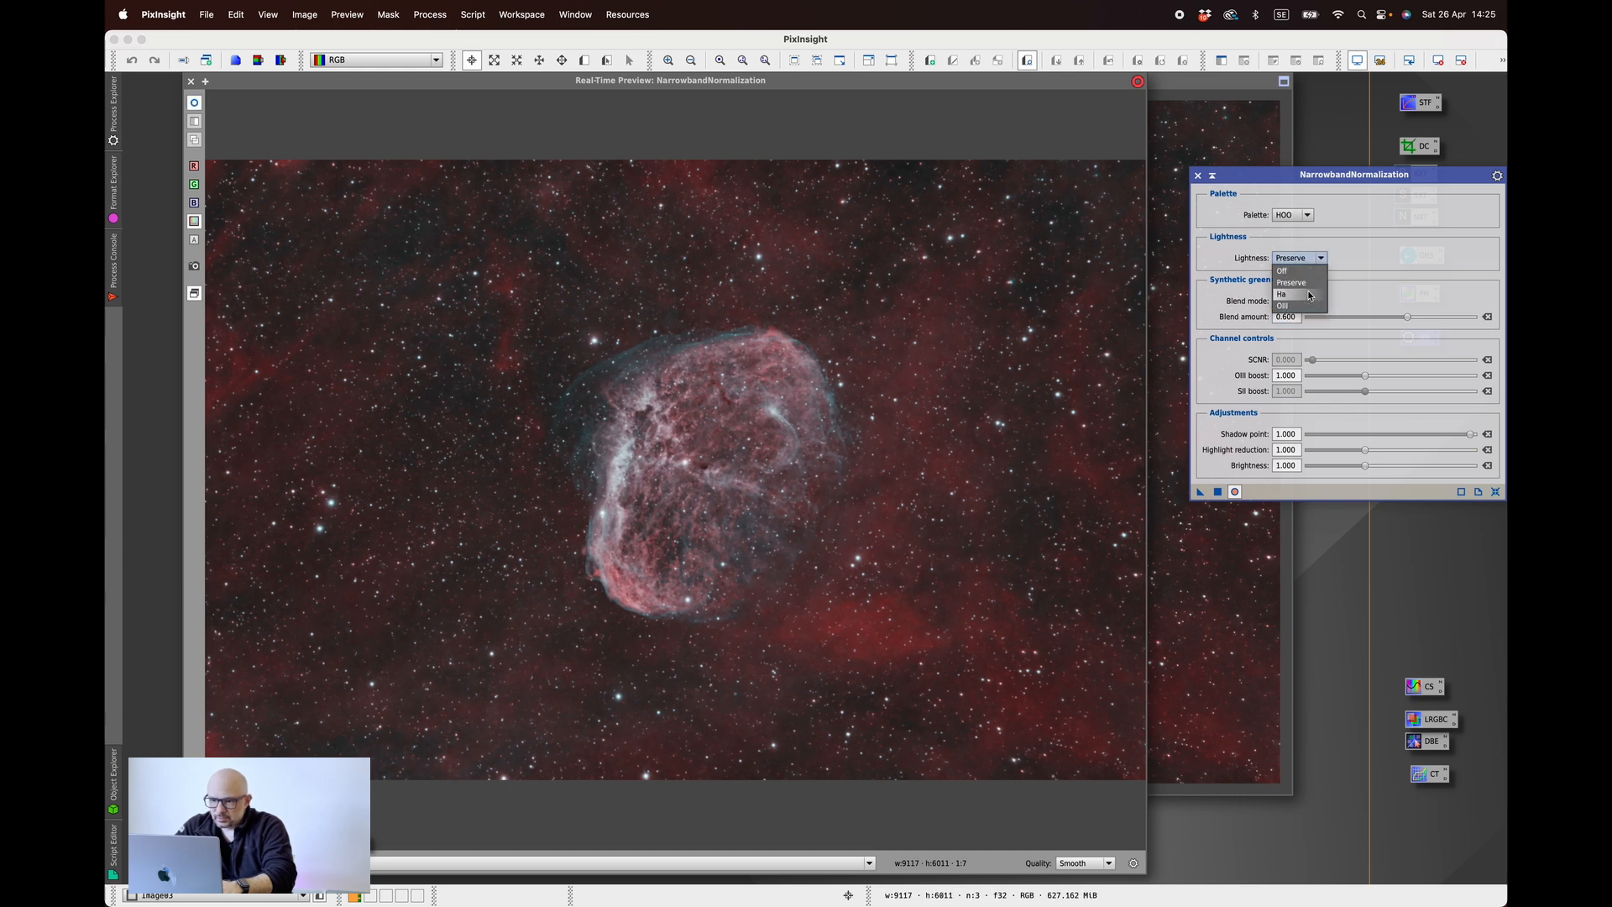
click(1309, 295)
click(1297, 258)
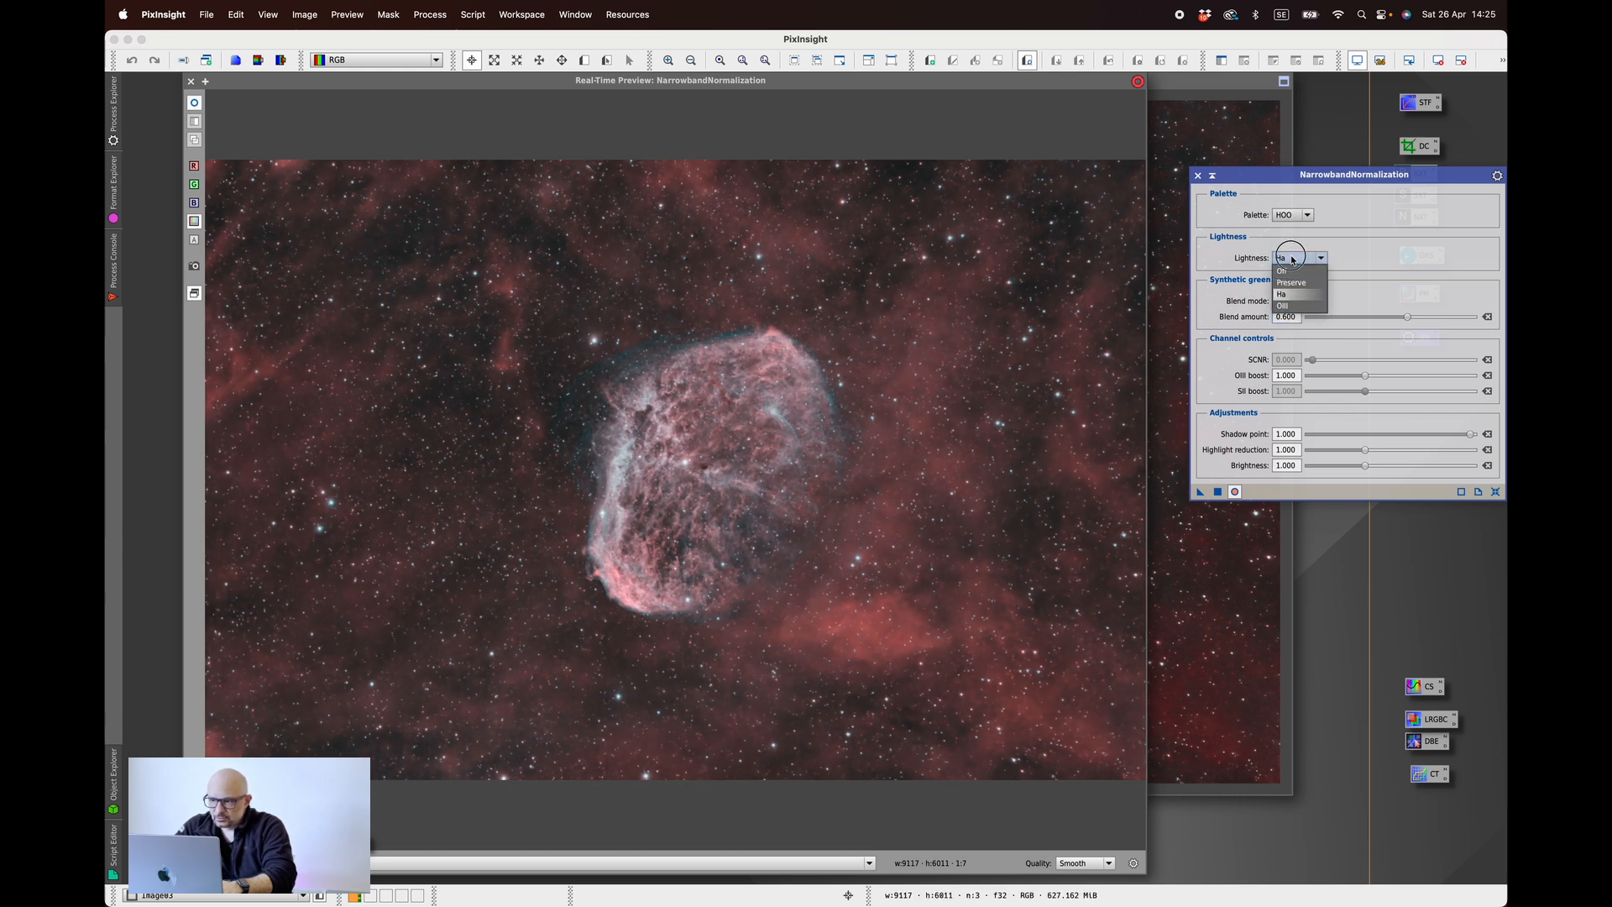
click(1282, 307)
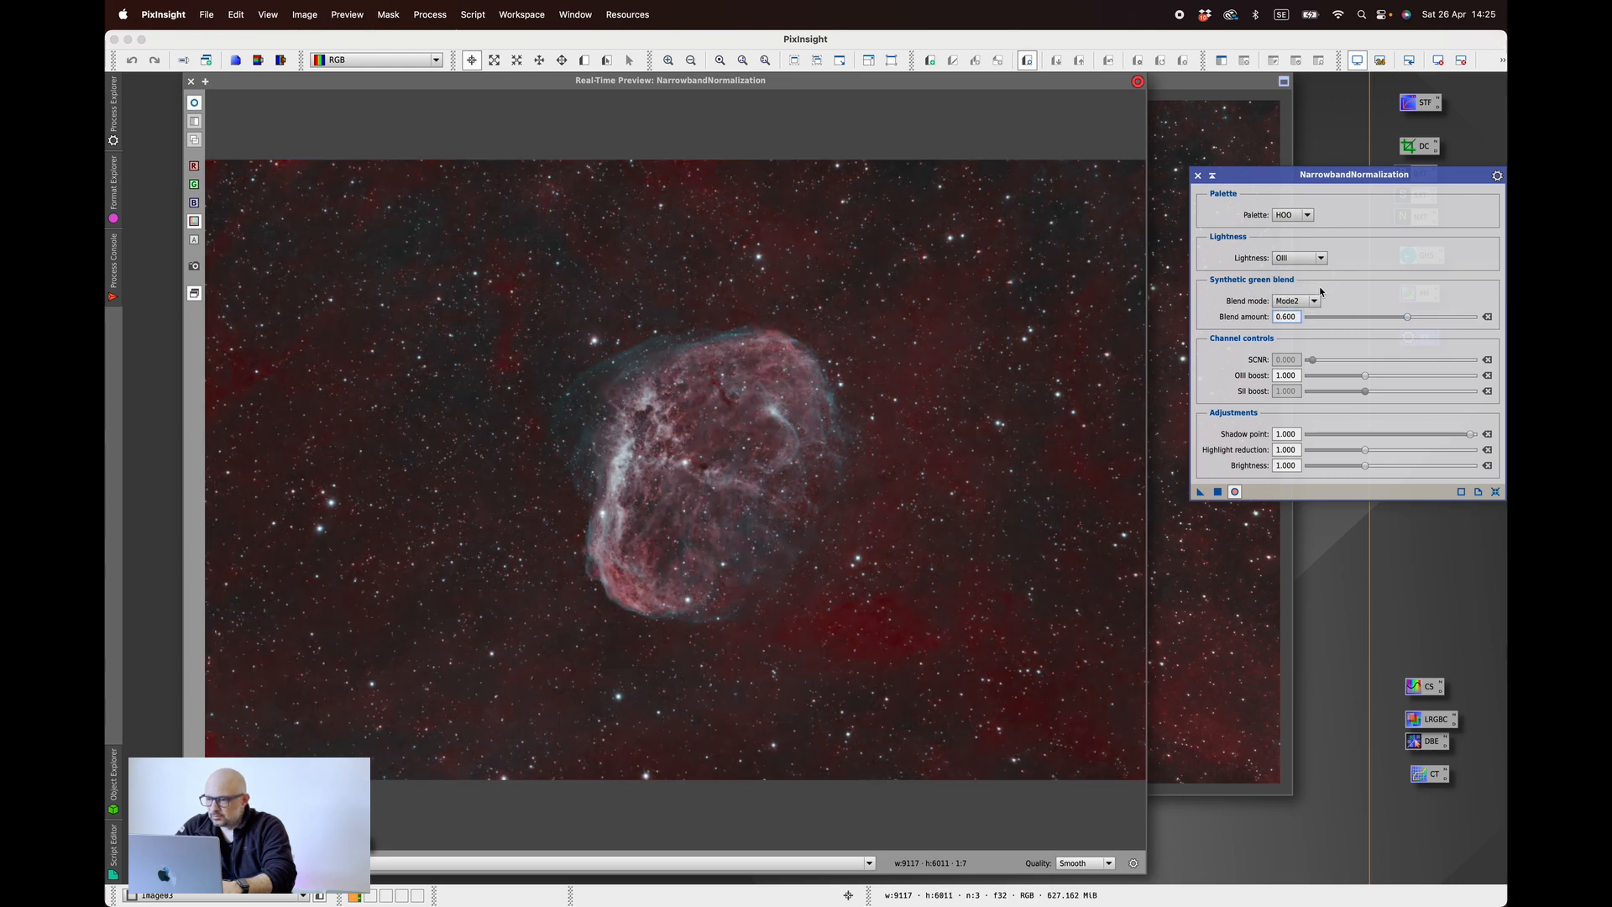
click(1309, 257)
click(1299, 271)
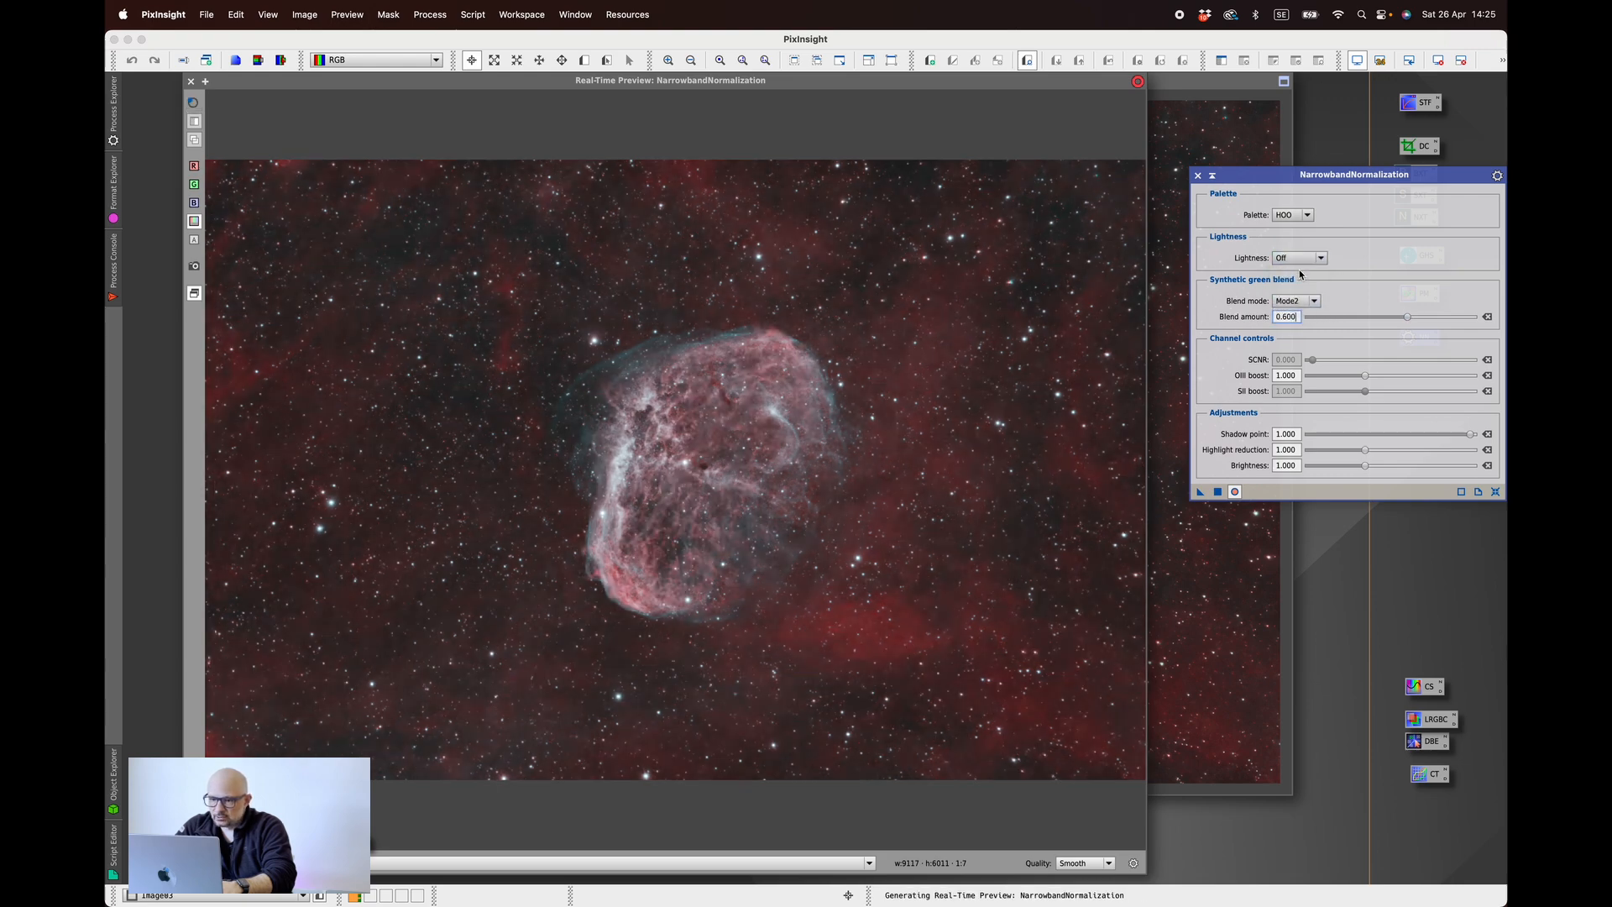
- Compare the Preserve and Off lightness options in the preview, and set Lightness to Preserve
click(1299, 259)
click(1299, 286)
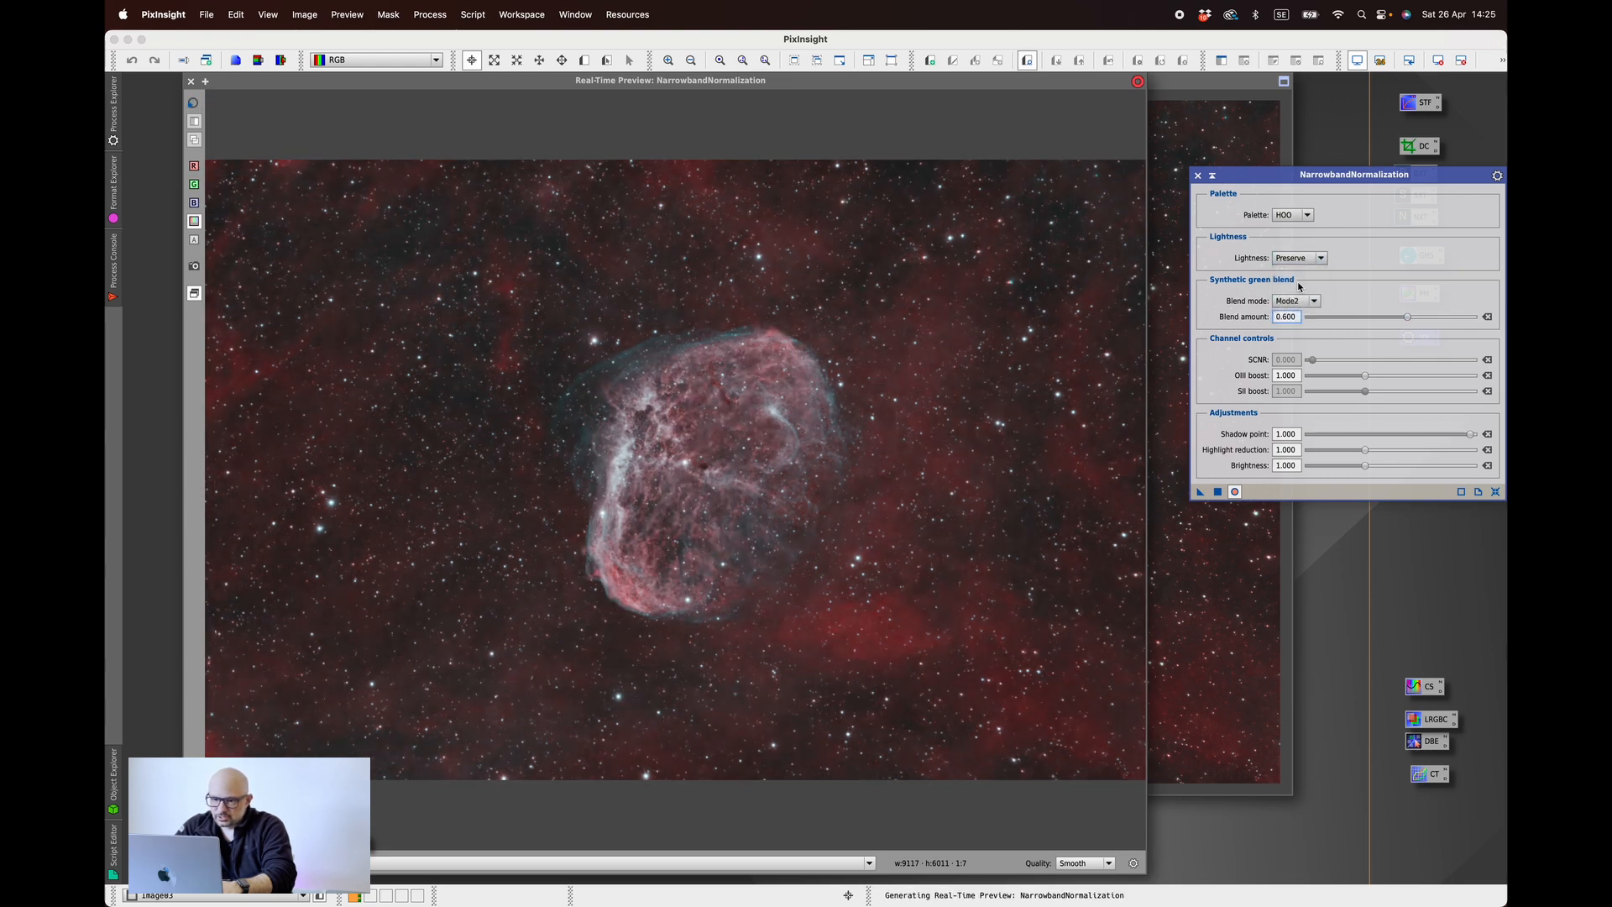
click(1299, 259)
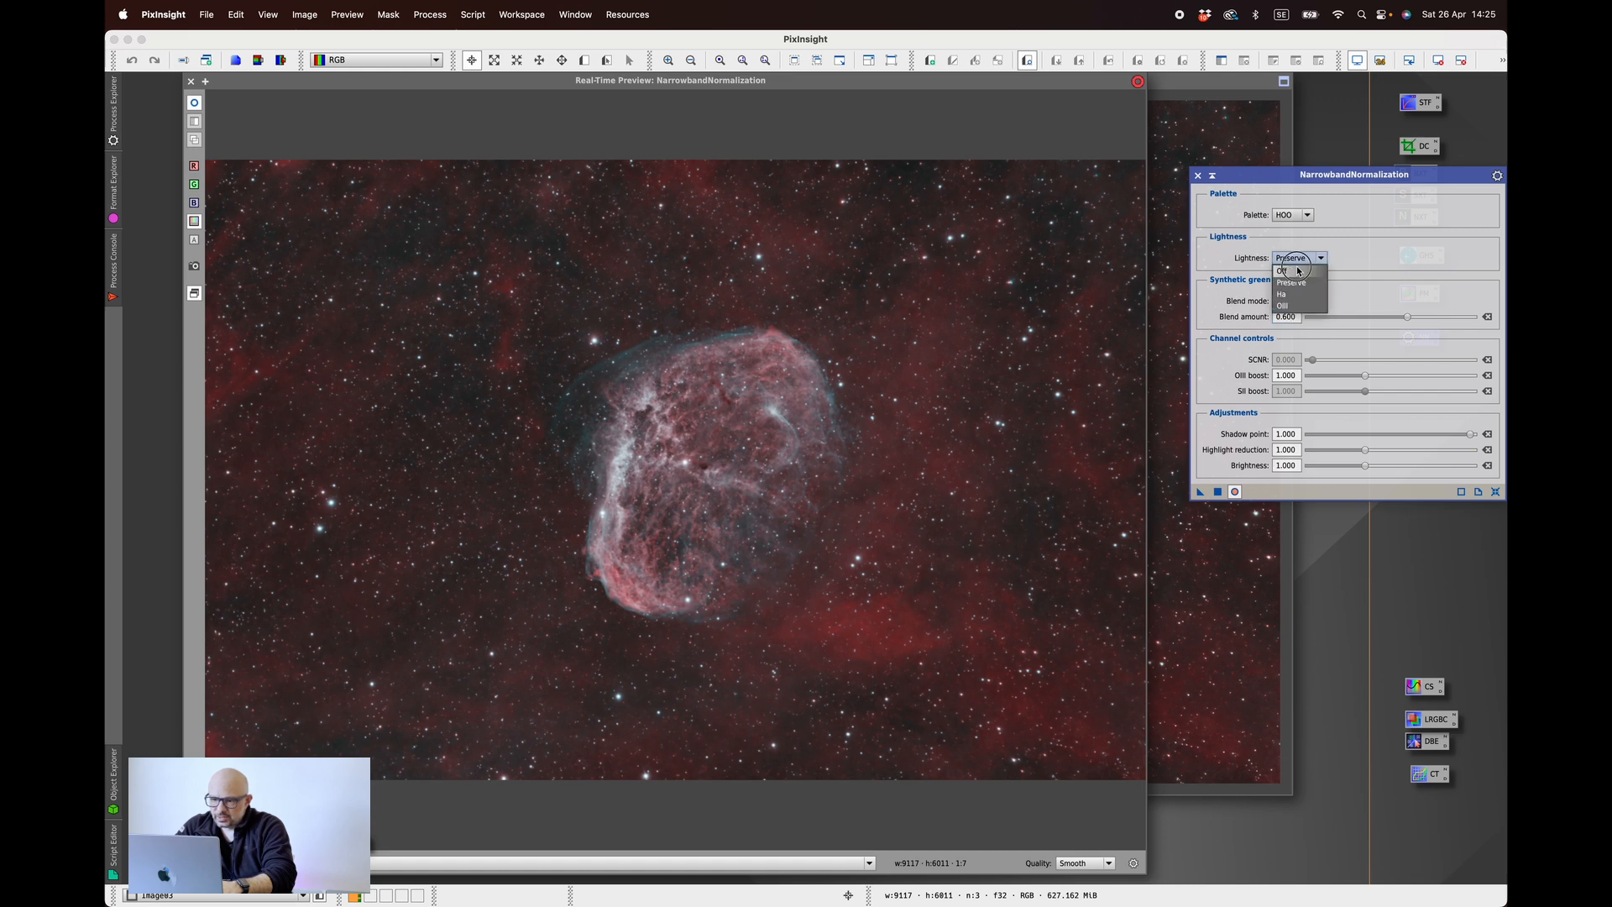
click(1298, 270)
click(1300, 259)
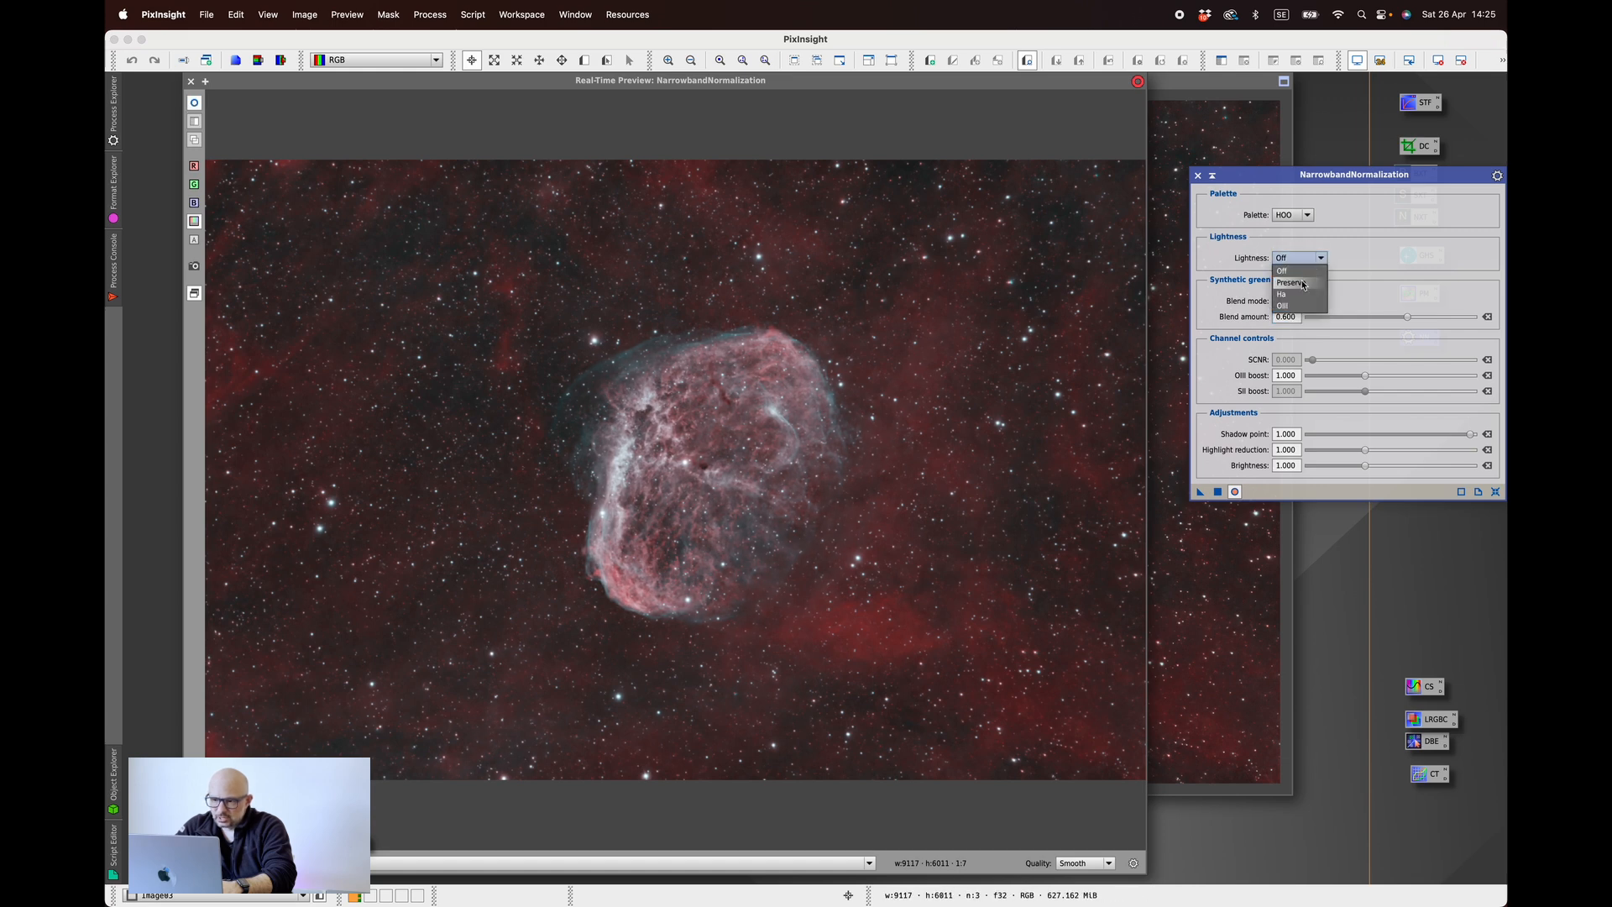
click(1300, 283)
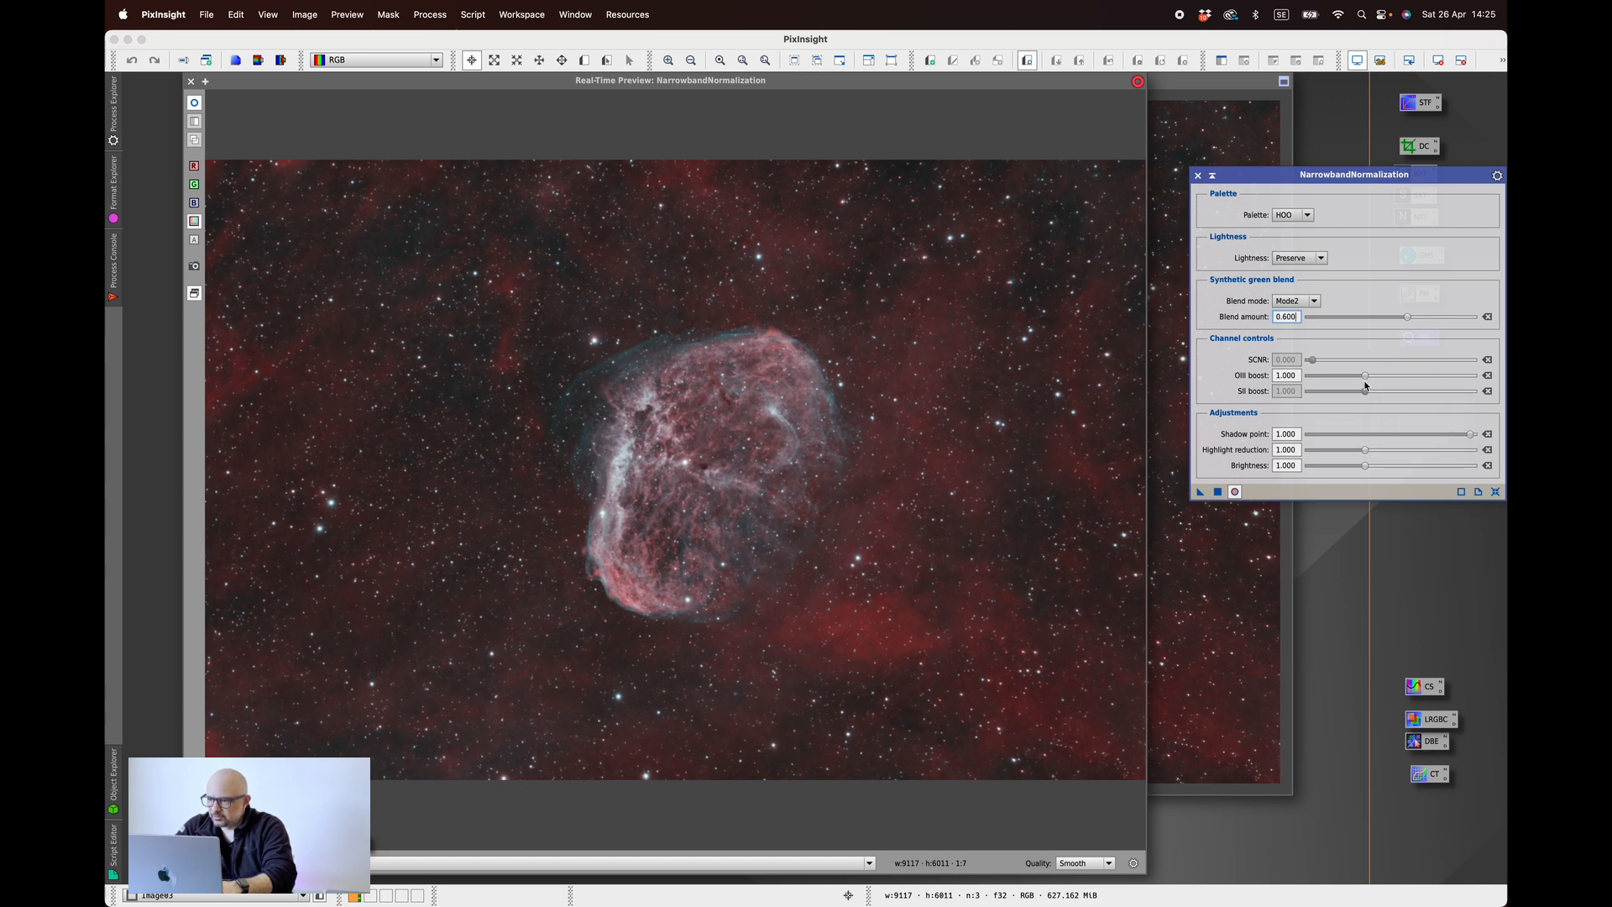
- Raise the OIII boost to 1.163, apply NarrowbandNormalization to the combined image, and close the real-time preview
drag(1366, 376, 1386, 382)
click(1217, 491)
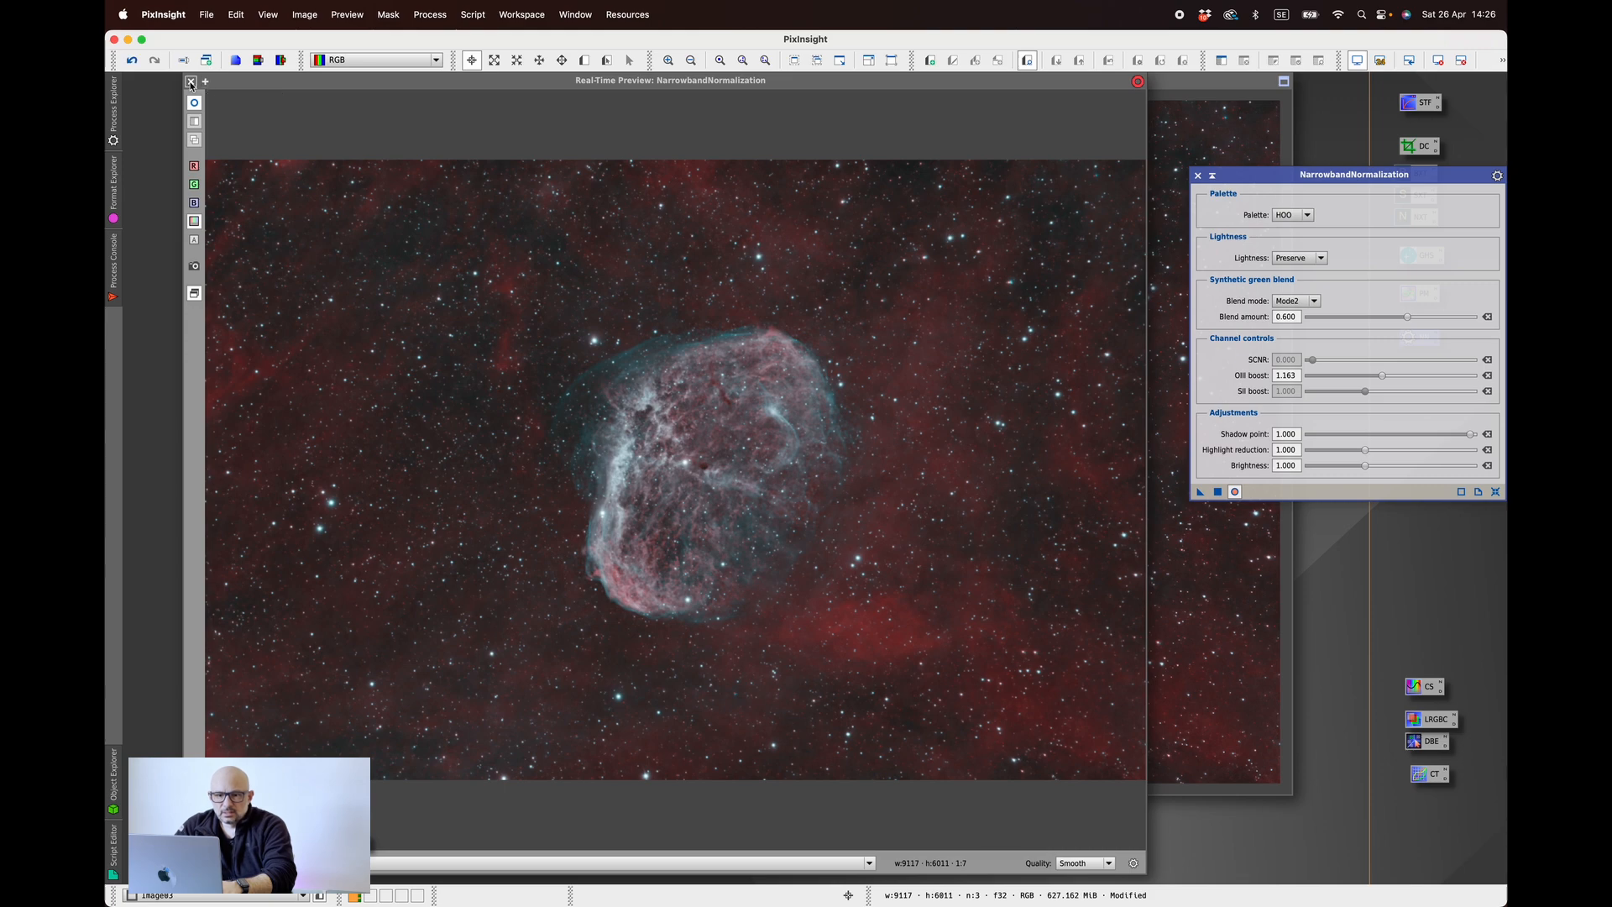
click(190, 82)
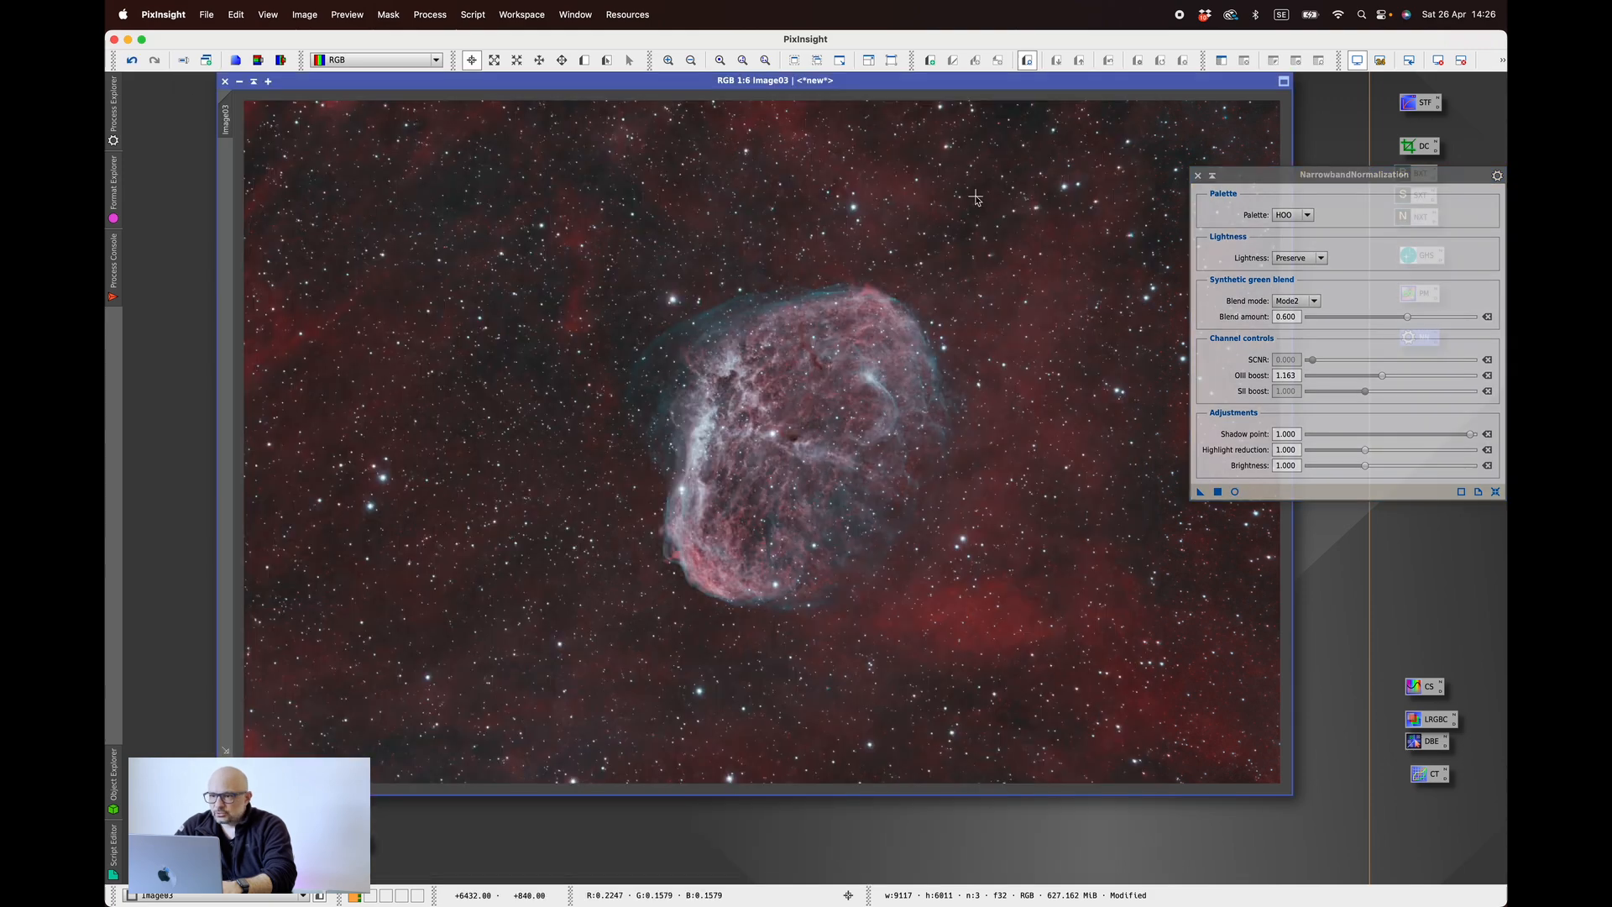
- Close NarrowbandNormalization and inspect the nebula's interior filaments and bright curved arc in the combined image, from full view up to 2:1
click(1199, 174)
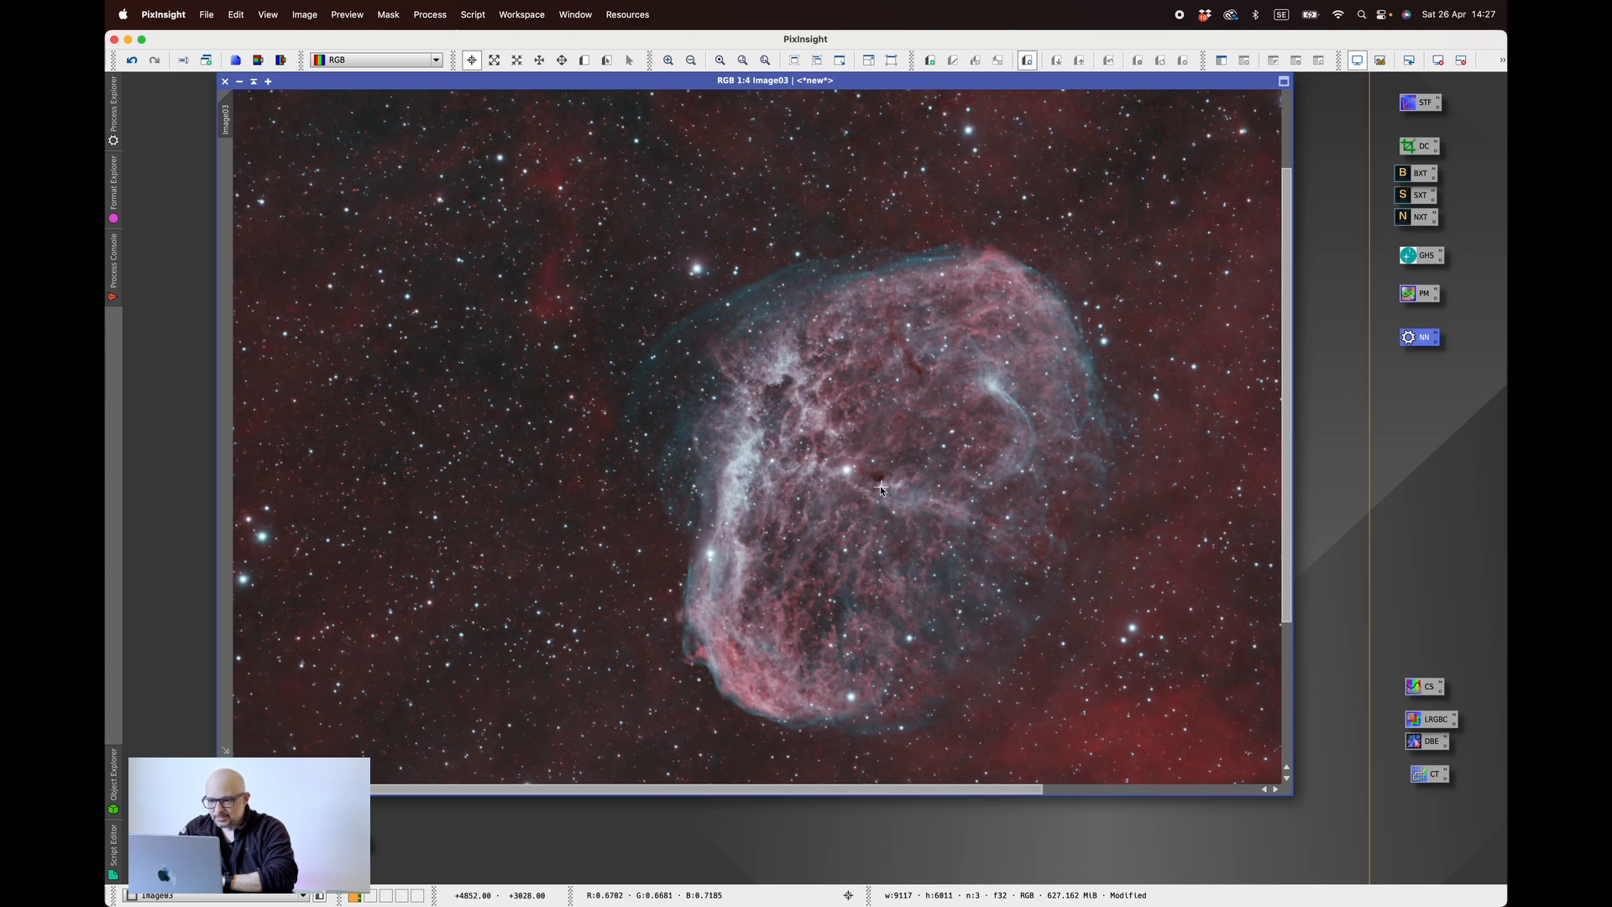
scroll(880, 489, up, 2)
scroll(880, 489, down, 4)
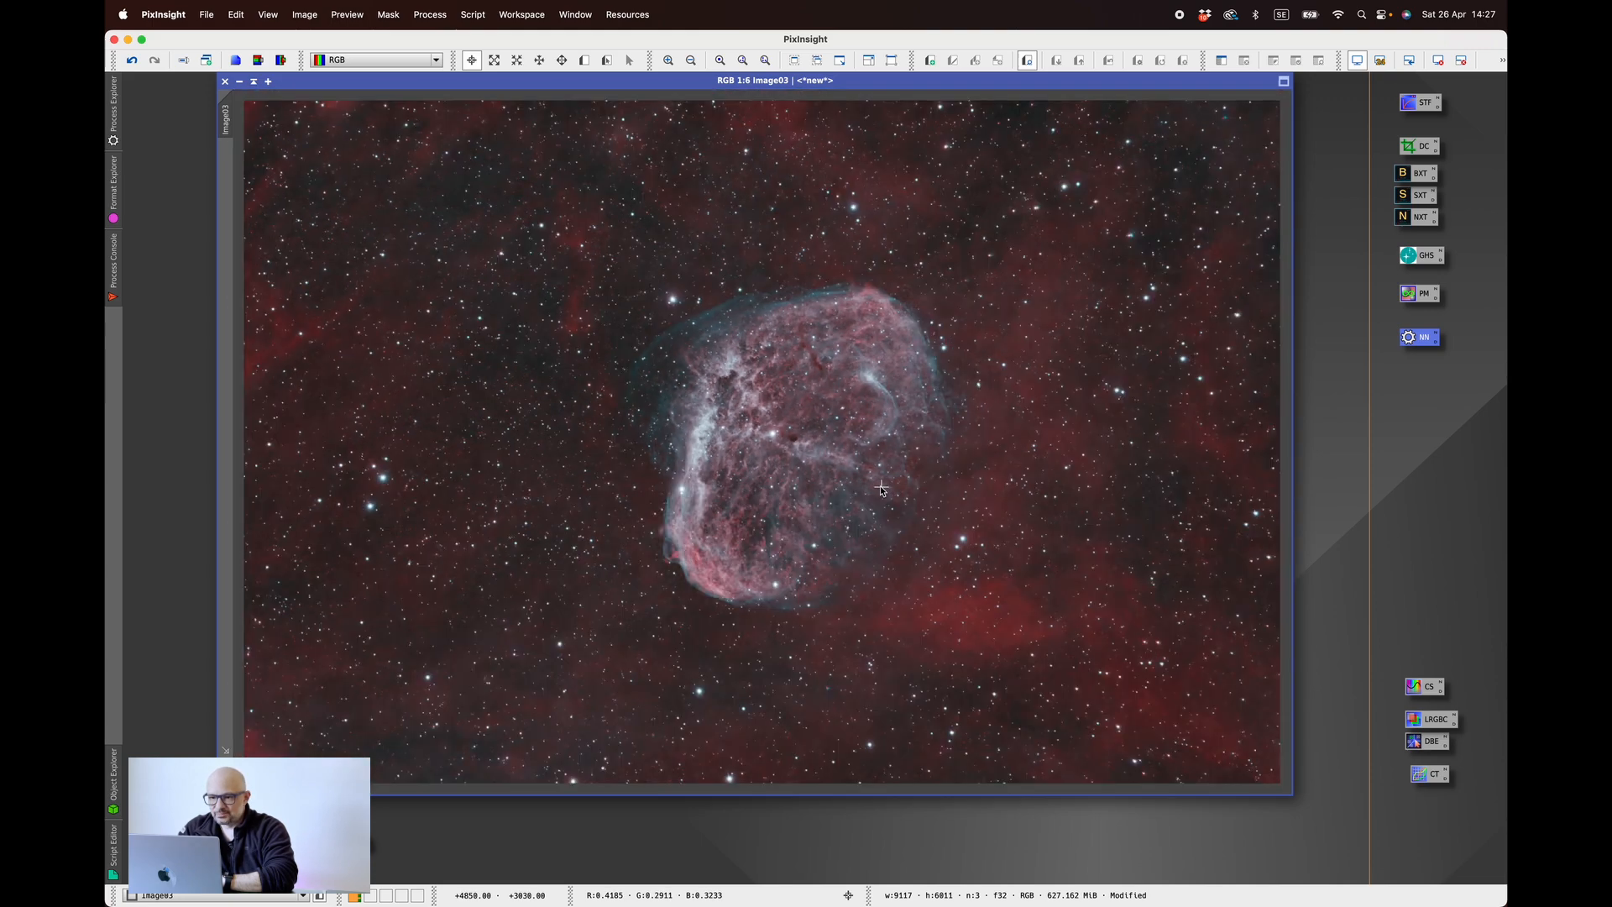
scroll(880, 489, down, 1)
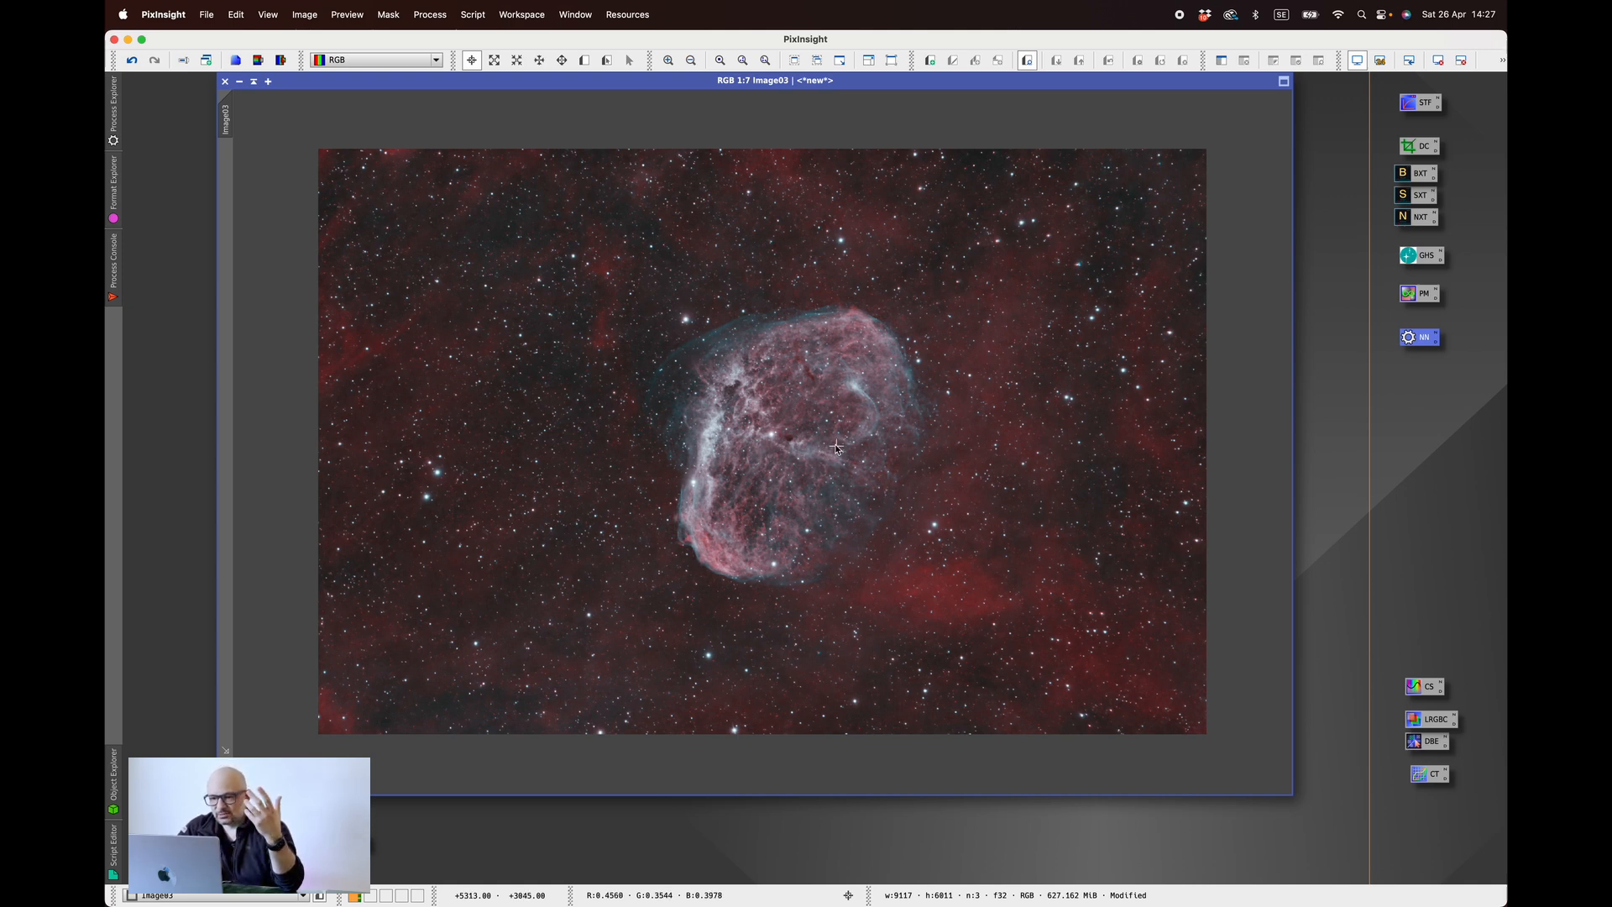
scroll(836, 447, up, 2)
scroll(812, 410, up, 2)
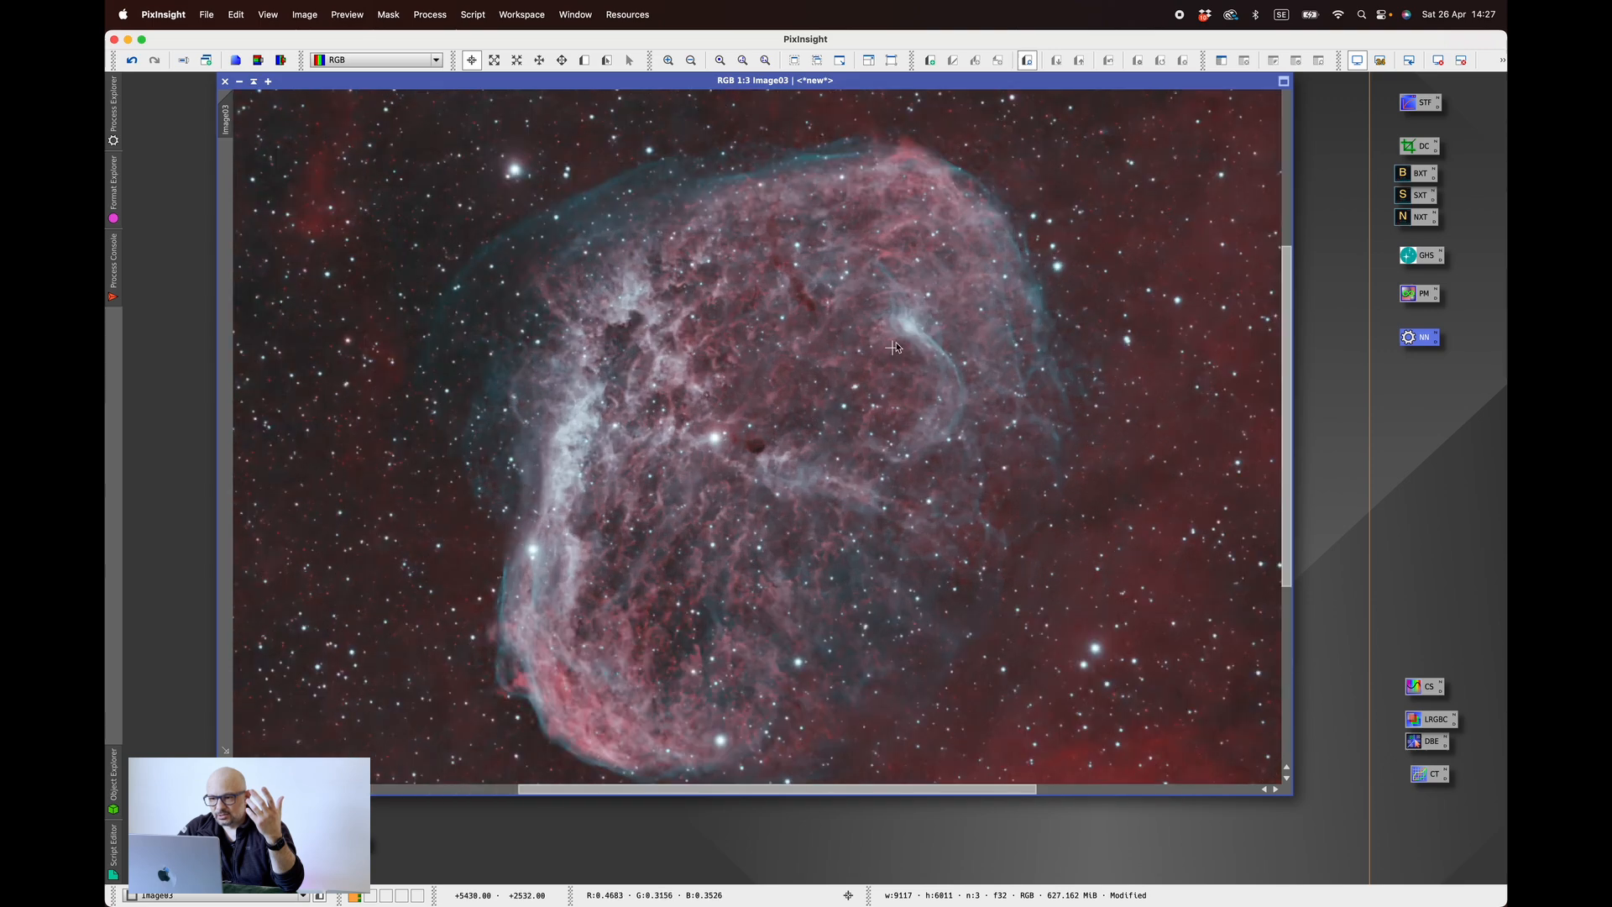
scroll(911, 338, up, 4)
scroll(928, 363, up, 2)
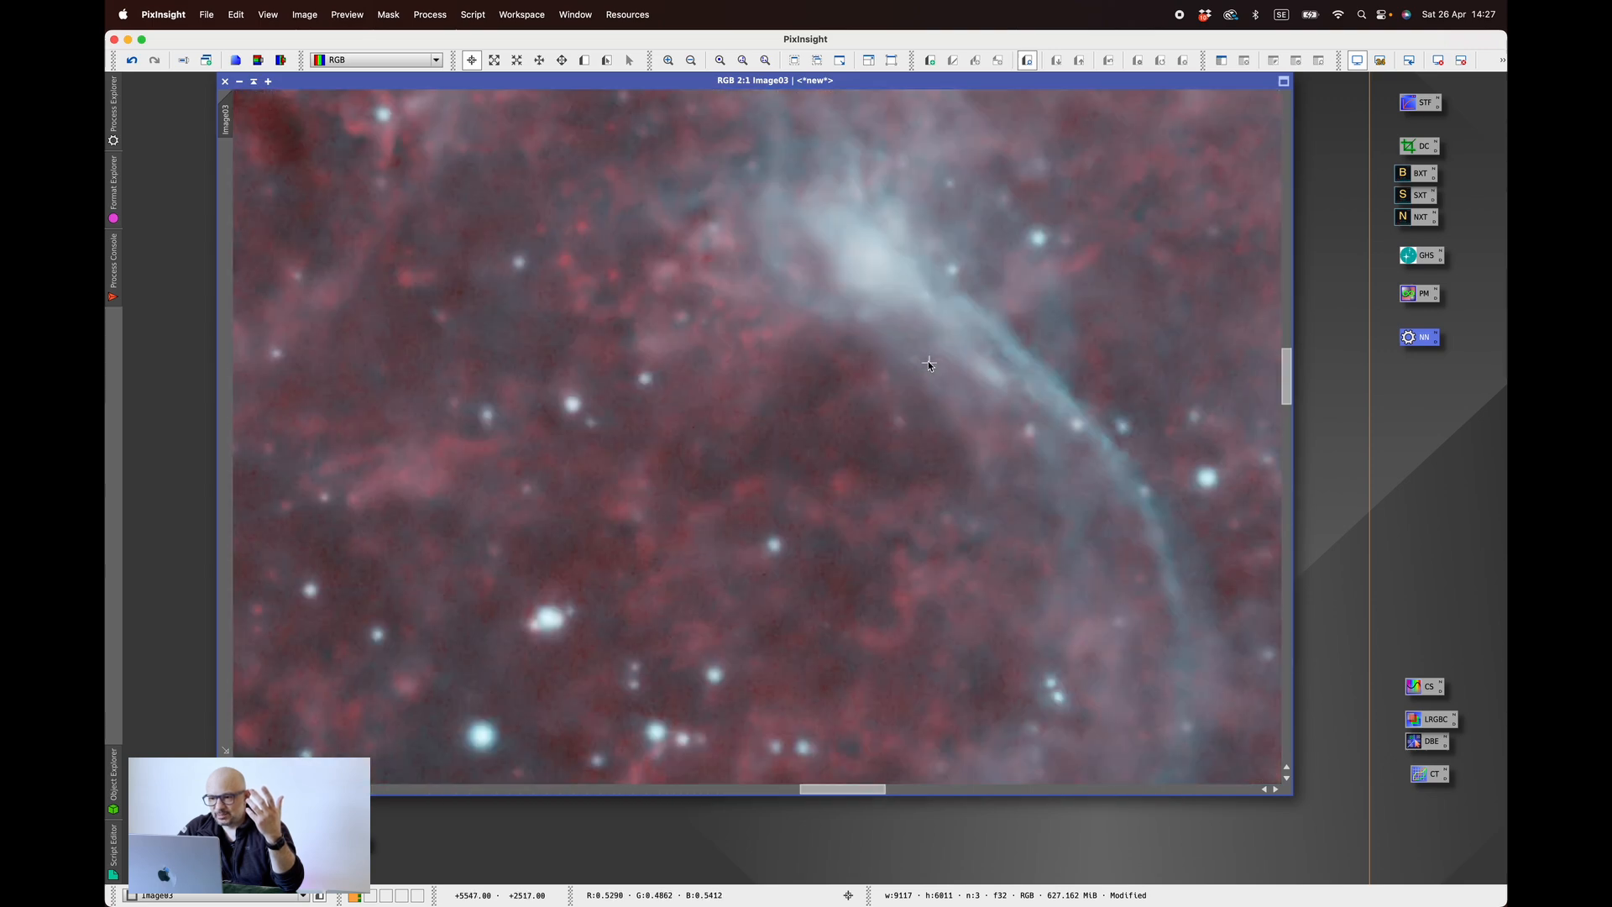
scroll(928, 362, down, 1)
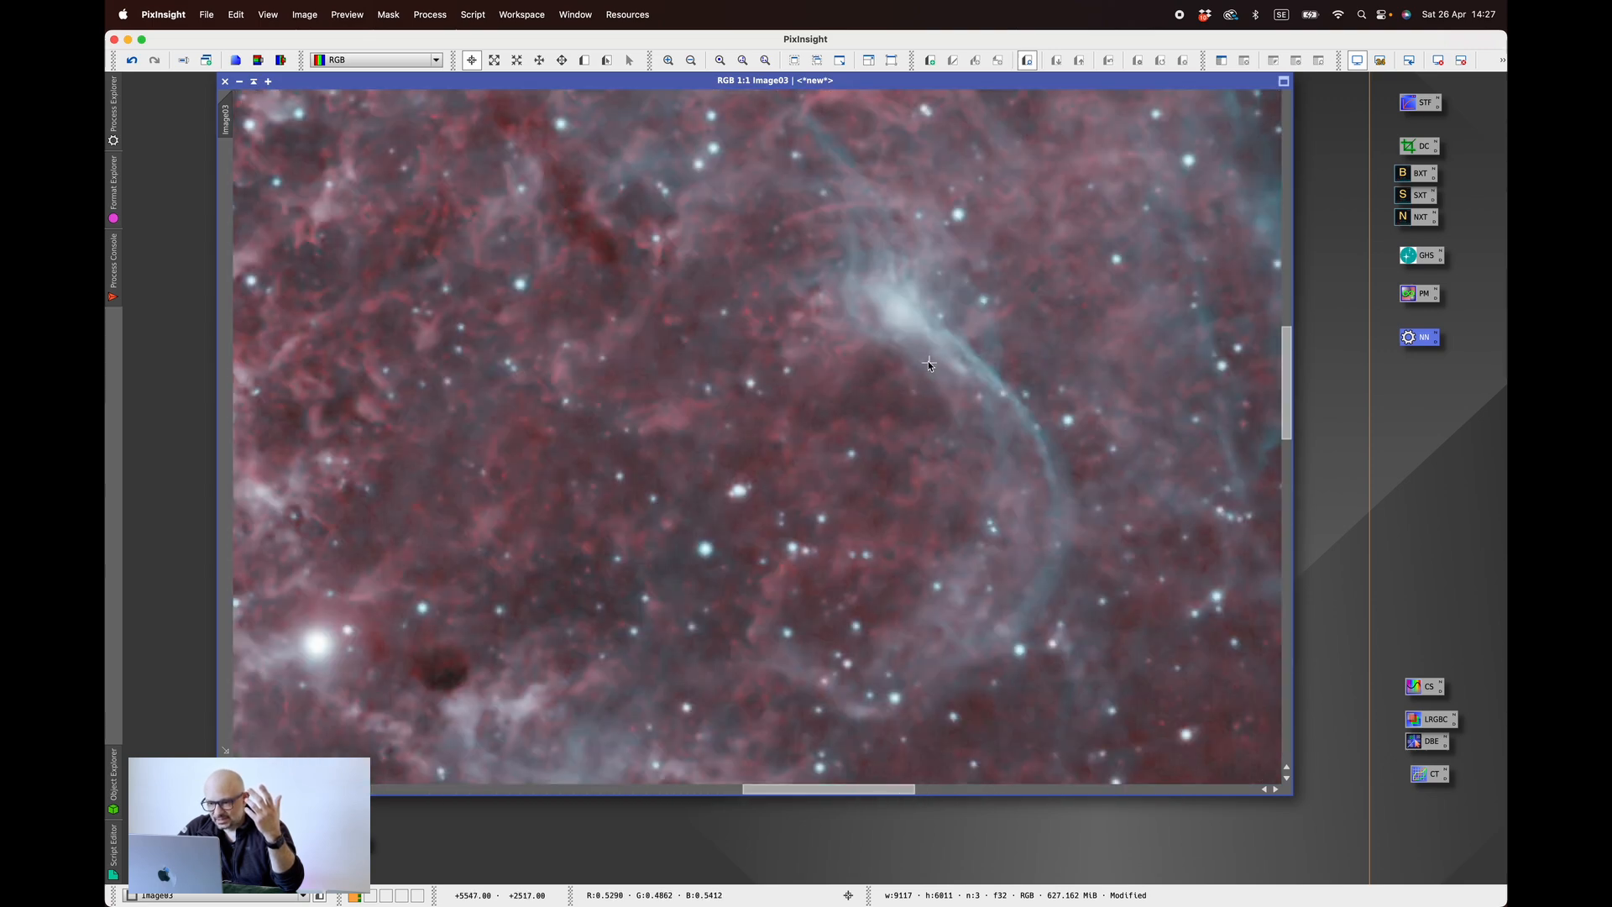
scroll(658, 312, down, 1)
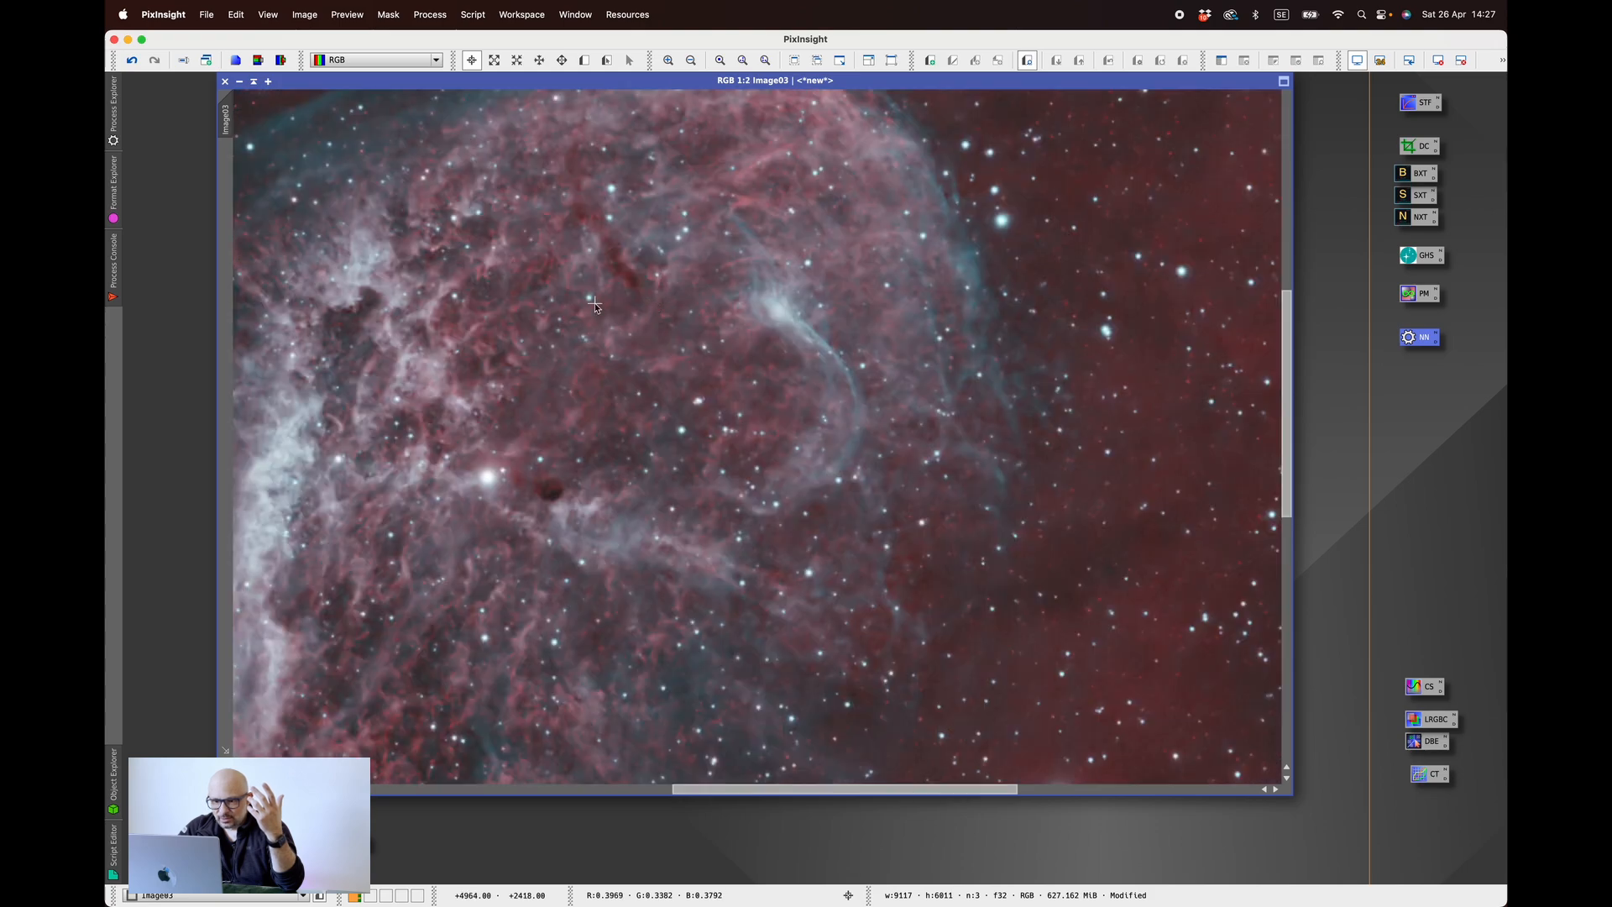
scroll(596, 307, down, 3)
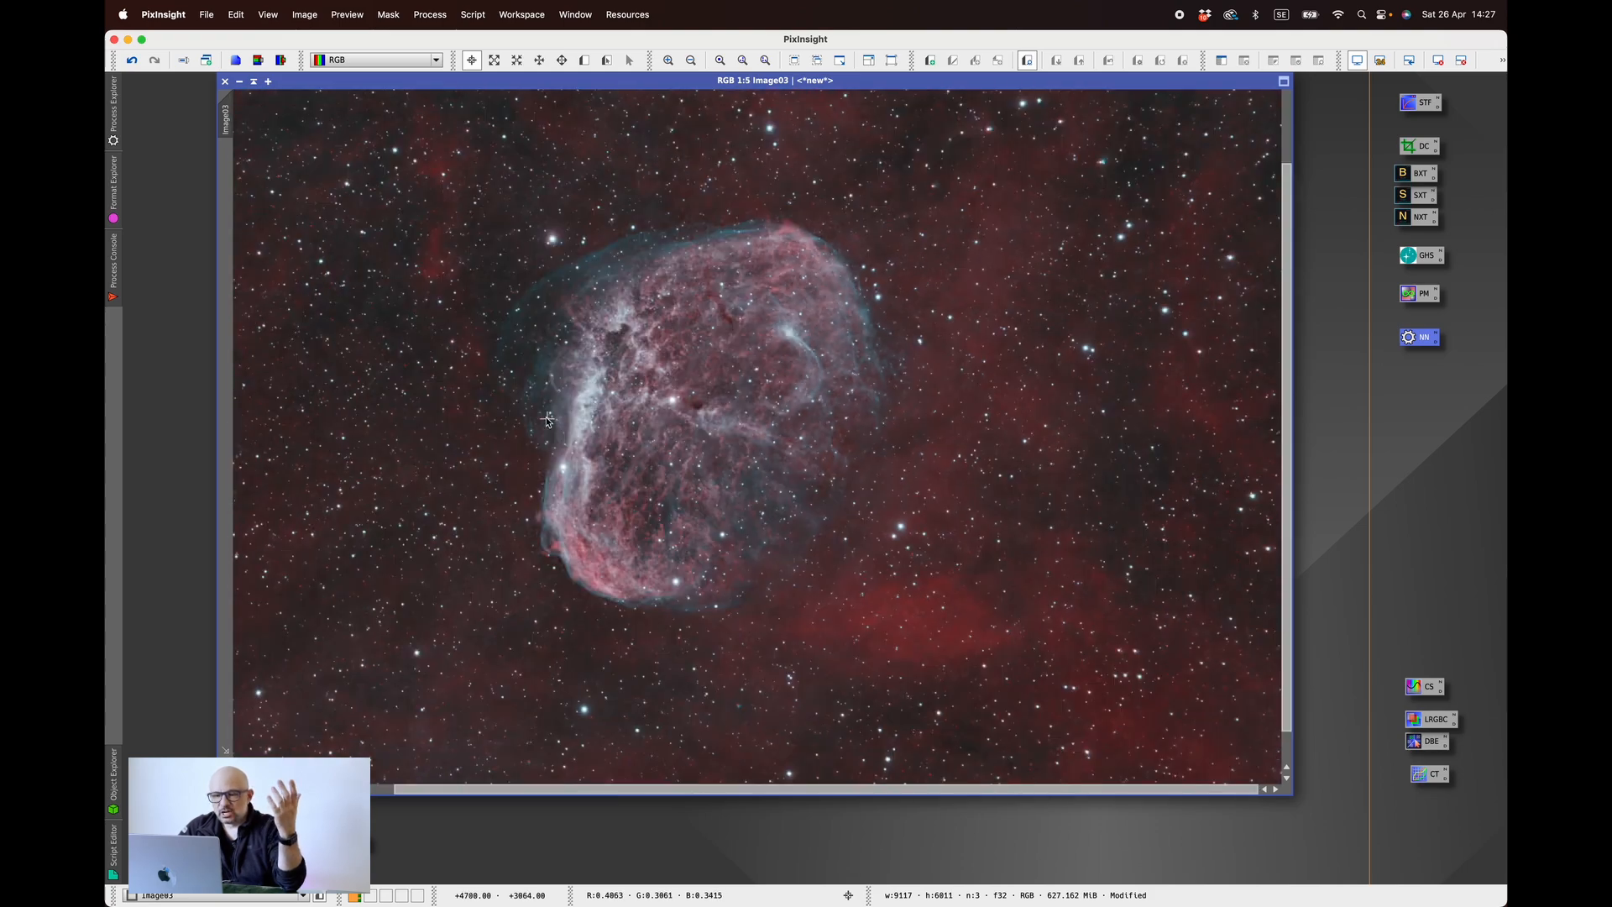
scroll(546, 417, down, 3)
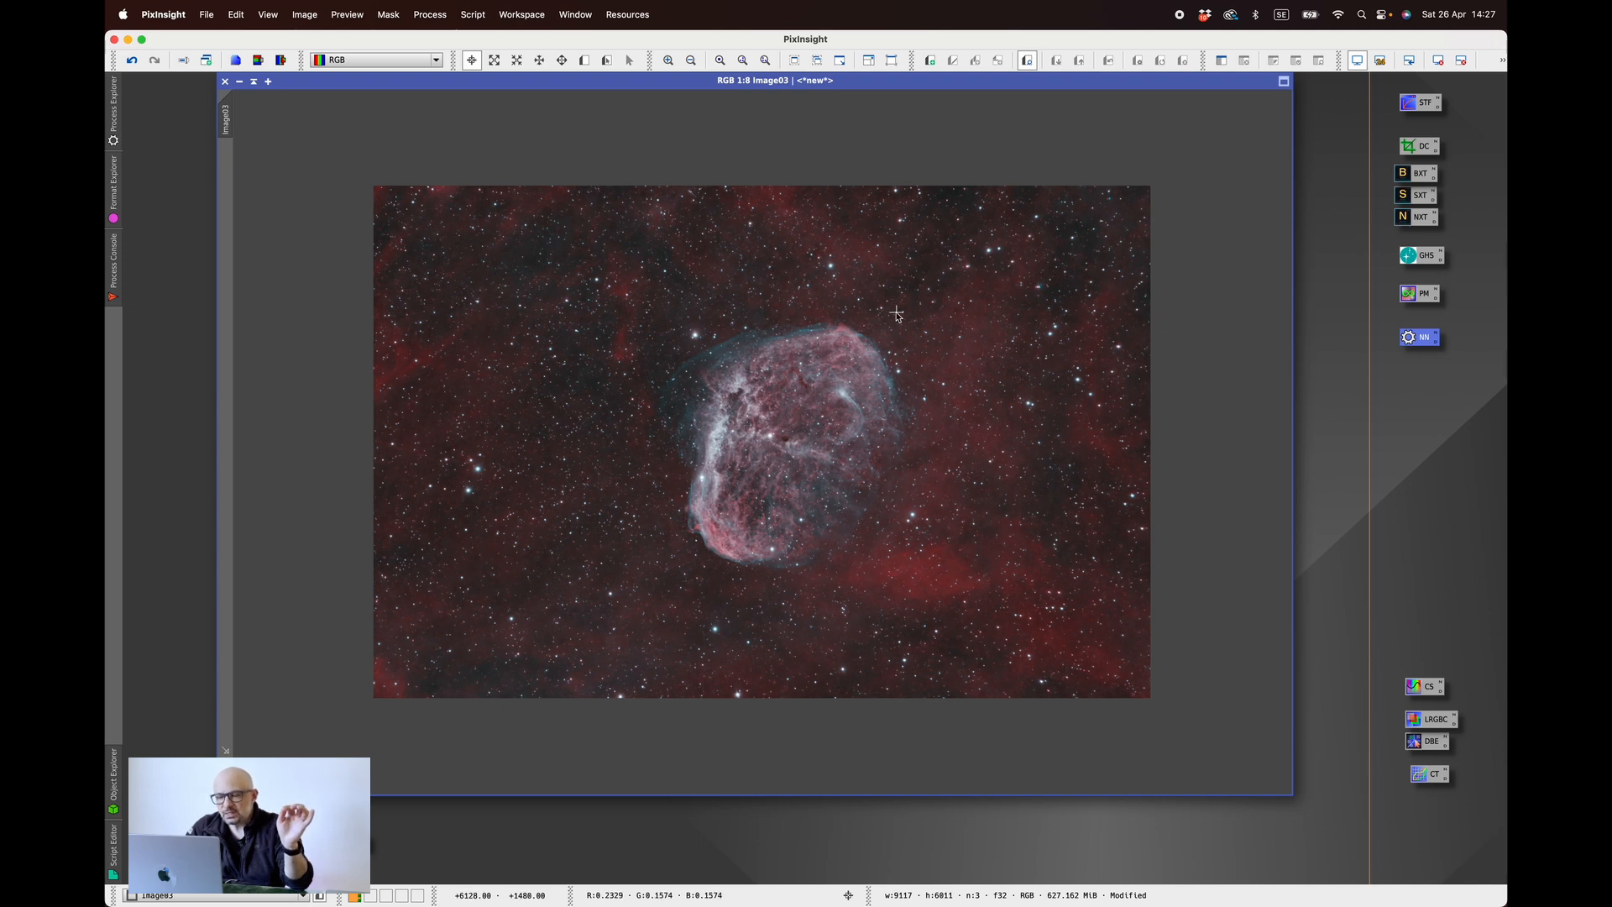
- Examine the nebula's lower-left rim and the adjacent background stars at up to 1:1, and return to the whole image
scroll(839, 389, up, 2)
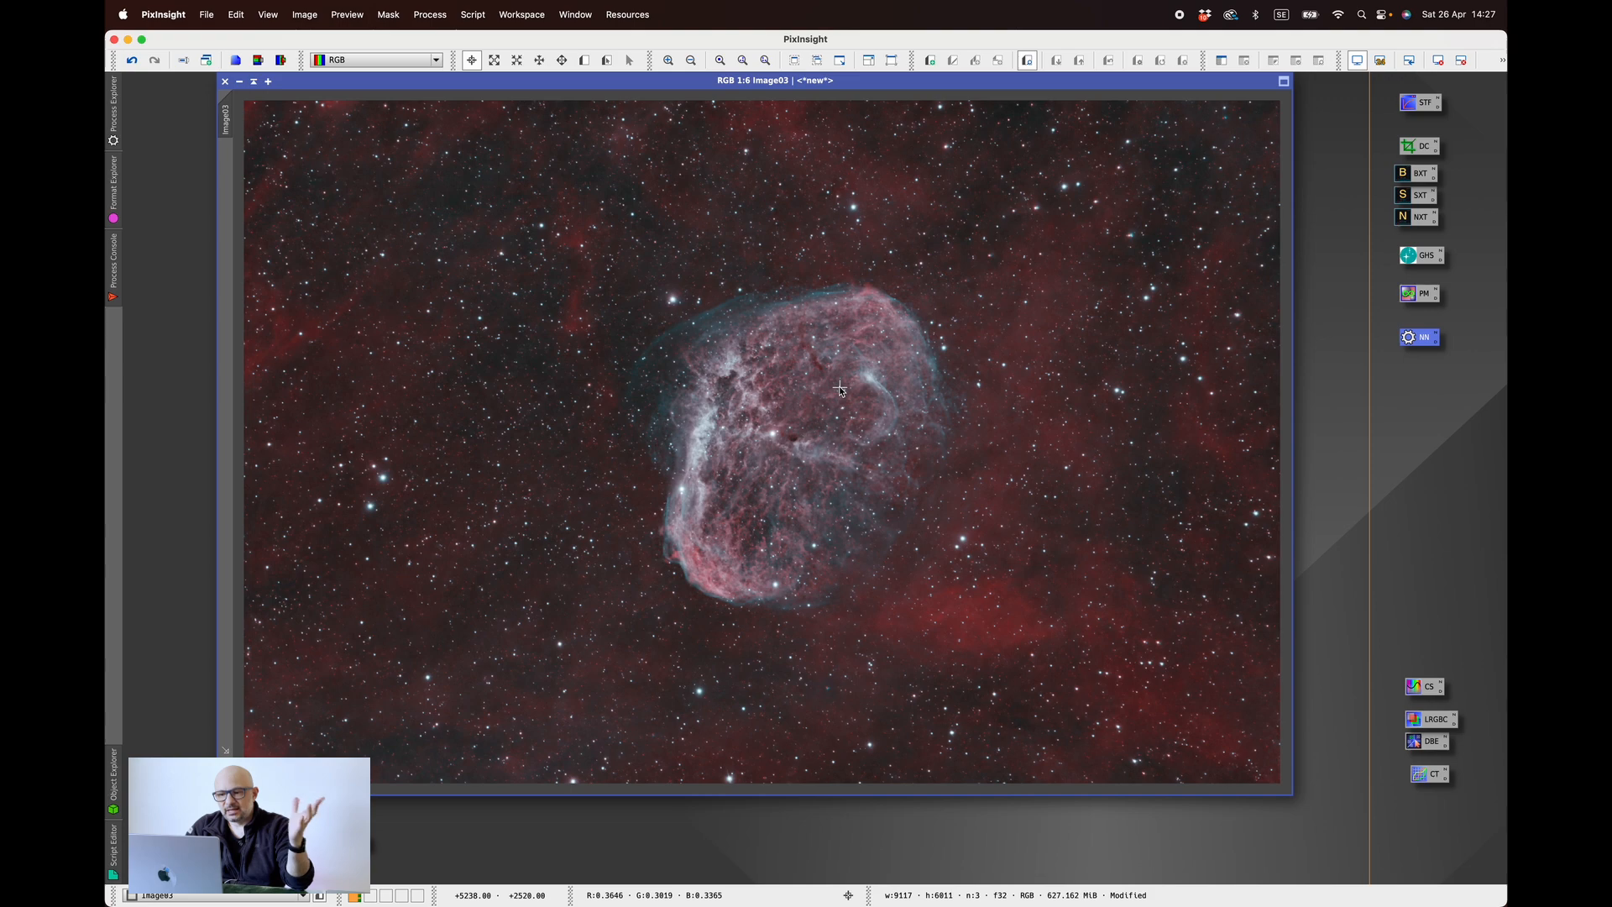
scroll(660, 536, up, 3)
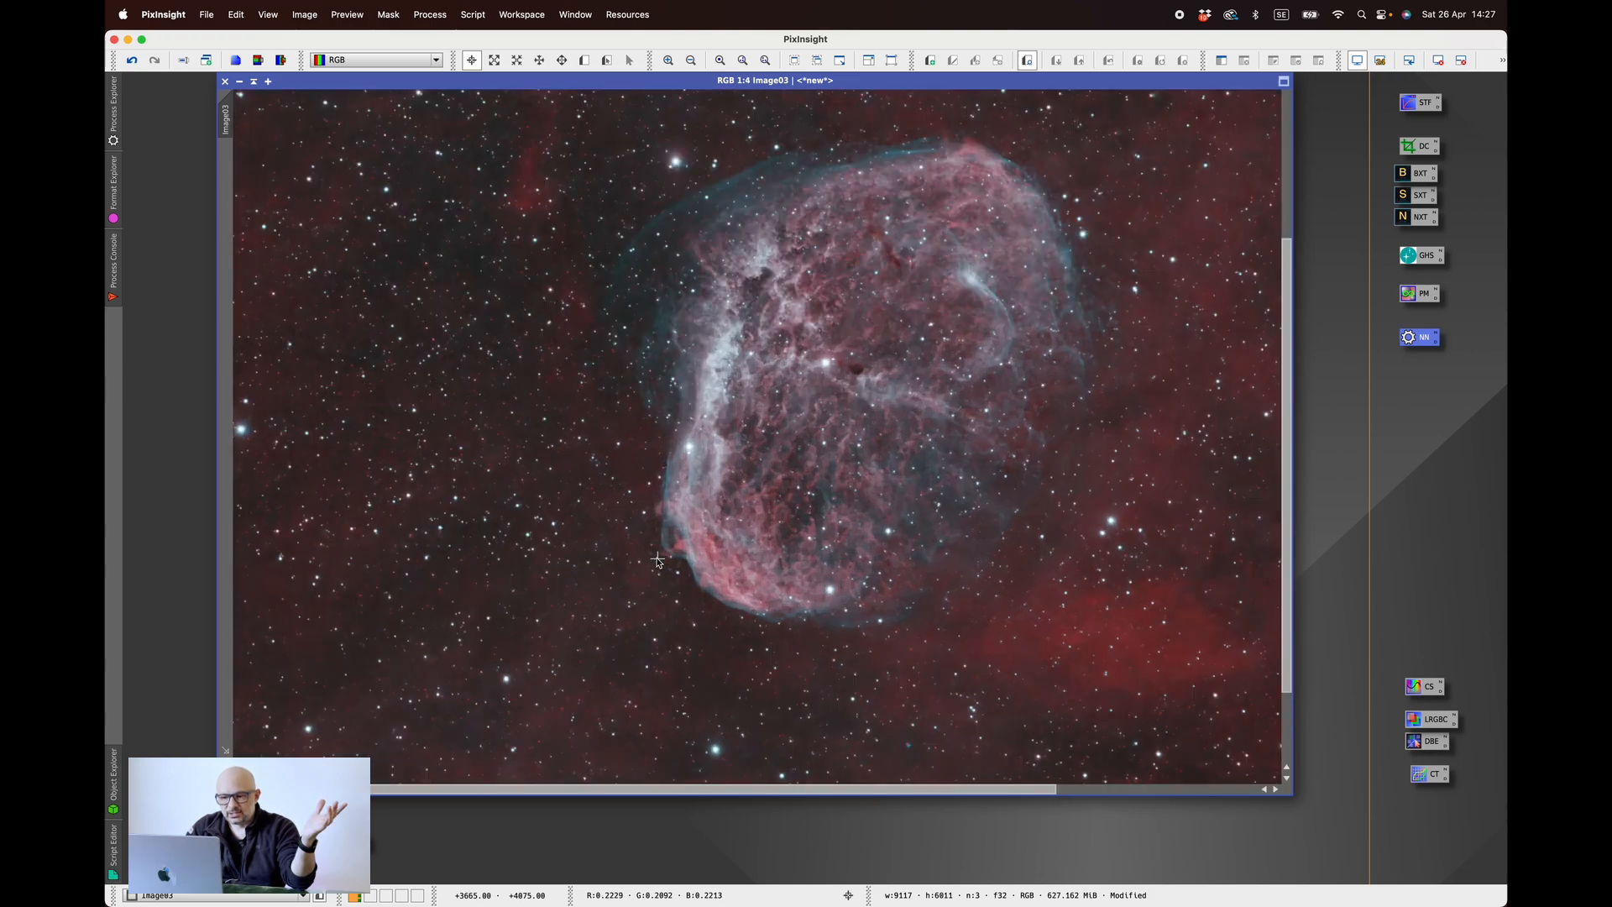
scroll(660, 535, up, 2)
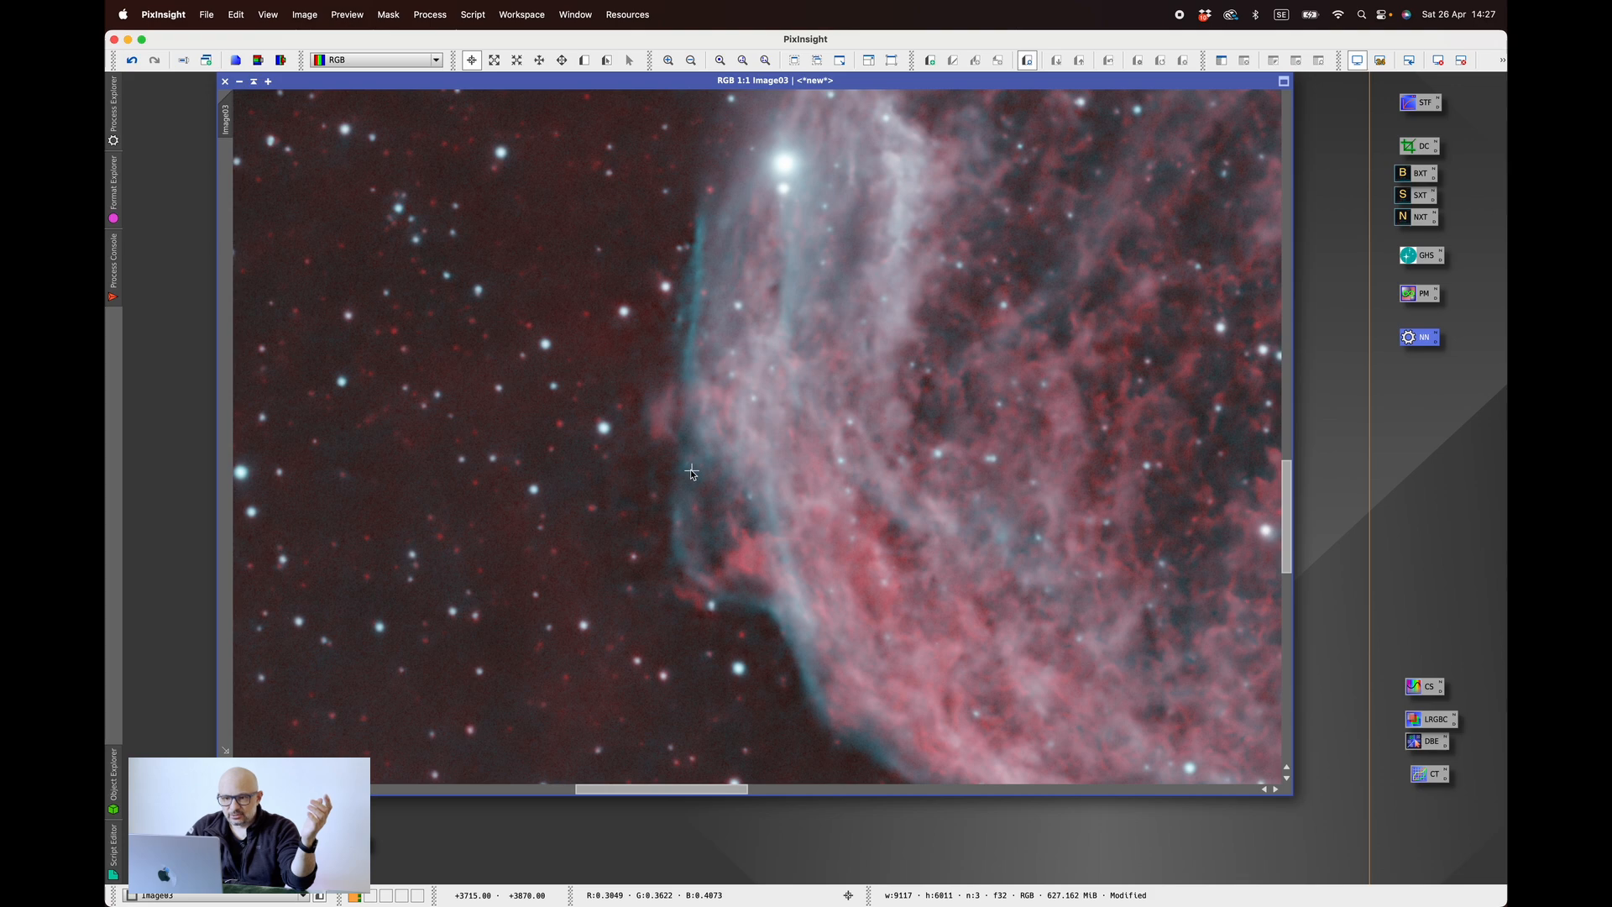
scroll(691, 470, down, 1)
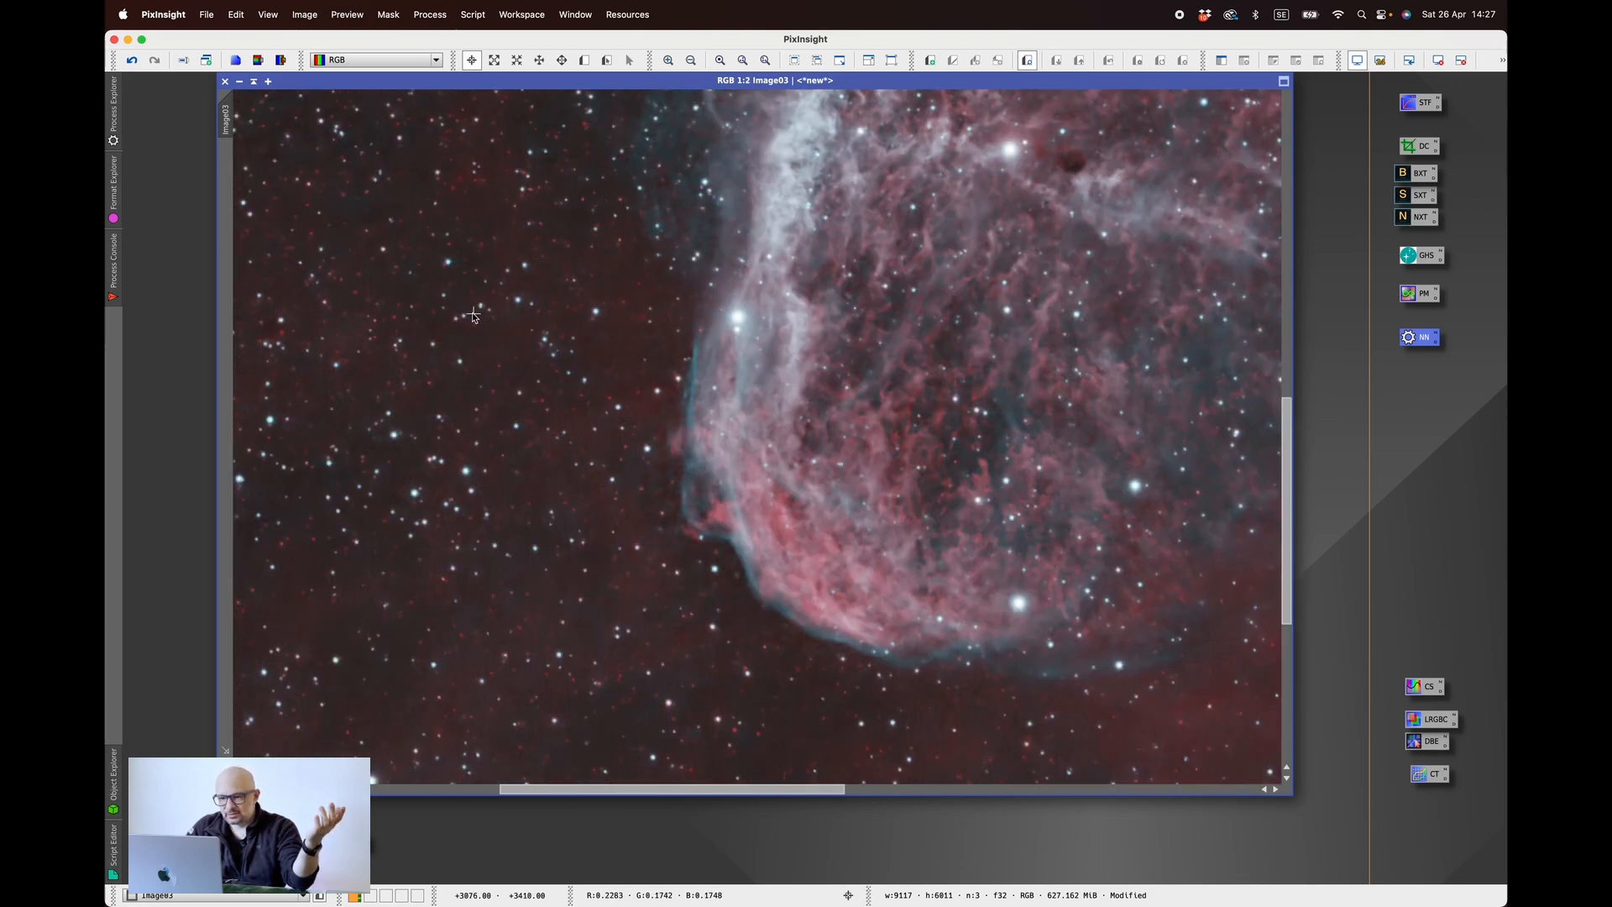
scroll(473, 315, up, 1)
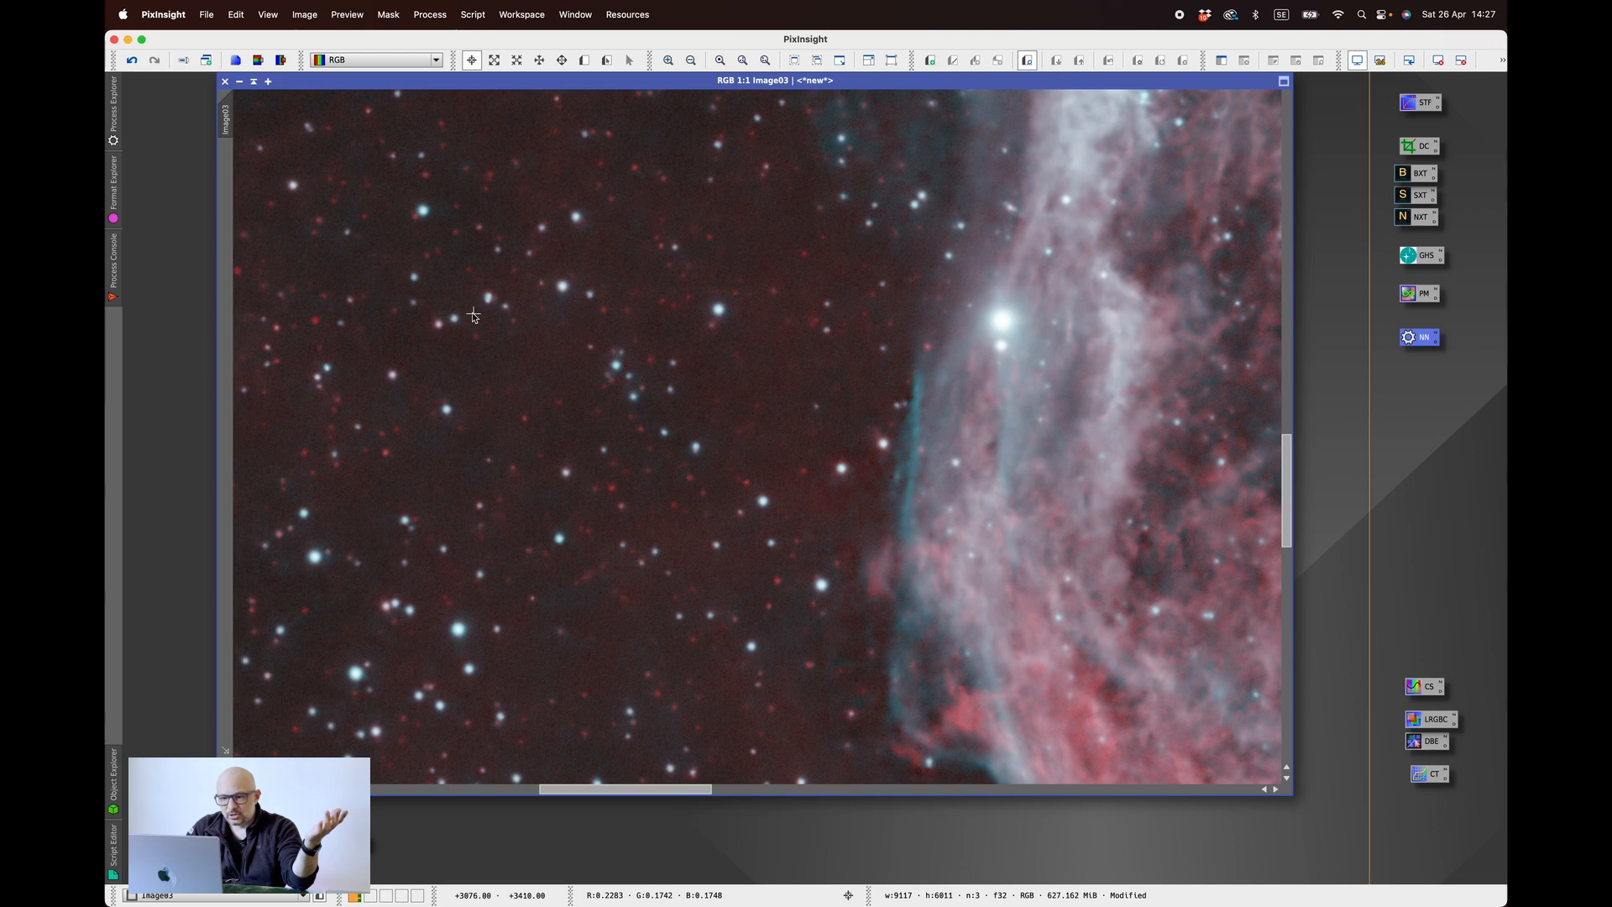
scroll(473, 316, down, 2)
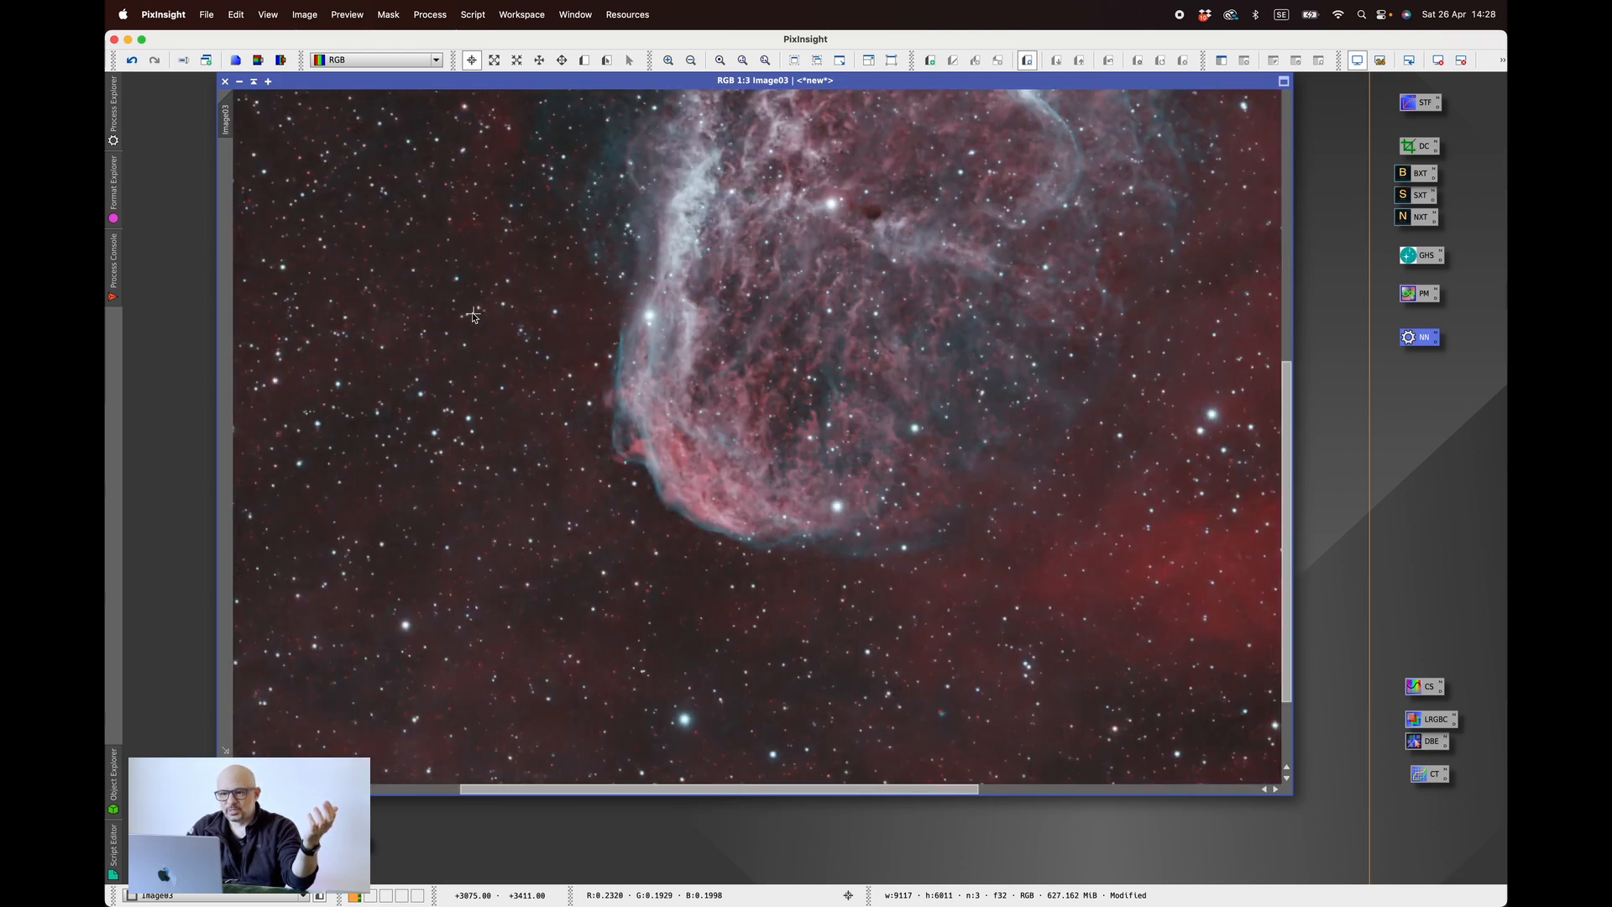
scroll(473, 315, down, 2)
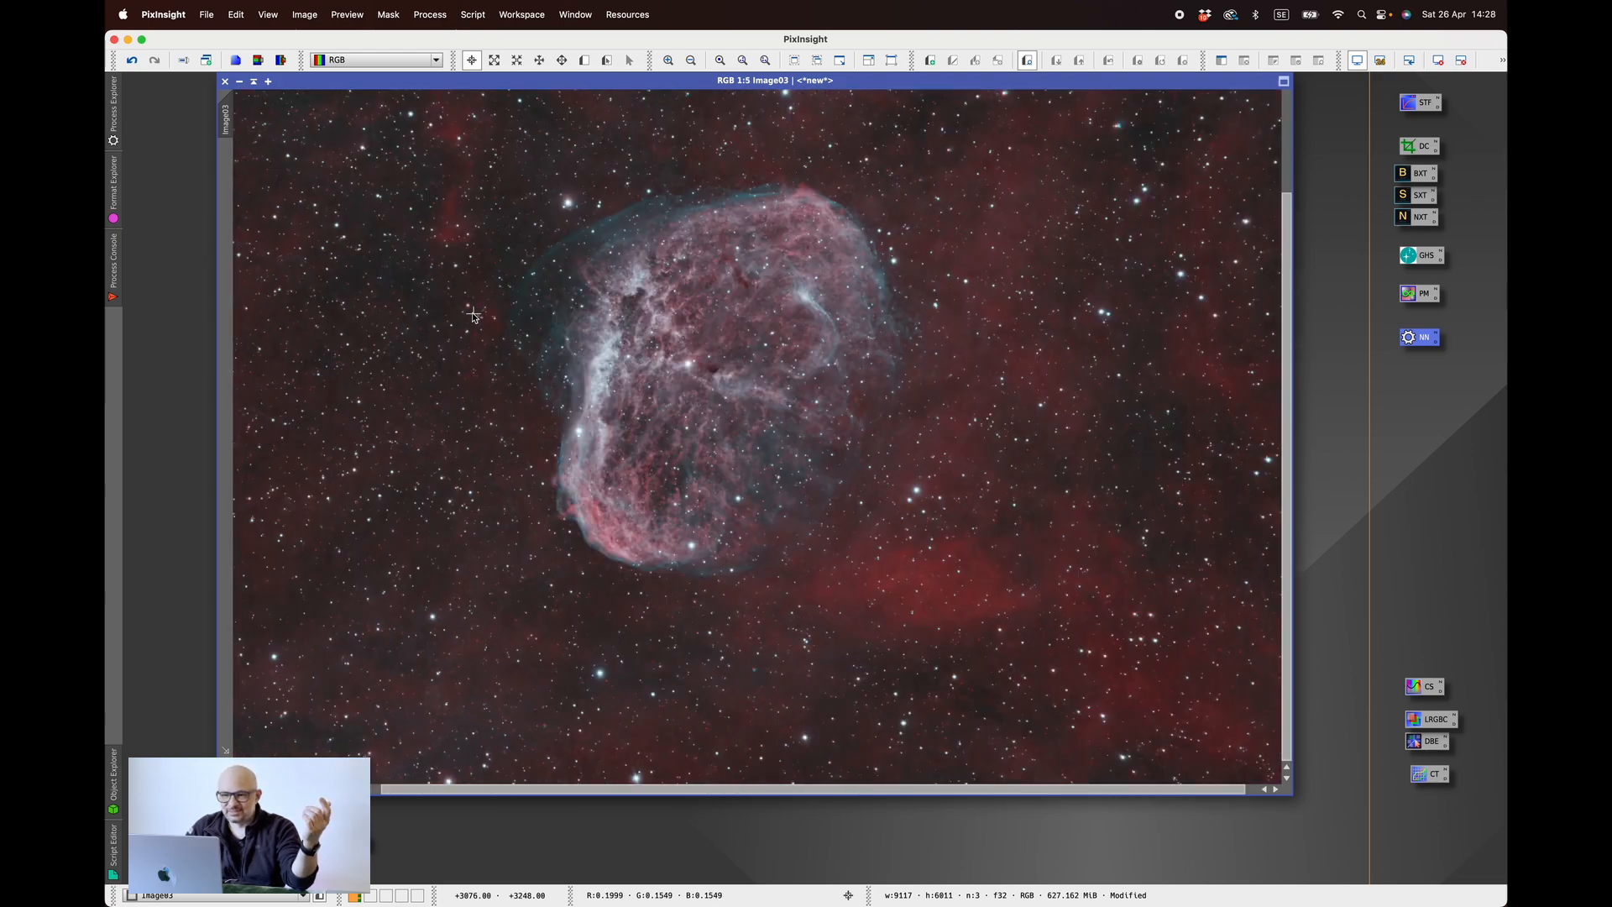
scroll(373, 467, up, 4)
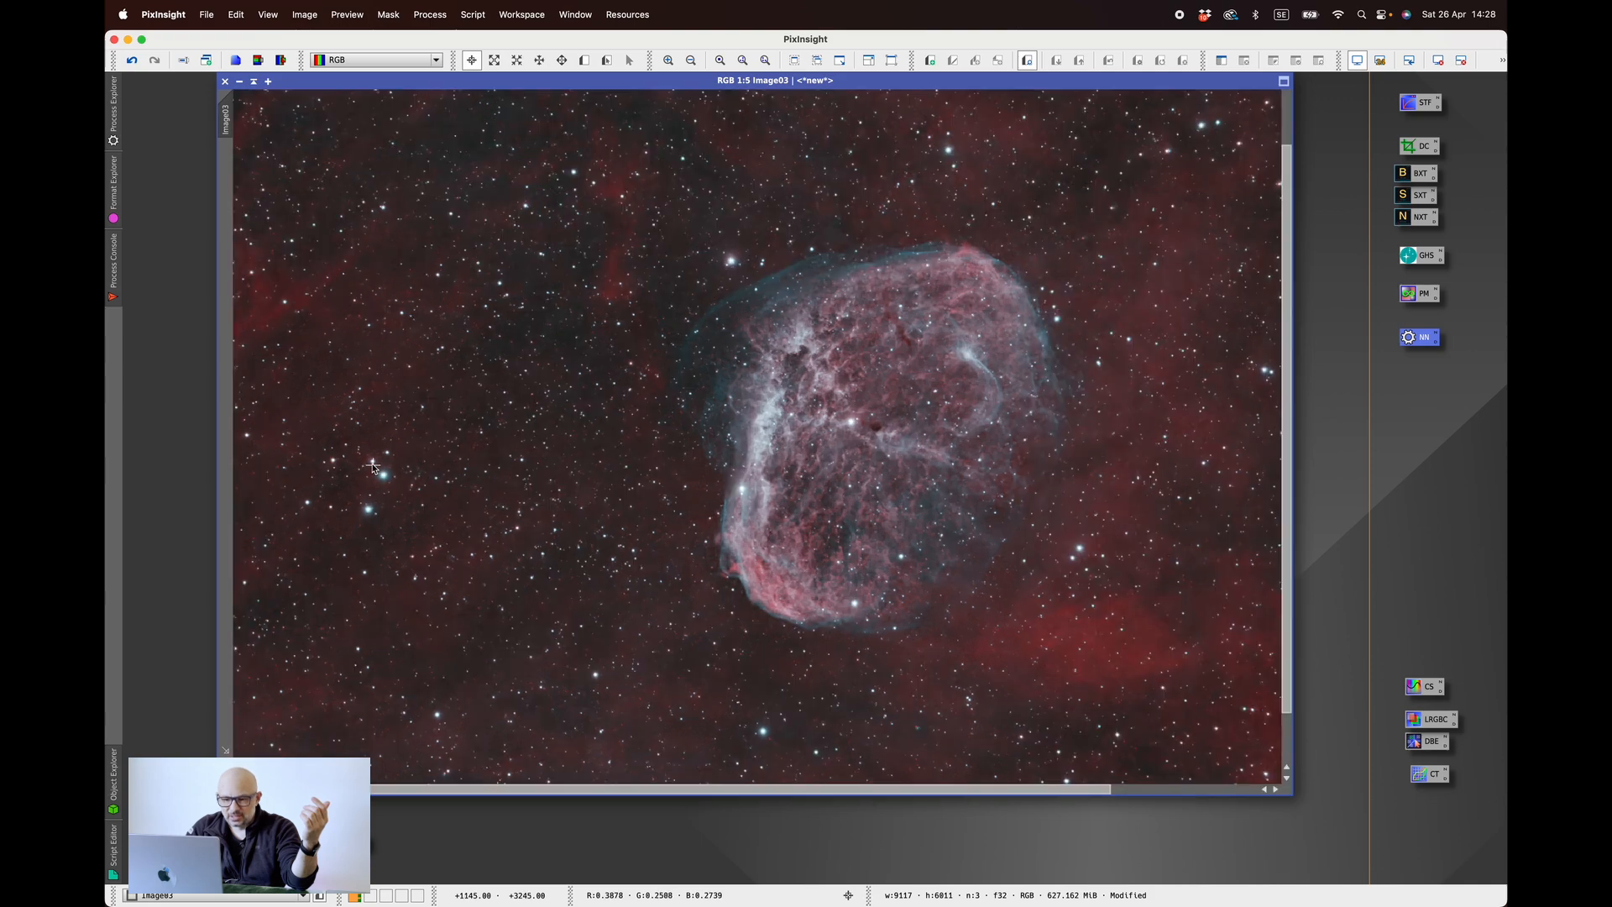
scroll(365, 527, down, 5)
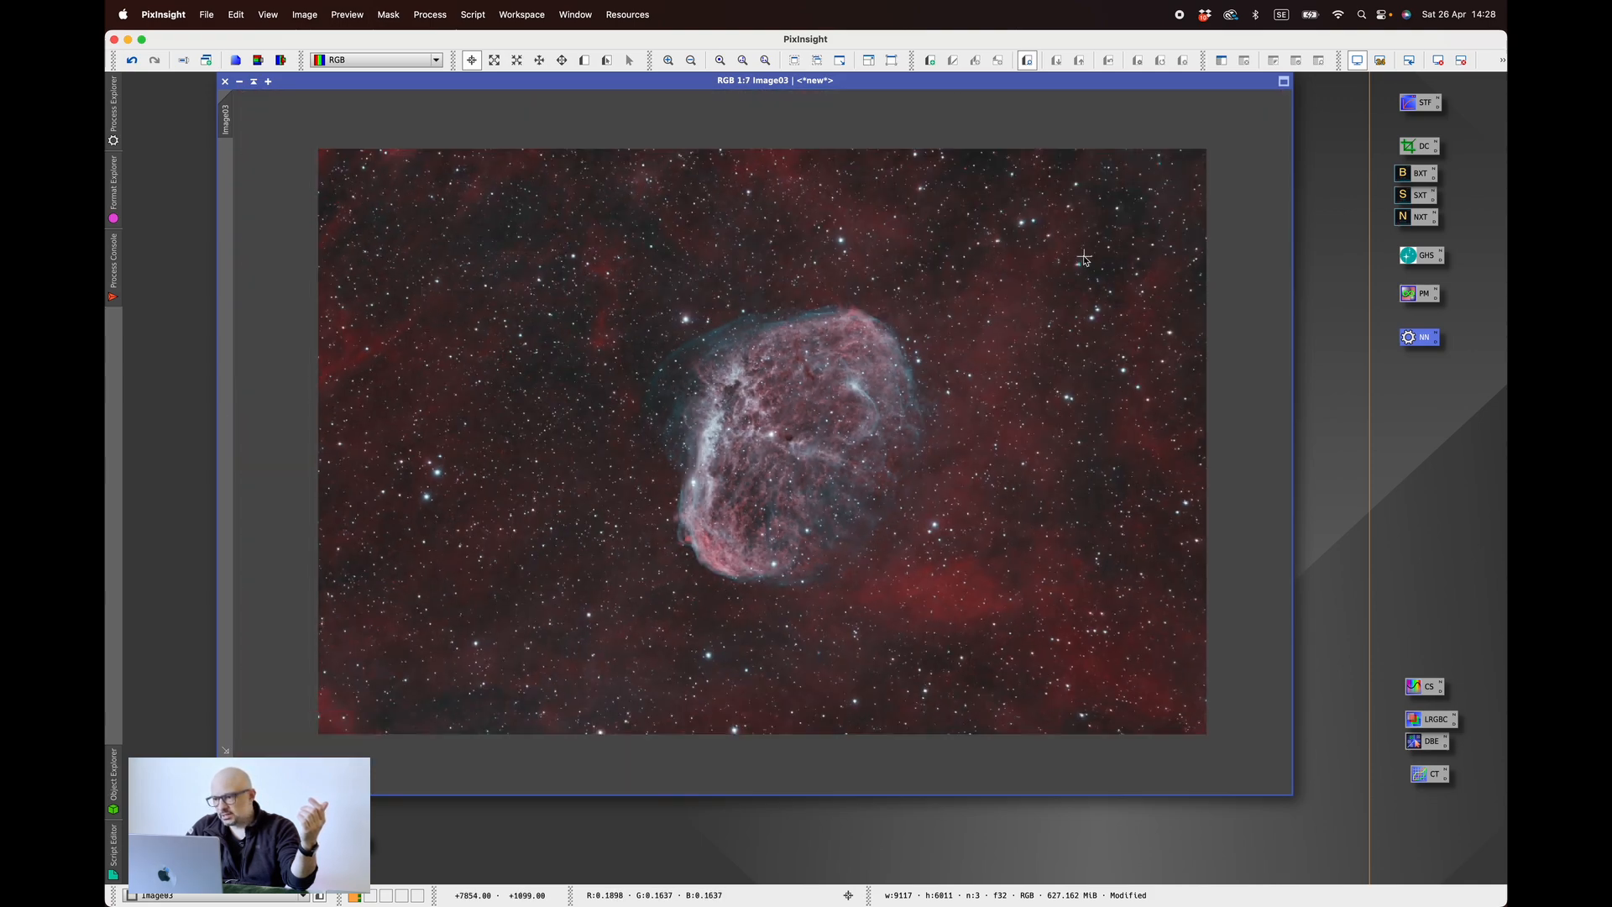
- Inspect the red-and-cyan star in the upper-right star field at up to 2:1 magnification
scroll(1091, 262, up, 3)
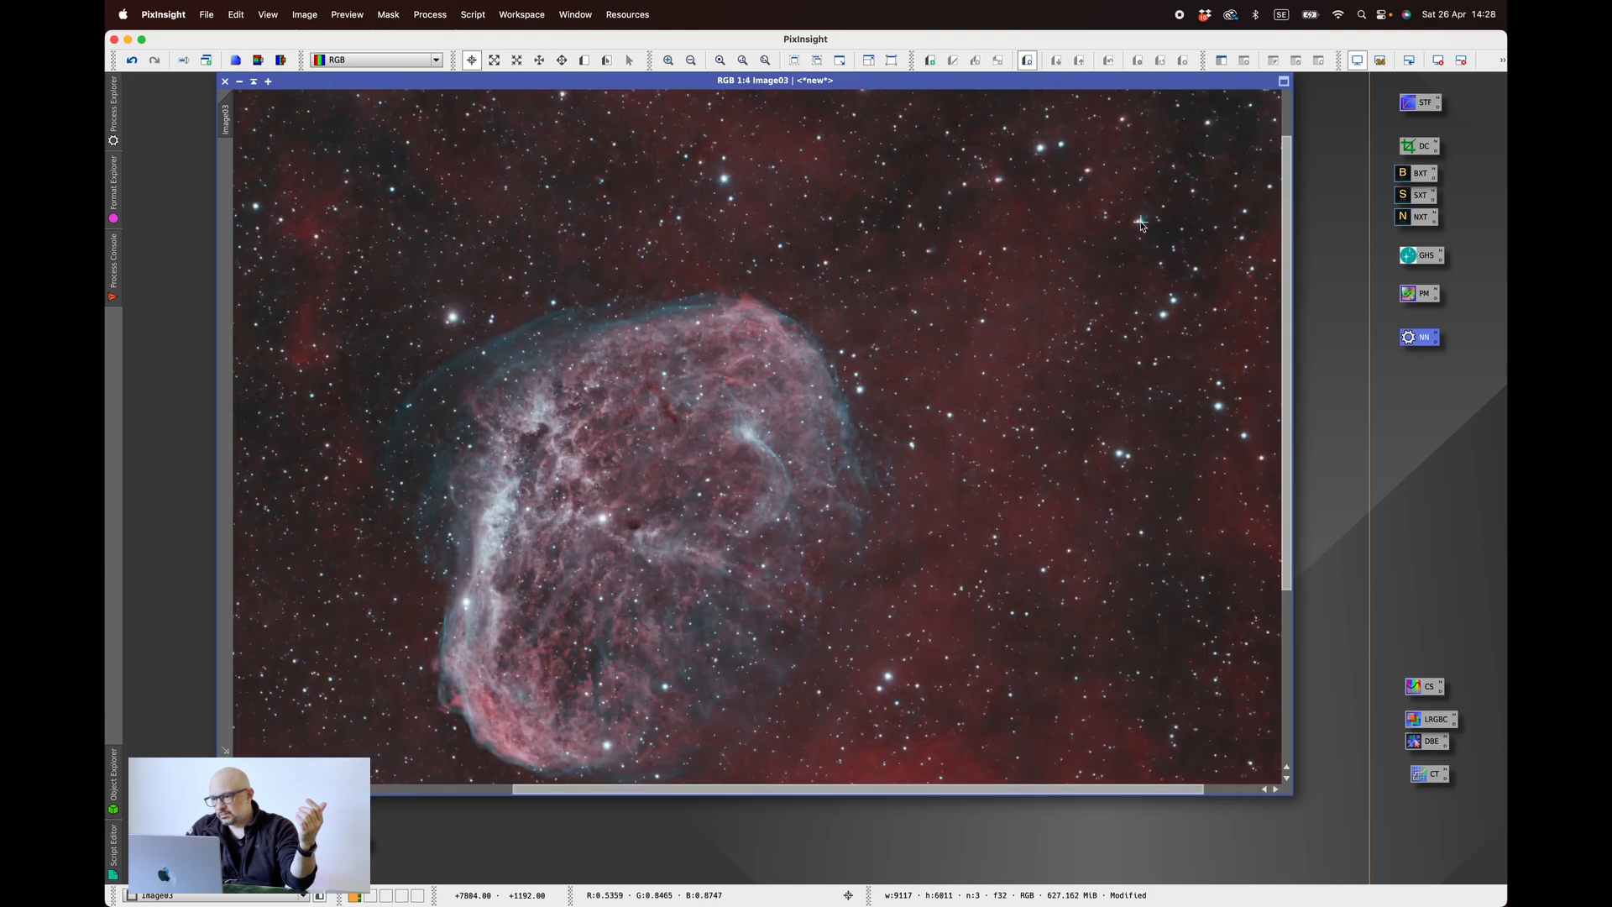
scroll(1142, 222, up, 3)
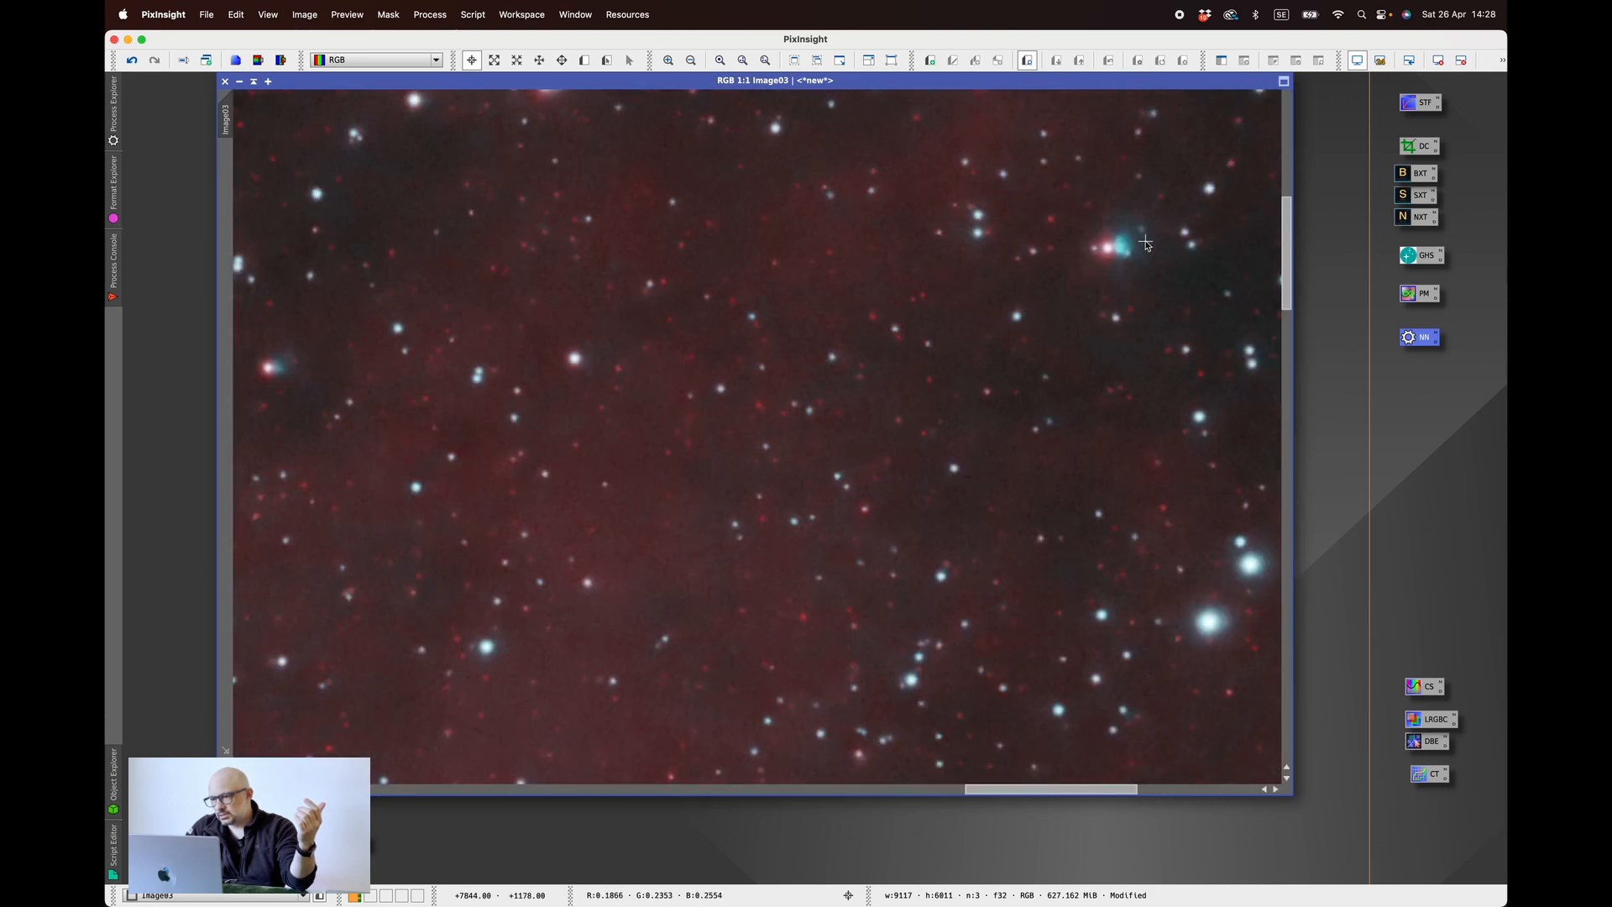
scroll(1146, 244, up, 1)
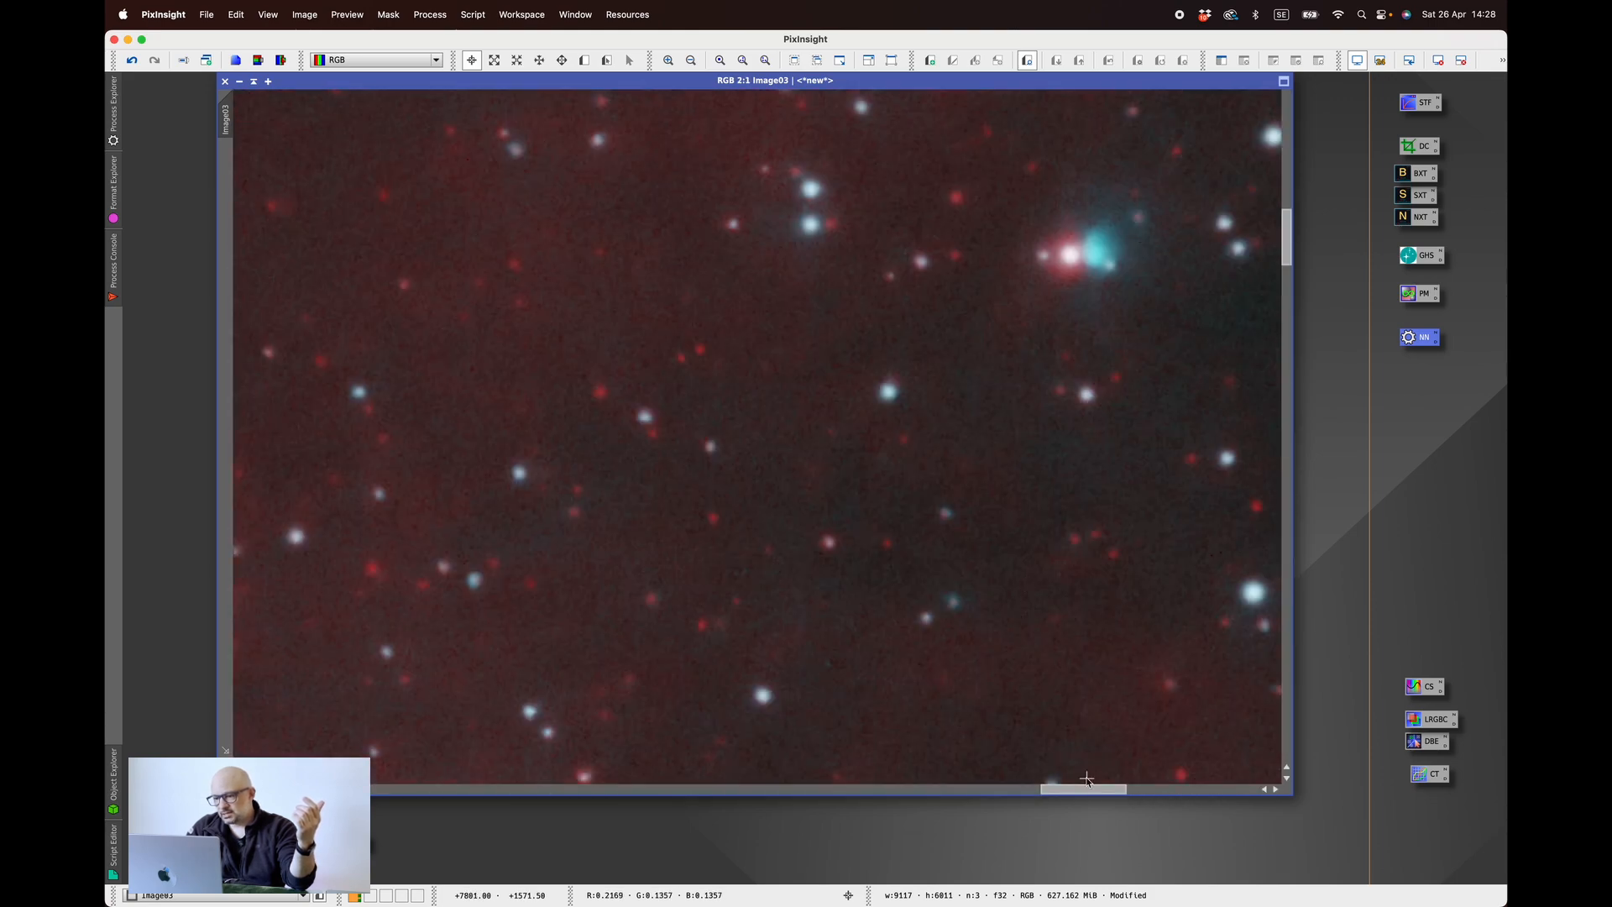
drag(1083, 793, 1106, 792)
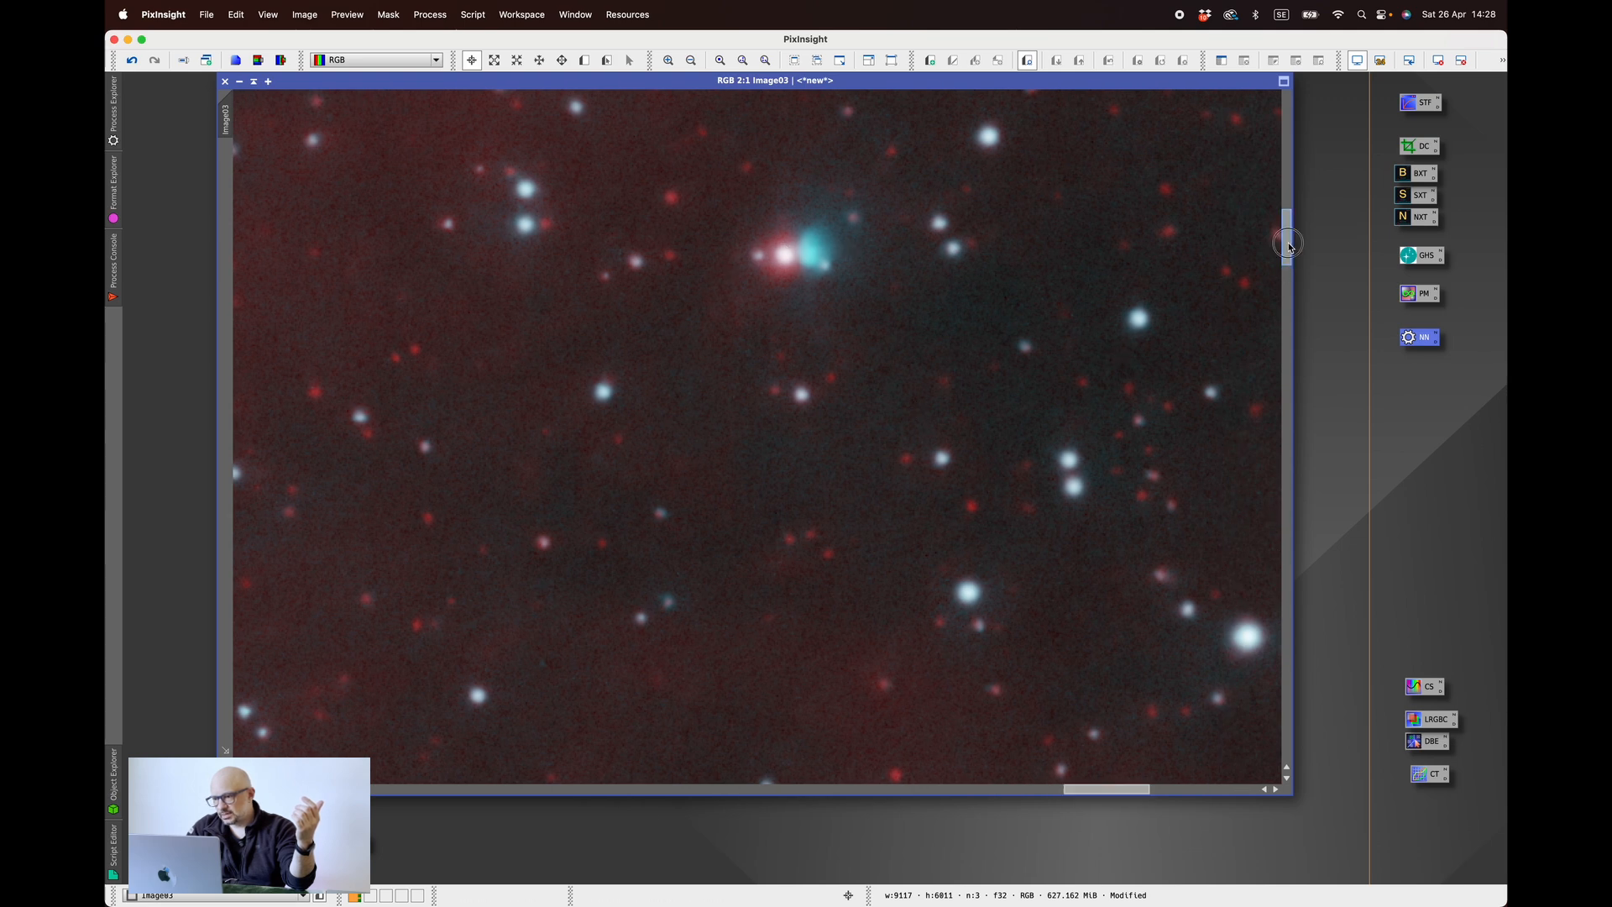
drag(1284, 246, 1286, 226)
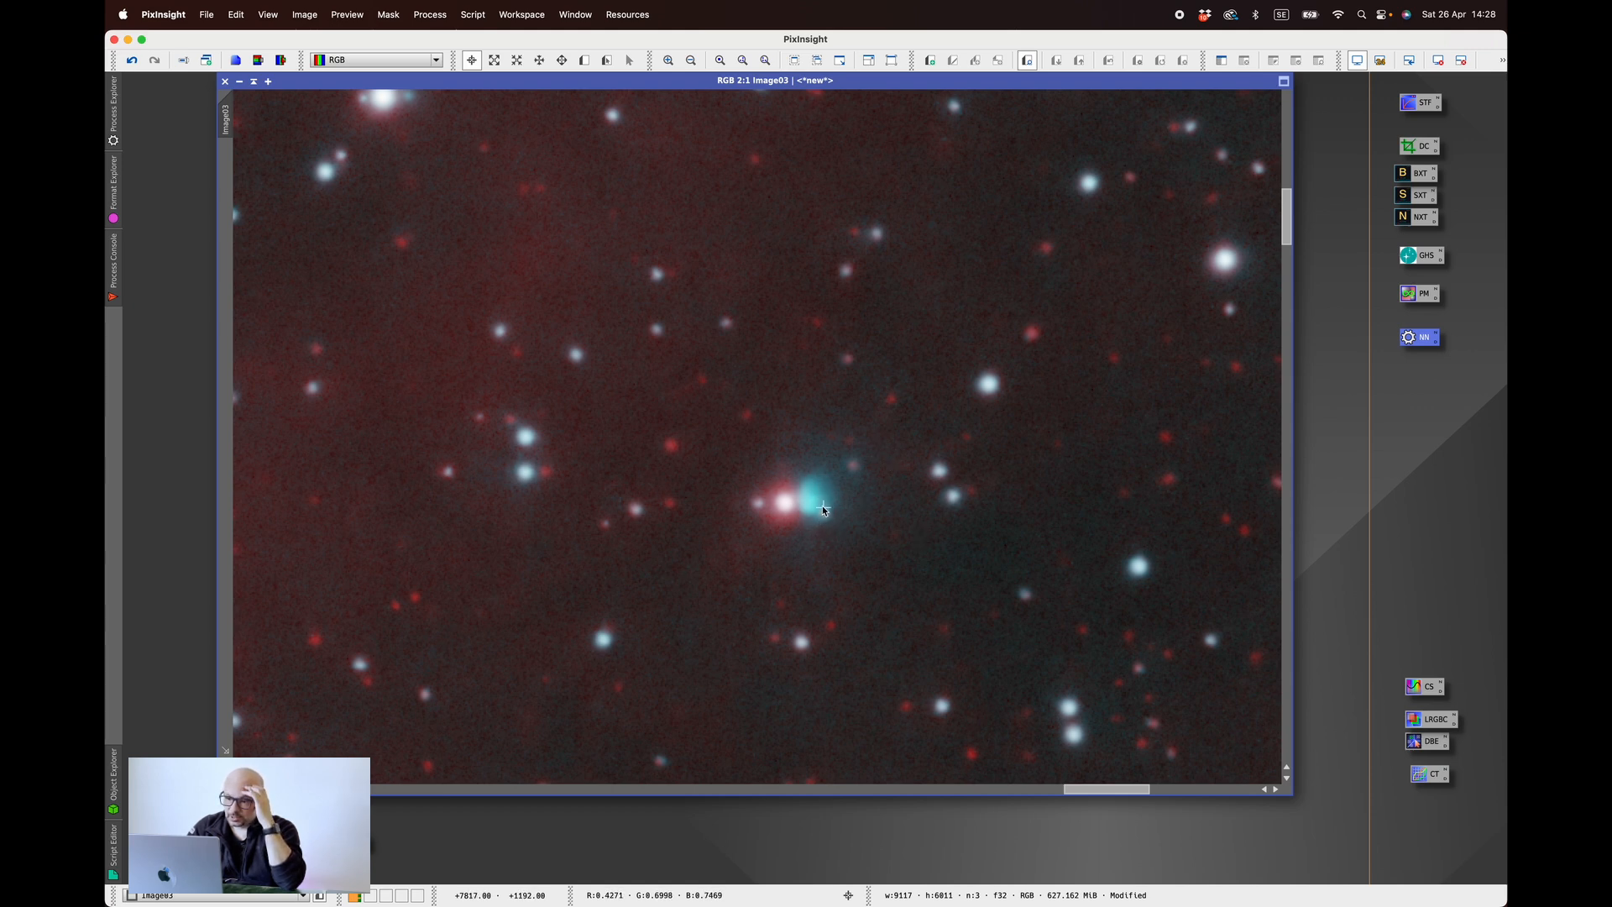
scroll(822, 509, down, 1)
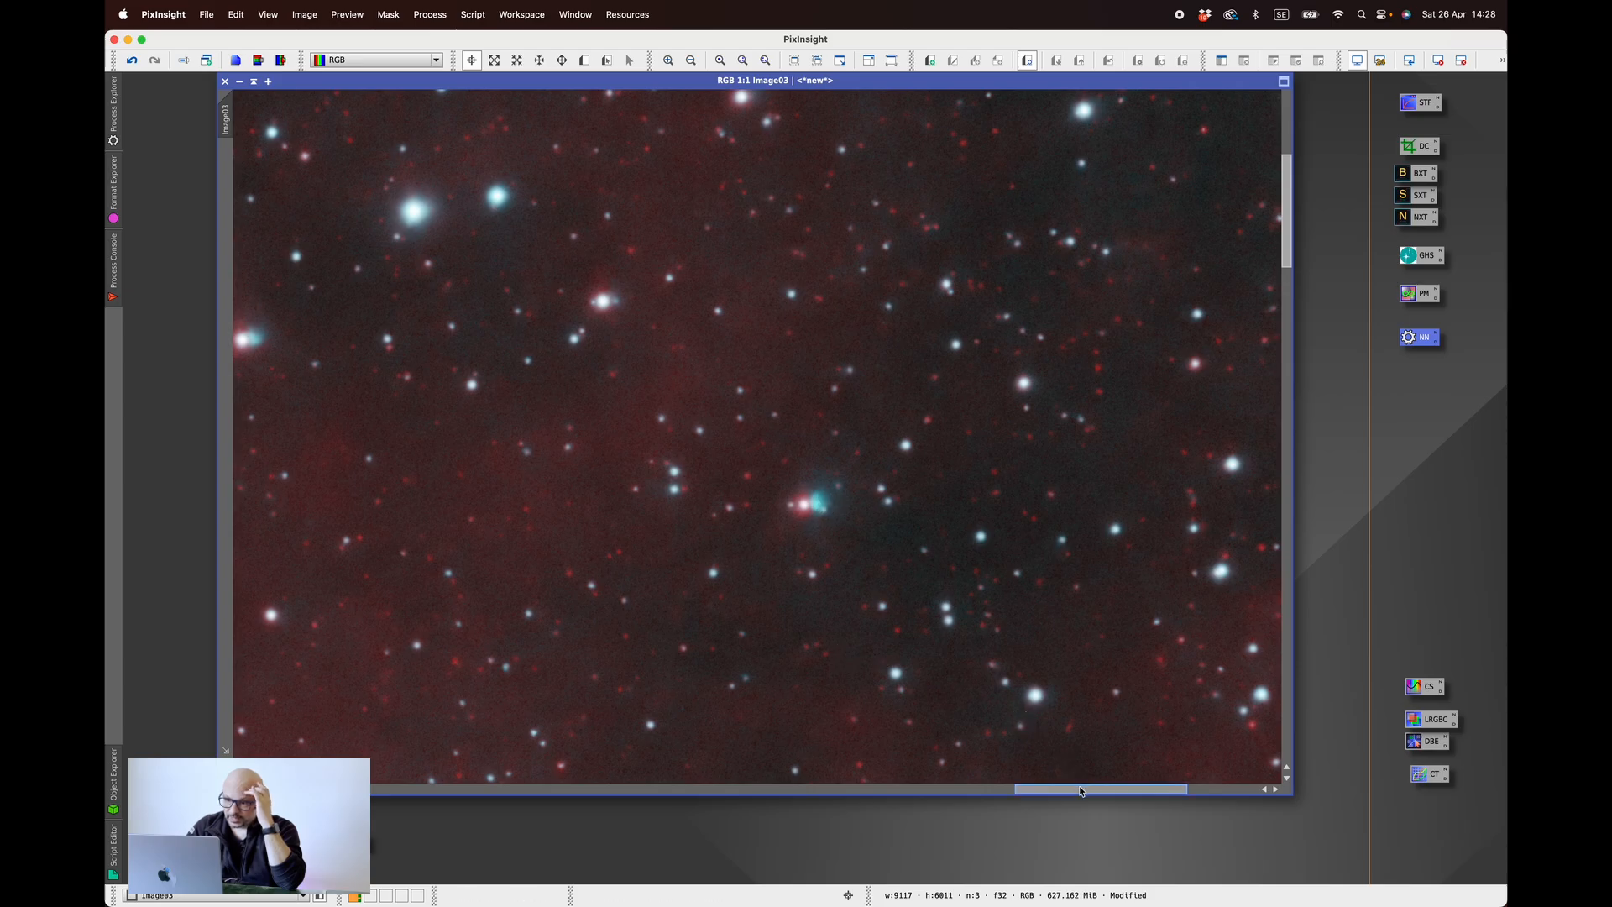
- Compare the colour fringes on the bright stars across the upper-right star field at 1:1 magnification
drag(1082, 789, 1024, 789)
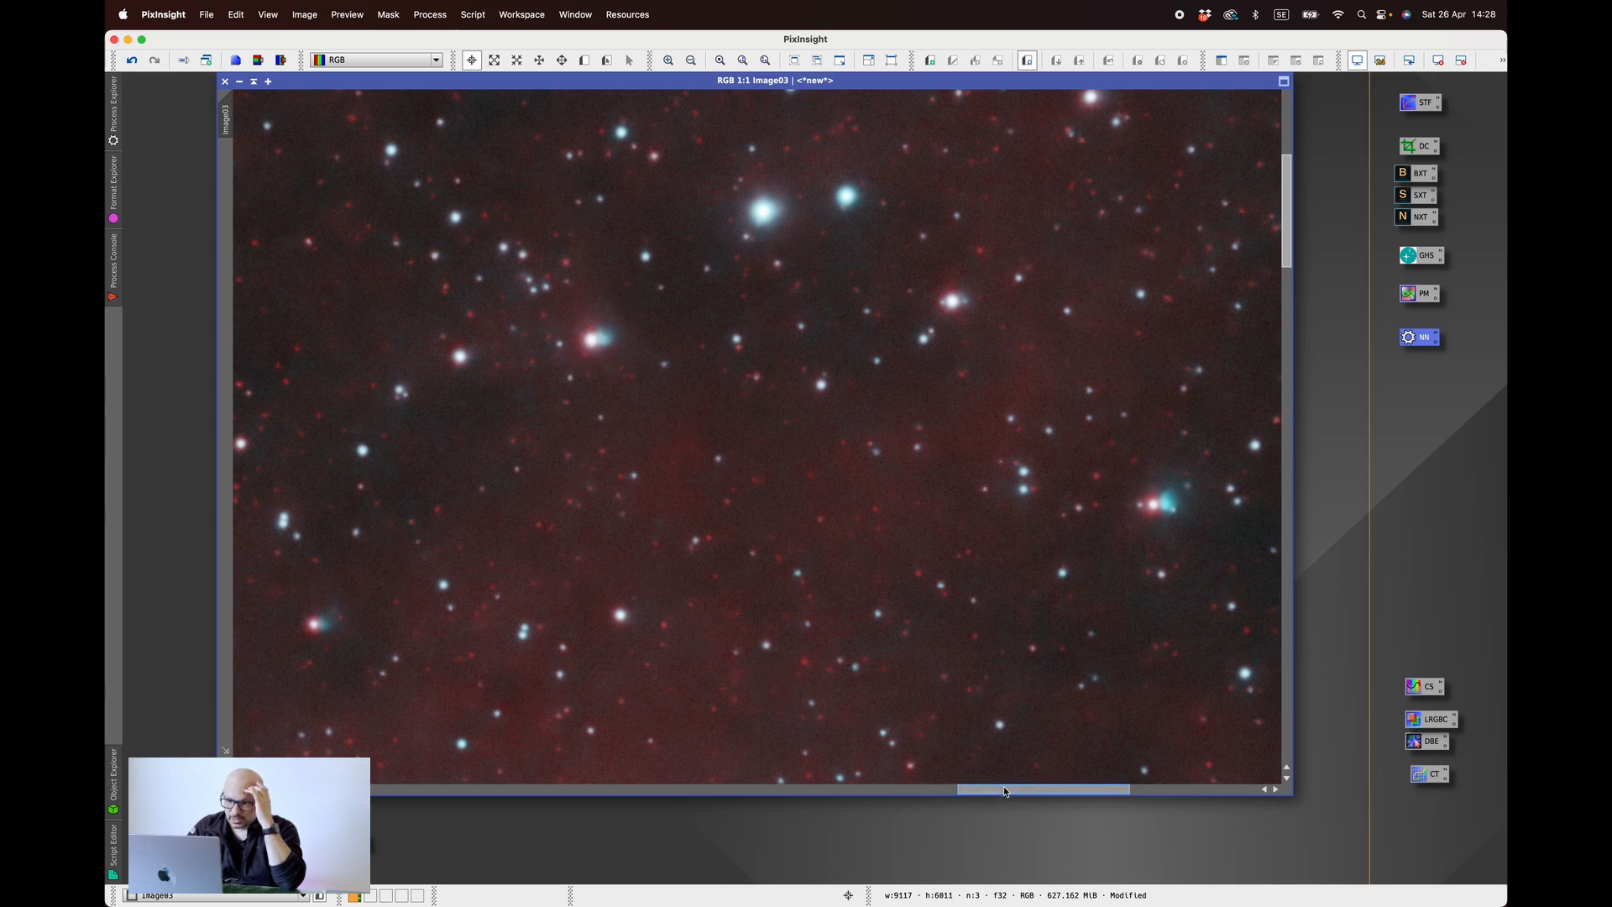
scroll(921, 735, left, 10)
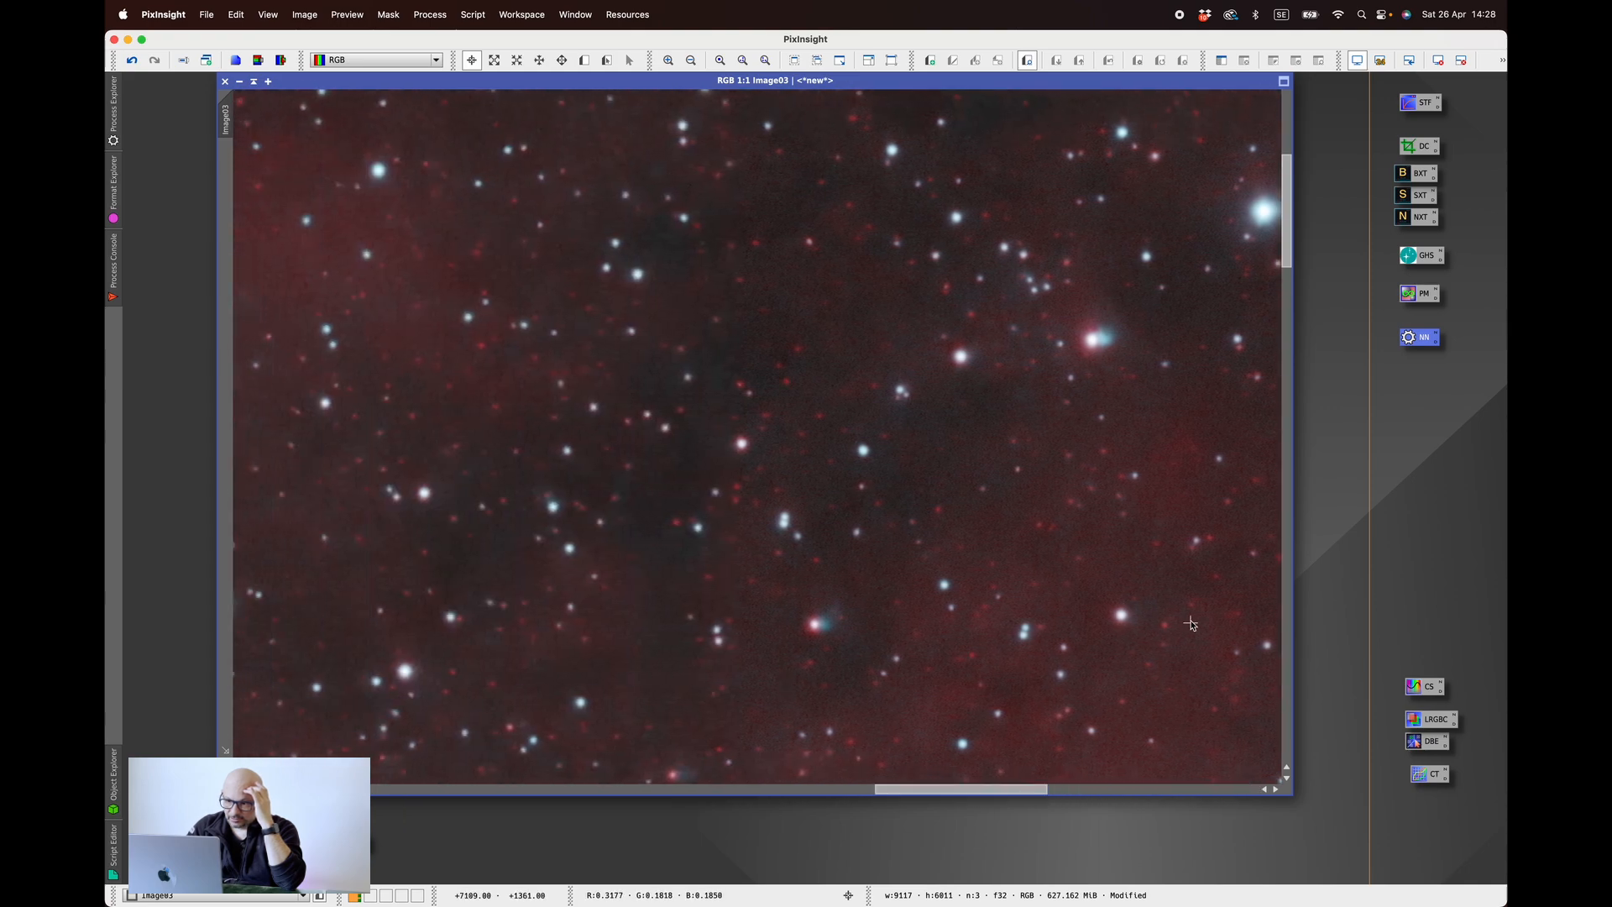
scroll(881, 328, down, 5)
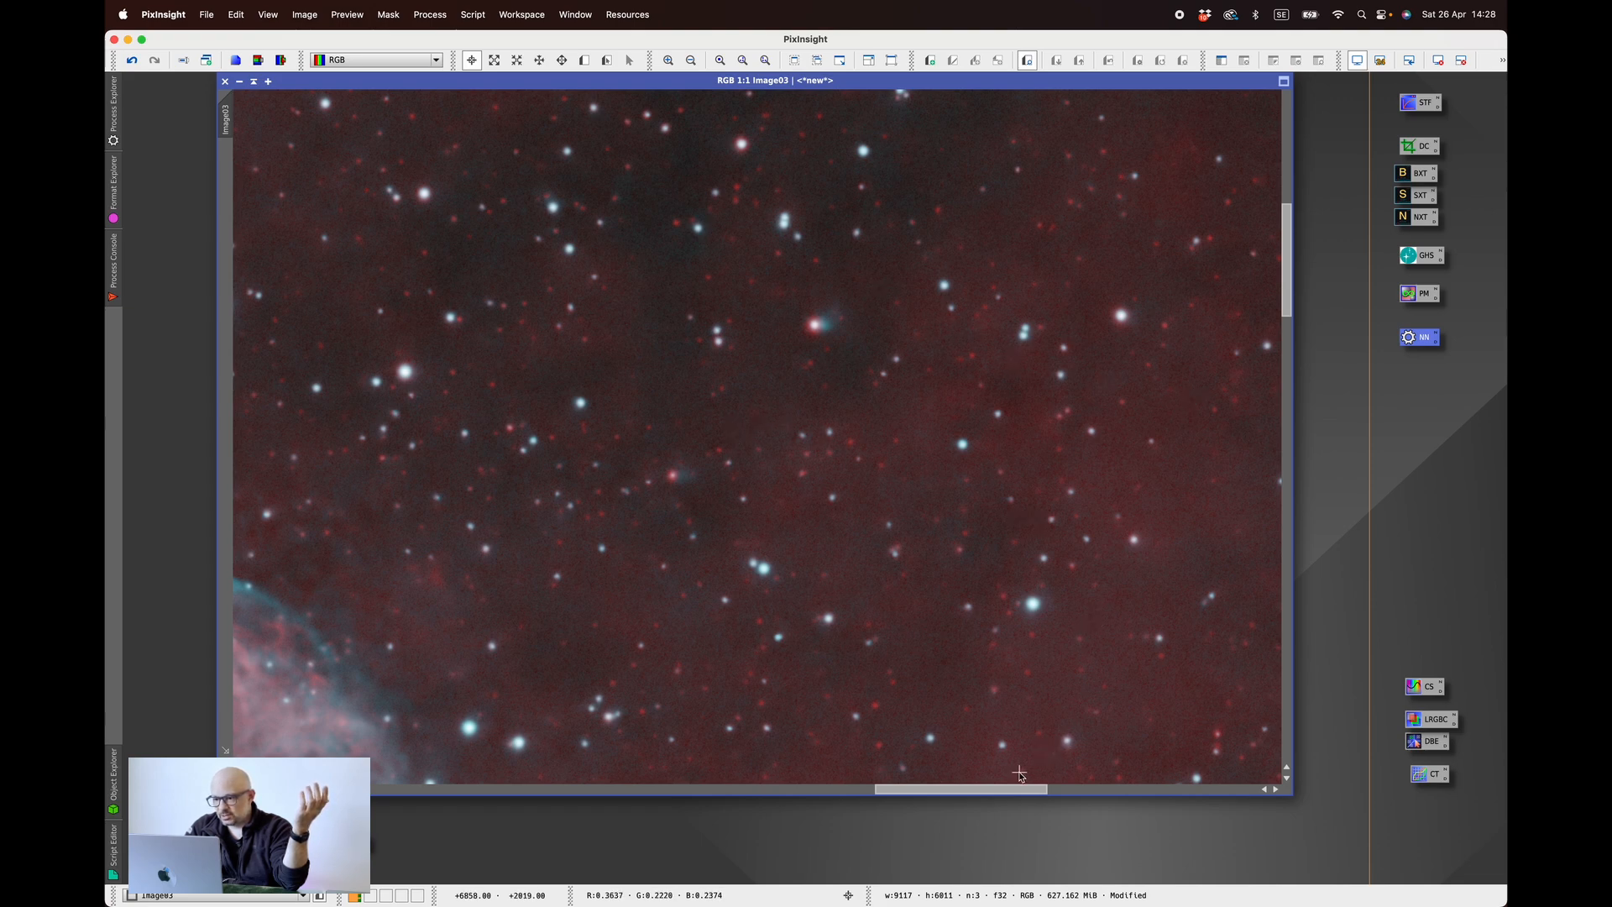
drag(1004, 790, 1123, 764)
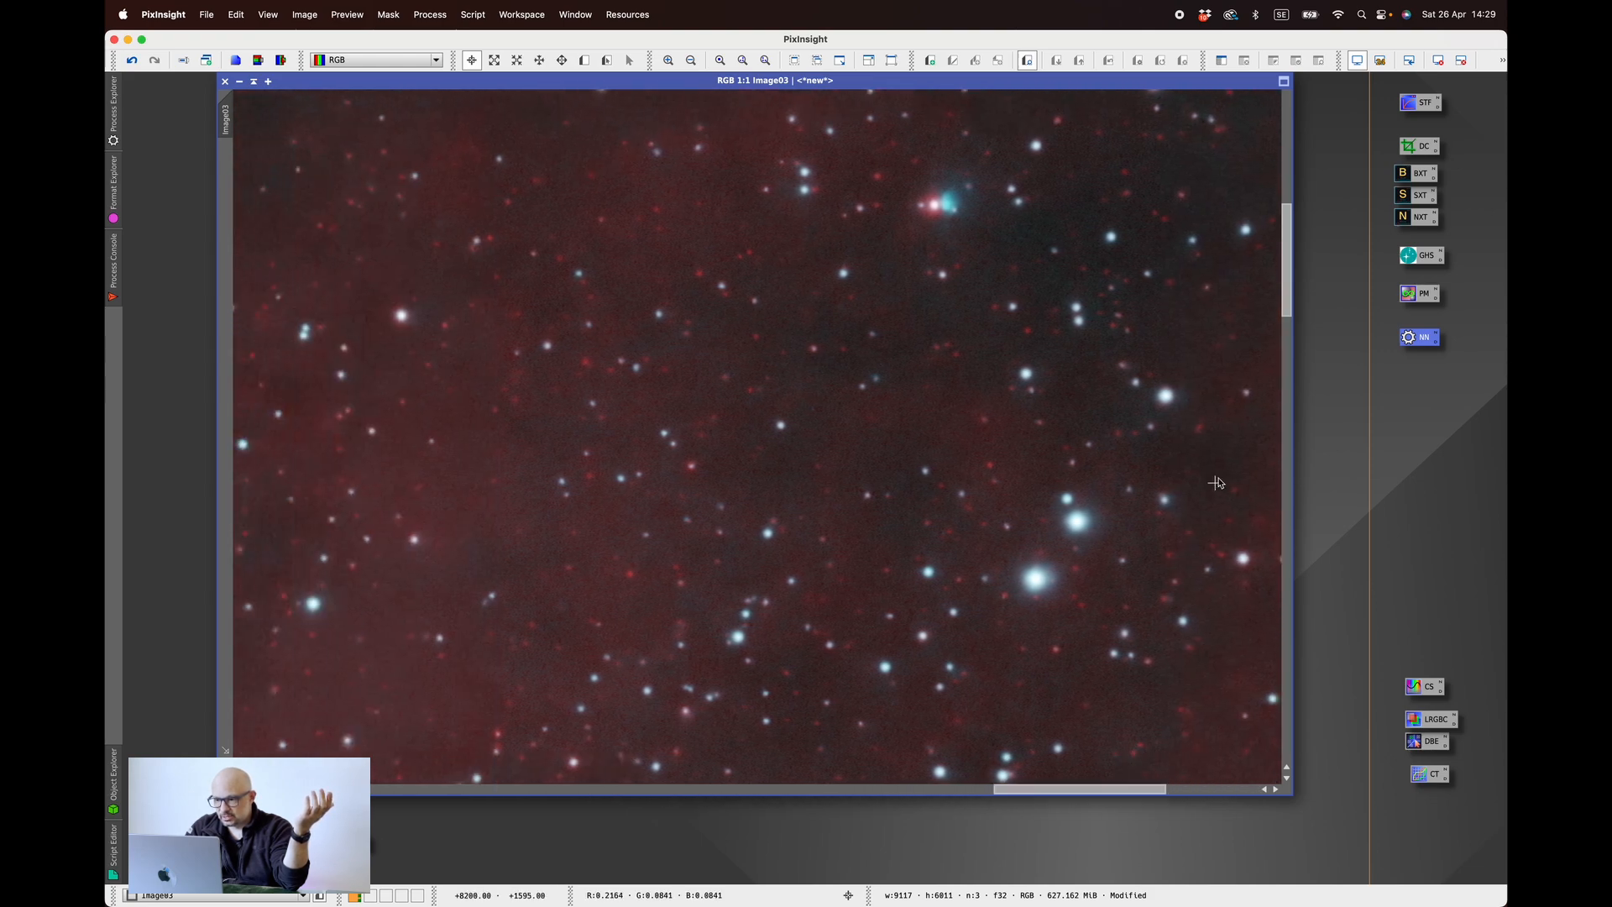
mouse_move(1287, 278)
mouse_down()
mouse_move(1290, 386)
mouse_move(1289, 251)
mouse_up()
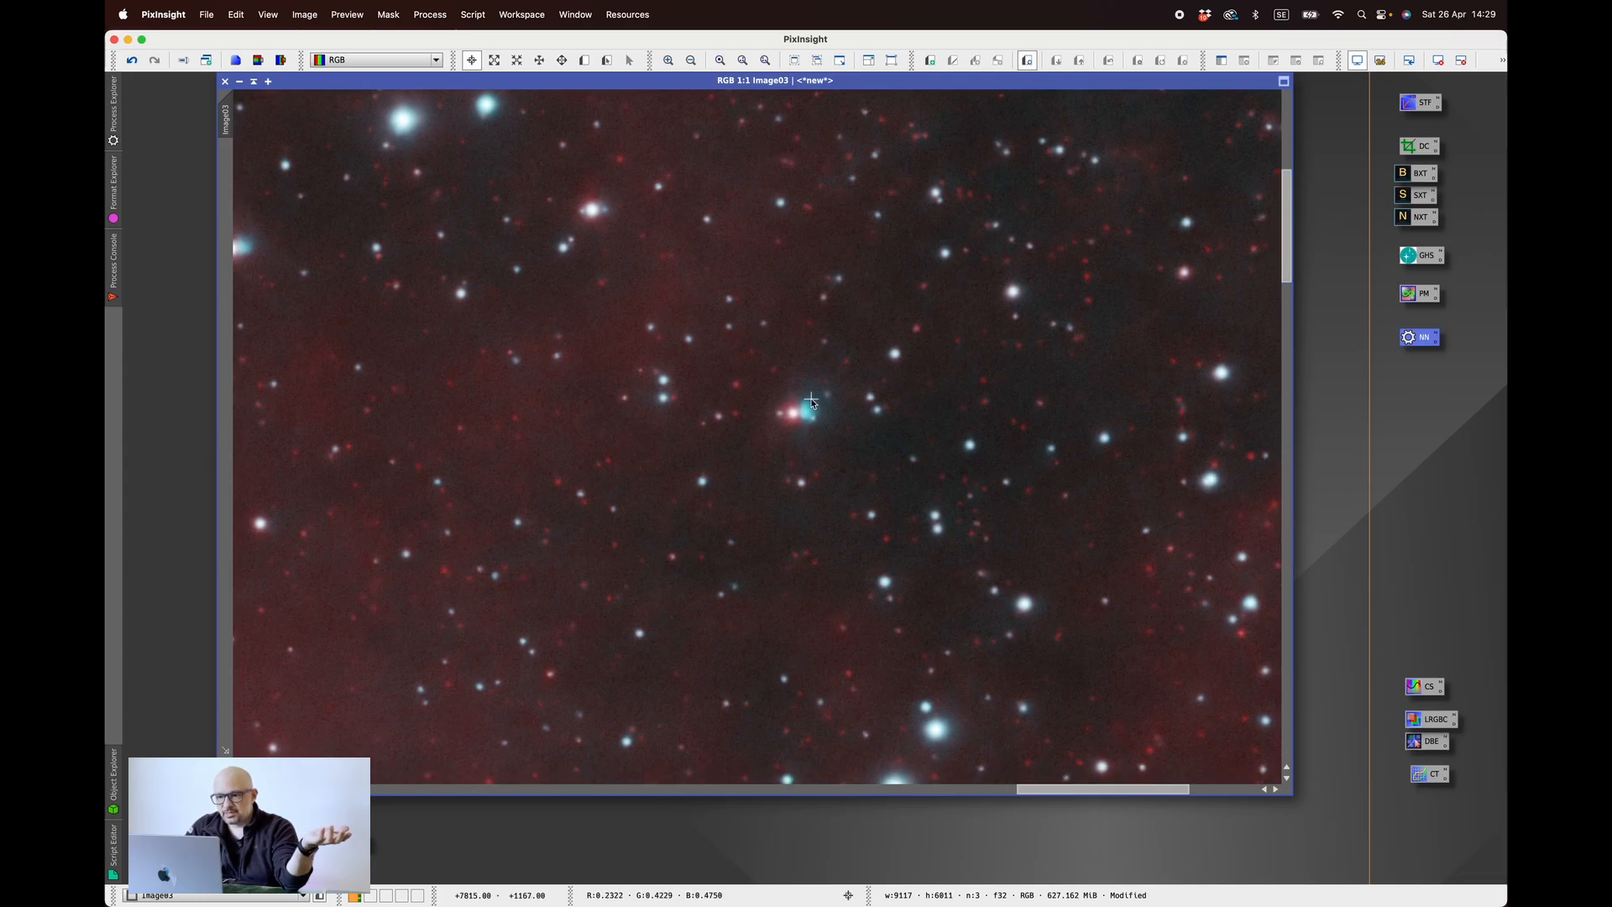
scroll(812, 405, down, 2)
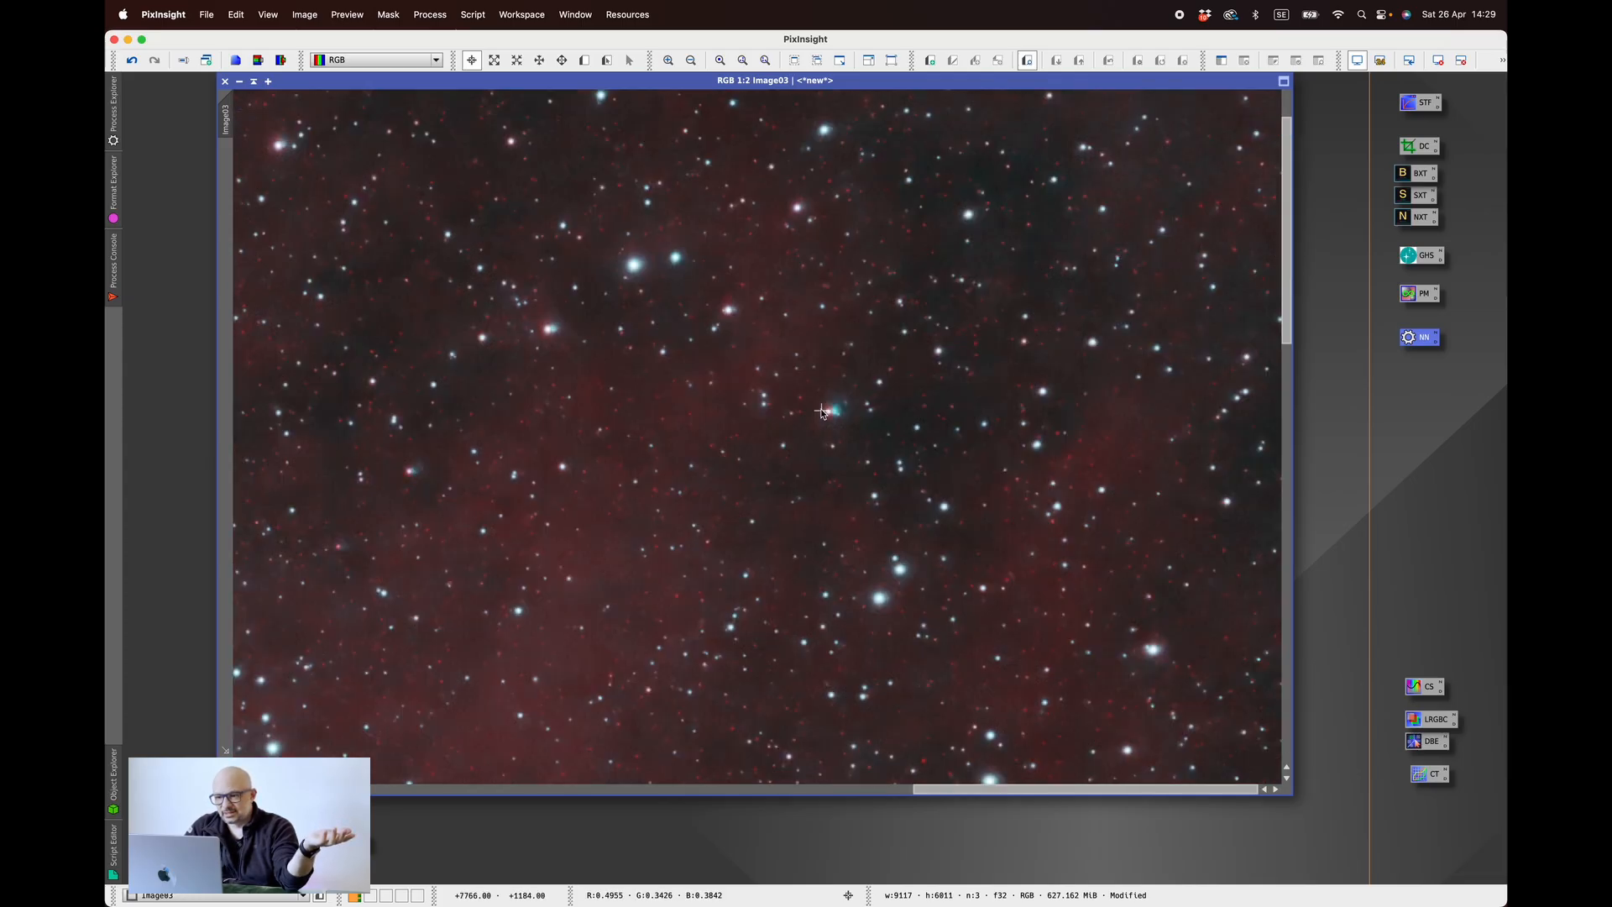
scroll(821, 411, up, 2)
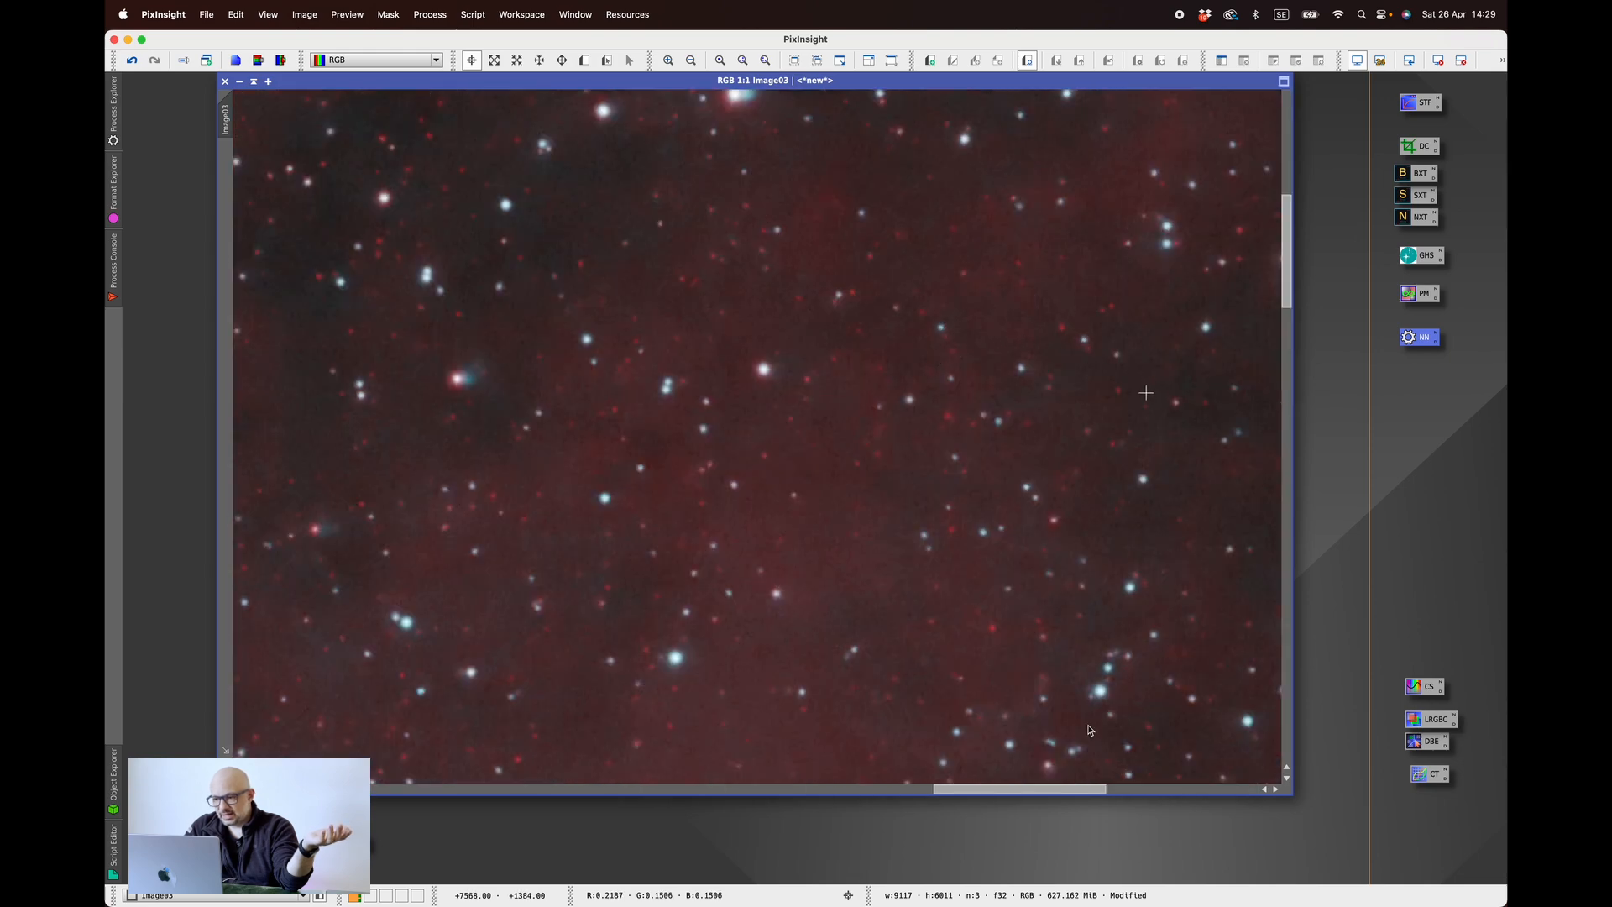
drag(1035, 795, 1133, 795)
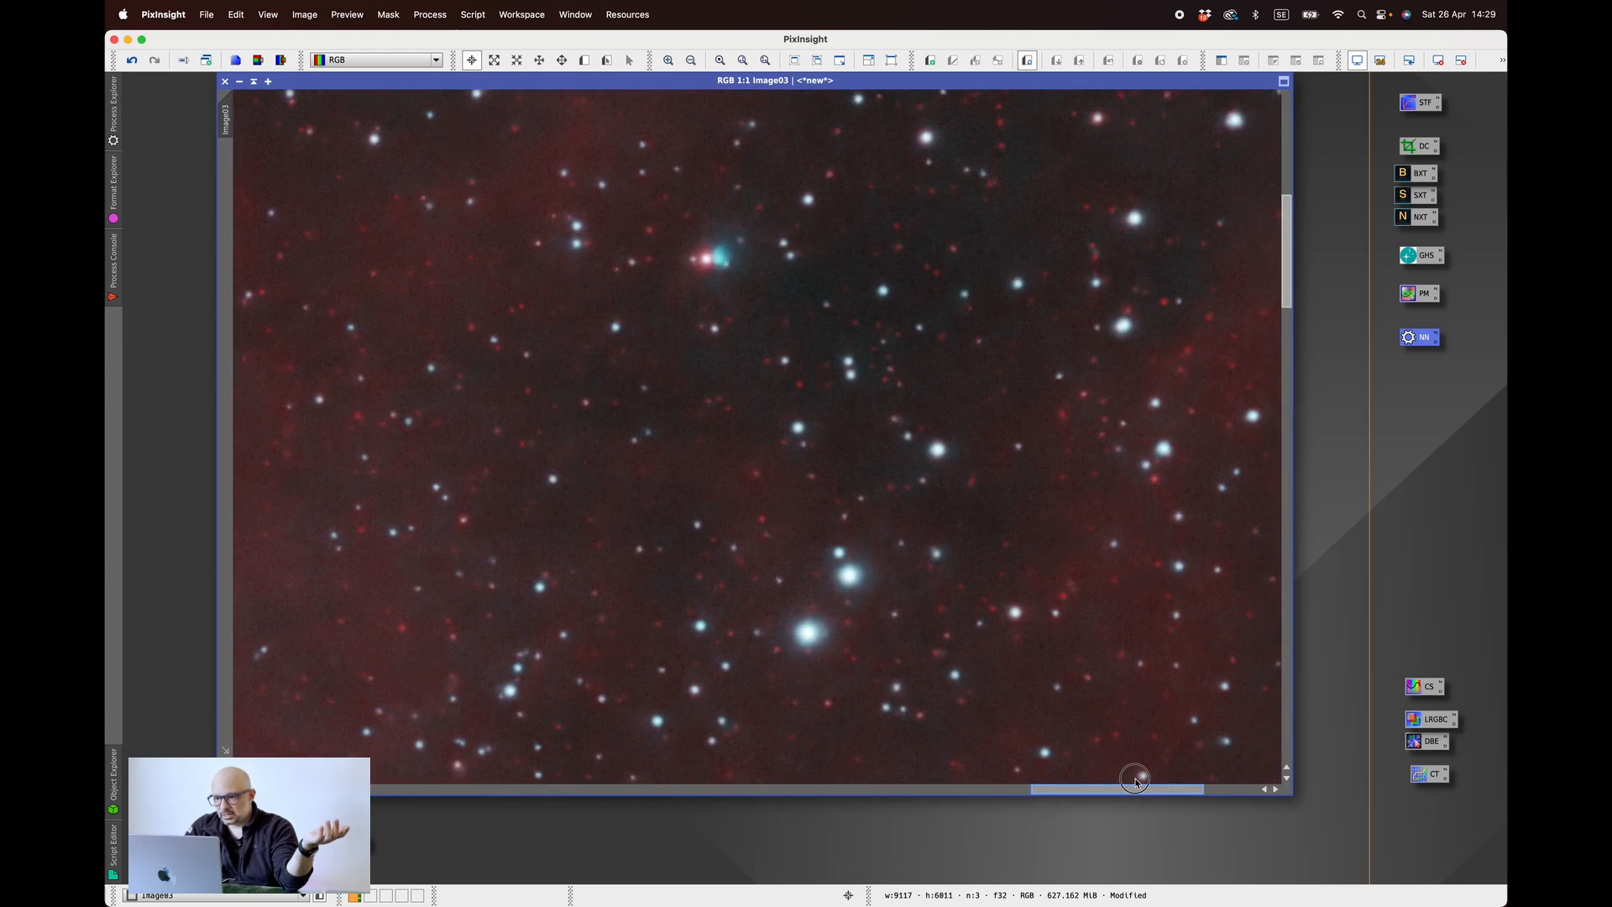
mouse_move(1286, 266)
mouse_down()
mouse_move(1285, 186)
mouse_move(1285, 267)
mouse_move(1277, 252)
mouse_up()
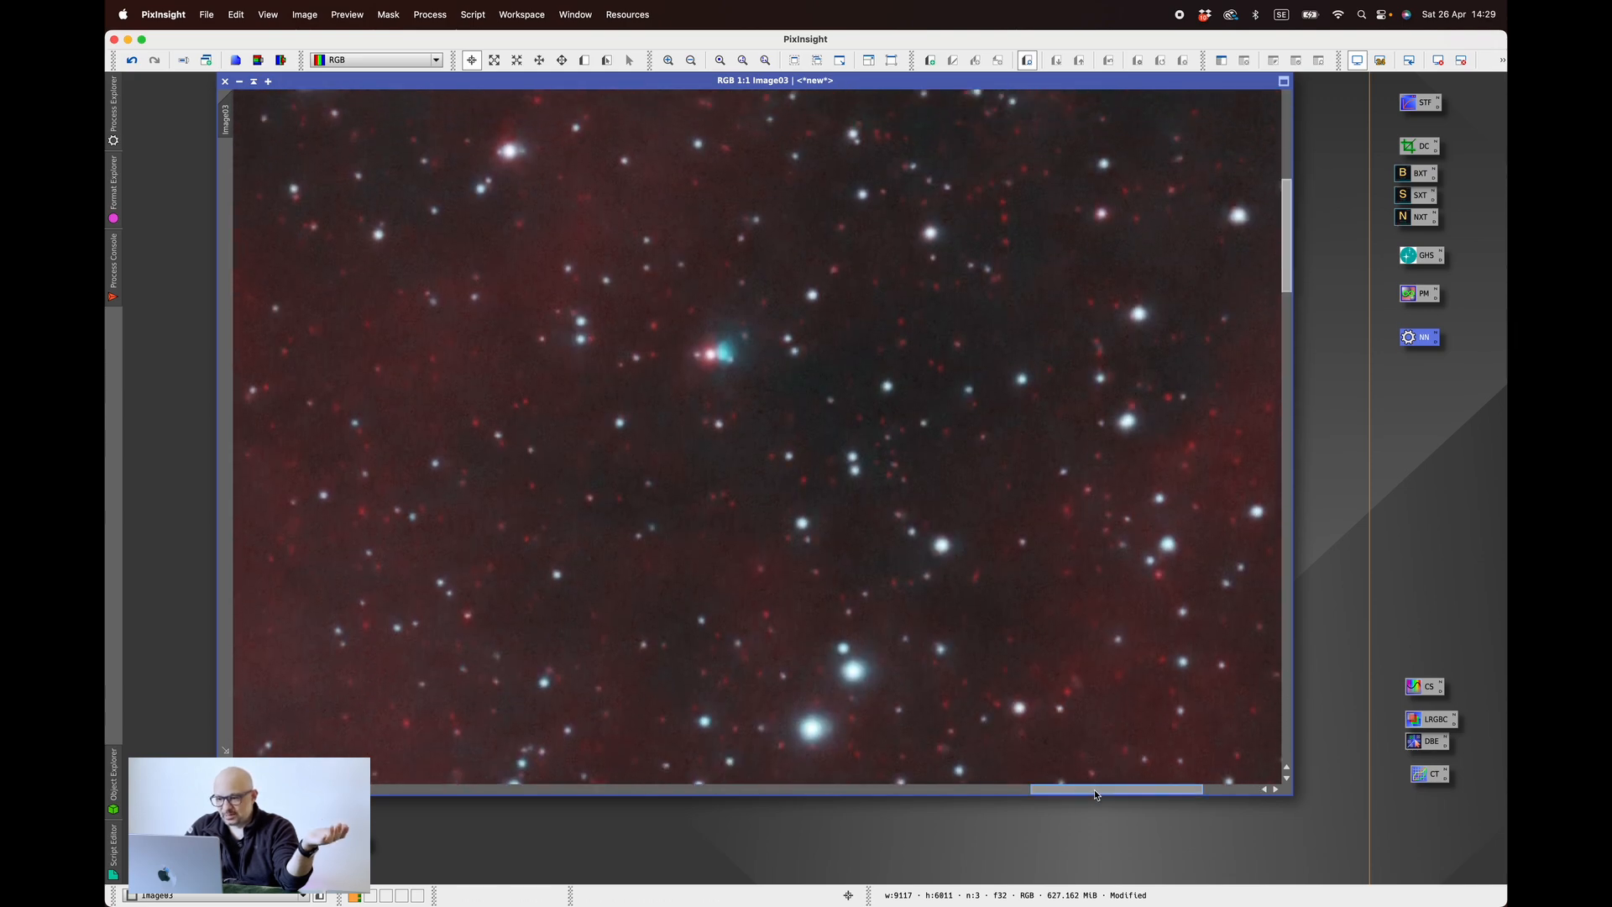
drag(1094, 790, 1032, 787)
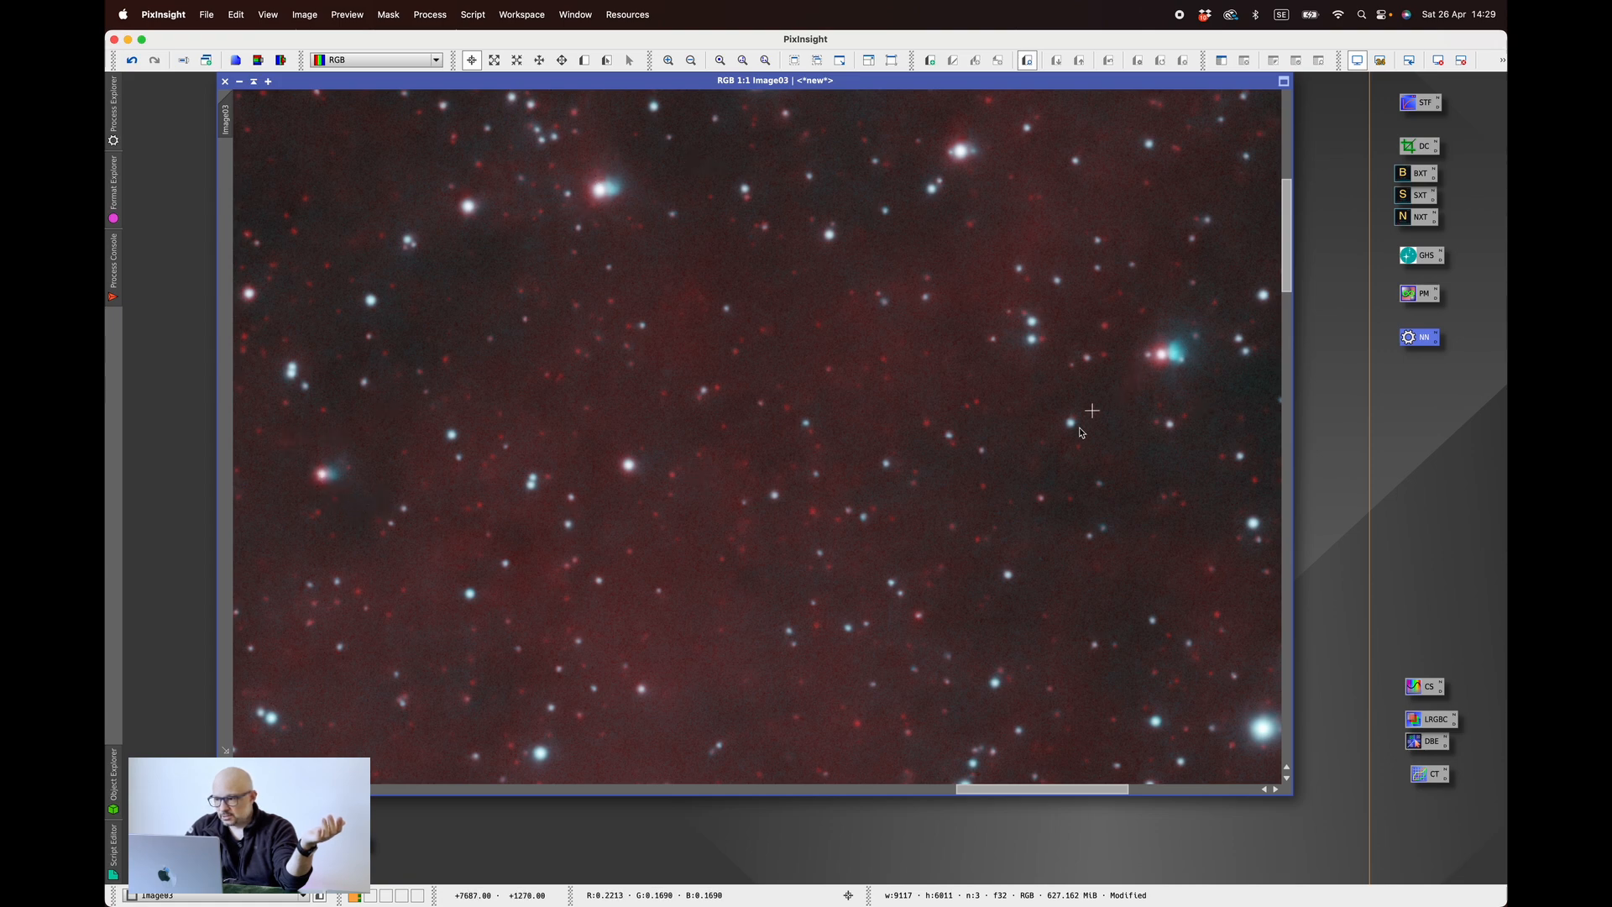
mouse_move(1285, 271)
mouse_down()
mouse_move(1284, 232)
mouse_move(1285, 253)
mouse_up()
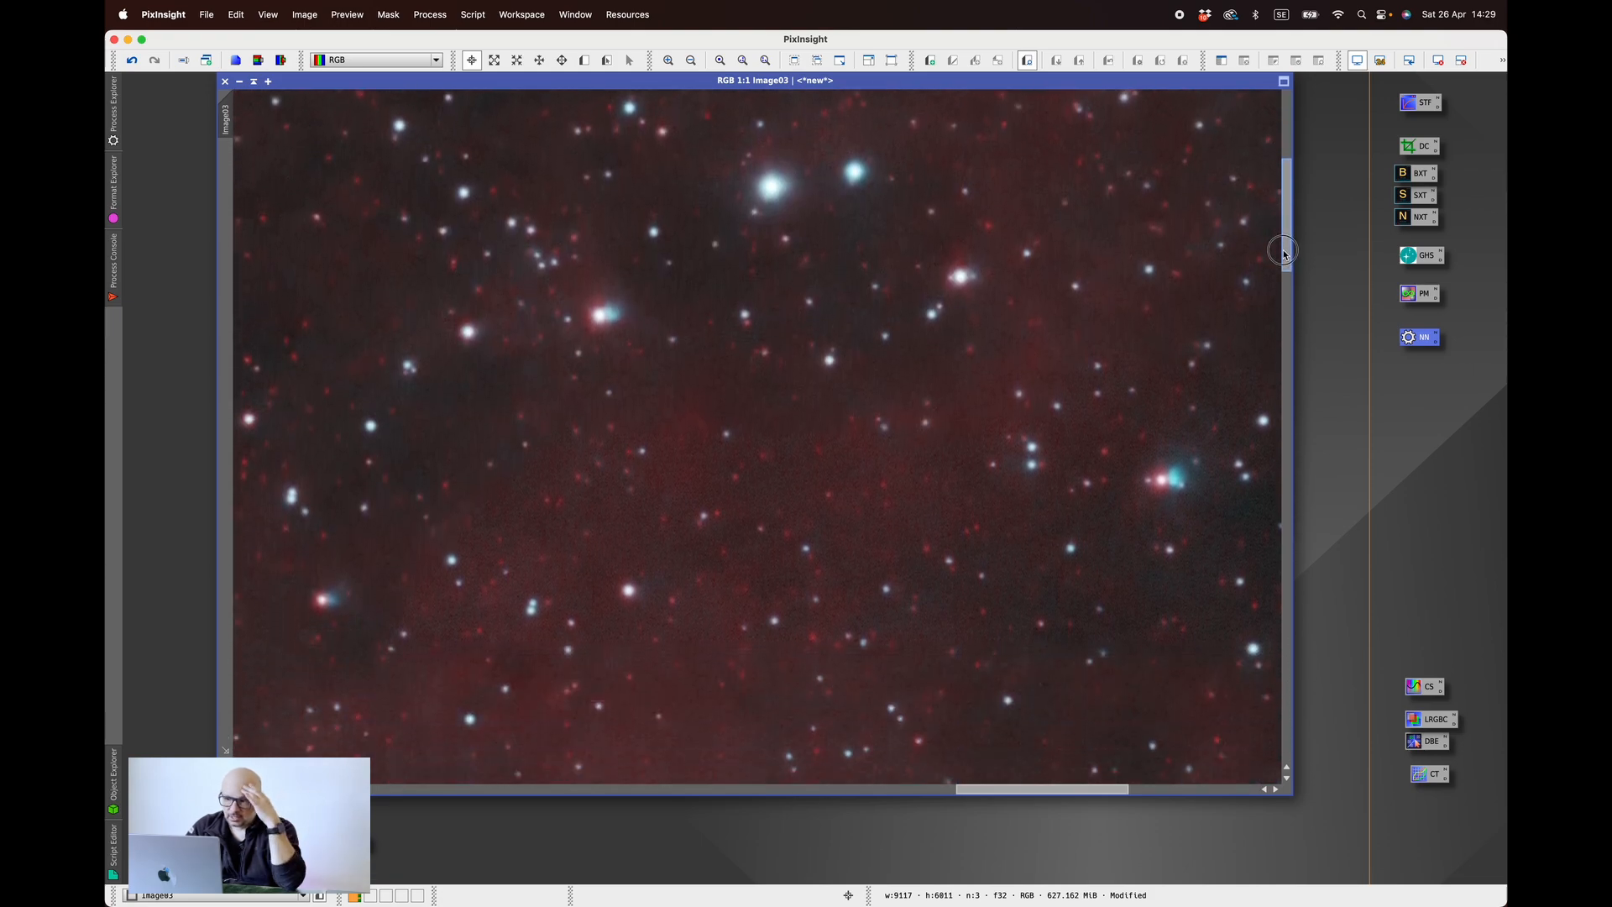
- View the whole combined image, and re-examine the red-and-cyan star pairs in the upper-right star field at 1:2 and 1:1 magnification
scroll(726, 534, down, 4)
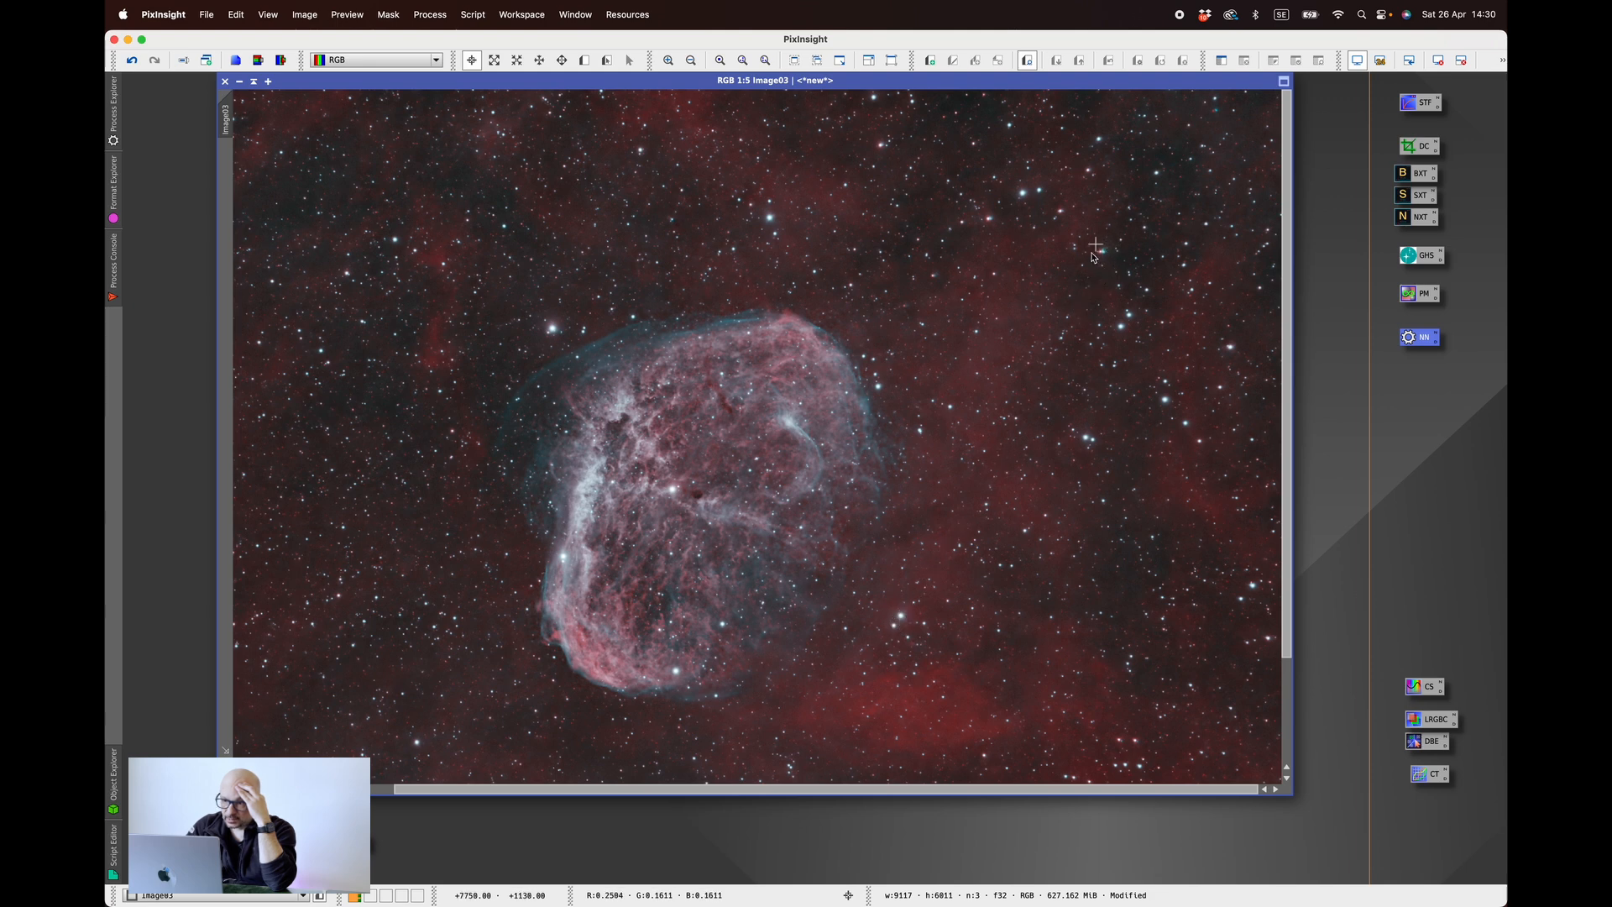
scroll(1105, 257, down, 2)
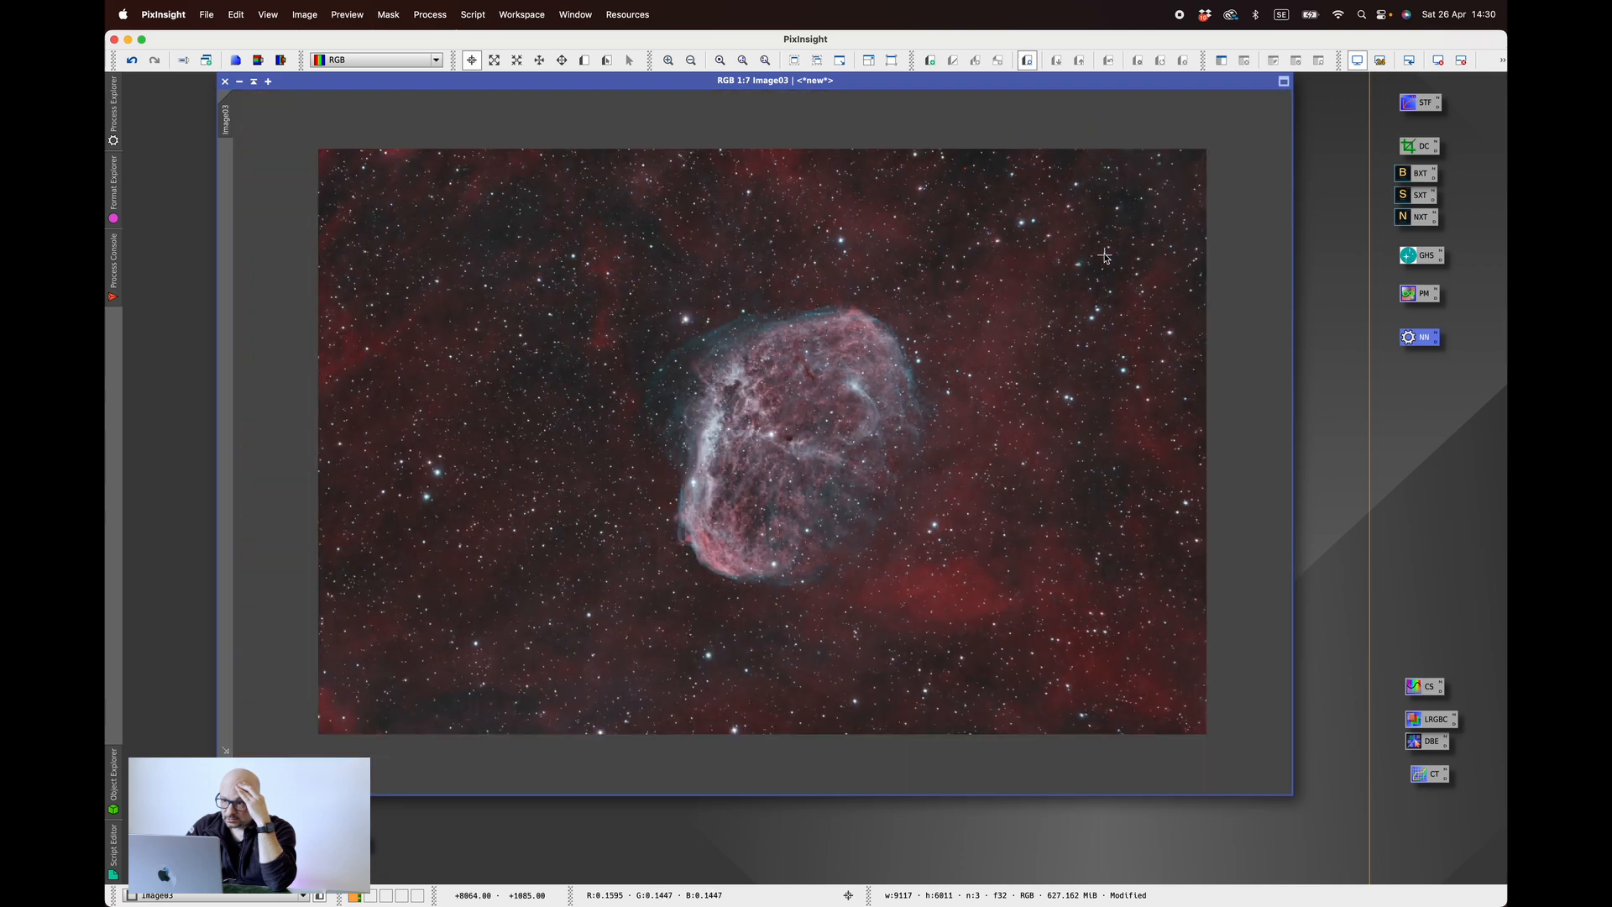
scroll(1125, 252, up, 2)
scroll(1129, 248, up, 3)
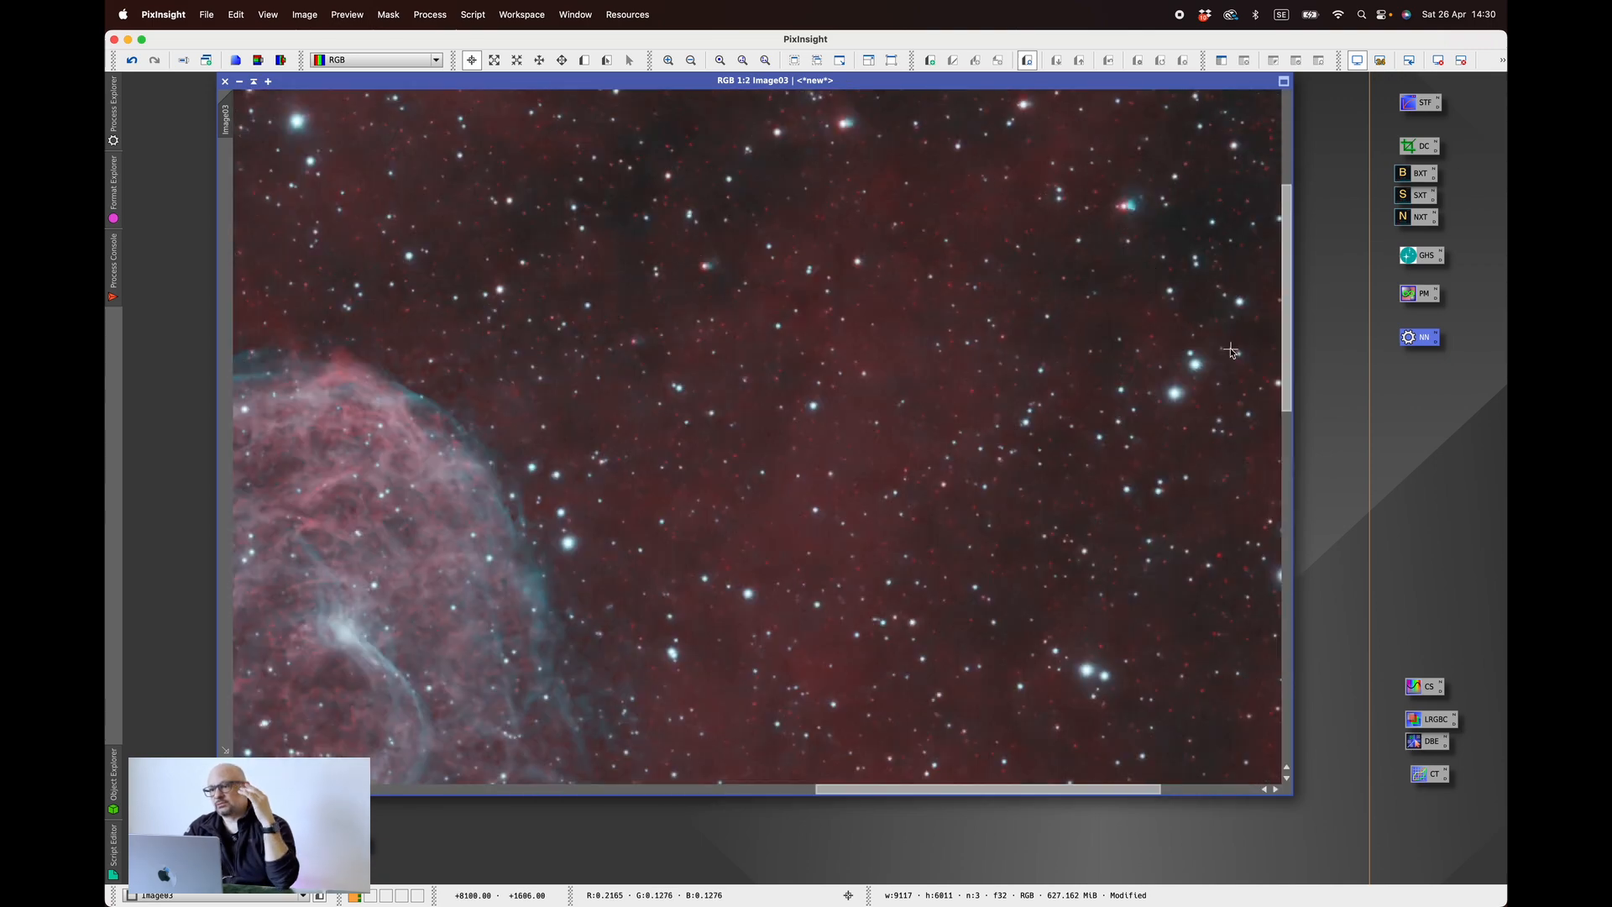
drag(1289, 329, 1289, 279)
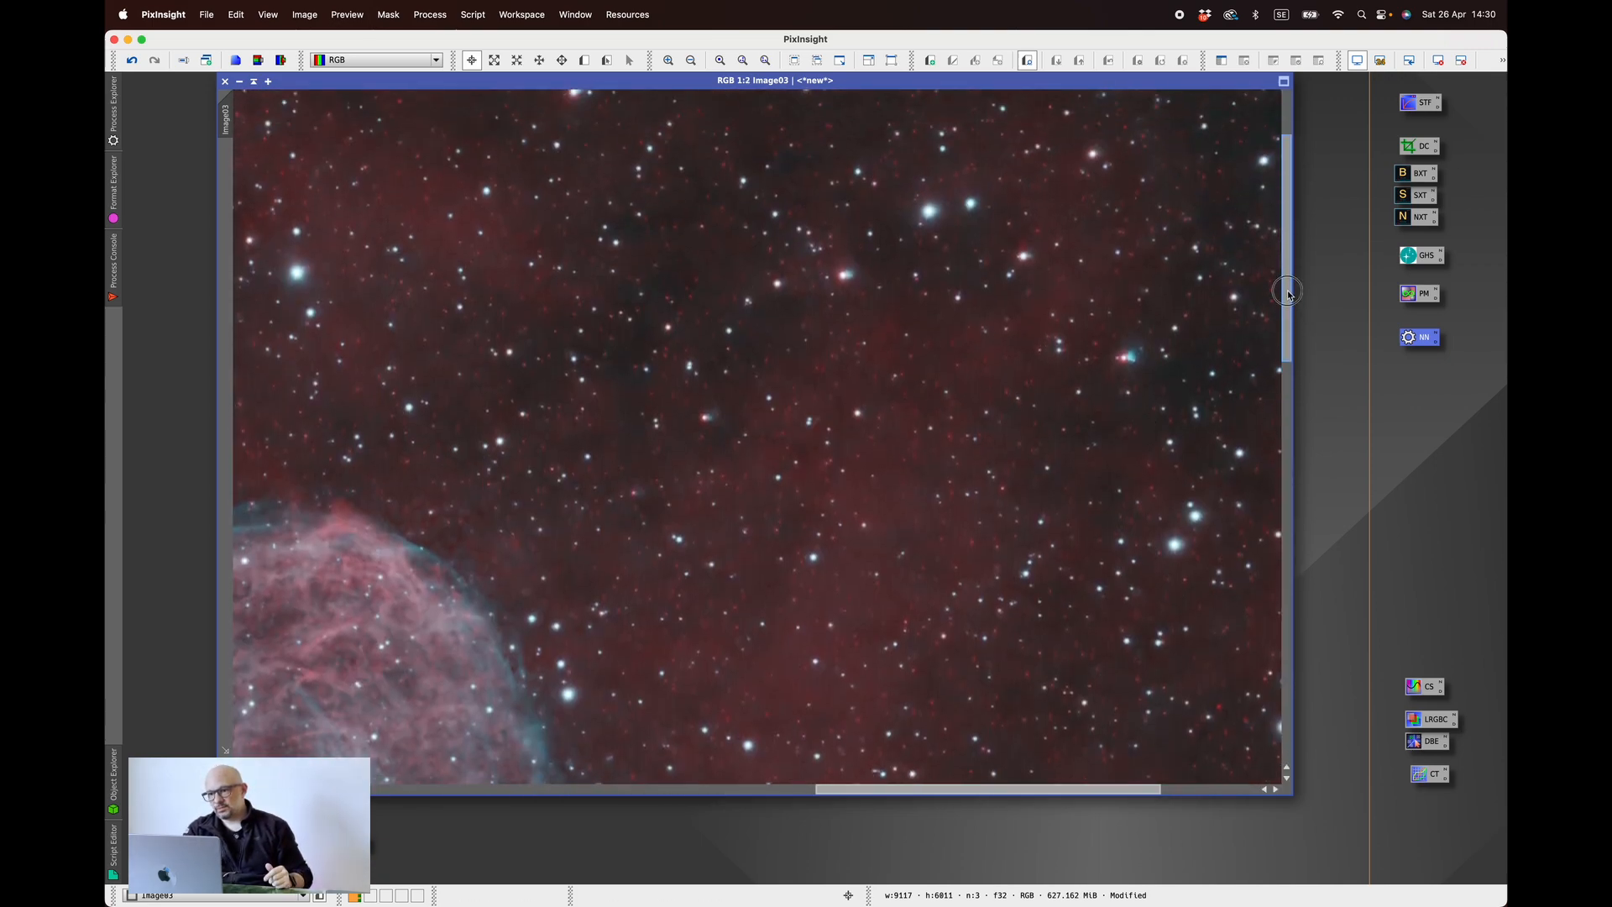
scroll(1085, 351, up, 1)
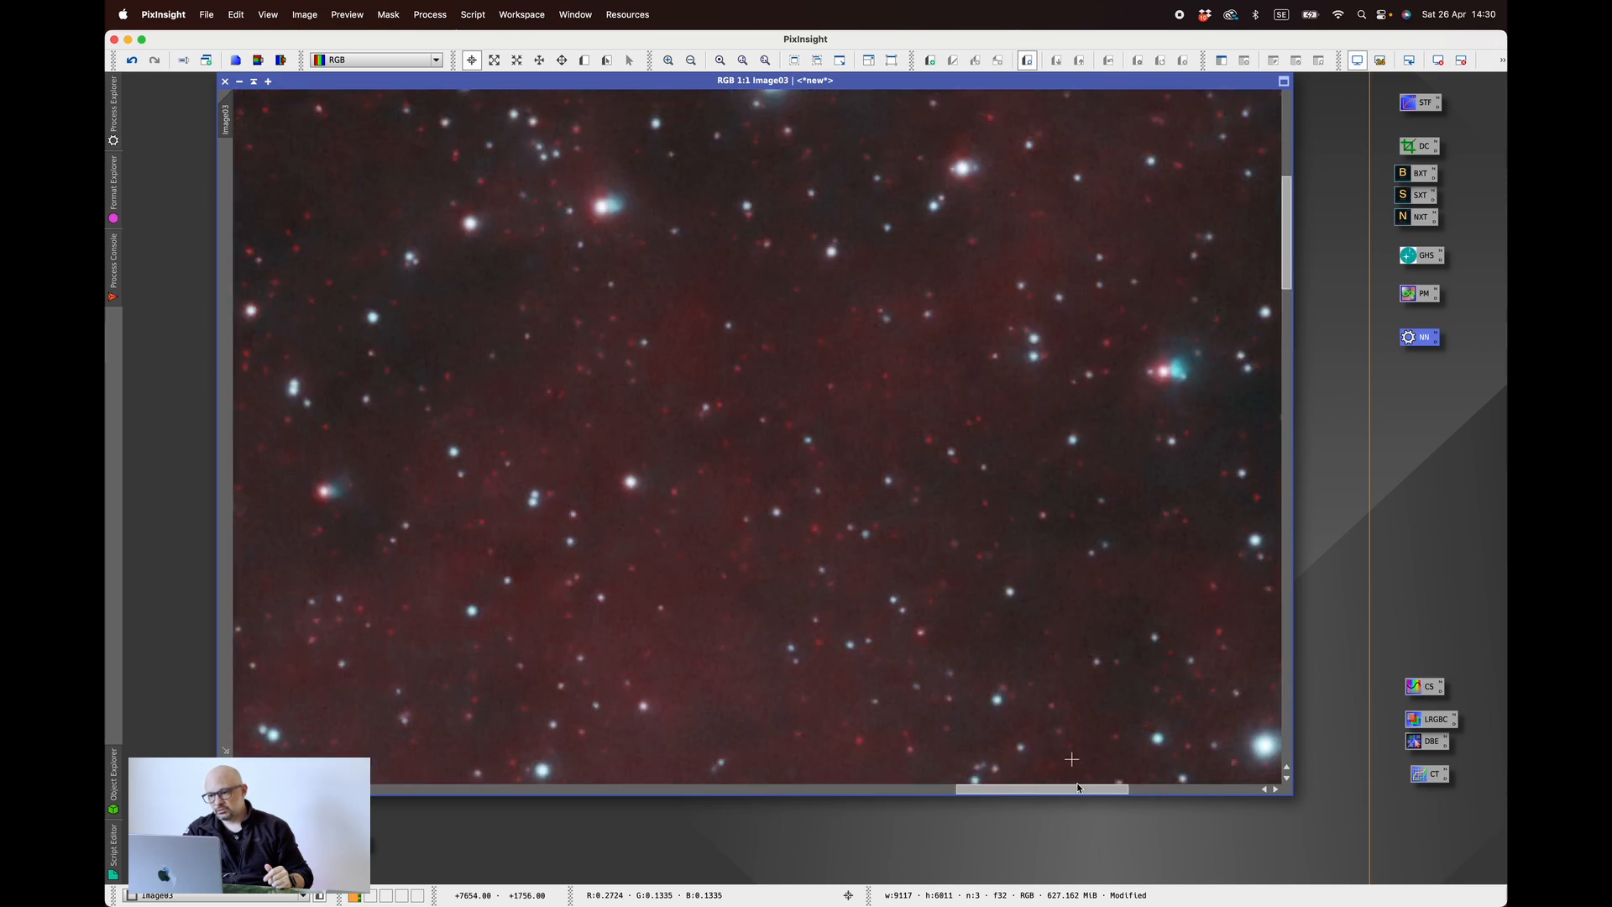
mouse_move(1079, 787)
mouse_down()
mouse_move(1111, 788)
mouse_move(1096, 788)
mouse_up()
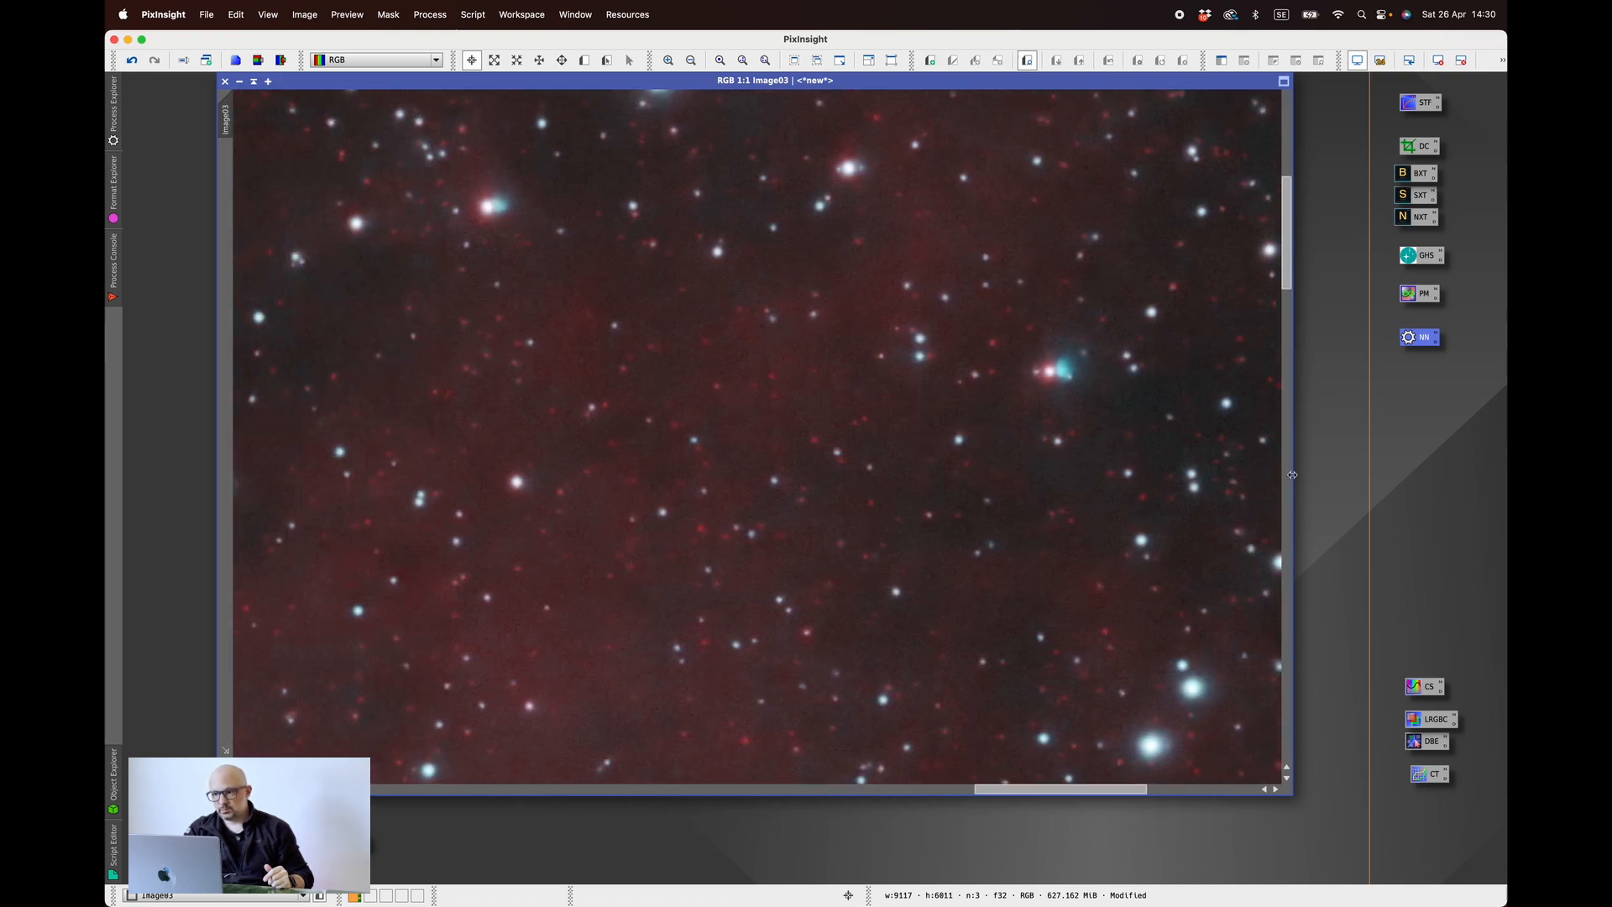
drag(1286, 231, 1283, 193)
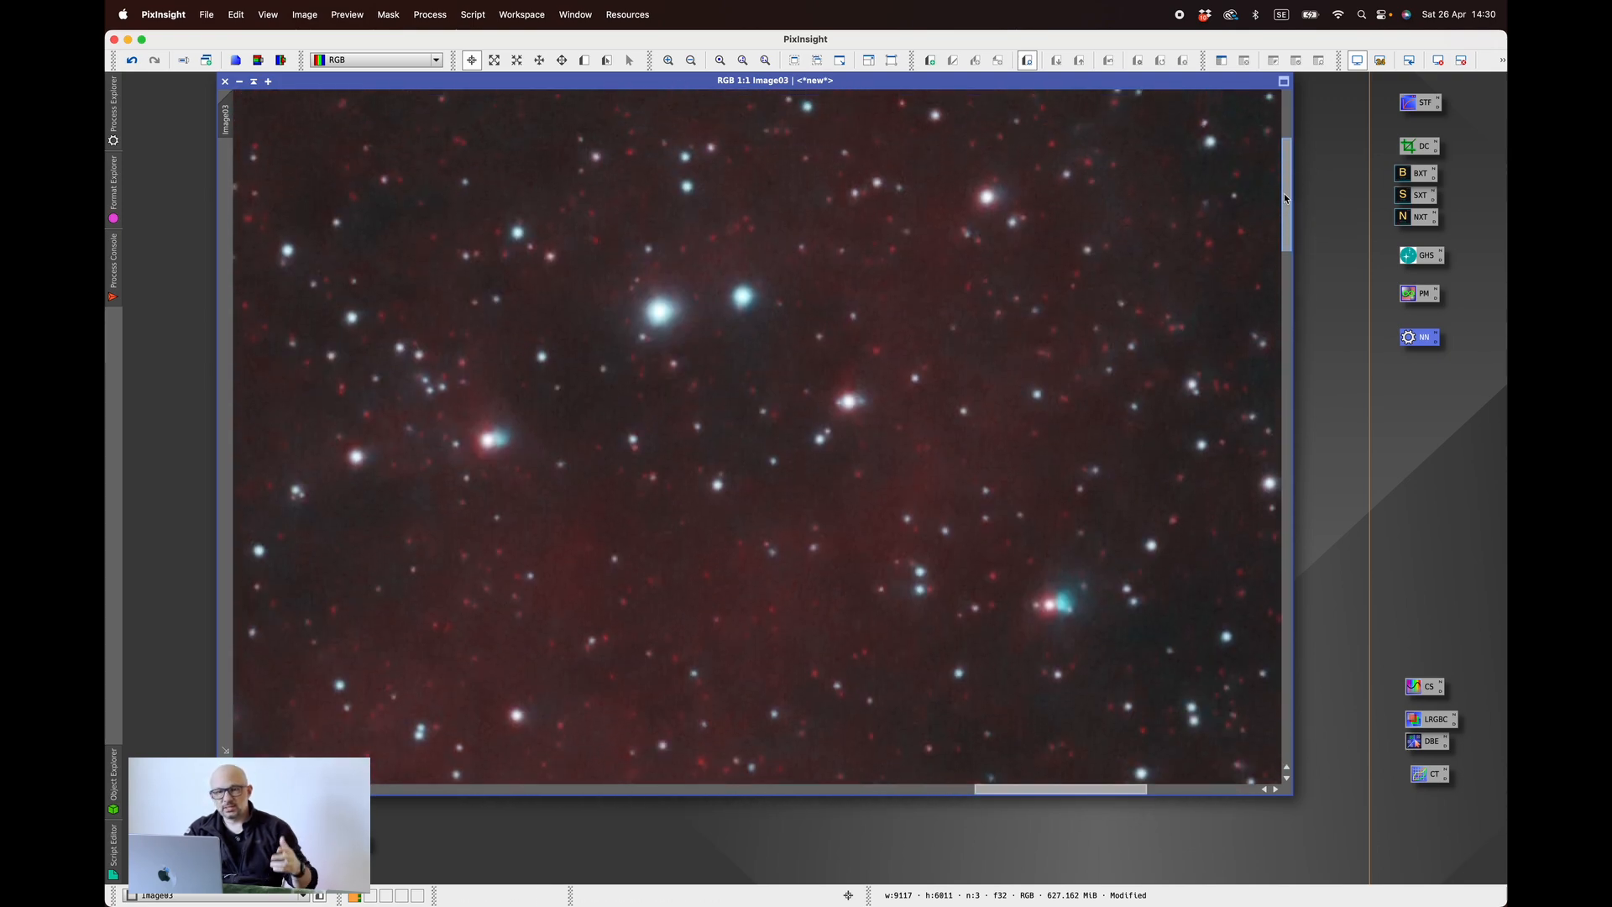